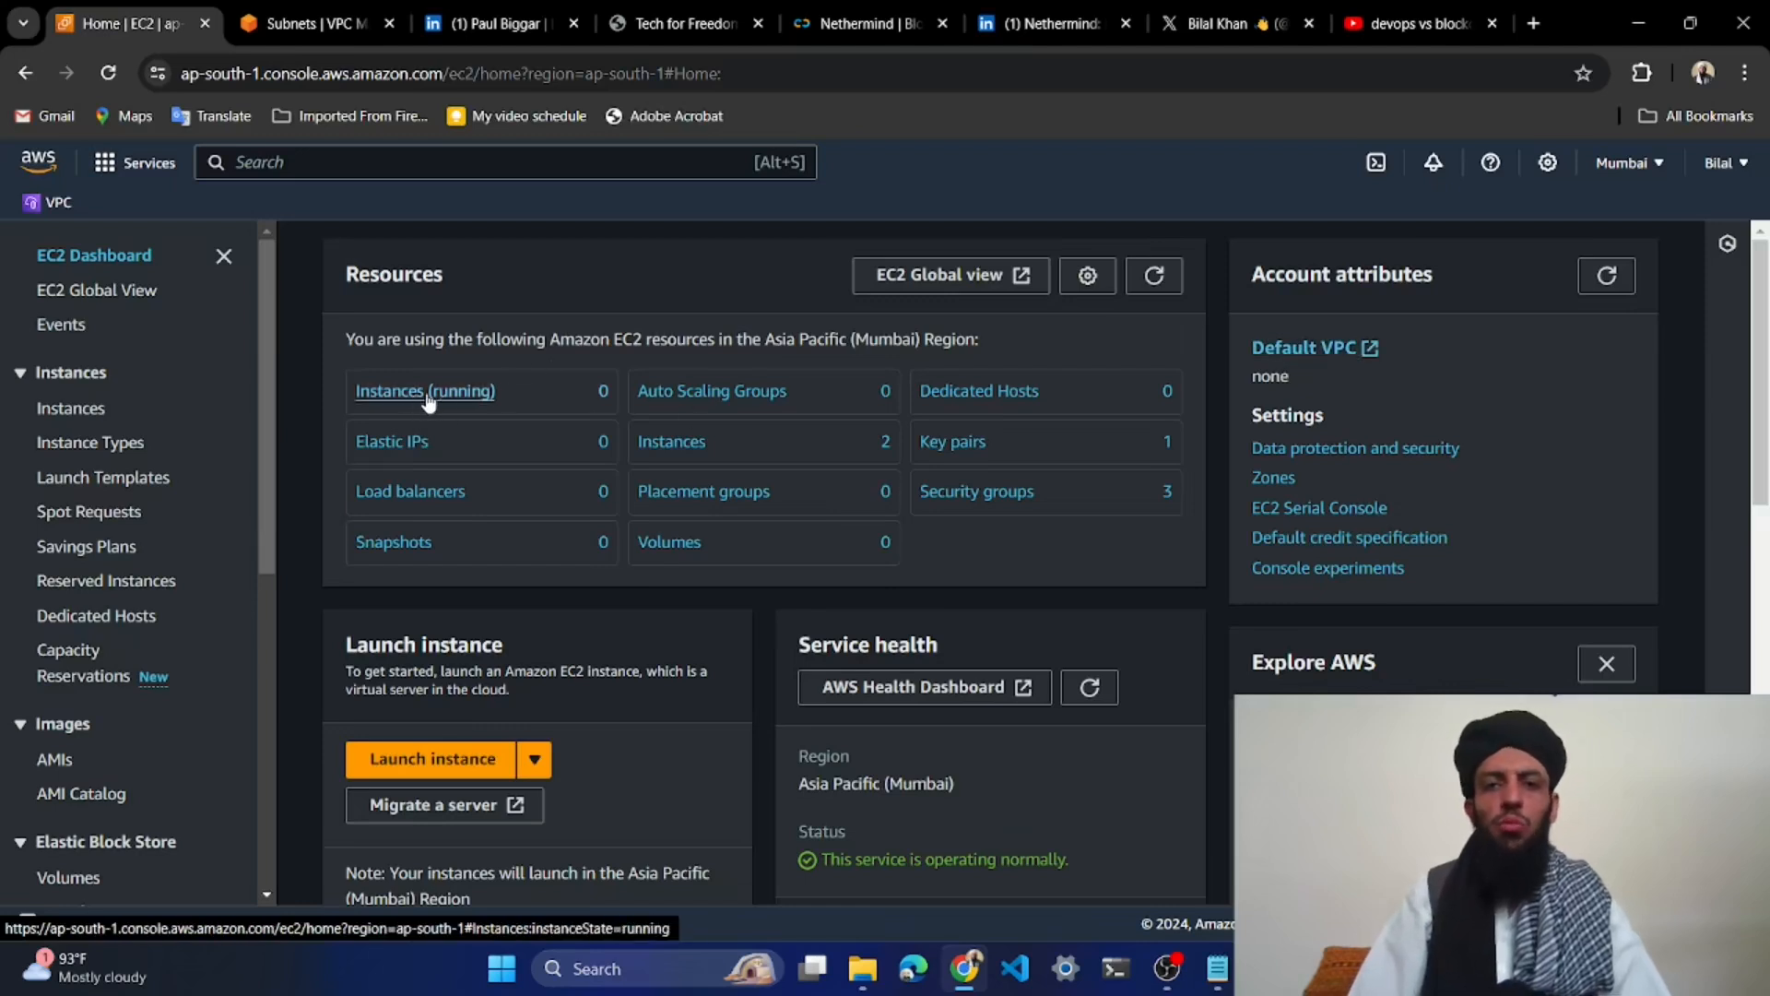
Delete the sshytsg and webserver security groups, confirming with "delete", and refresh the security group list
click(989, 498)
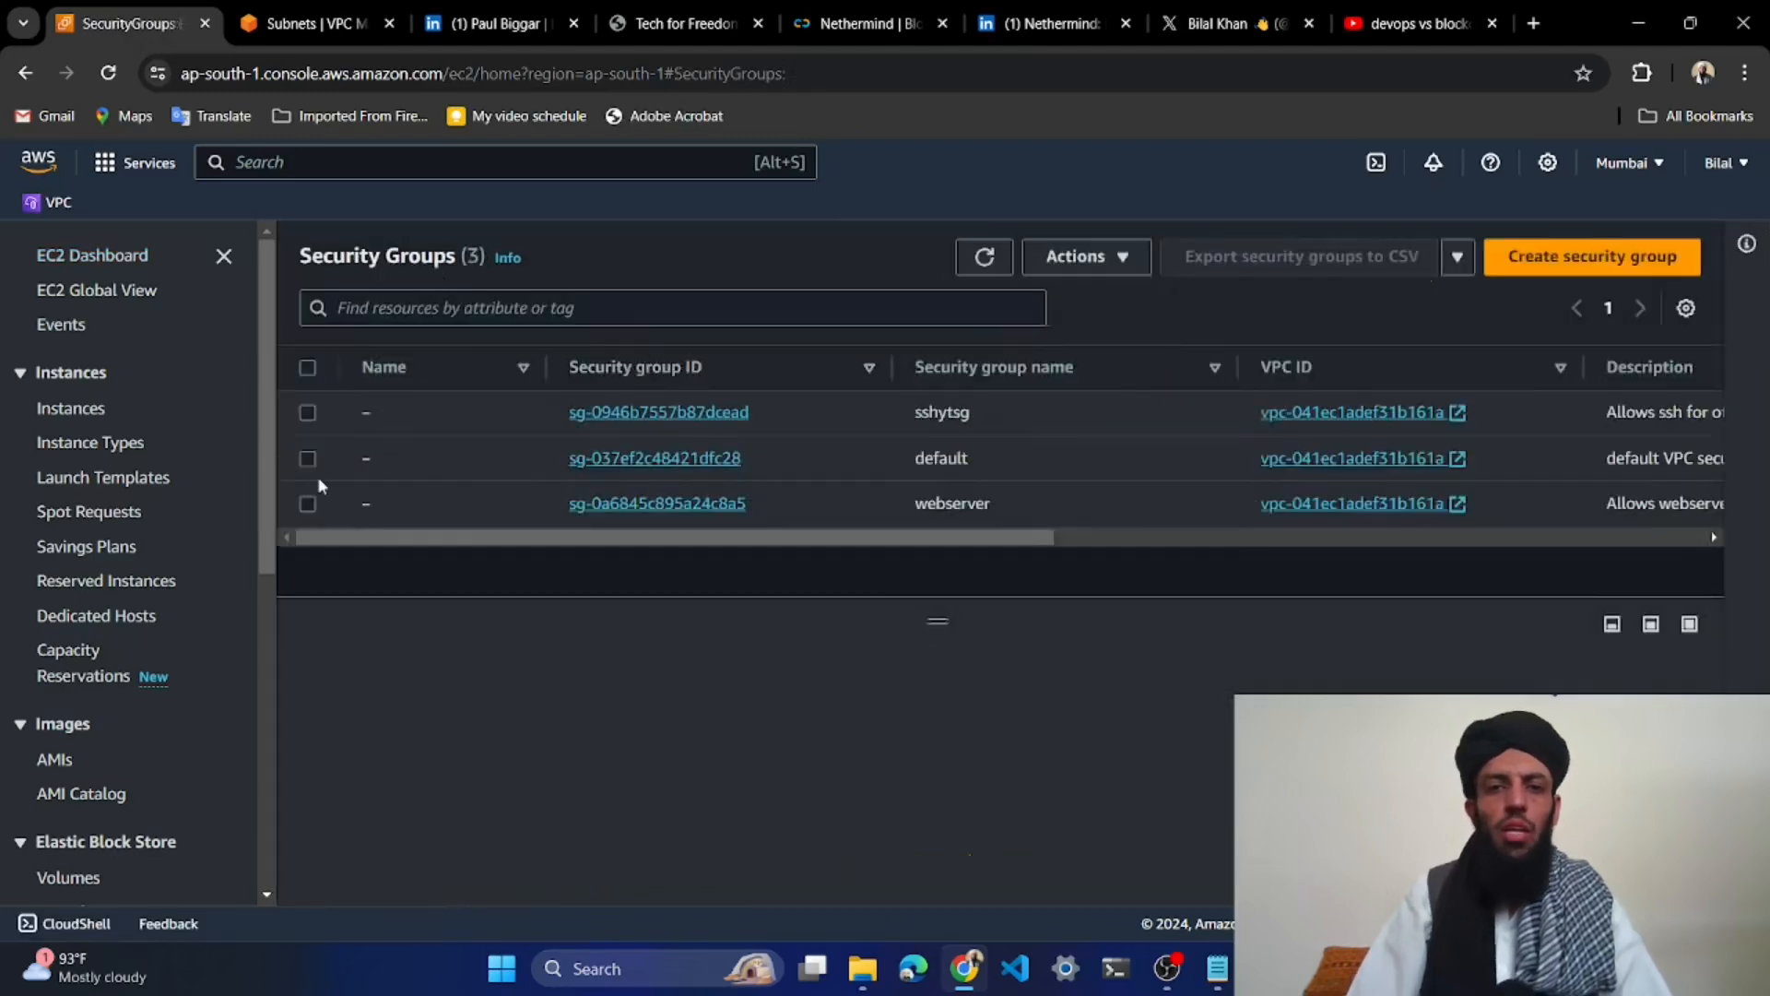
click(307, 458)
click(307, 458)
click(308, 413)
click(308, 504)
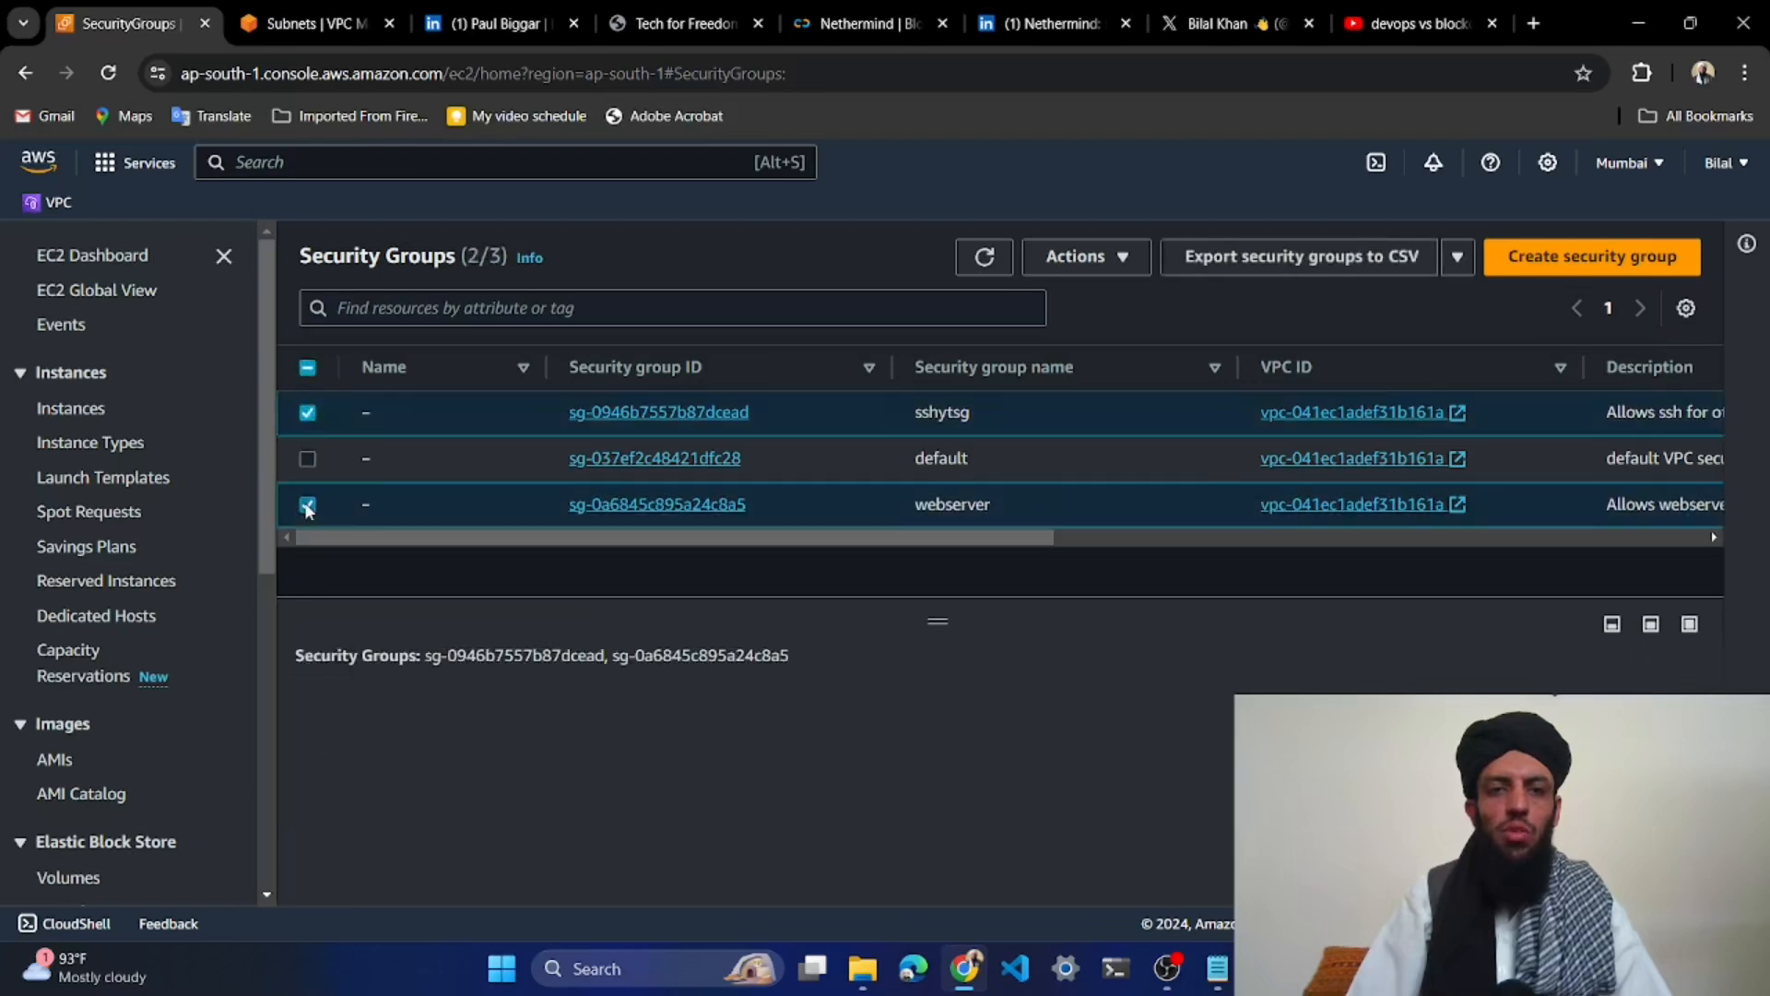
click(1083, 257)
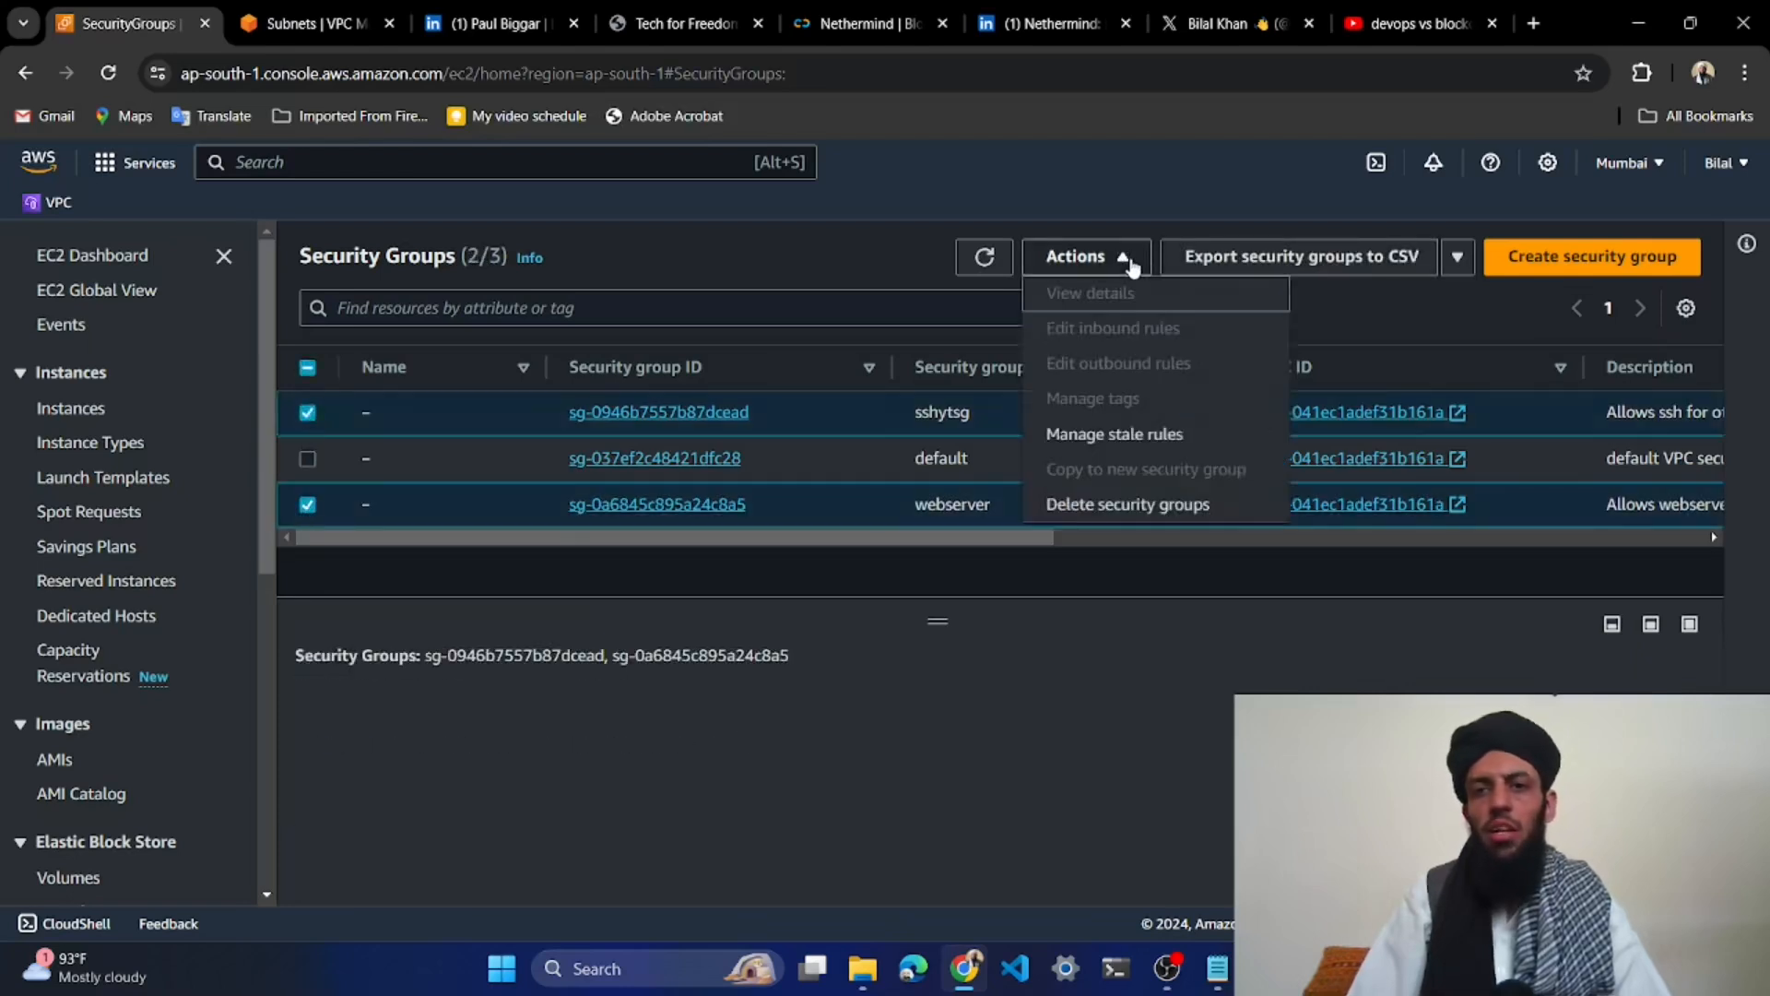
click(1099, 498)
click(908, 625)
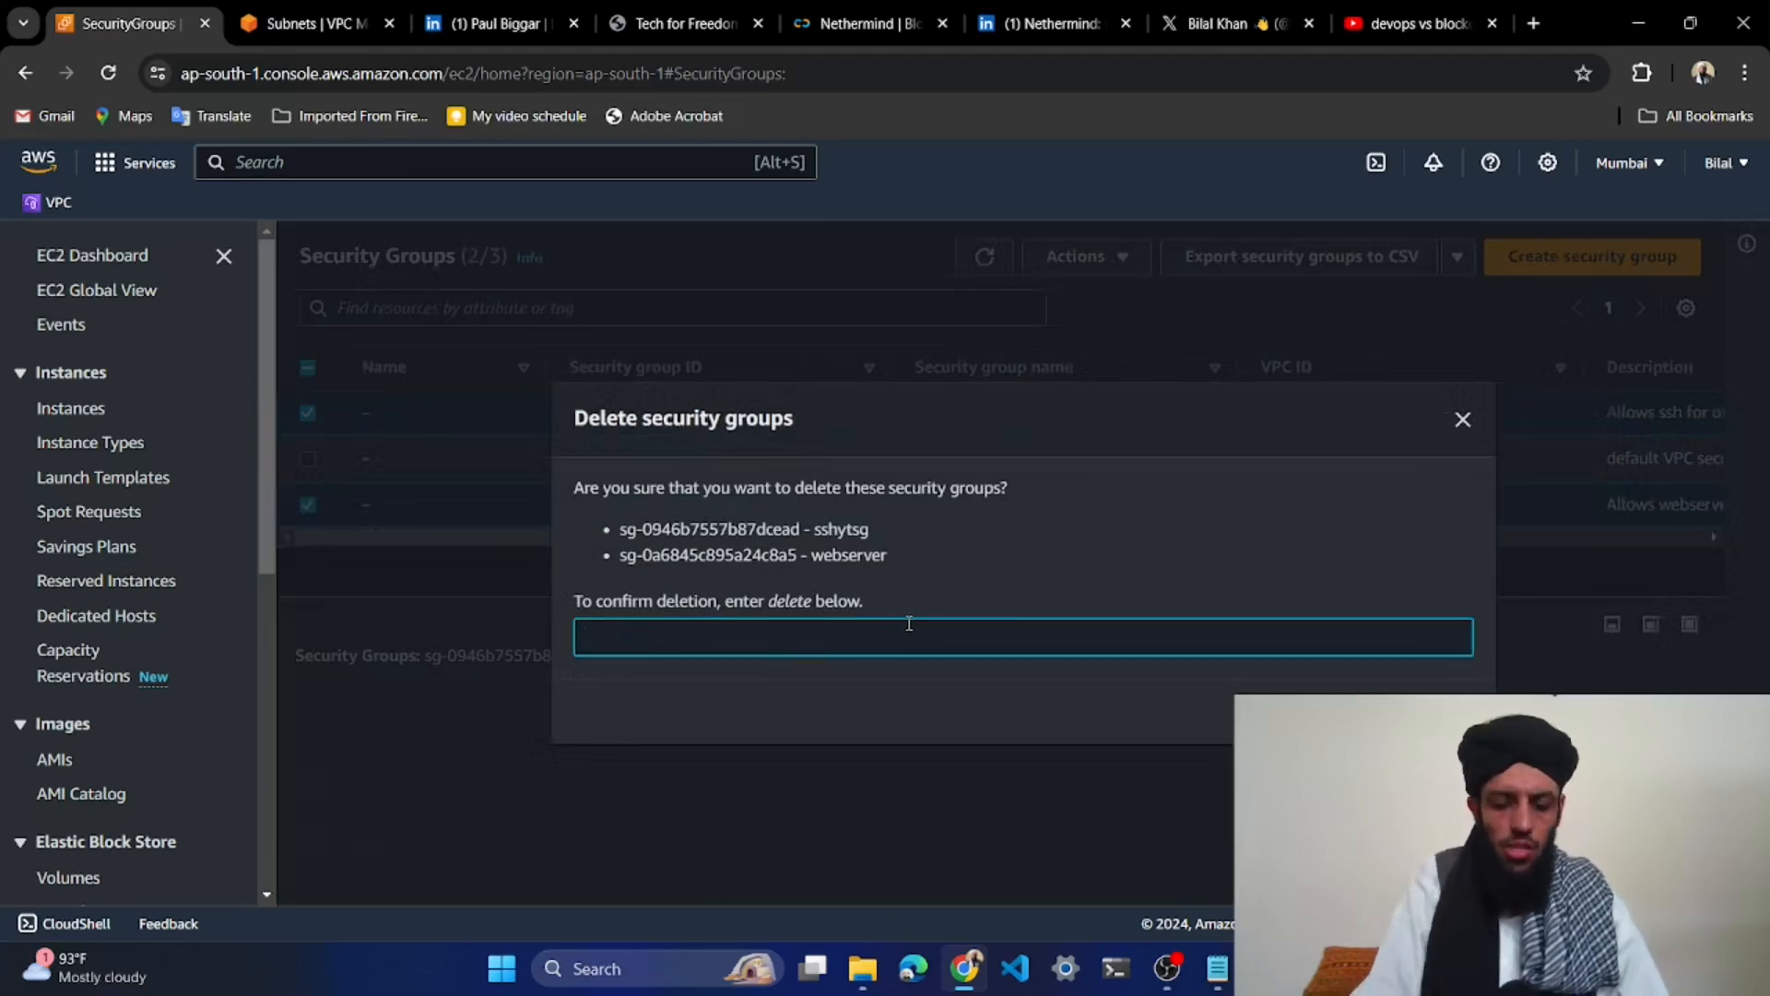
text(del)
key(BackSpace)
key(BackSpace)
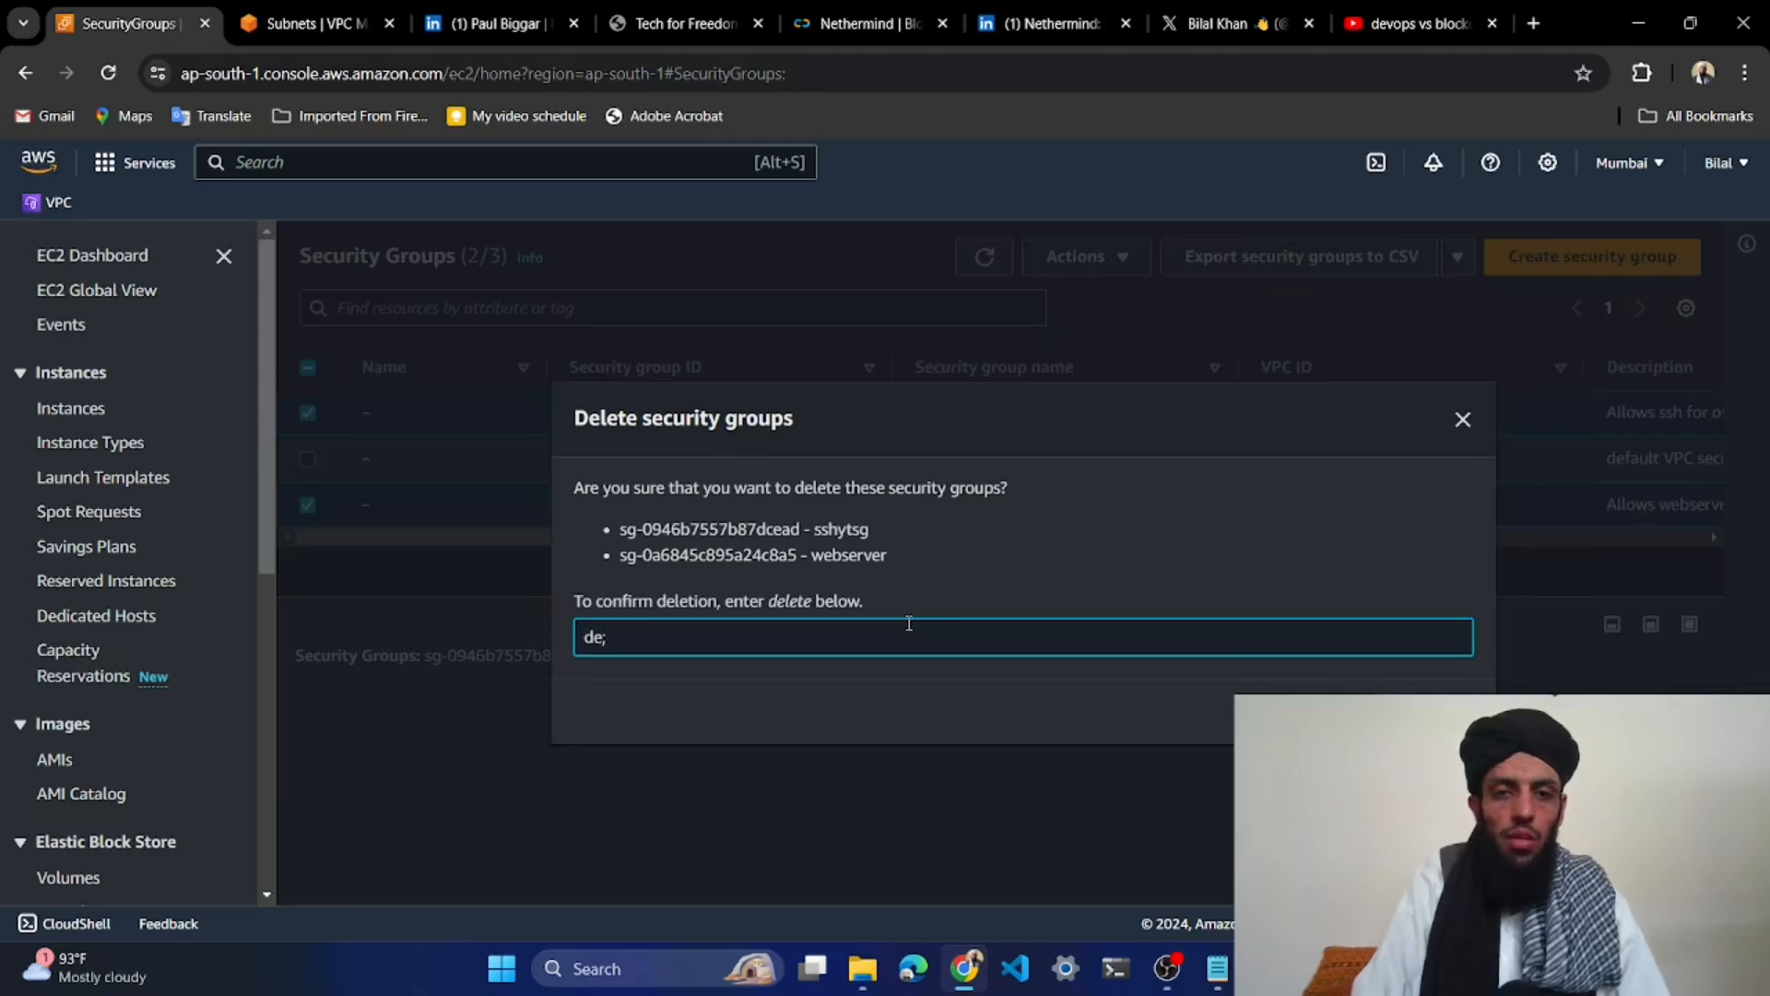
text(elete)
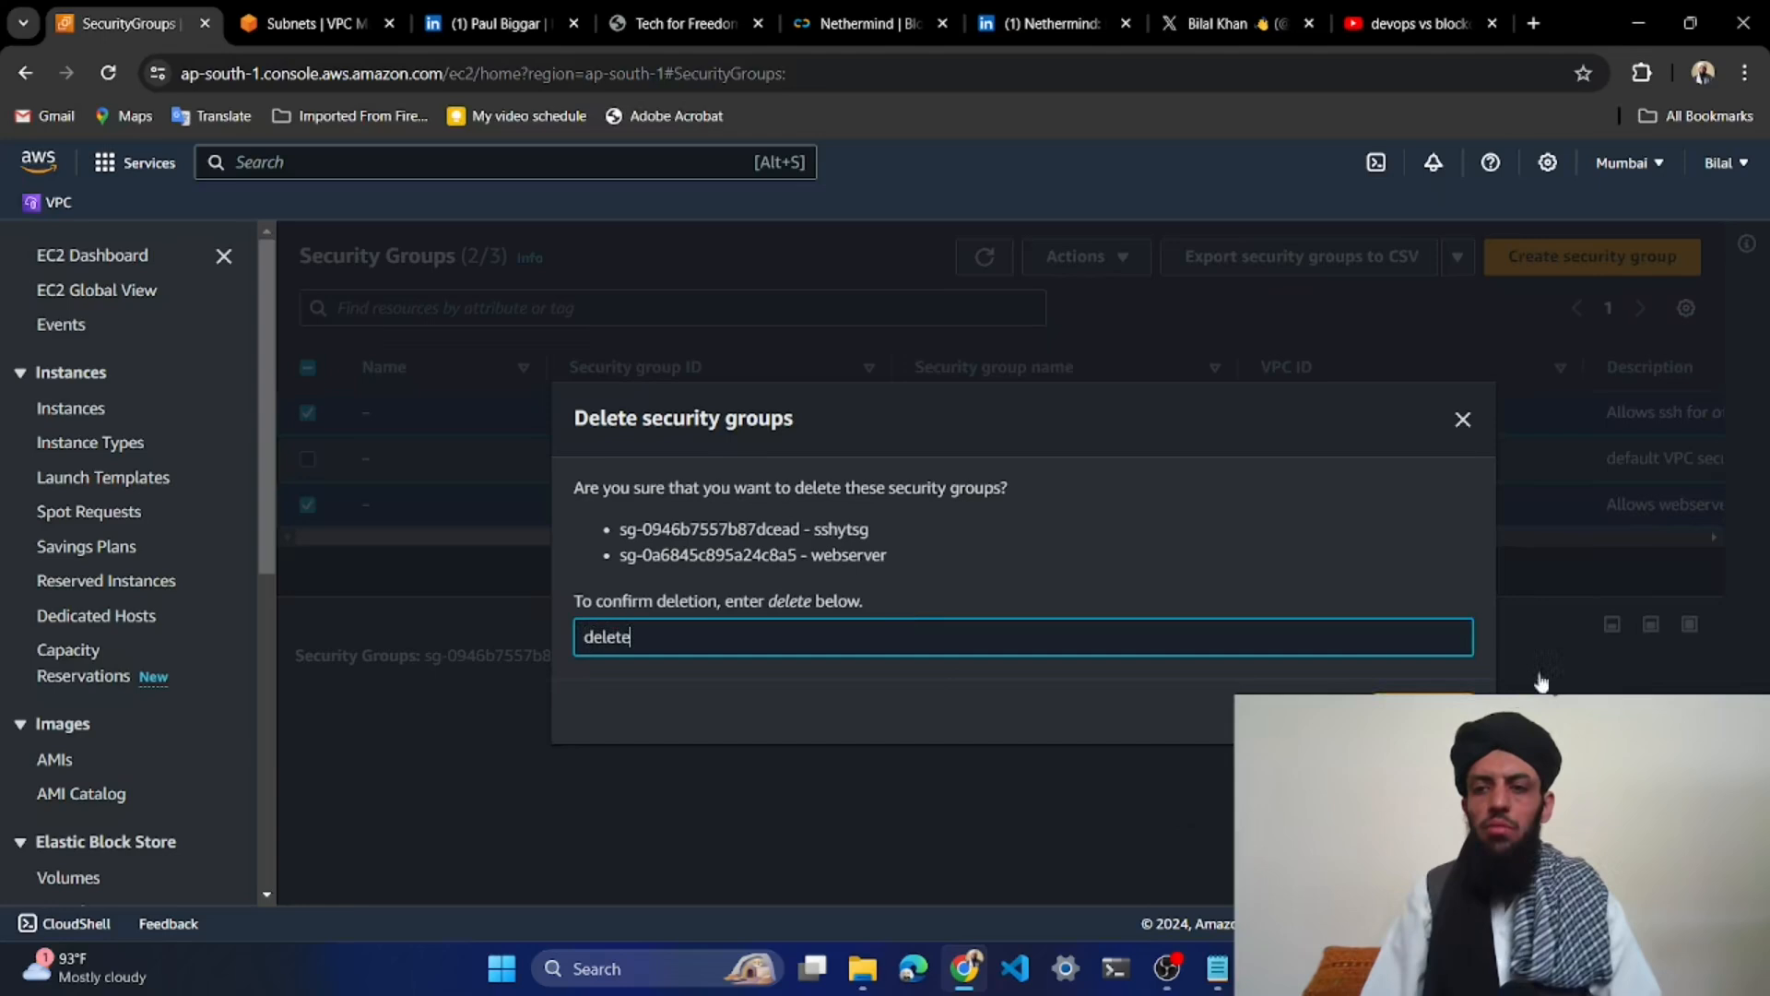
click(1425, 711)
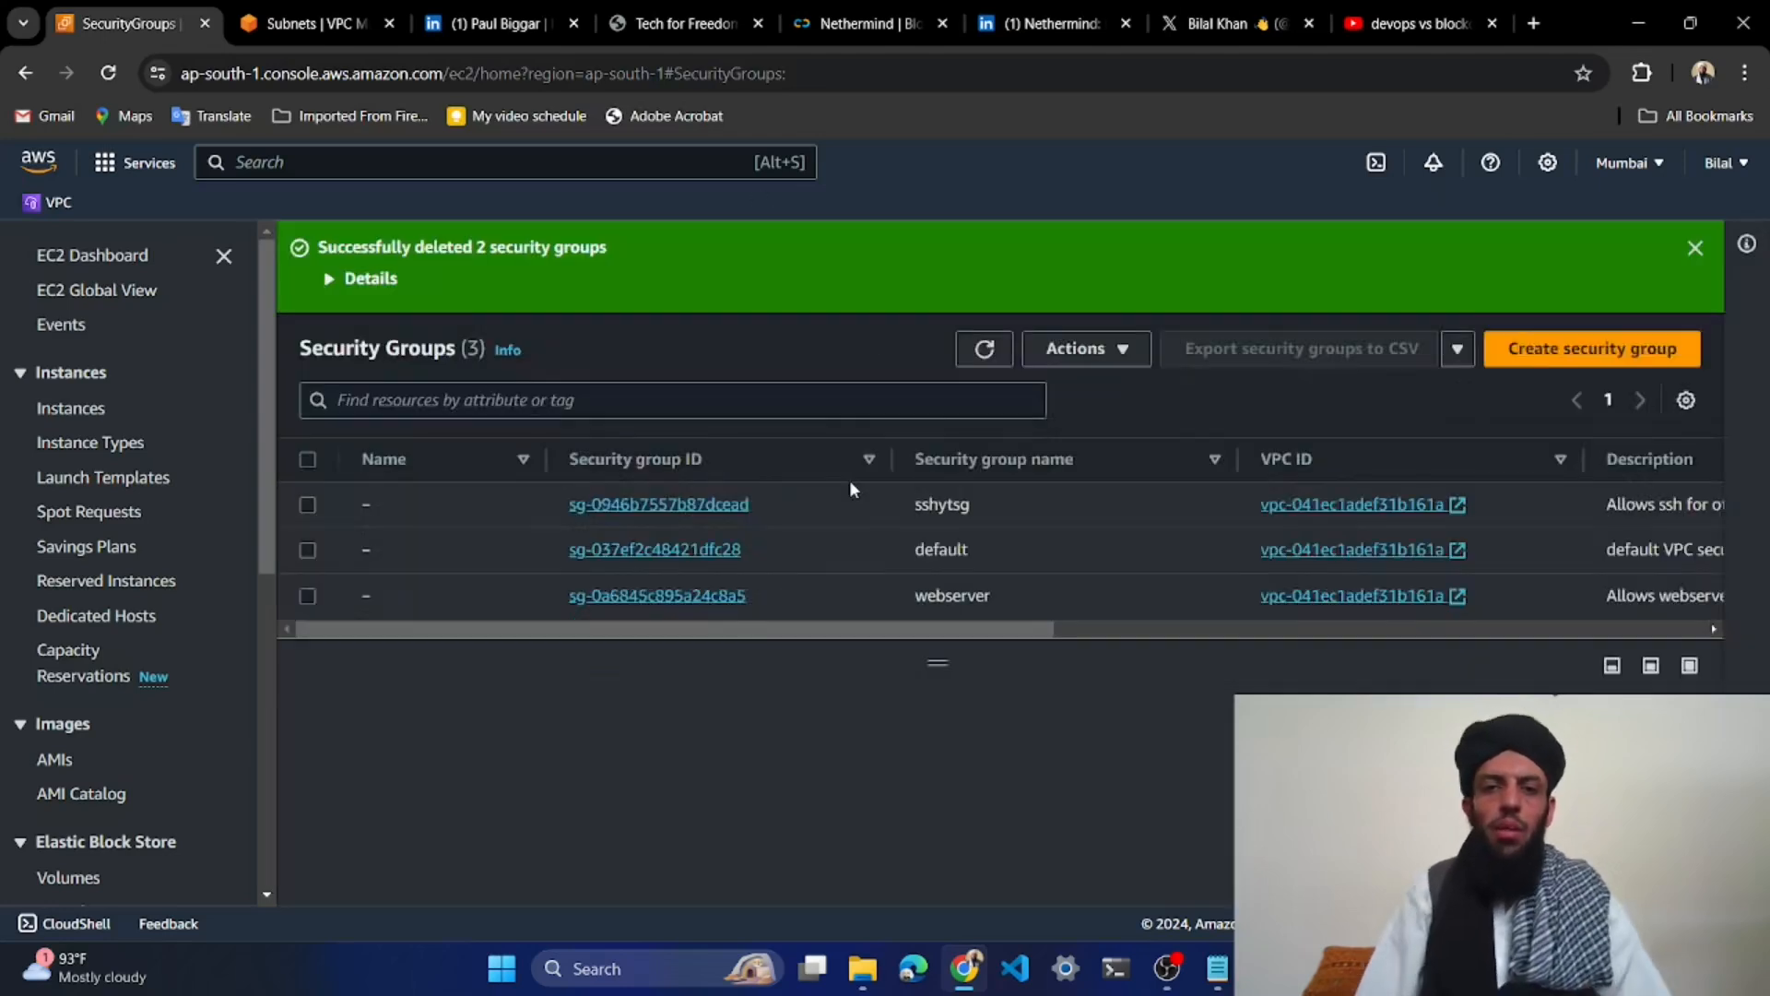
click(985, 349)
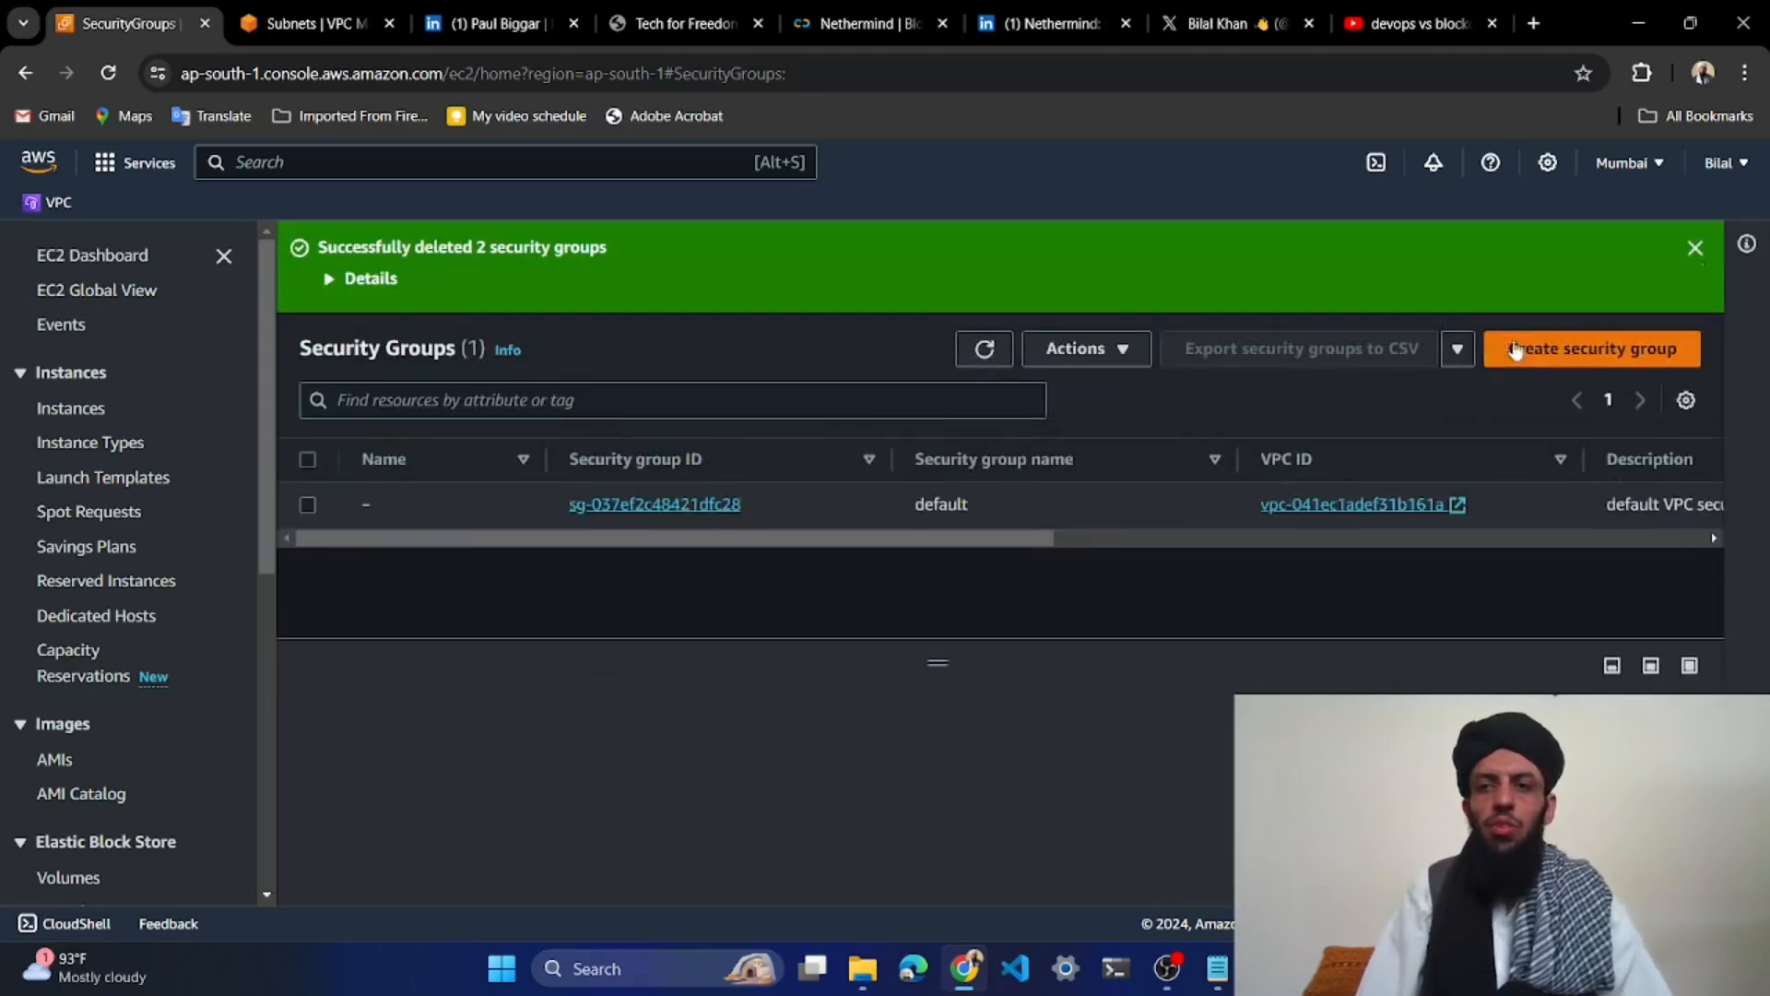
click(1695, 247)
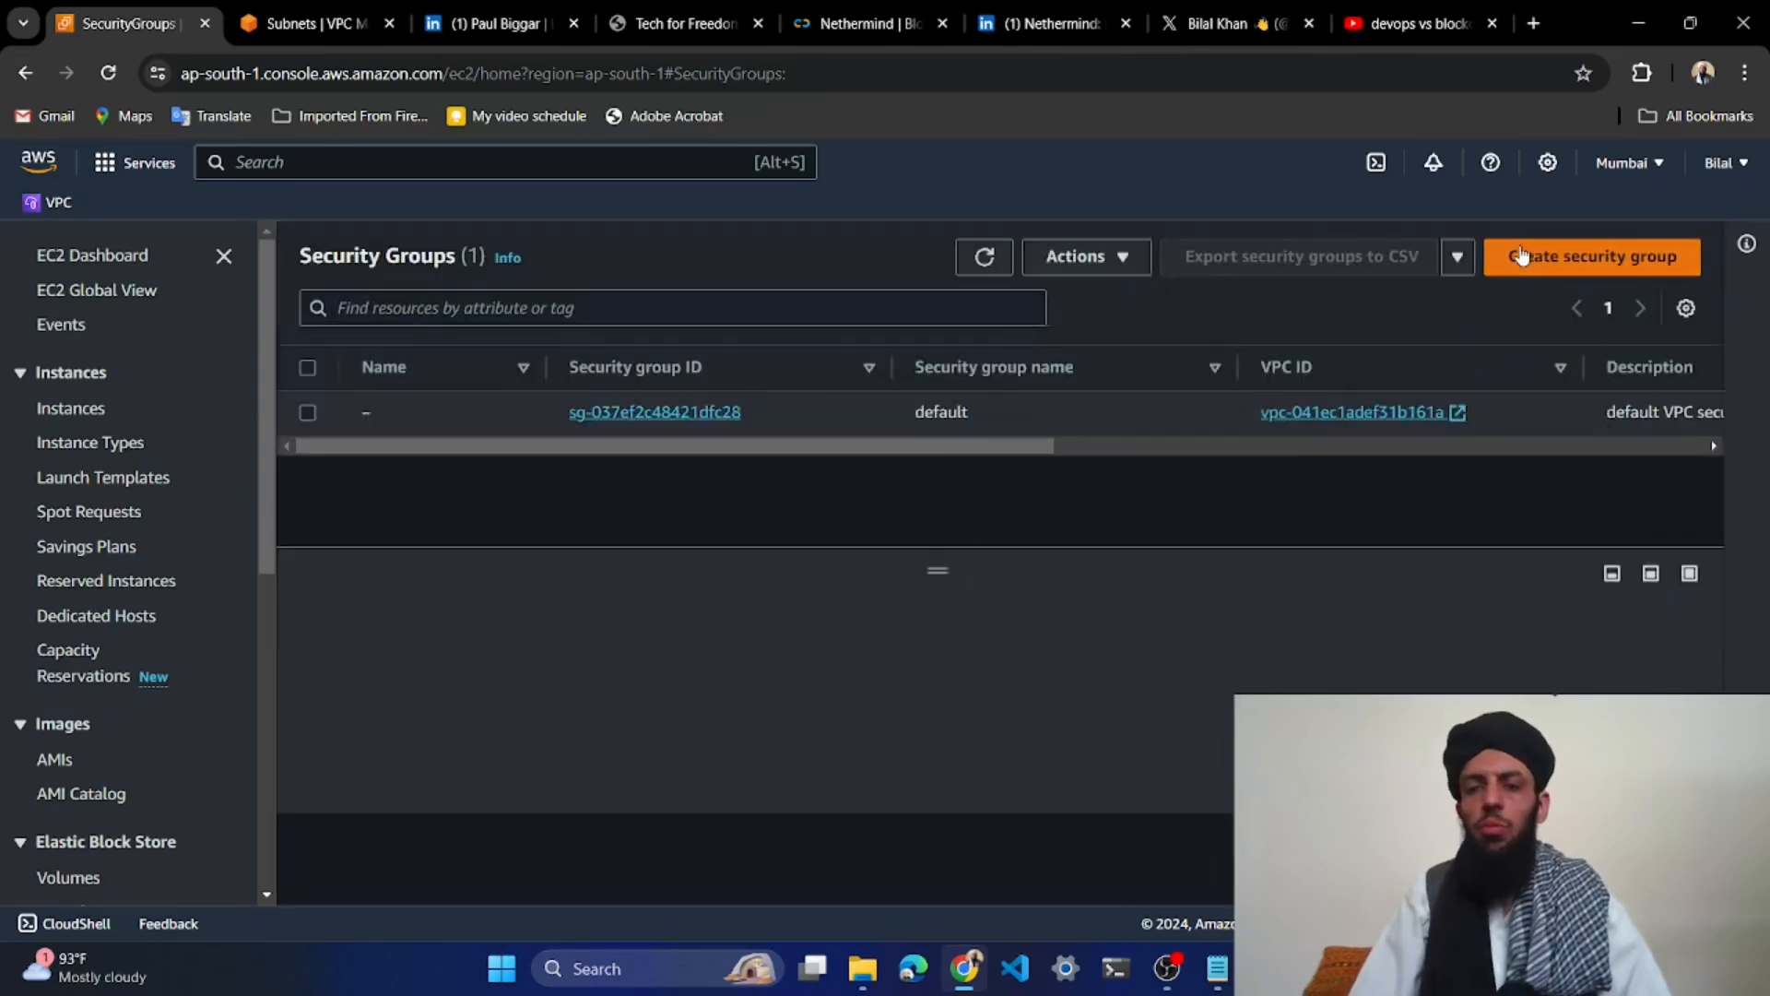
Start creating a new security group and name it ssh-sg
click(1522, 255)
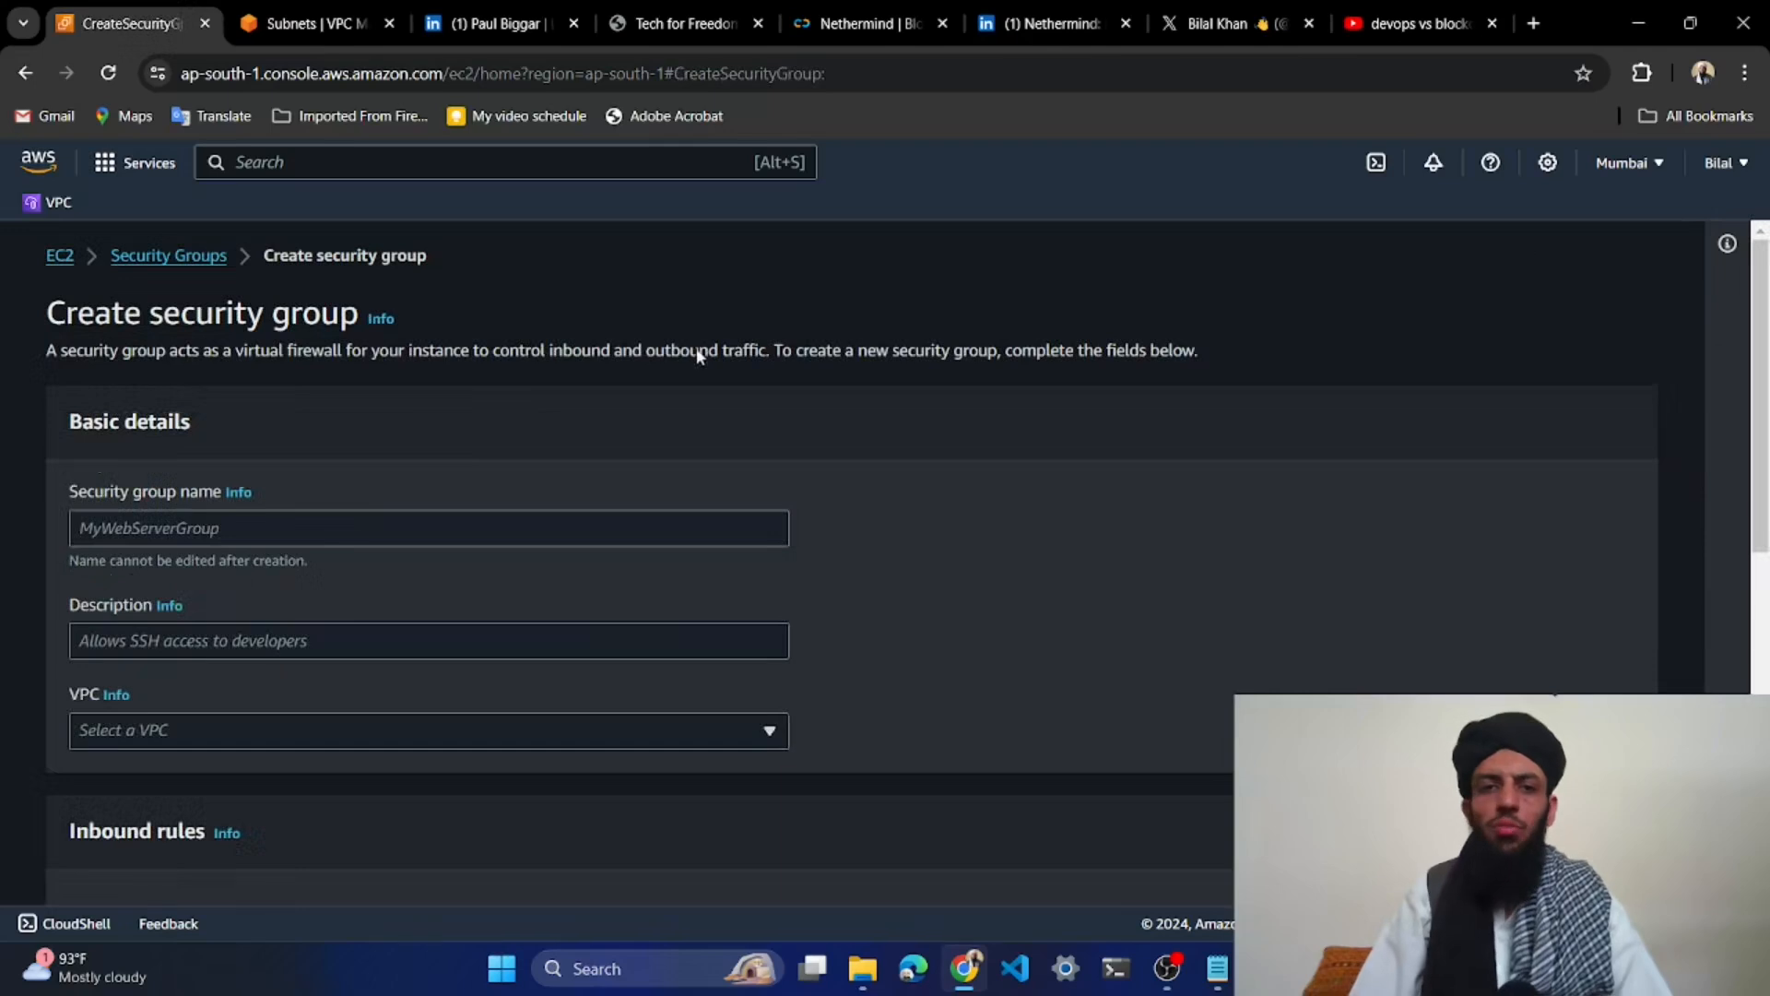
click(336, 525)
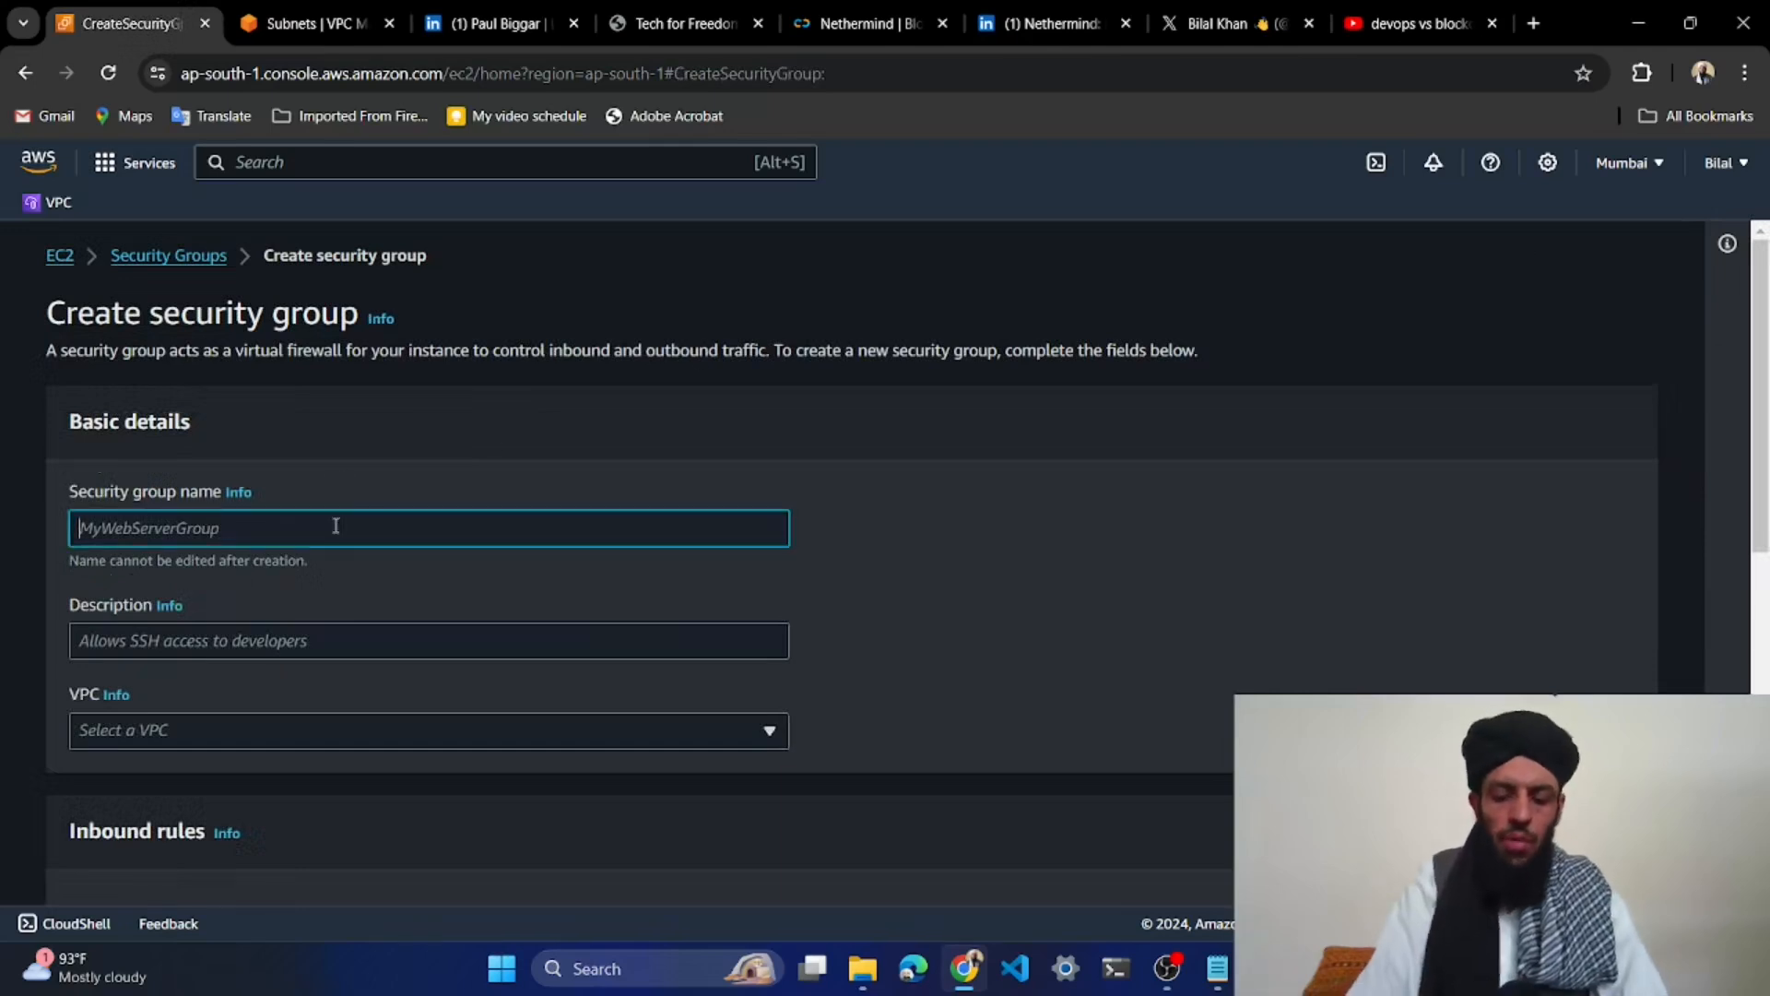
text(sec)
key(BackSpace)
key(BackSpace)
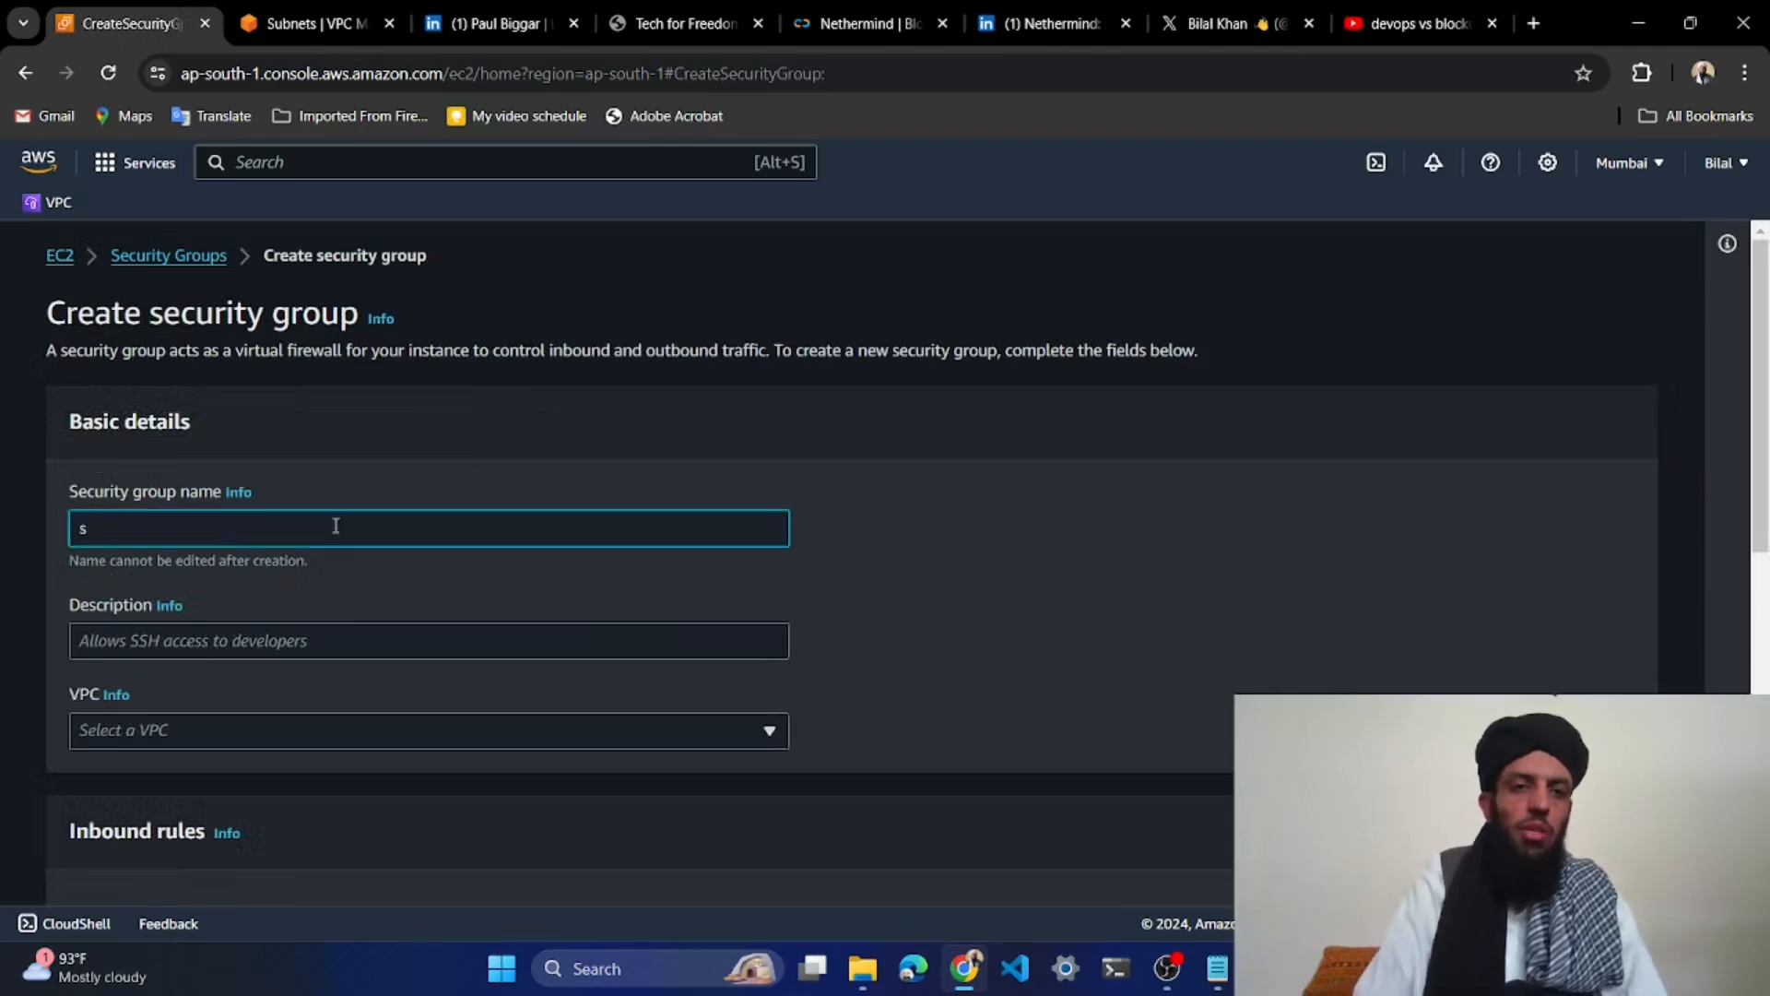
text(sh)
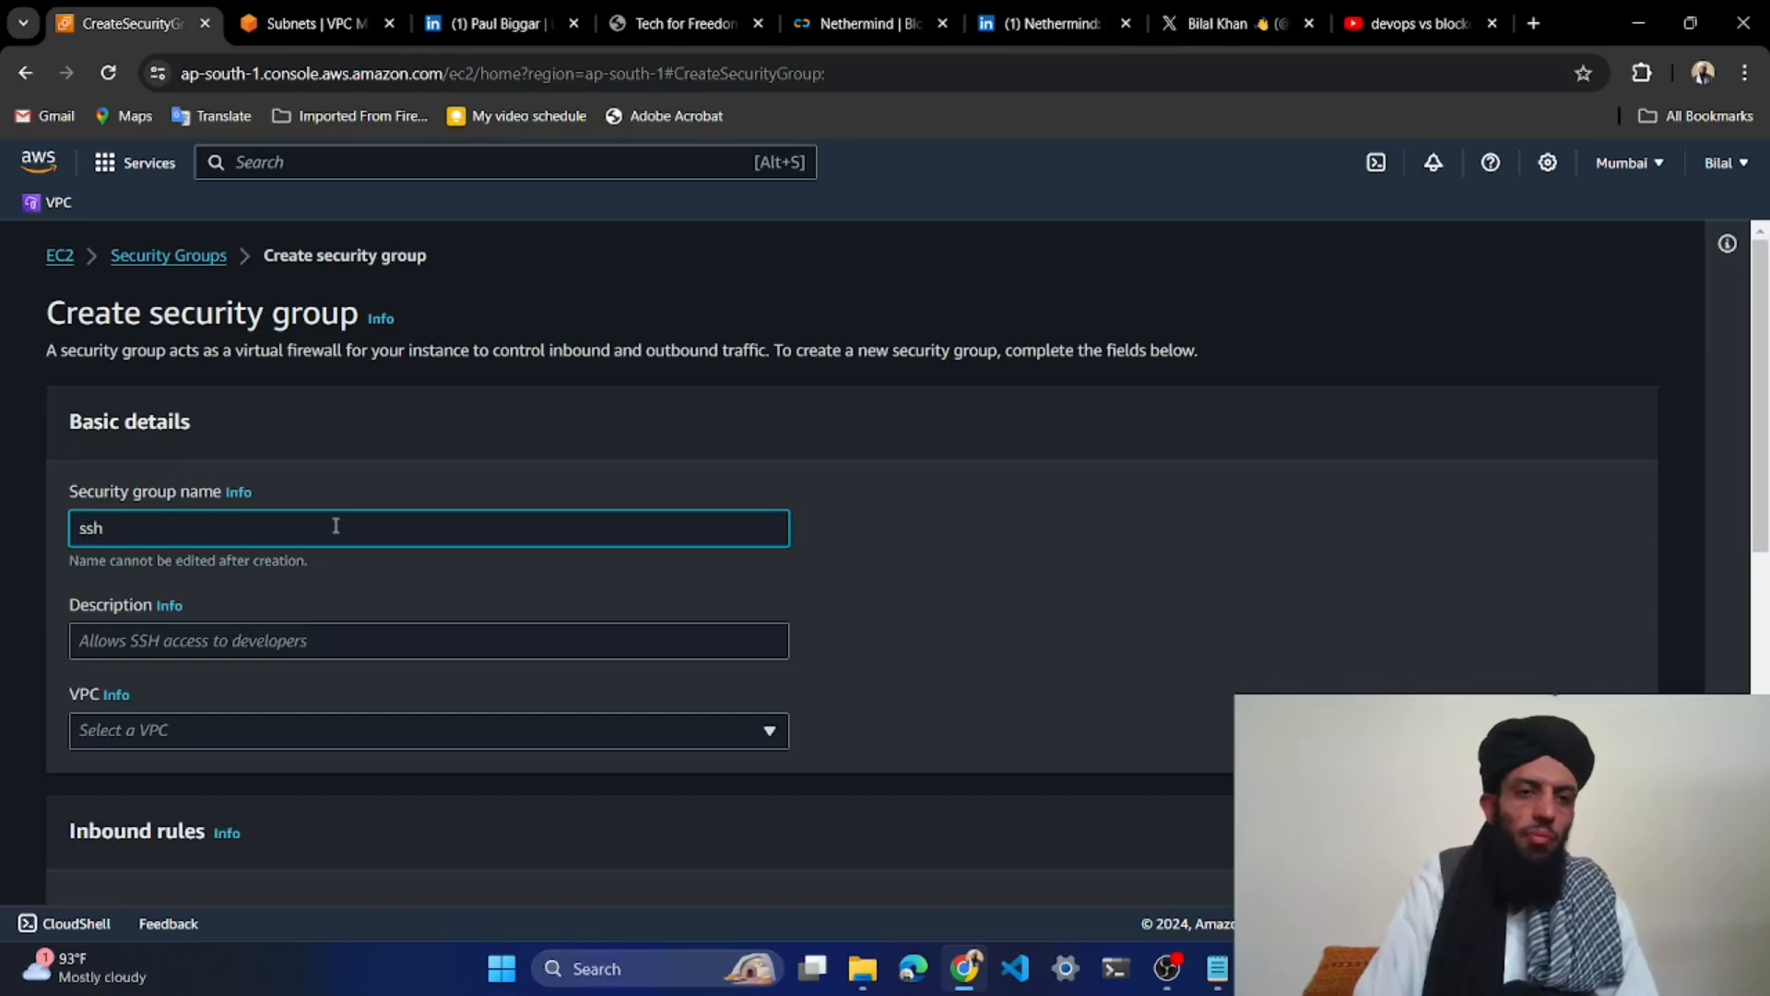
text(-sg)
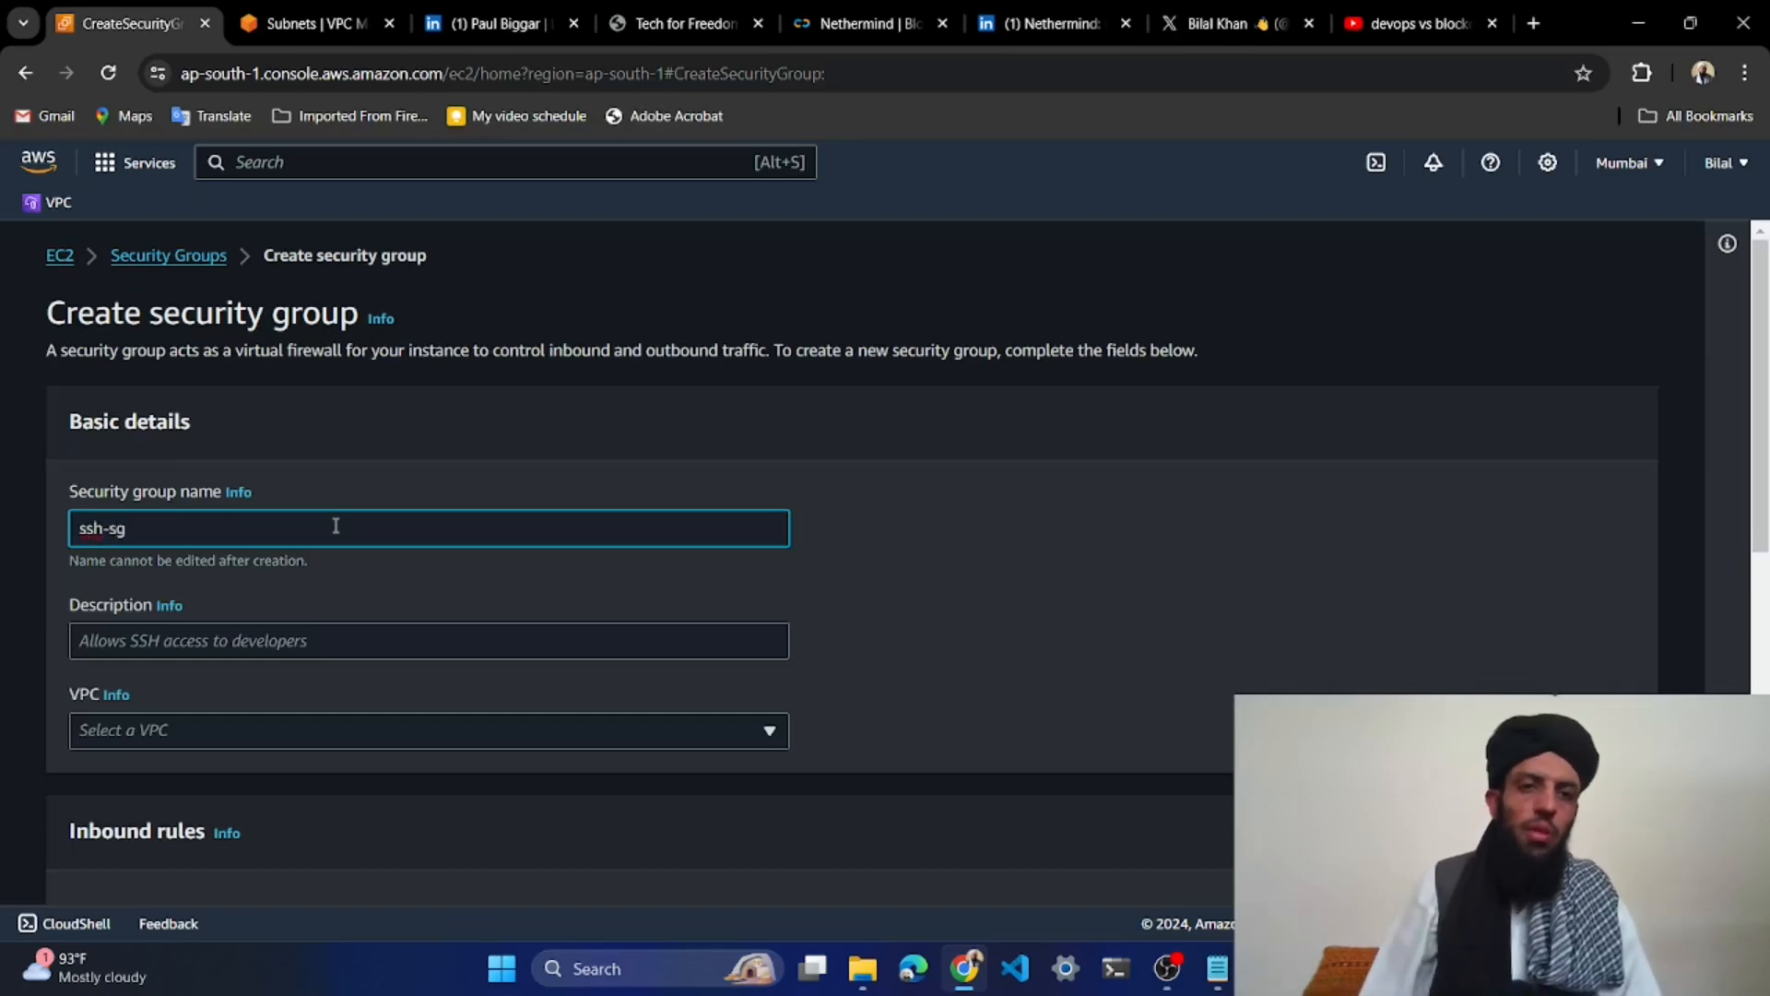
Enter the description "Allow SSH for develoers" and assign the security group to the project-vpc VPC
scroll(335, 526, down, 1)
click(151, 523)
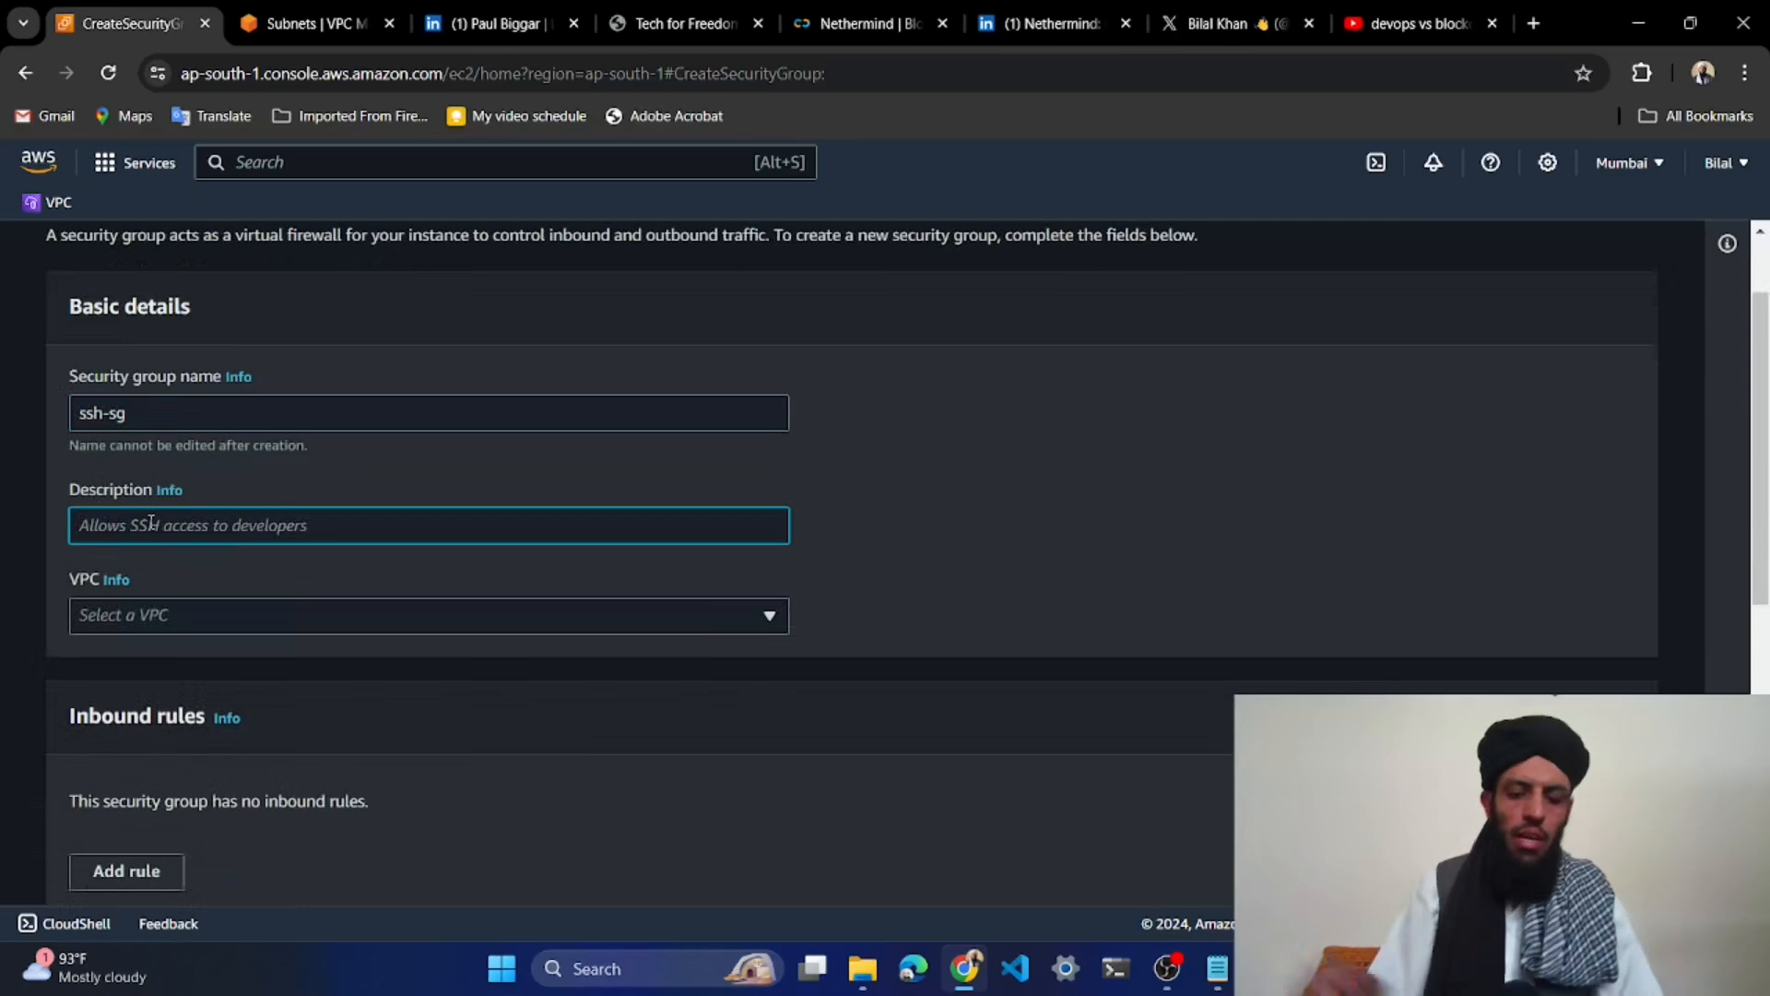
text(Al)
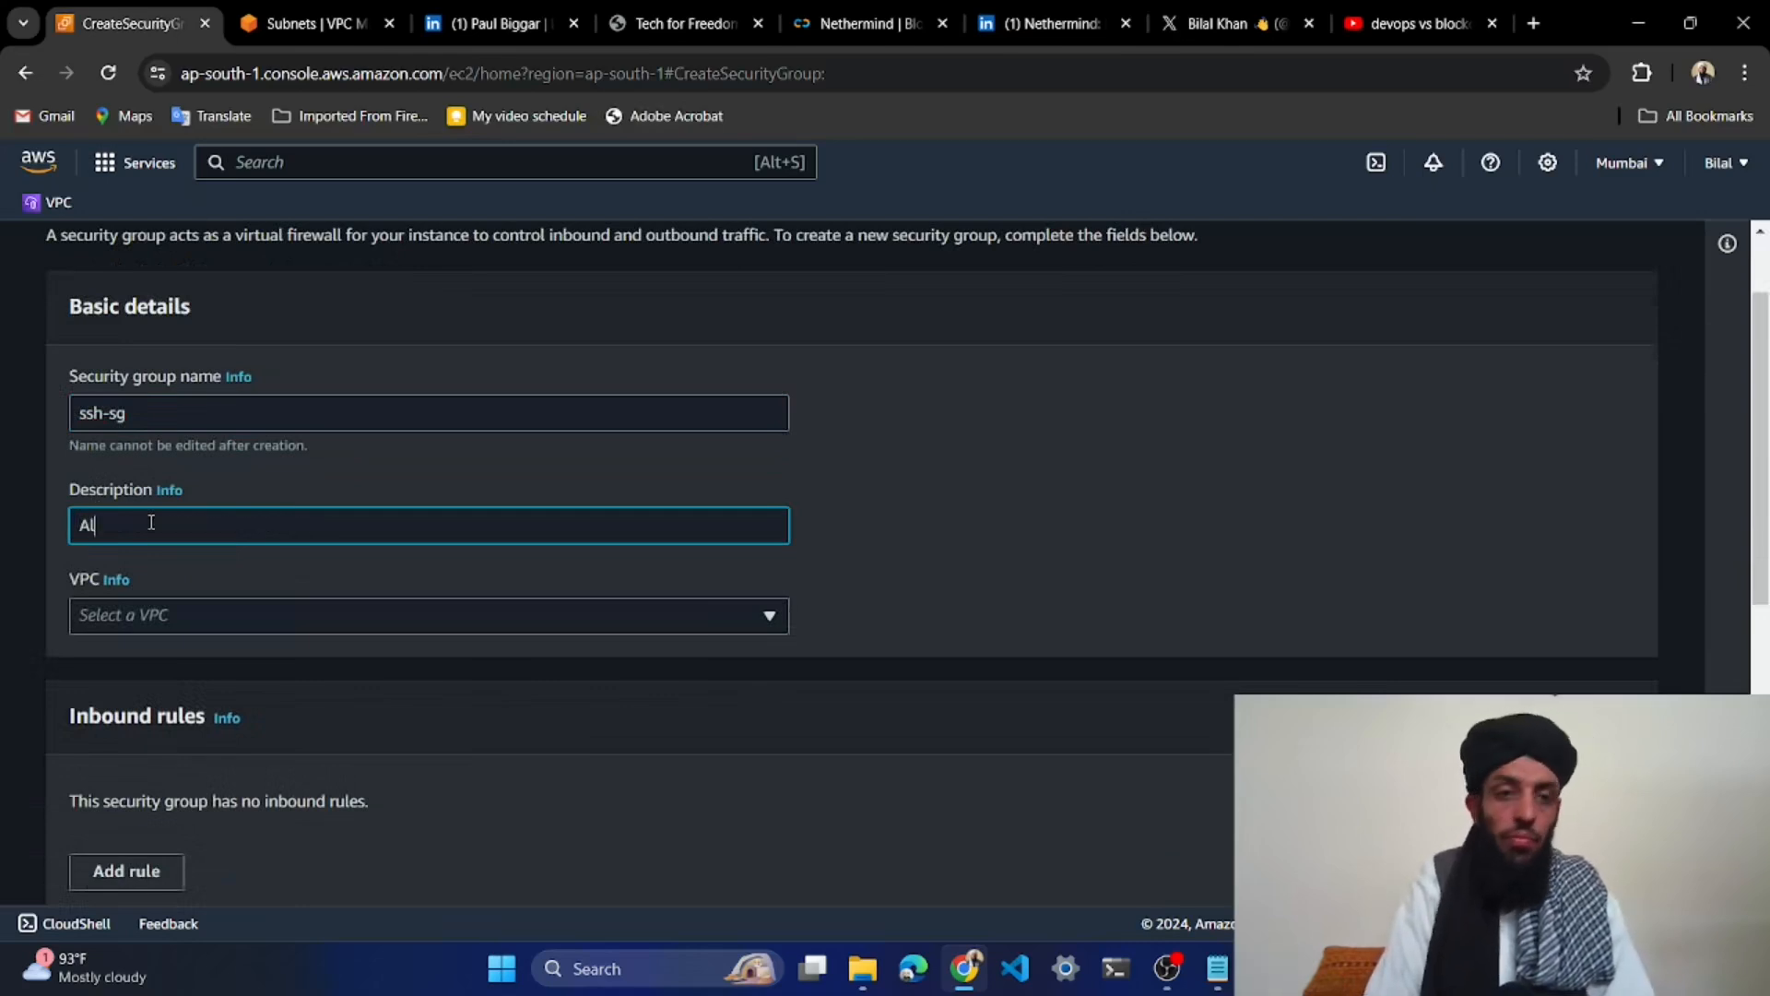
text(low SSH )
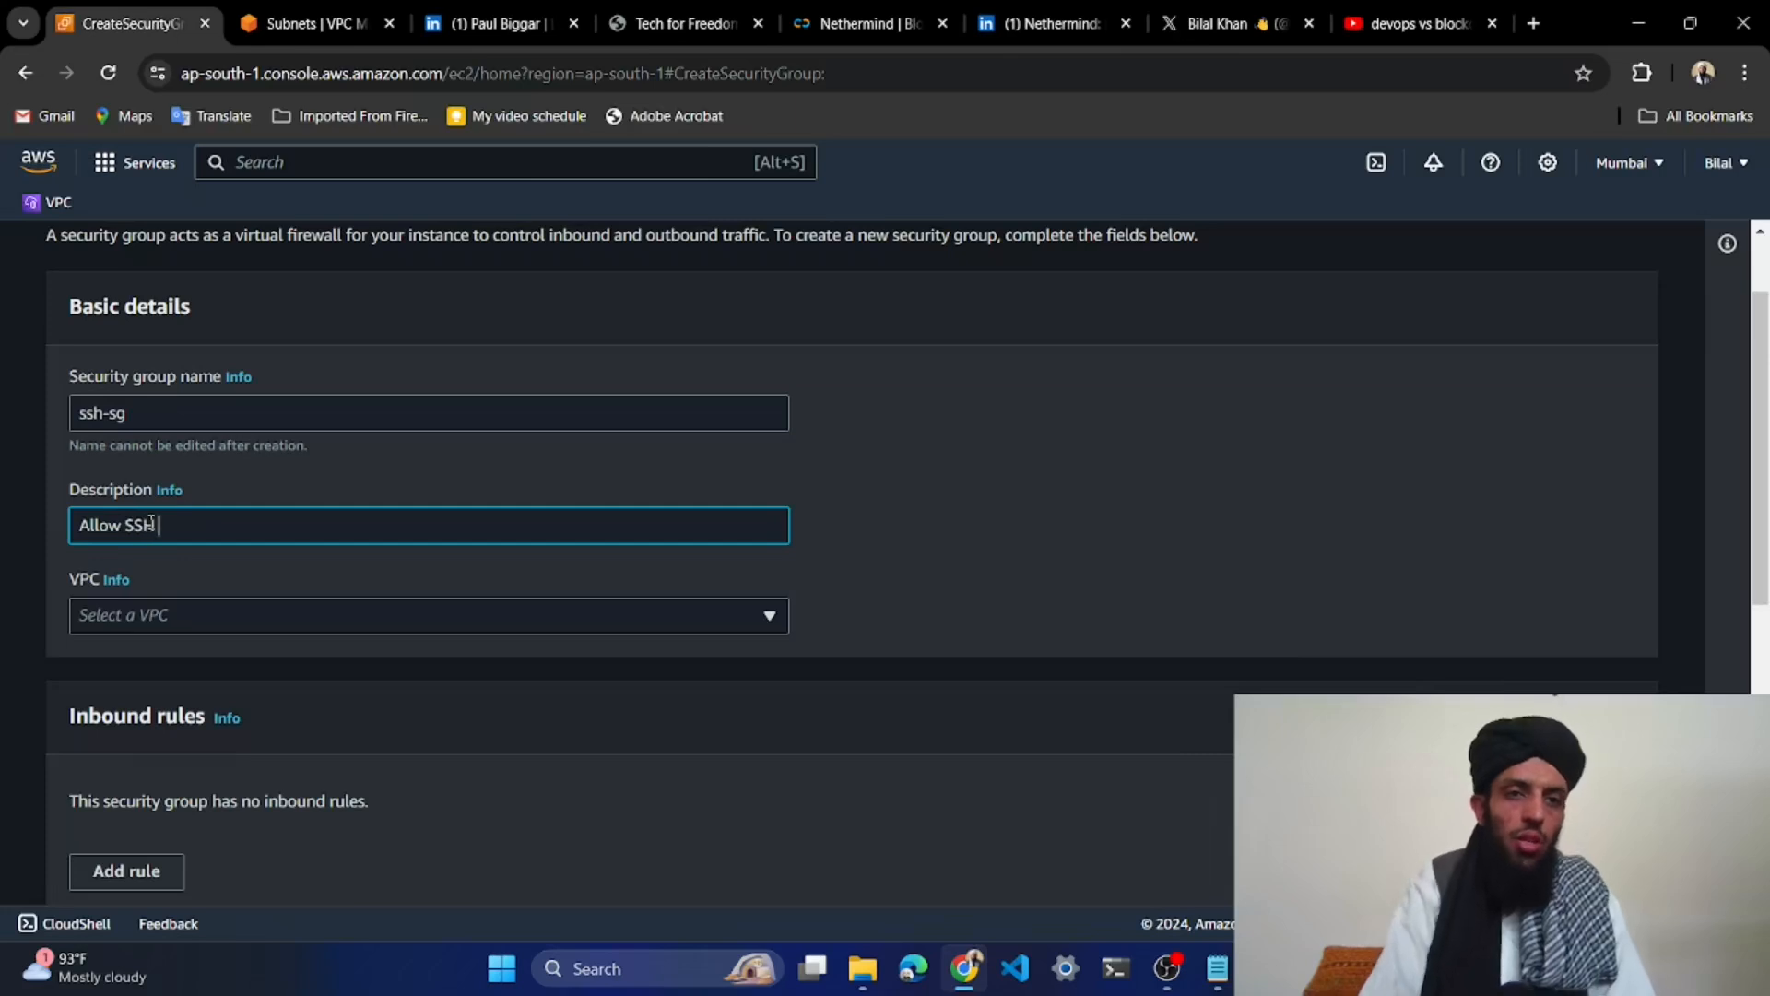
text(for develoers)
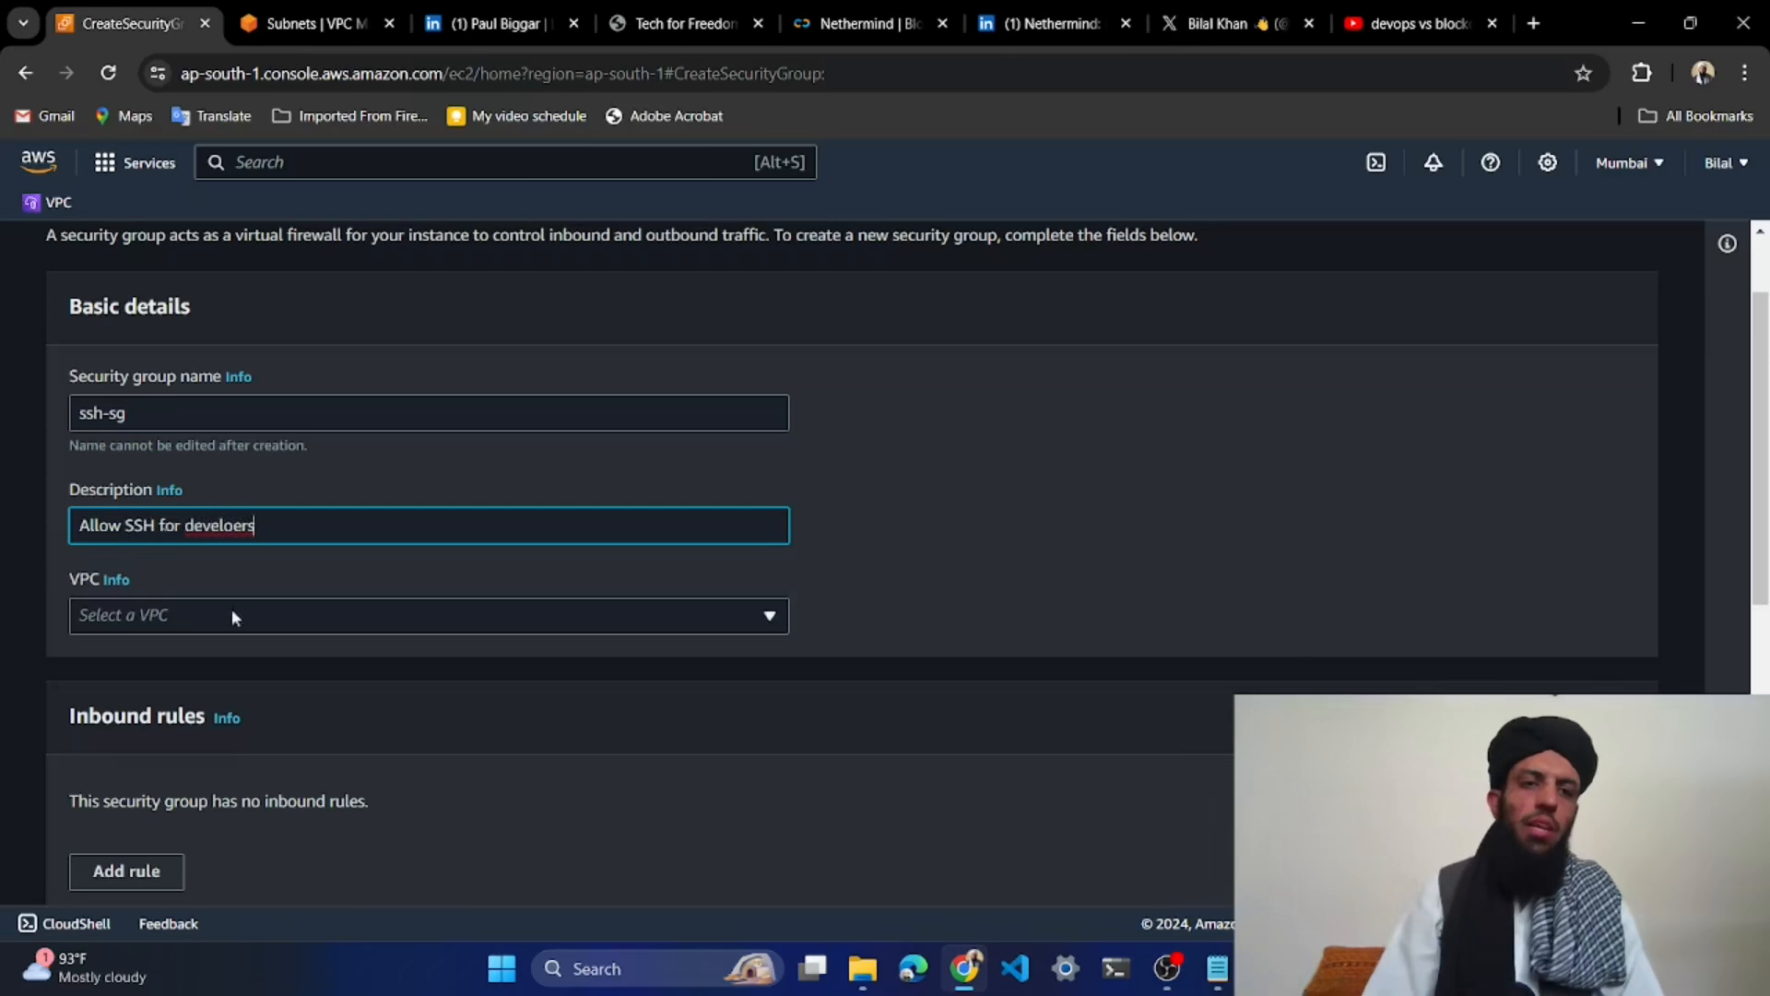
click(258, 629)
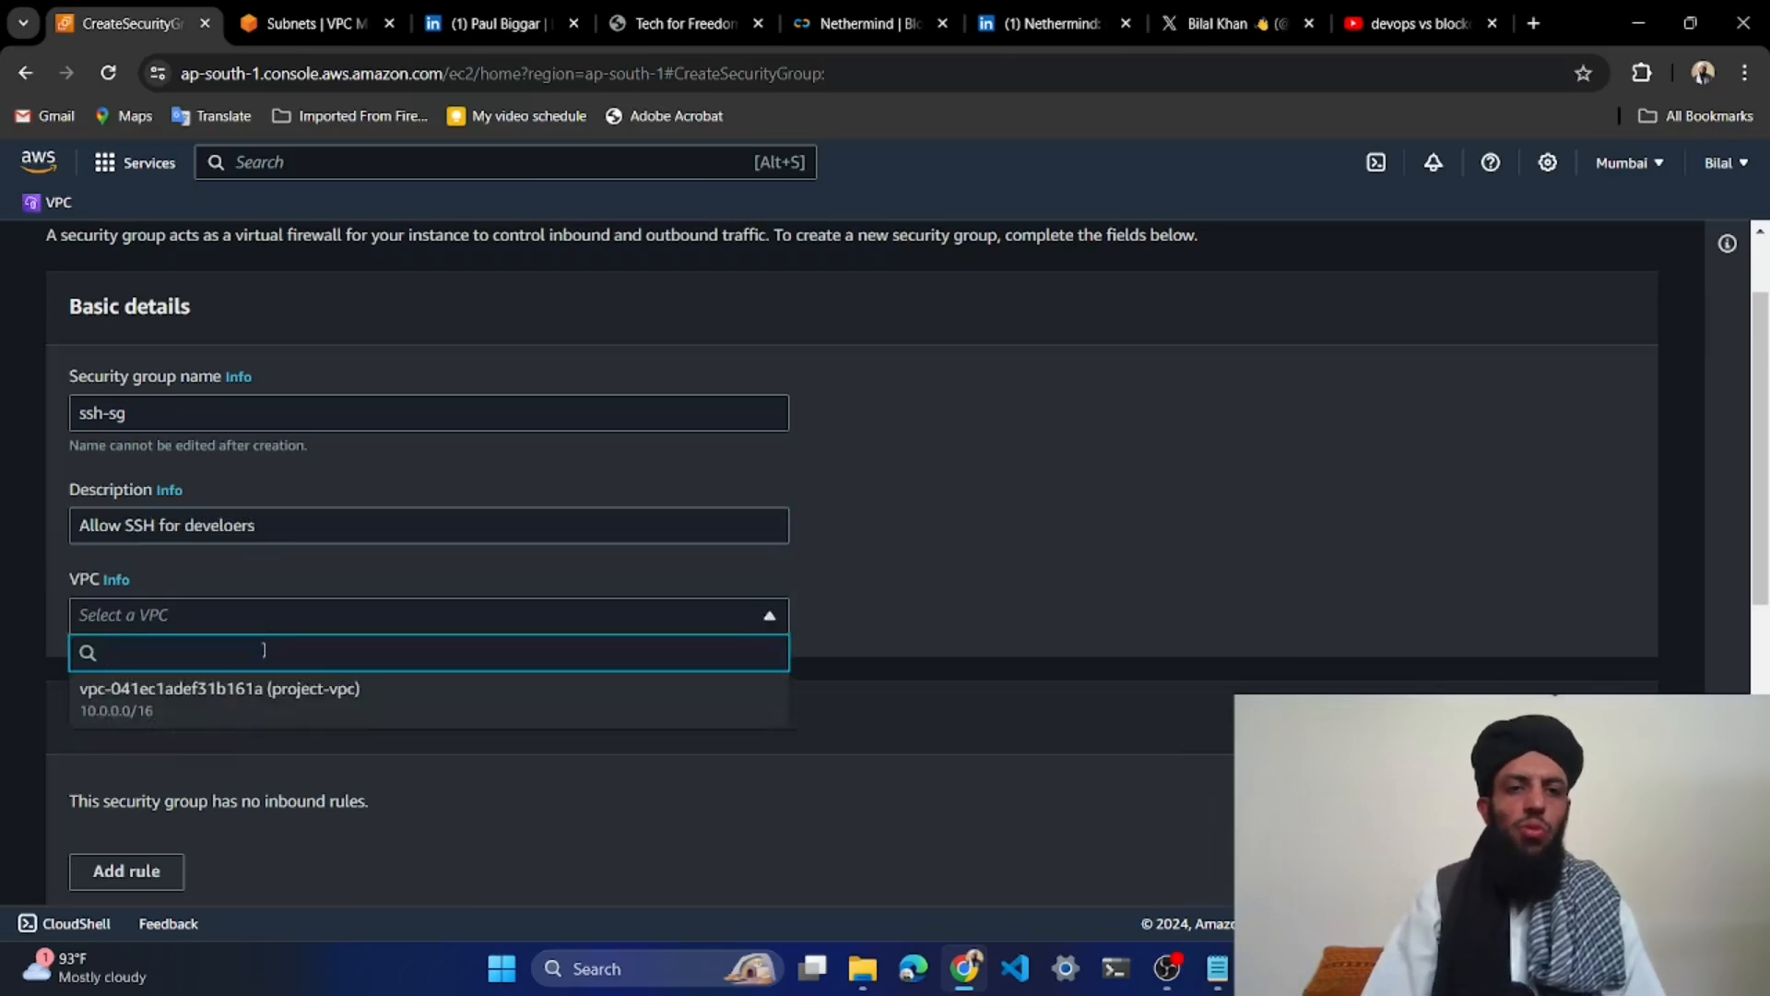
click(230, 712)
Review the new security group's basic details and its inbound and outbound rules sections
scroll(225, 699, down, 5)
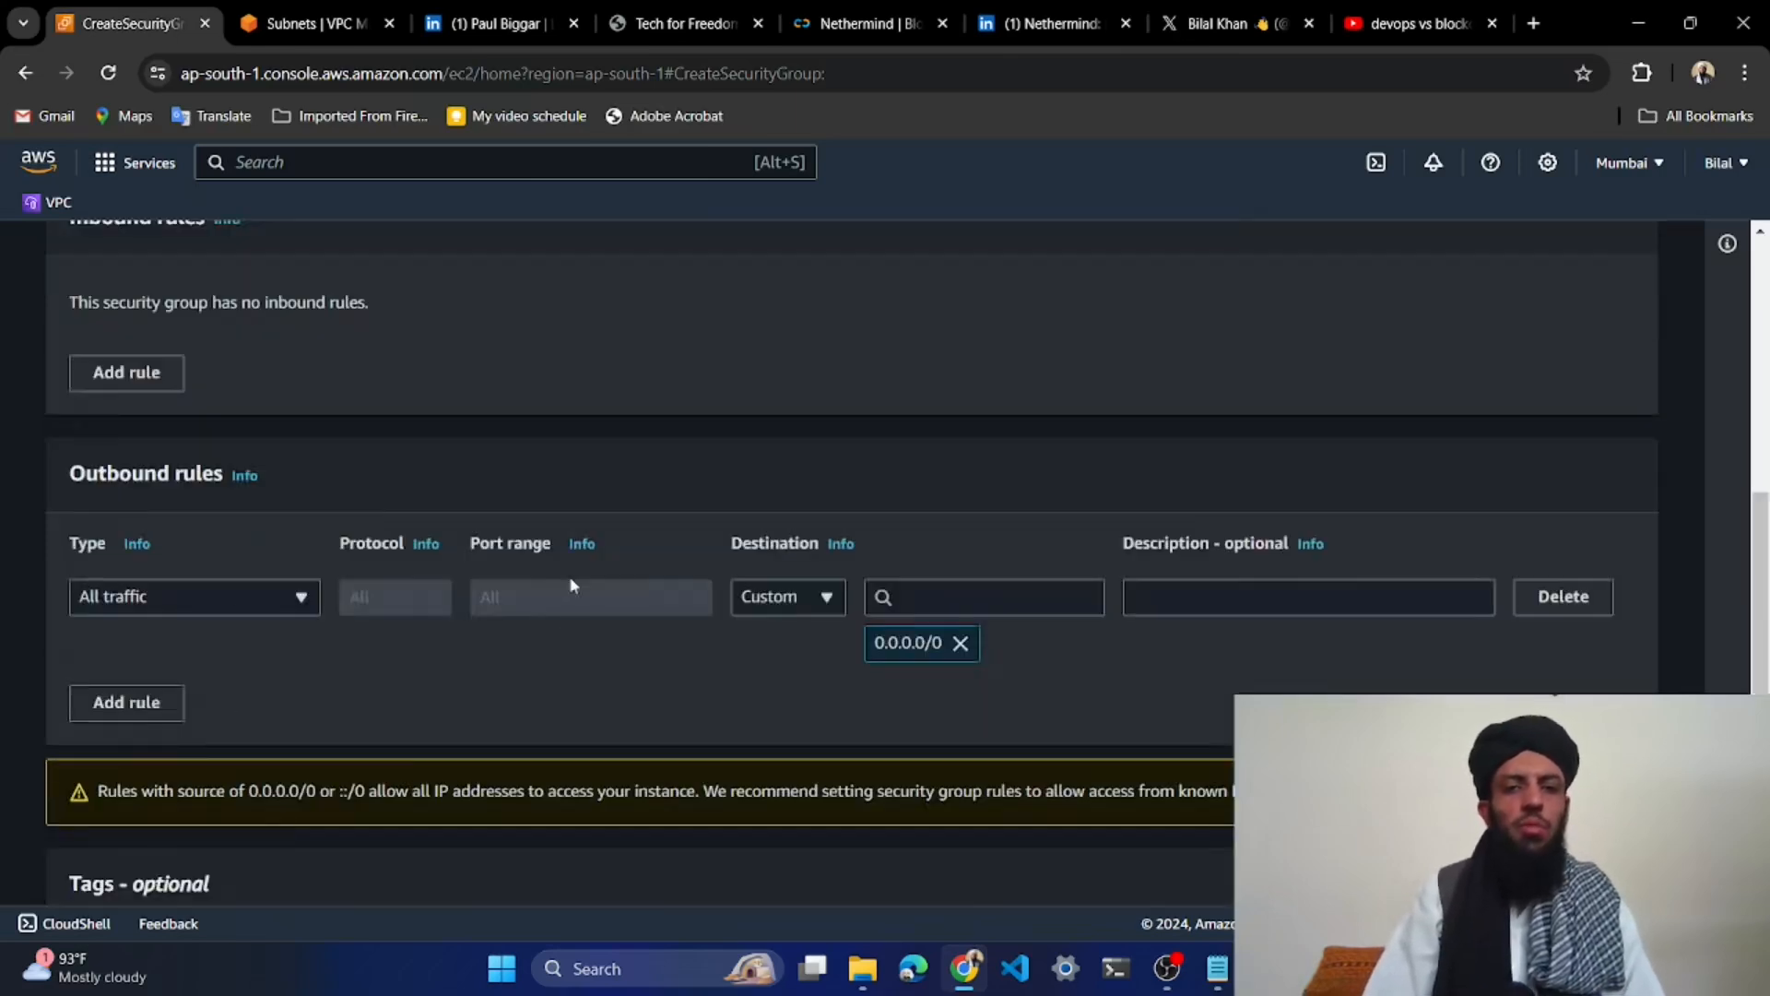
scroll(782, 341, up, 4)
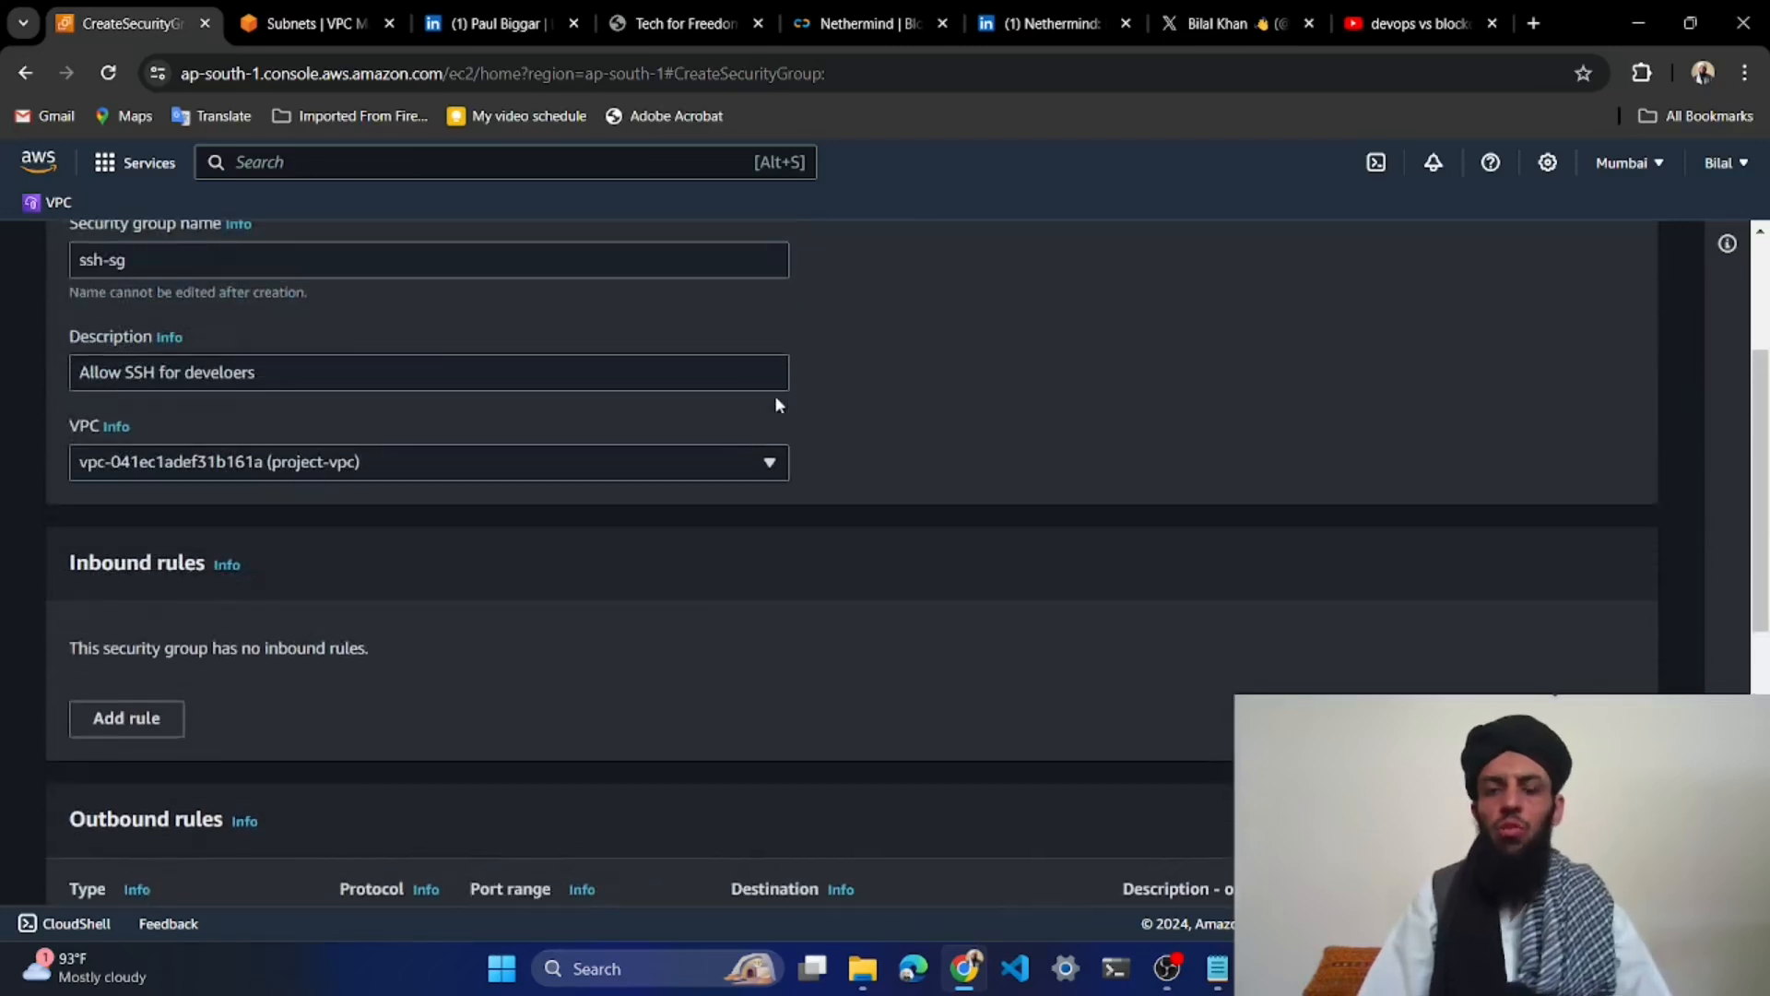
scroll(899, 352, up, 3)
scroll(899, 352, down, 3)
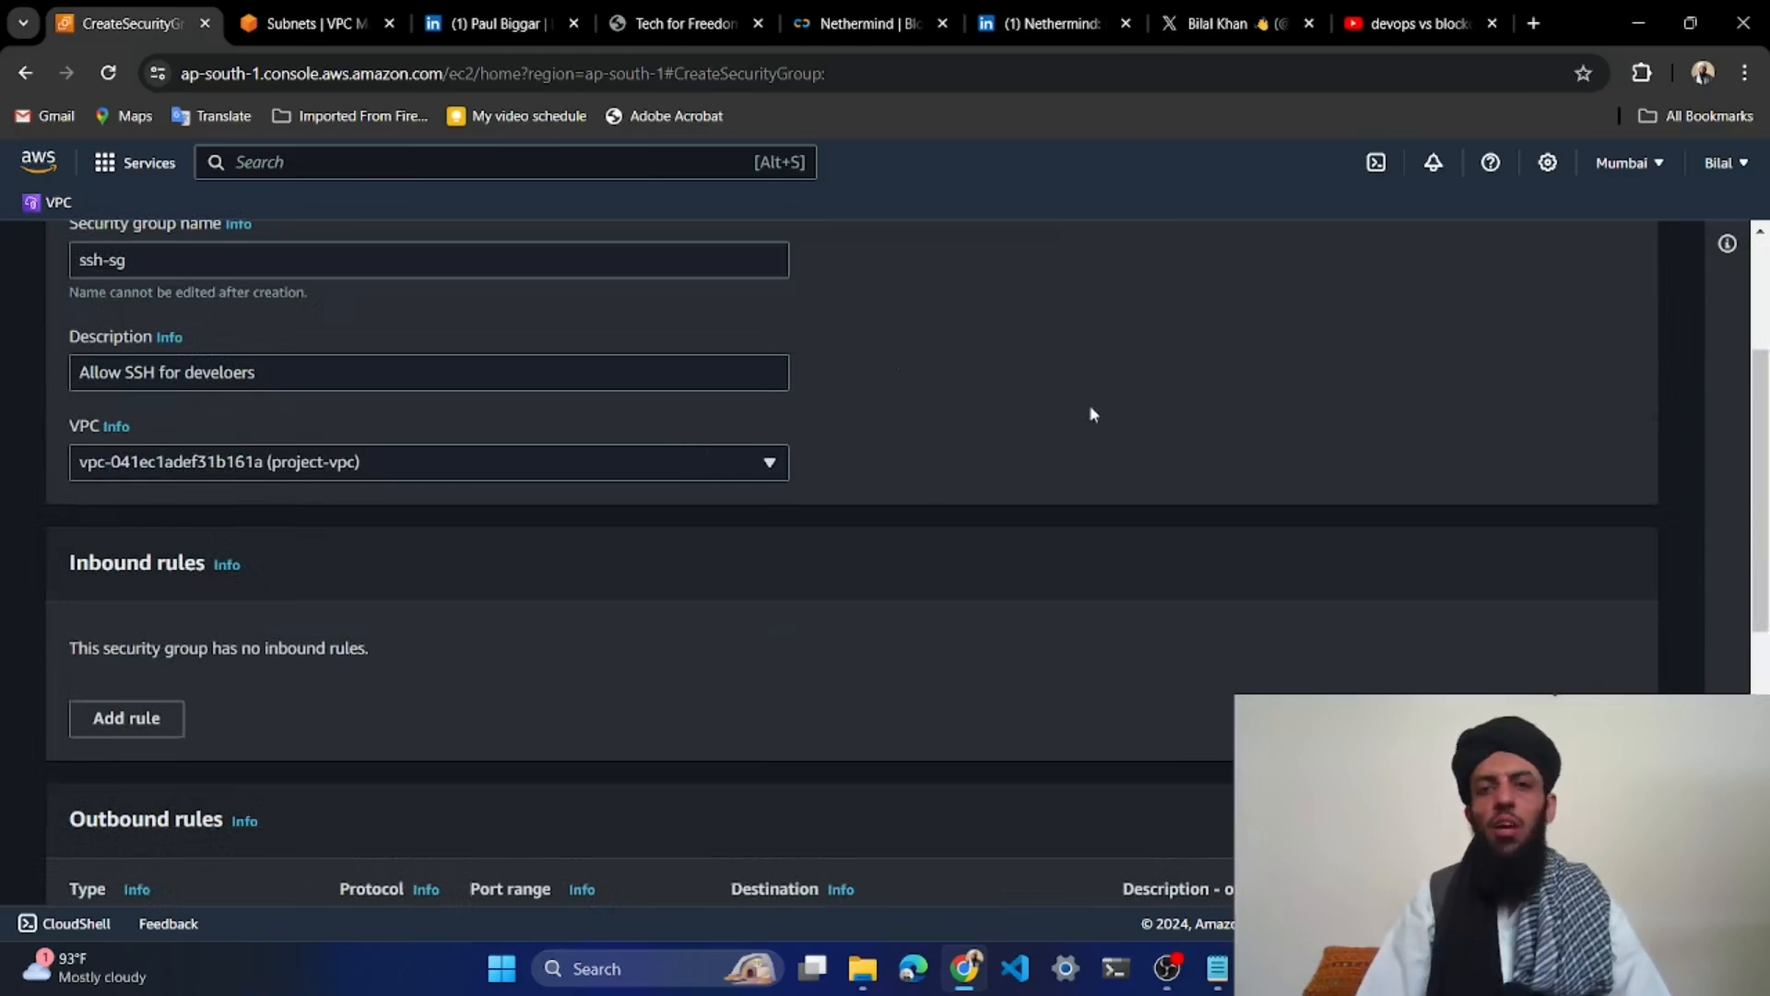
scroll(1091, 413, down, 3)
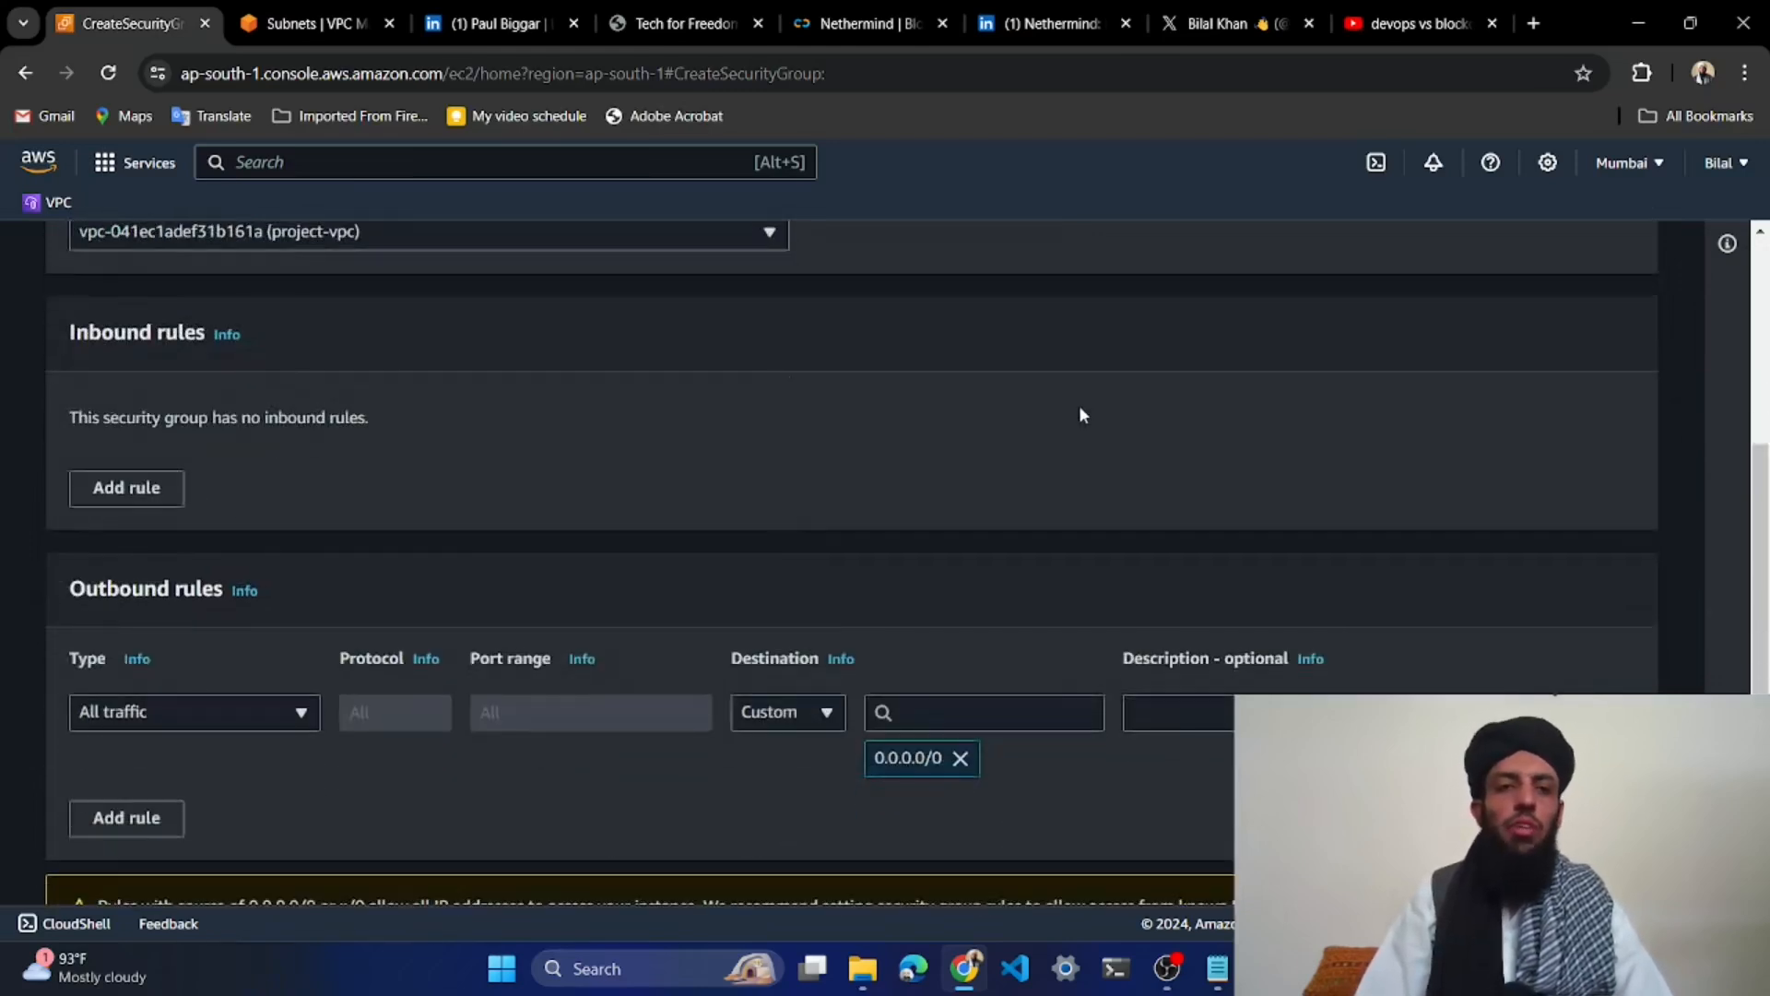
scroll(1081, 413, up, 3)
scroll(1079, 412, down, 1)
scroll(1079, 411, up, 1)
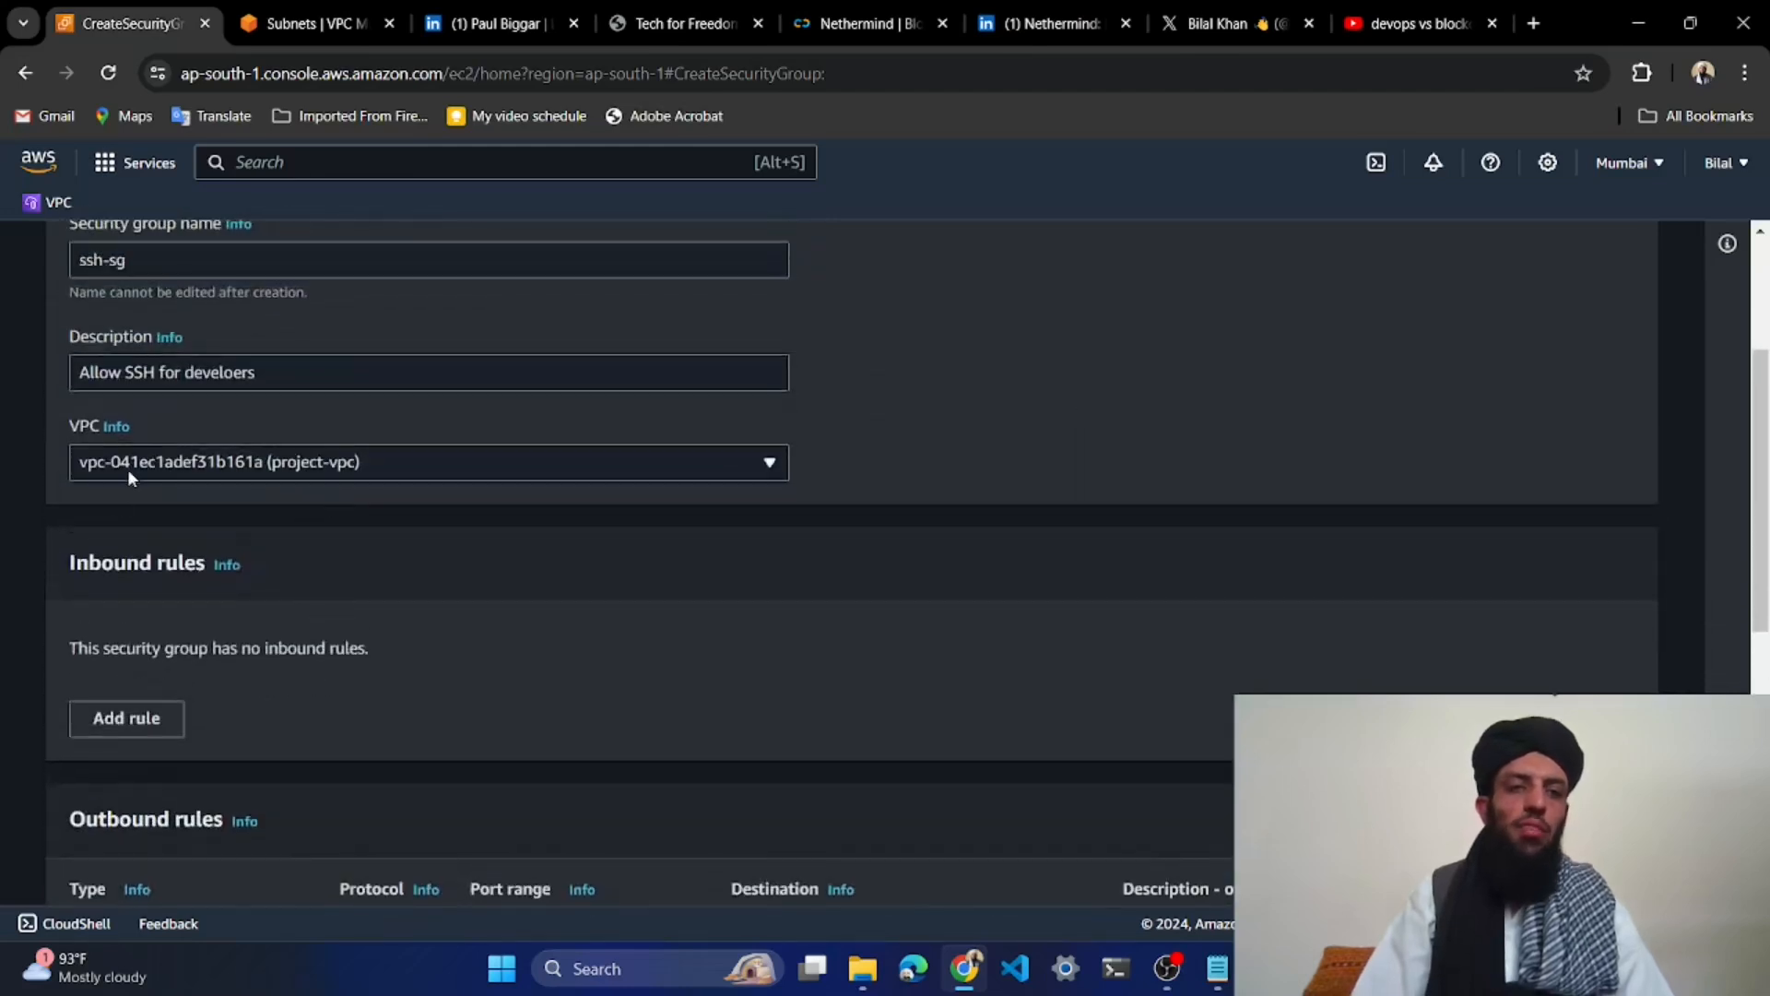
scroll(151, 587, down, 1)
scroll(148, 583, down, 1)
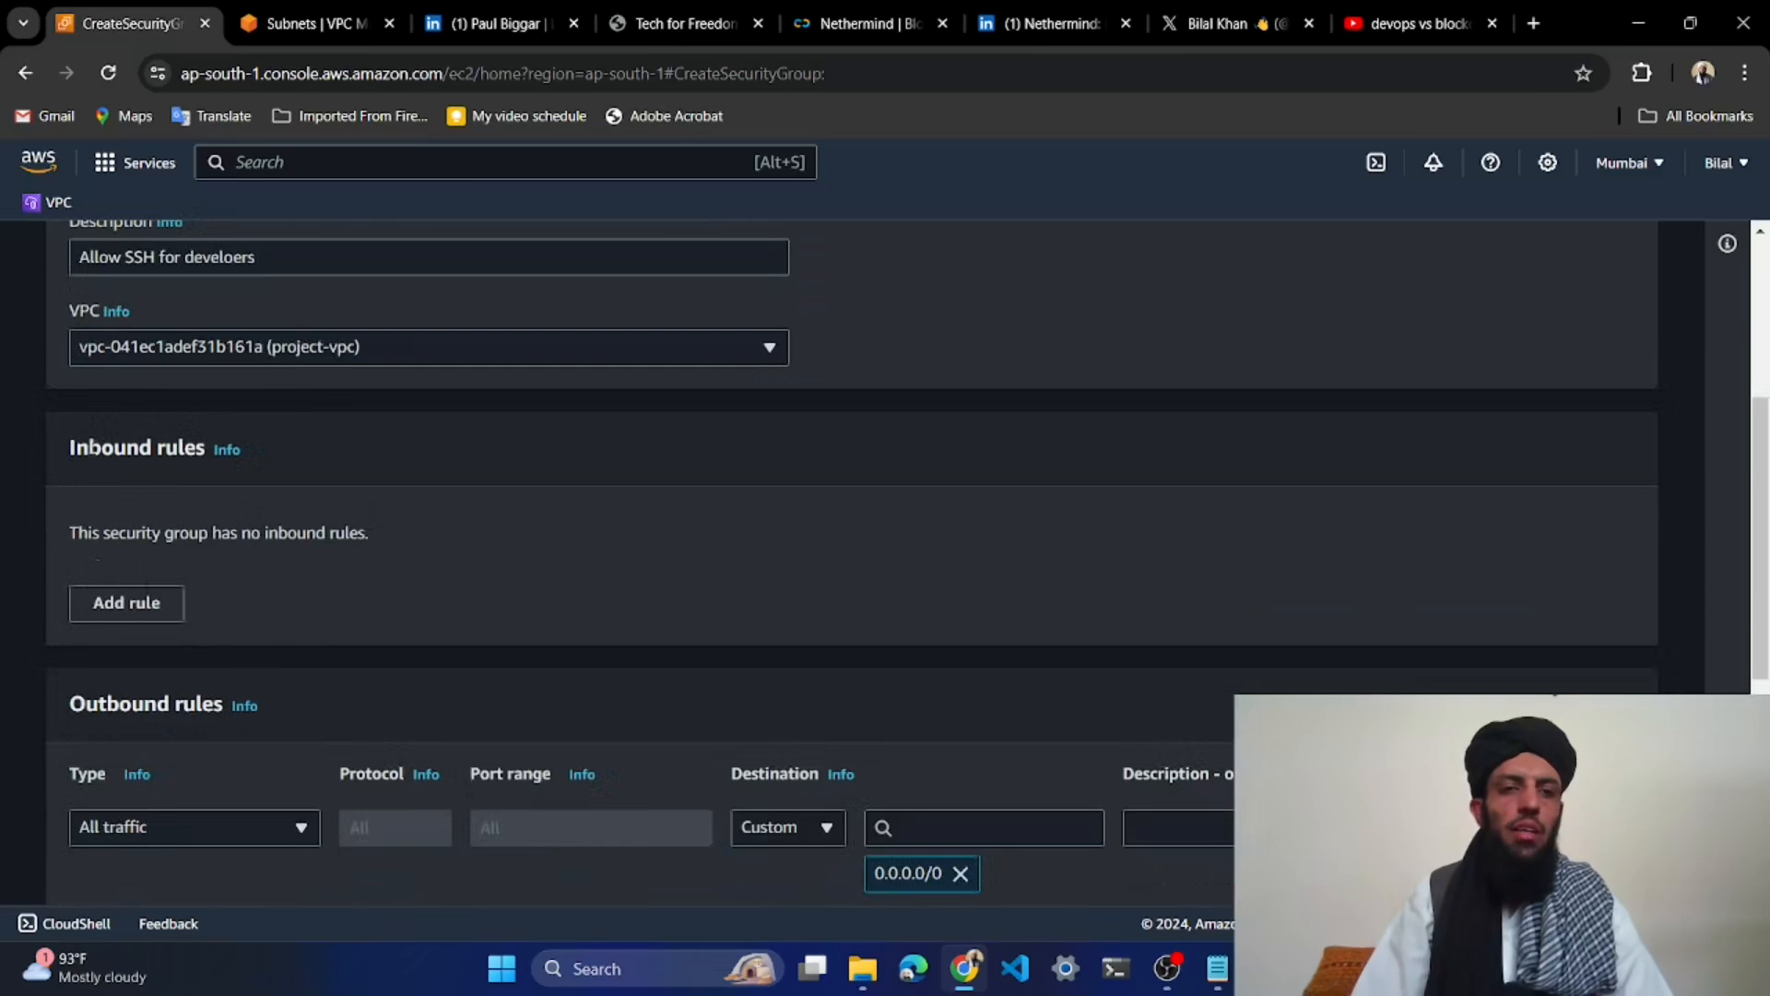
scroll(93, 454, down, 3)
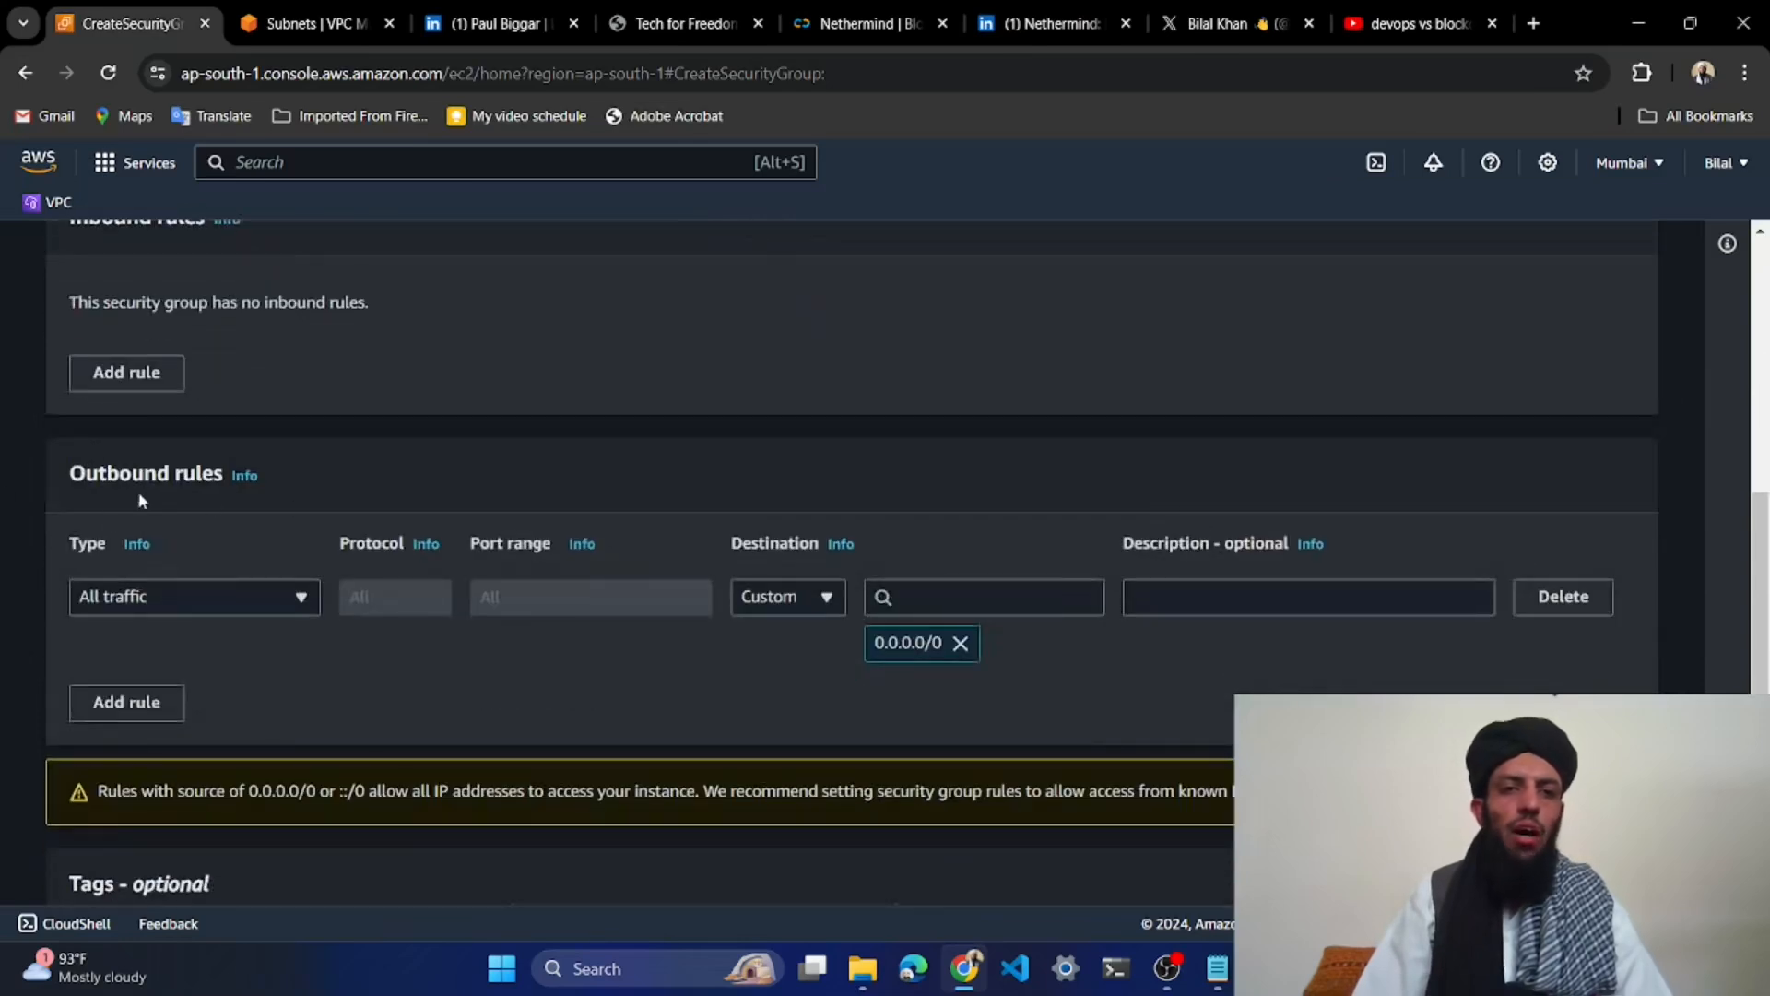
scroll(360, 477, up, 1)
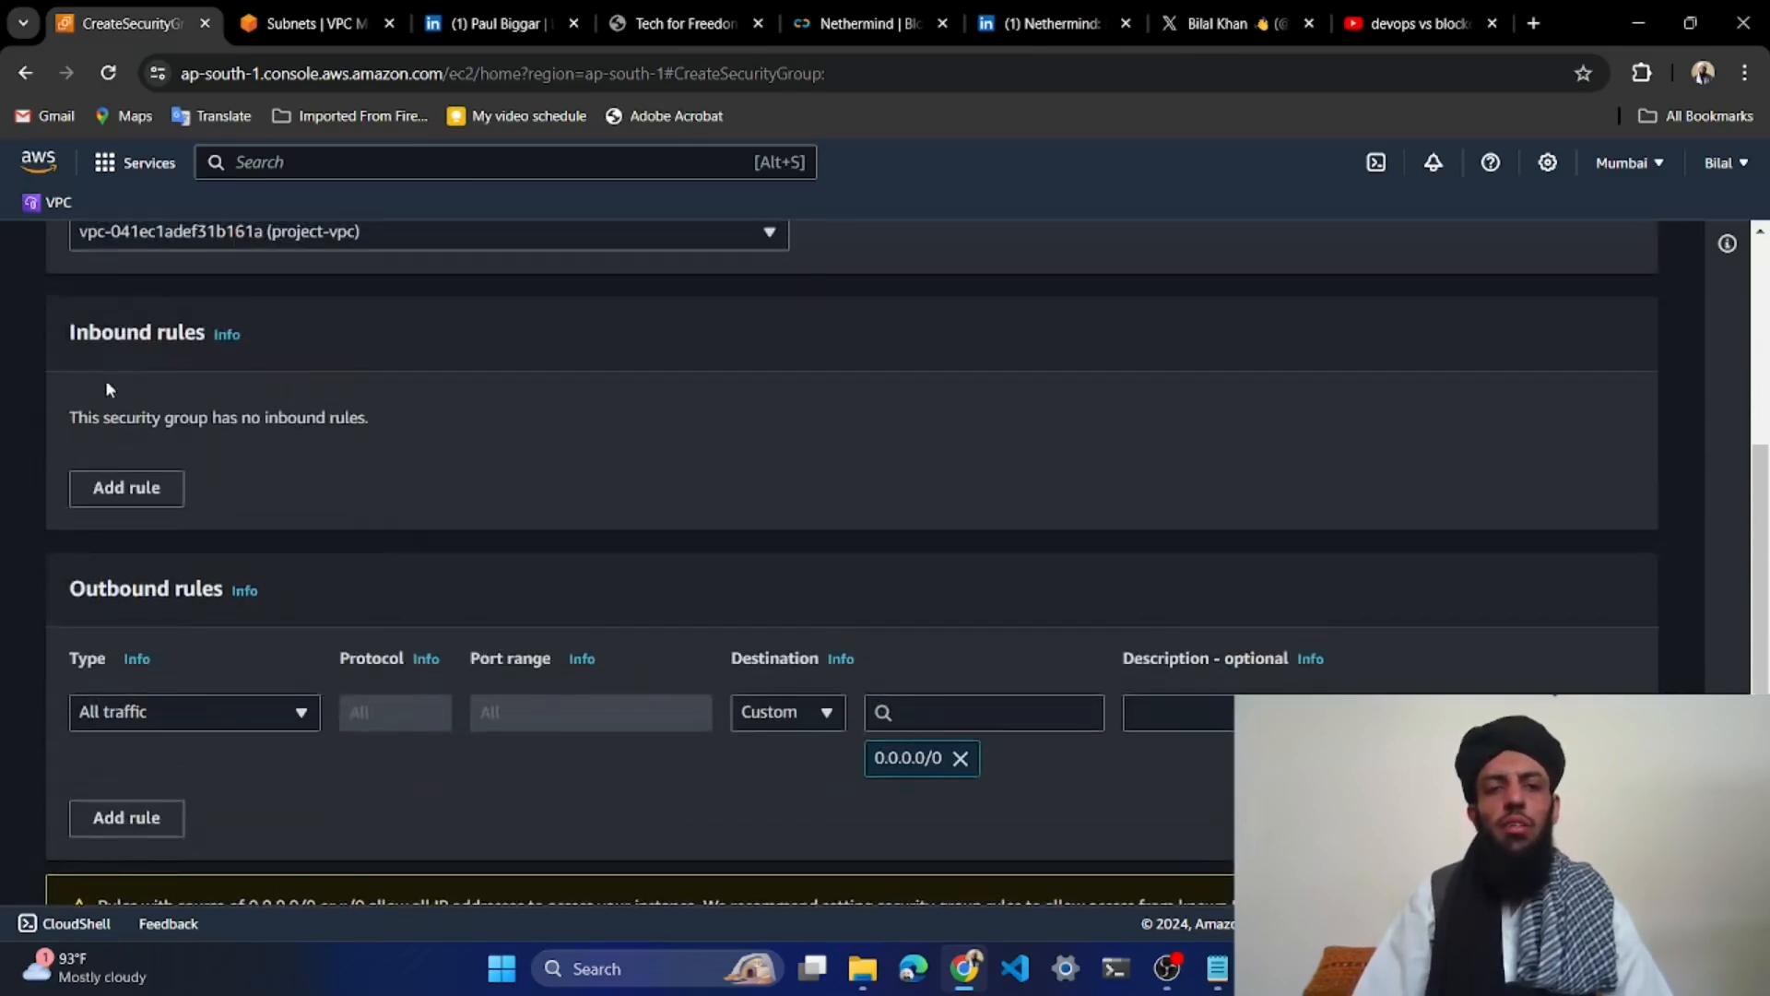
scroll(385, 528, up, 1)
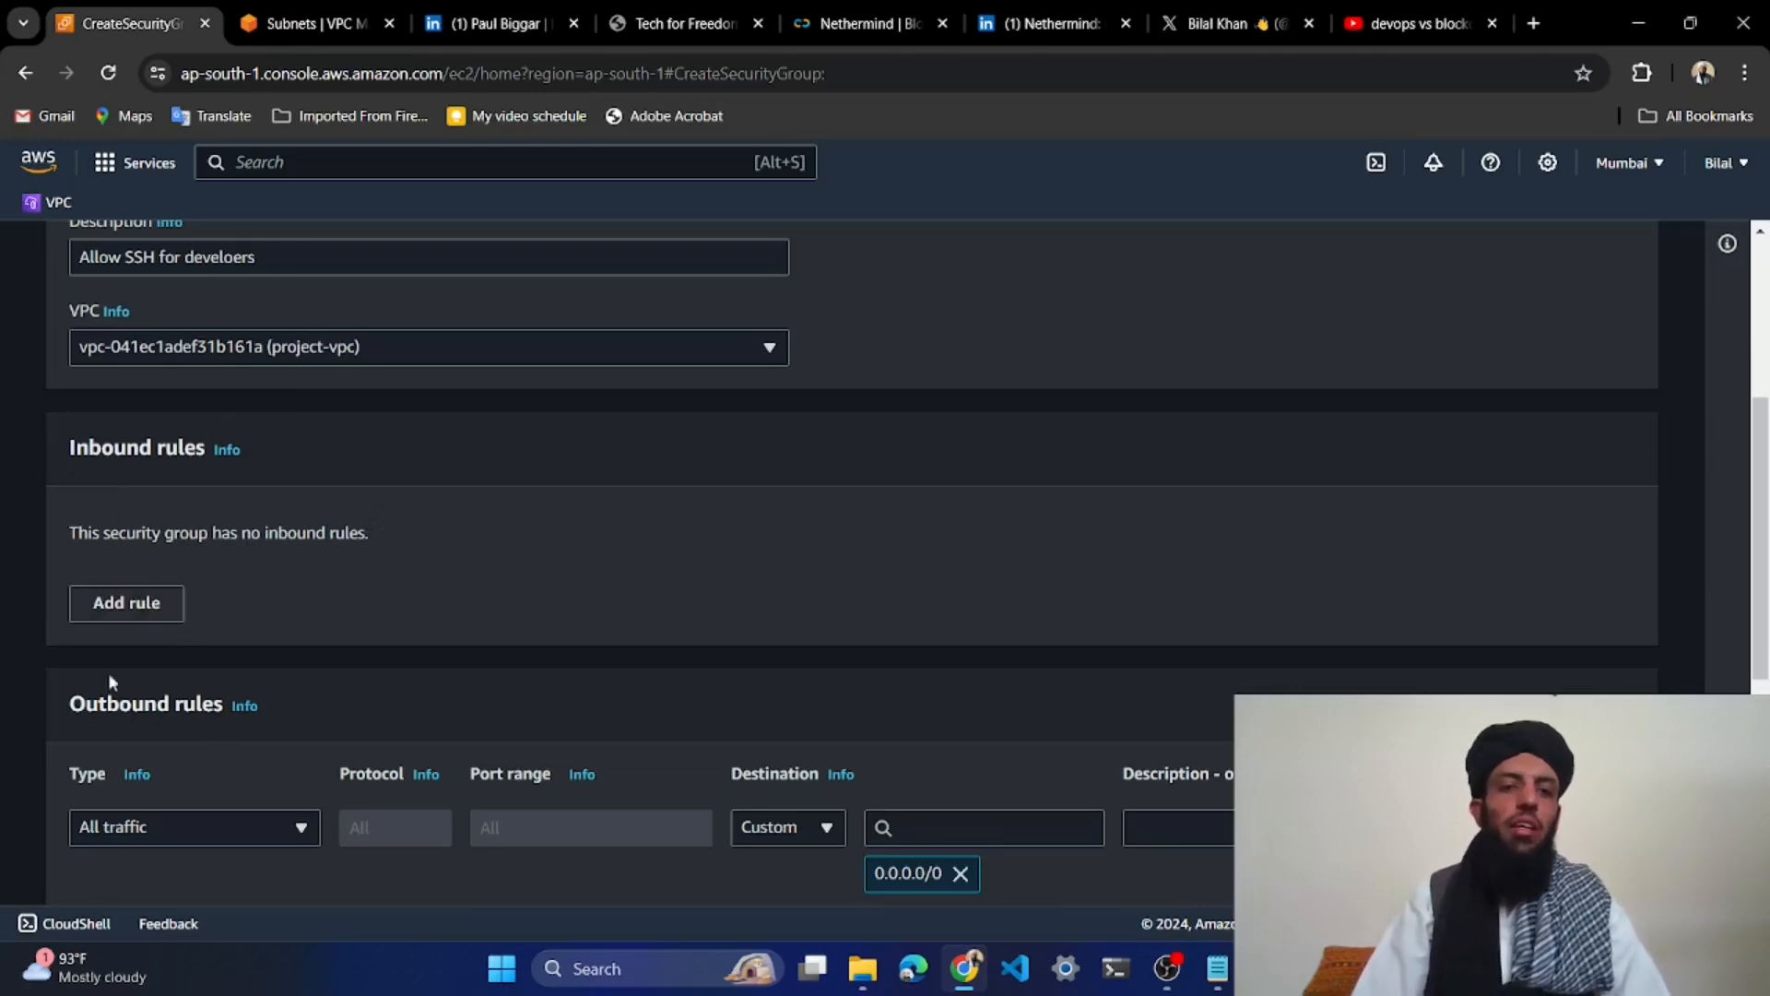
scroll(189, 704, down, 1)
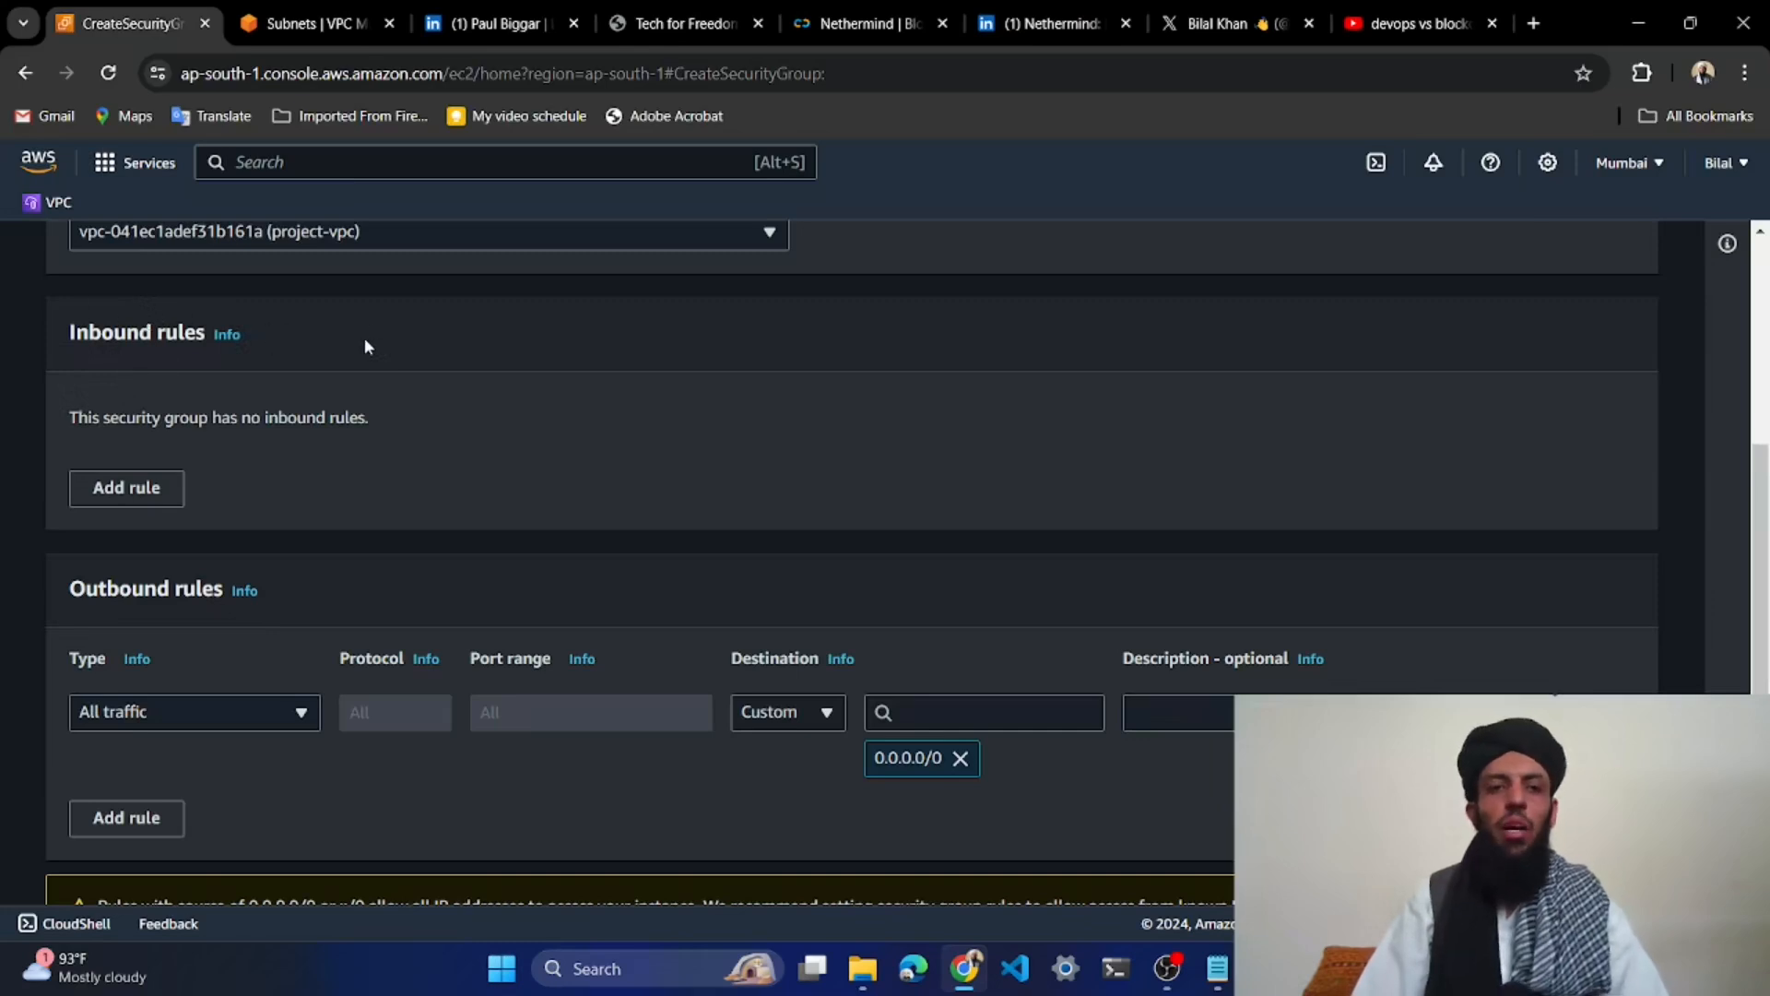
Add an inbound rule of type SSH to the security group and look through its available source CIDR blocks
click(126, 489)
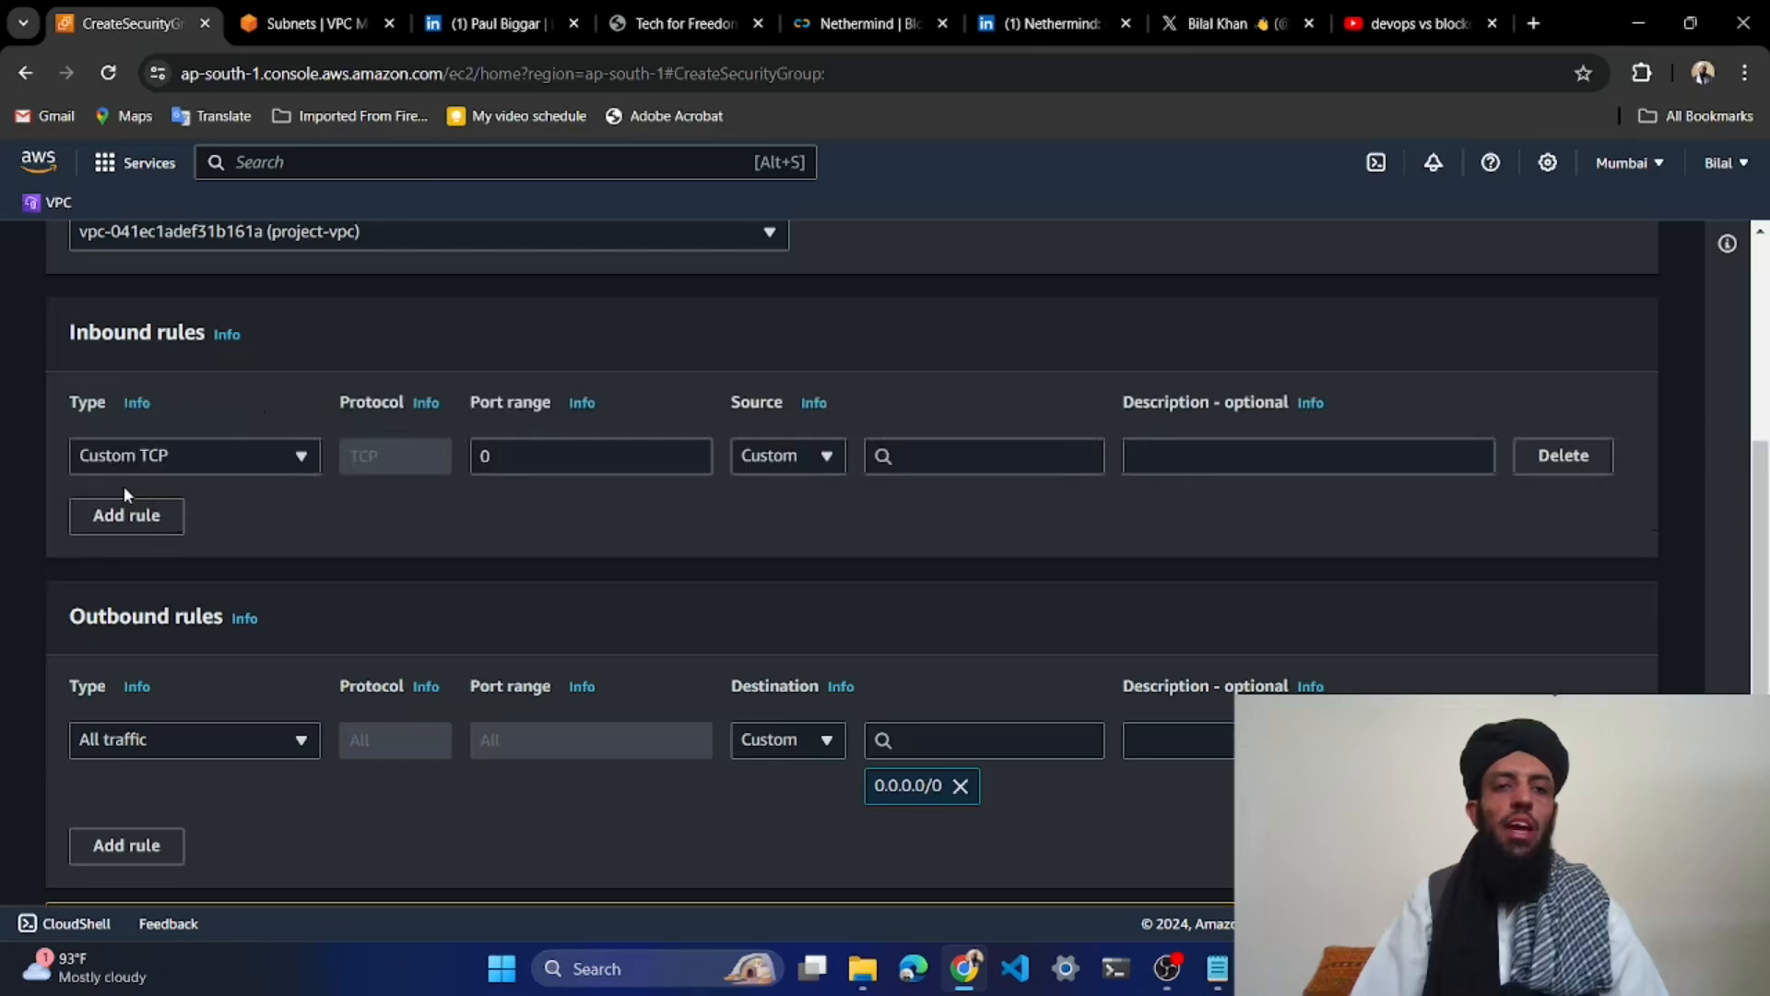
click(264, 454)
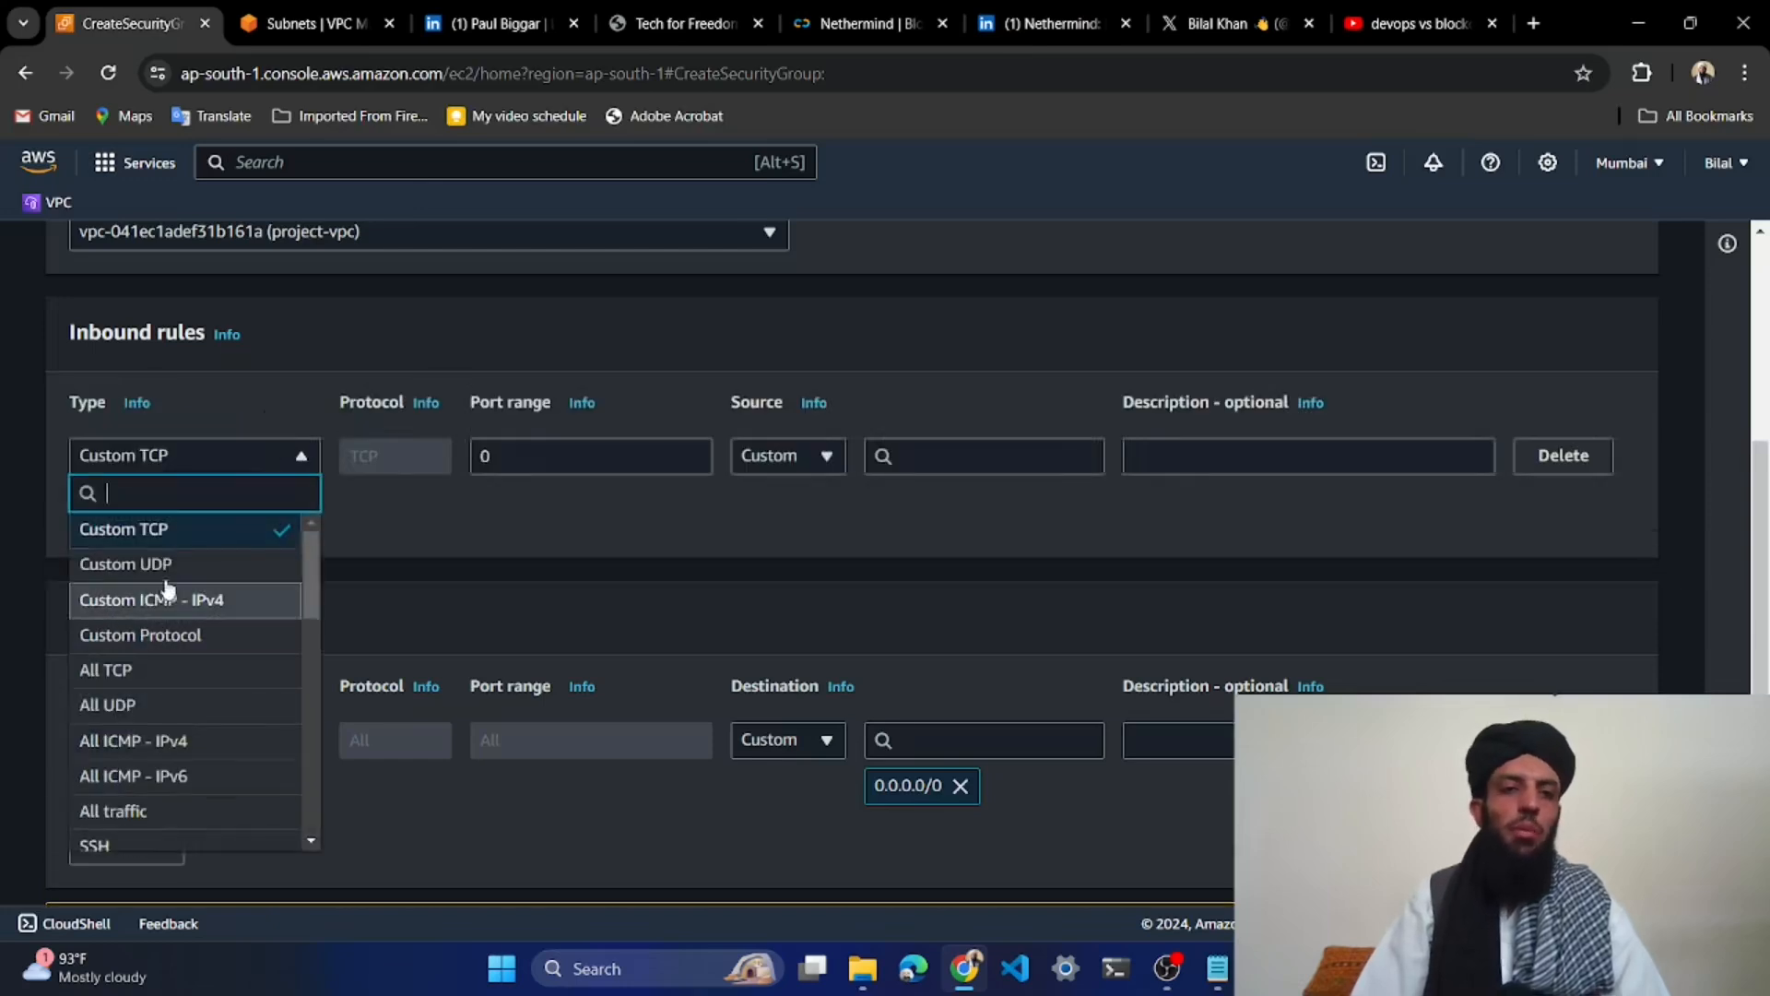
scroll(140, 701, down, 3)
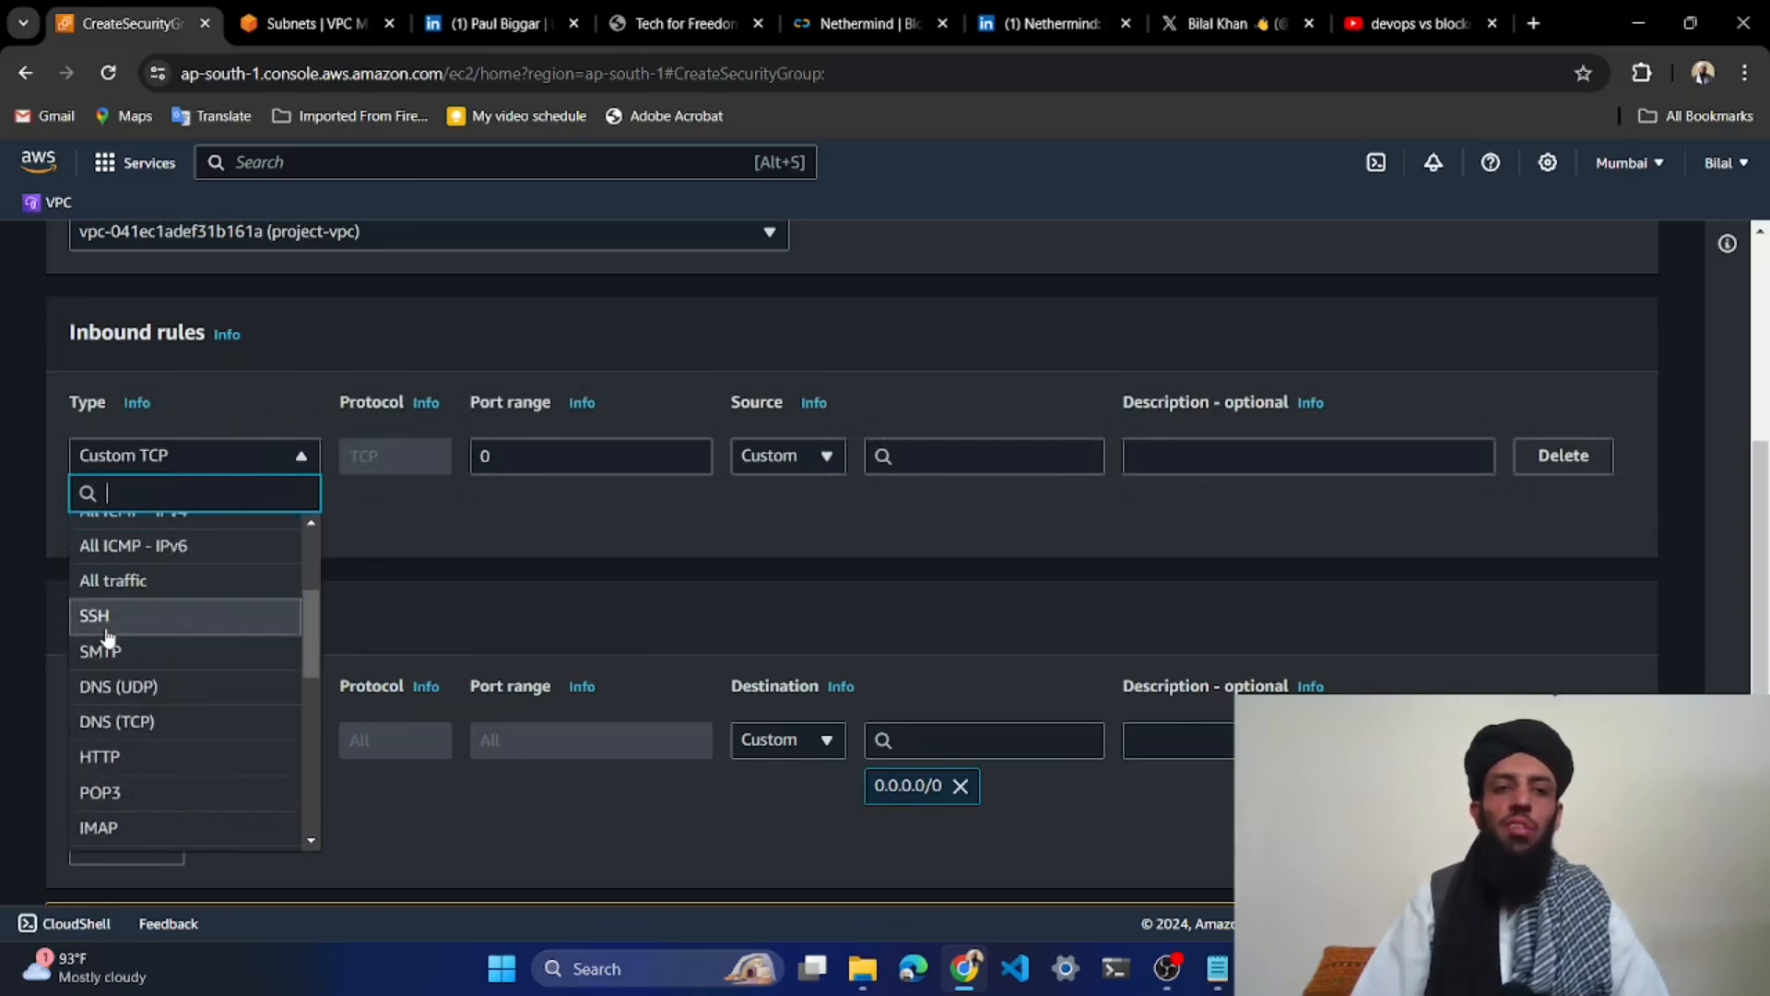
click(106, 632)
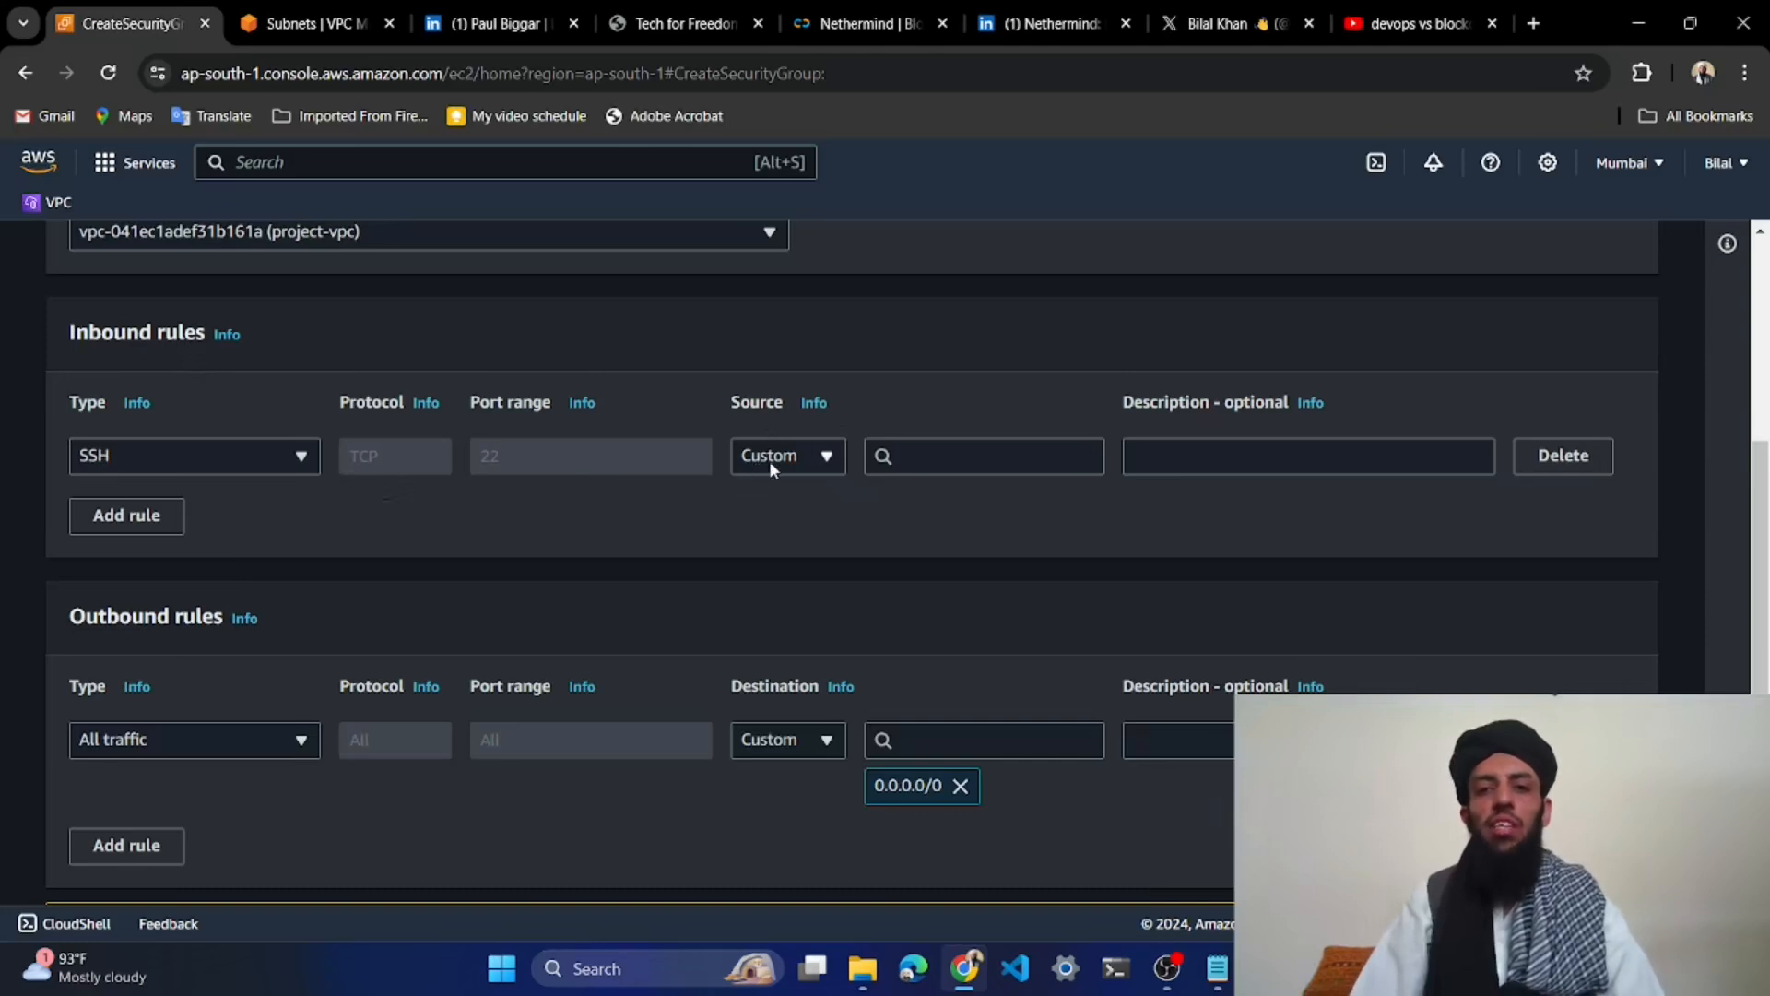
click(969, 469)
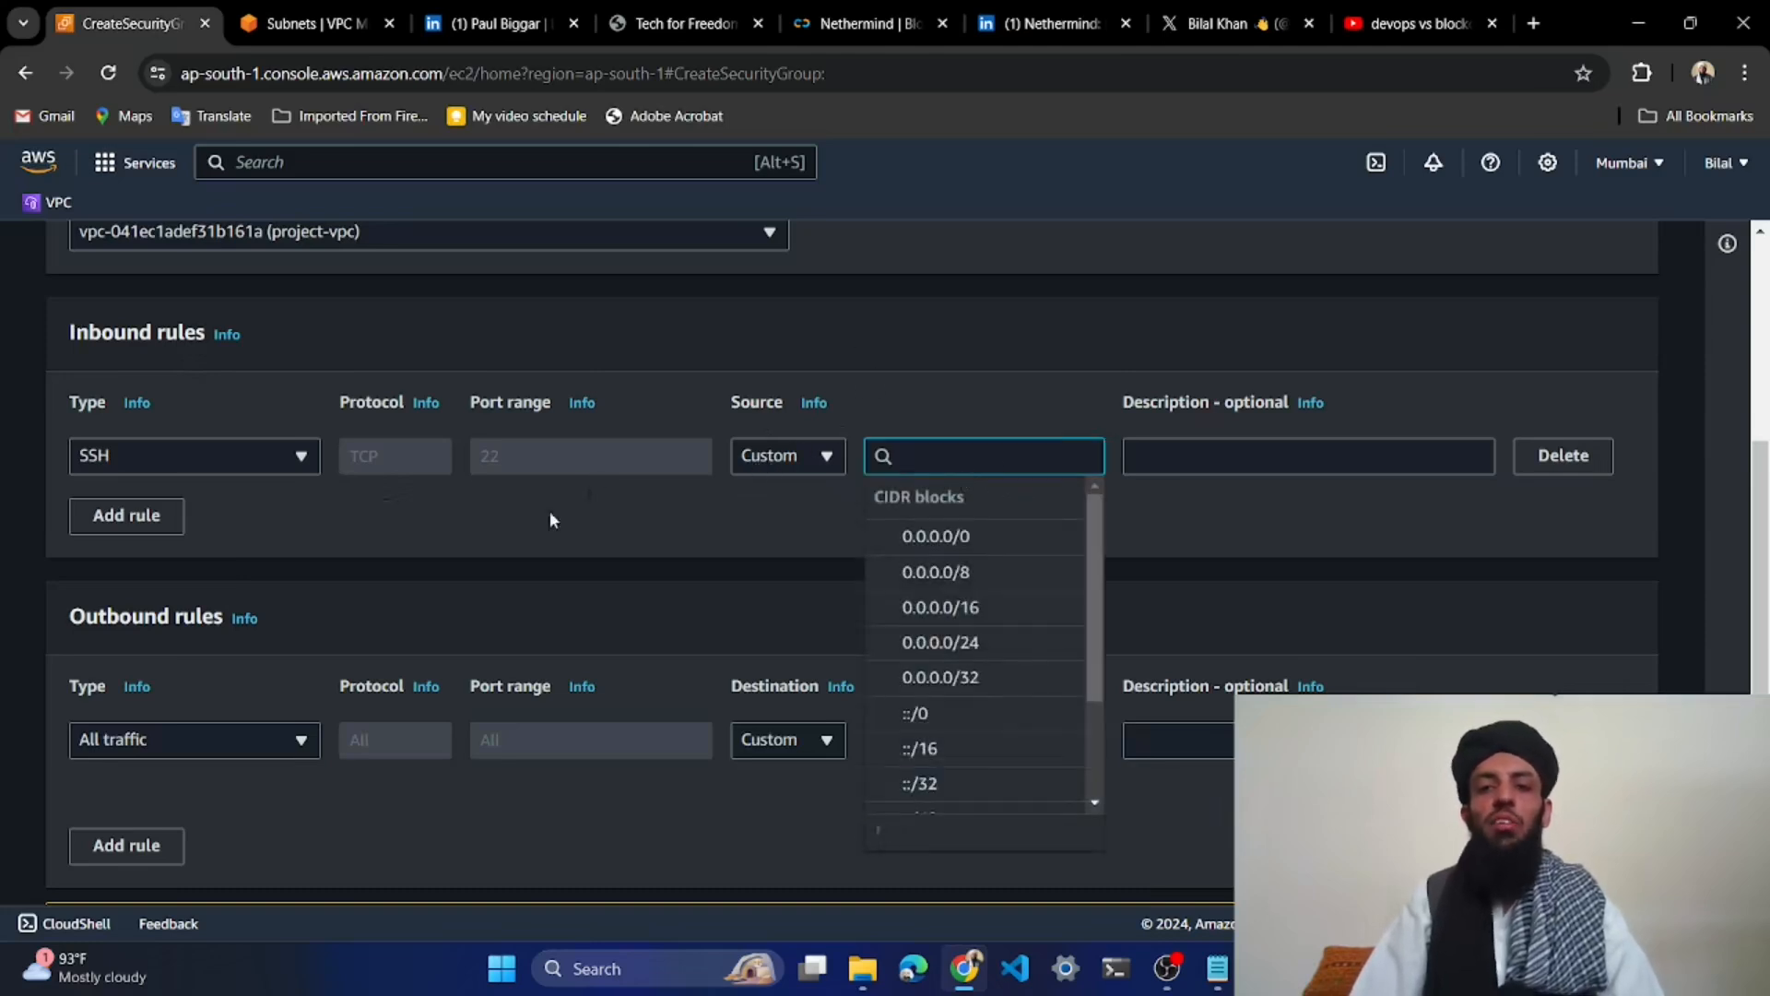
click(547, 539)
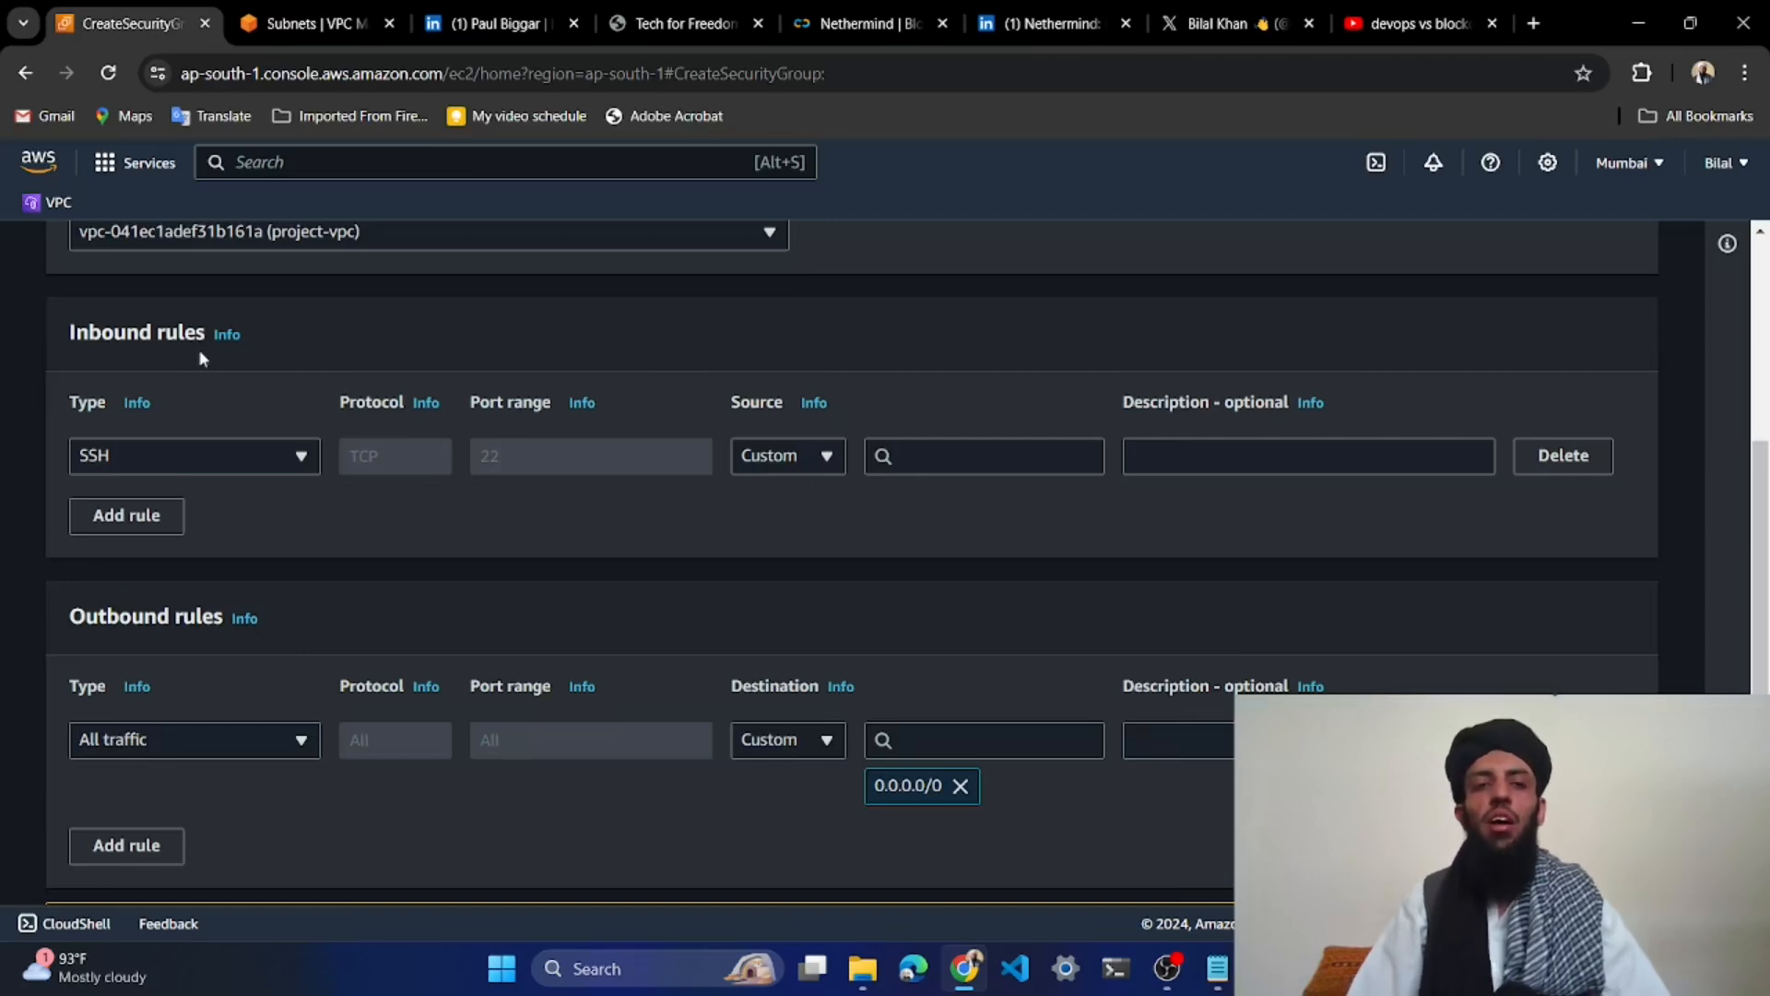
Set the source of the SSH inbound rule to My IP
click(784, 456)
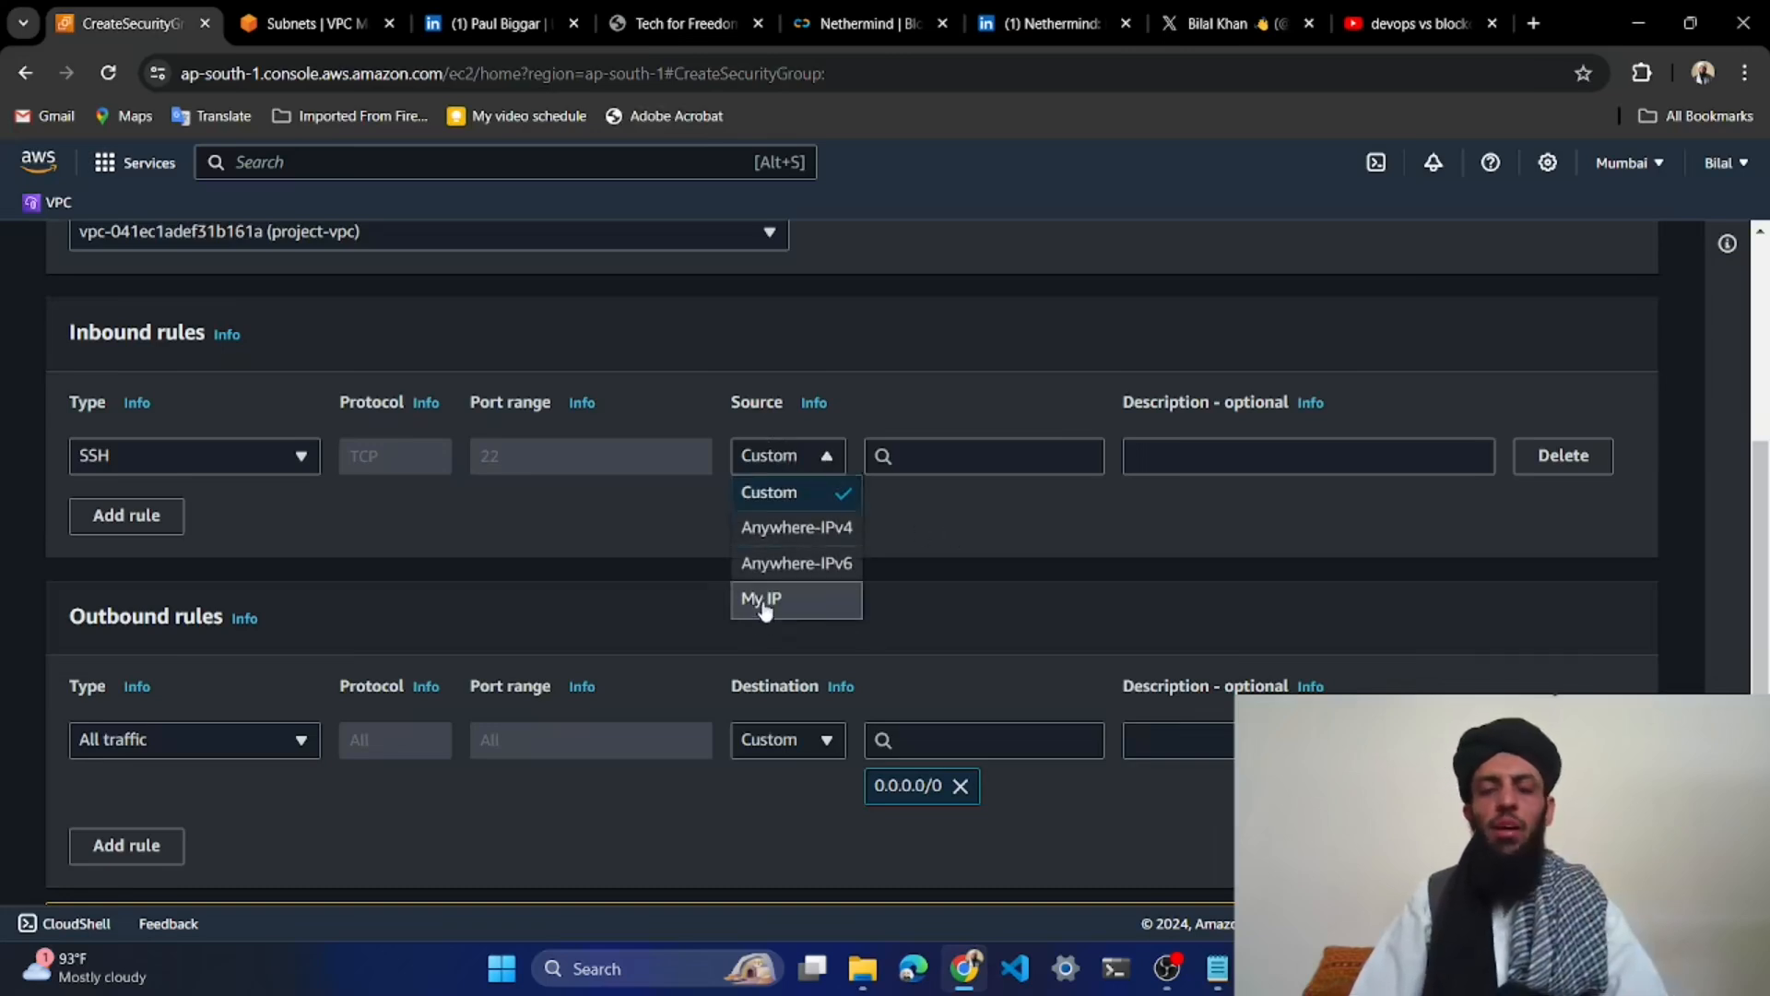
click(763, 493)
click(761, 464)
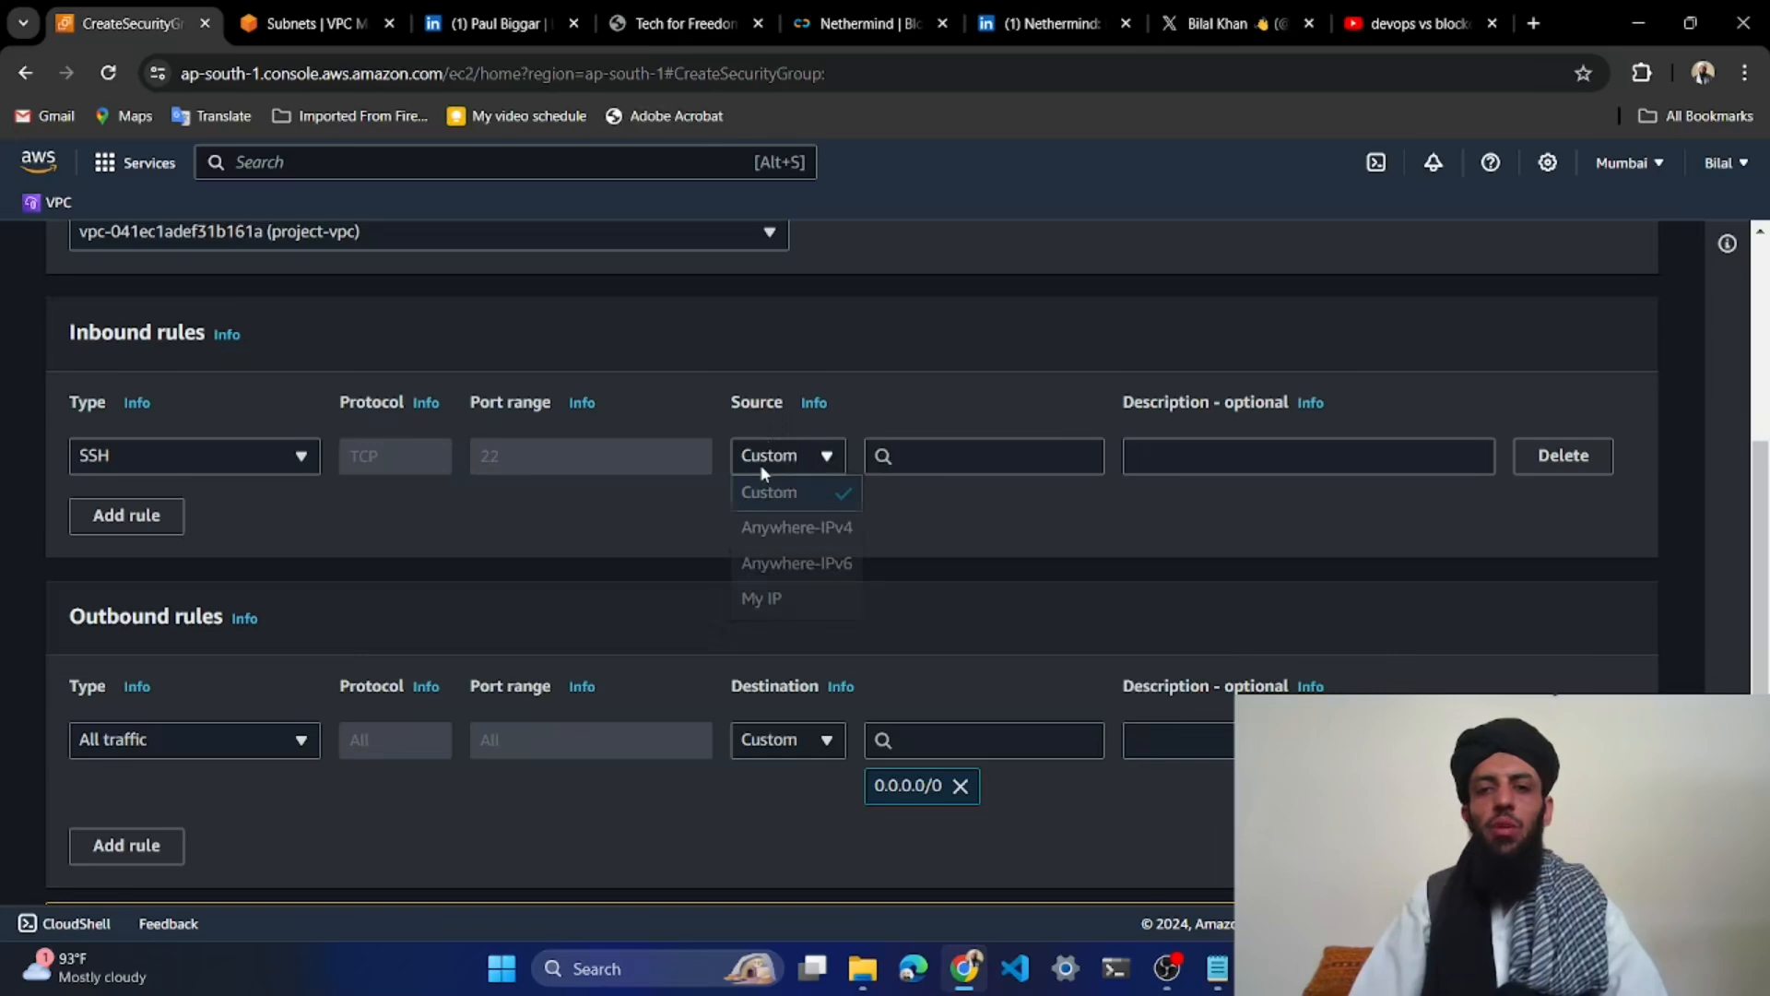
click(815, 601)
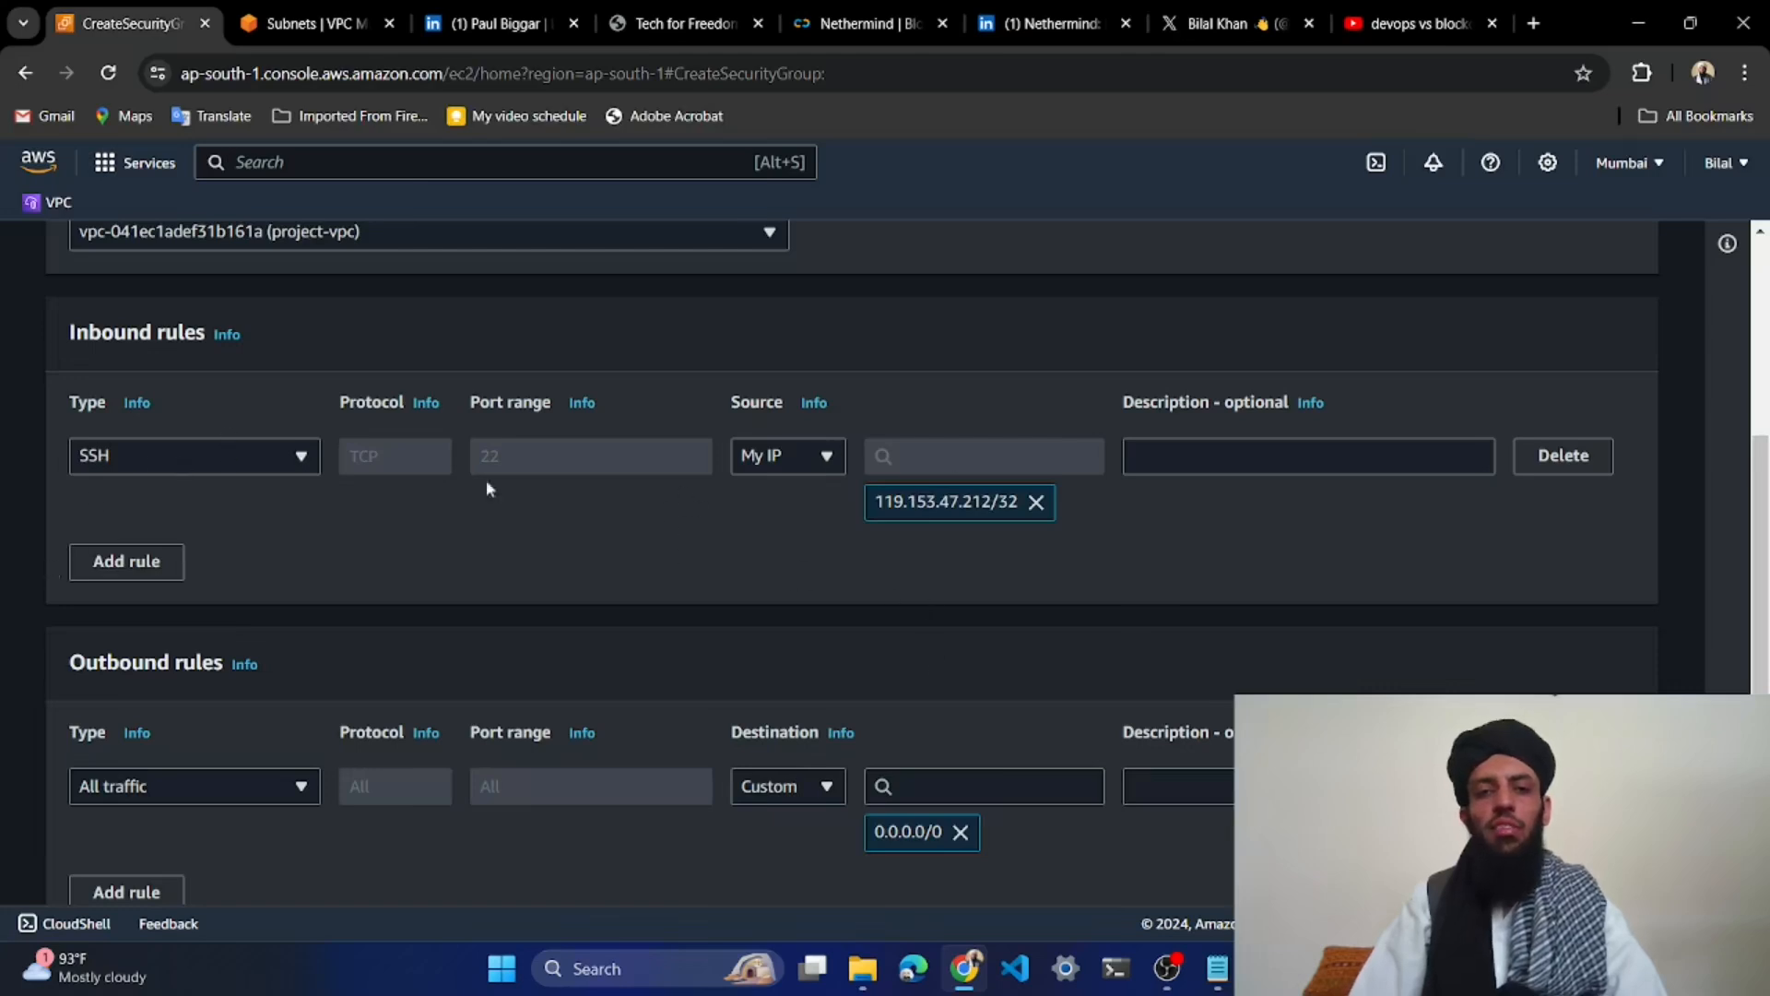
Set the source of the SSH inbound rule to Anywhere-IPv4, allowing 0.0.0.0/0
click(826, 452)
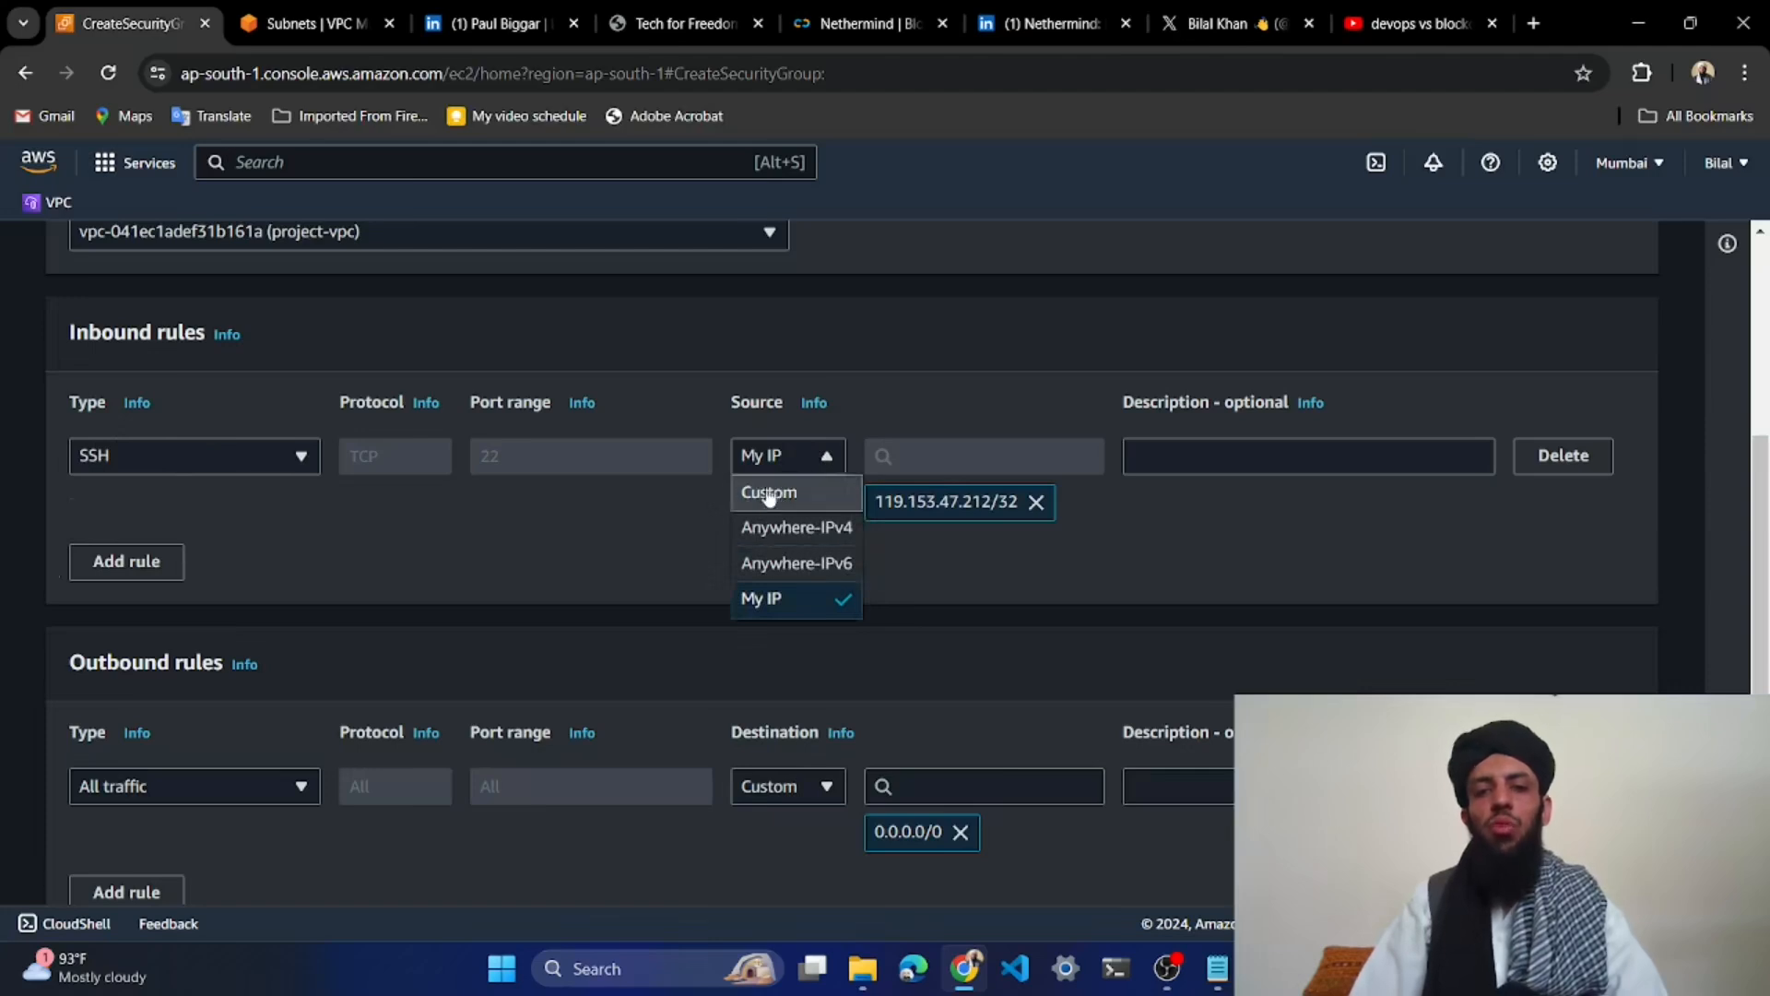
click(764, 492)
click(913, 458)
click(949, 537)
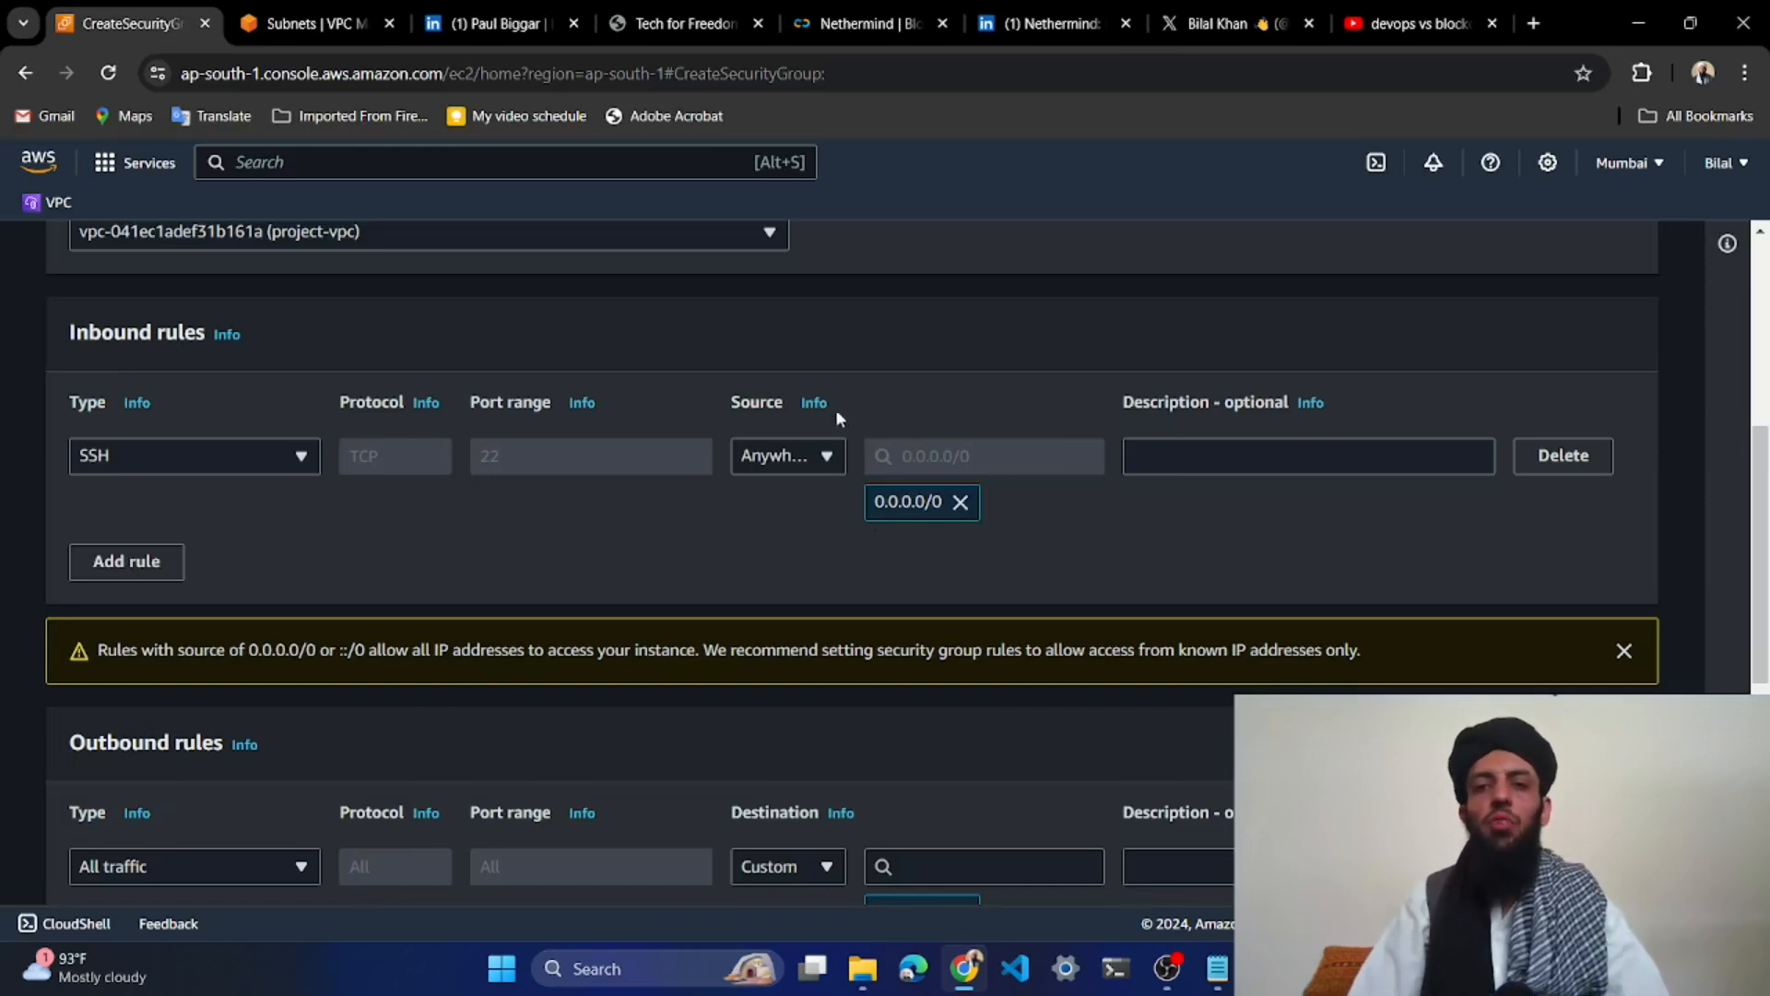
click(788, 458)
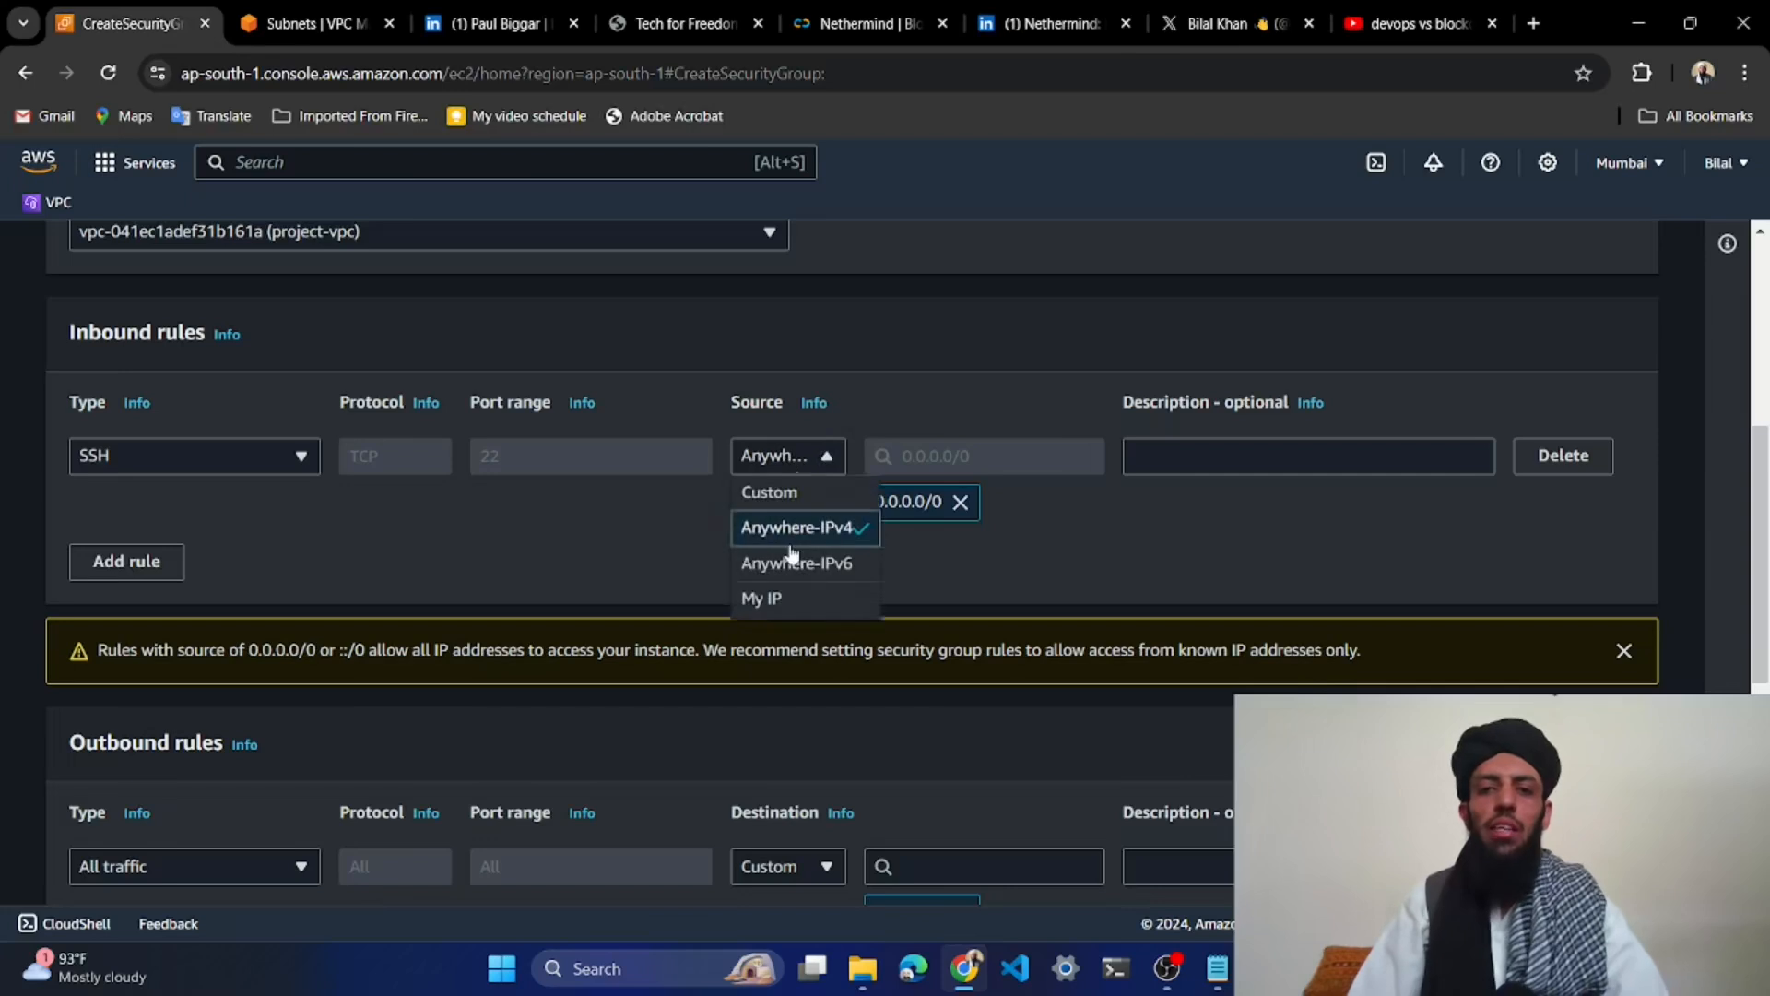
click(584, 542)
Add a second inbound rule of type SSH with its source set to Anywhere-IPv6
click(152, 558)
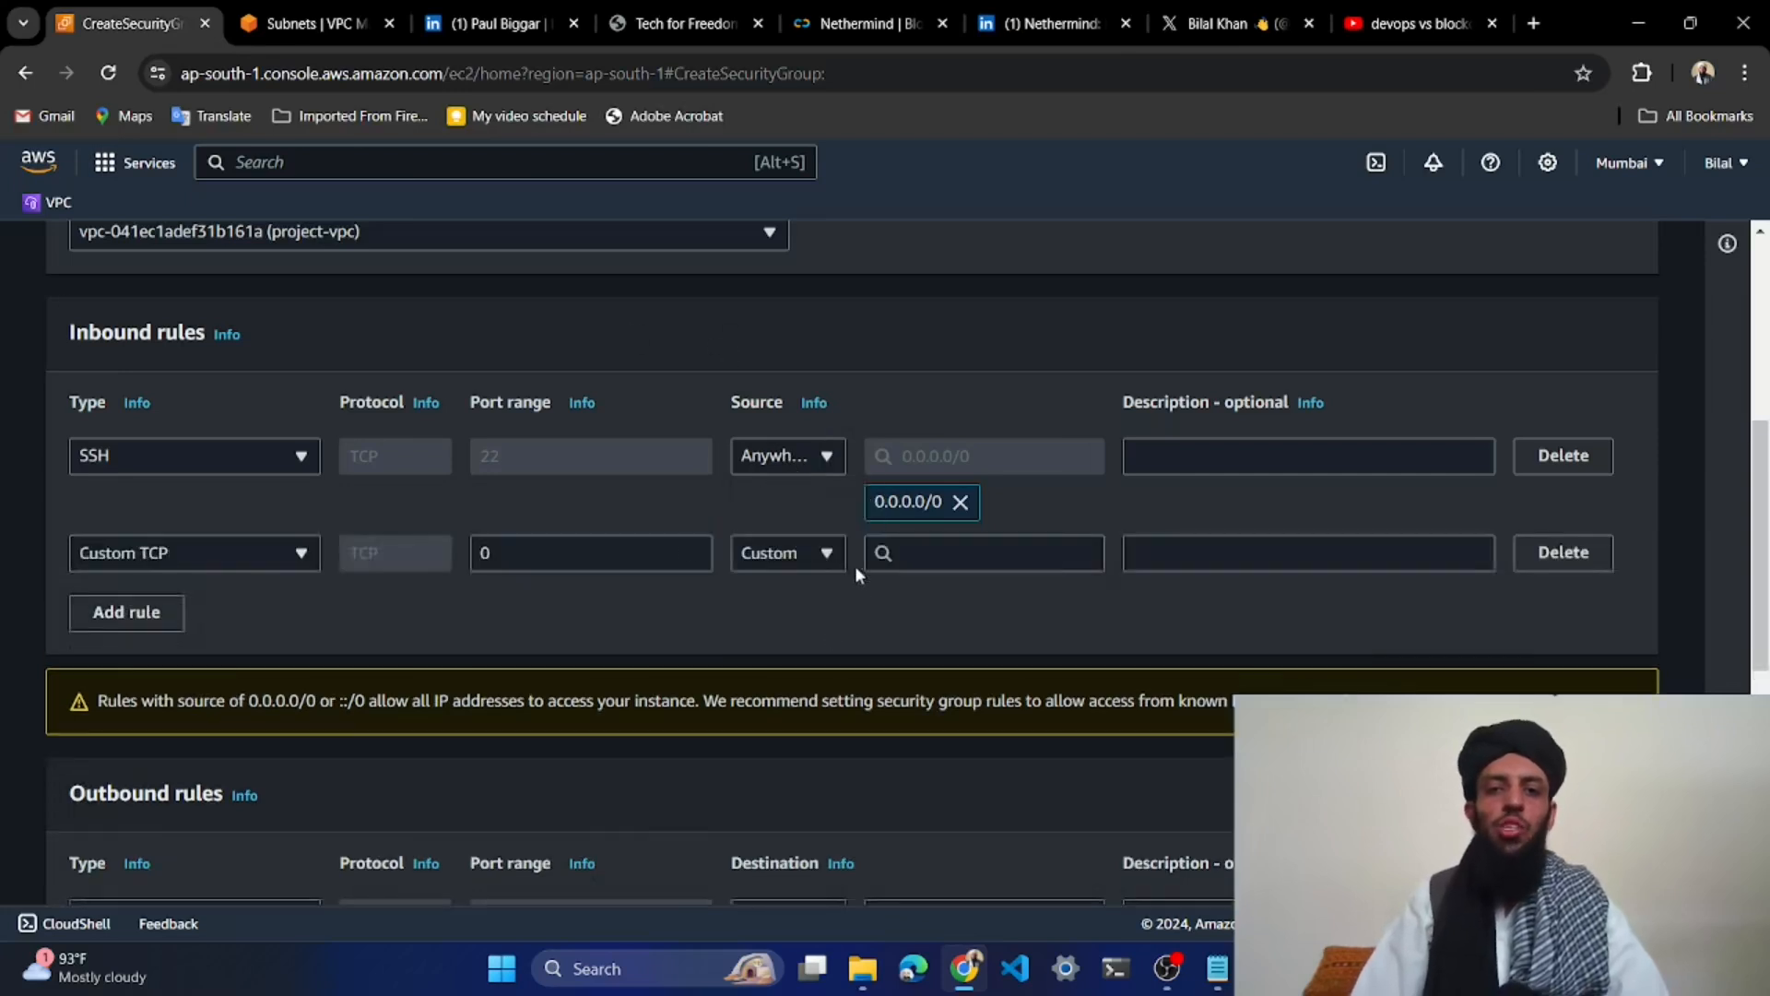
click(235, 562)
scroll(213, 640, down, 3)
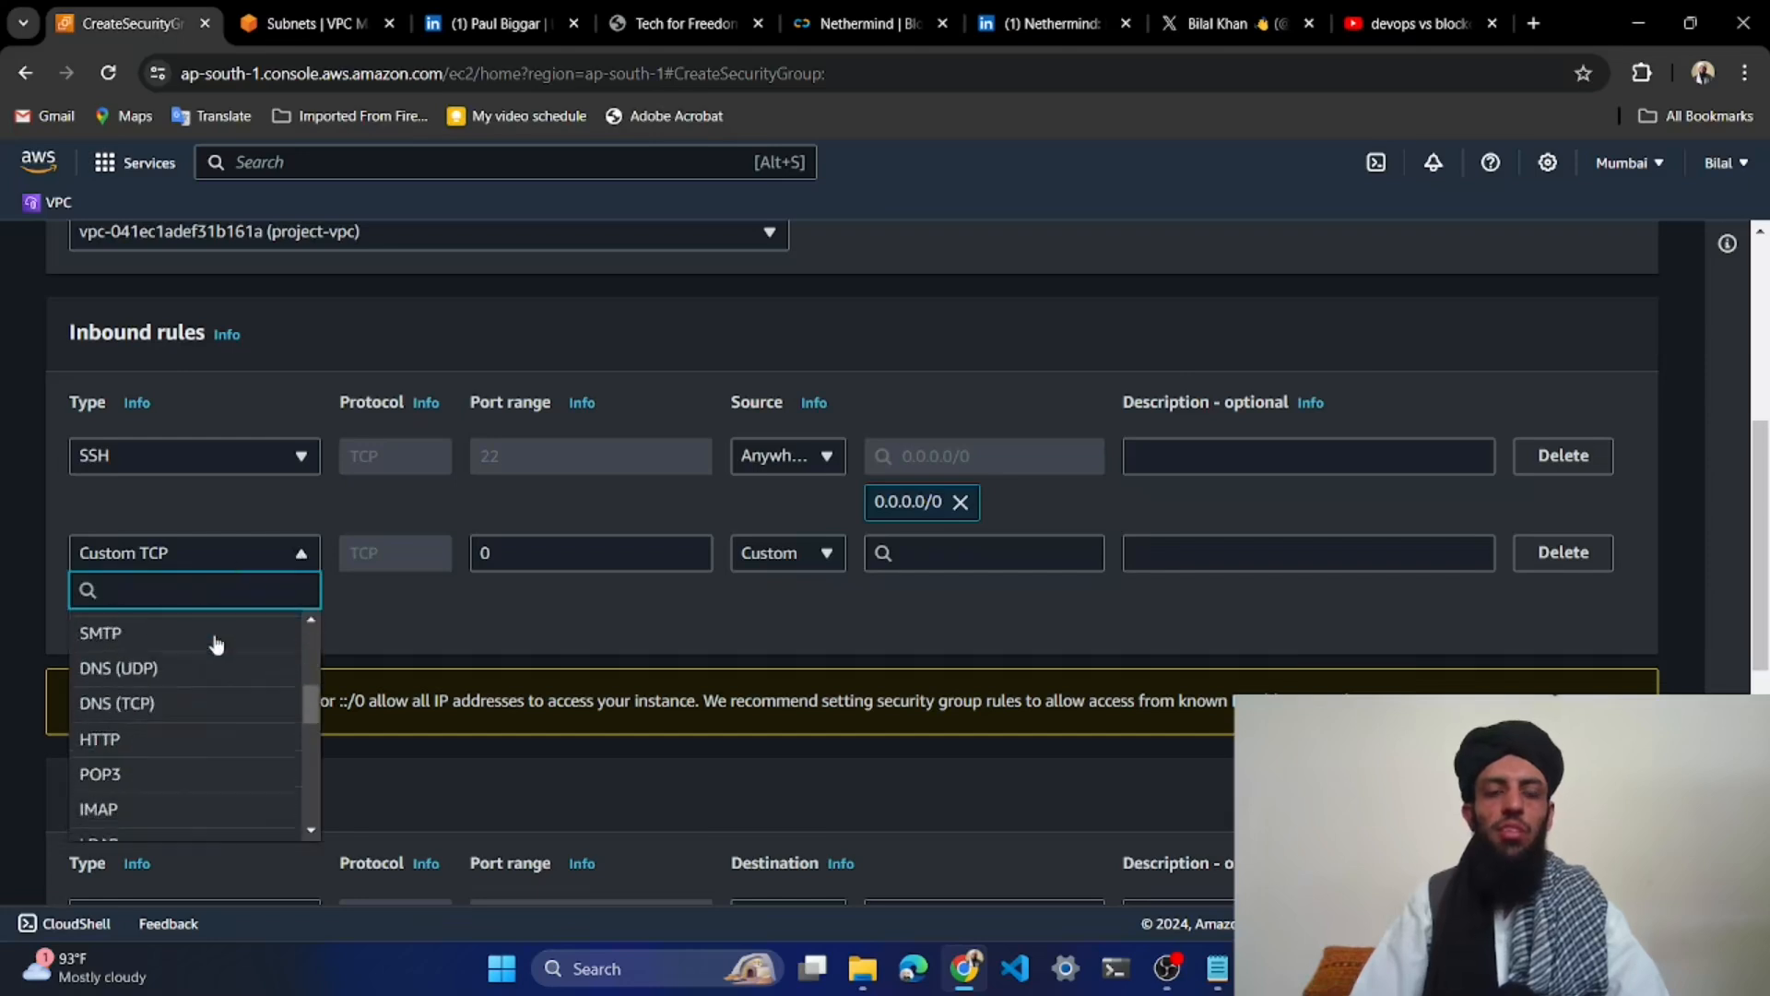
scroll(130, 735, down, 2)
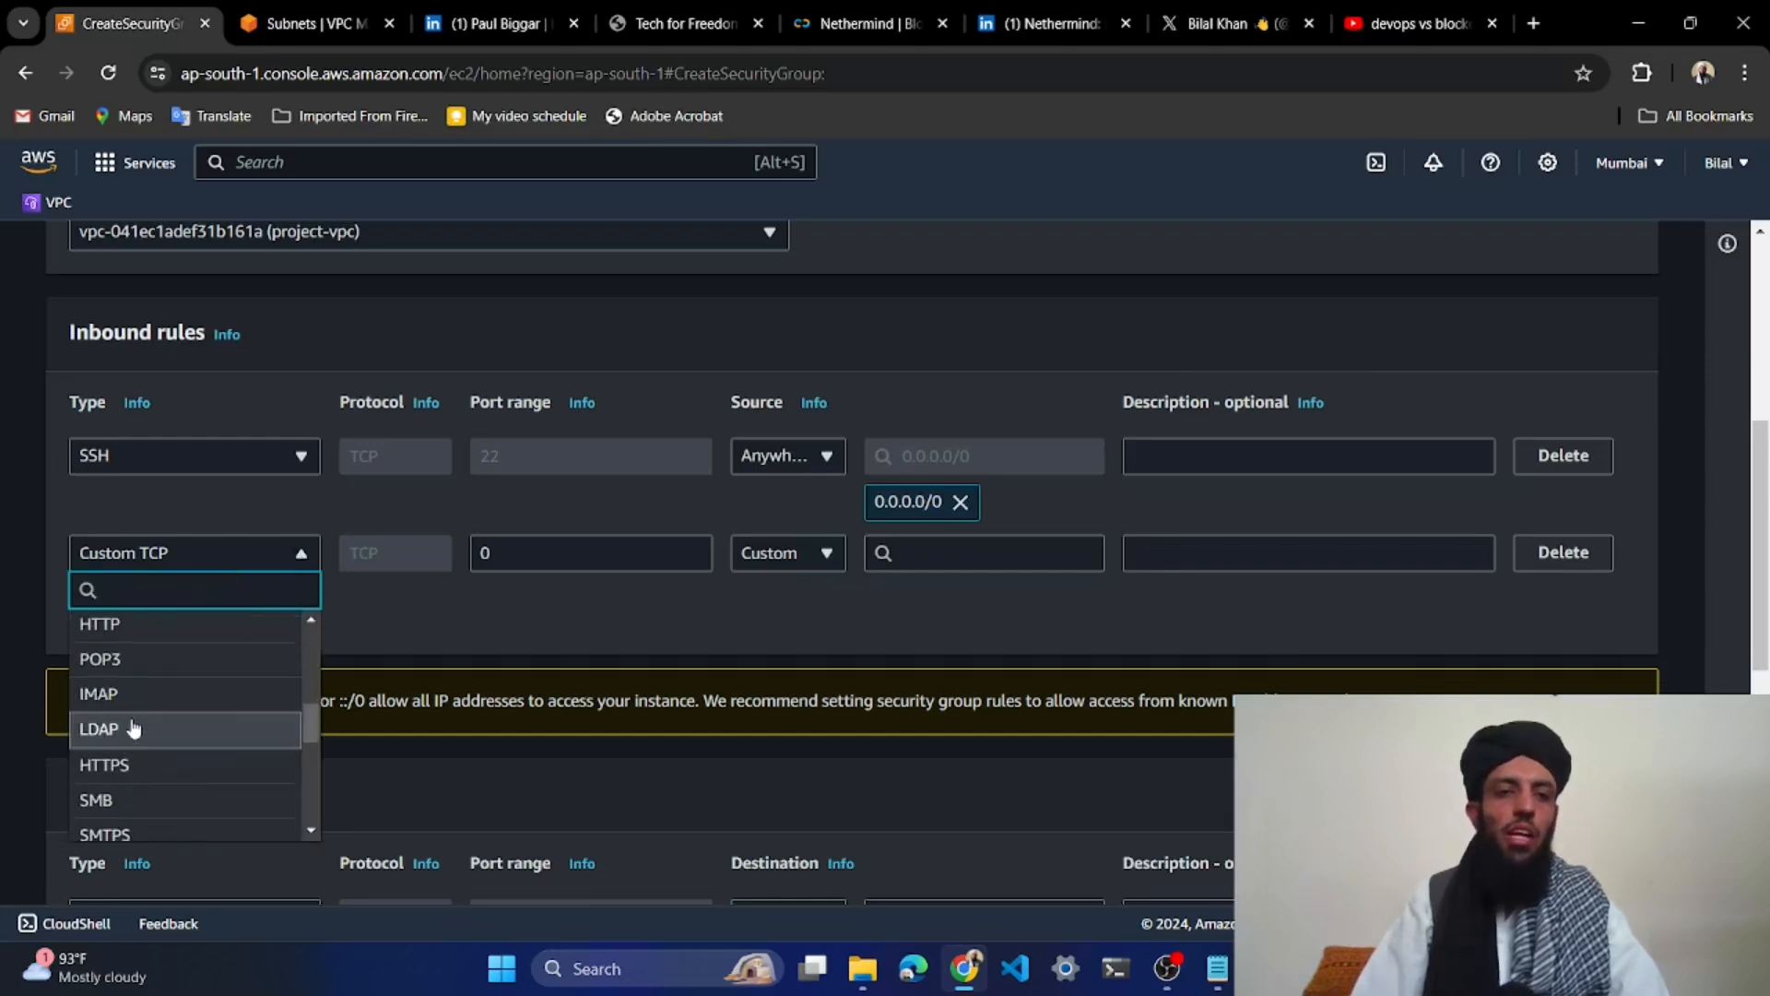
scroll(132, 729, down, 2)
scroll(116, 714, up, 3)
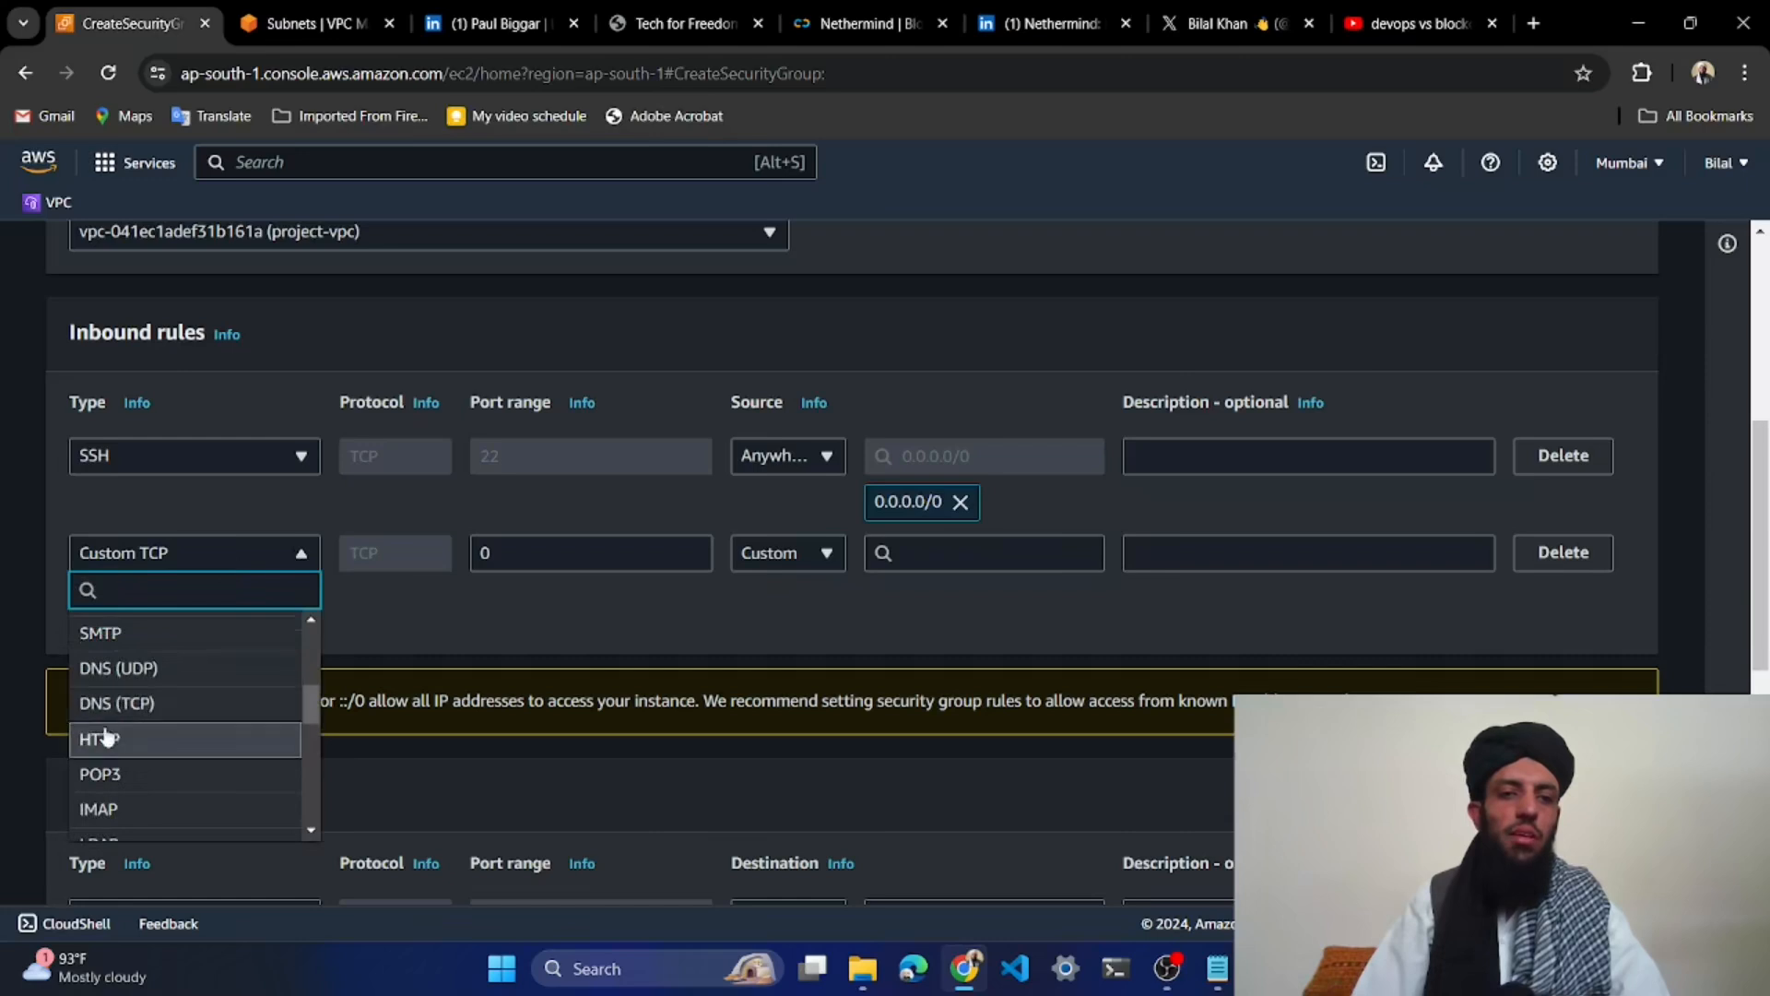
click(104, 711)
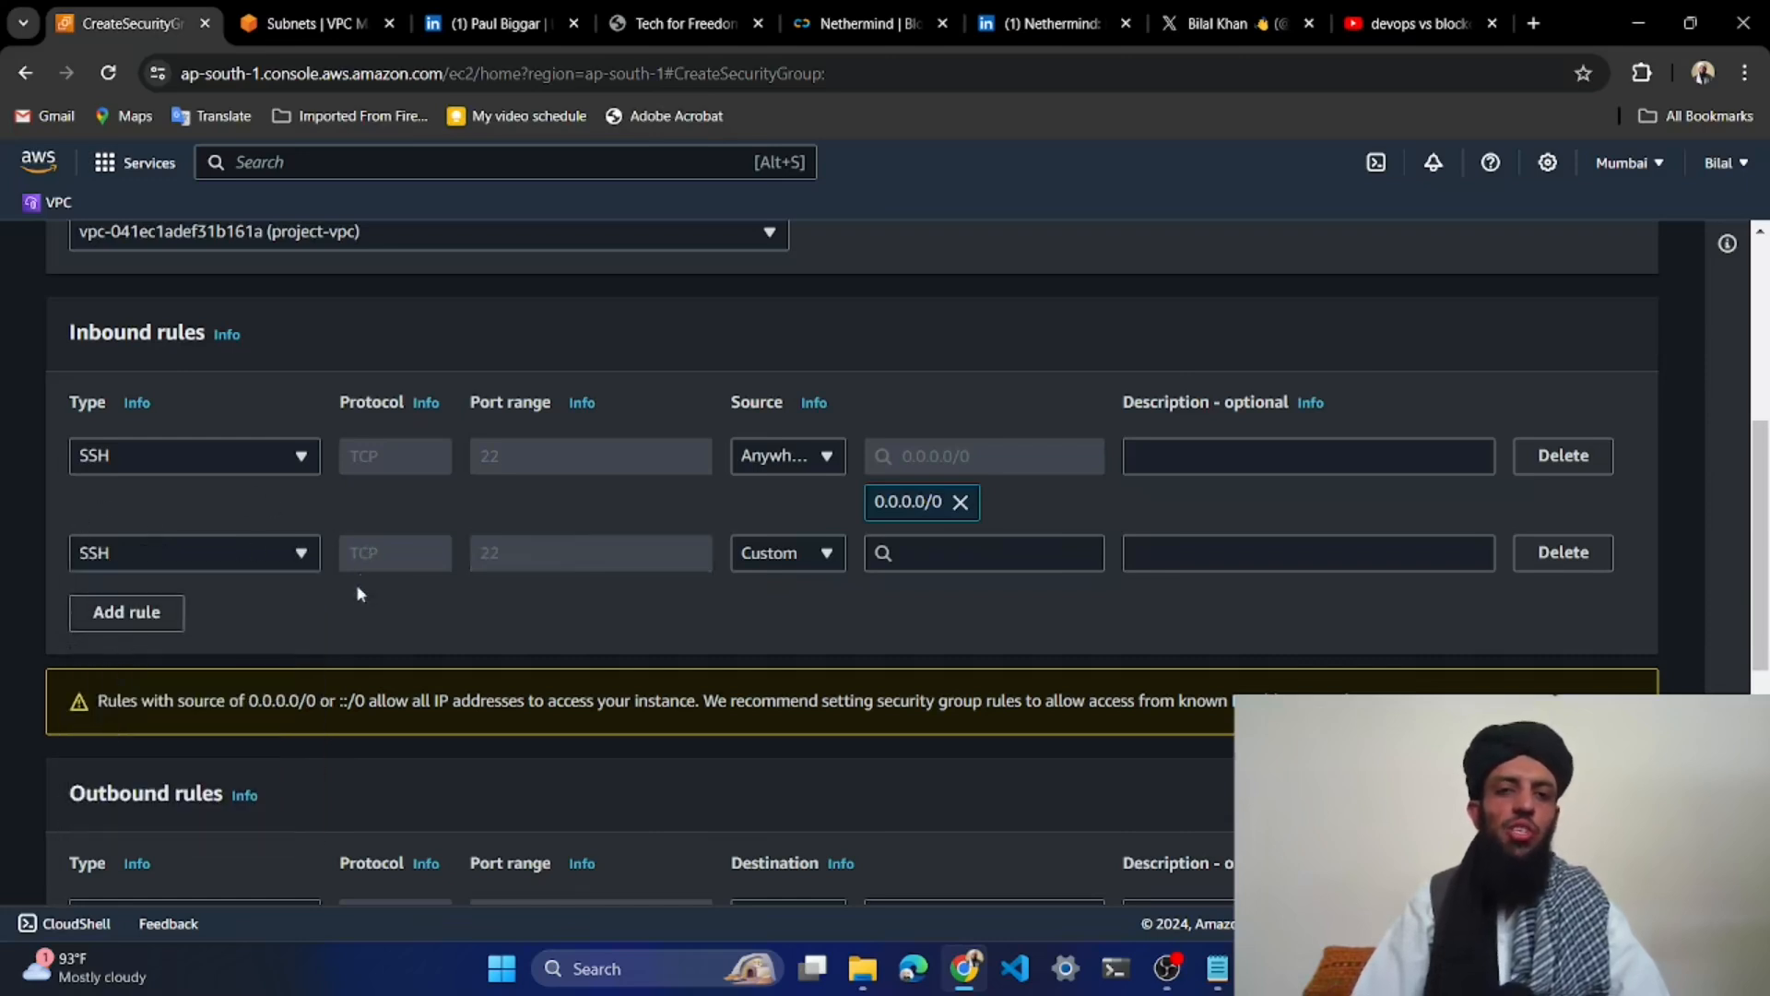
click(813, 550)
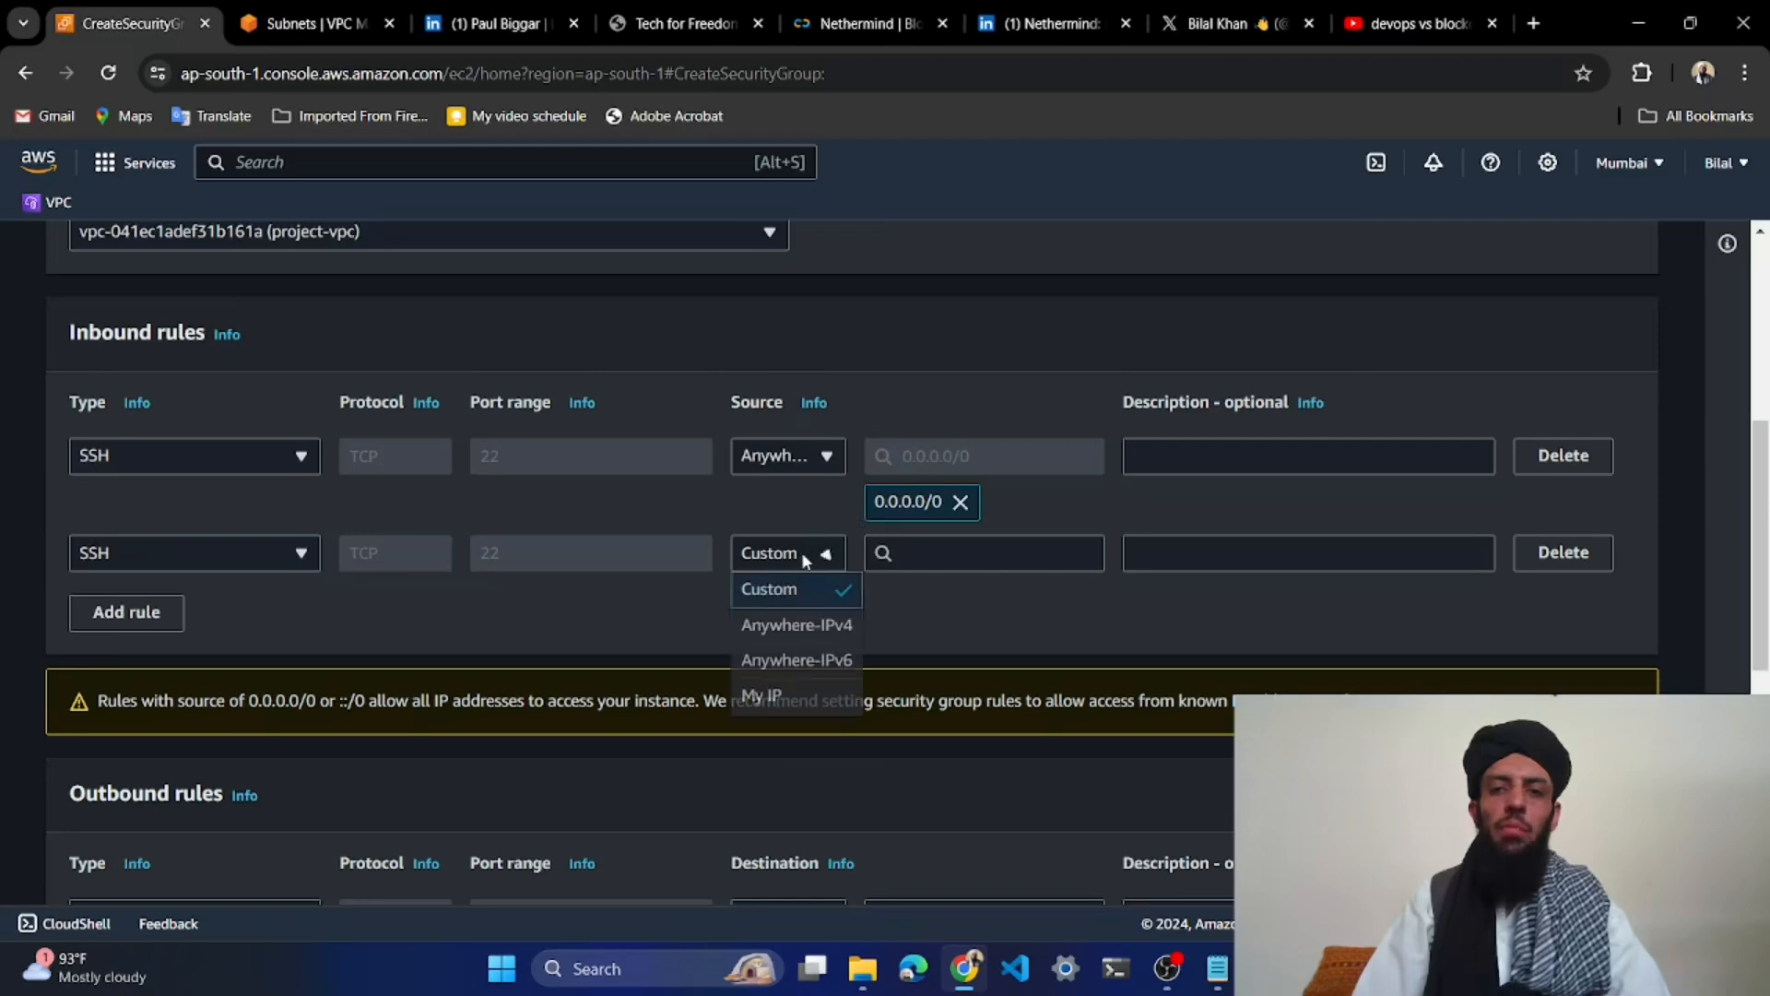
click(794, 657)
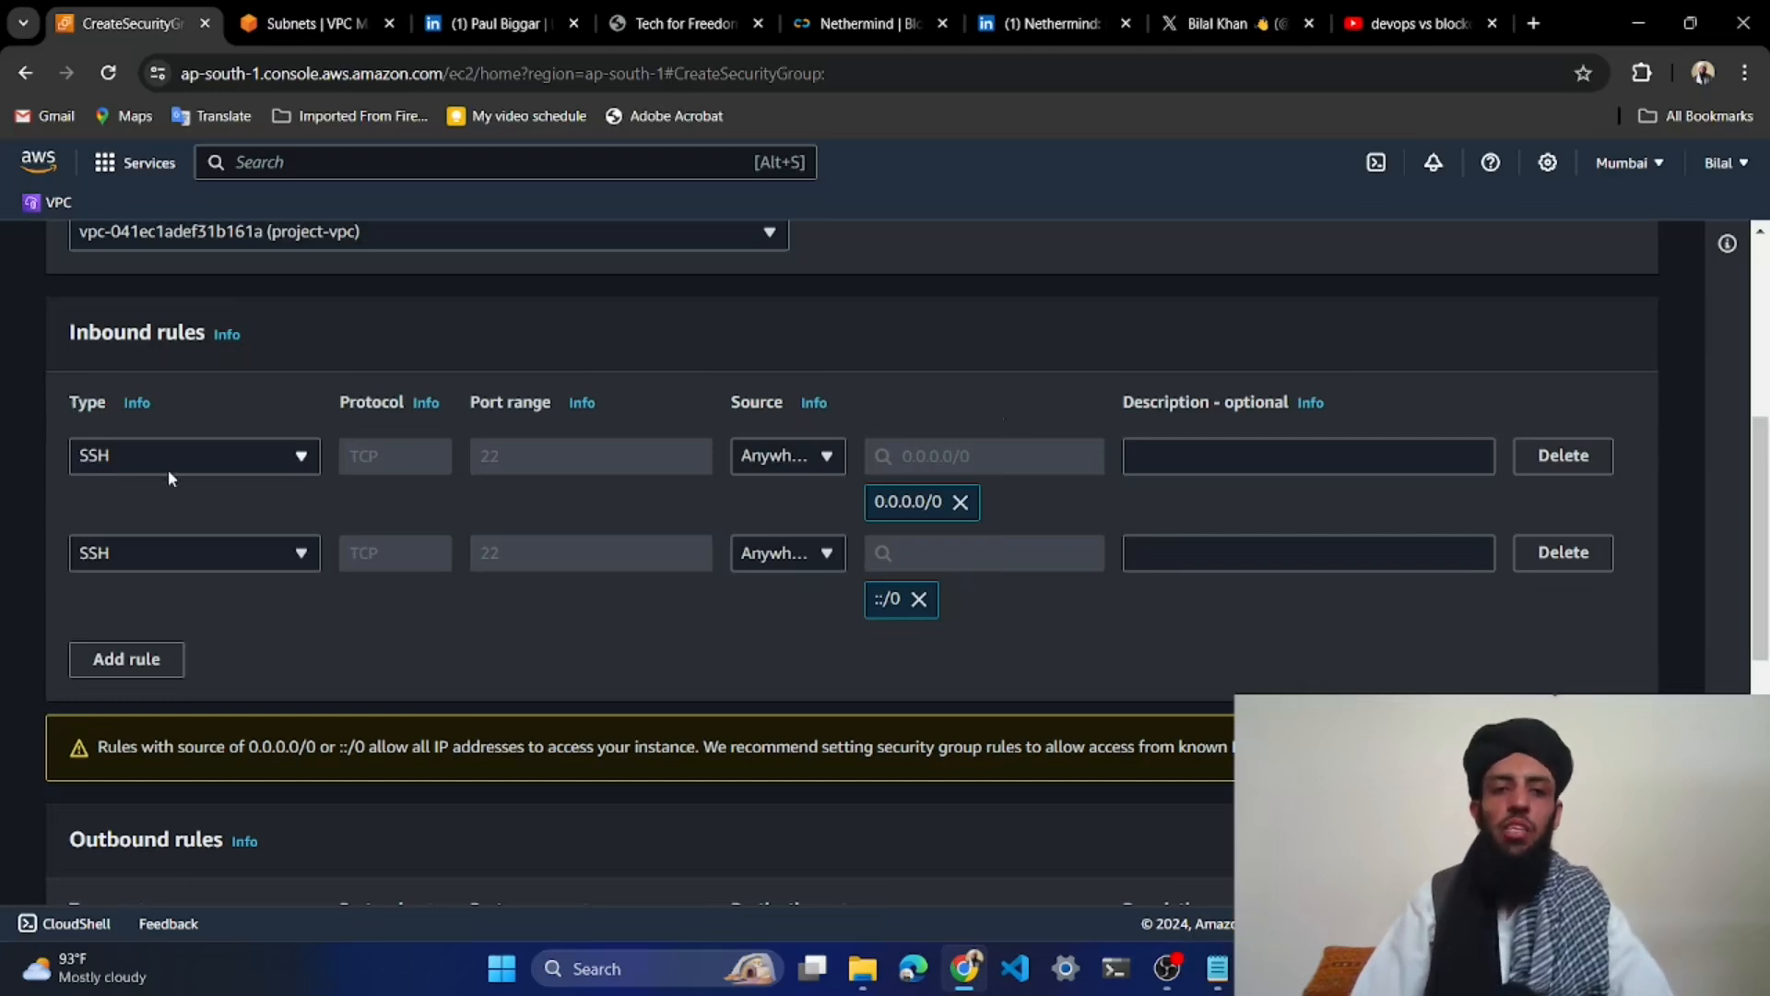
Examine the default outbound rule and the traffic types available for it
scroll(168, 468, down, 3)
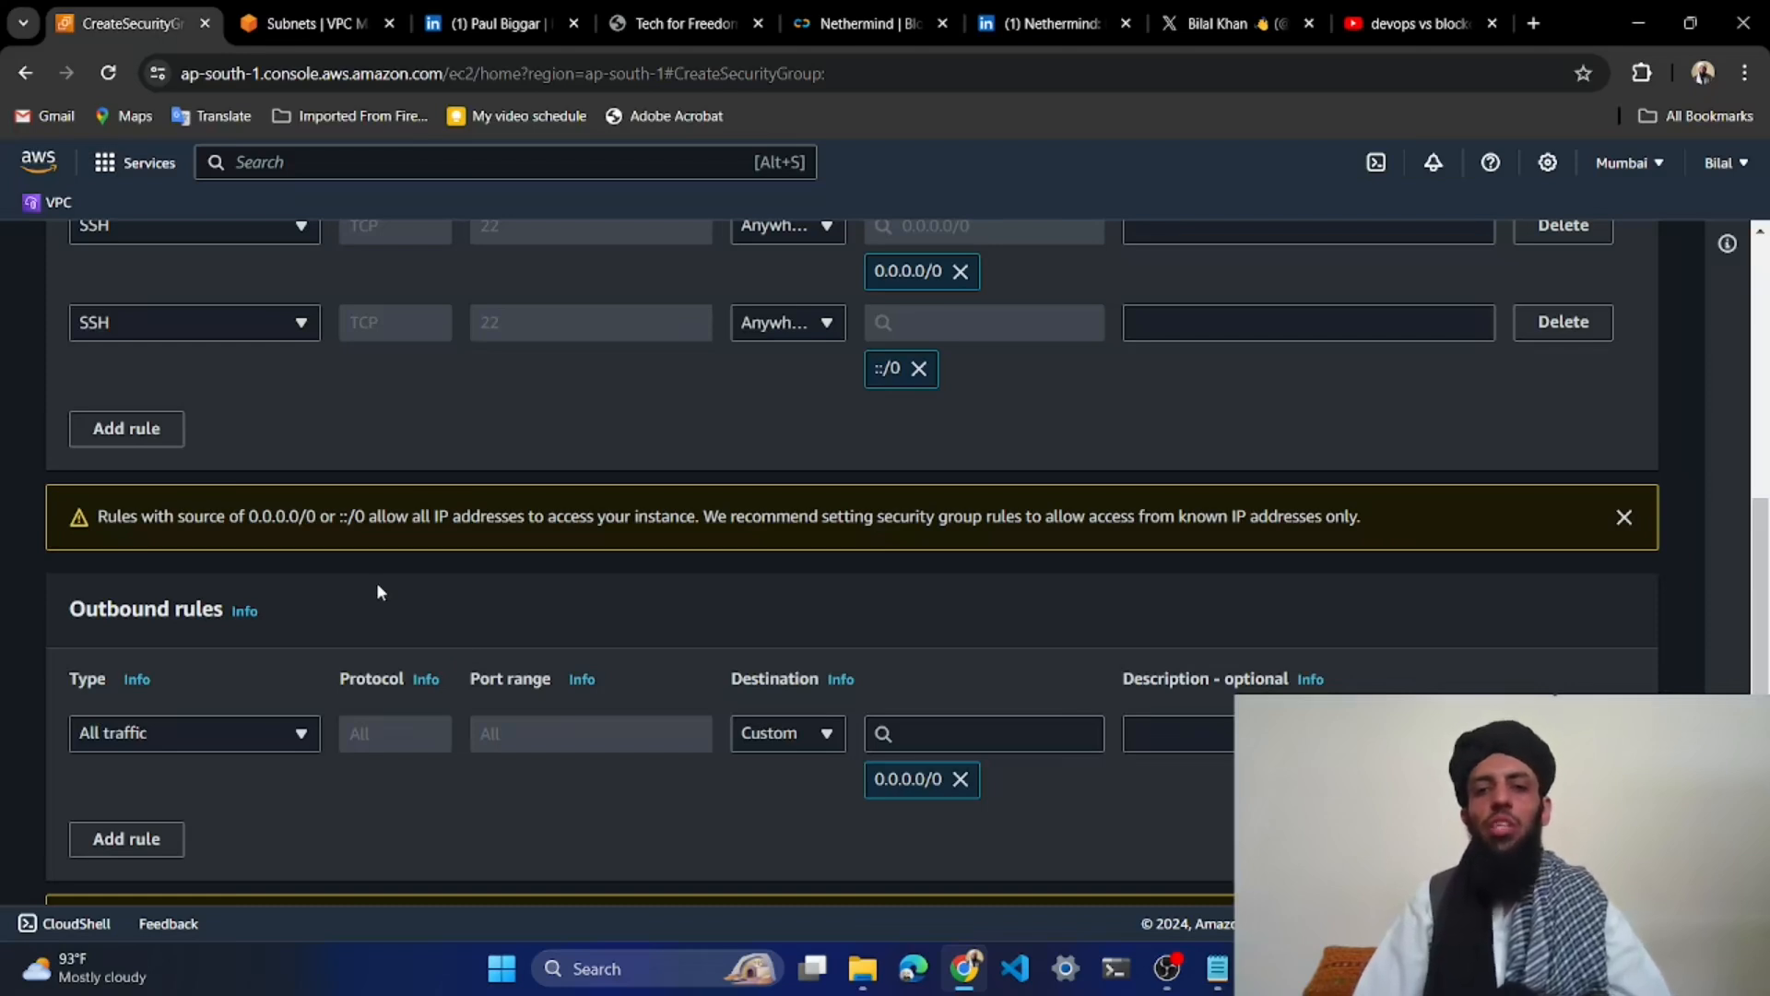
click(227, 734)
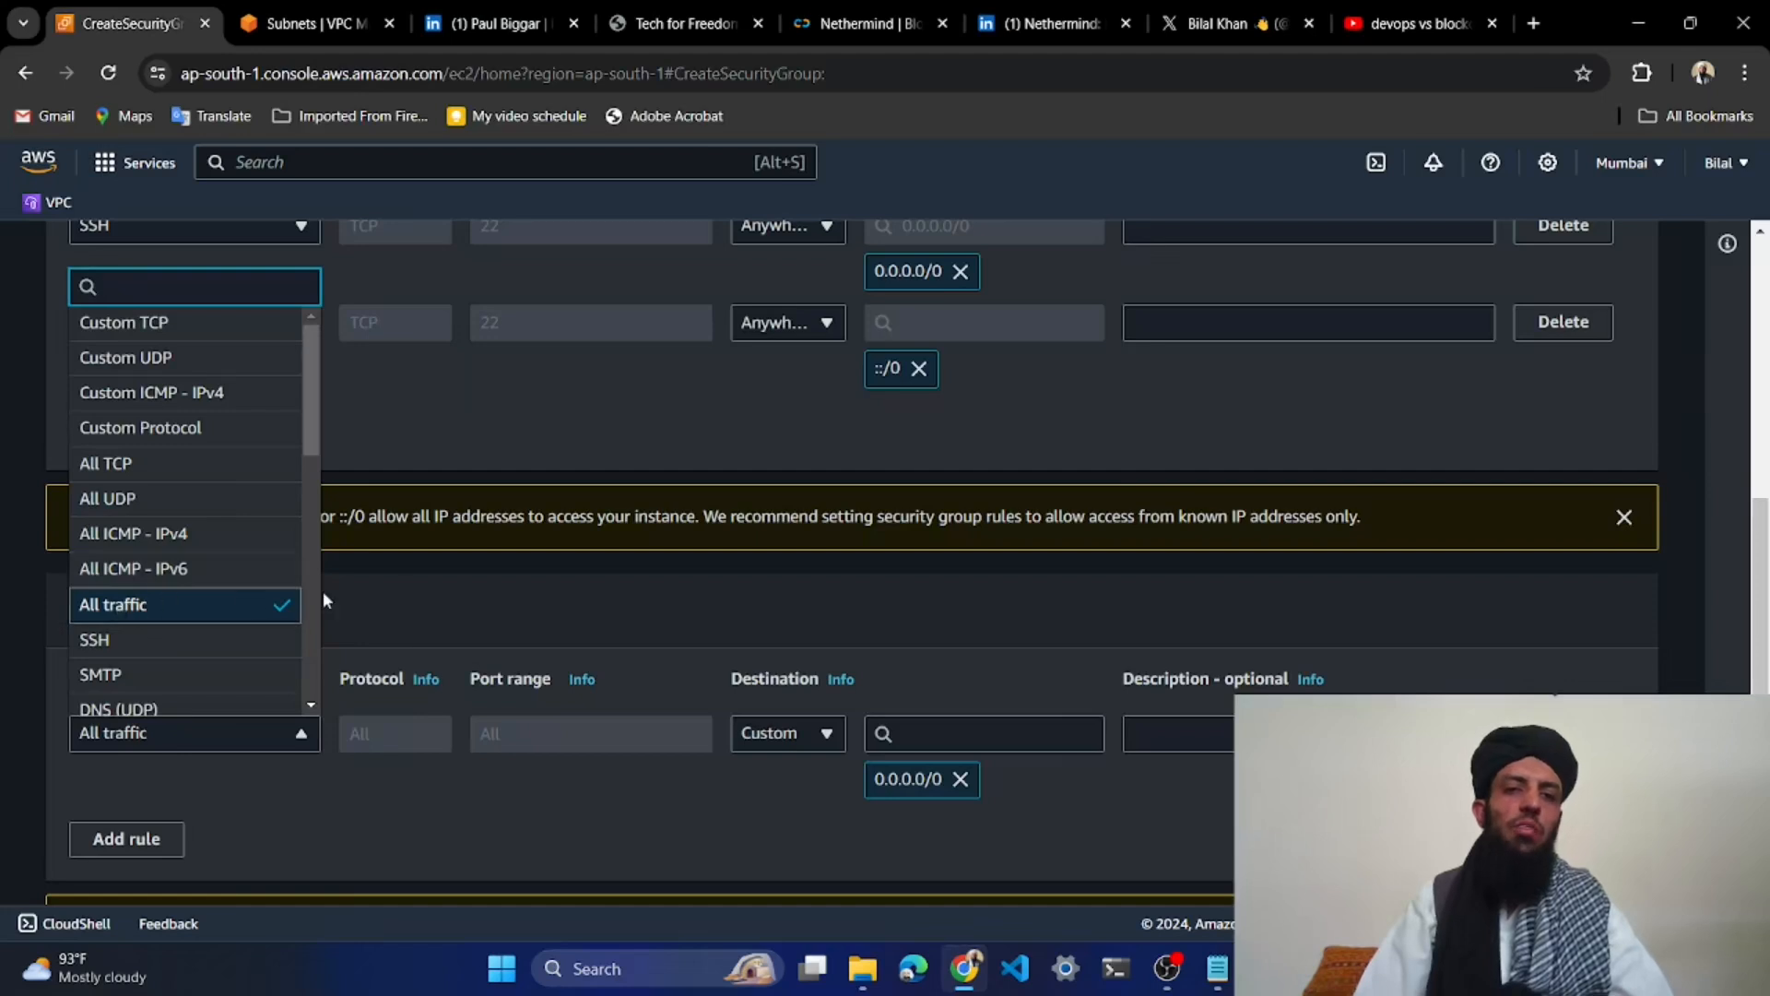
click(406, 605)
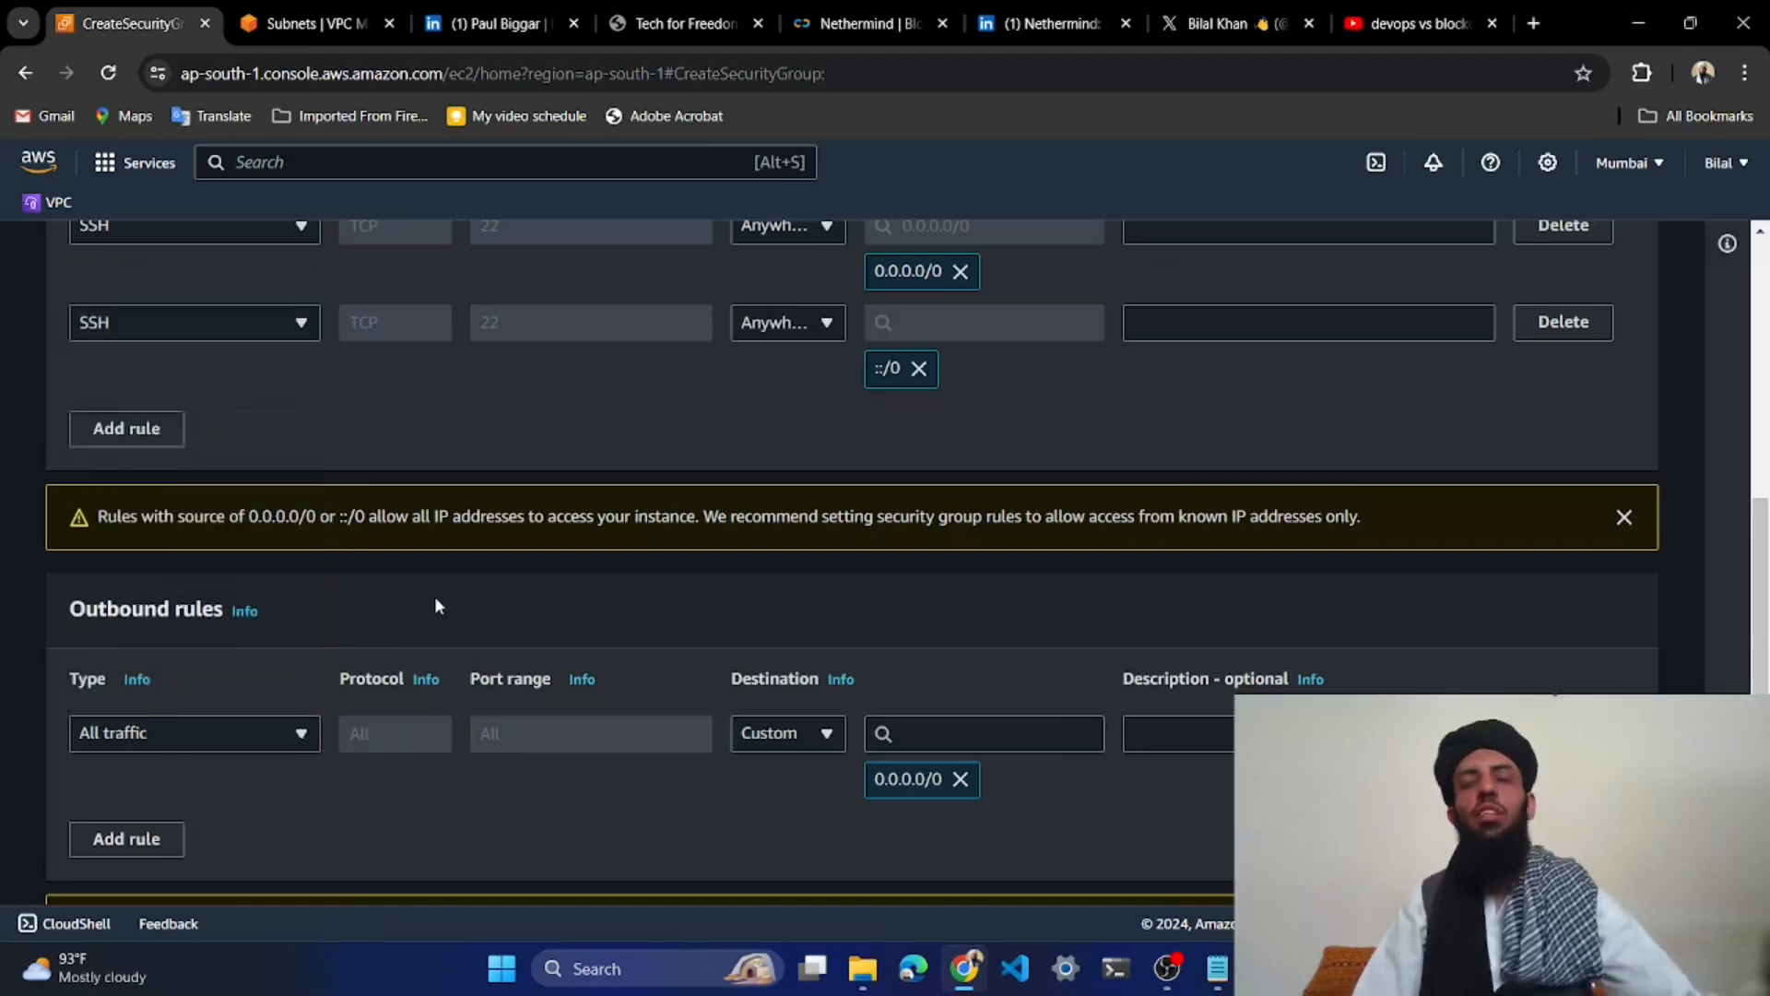
Search Google for "firewall" in a new browser tab and switch to the image results
click(1535, 24)
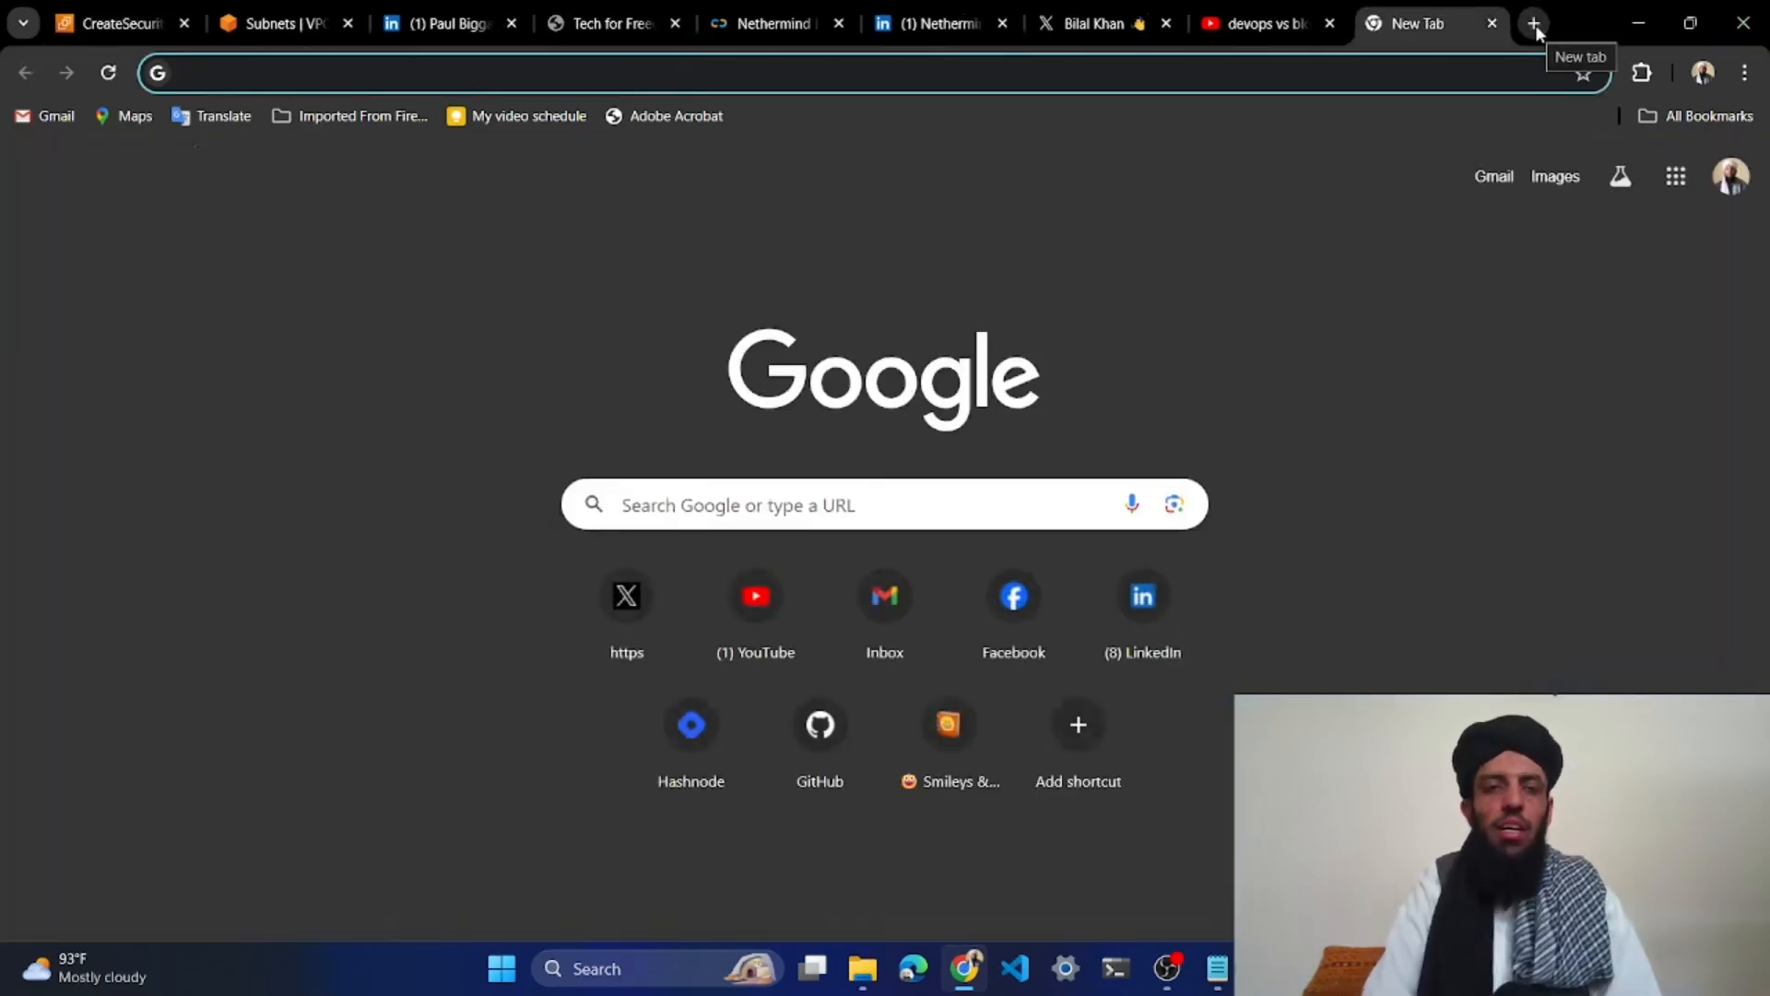
text(firw)
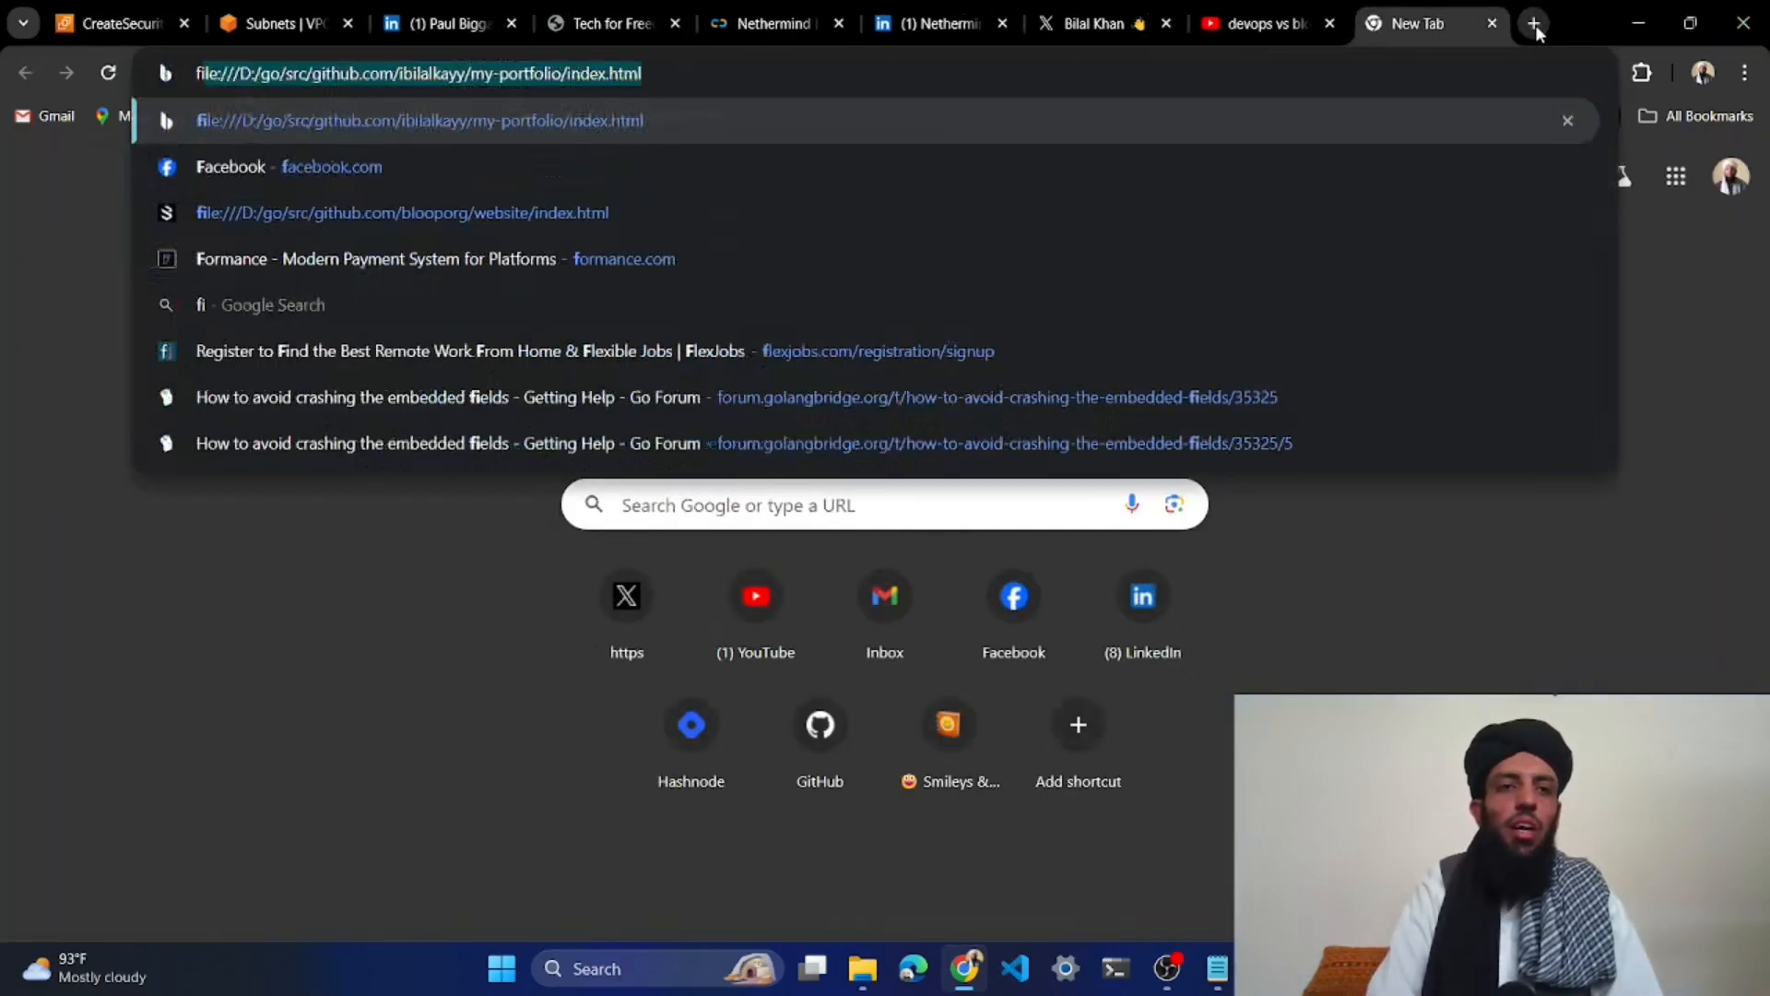
key(BackSpace)
key(BackSpace)
text(rewall)
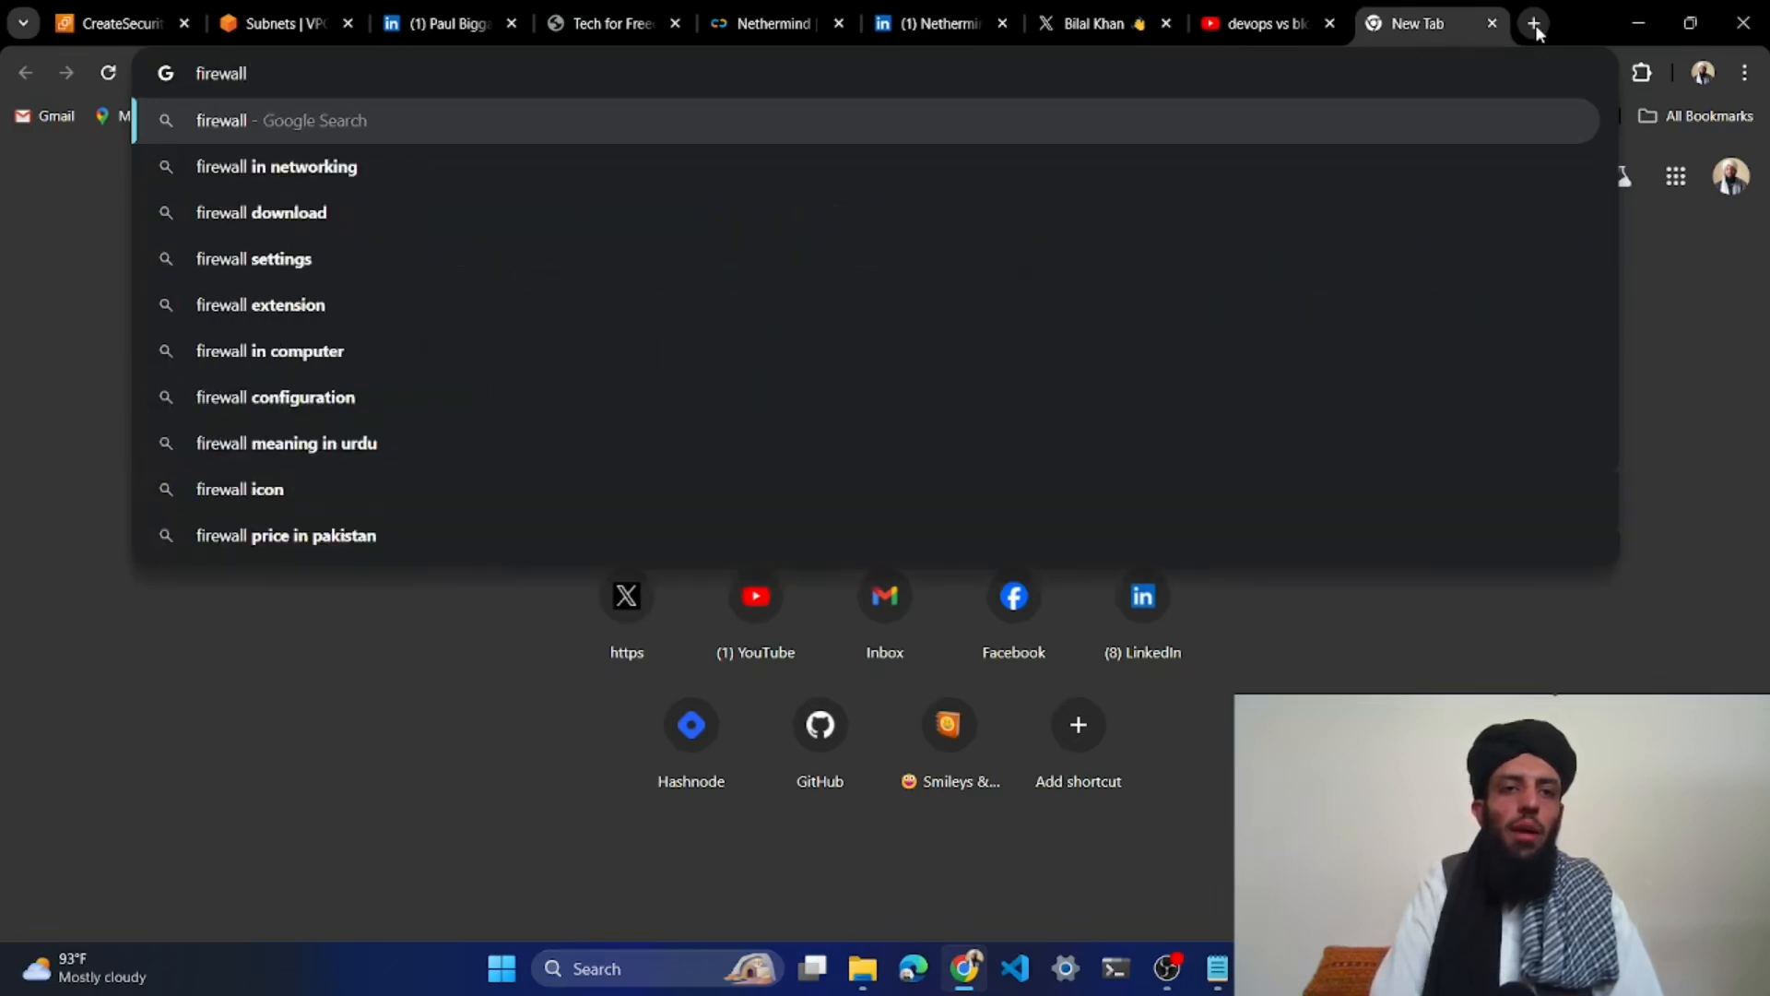
key(Return)
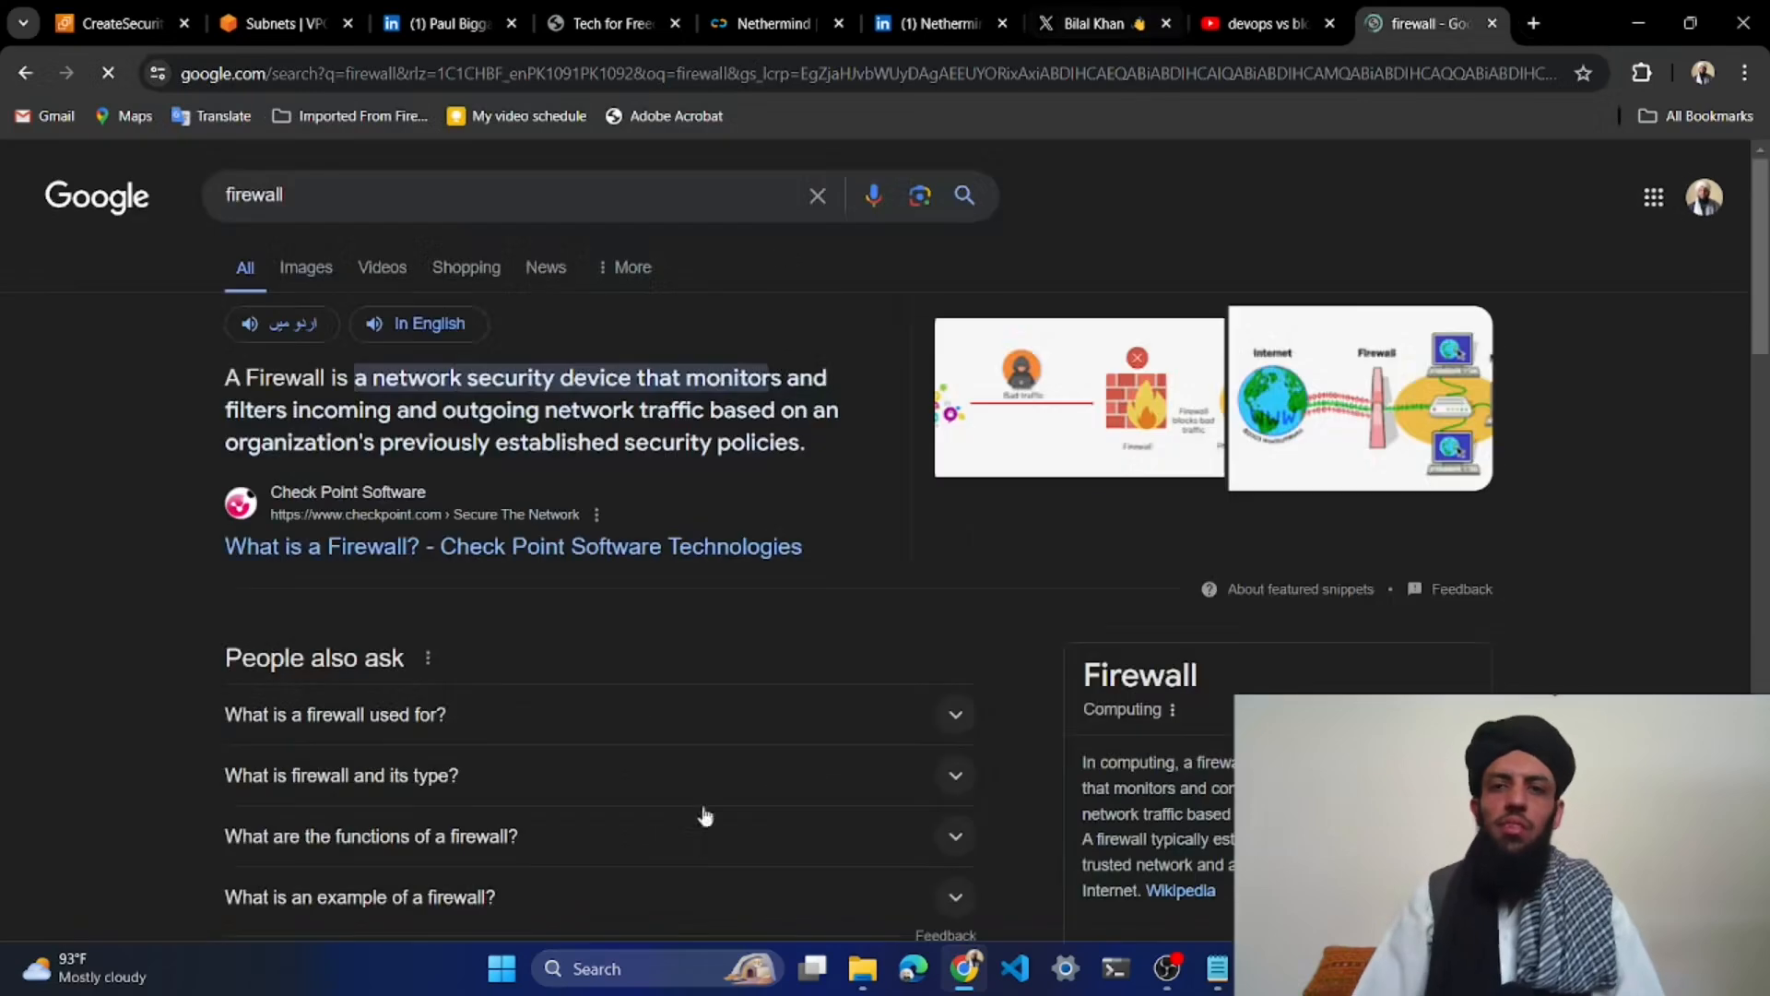
click(320, 276)
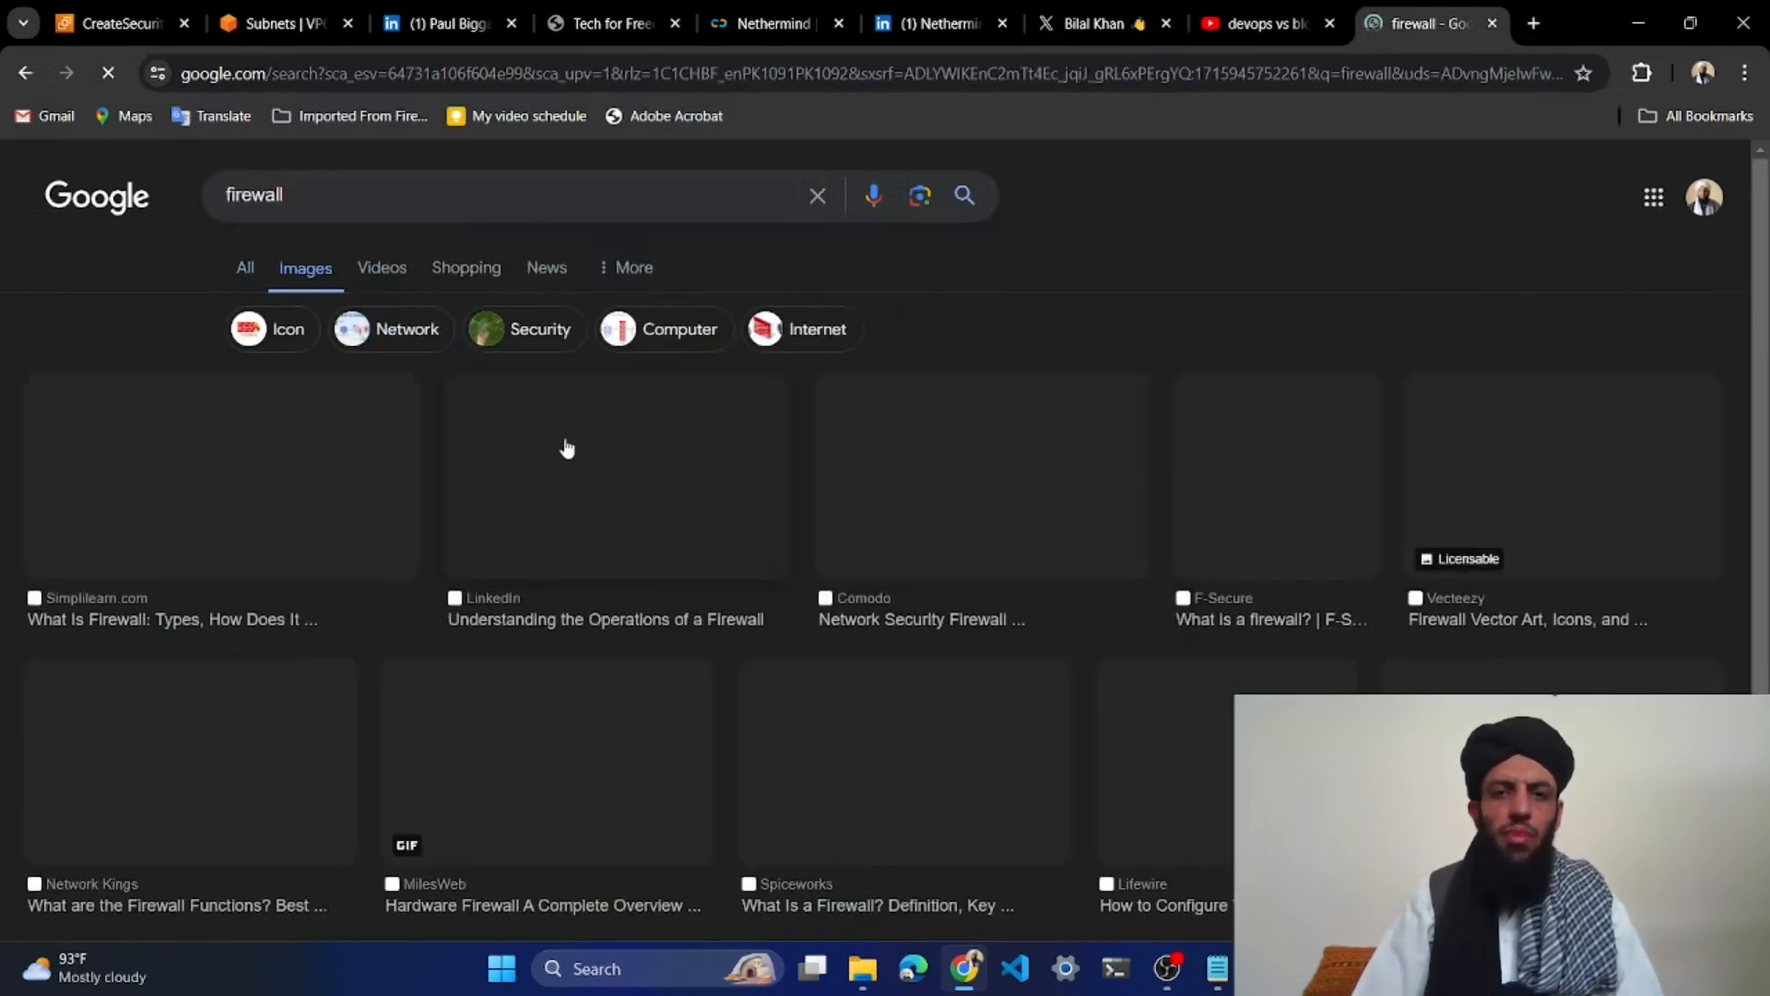
Look through the firewall image results for a diagram that illustrates how a firewall handles traffic
scroll(1233, 450, down, 3)
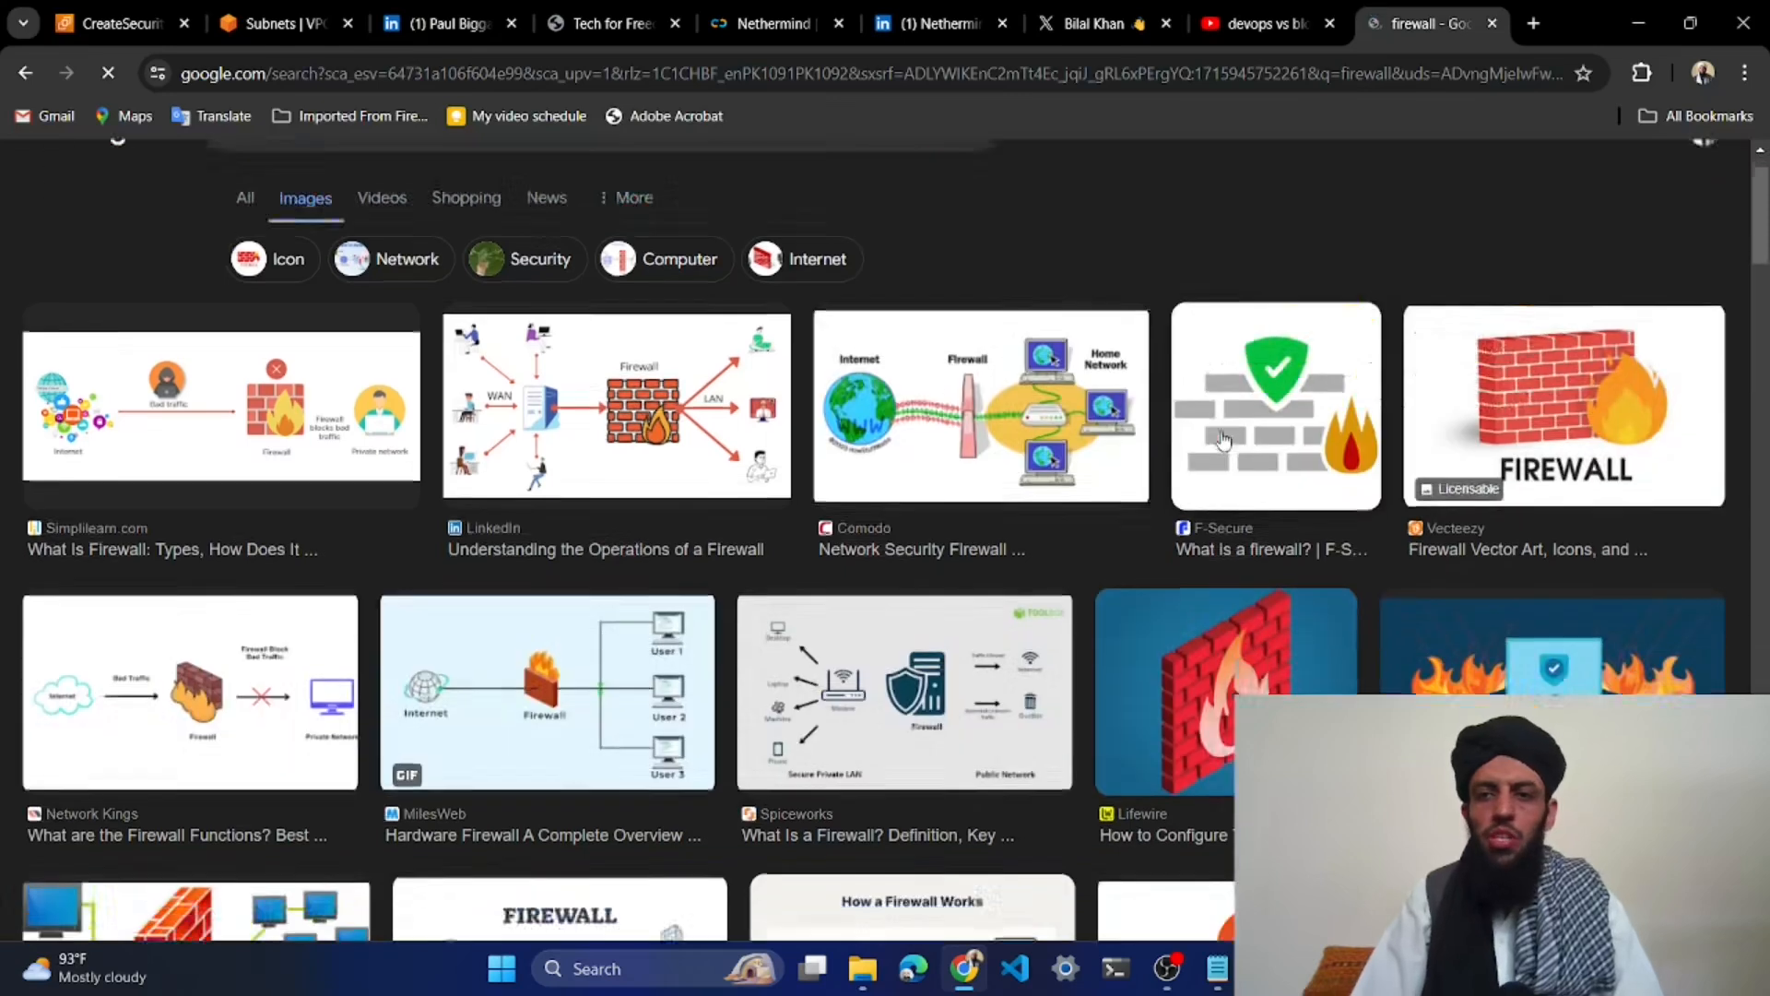
scroll(1240, 438, up, 2)
scroll(1254, 427, down, 3)
scroll(1254, 427, down, 7)
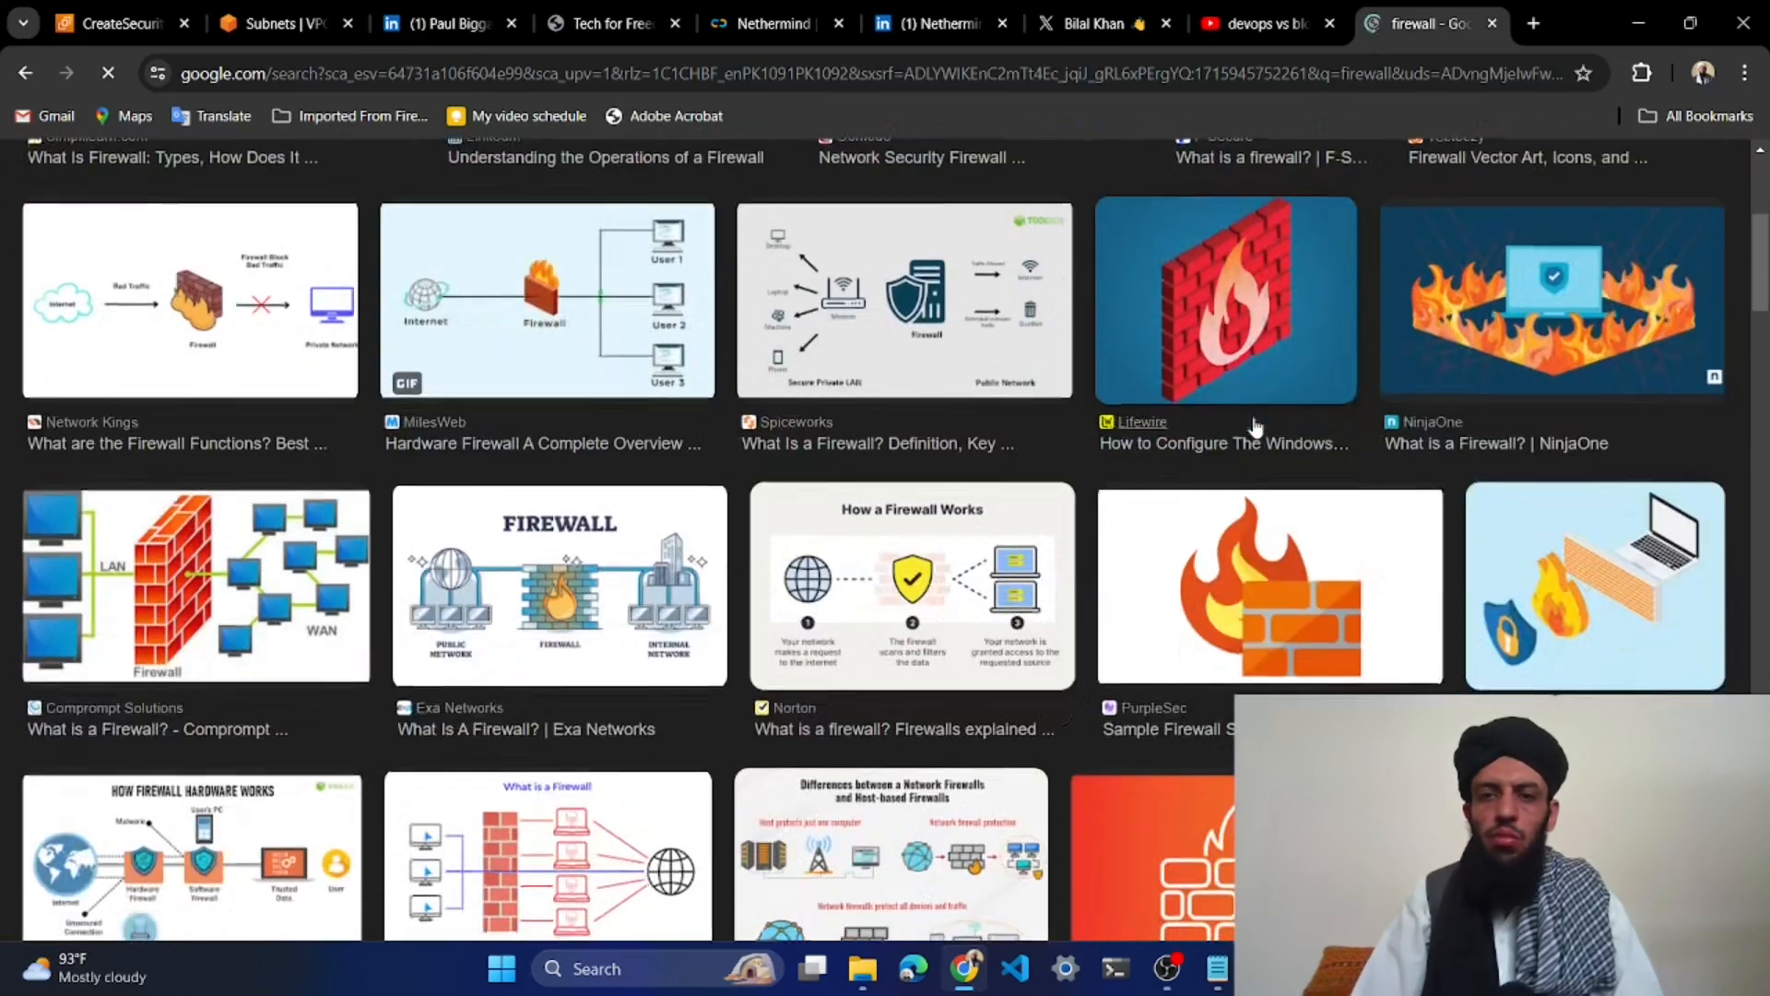
scroll(1252, 427, down, 3)
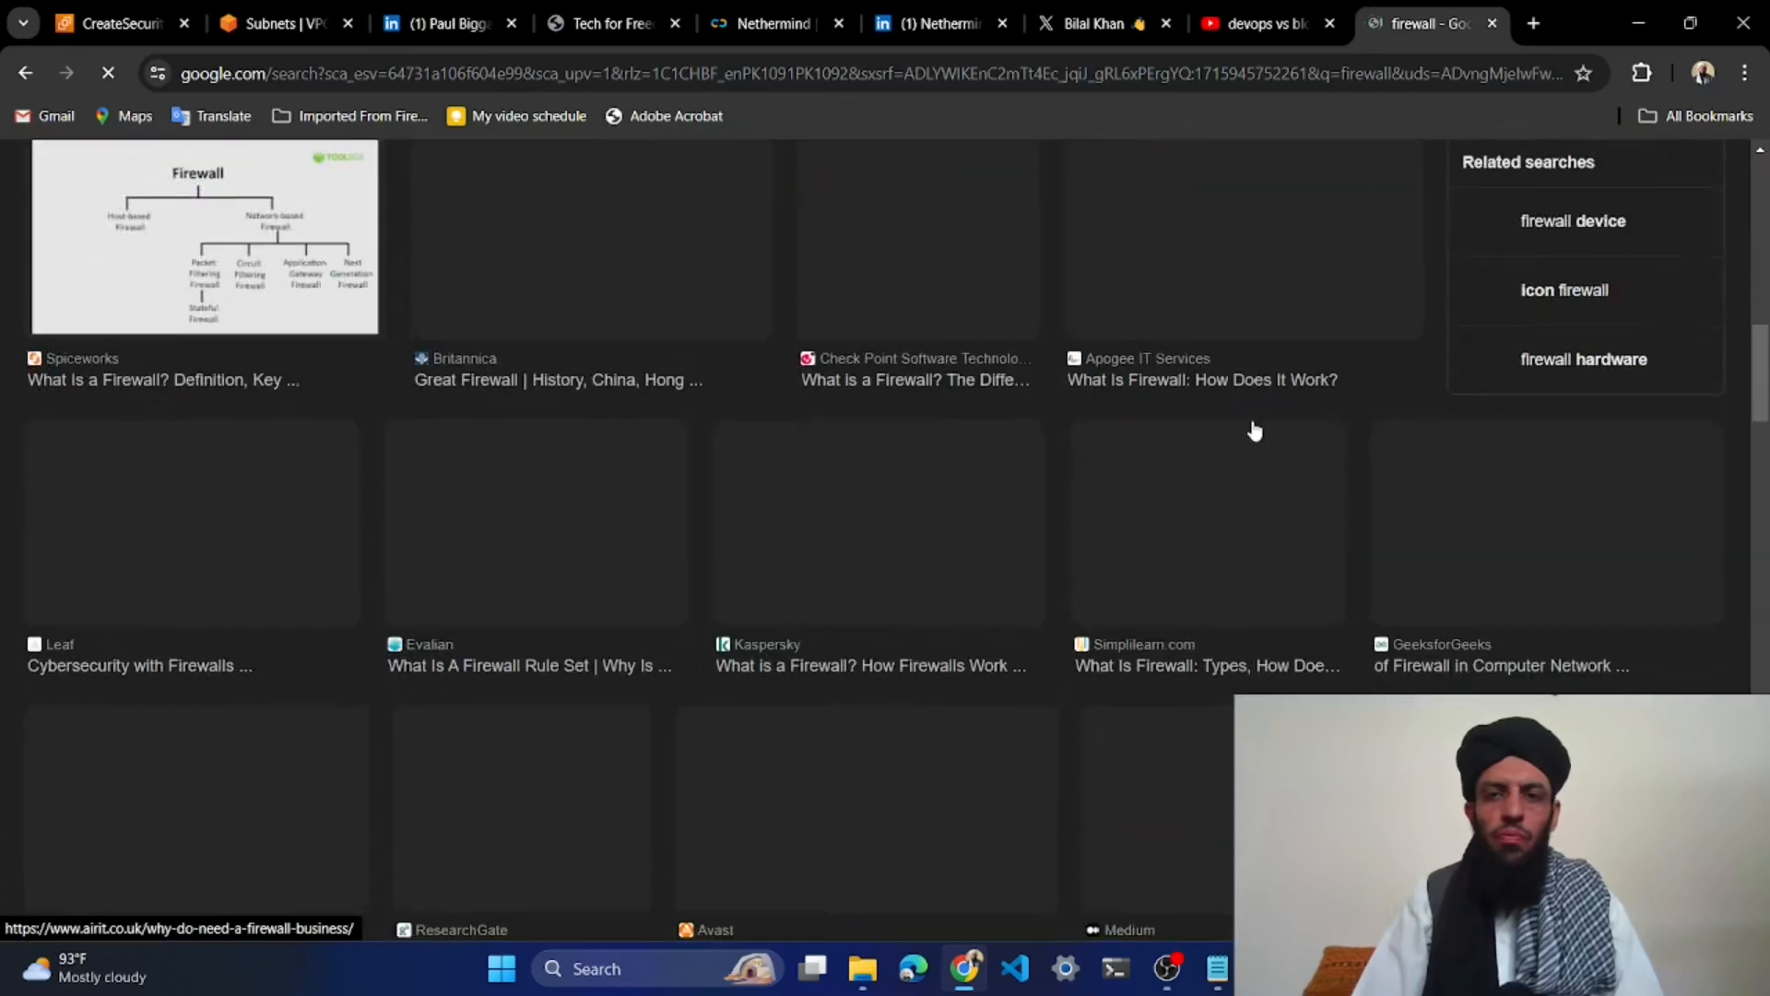
scroll(1253, 427, up, 4)
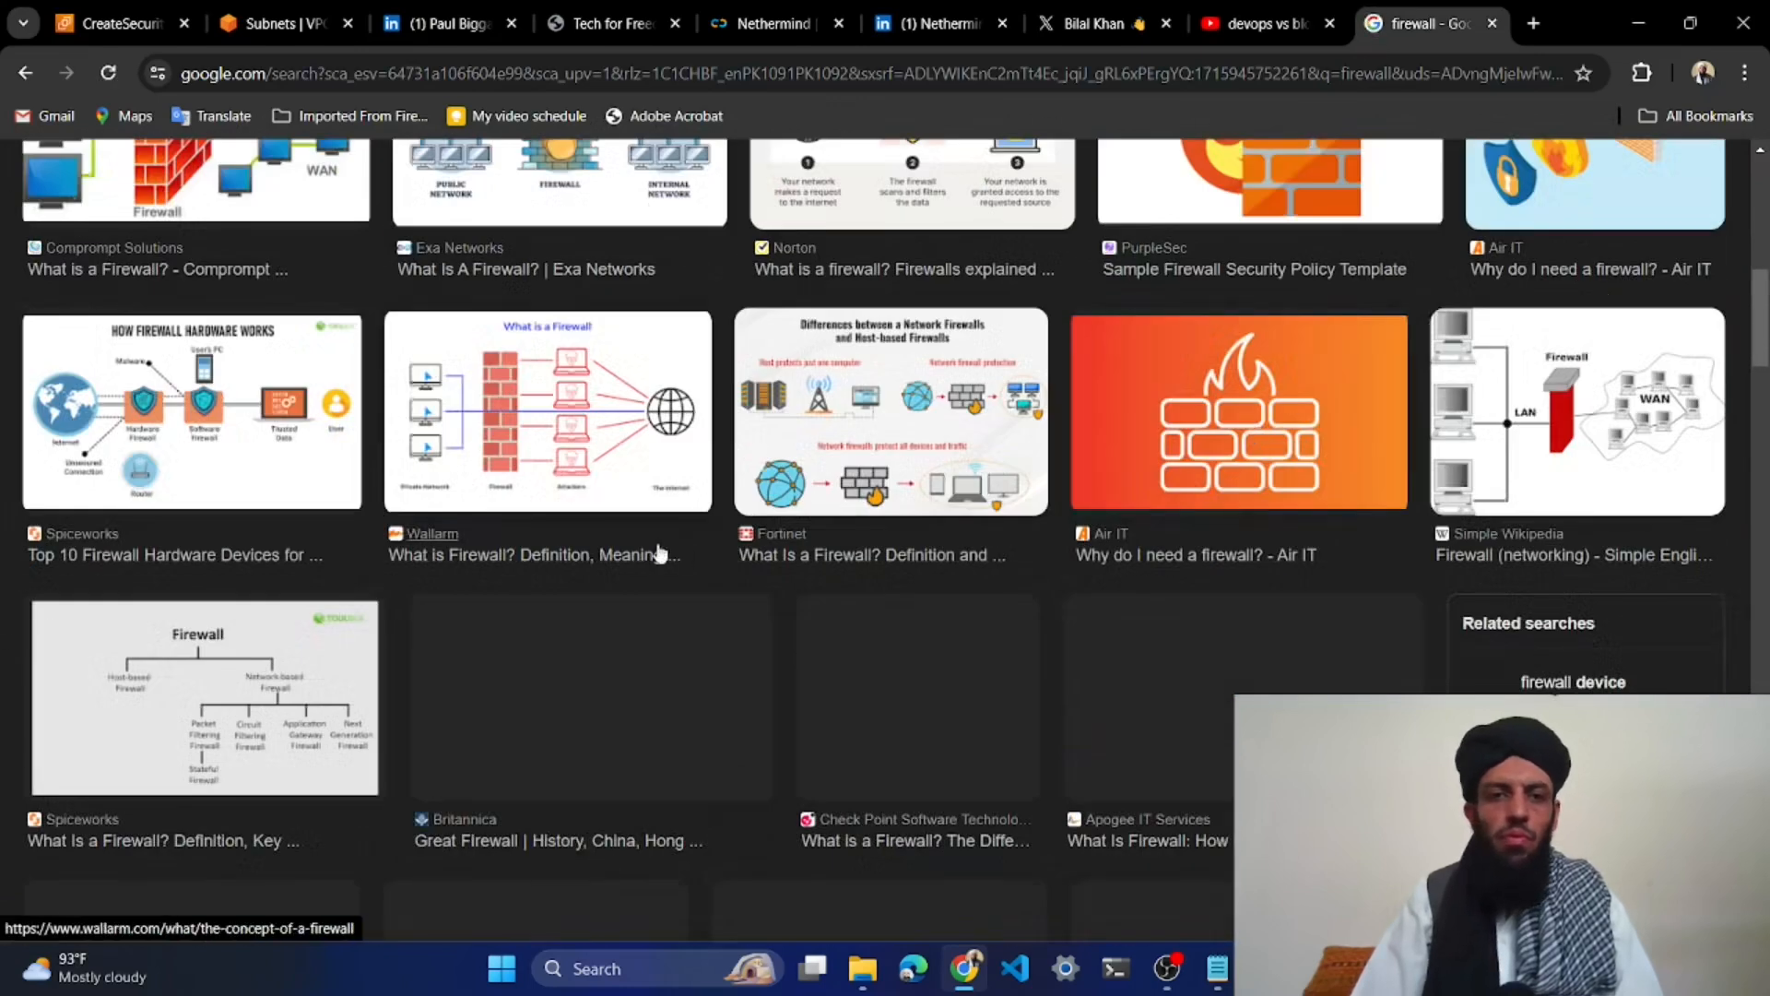
scroll(566, 555, down, 5)
scroll(565, 553, down, 4)
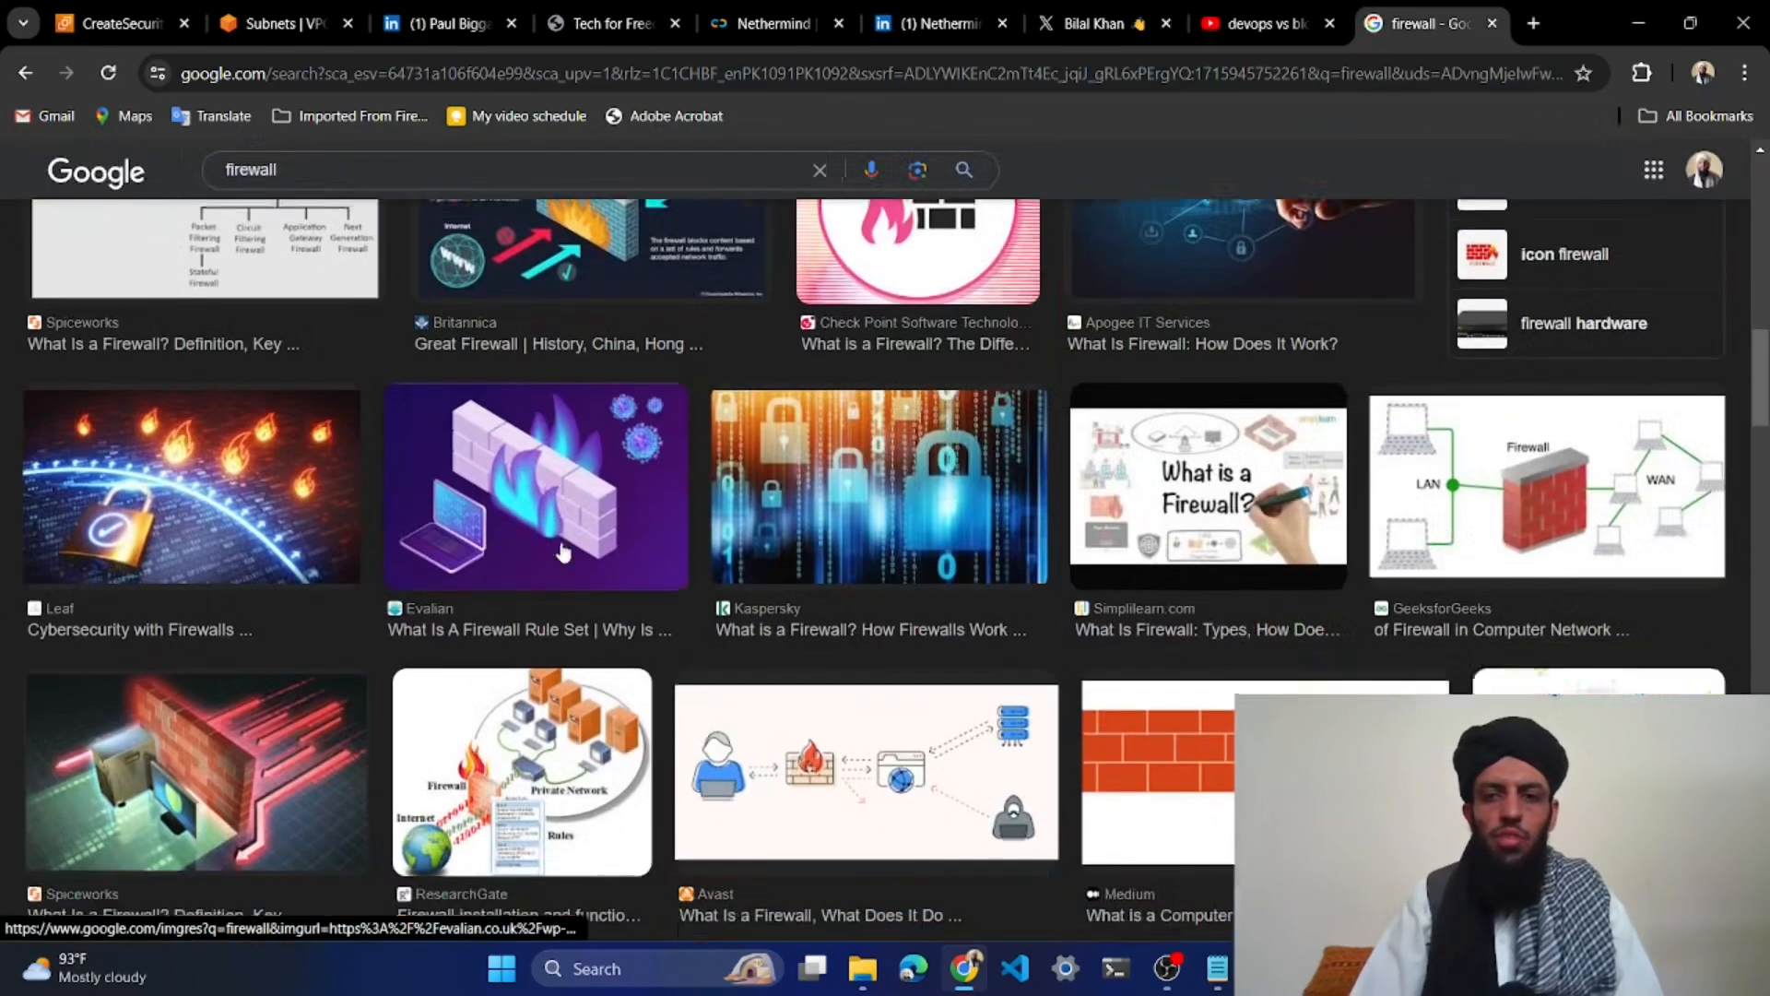
scroll(565, 554, up, 3)
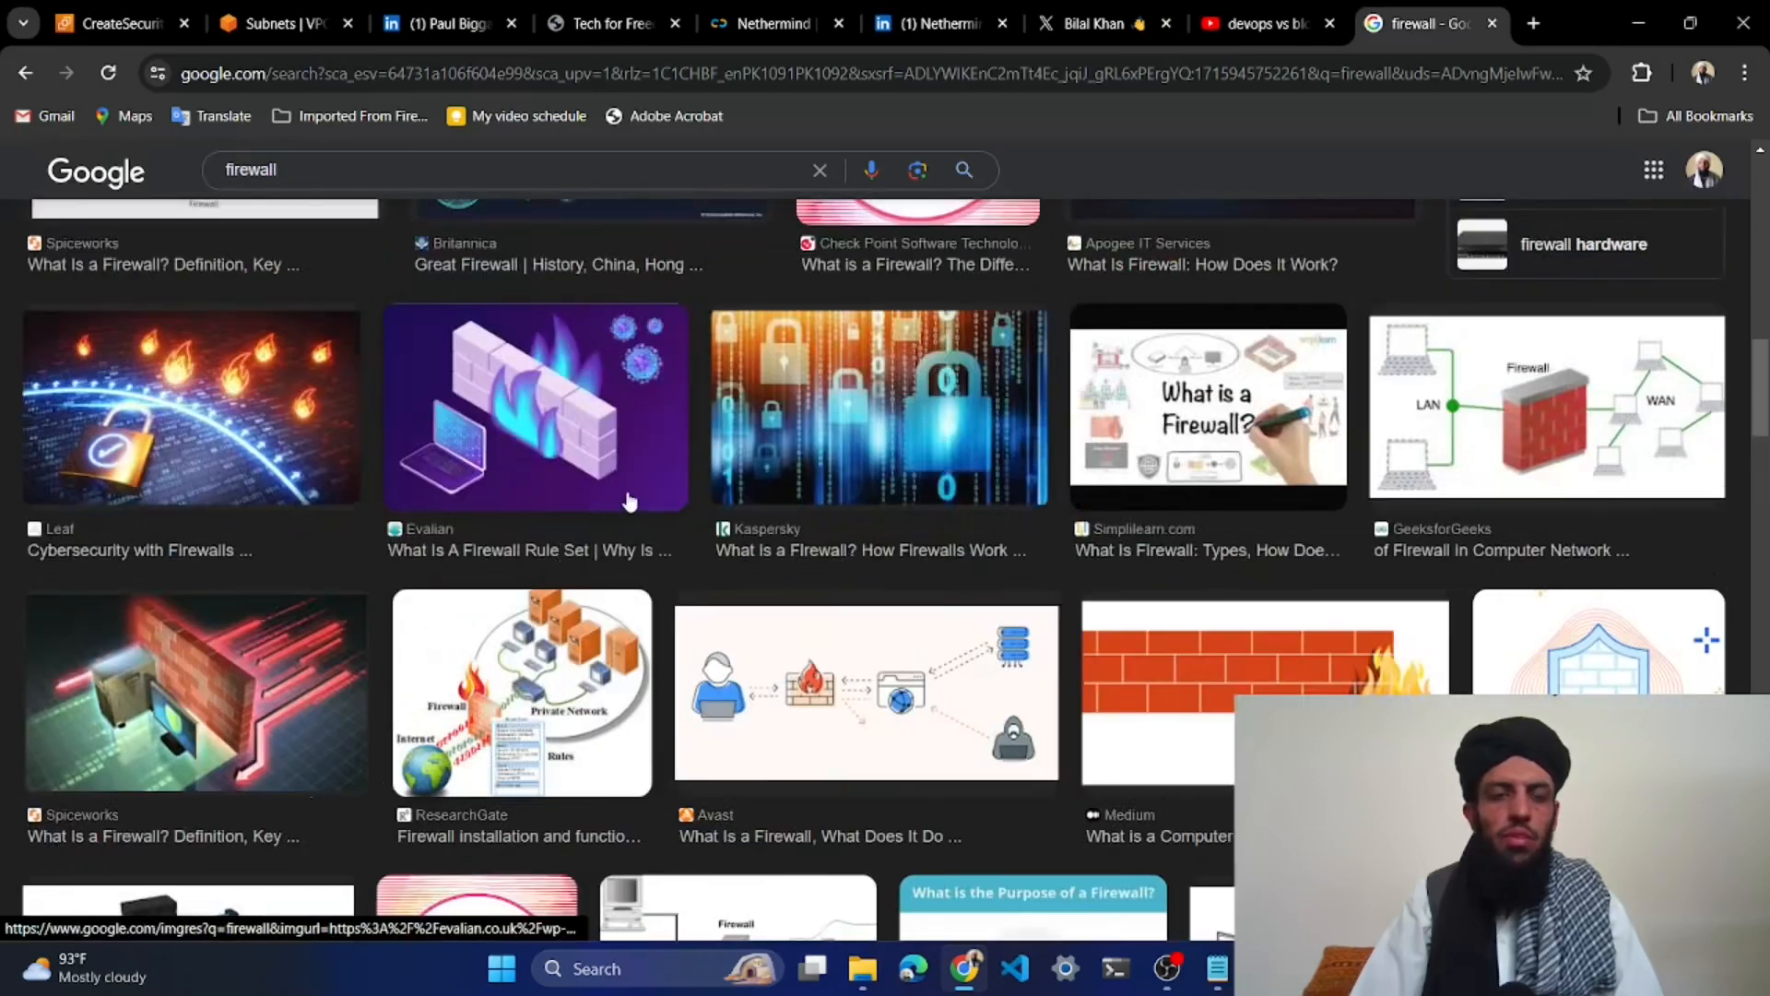
scroll(882, 475, down, 12)
scroll(882, 481, down, 6)
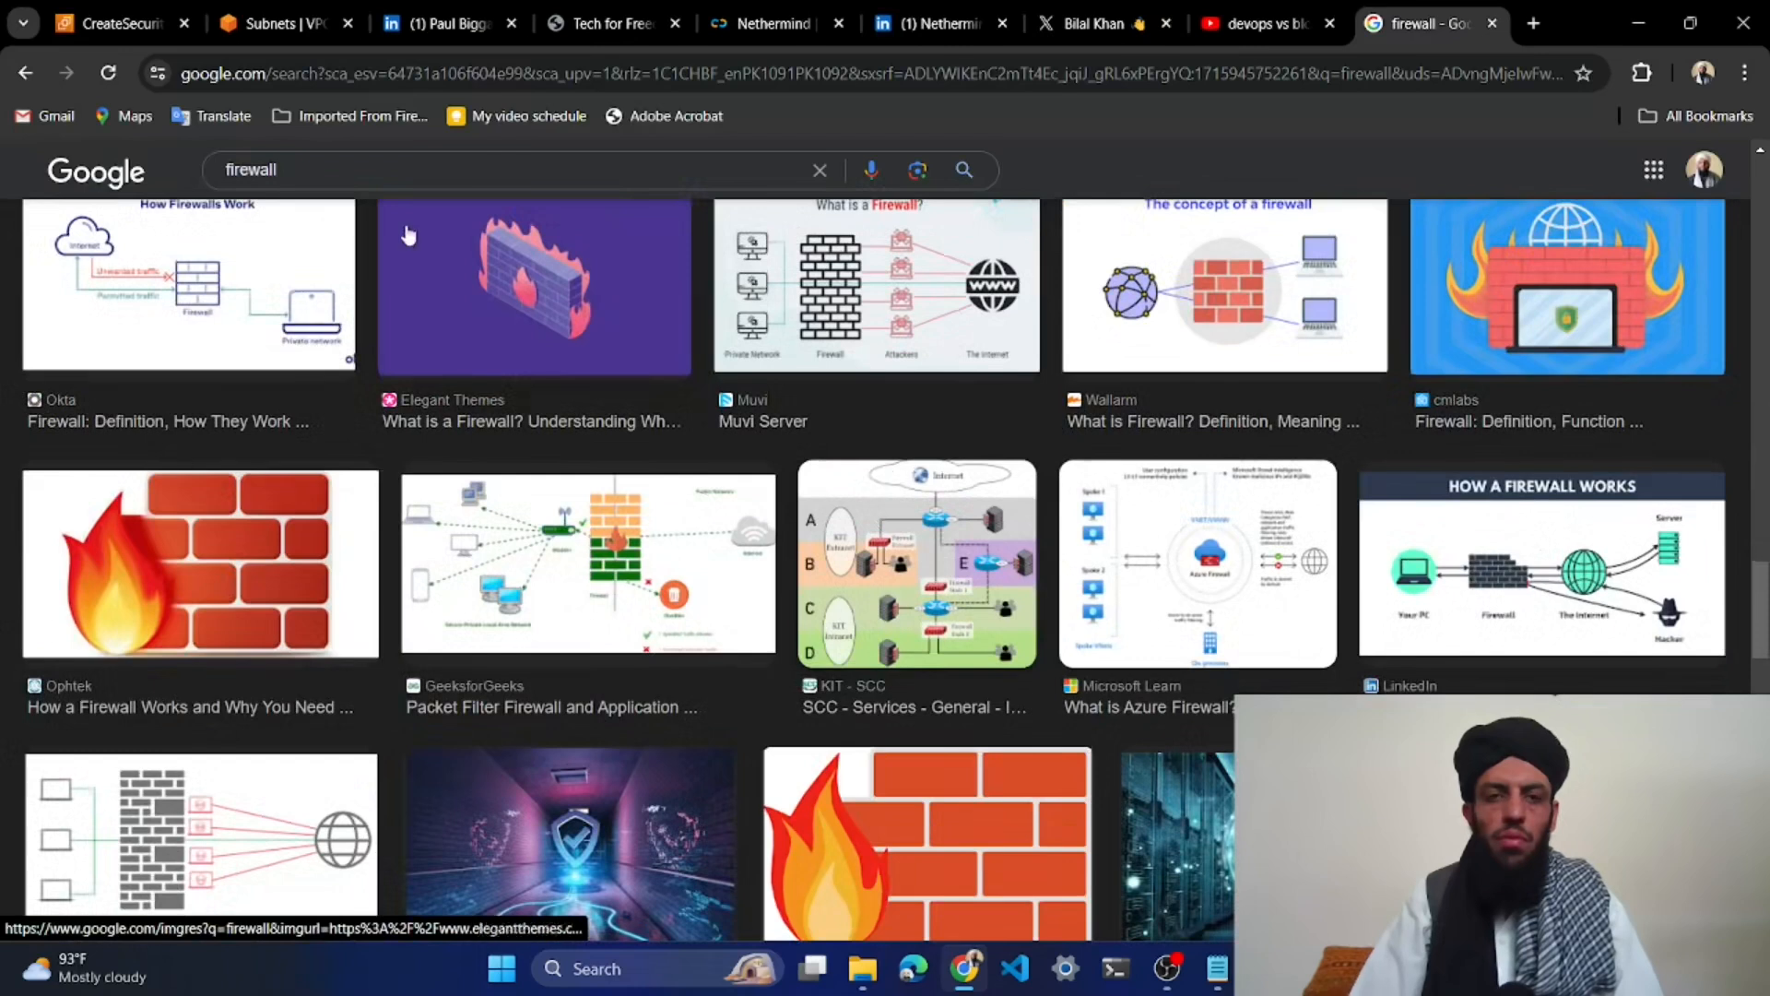
Refine the image search to "firewall incoming an outgoing\"
click(297, 166)
text(i)
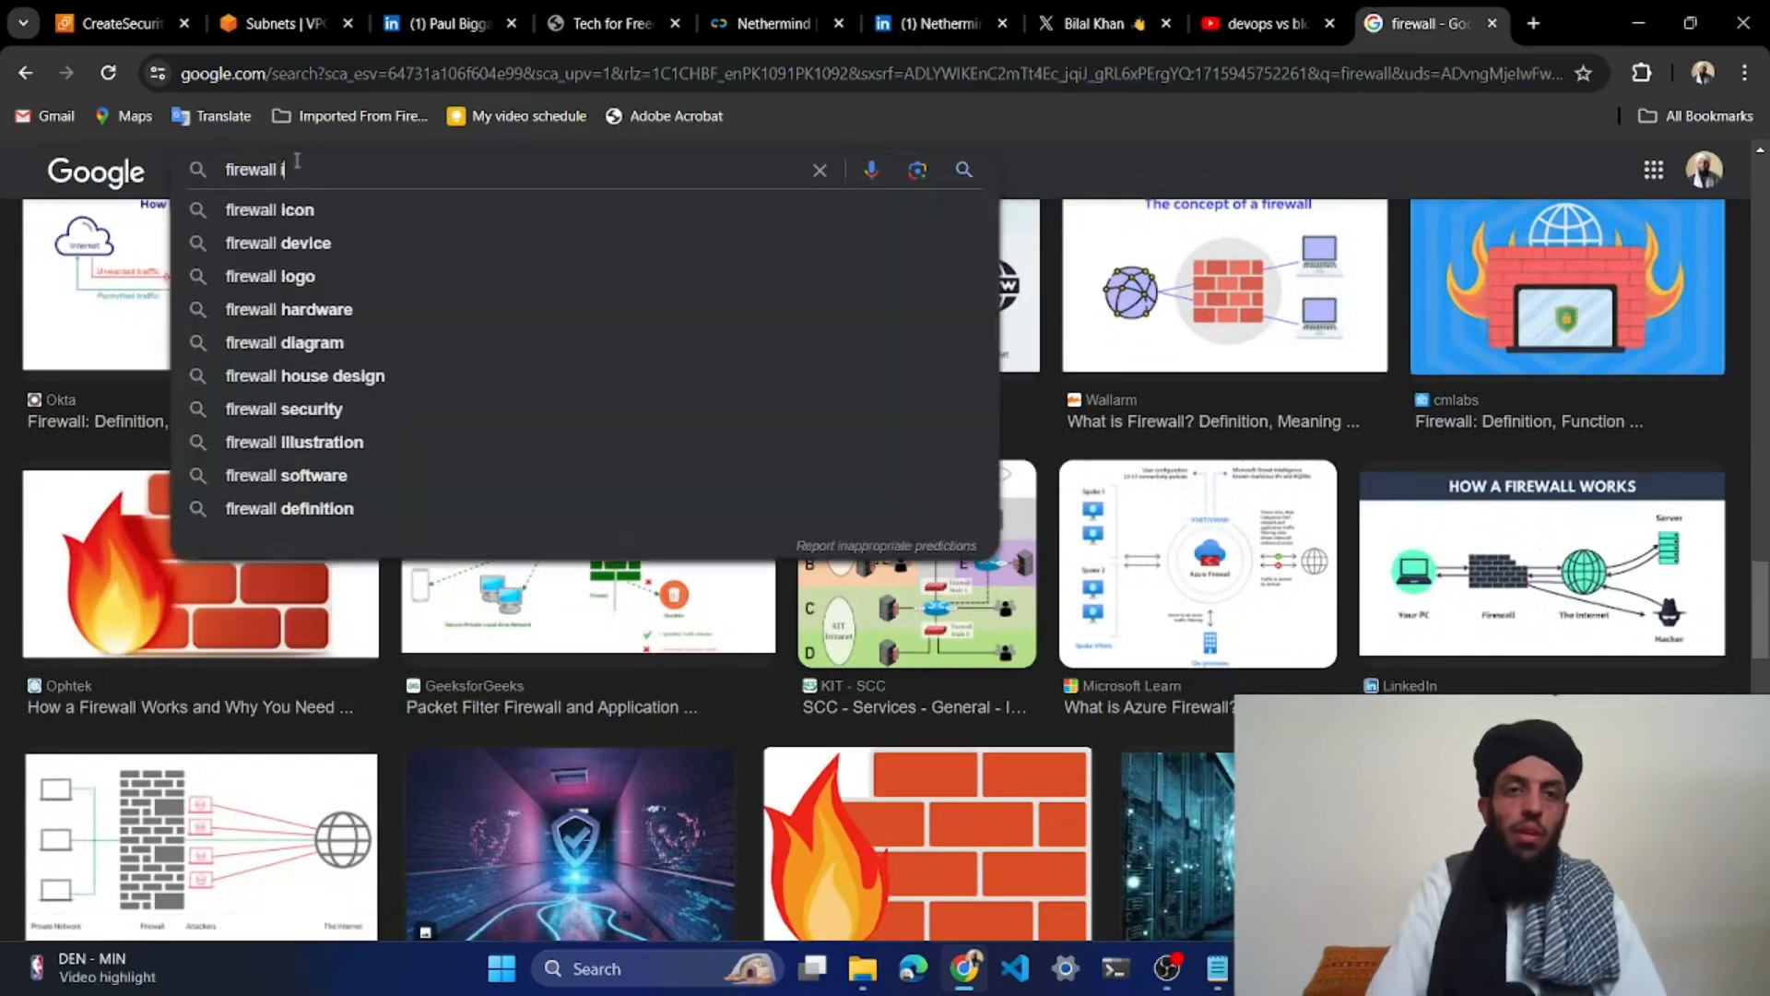
text(ncoming an d)
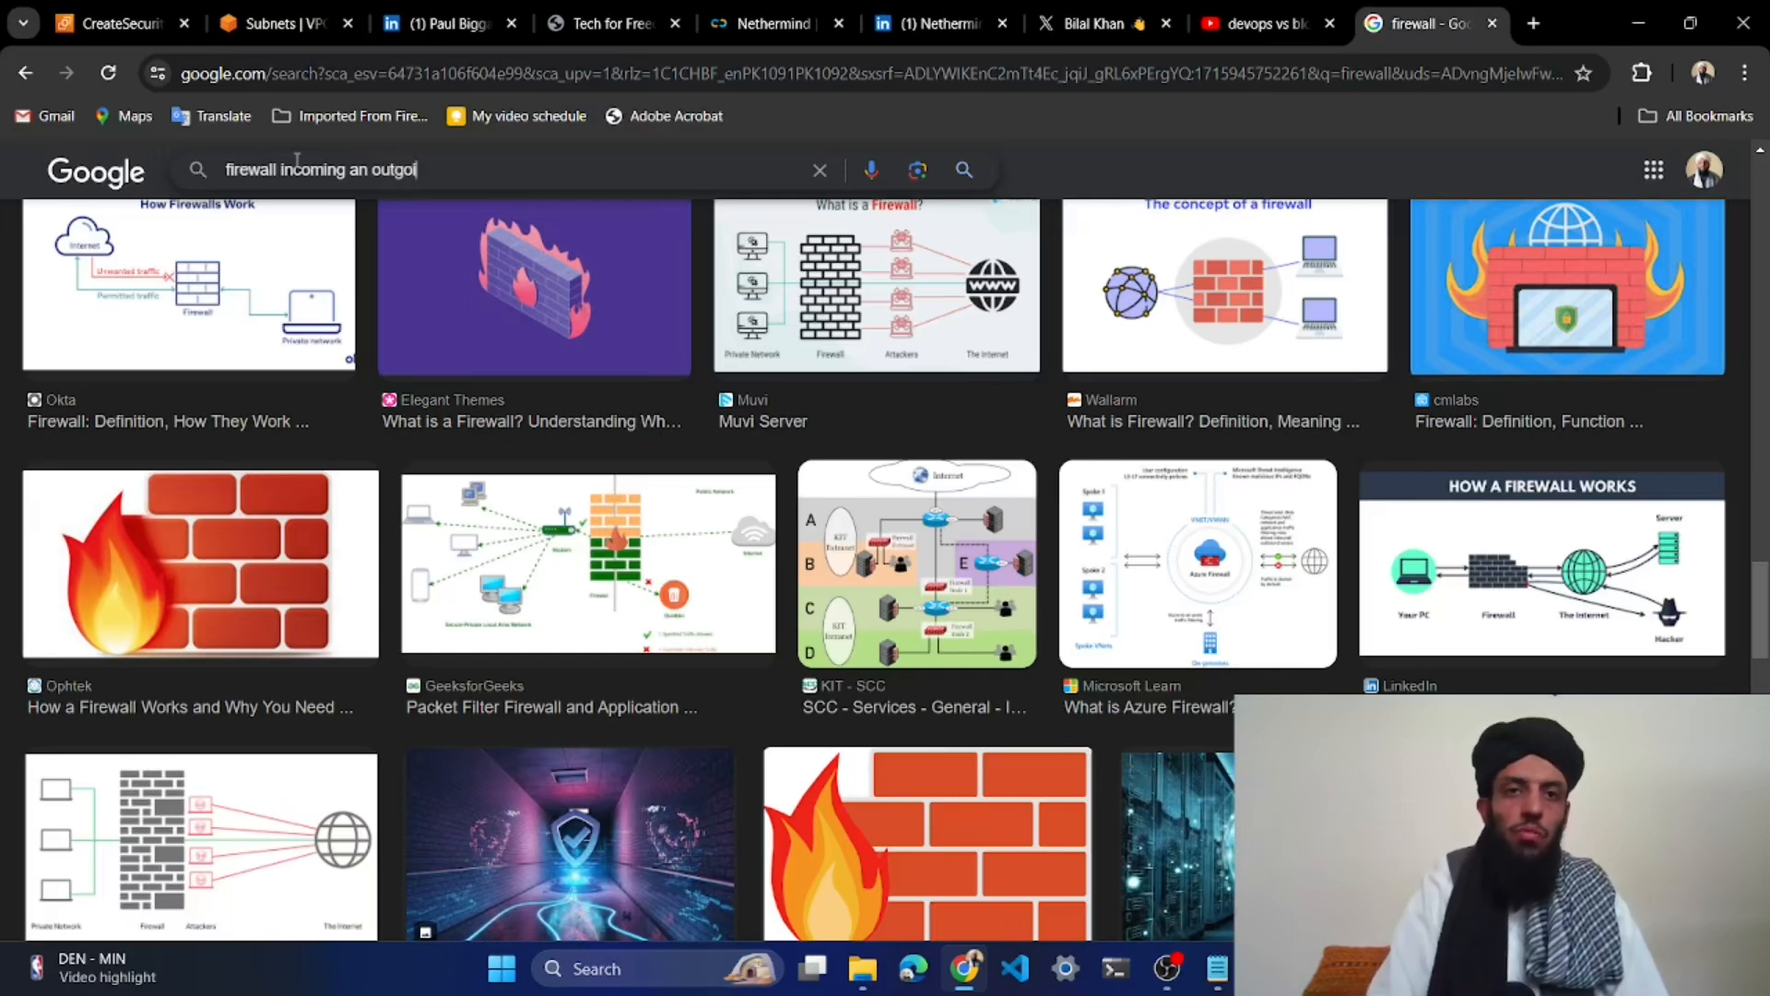
text(\)
key(Return)
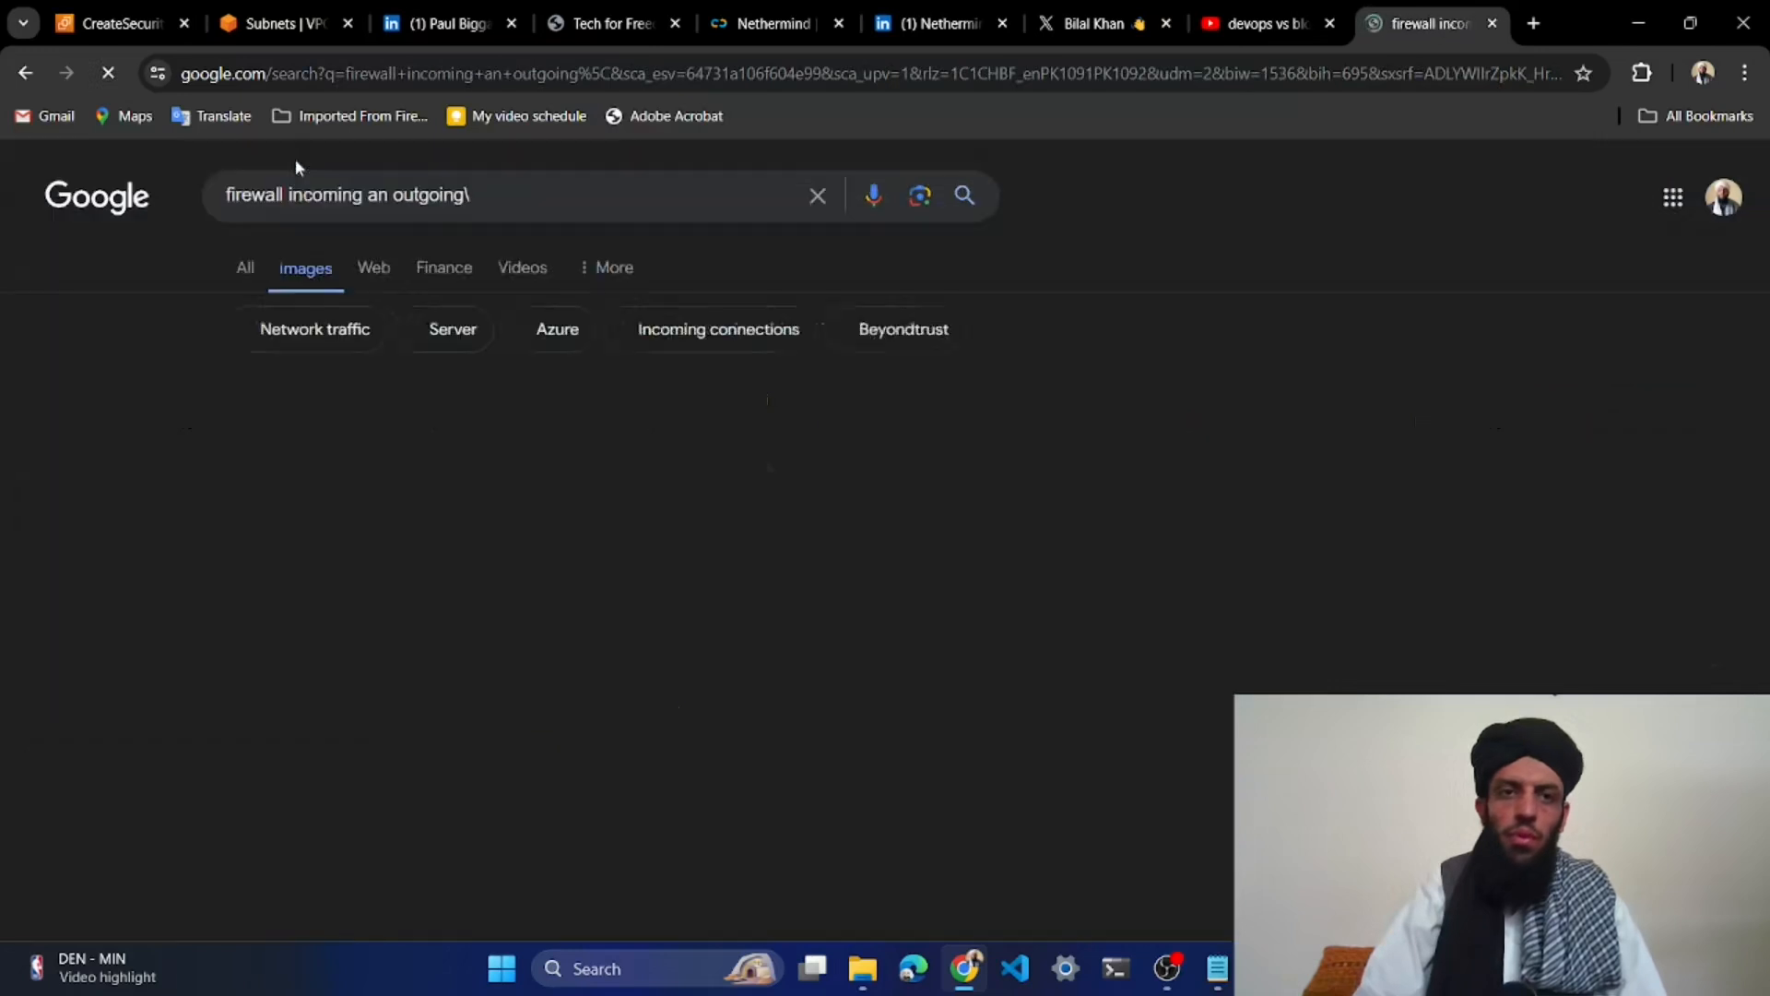
Browse the refined image results and open the preview of IT Monteur's Firewall Computer Network diagram
scroll(496, 297, down, 4)
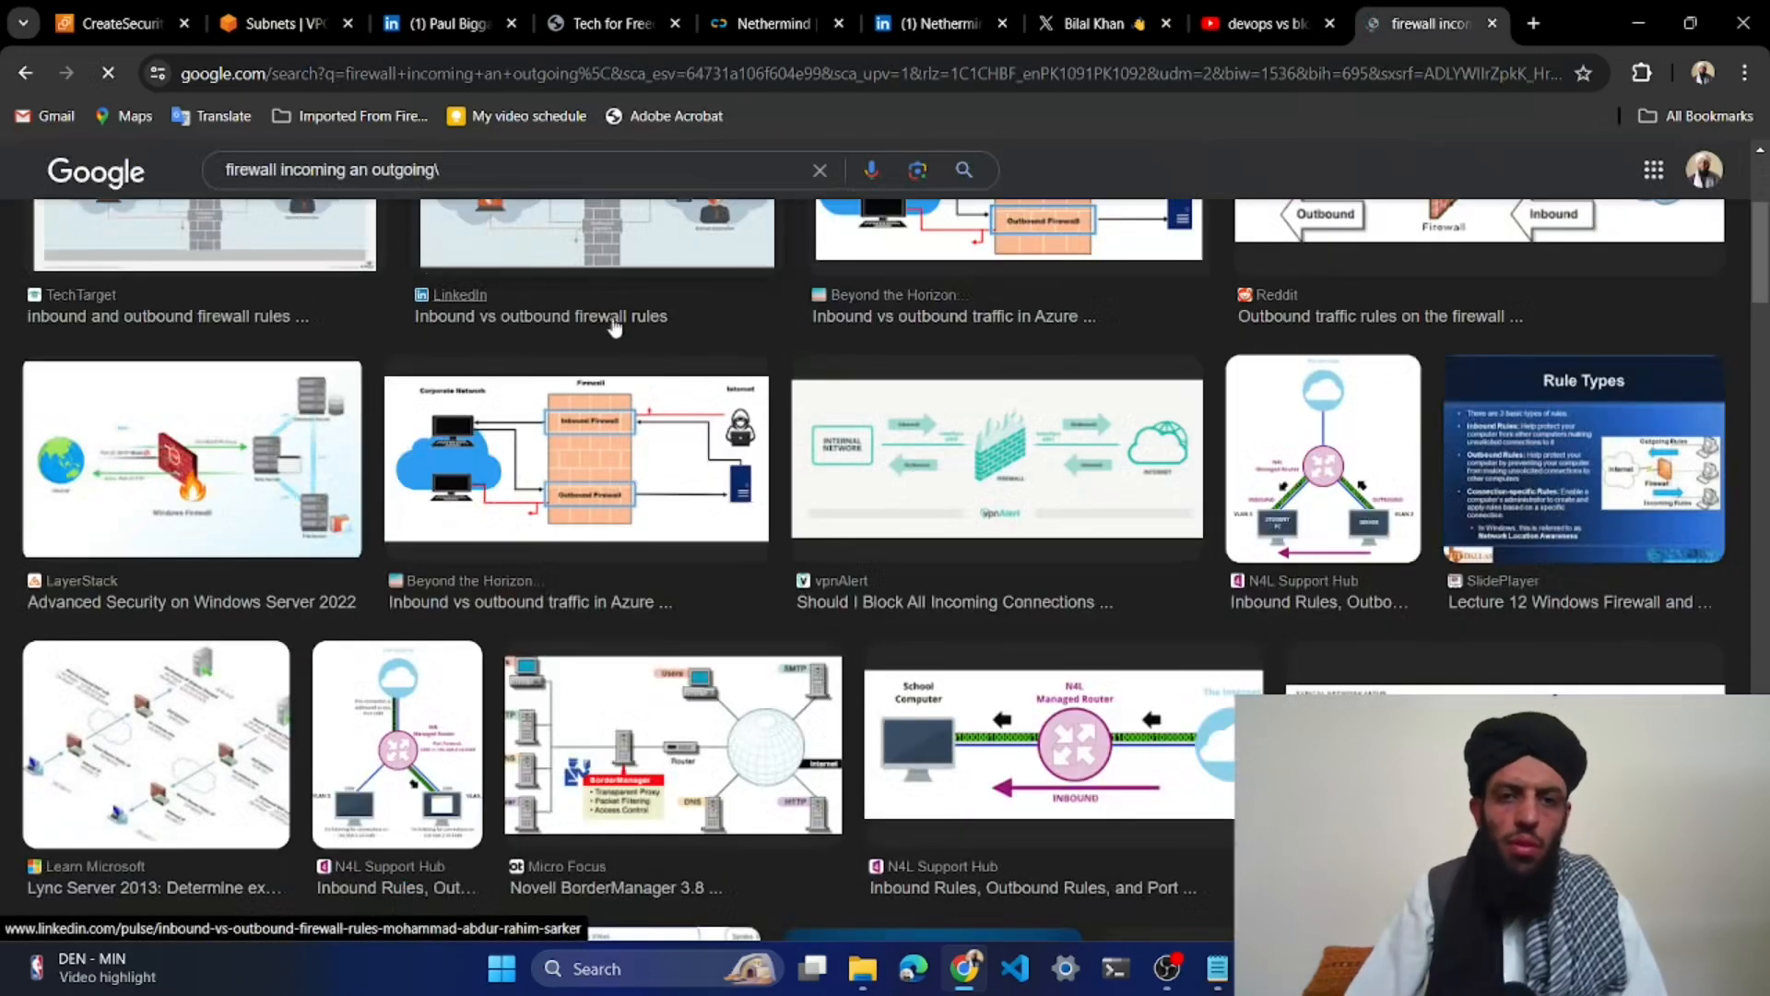
scroll(757, 412, down, 3)
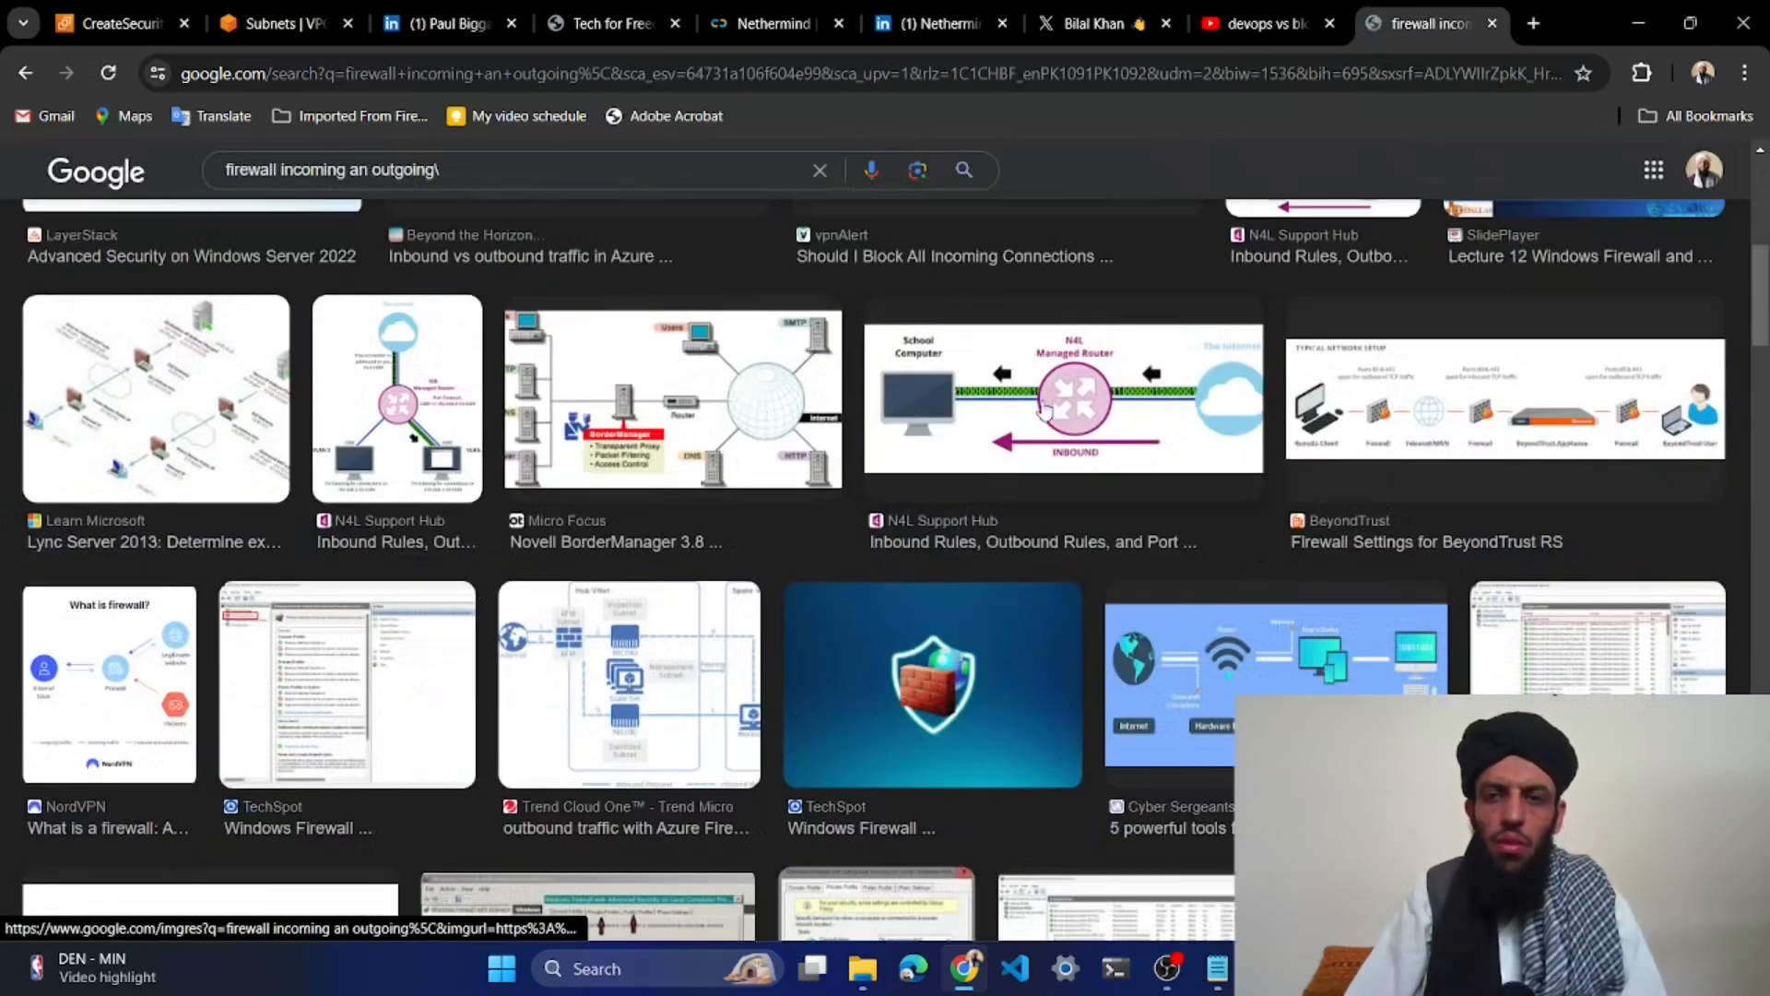
scroll(1146, 399, down, 4)
scroll(1125, 433, down, 5)
scroll(707, 404, up, 5)
scroll(427, 498, down, 9)
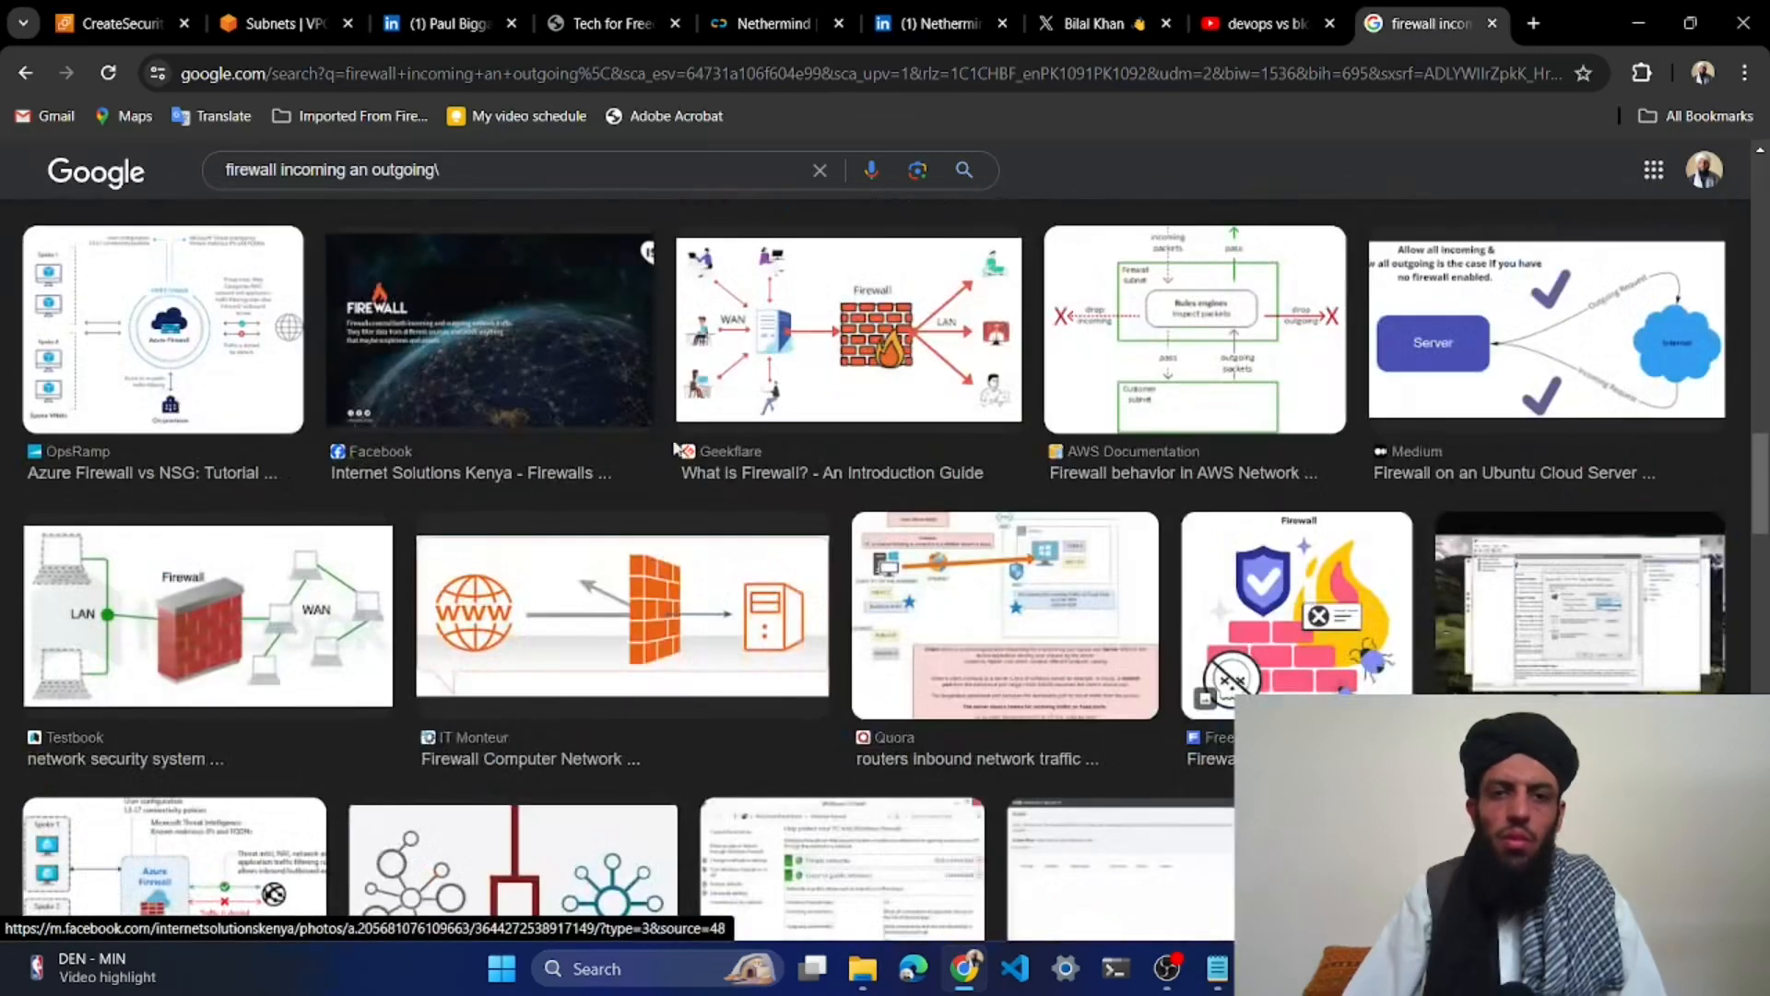
click(638, 610)
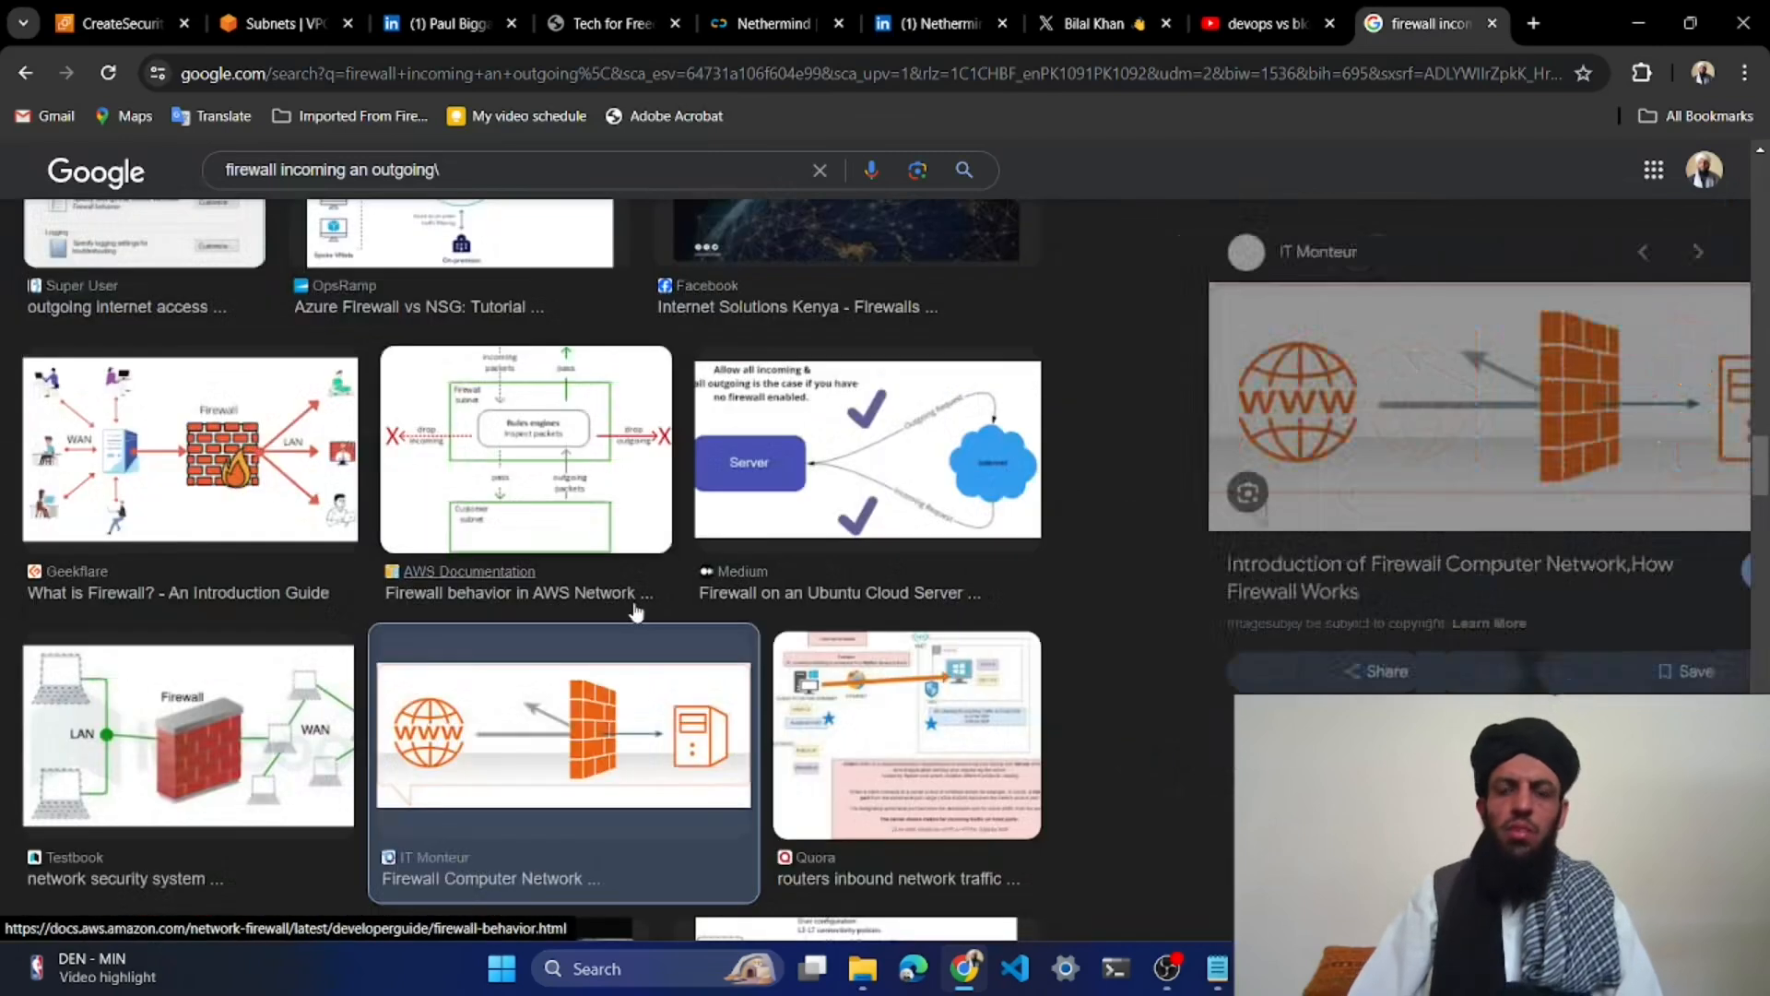
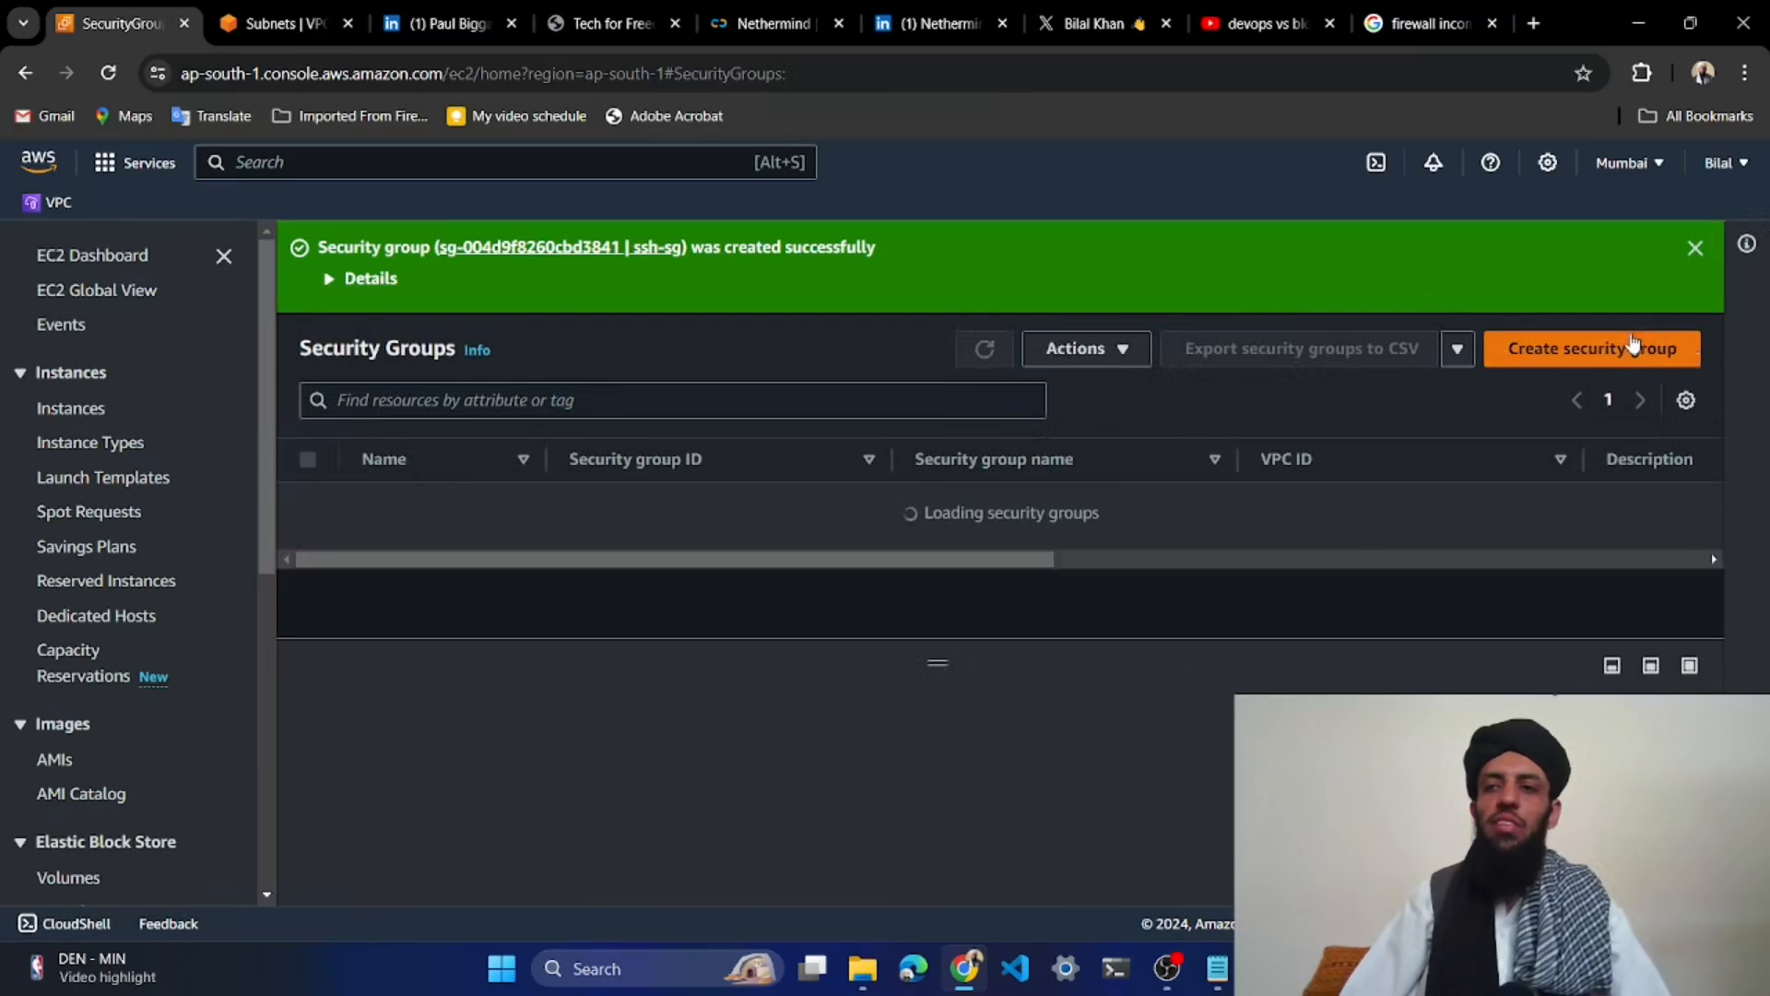
Name the new security group http-sg
click(308, 534)
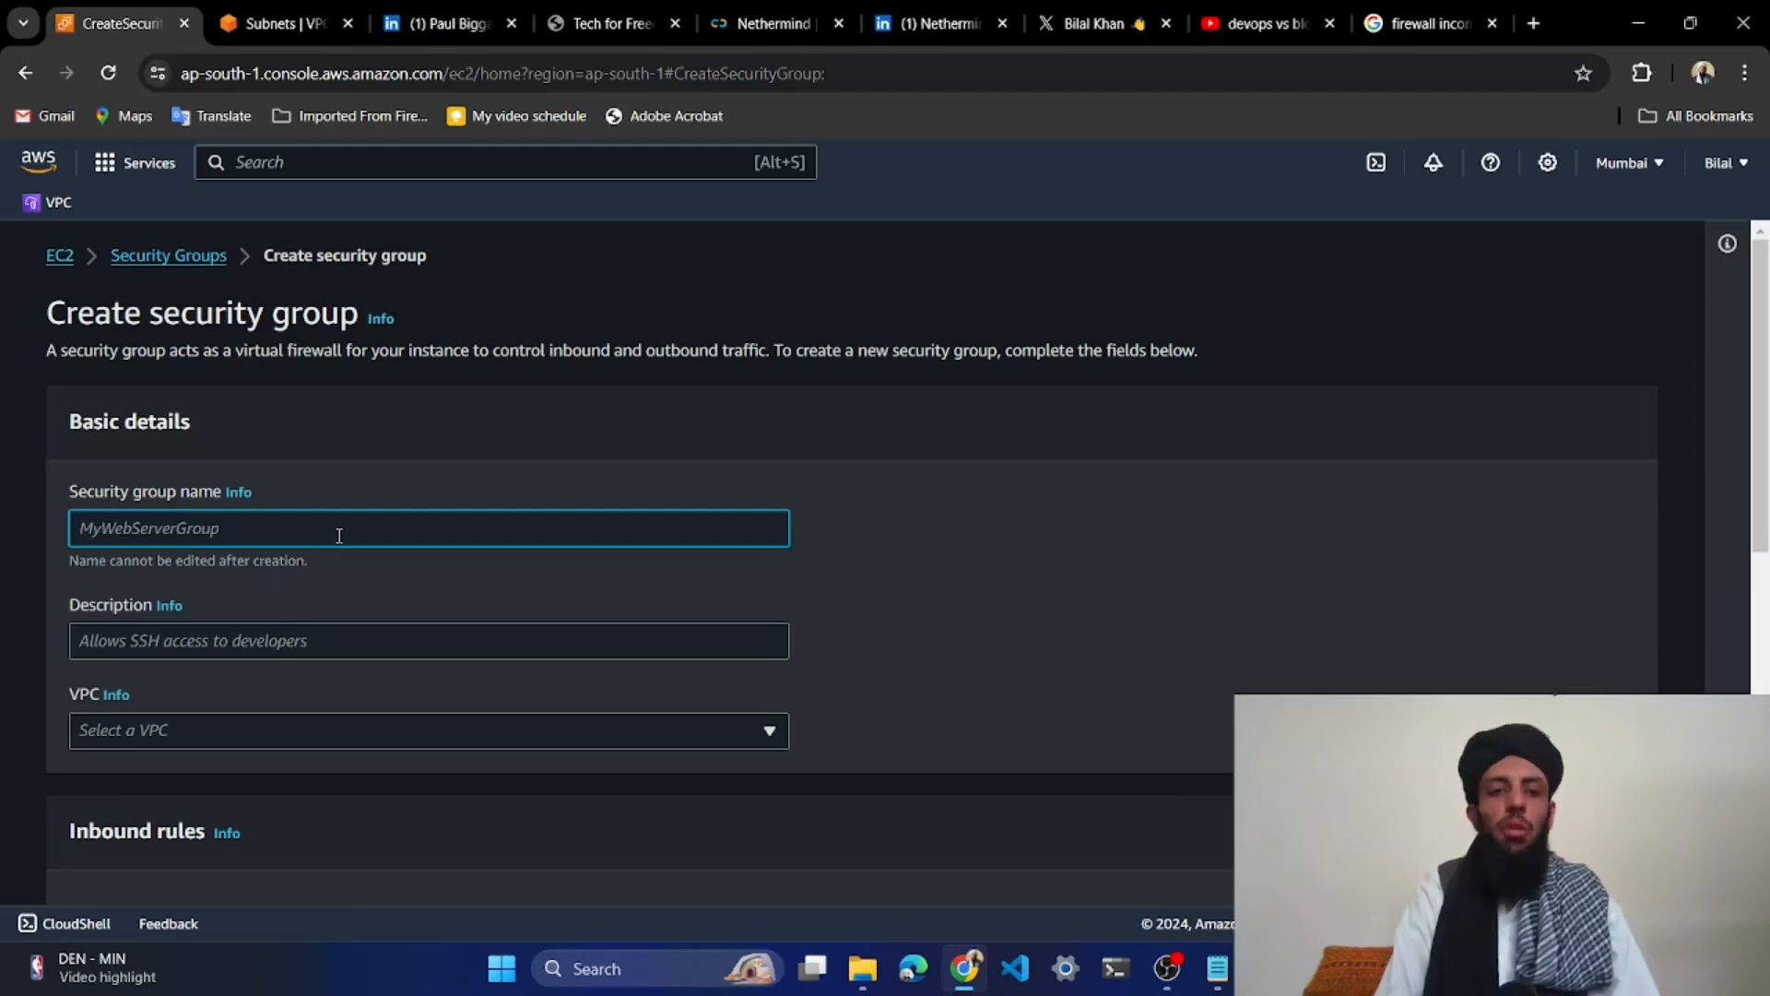
text(mywebser)
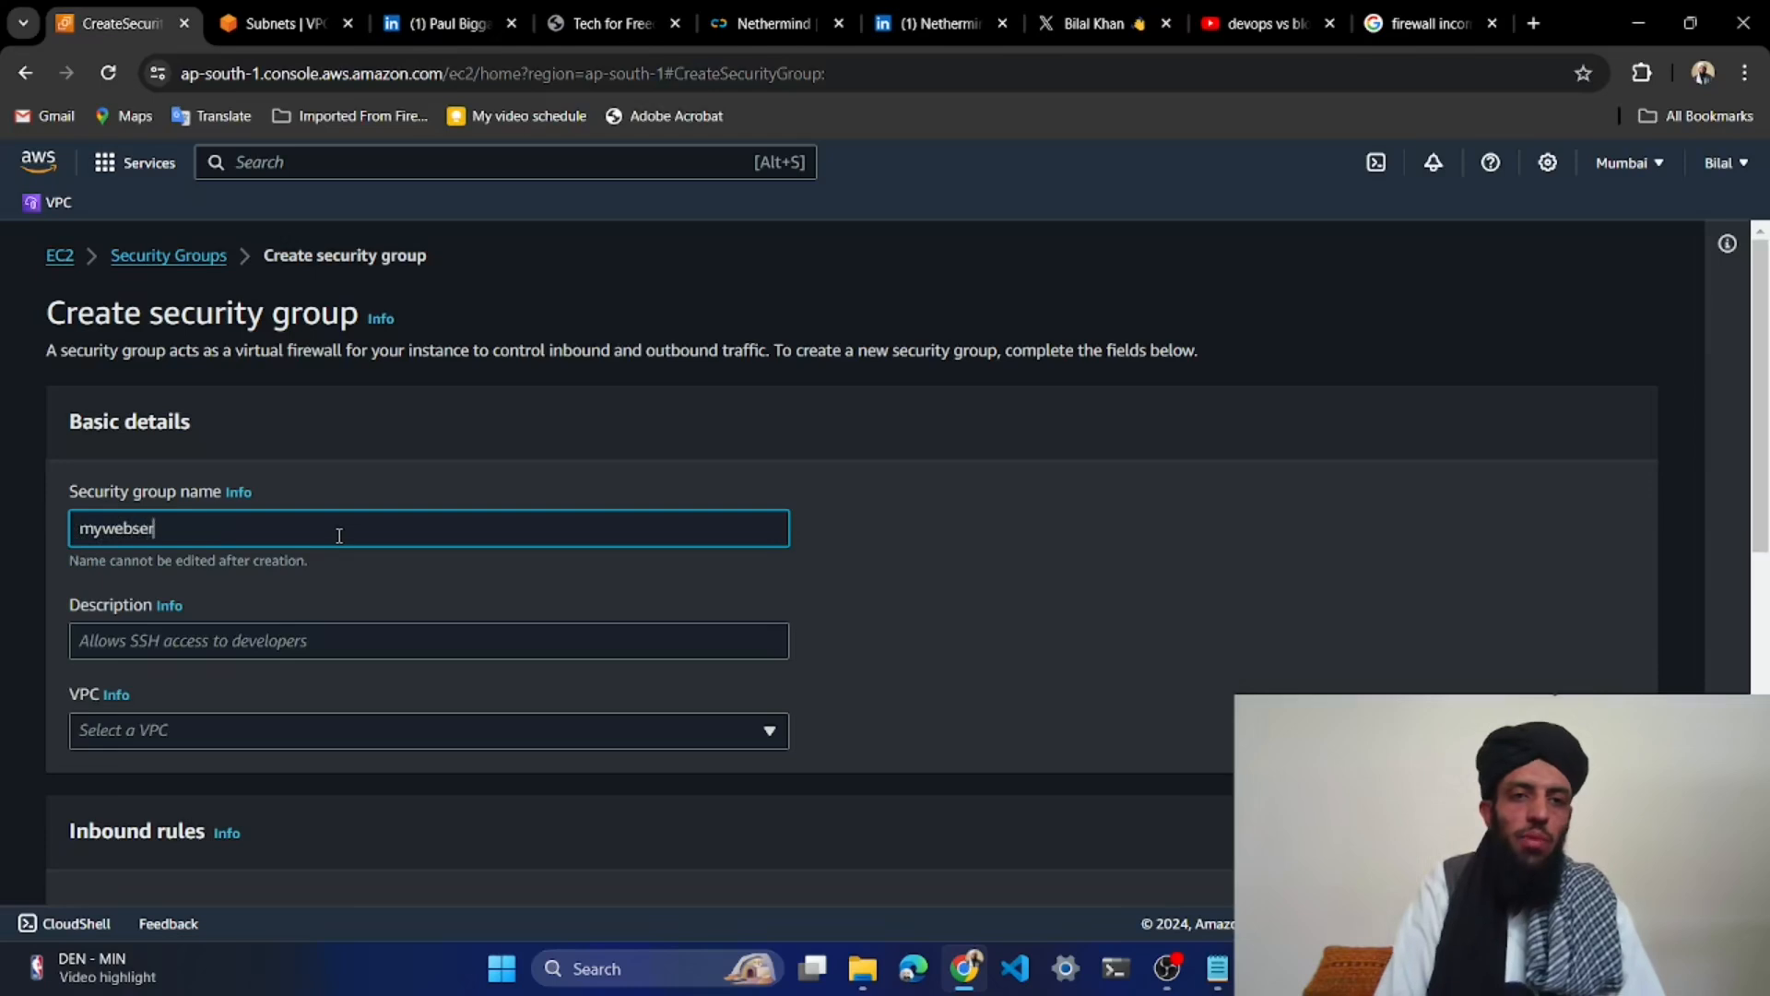
key(BackSpace)
key(BackSpace)
key(BackSpace)
key(BackSpace)
key(BackSpace)
key(BackSpace)
key(BackSpace)
text(http-sg)
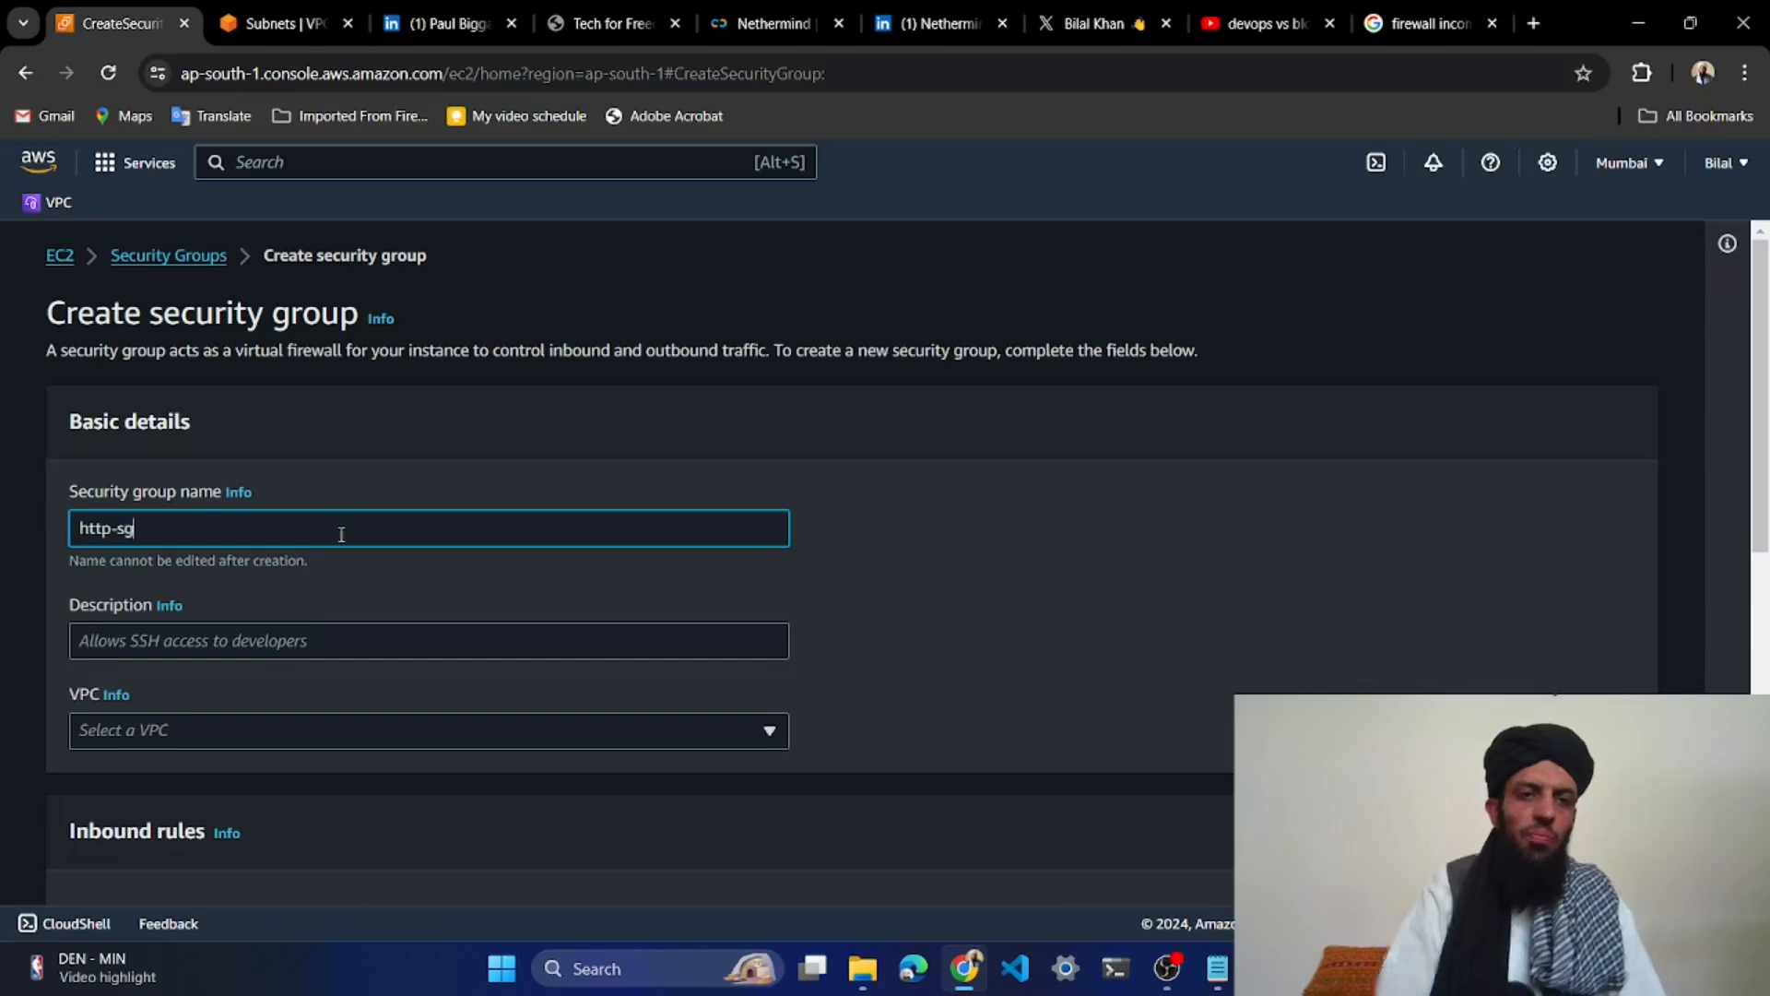
Describe the security group as "Allows the http for developers" and assign it to project-vpc
scroll(308, 590, down, 1)
click(316, 523)
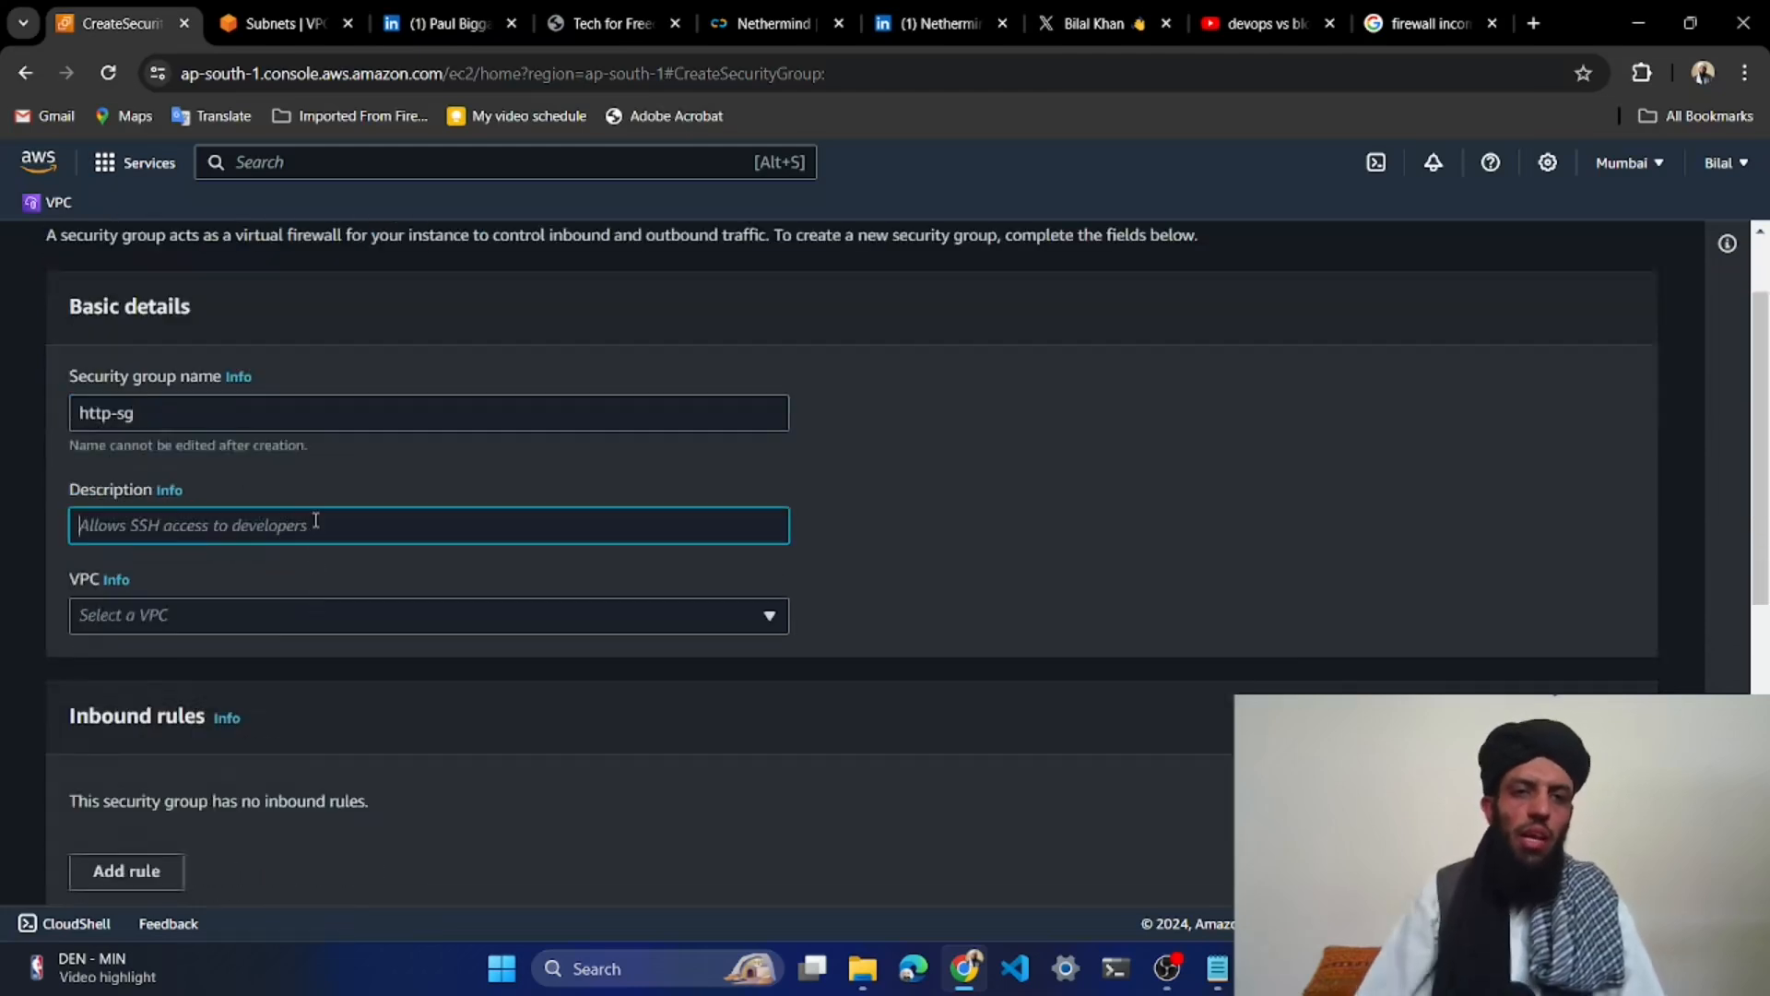
text(Allows the htt)
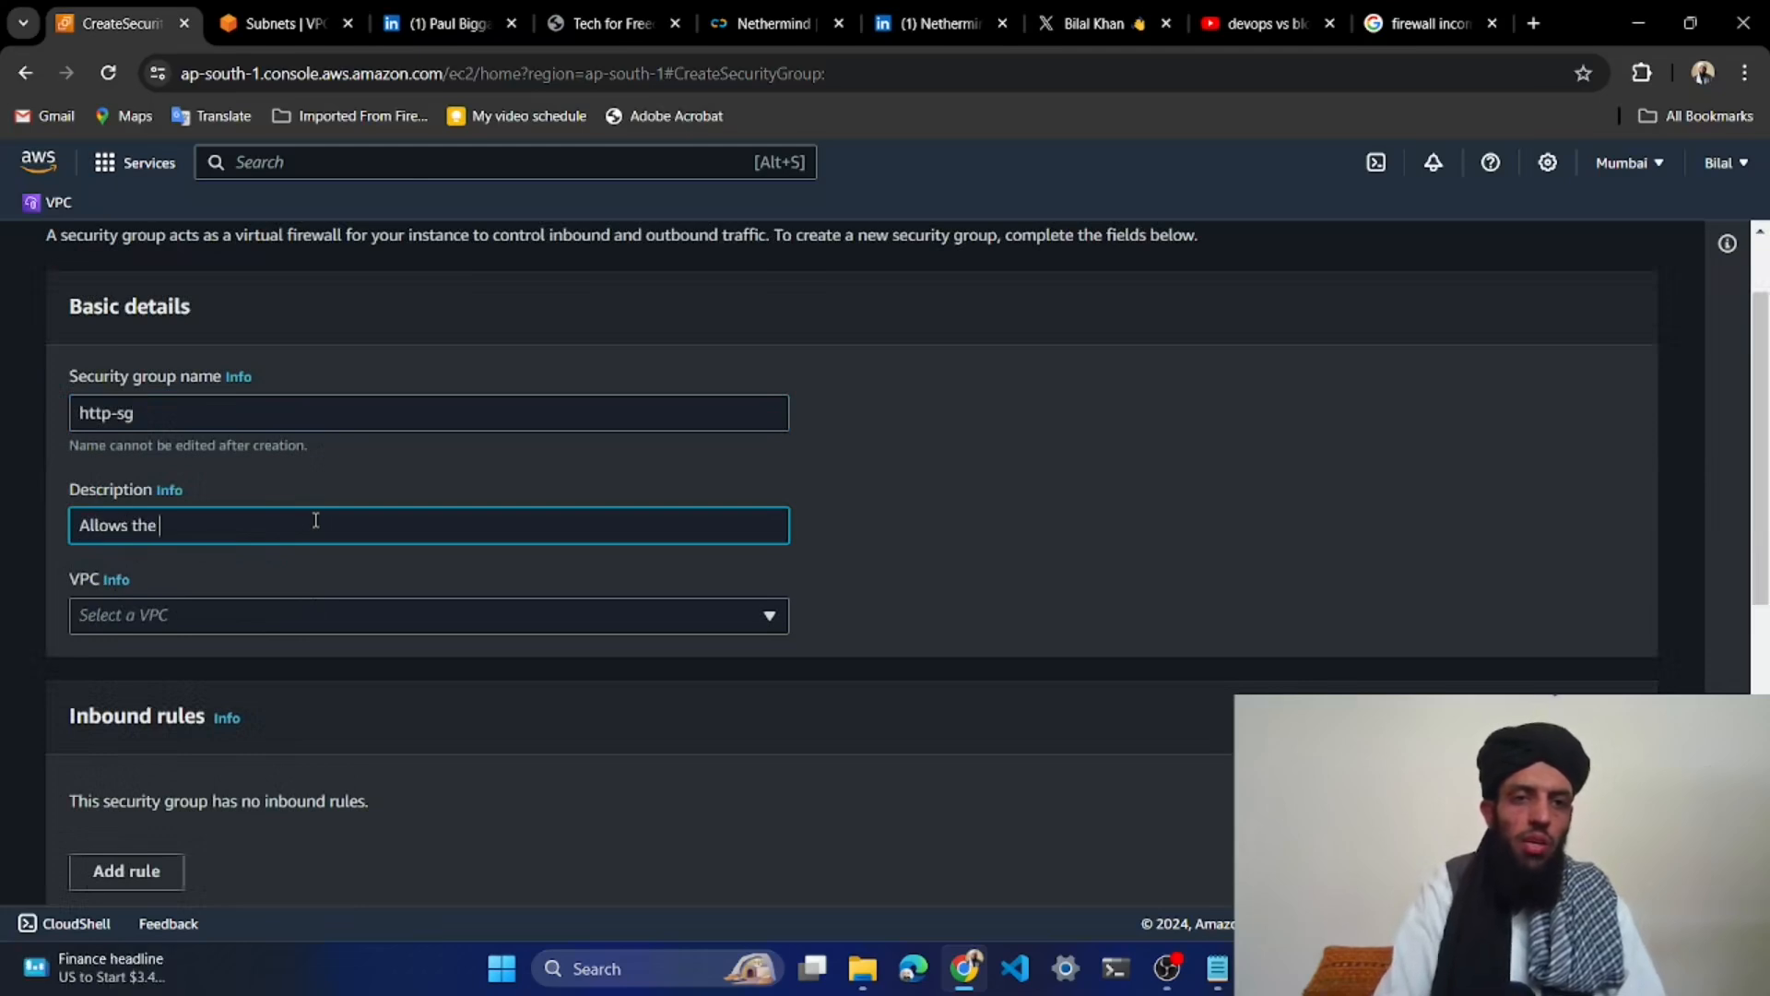
text(p for developers)
click(295, 615)
click(373, 693)
Add an inbound rule of type HTTP to the security group
scroll(390, 692, down, 8)
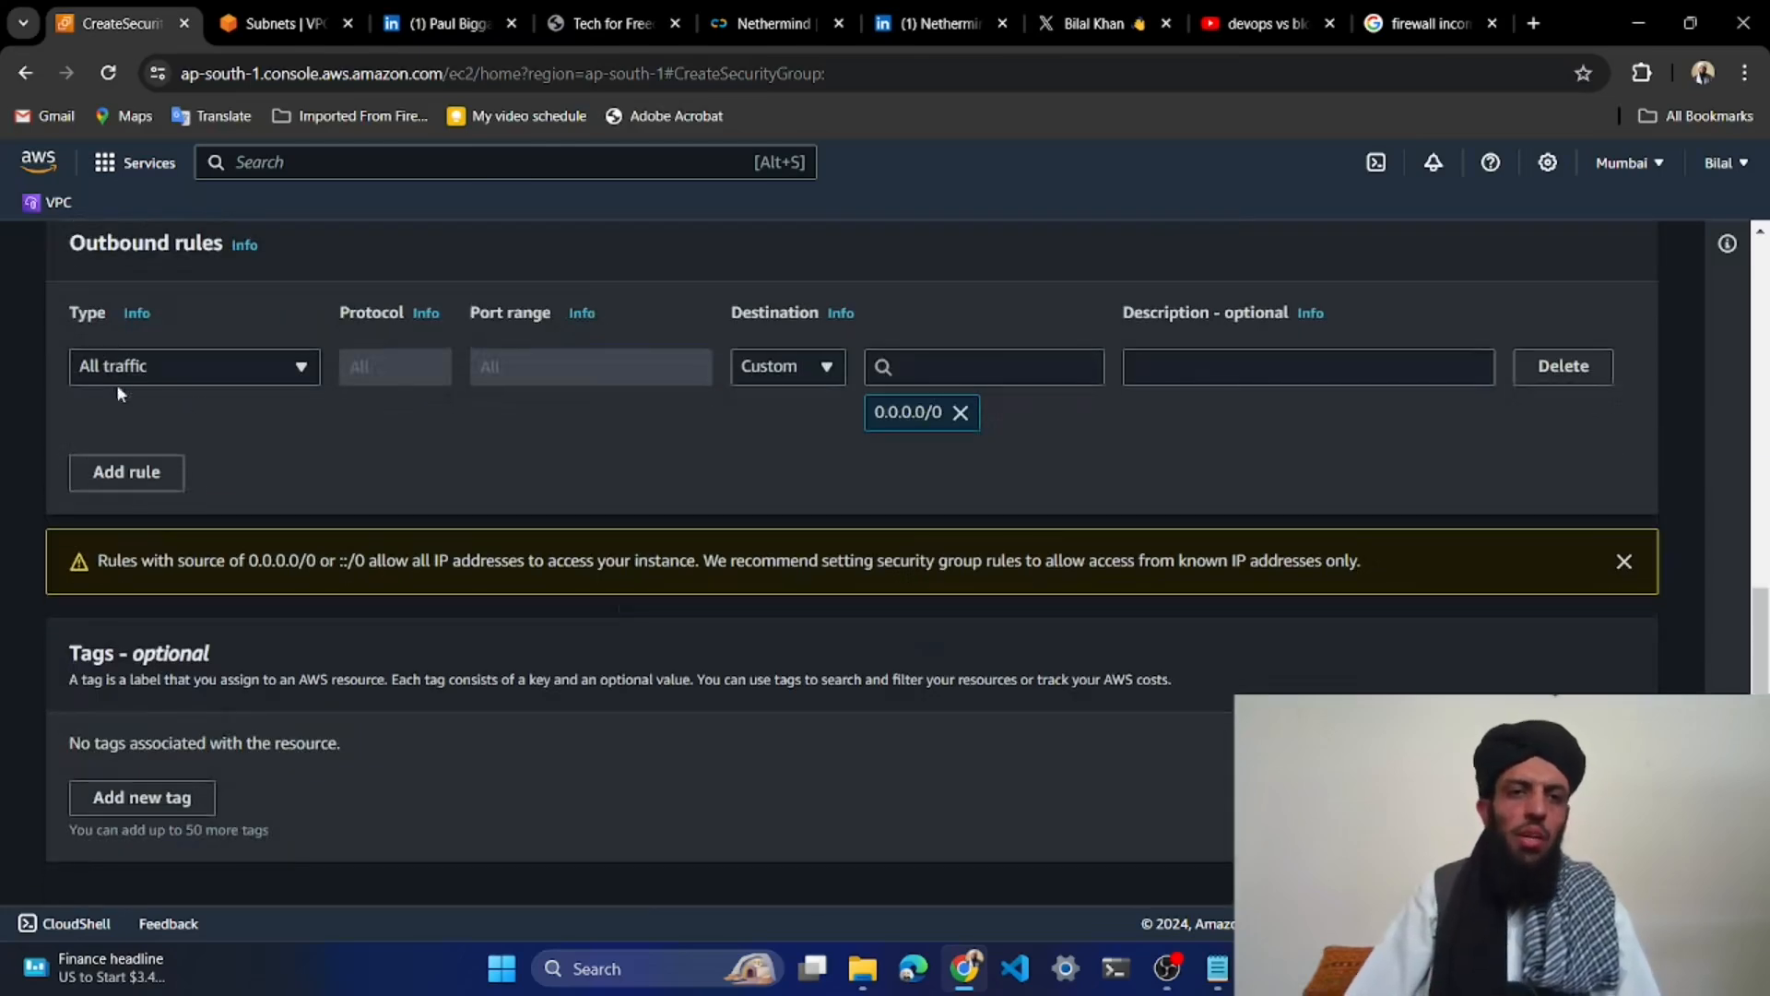
scroll(116, 383, up, 1)
scroll(135, 368, up, 2)
click(134, 372)
scroll(136, 372, up, 3)
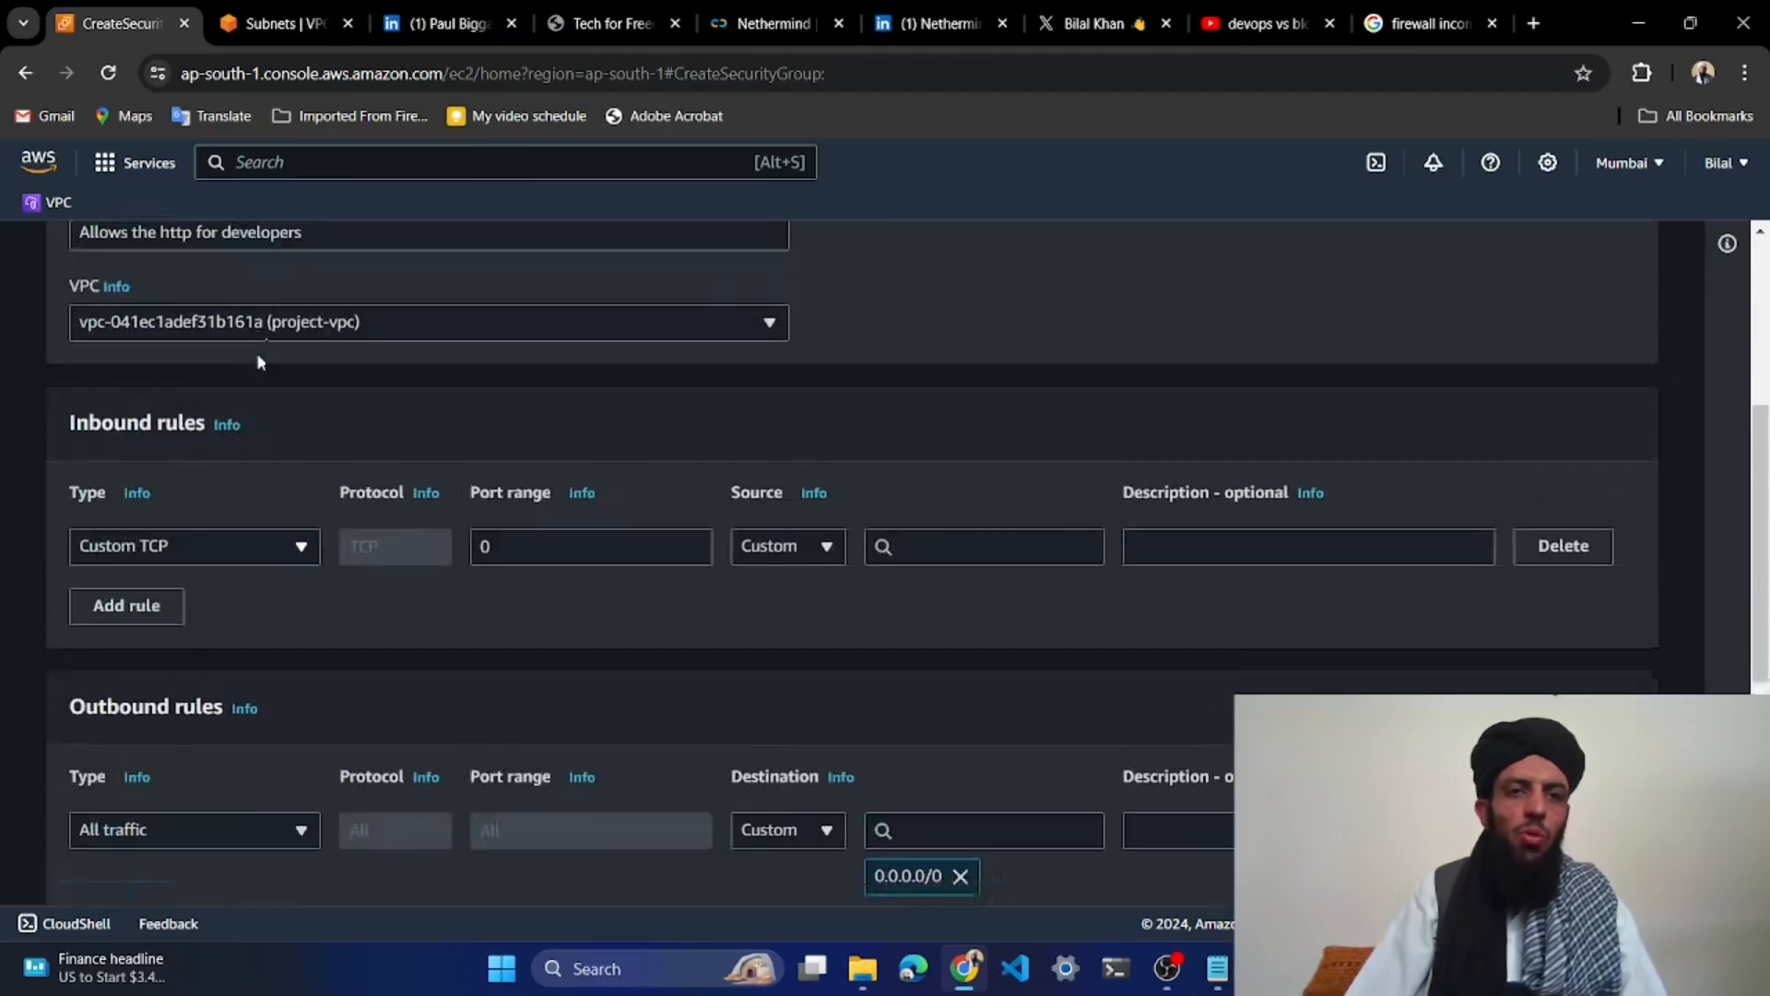
click(190, 557)
scroll(152, 436, down, 3)
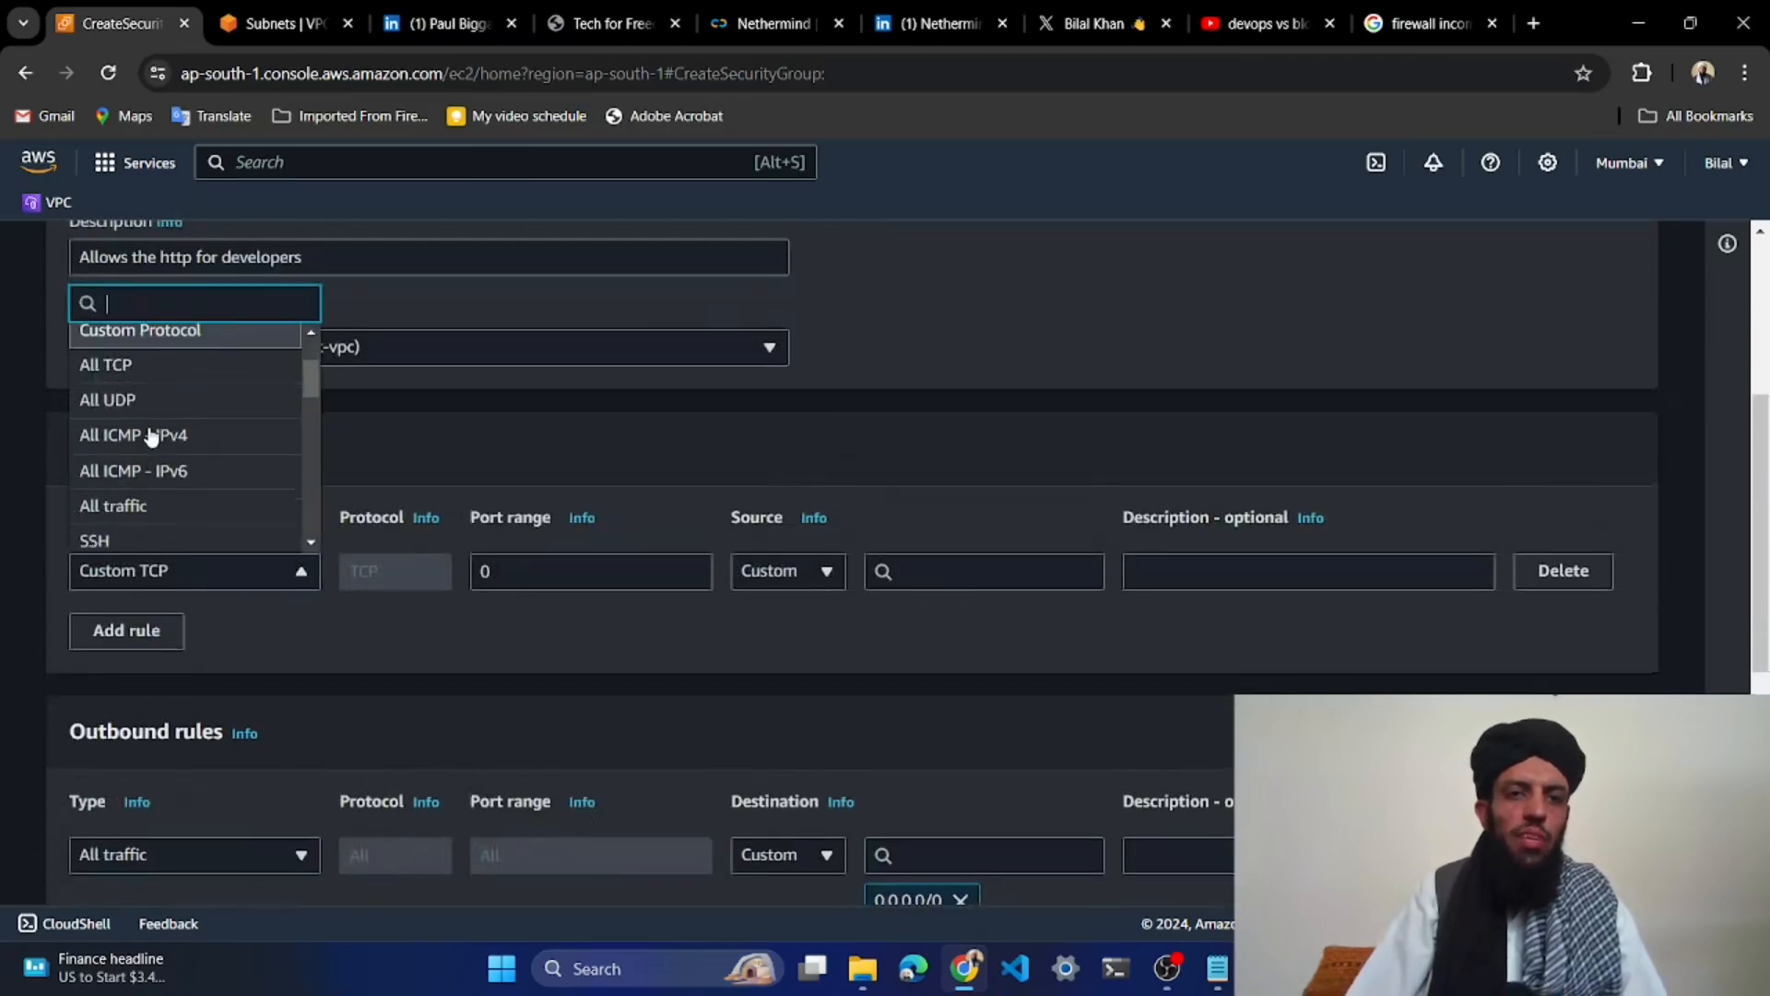
scroll(152, 436, down, 2)
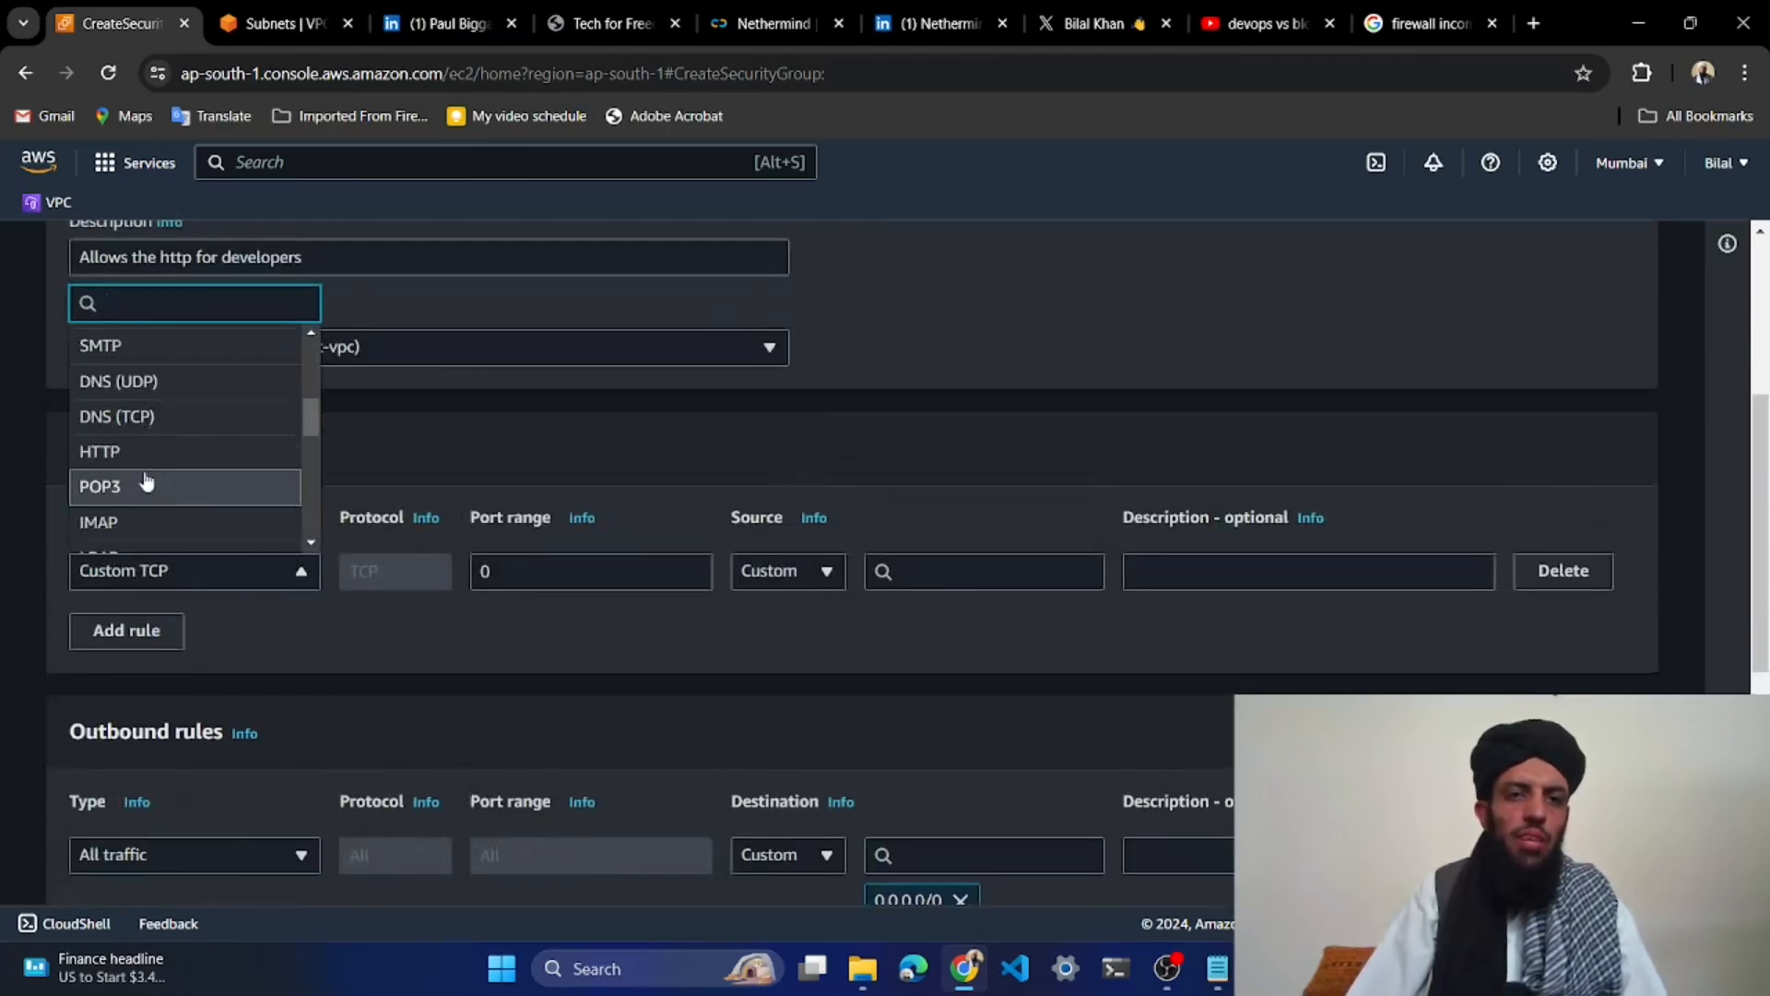
click(154, 447)
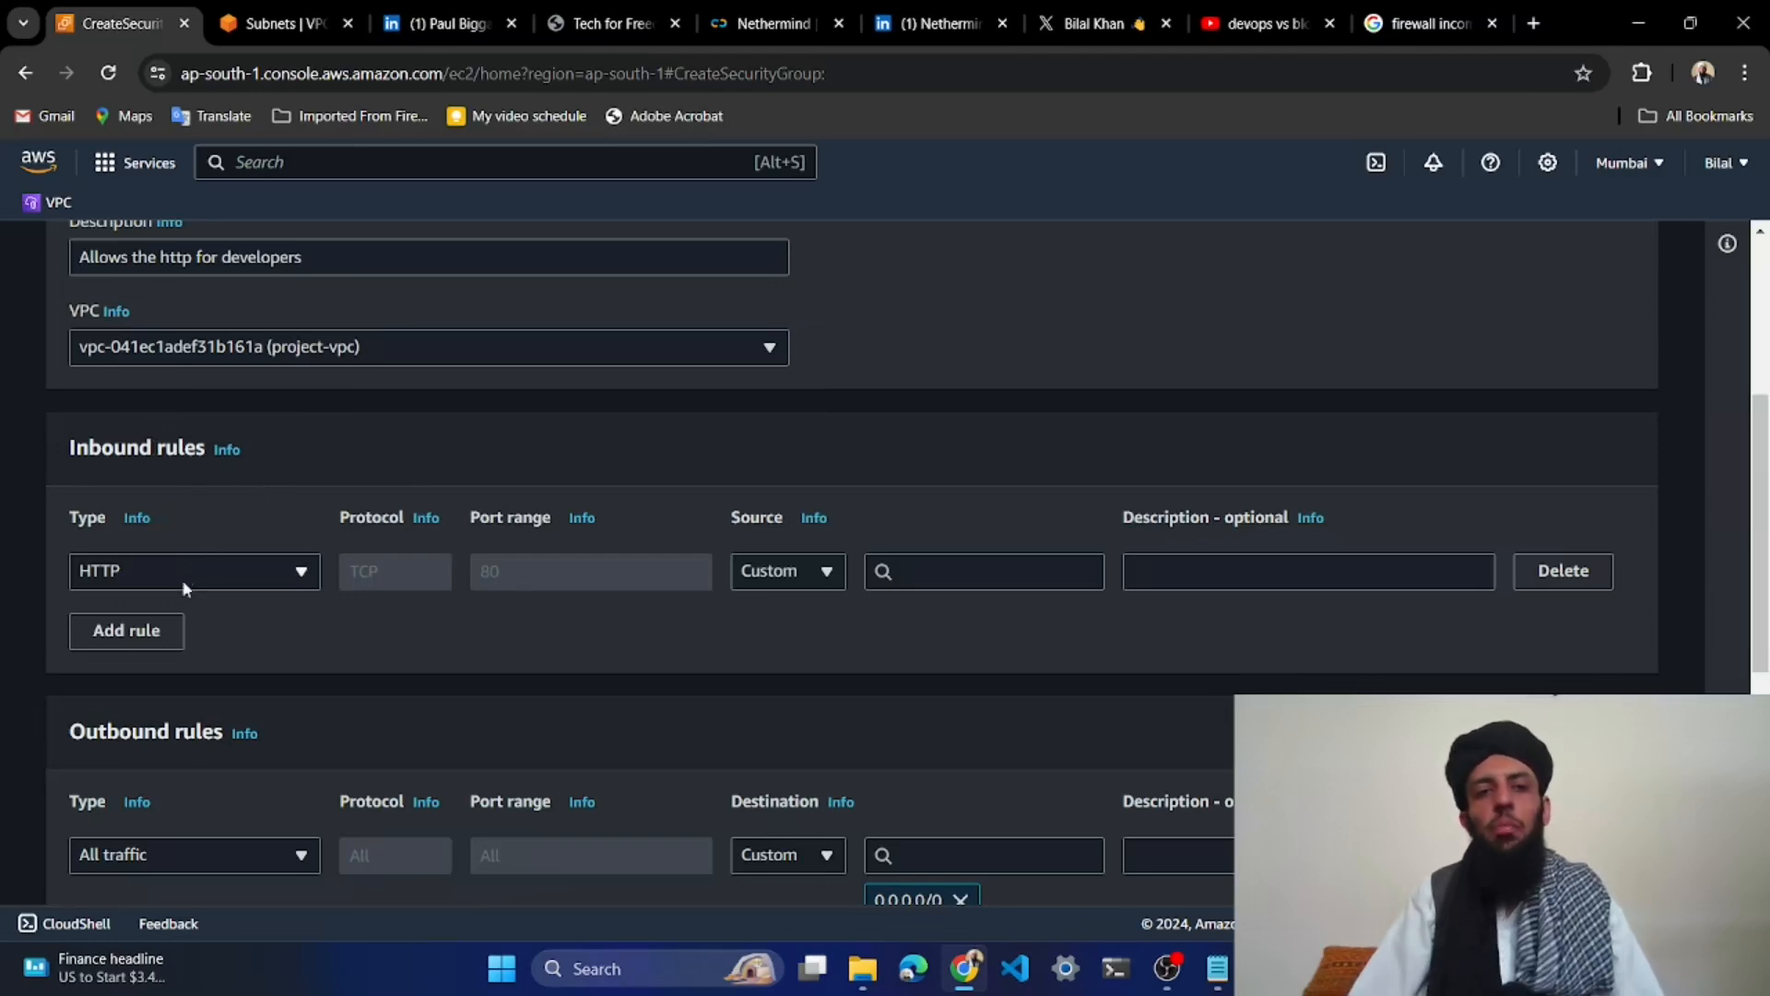
click(169, 632)
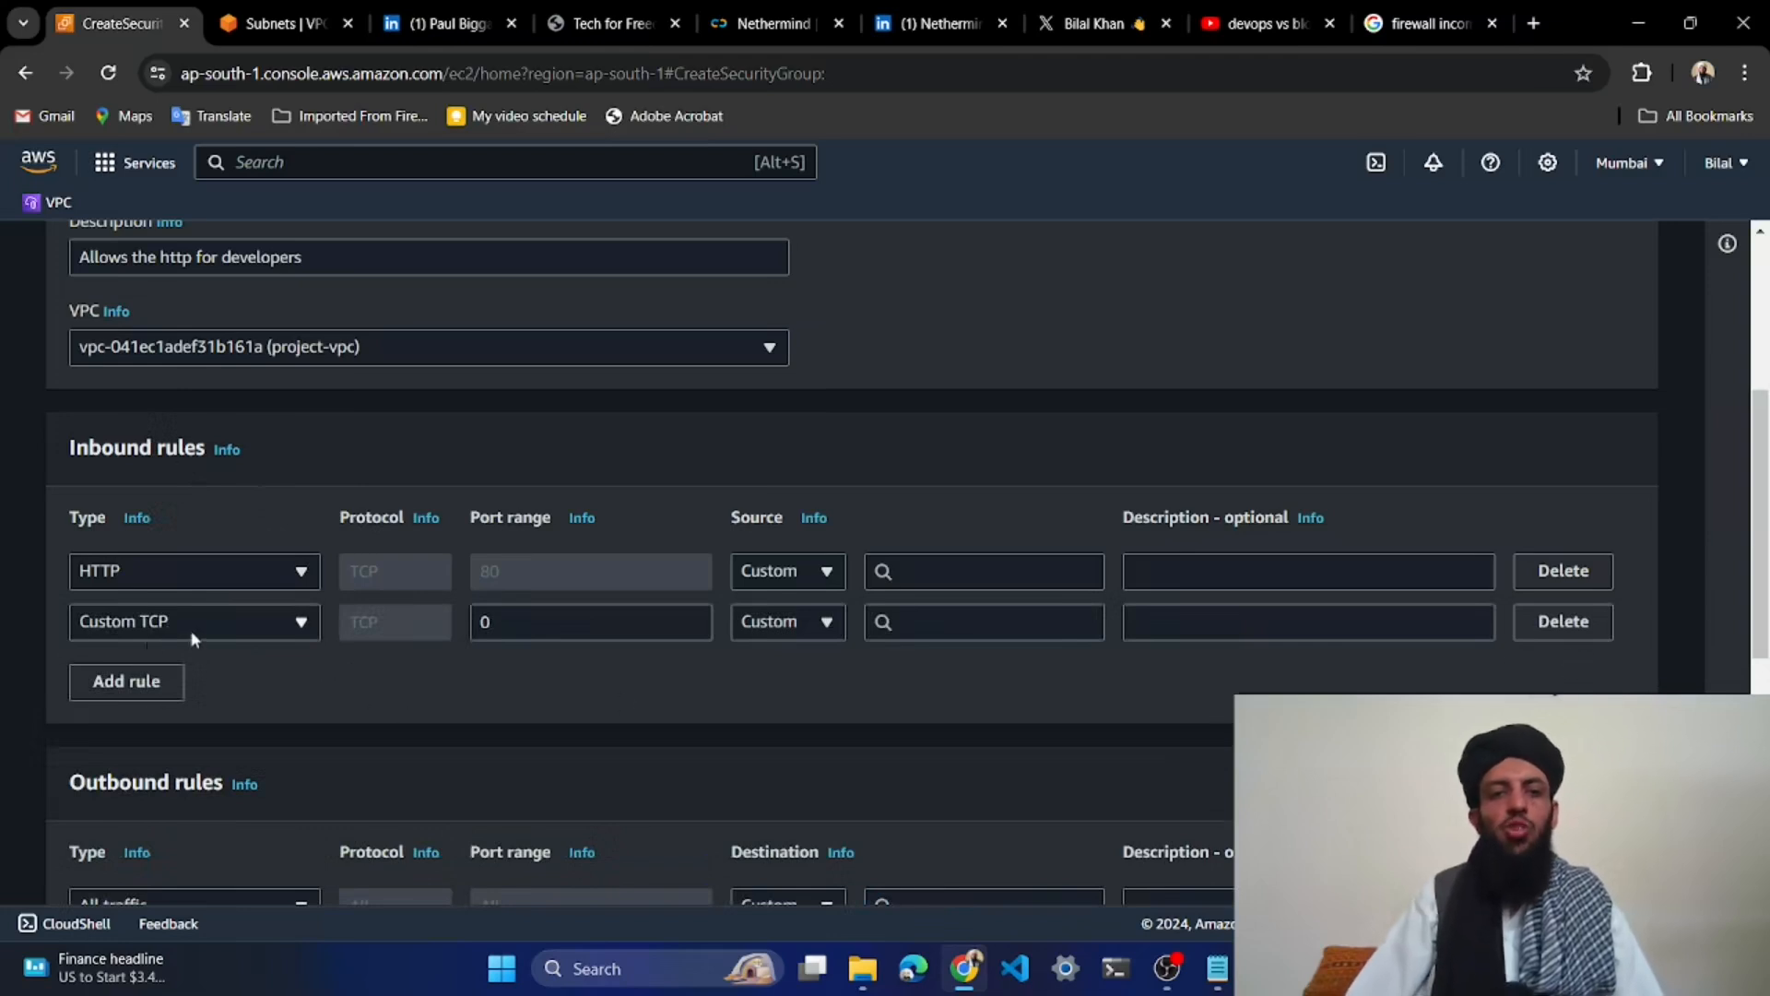
click(1535, 621)
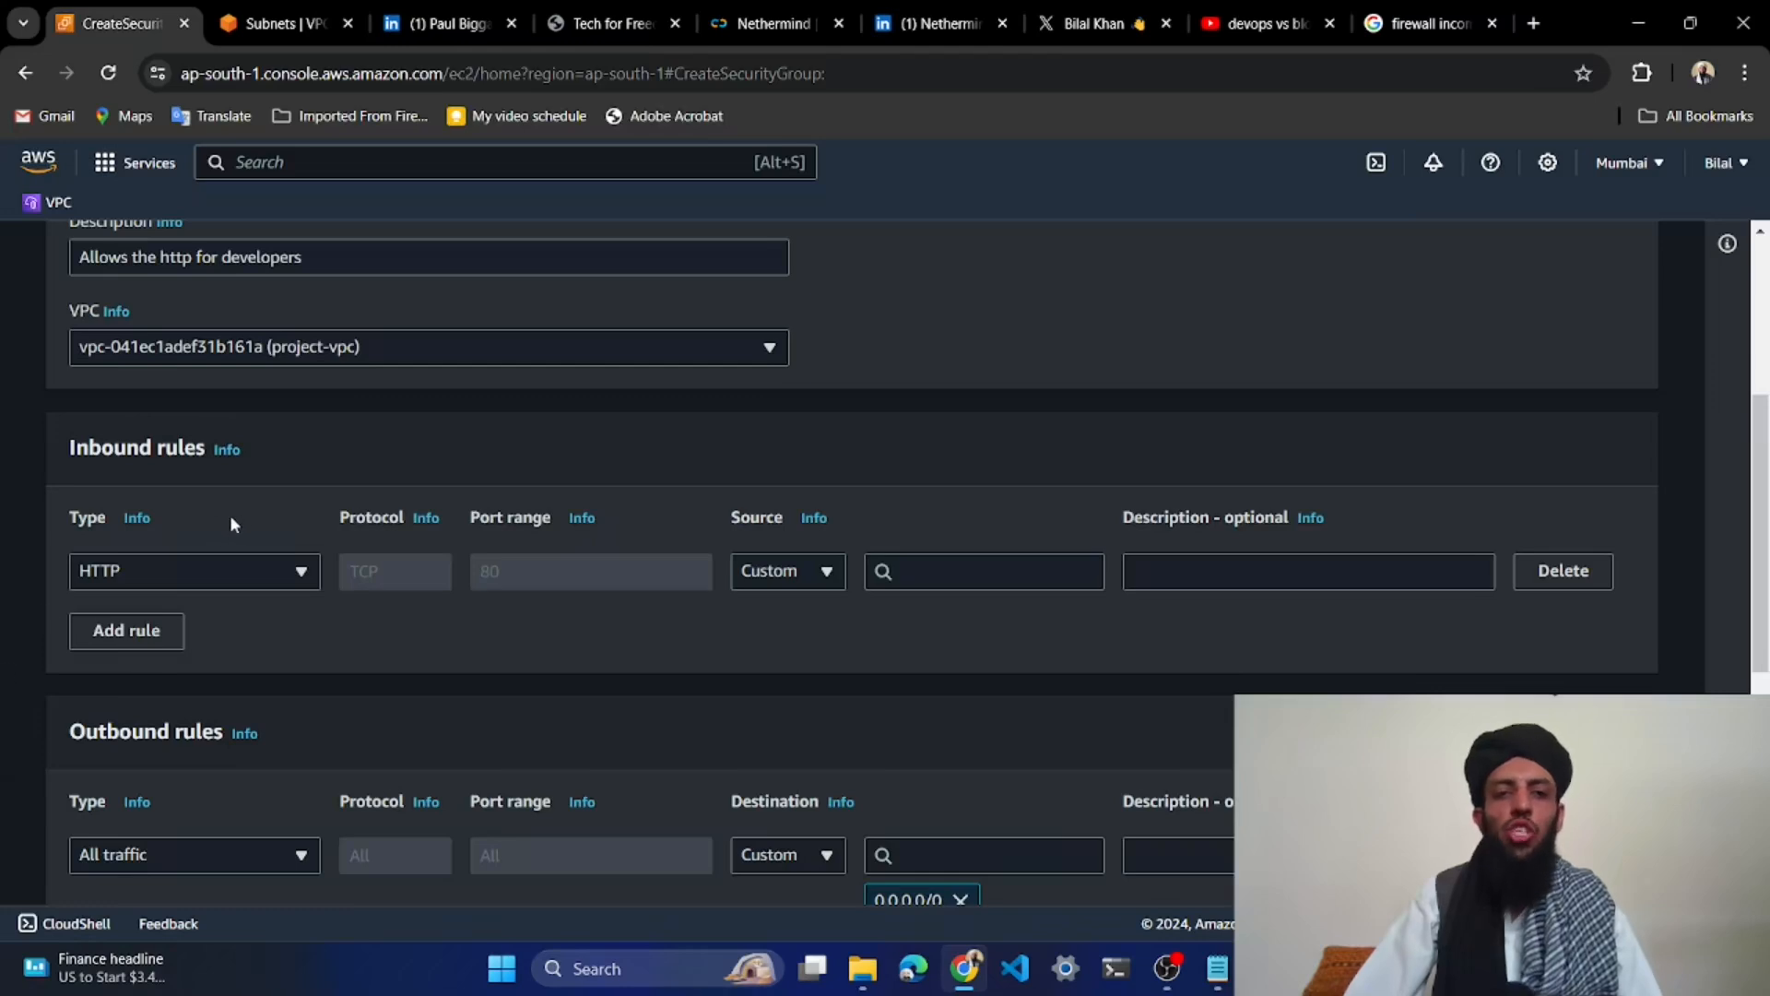
drag(529, 572, 473, 579)
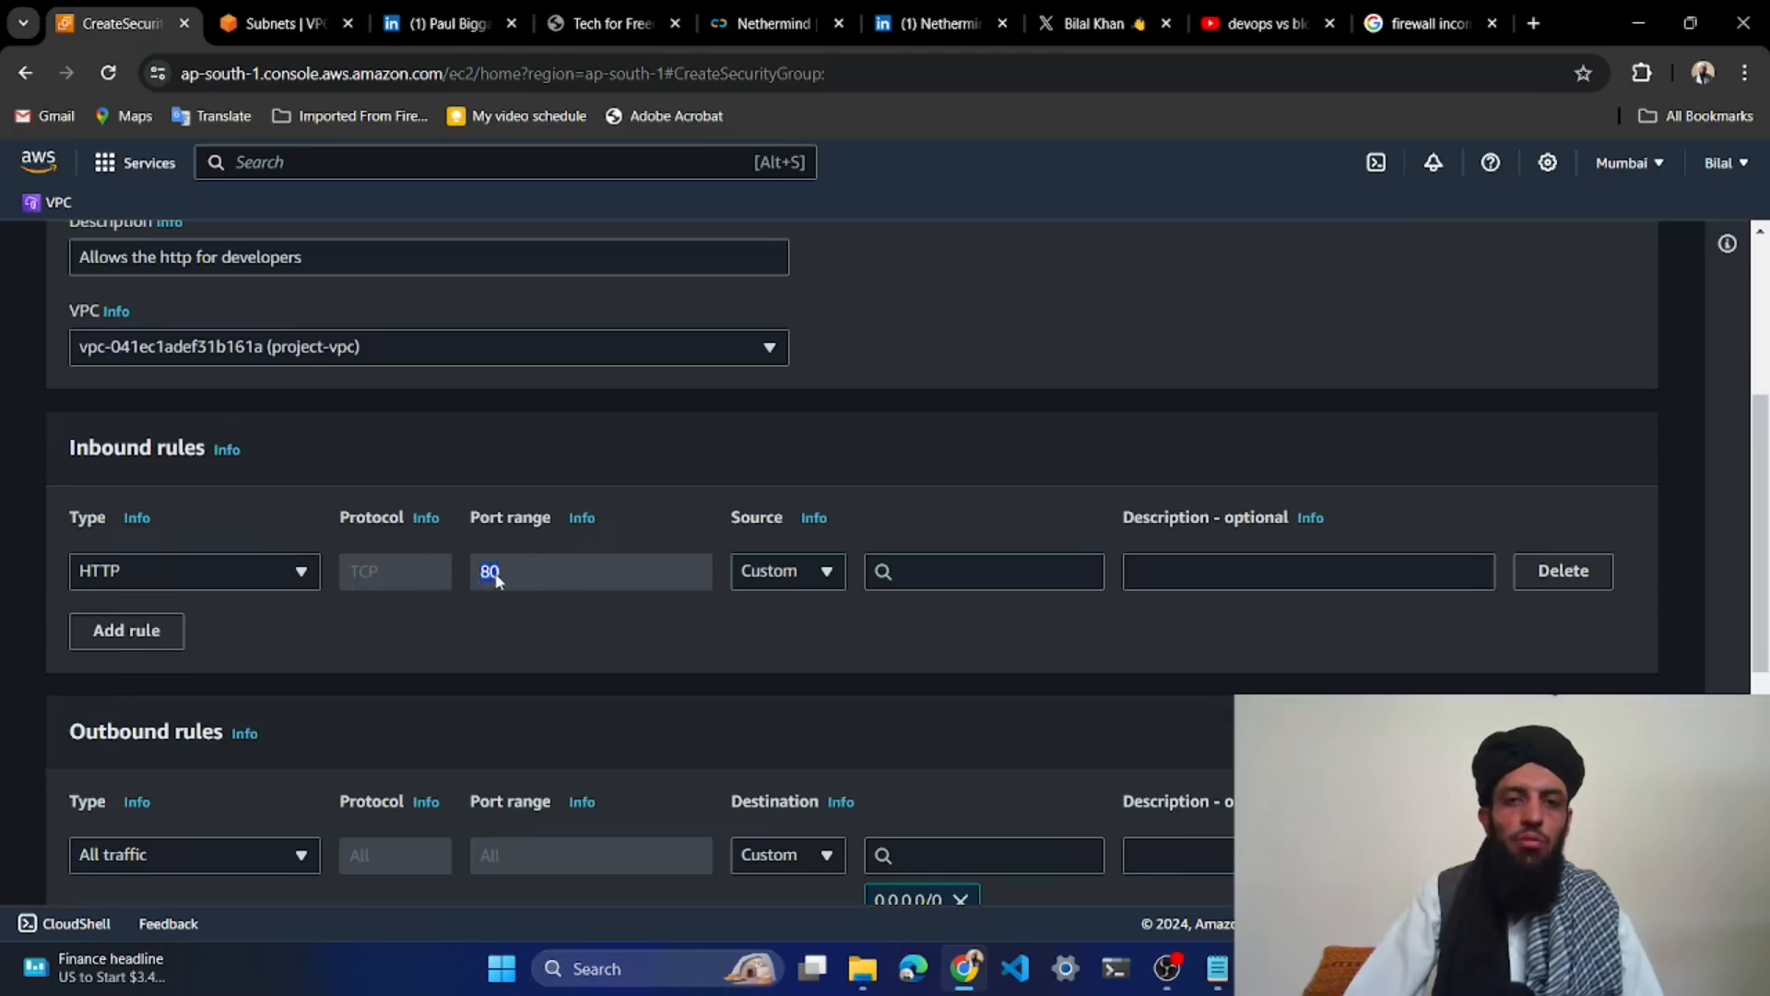
click(502, 572)
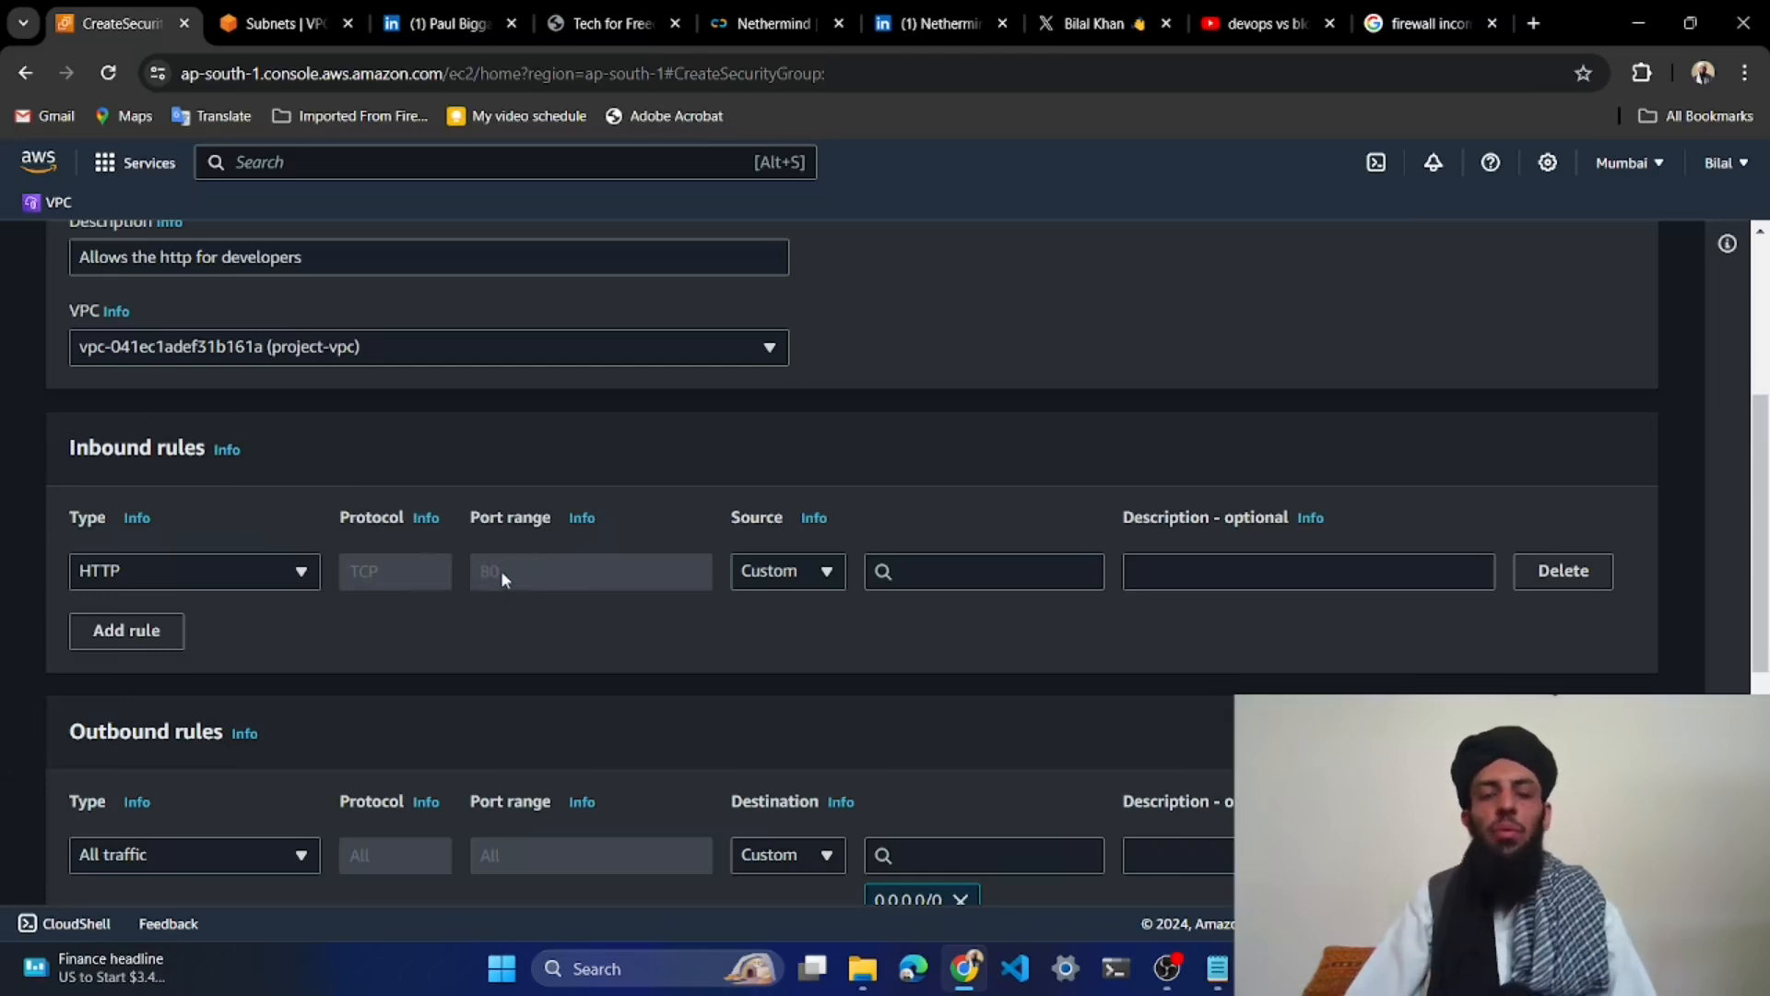
drag(505, 579, 456, 573)
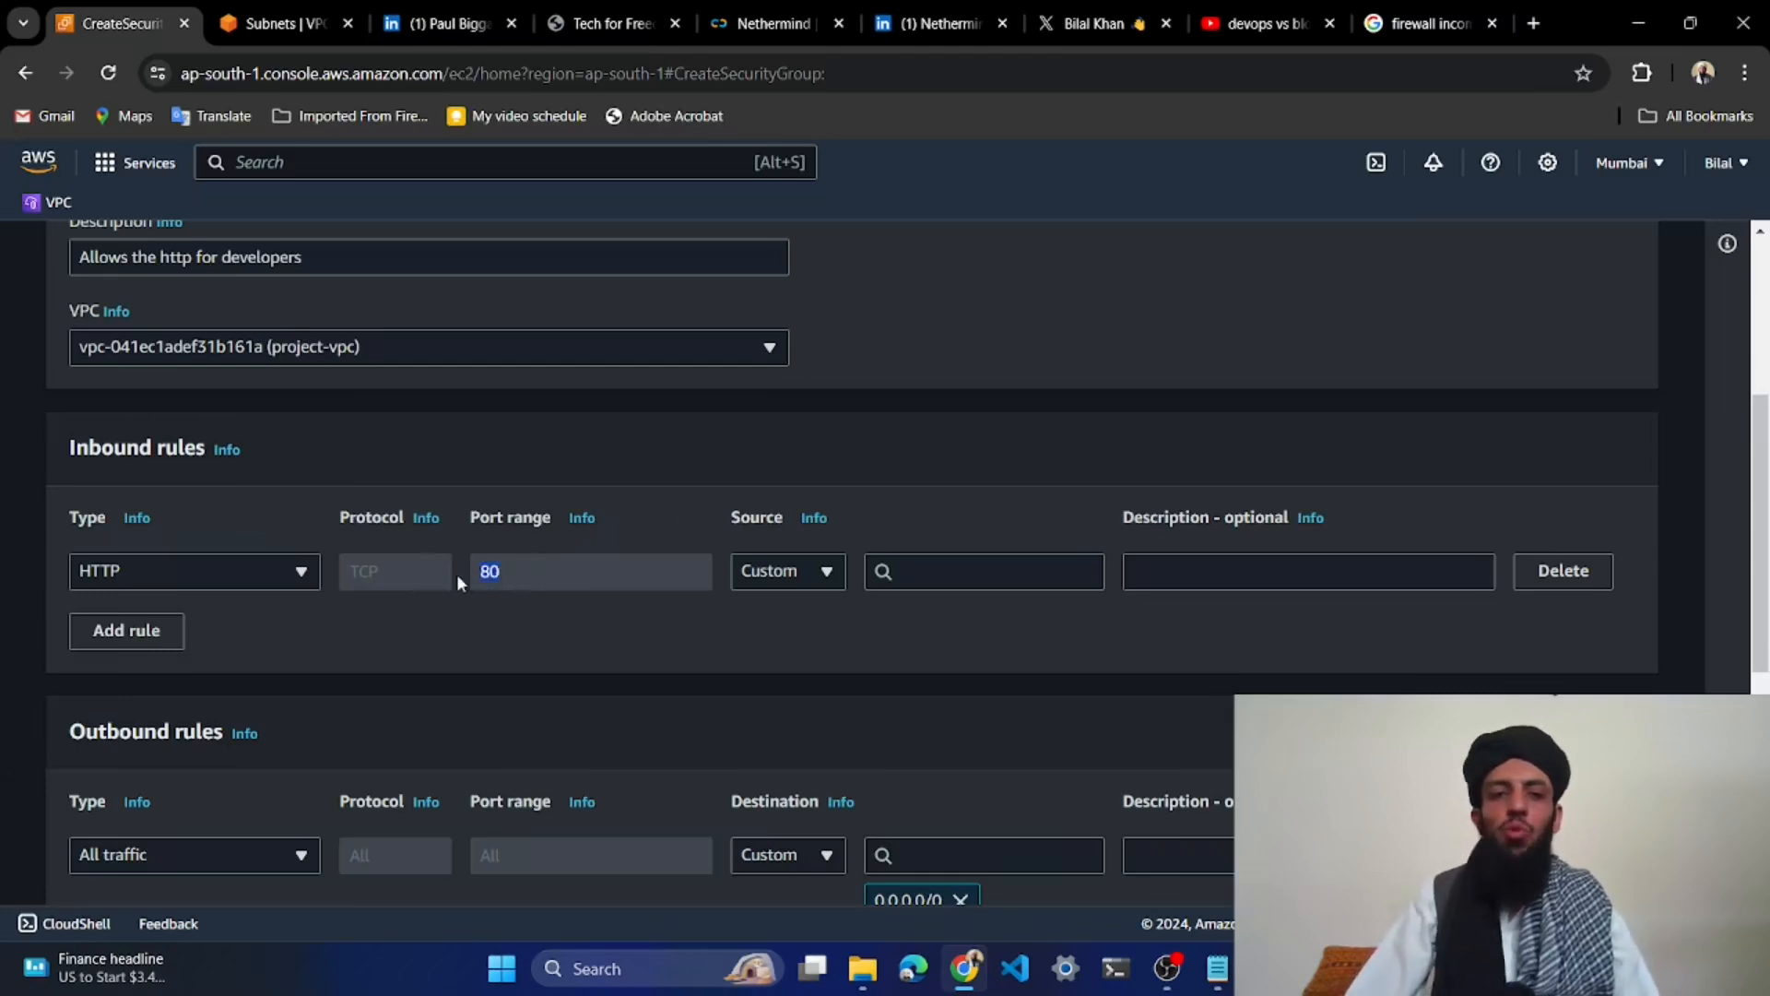
click(517, 573)
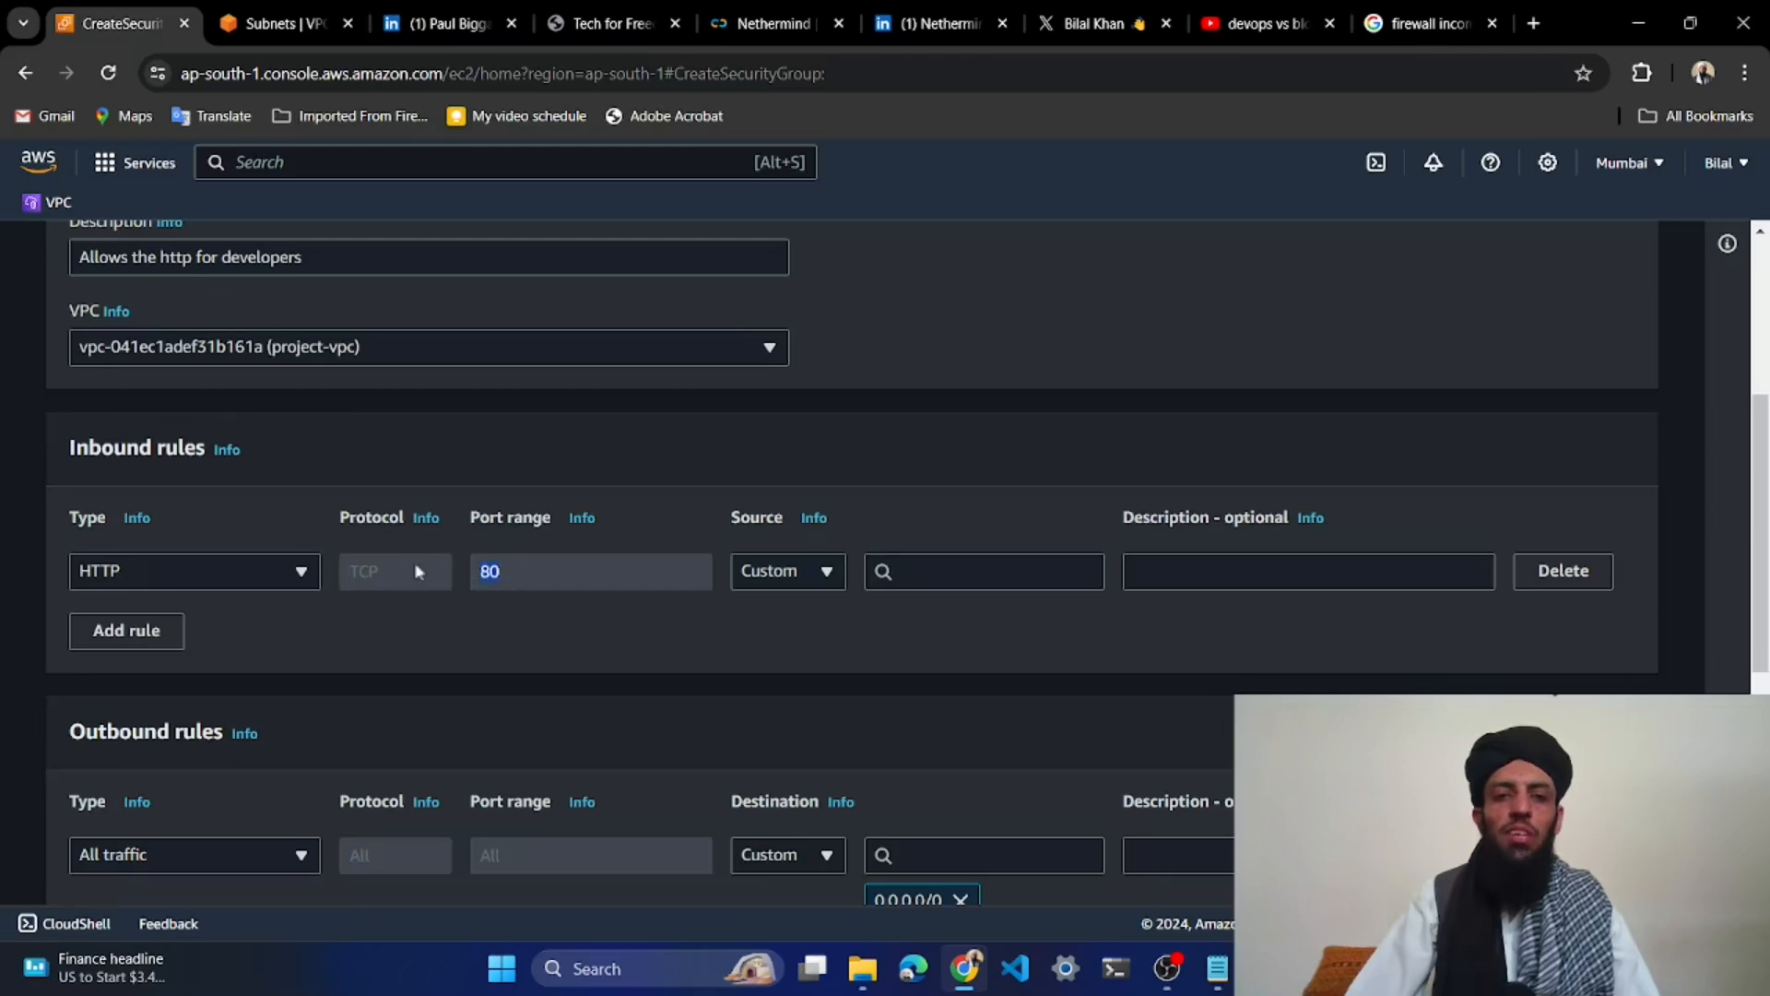
click(482, 554)
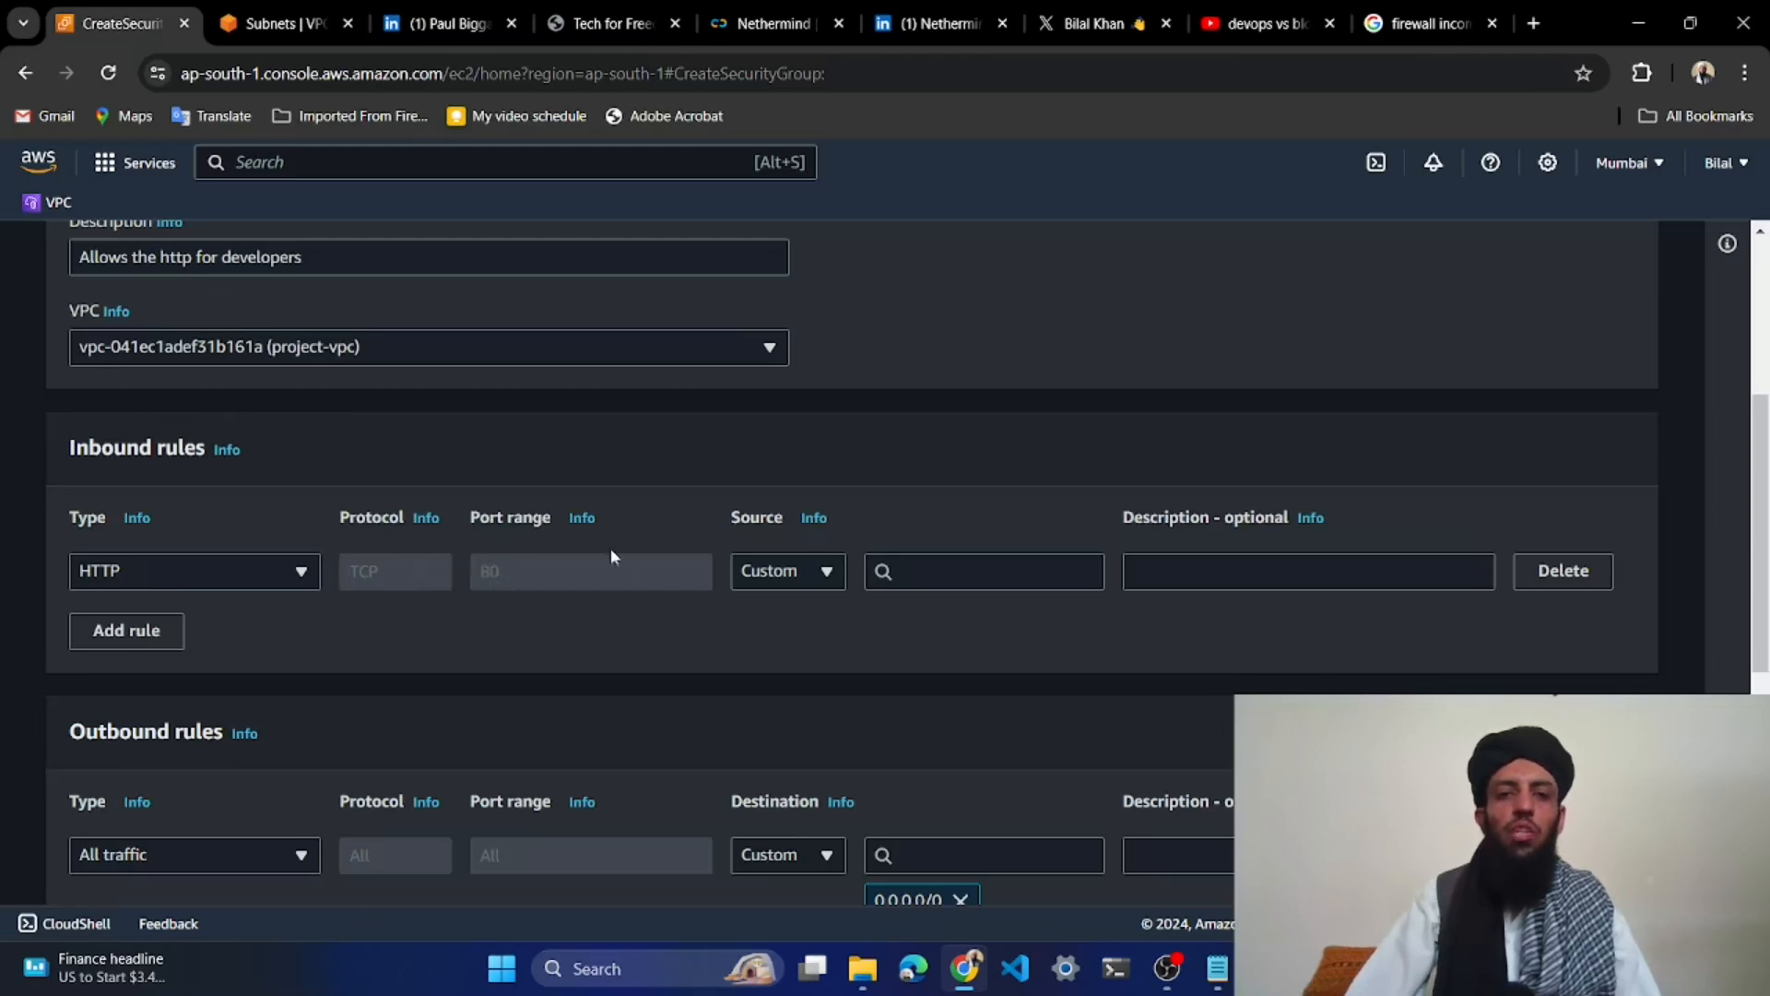
Set the HTTP rule's source to Anywhere-IPv4 and add a second inbound rule of type HTTP
click(800, 573)
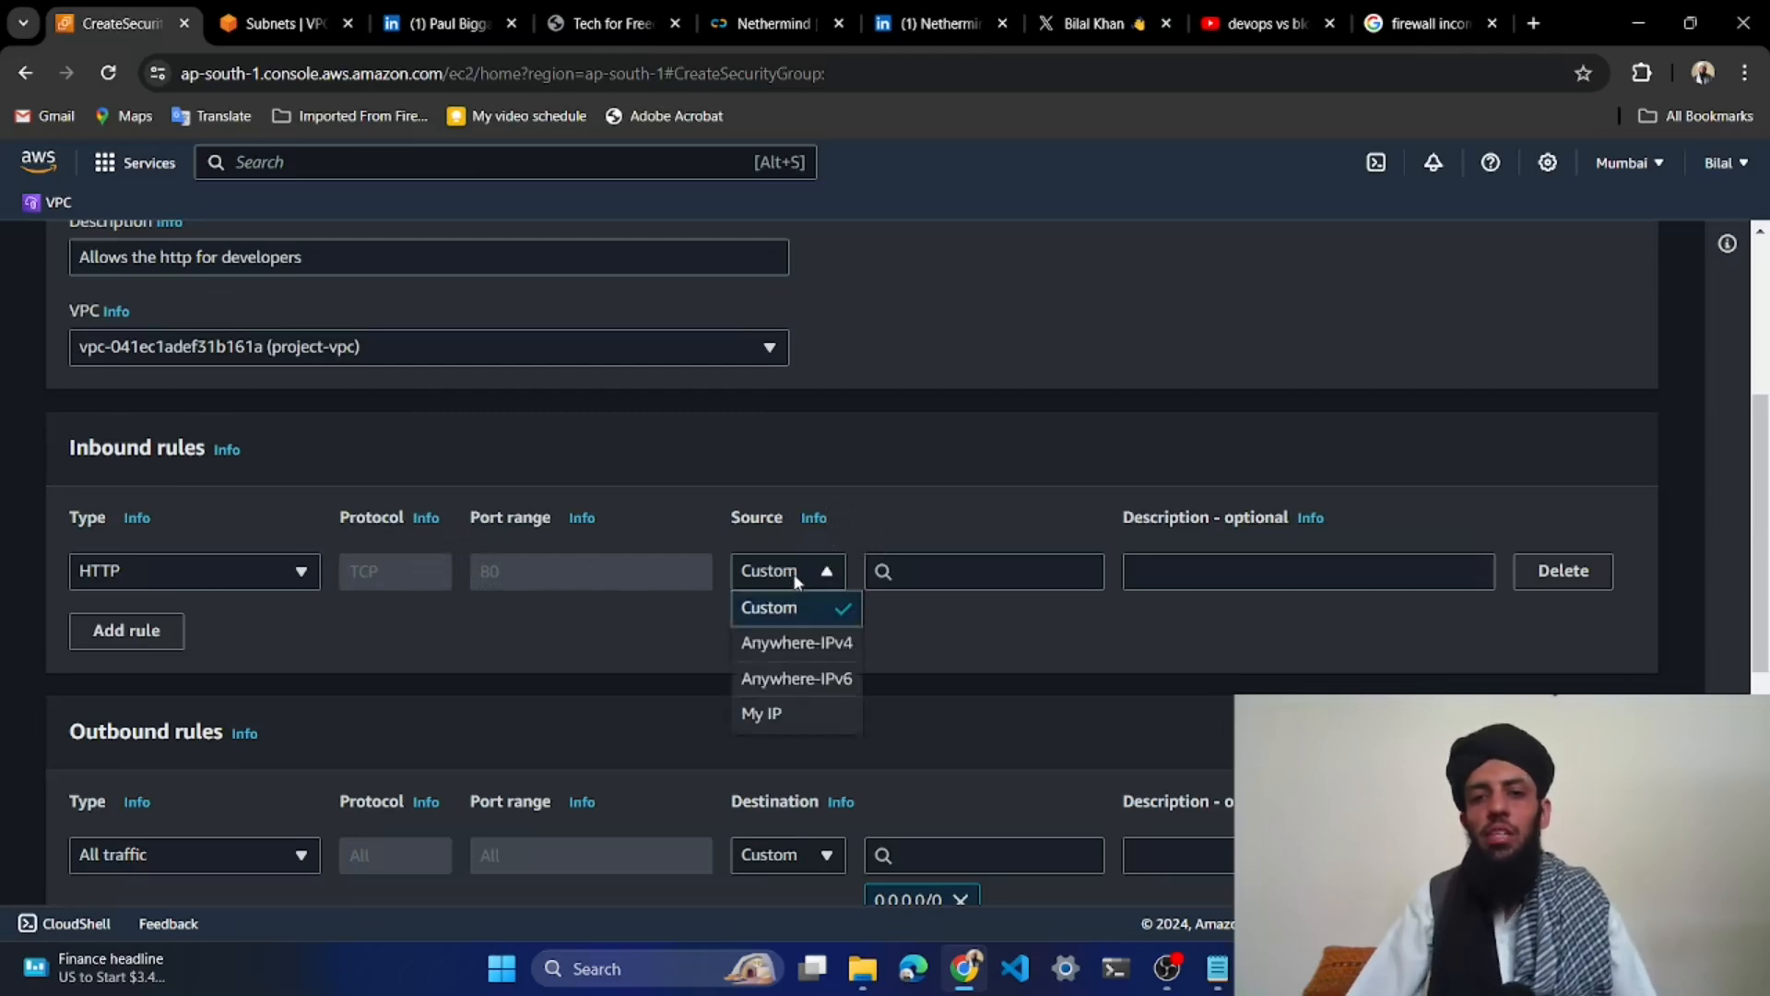
click(829, 660)
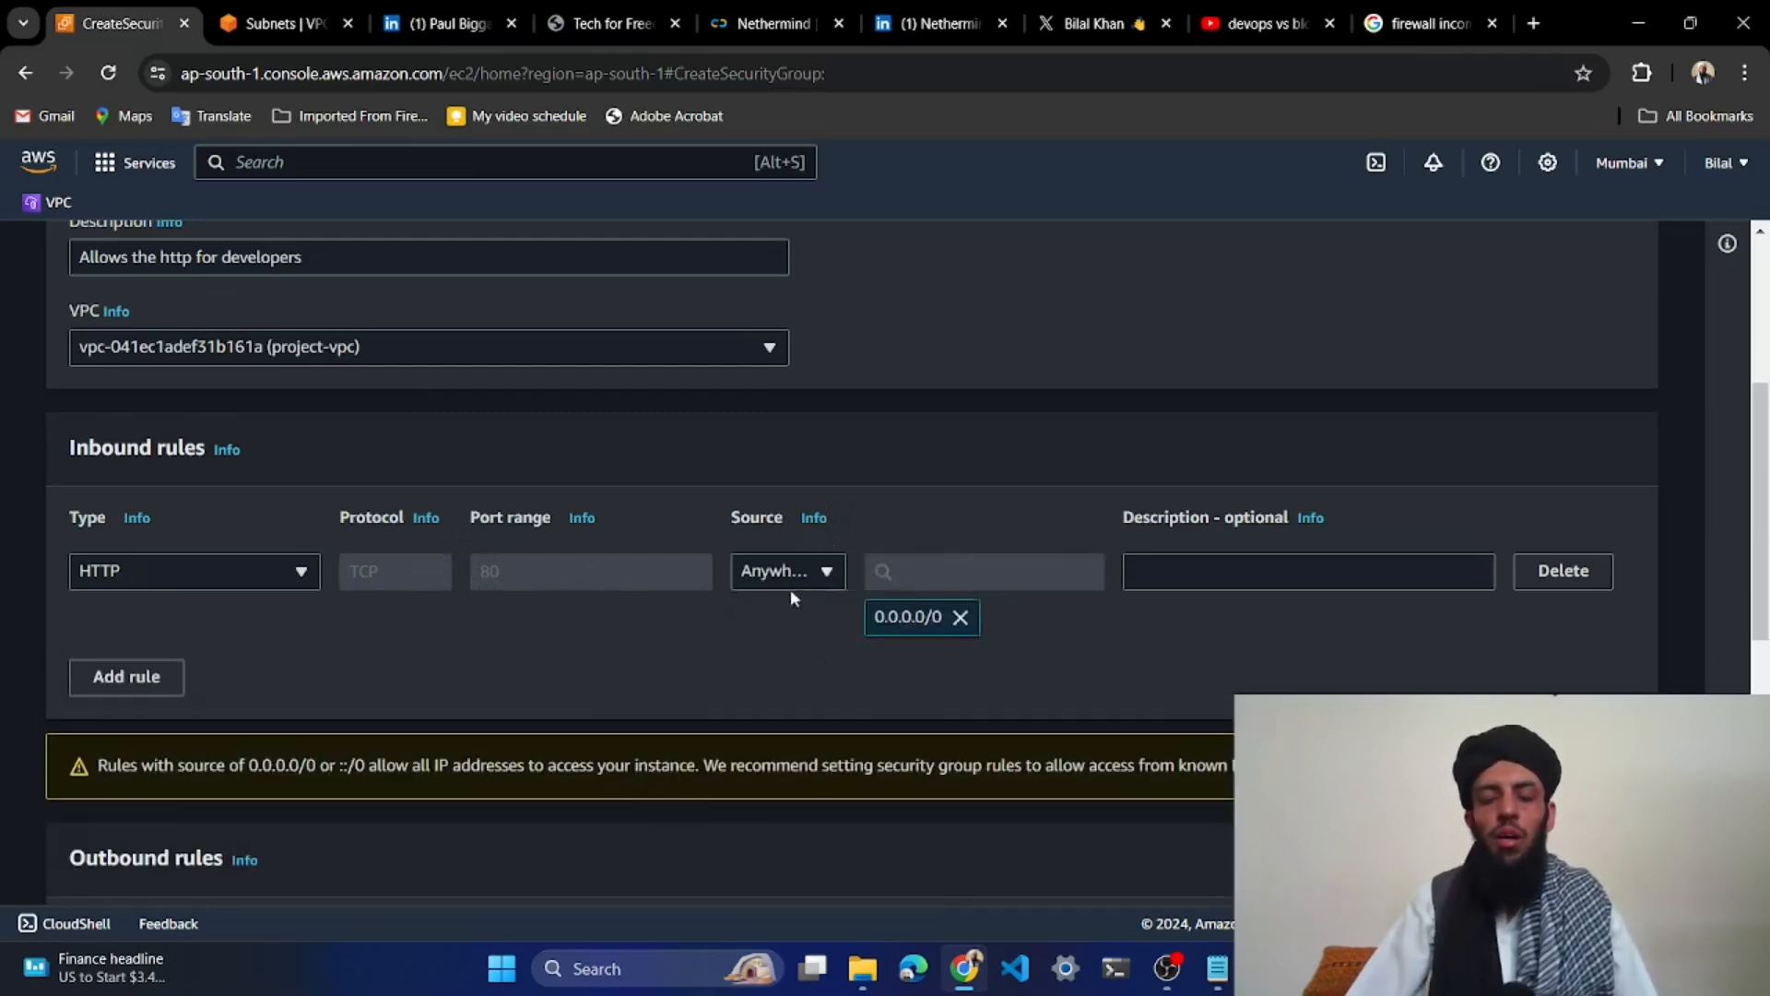
click(138, 677)
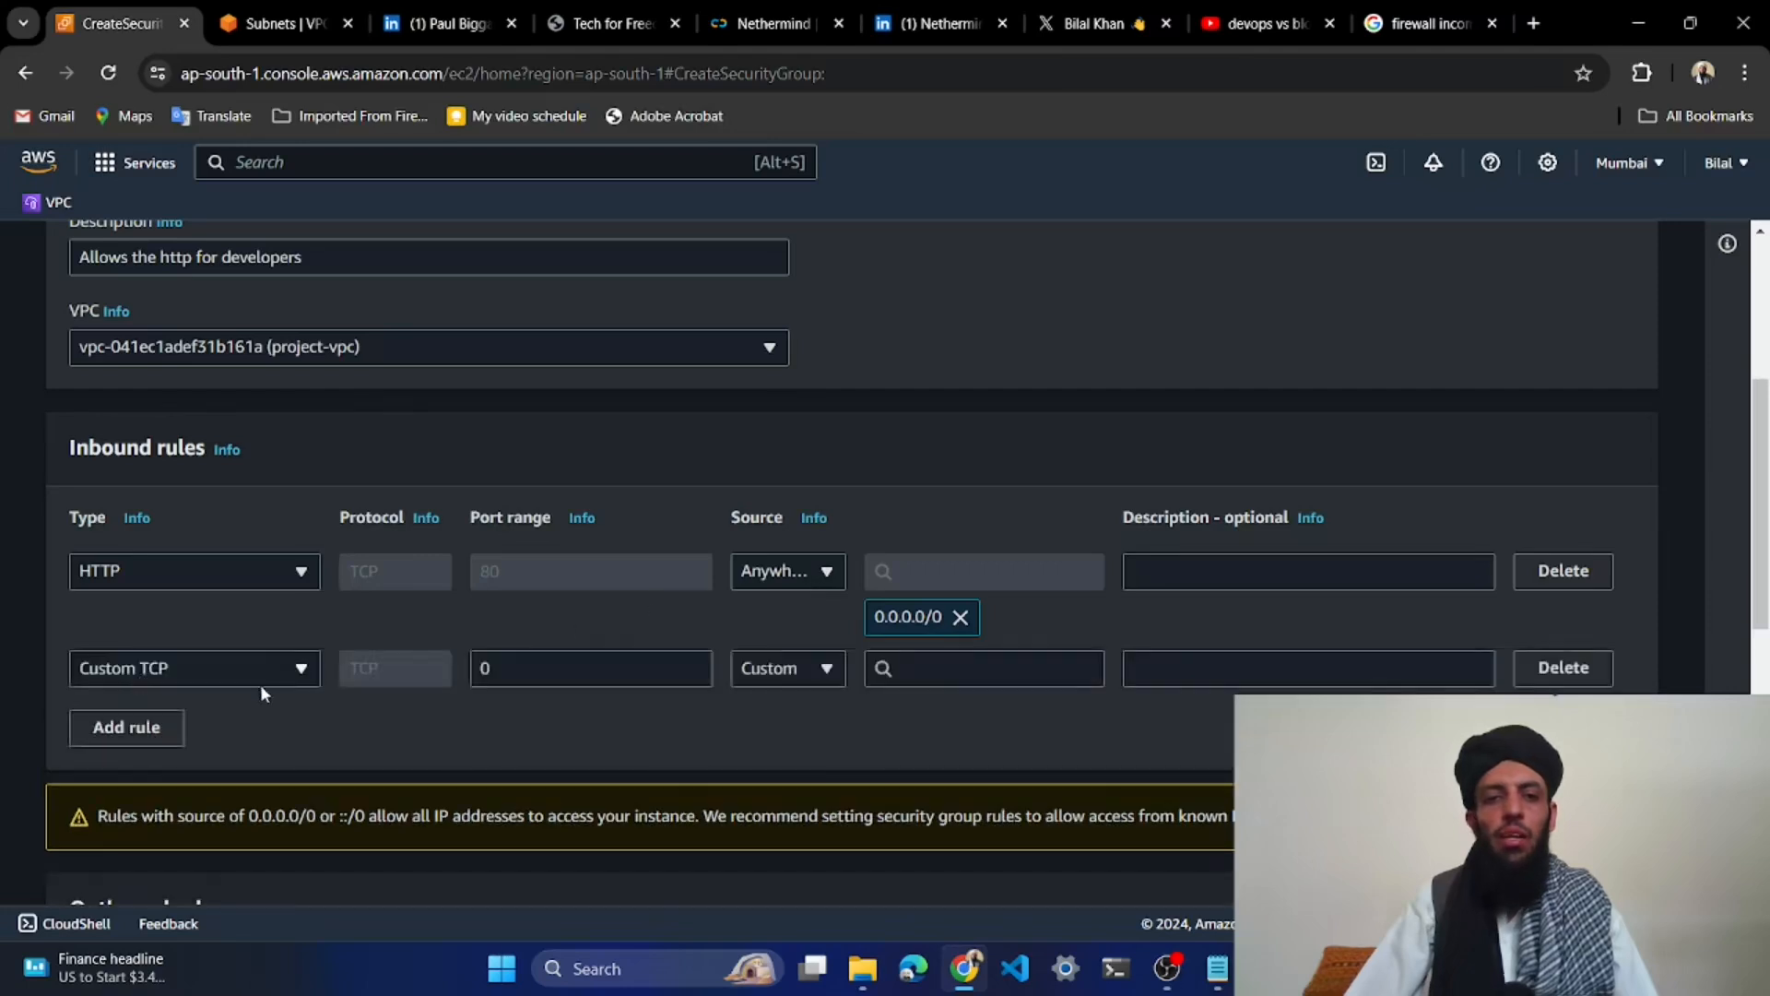
click(251, 662)
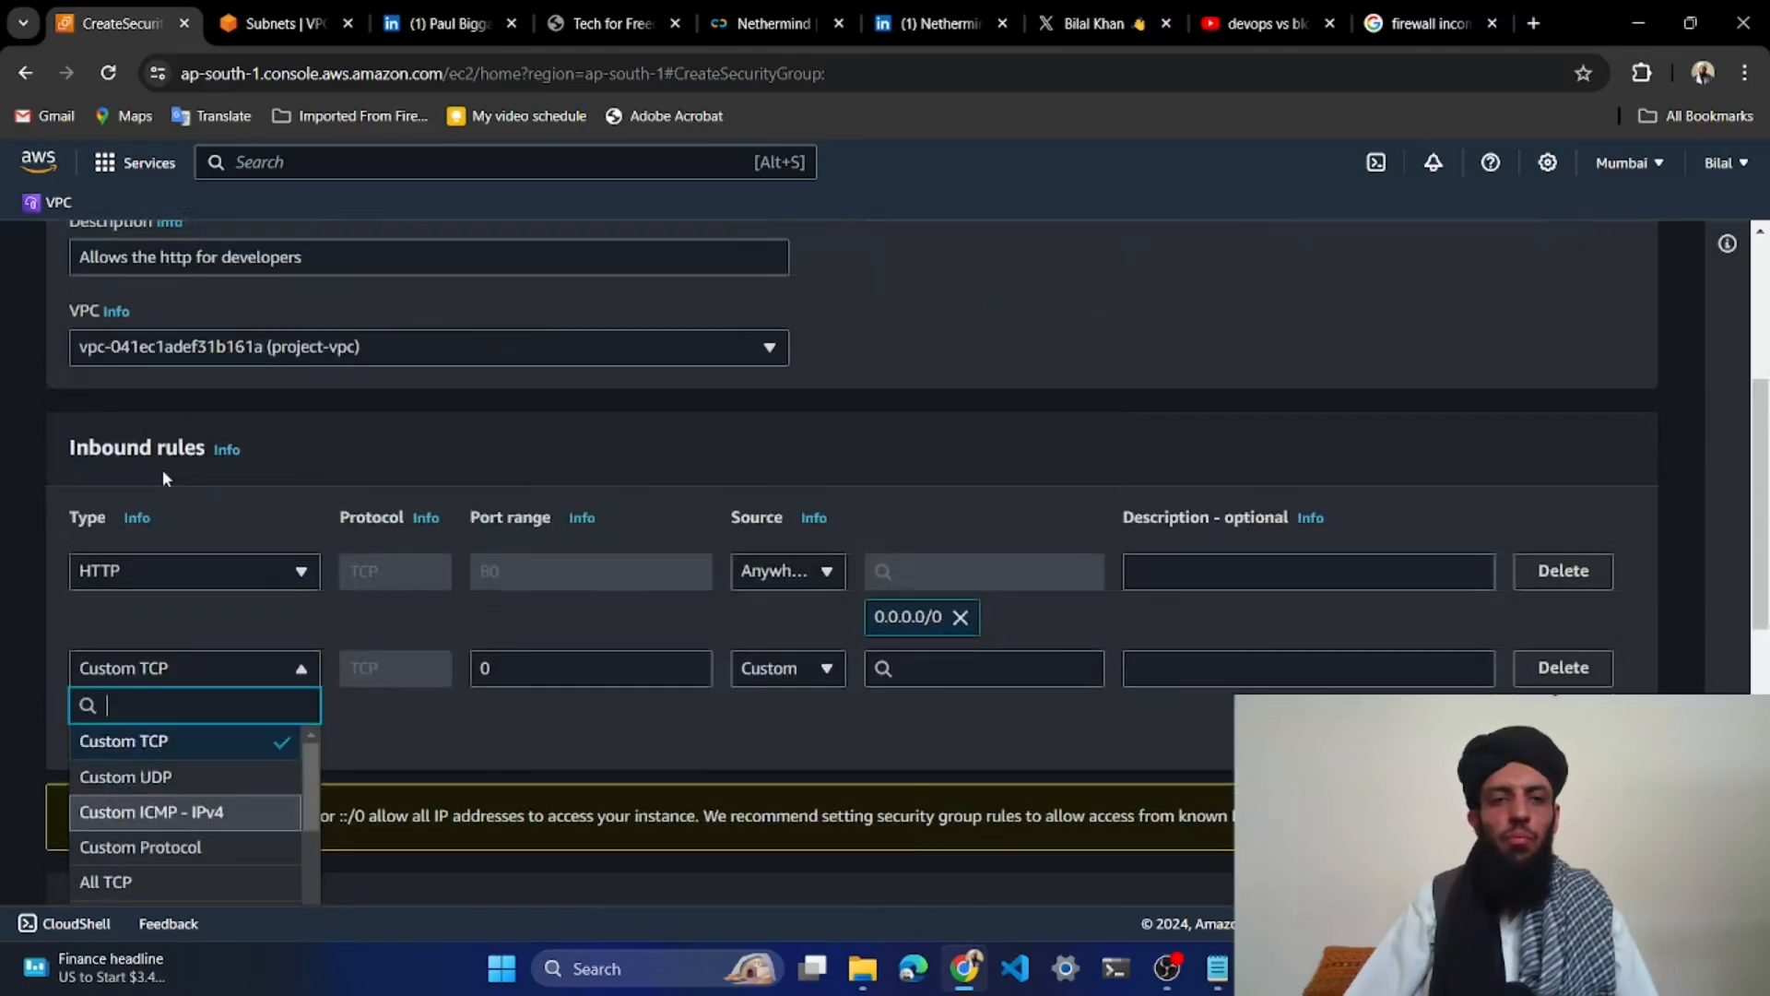
scroll(207, 806, down, 4)
scroll(175, 793, up, 1)
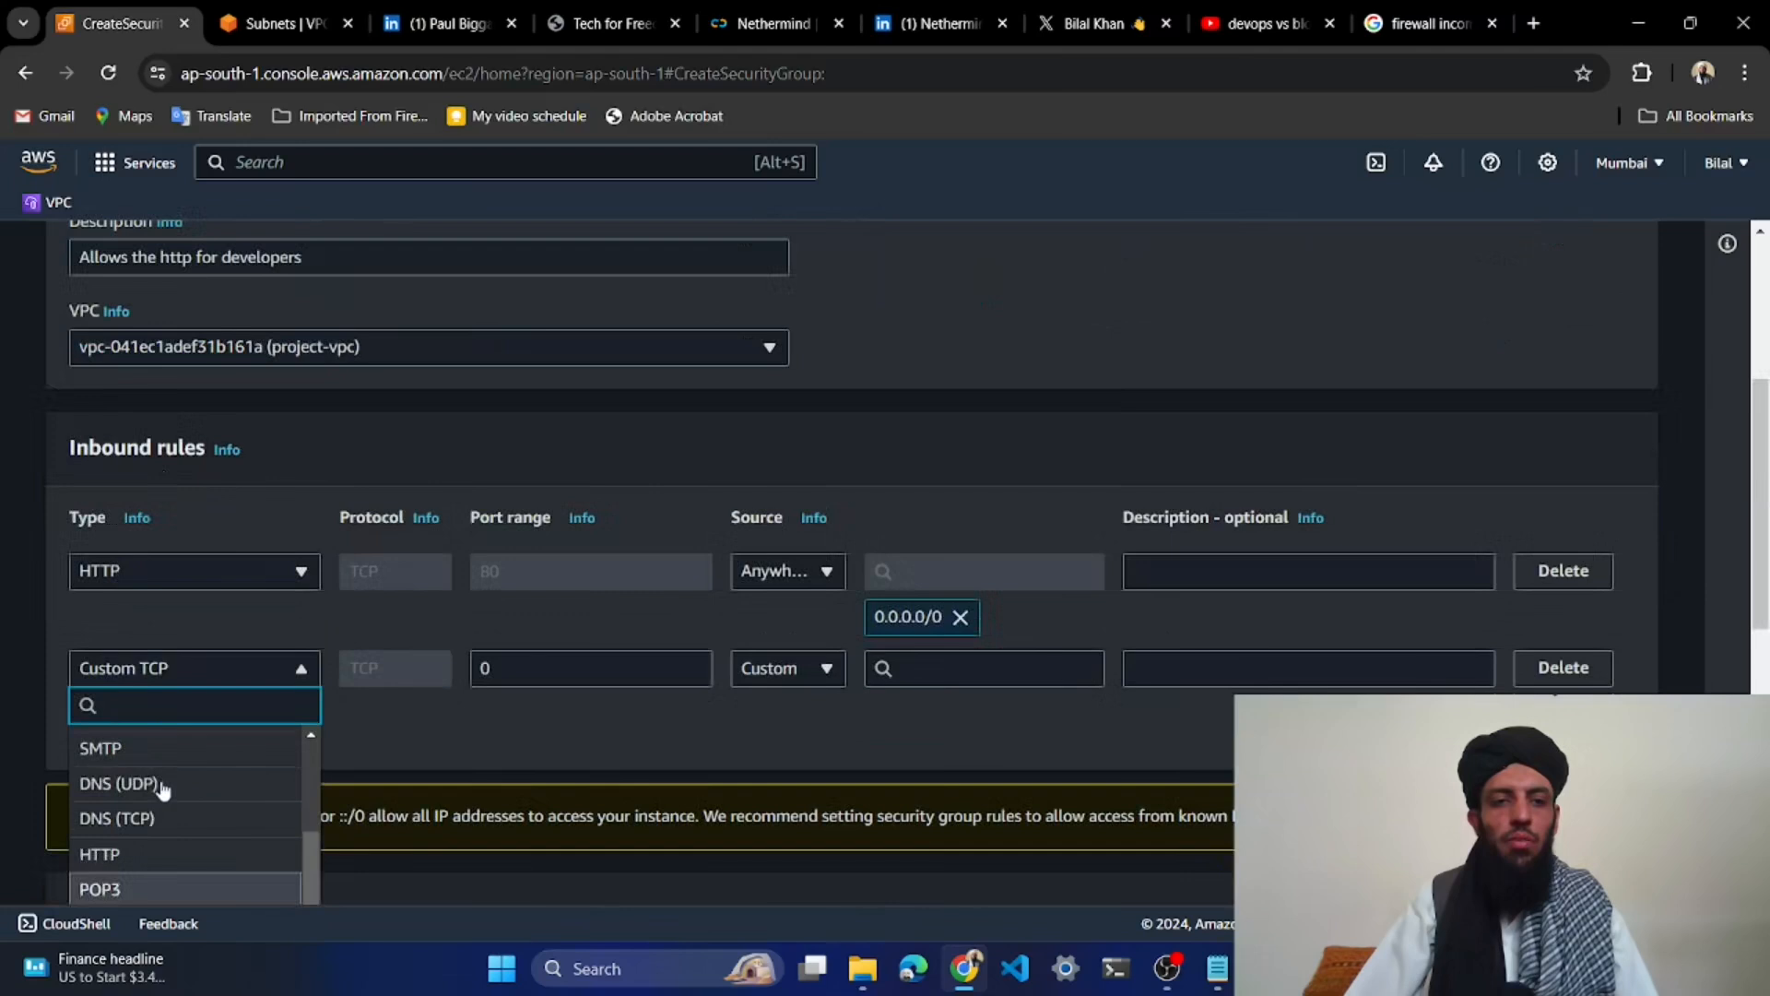
click(120, 857)
Set the second HTTP rule's source to Anywhere-IPv6
click(889, 666)
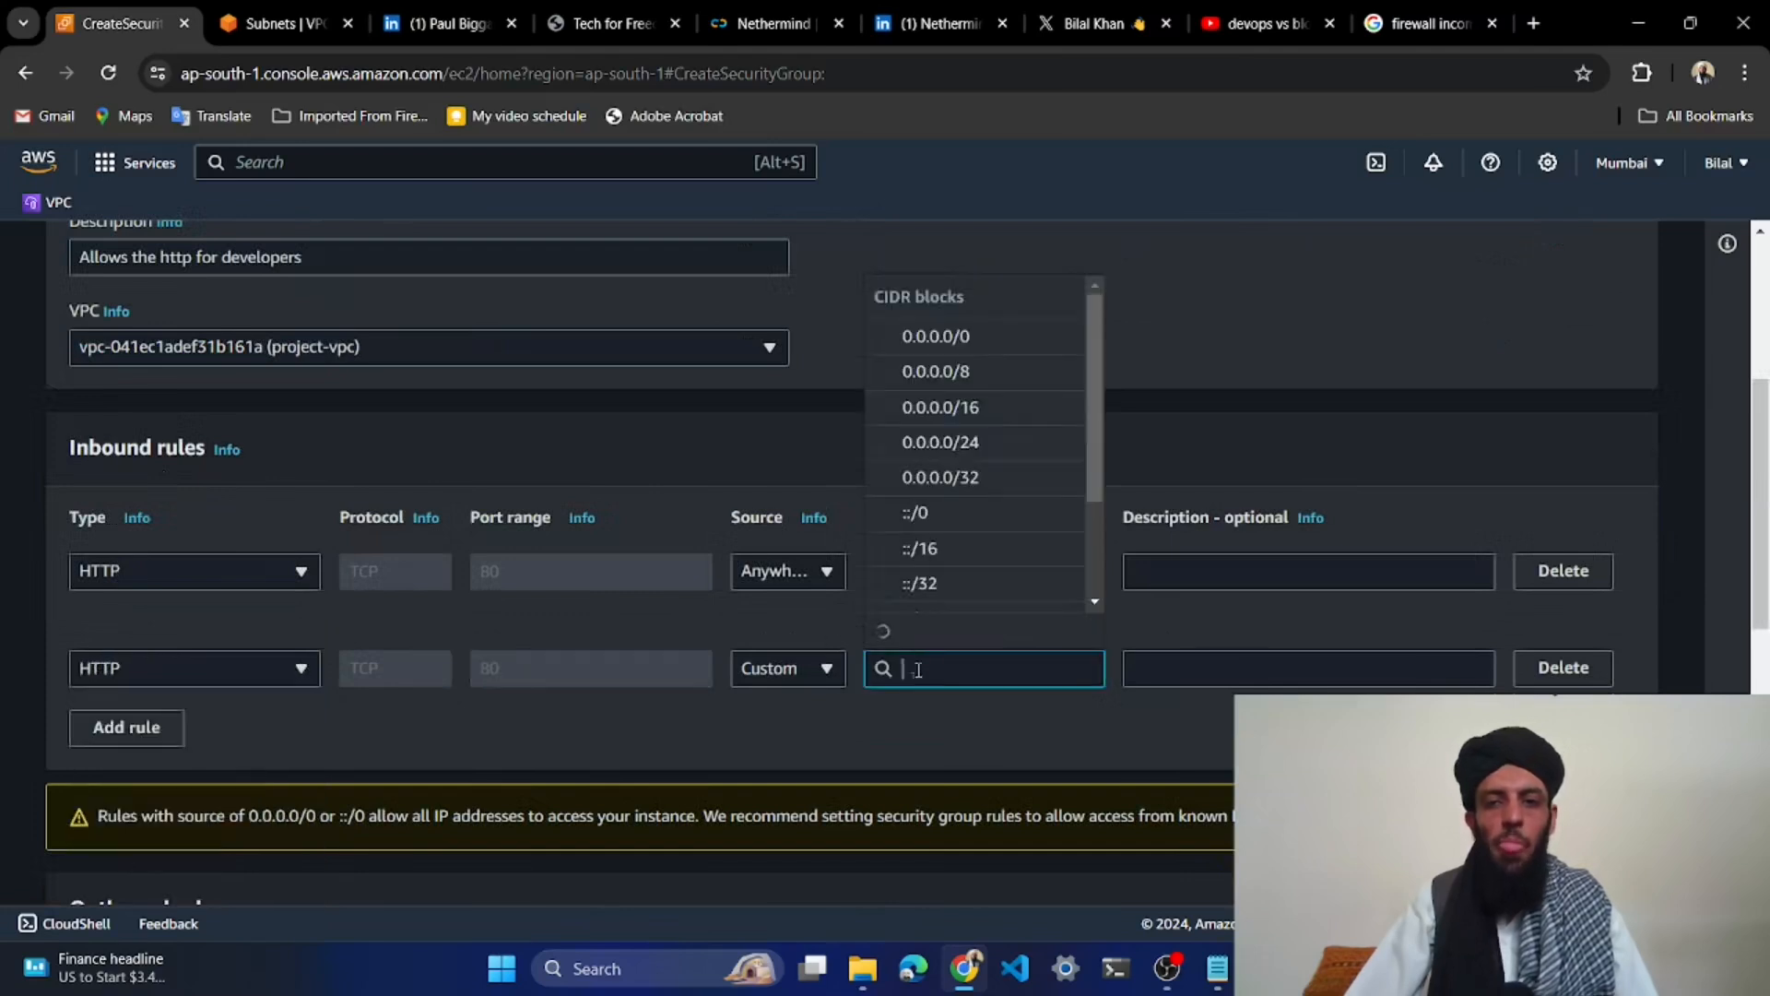
click(791, 667)
click(817, 604)
scroll(811, 627, down, 1)
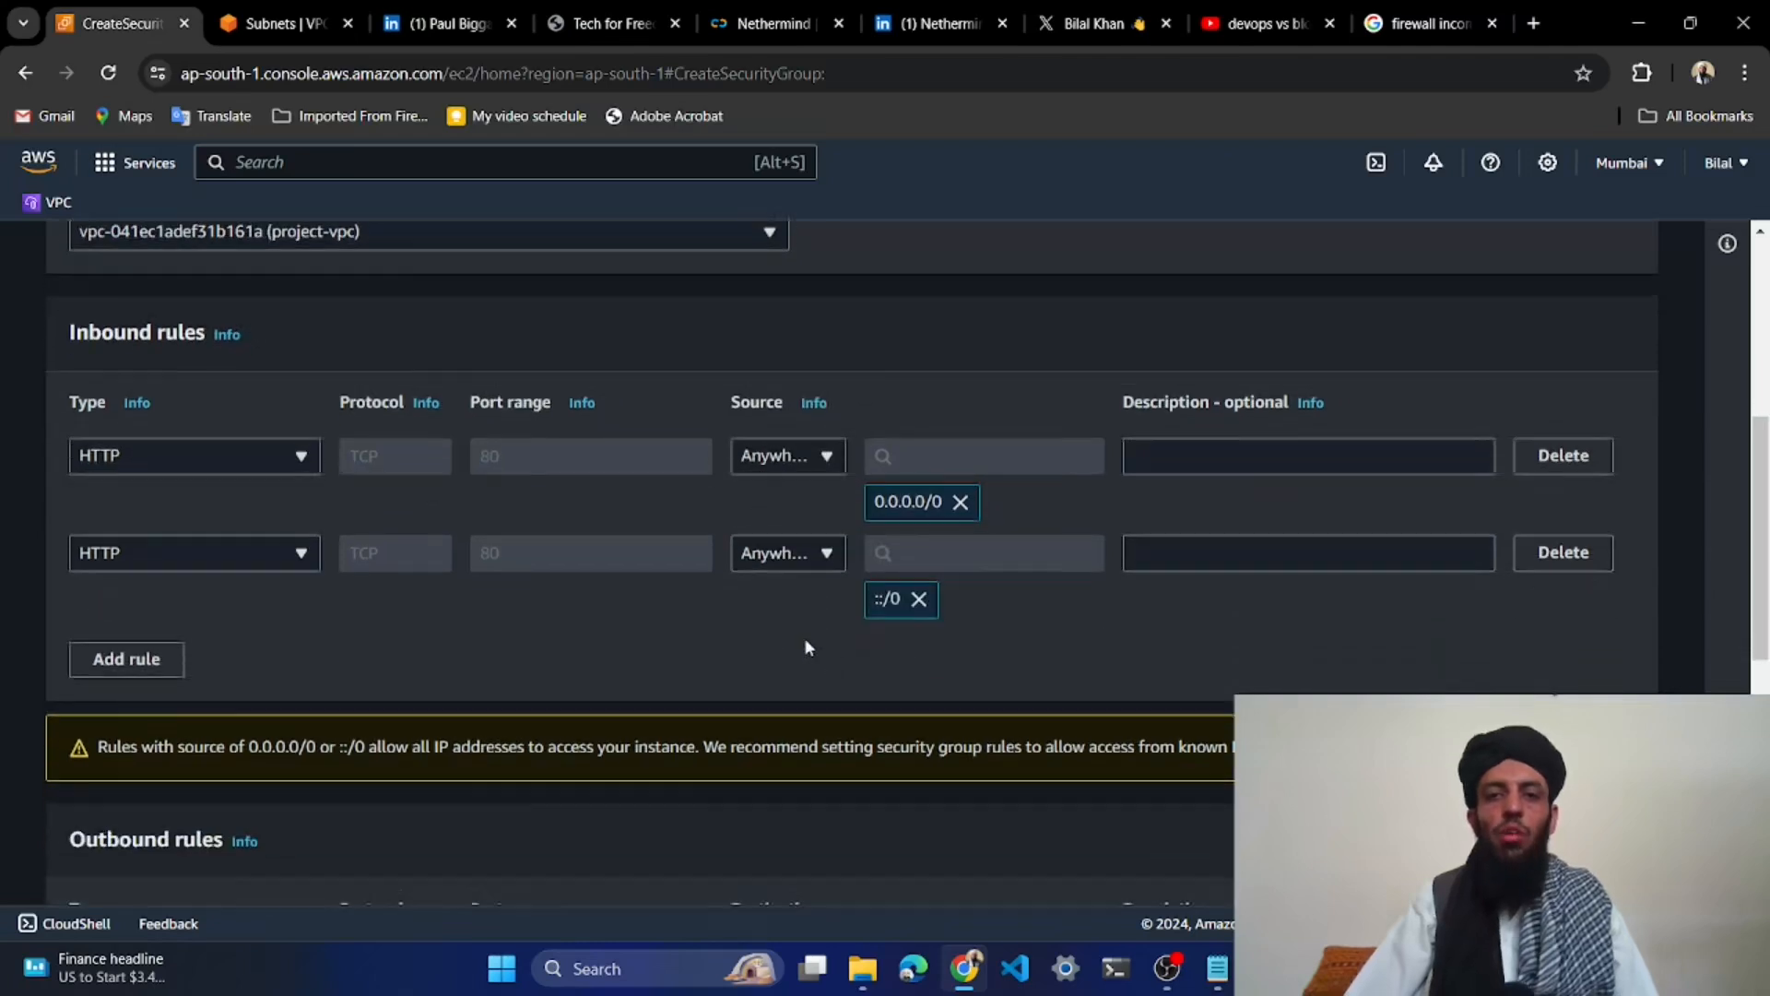
click(801, 551)
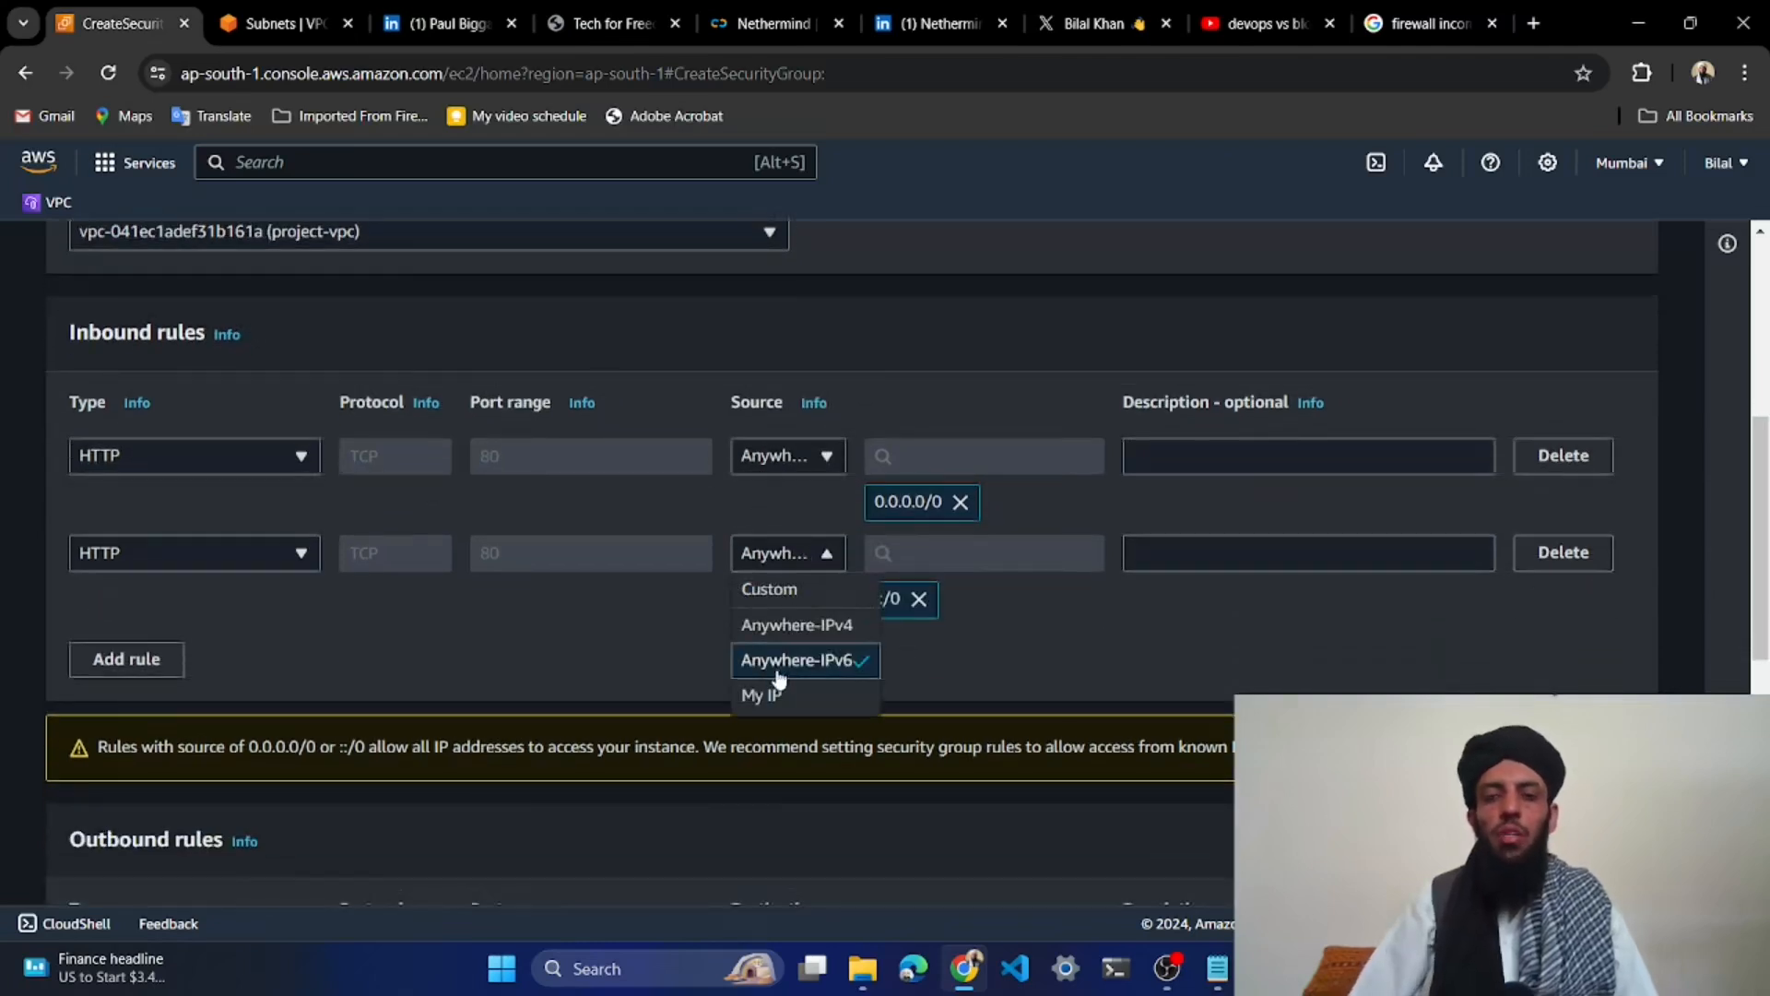
click(594, 617)
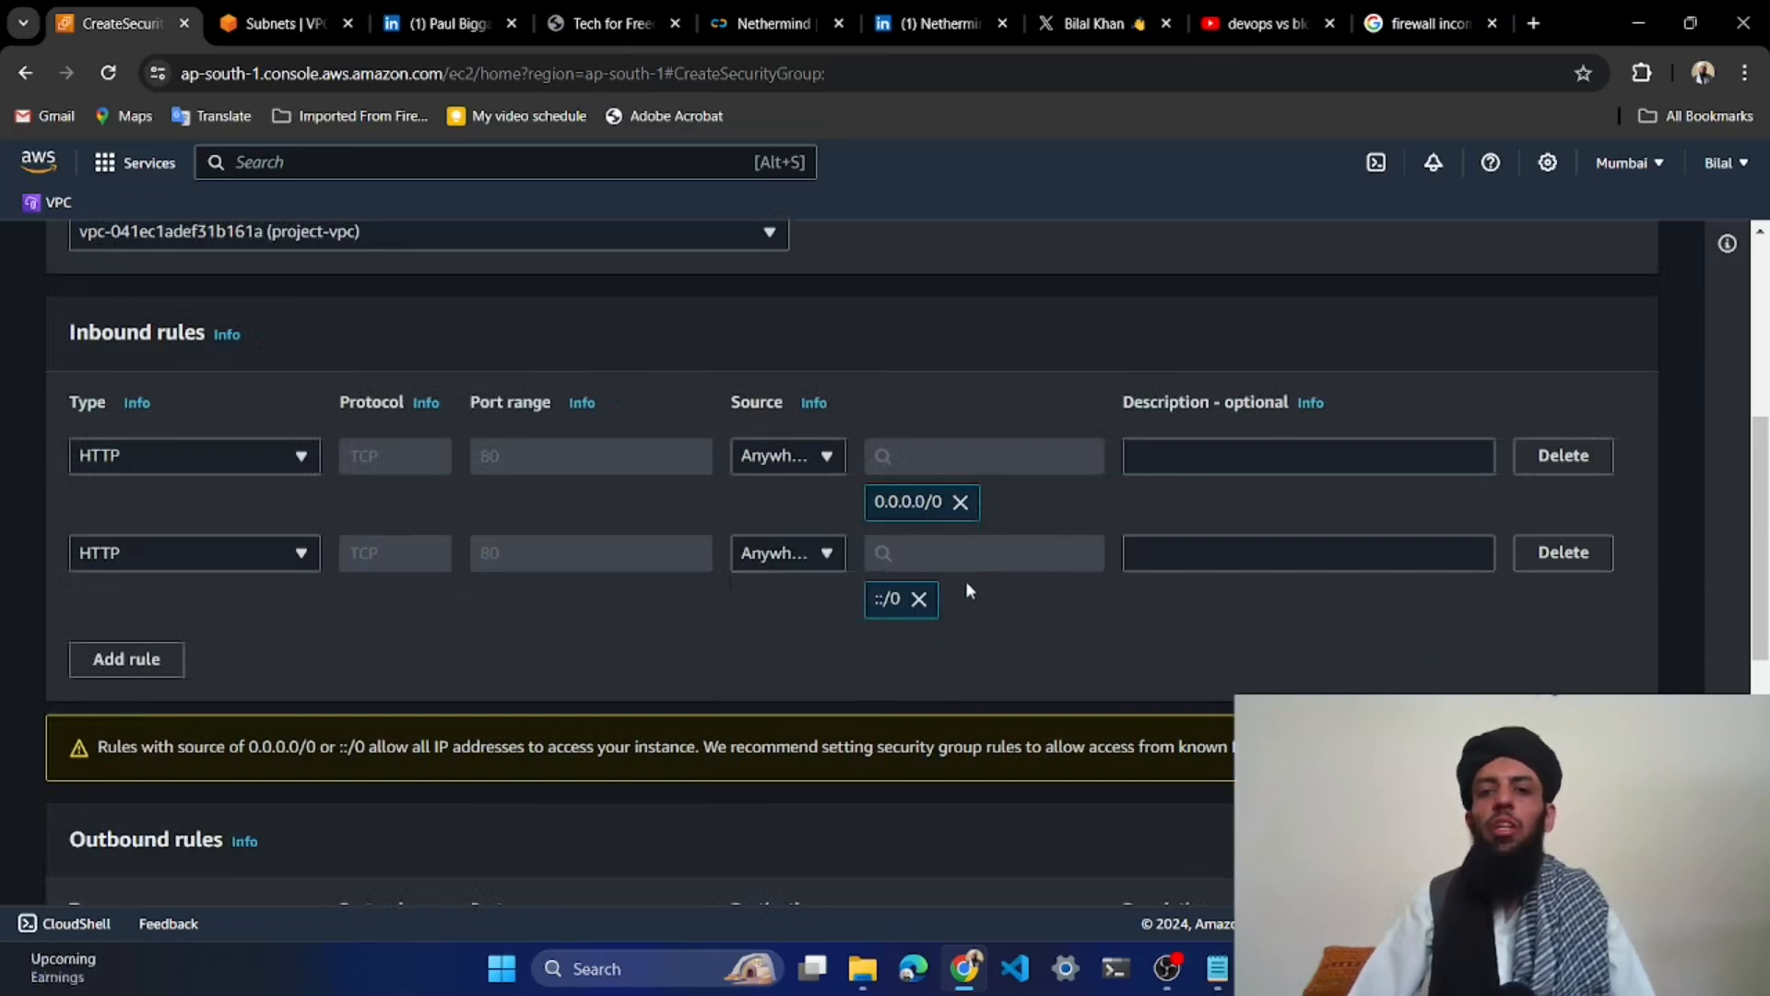
Examine the default outbound rule and the traffic types available for it
scroll(965, 581, down, 5)
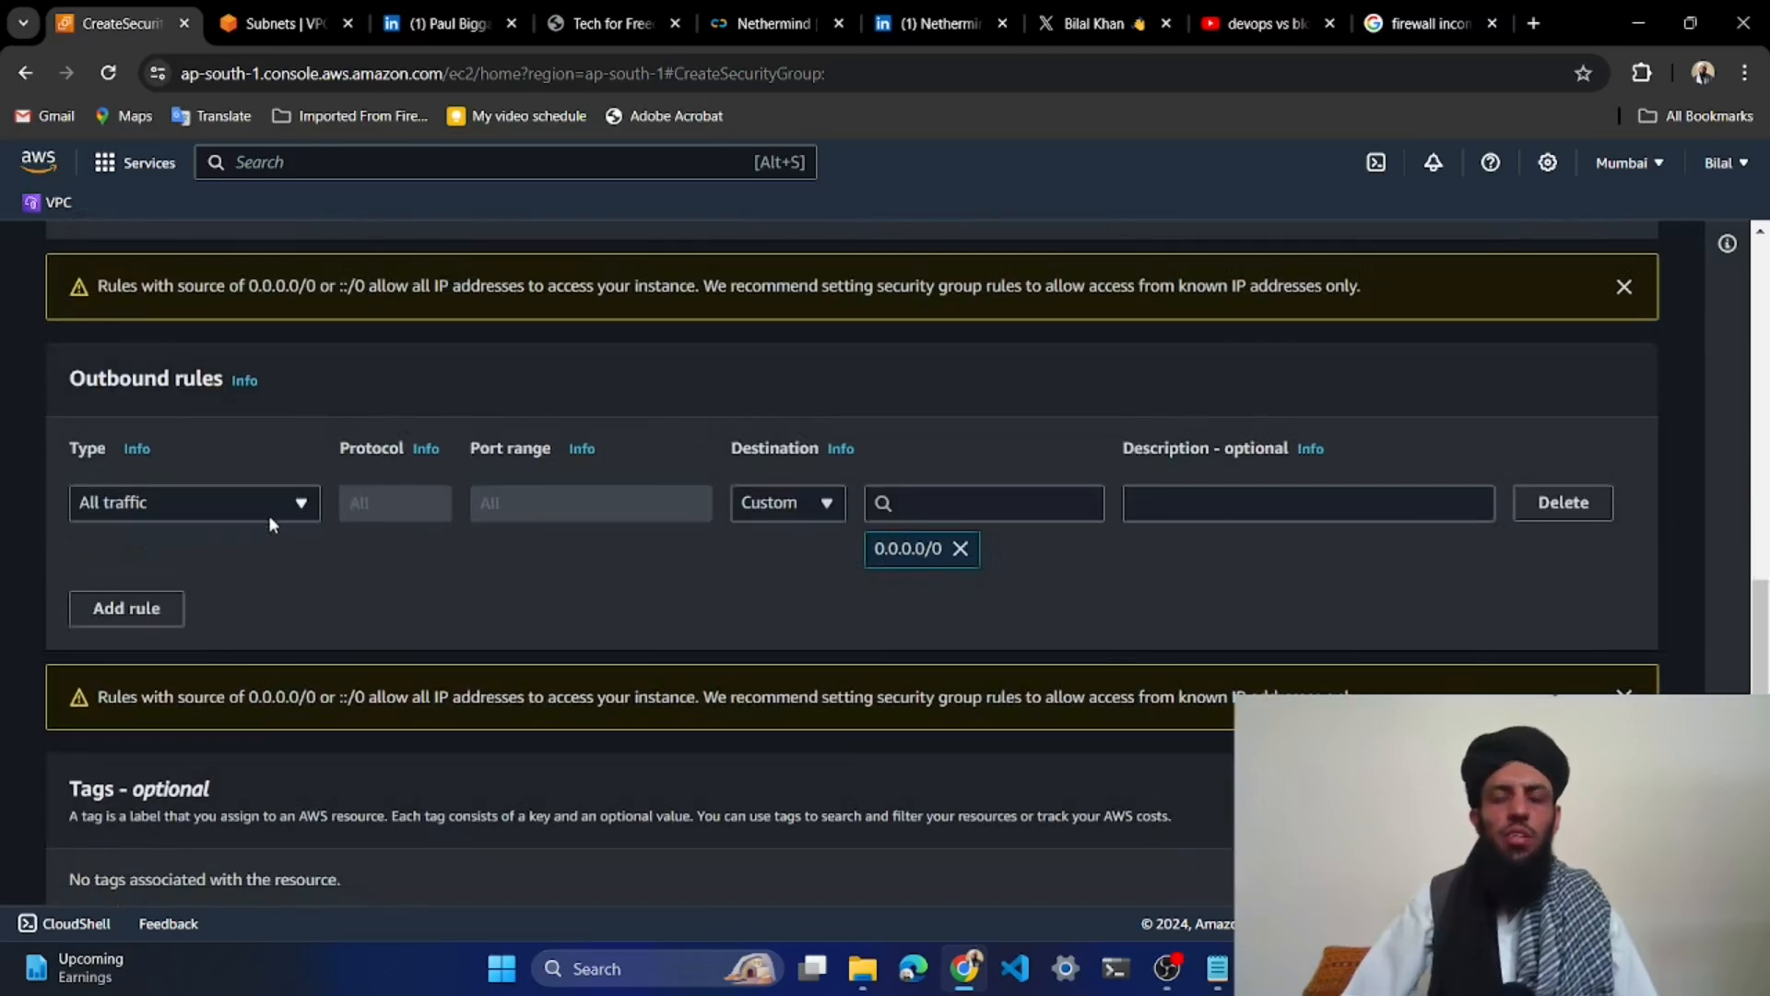
click(216, 494)
click(216, 495)
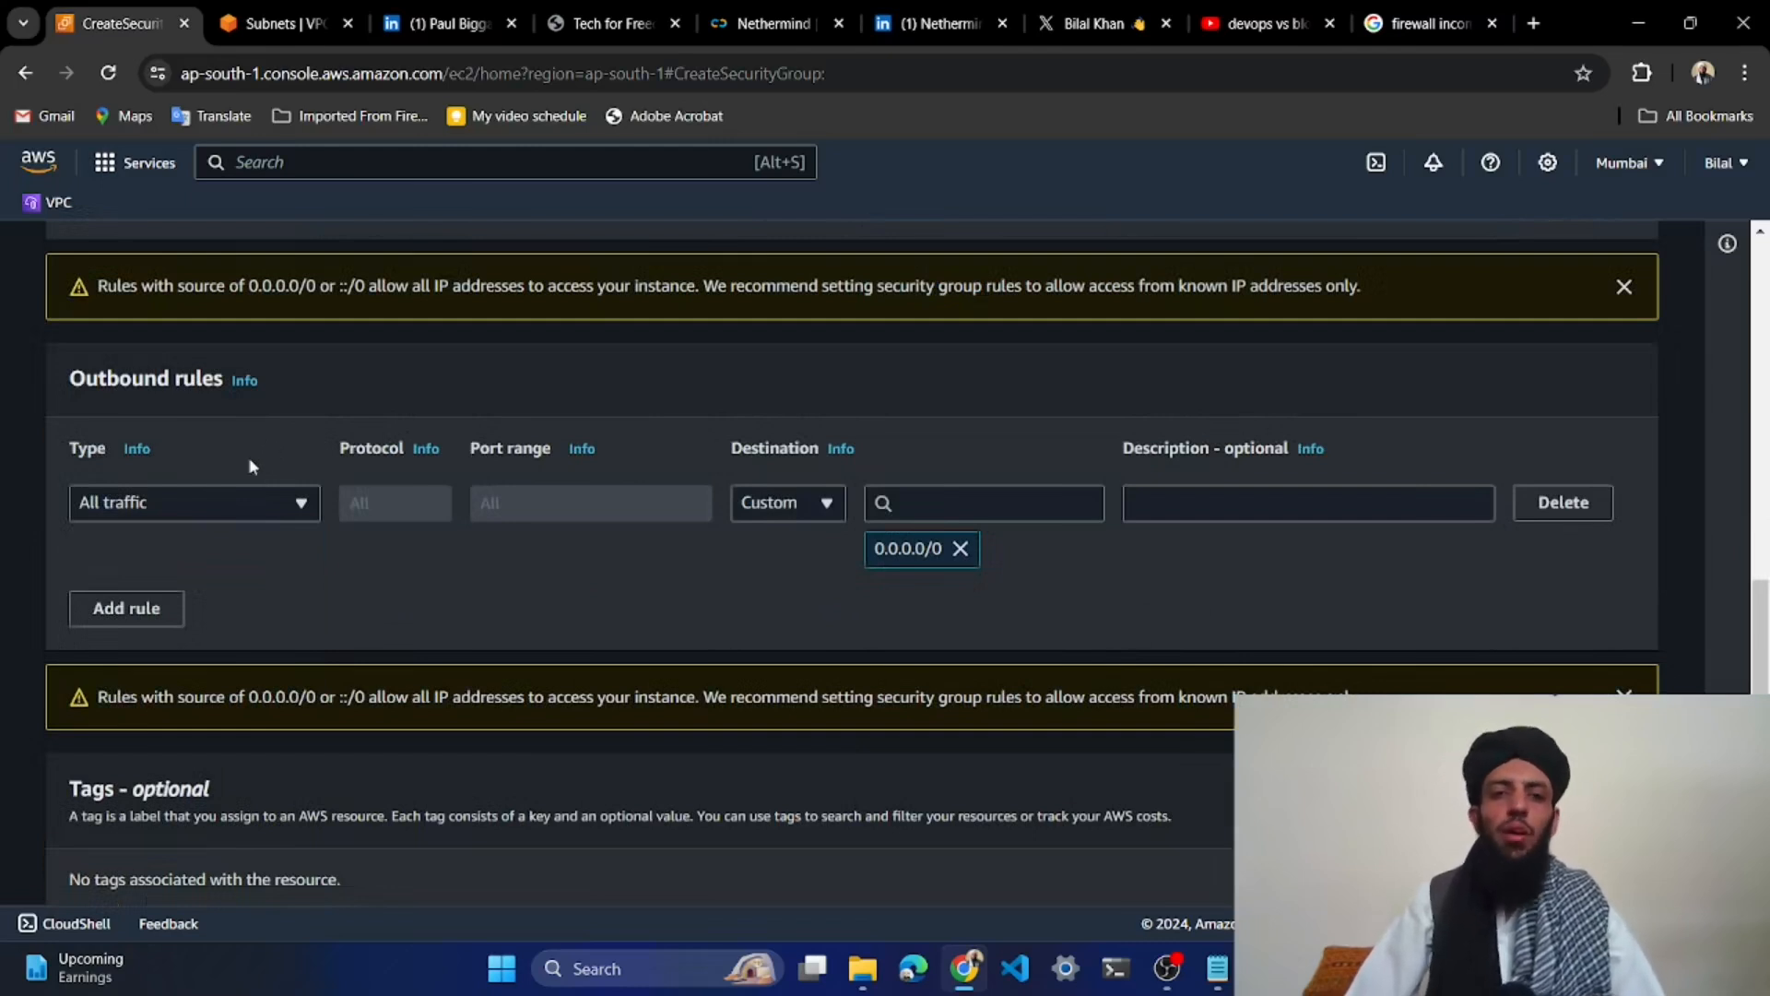
click(199, 495)
scroll(184, 701, down, 1)
scroll(184, 701, up, 1)
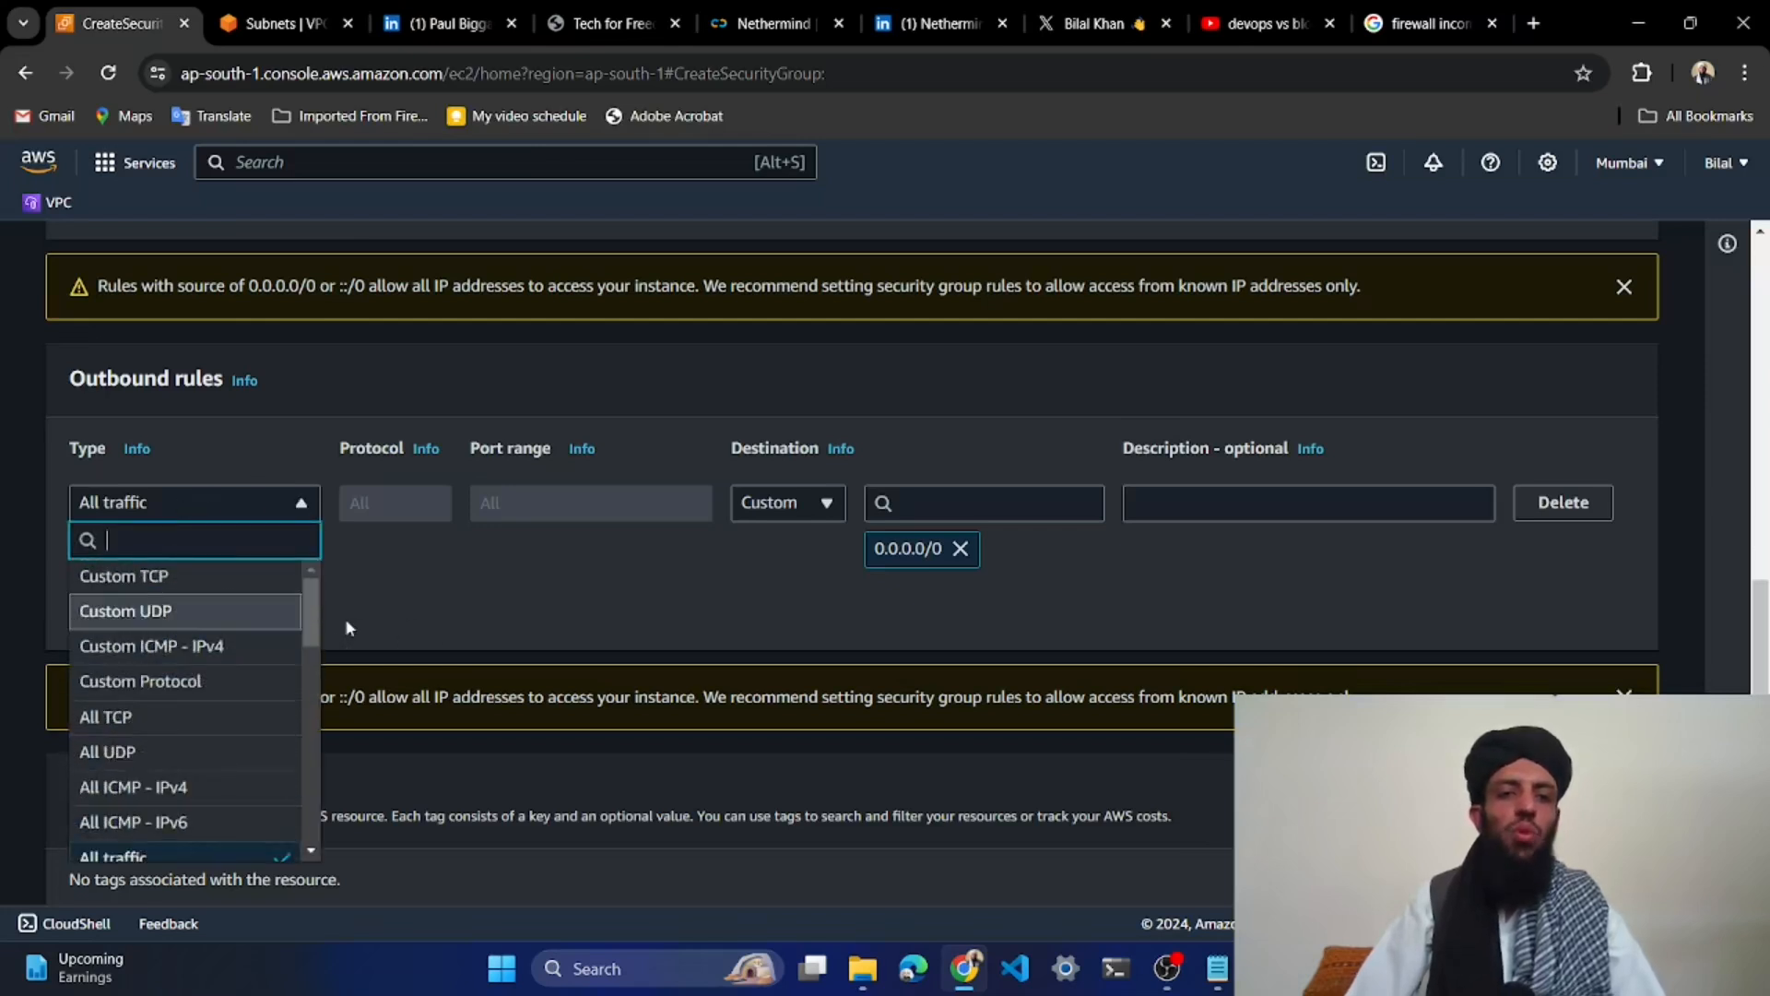
drag(308, 627, 274, 827)
scroll(278, 822, up, 10)
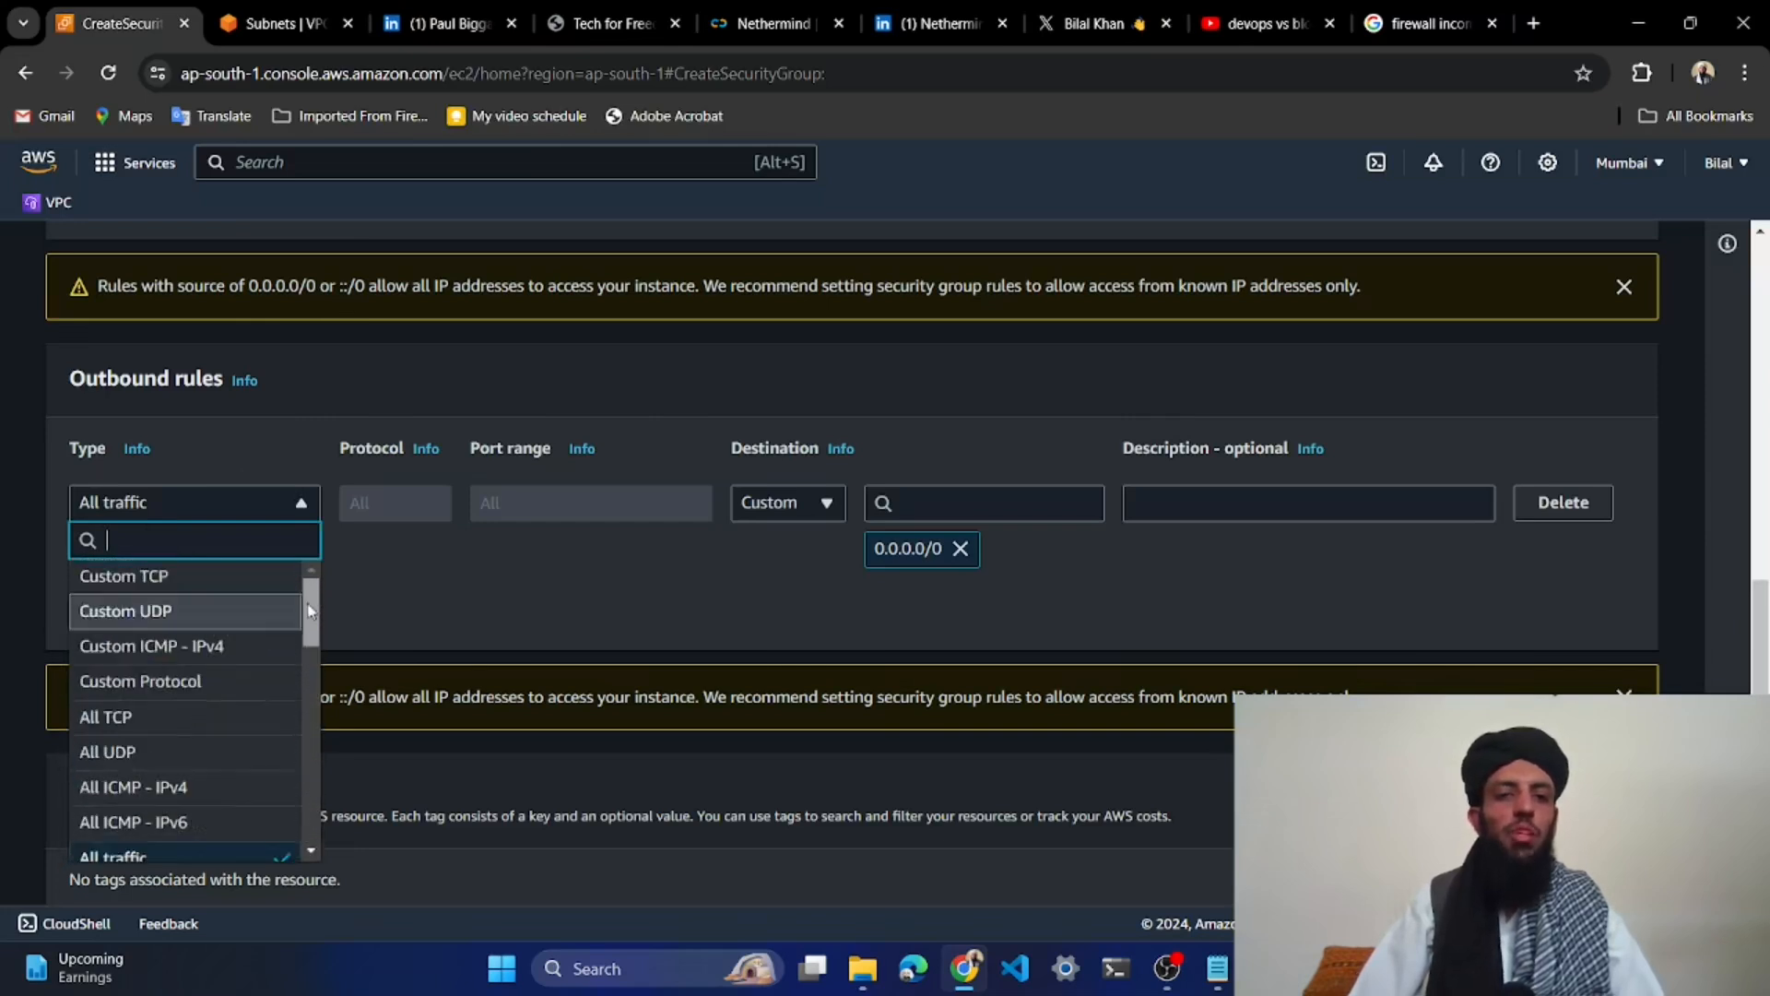
click(516, 572)
scroll(727, 605, up, 5)
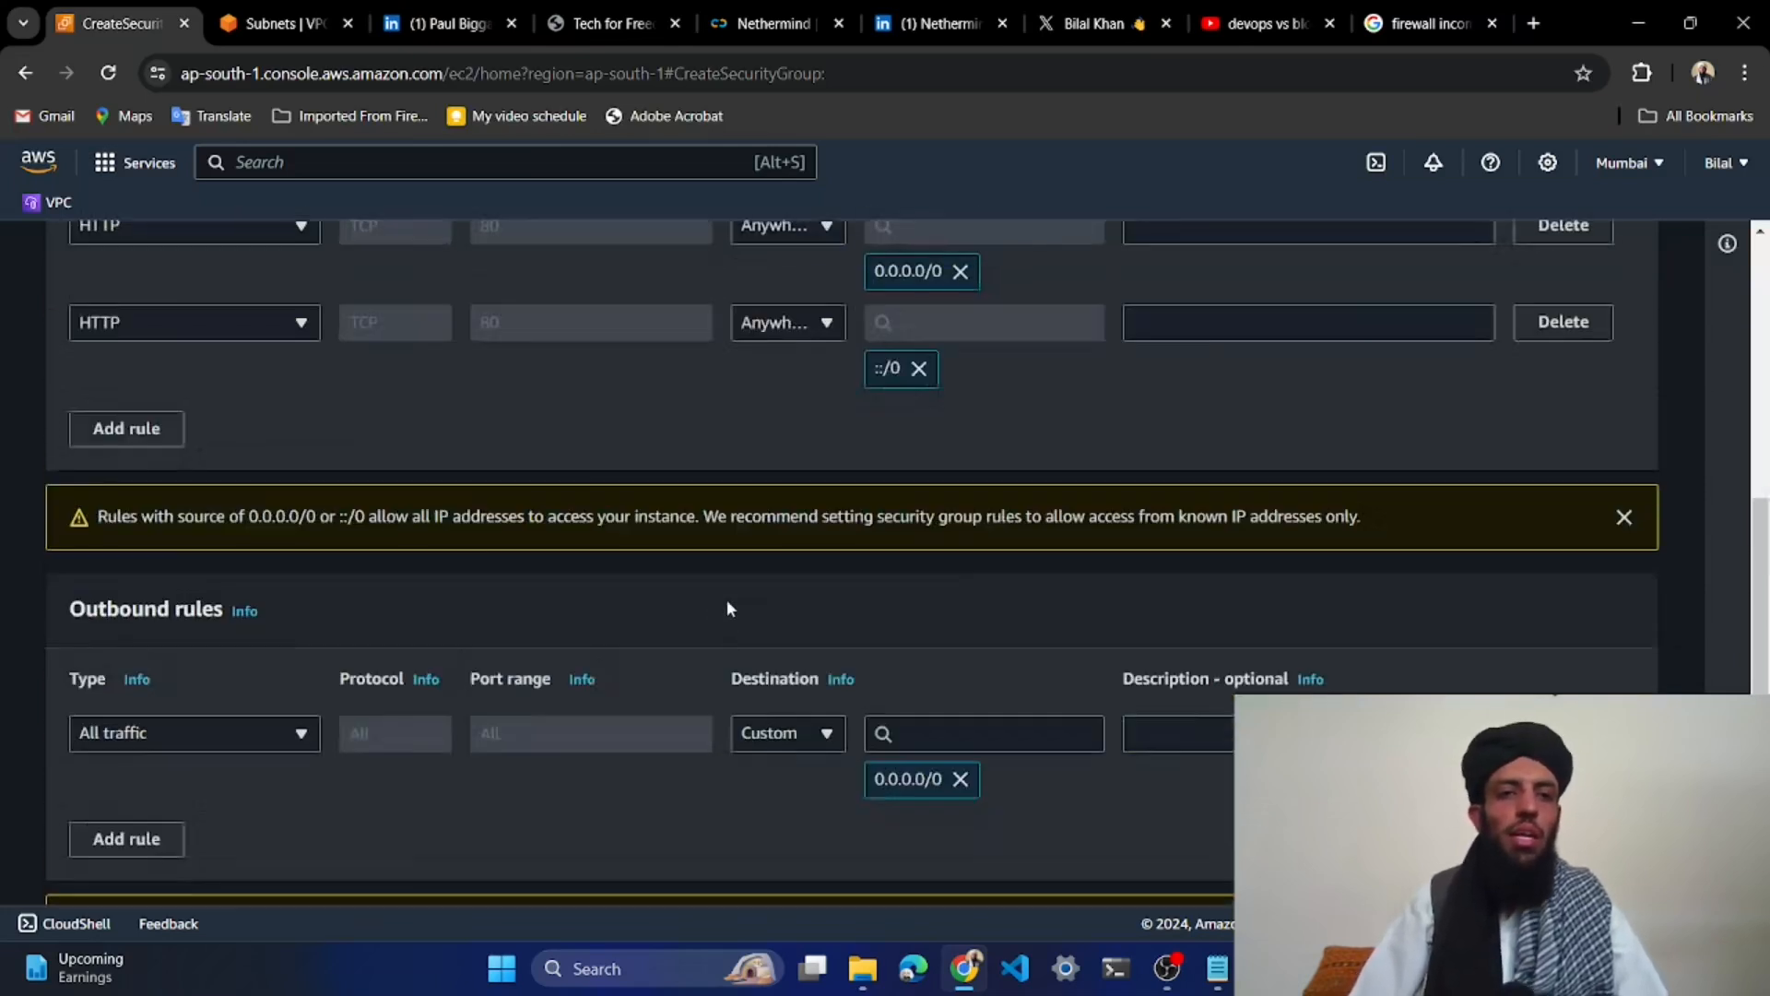
Create the http-sg security group and return to the list of security groups
scroll(727, 605, down, 7)
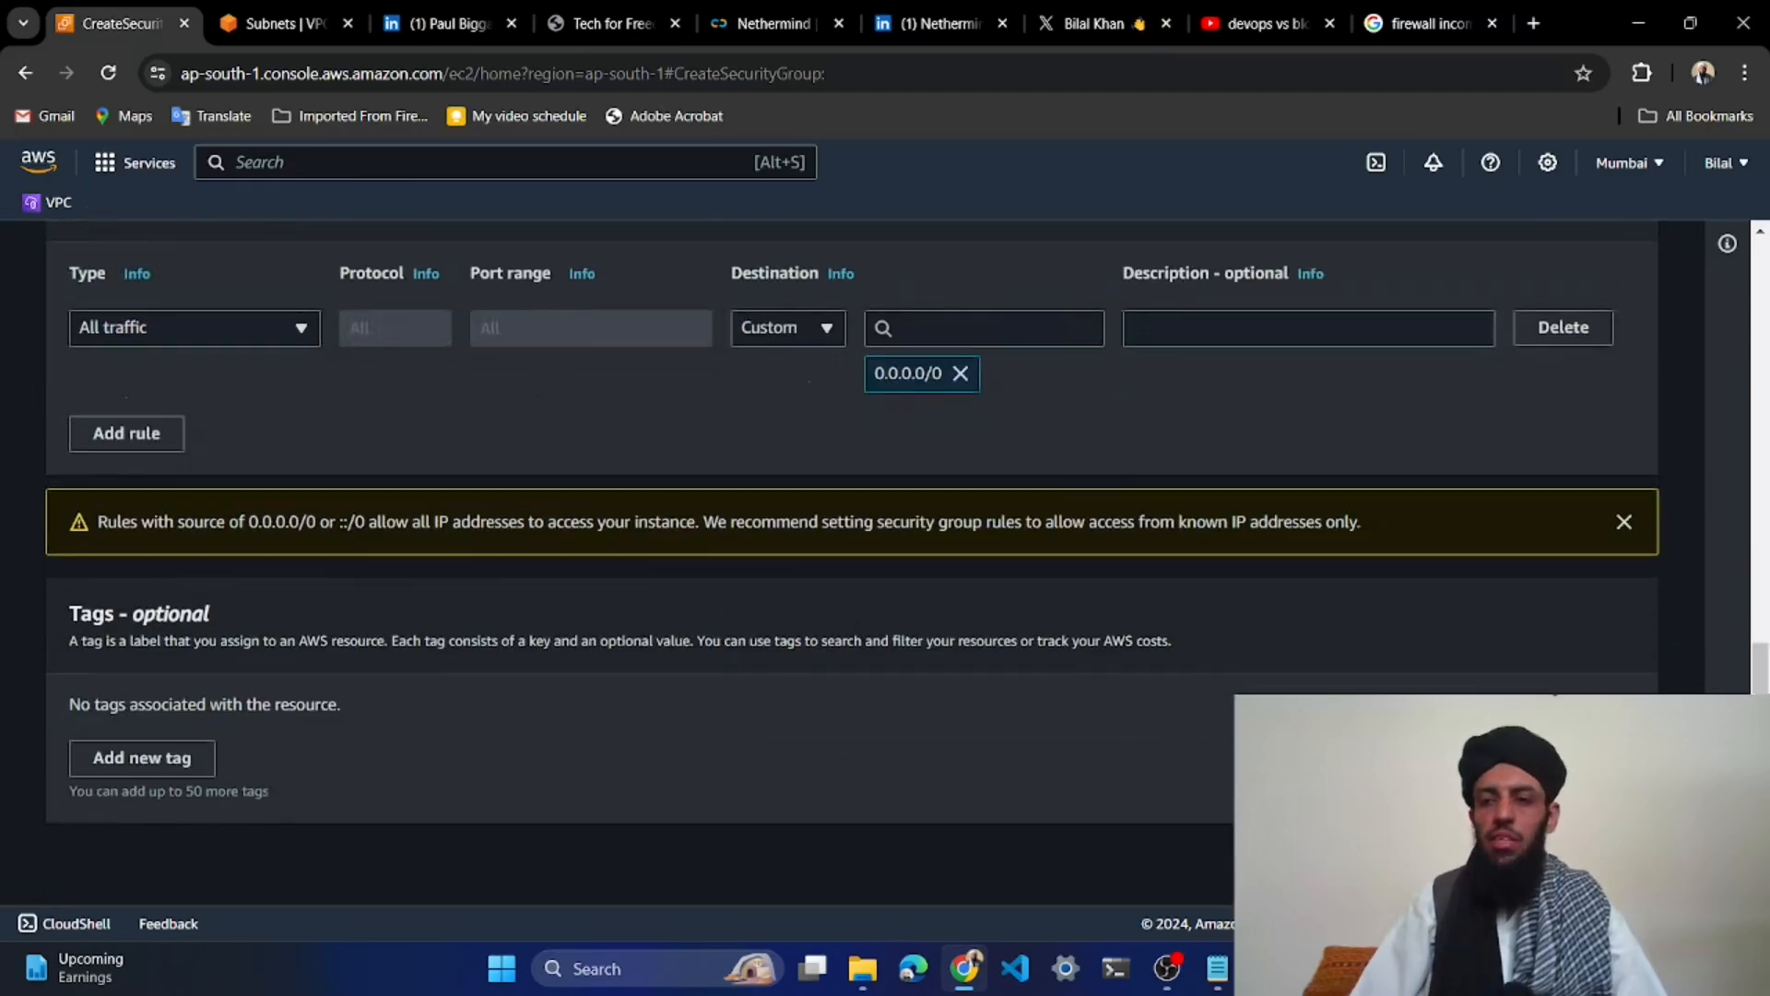
click(1557, 863)
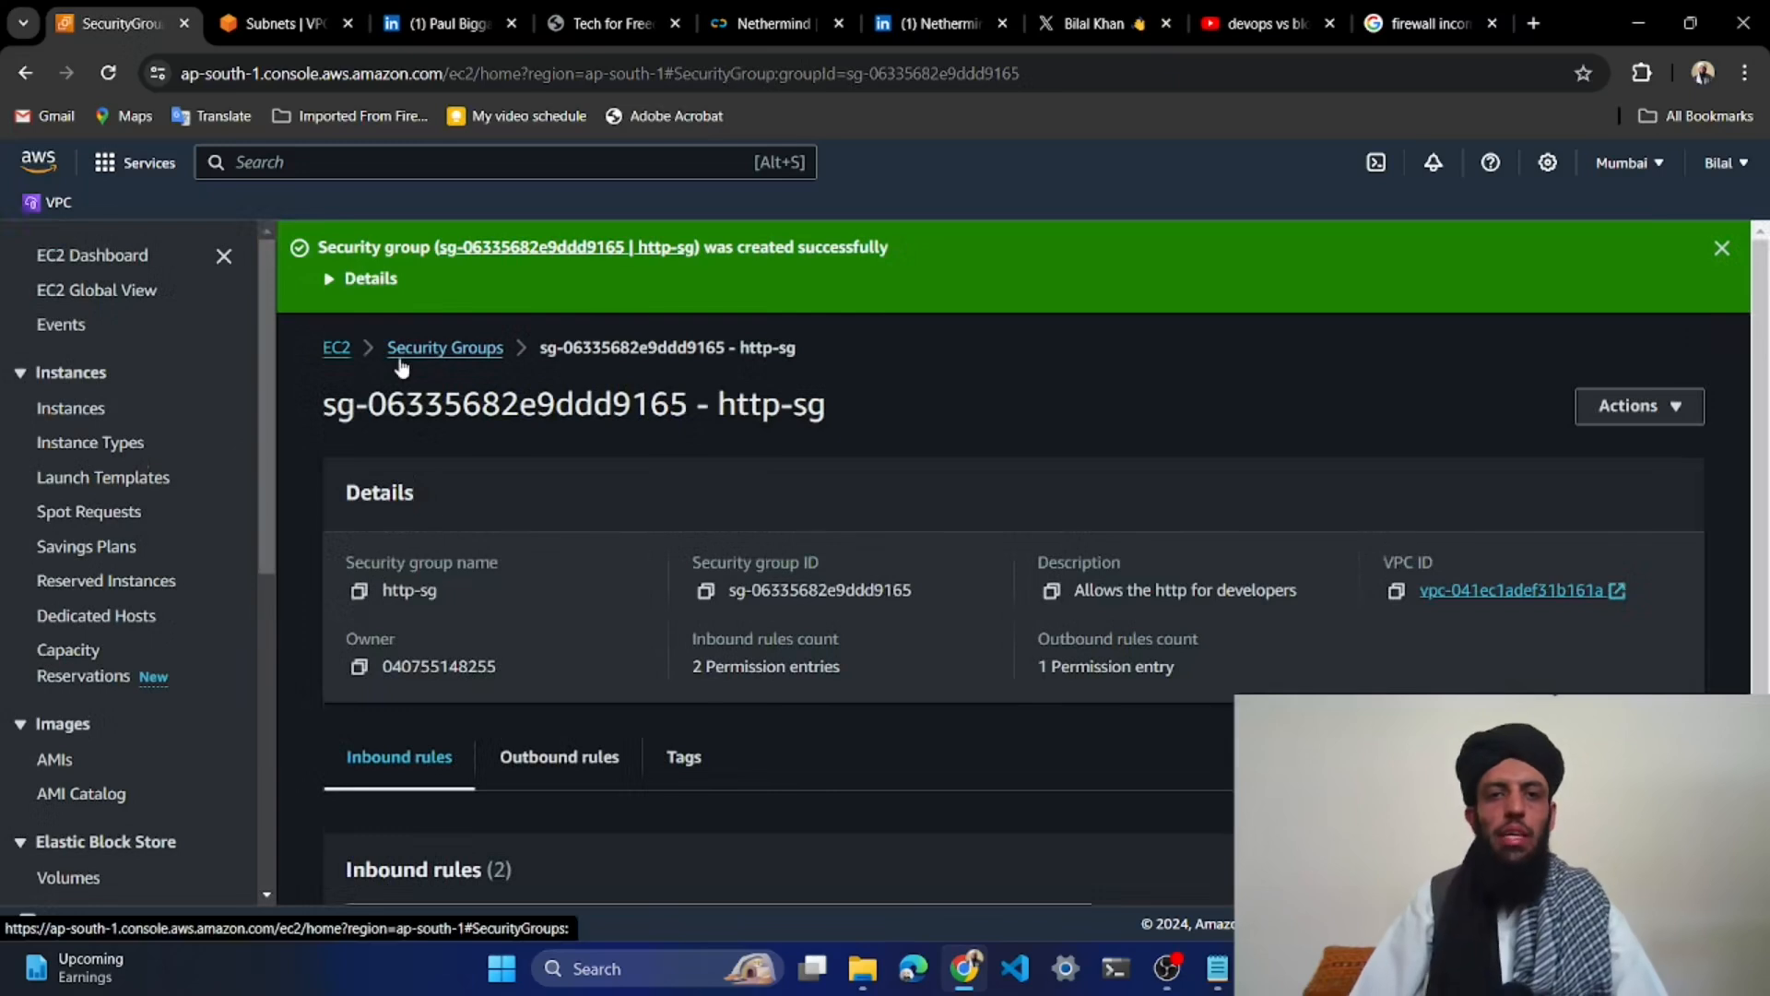
click(402, 354)
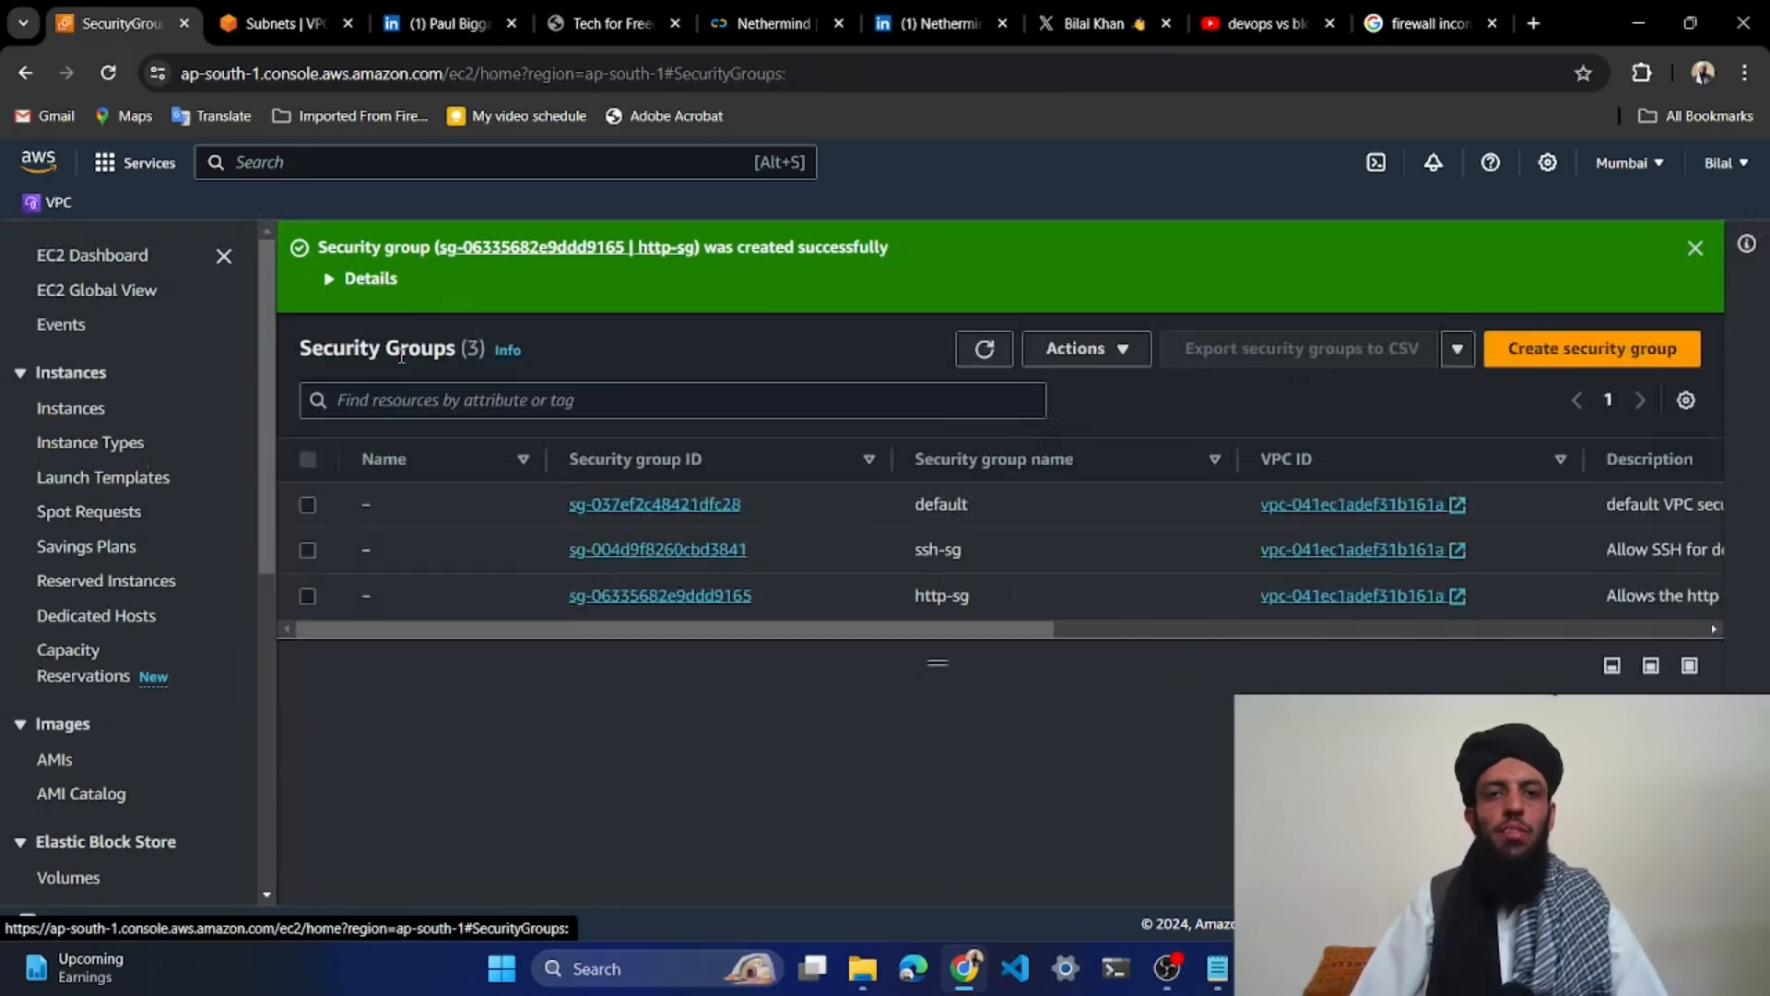
Check the ssh-sg and http-sg entries in the security group list and dismiss the creation notification
double_click(959, 552)
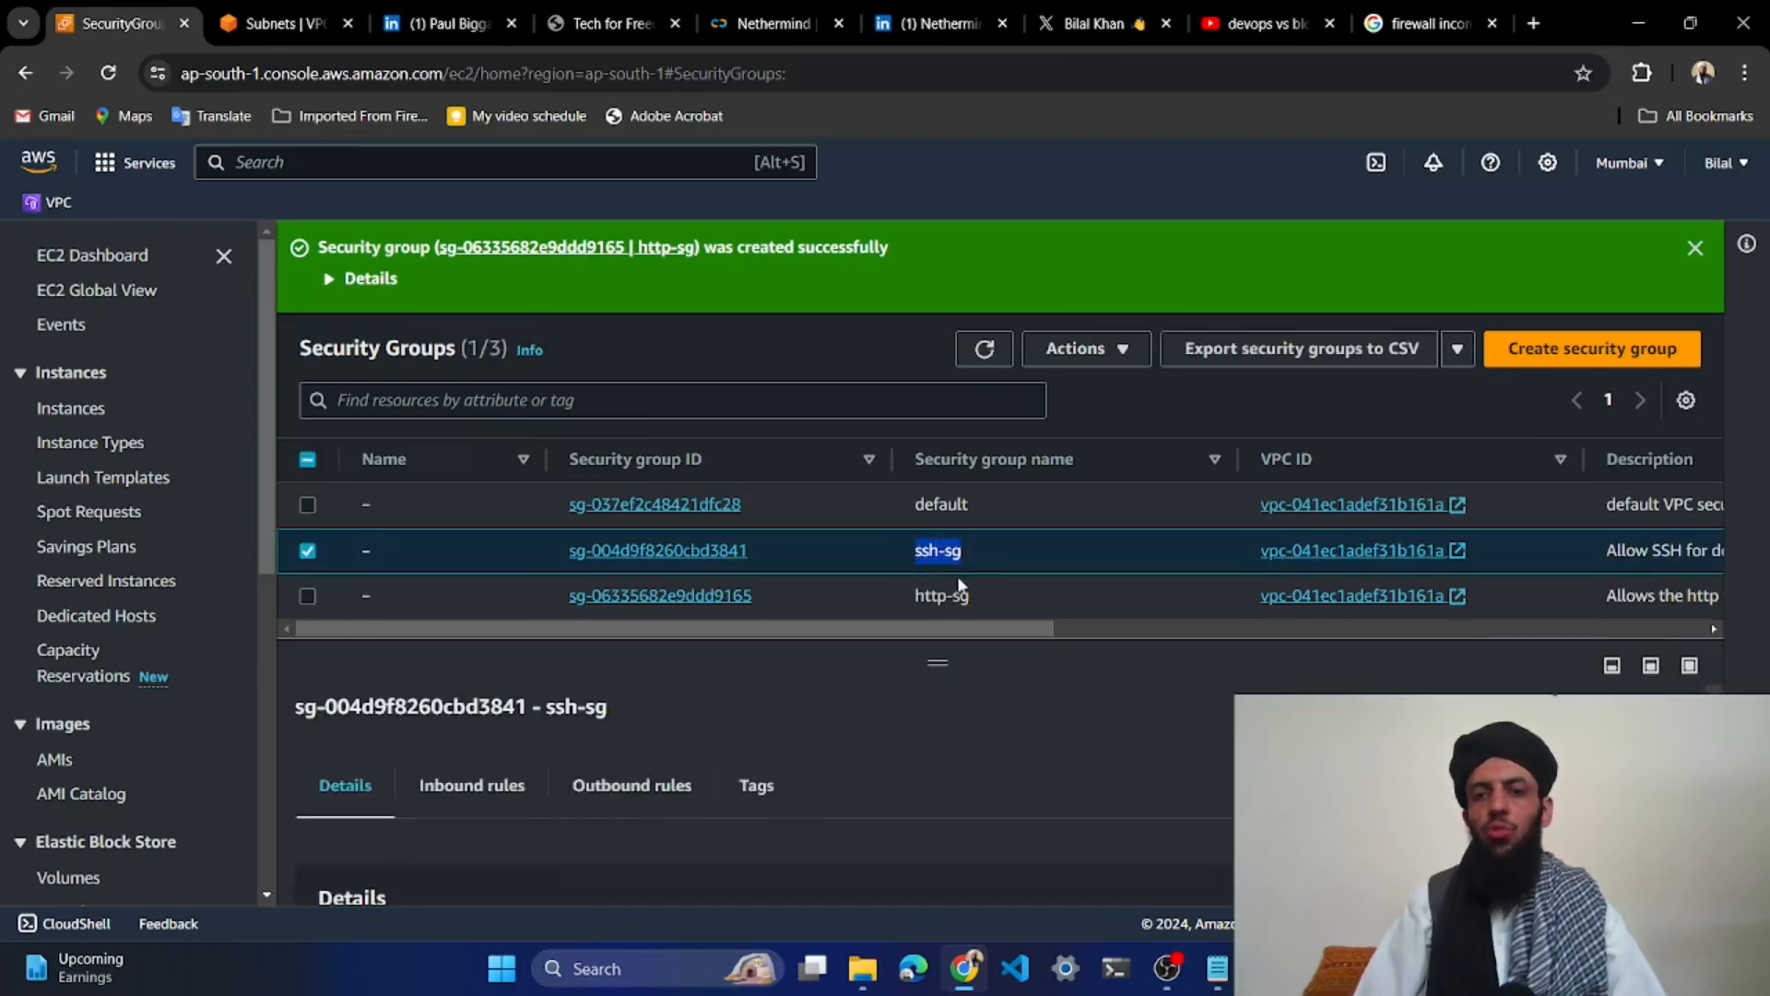
double_click(978, 598)
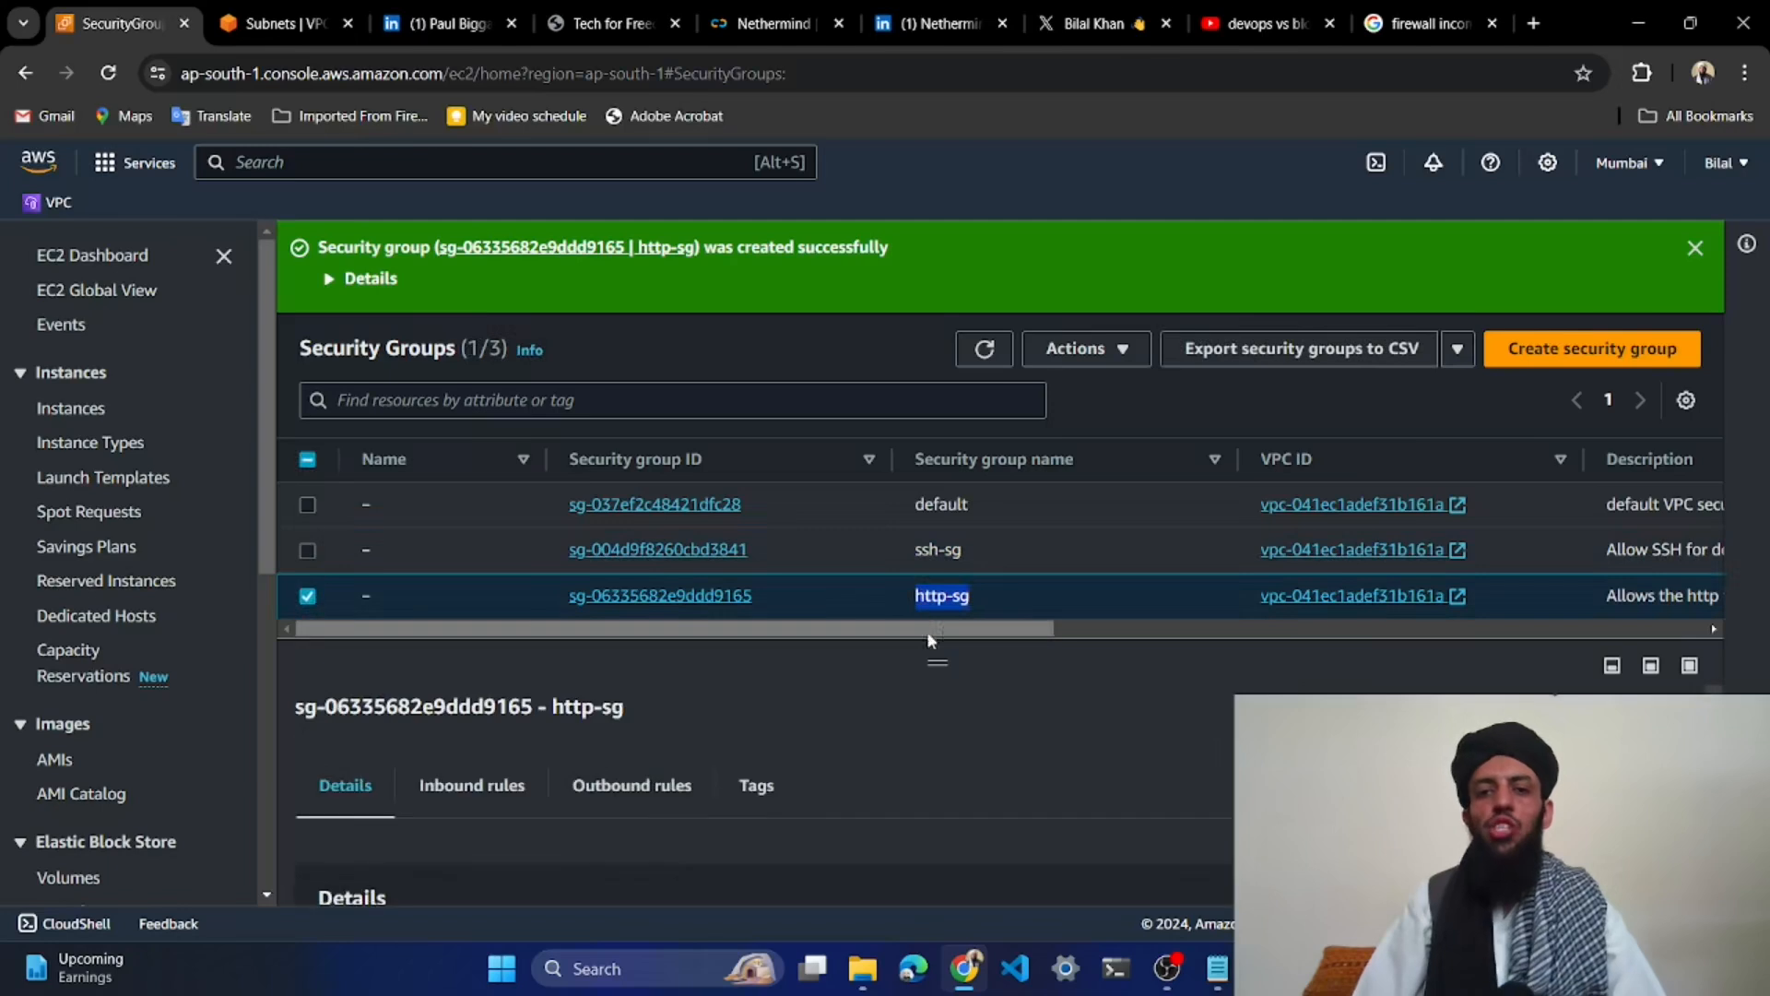
click(1093, 752)
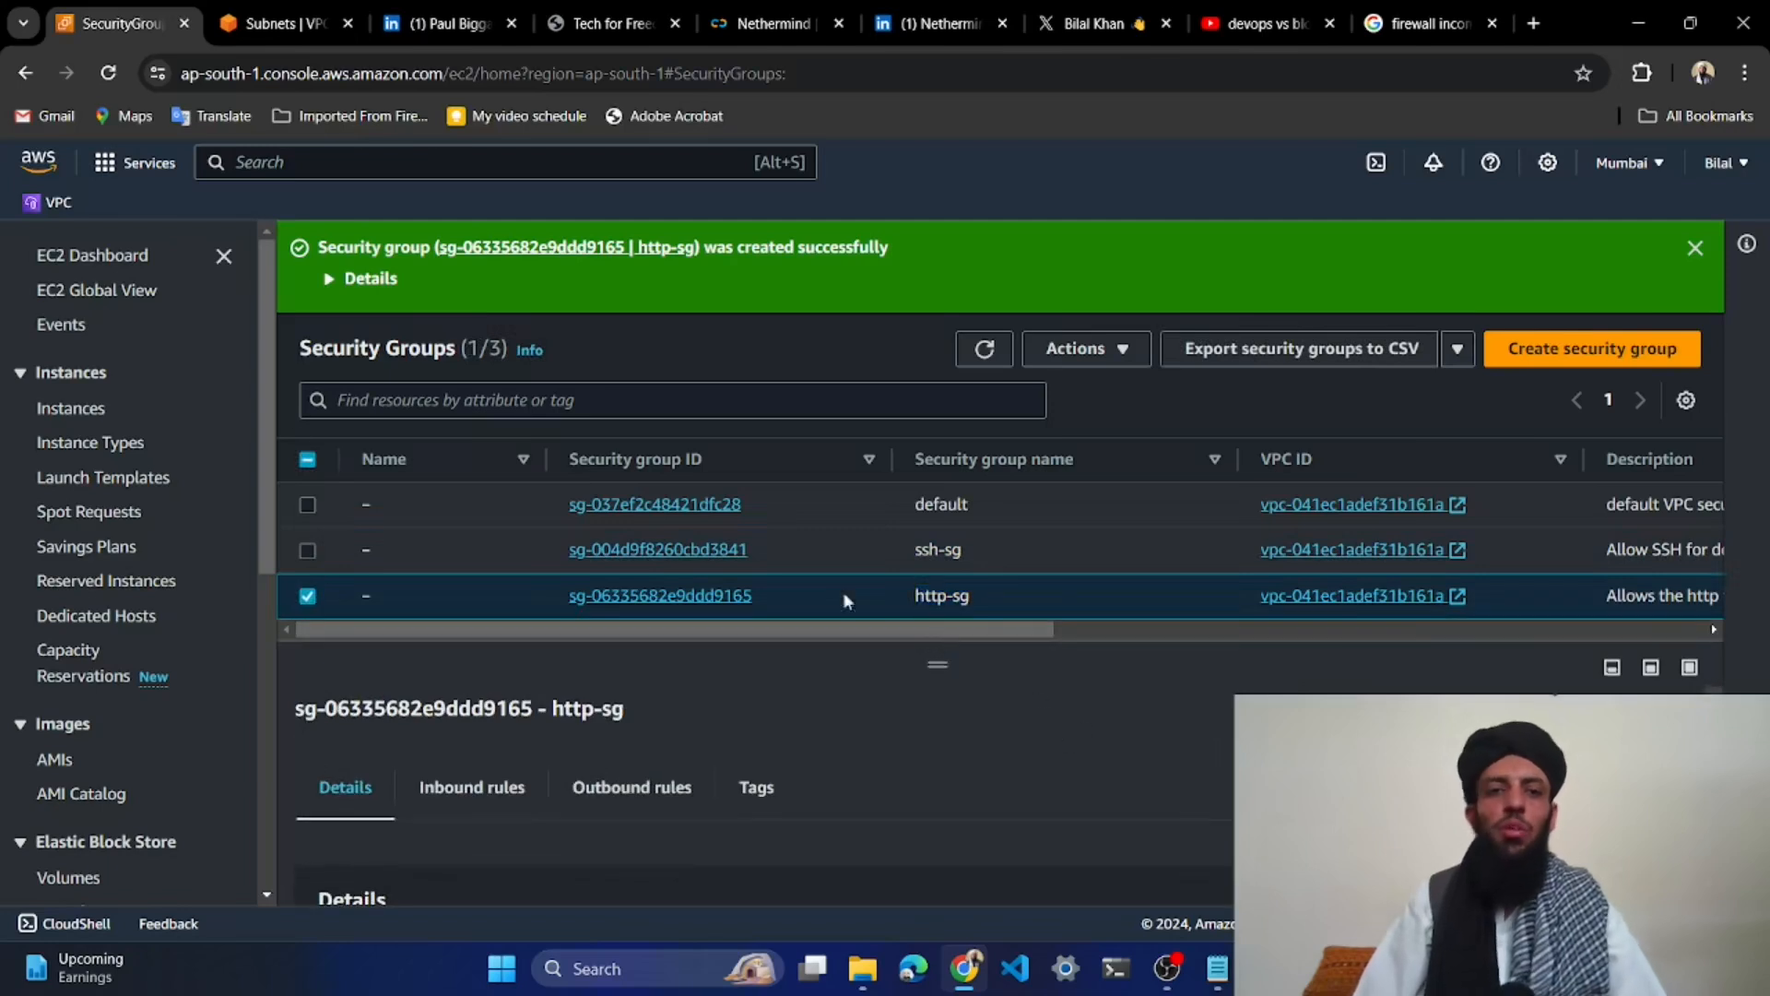
click(1695, 248)
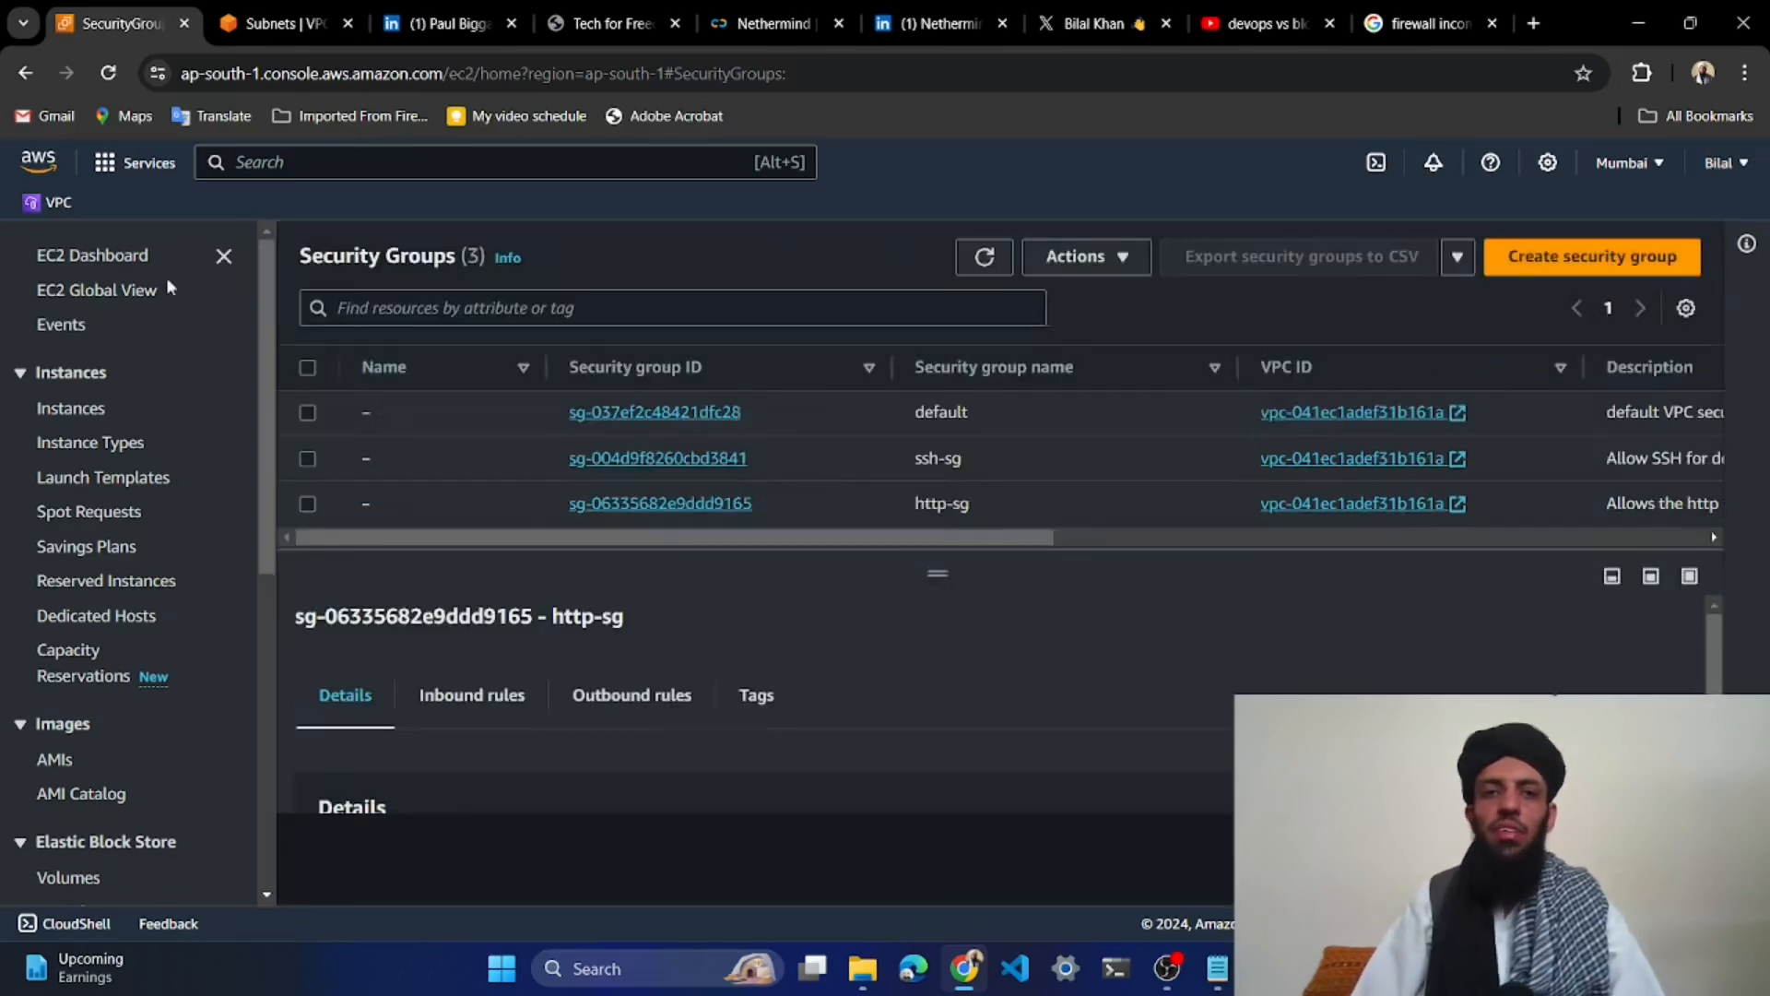
Start launching a new EC2 instance from the running instances list and name it myserver
click(79, 260)
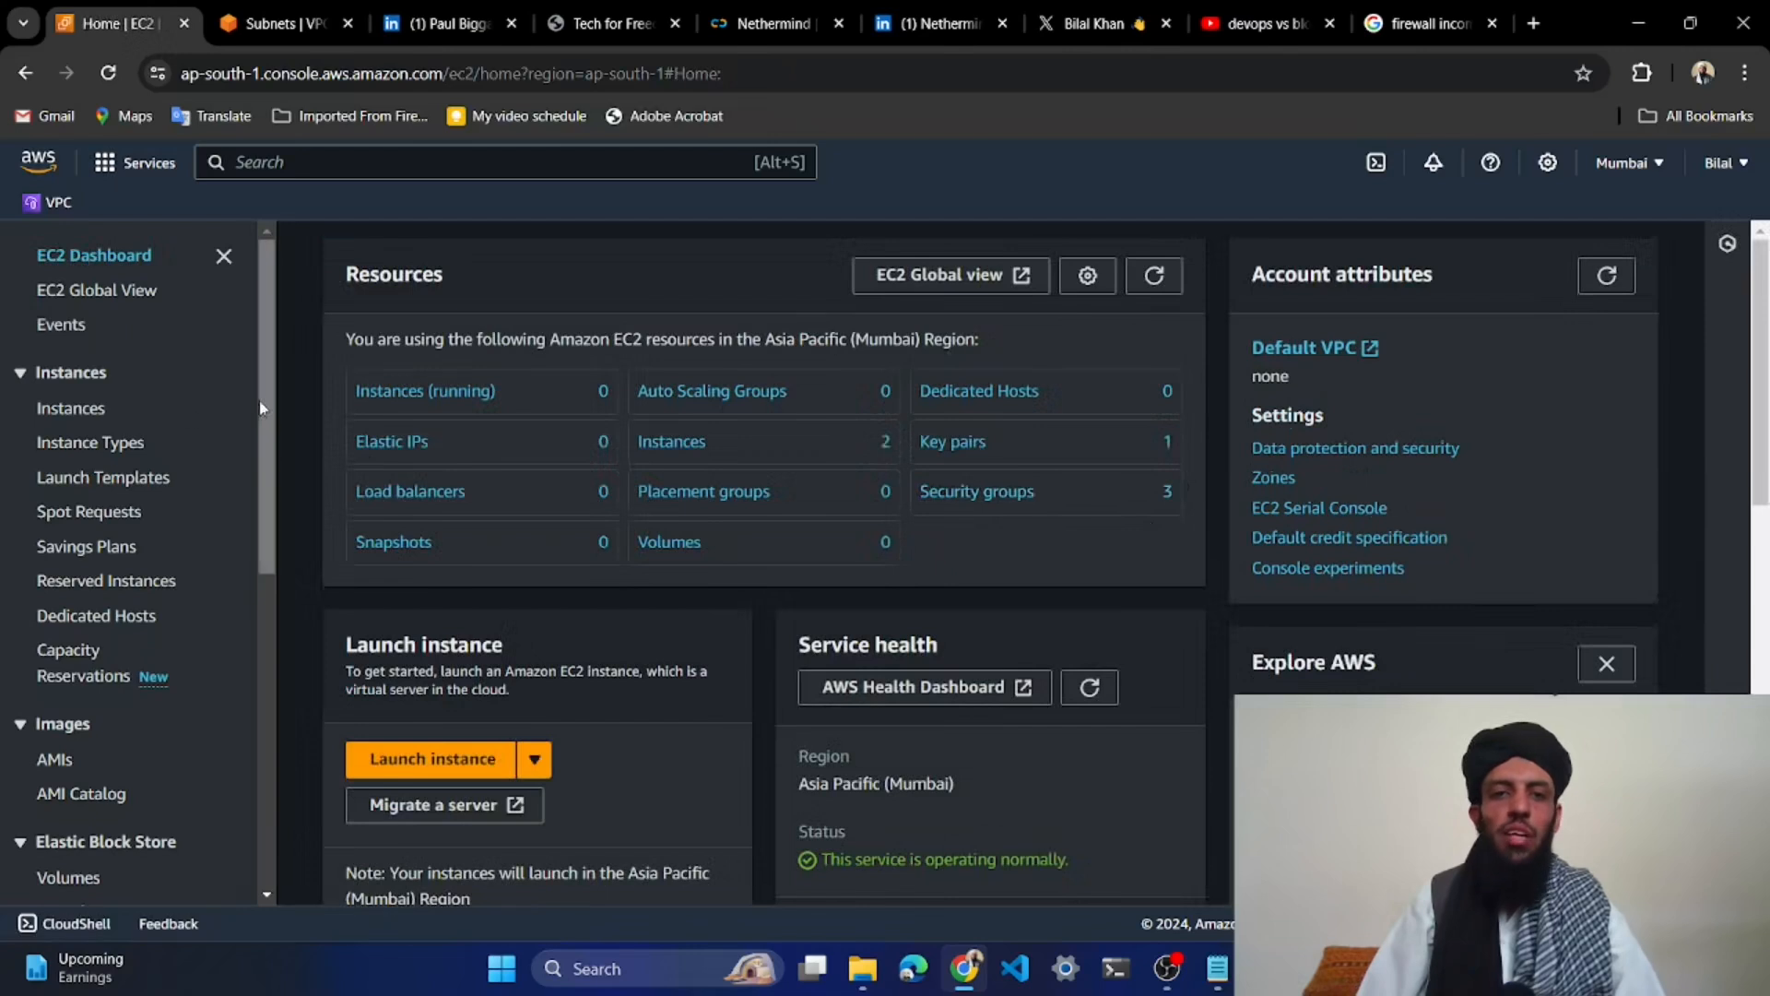
click(483, 393)
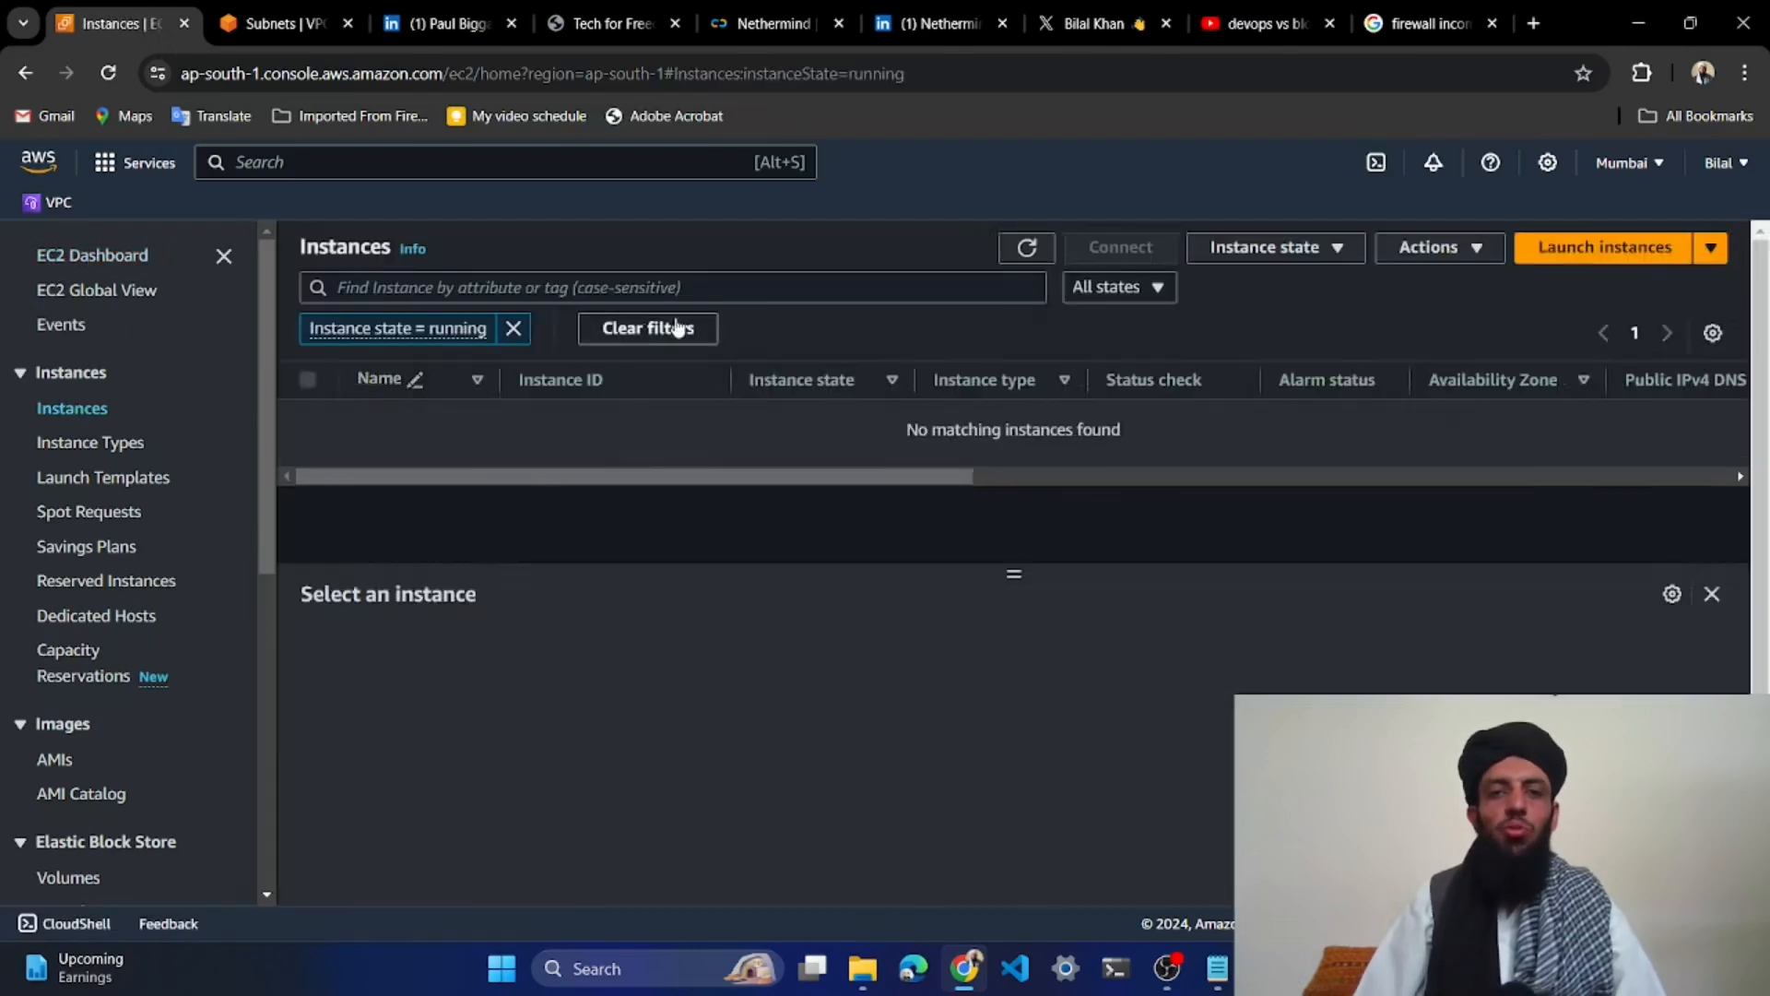
click(1604, 247)
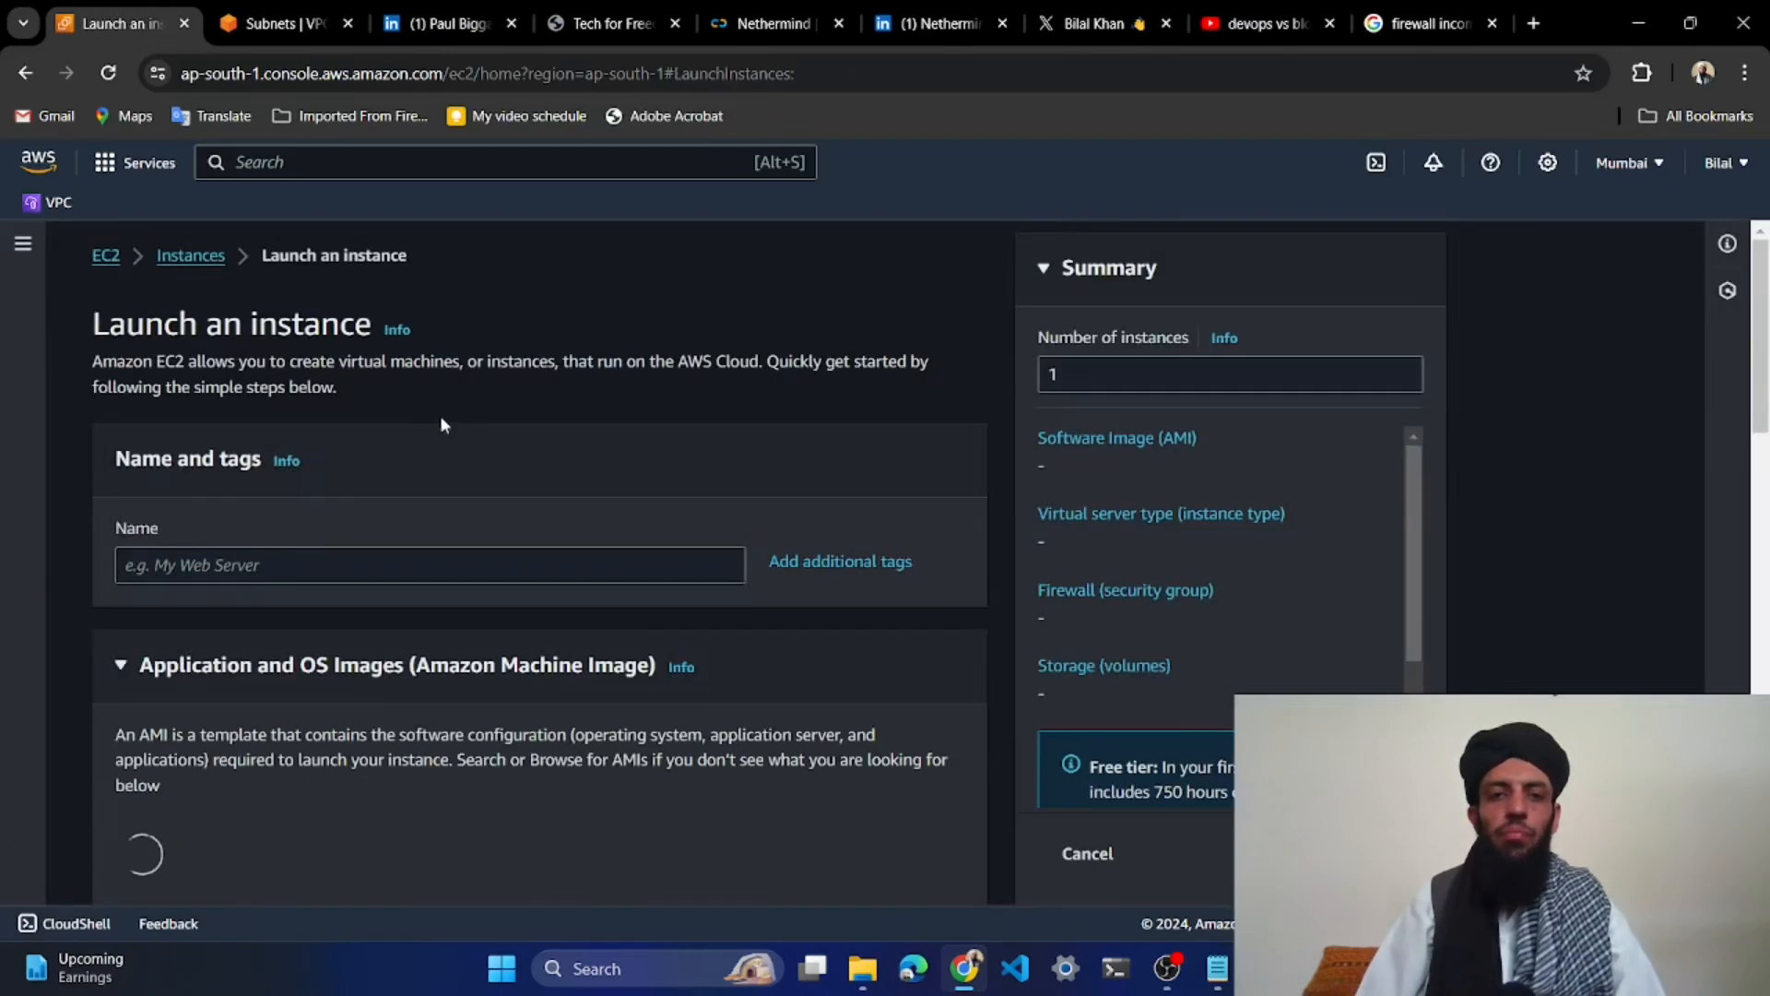
click(277, 565)
text(myserver)
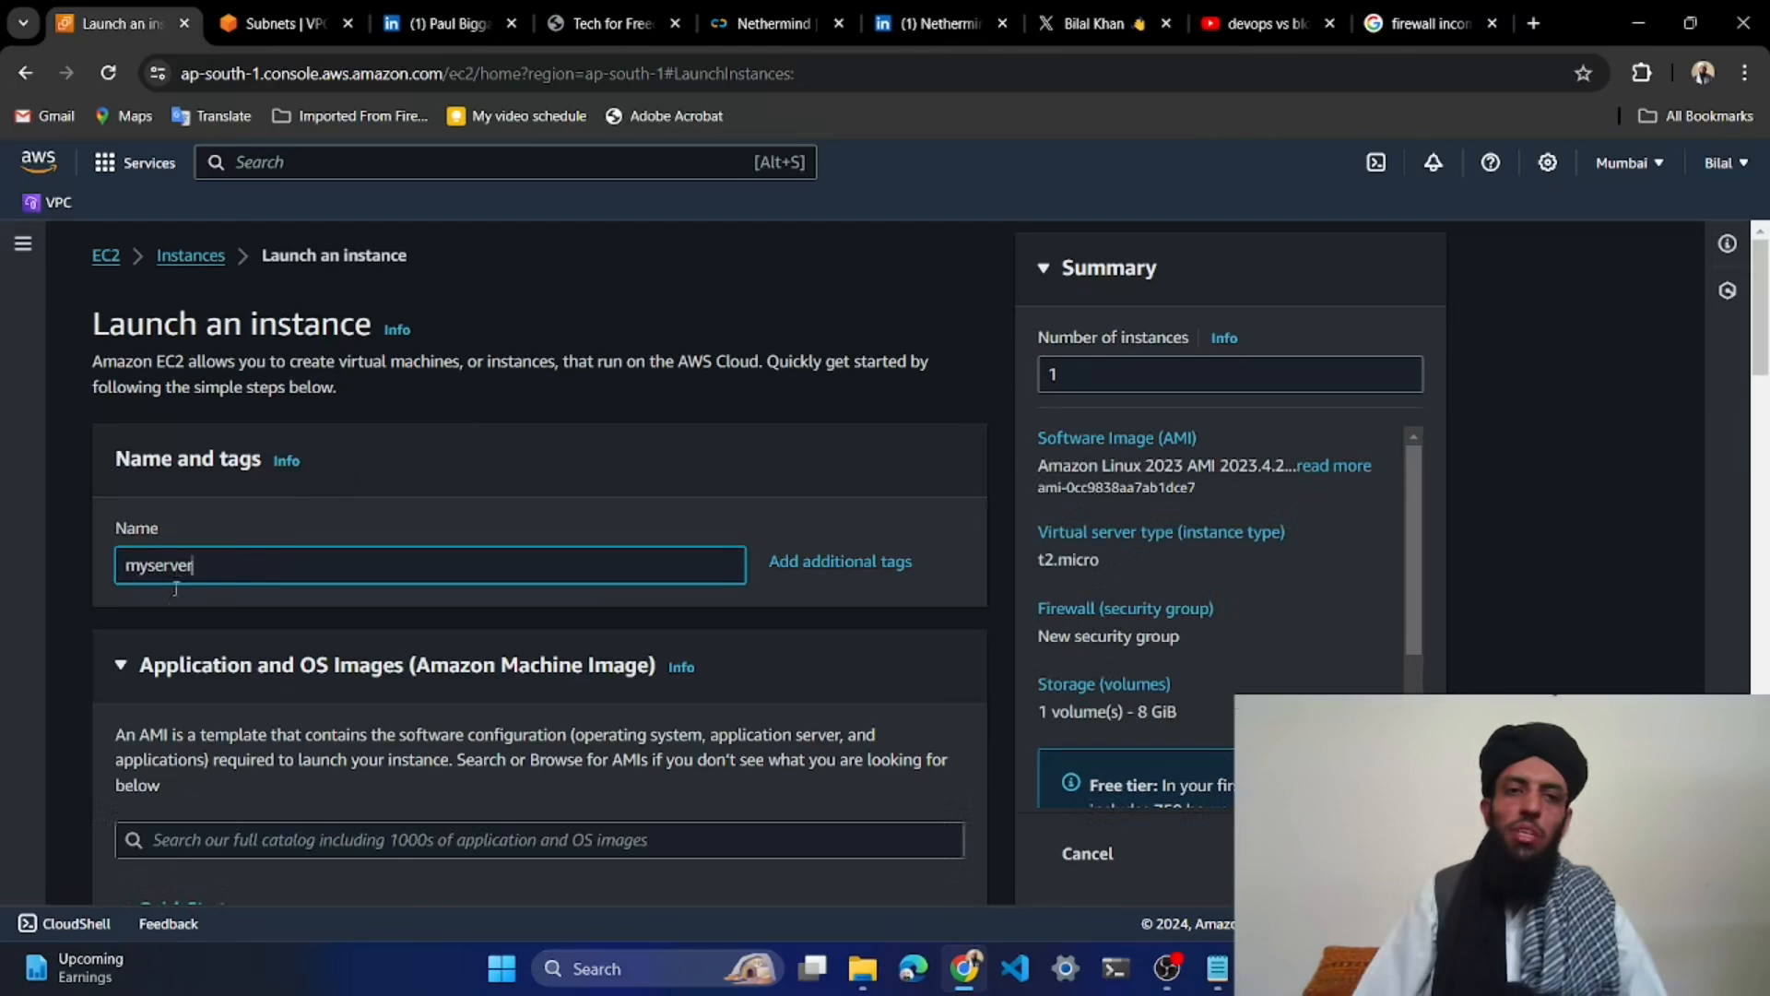
Choose Ubuntu as the instance's operating system image and review its architecture and instance type
scroll(325, 517, down, 3)
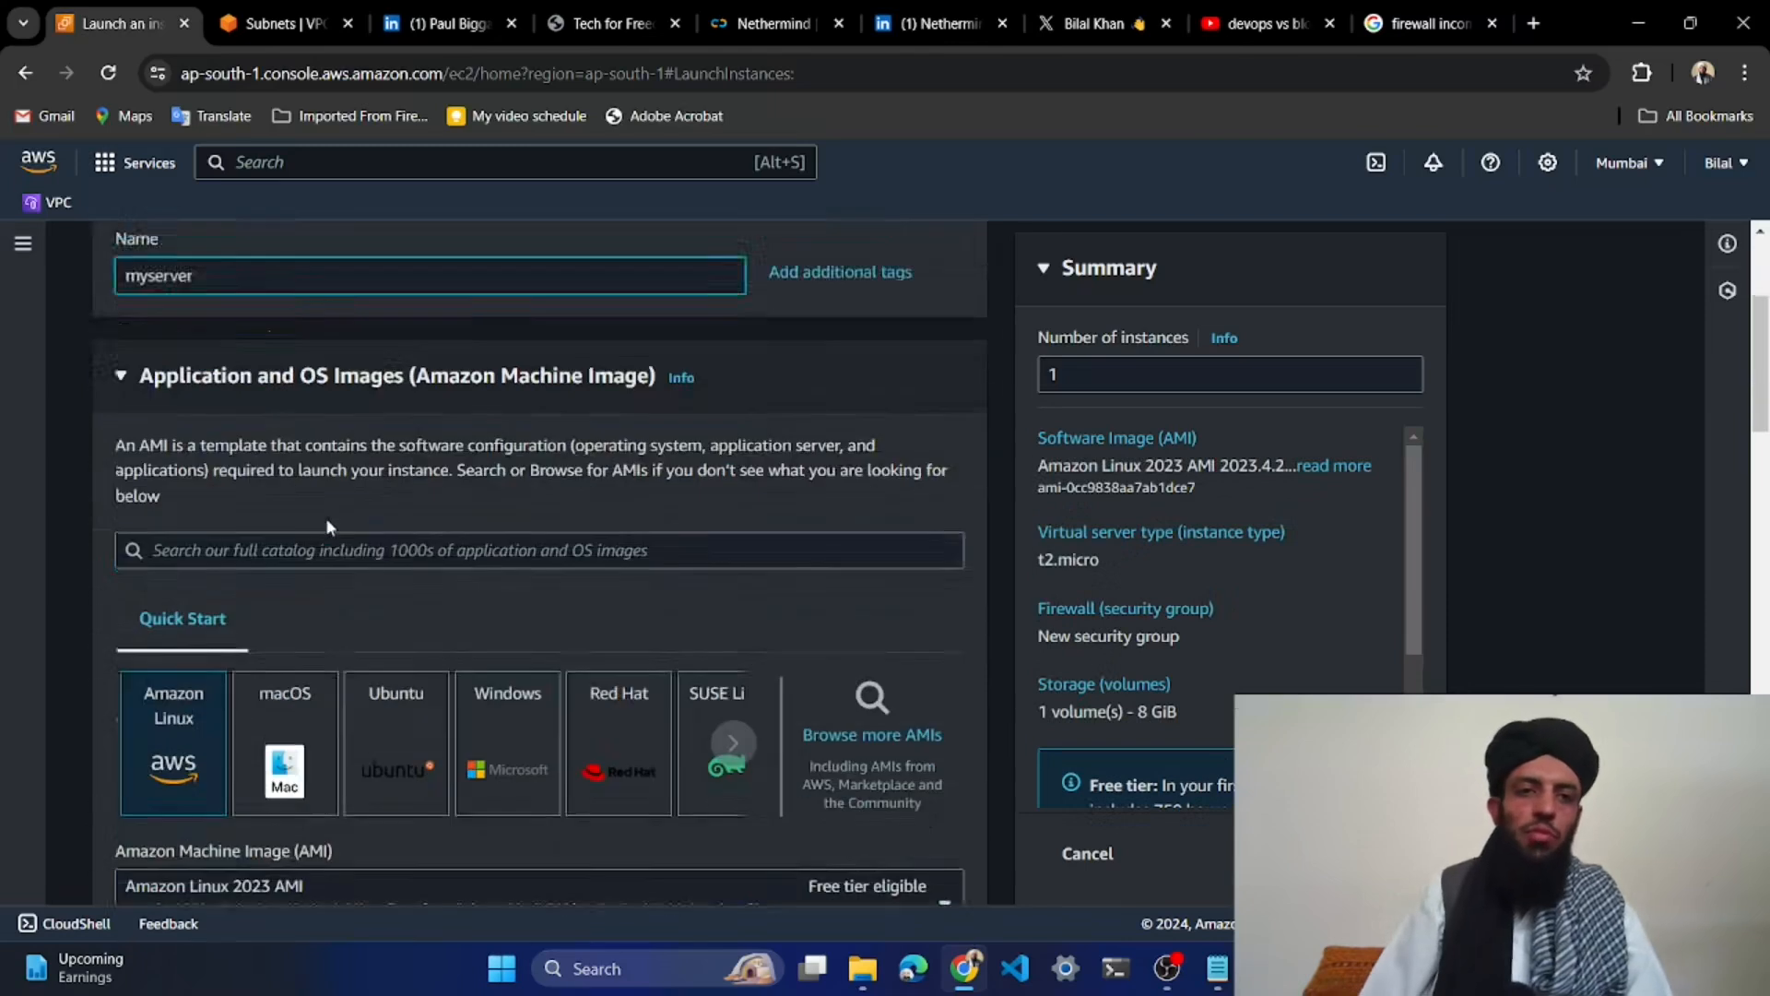
click(395, 646)
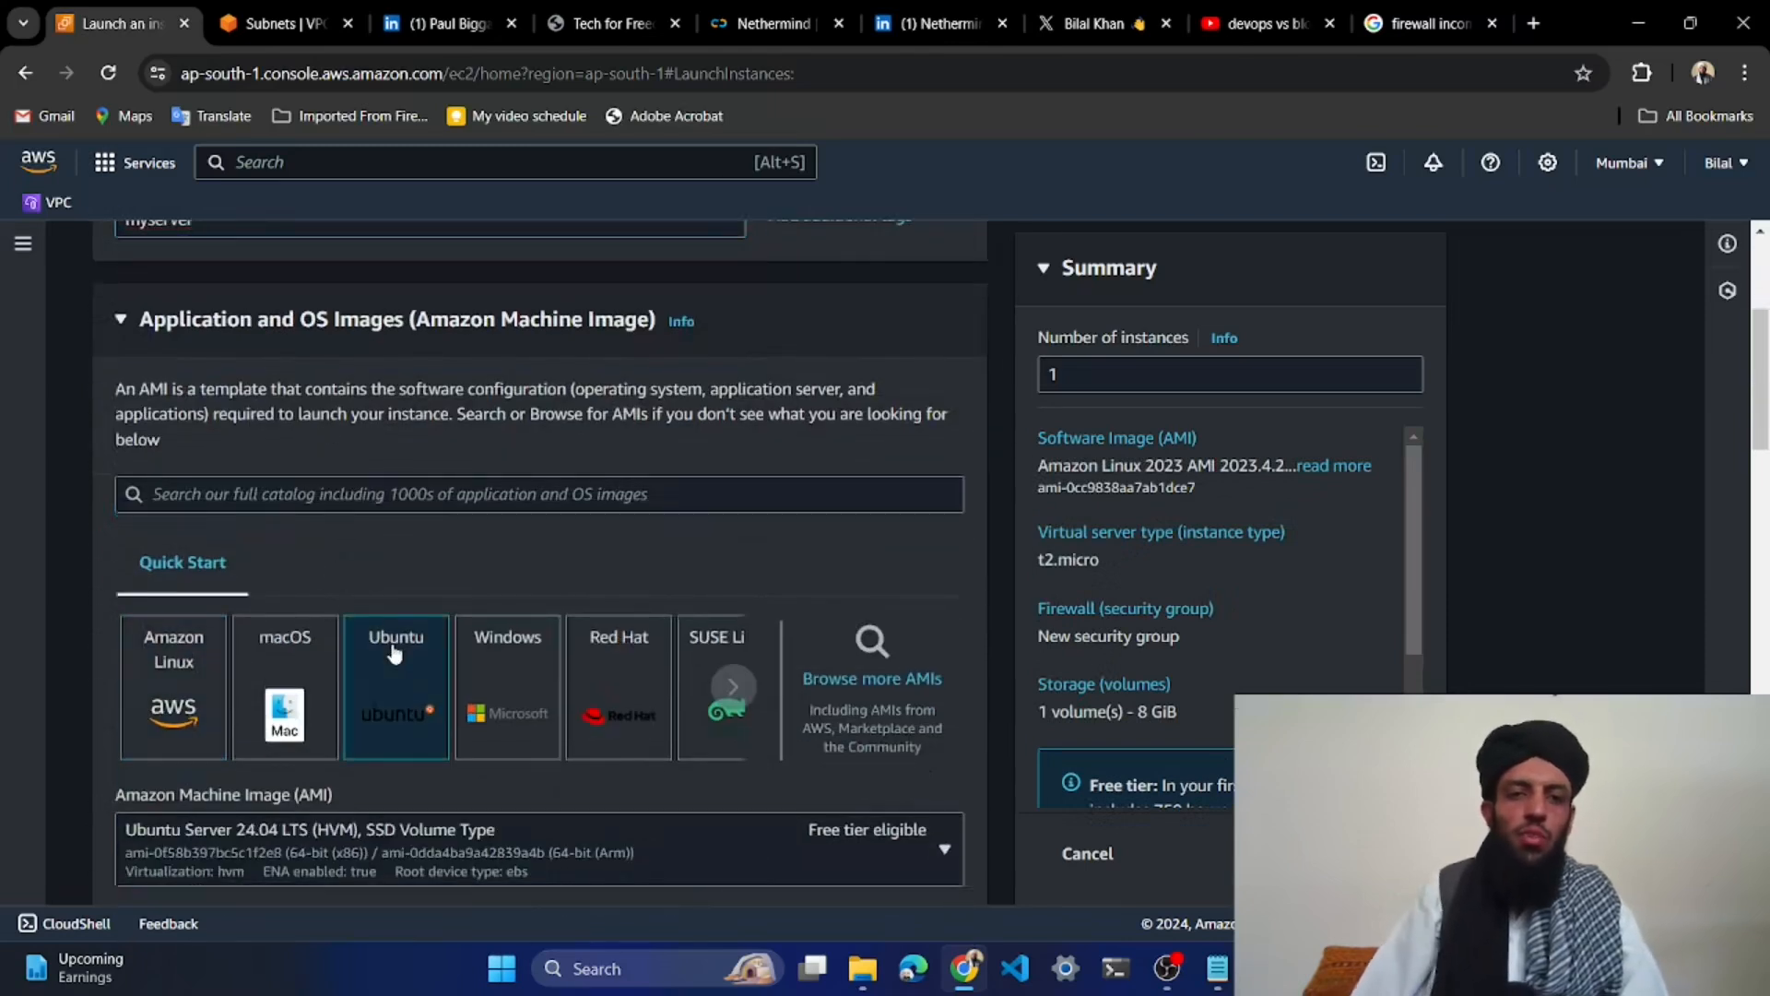
scroll(395, 650, down, 4)
scroll(368, 627, down, 3)
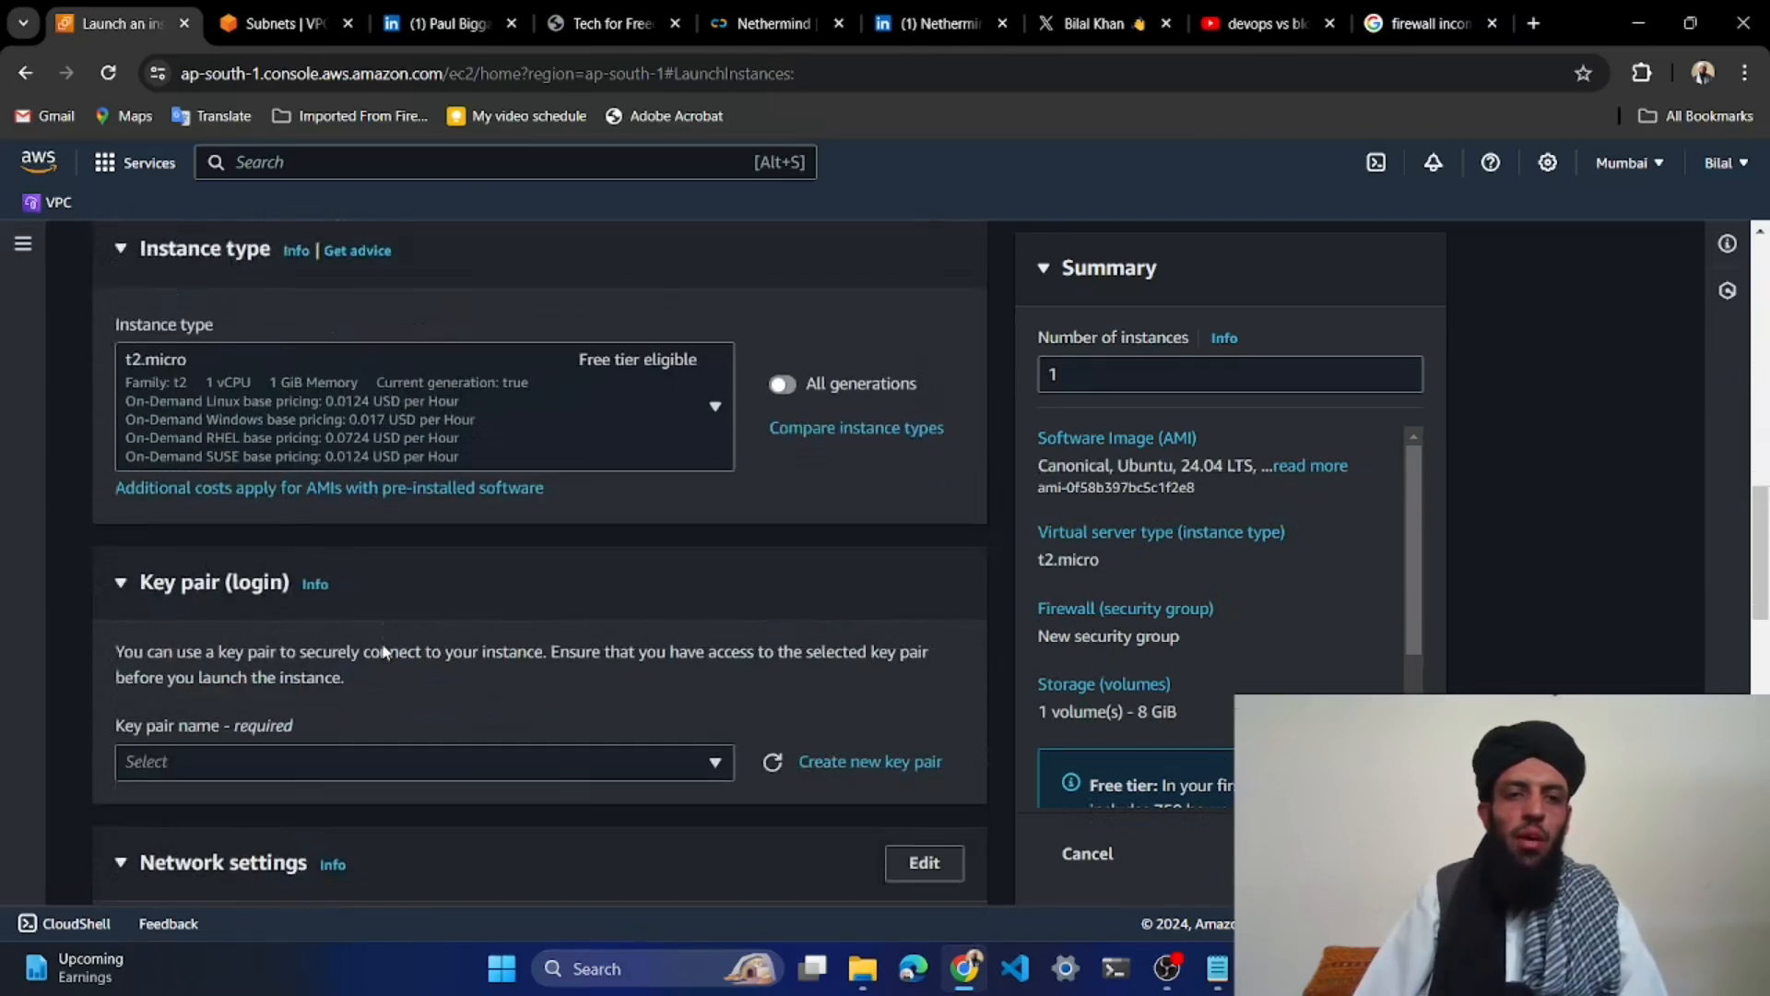
scroll(230, 525, up, 3)
scroll(220, 512, down, 3)
scroll(291, 460, up, 3)
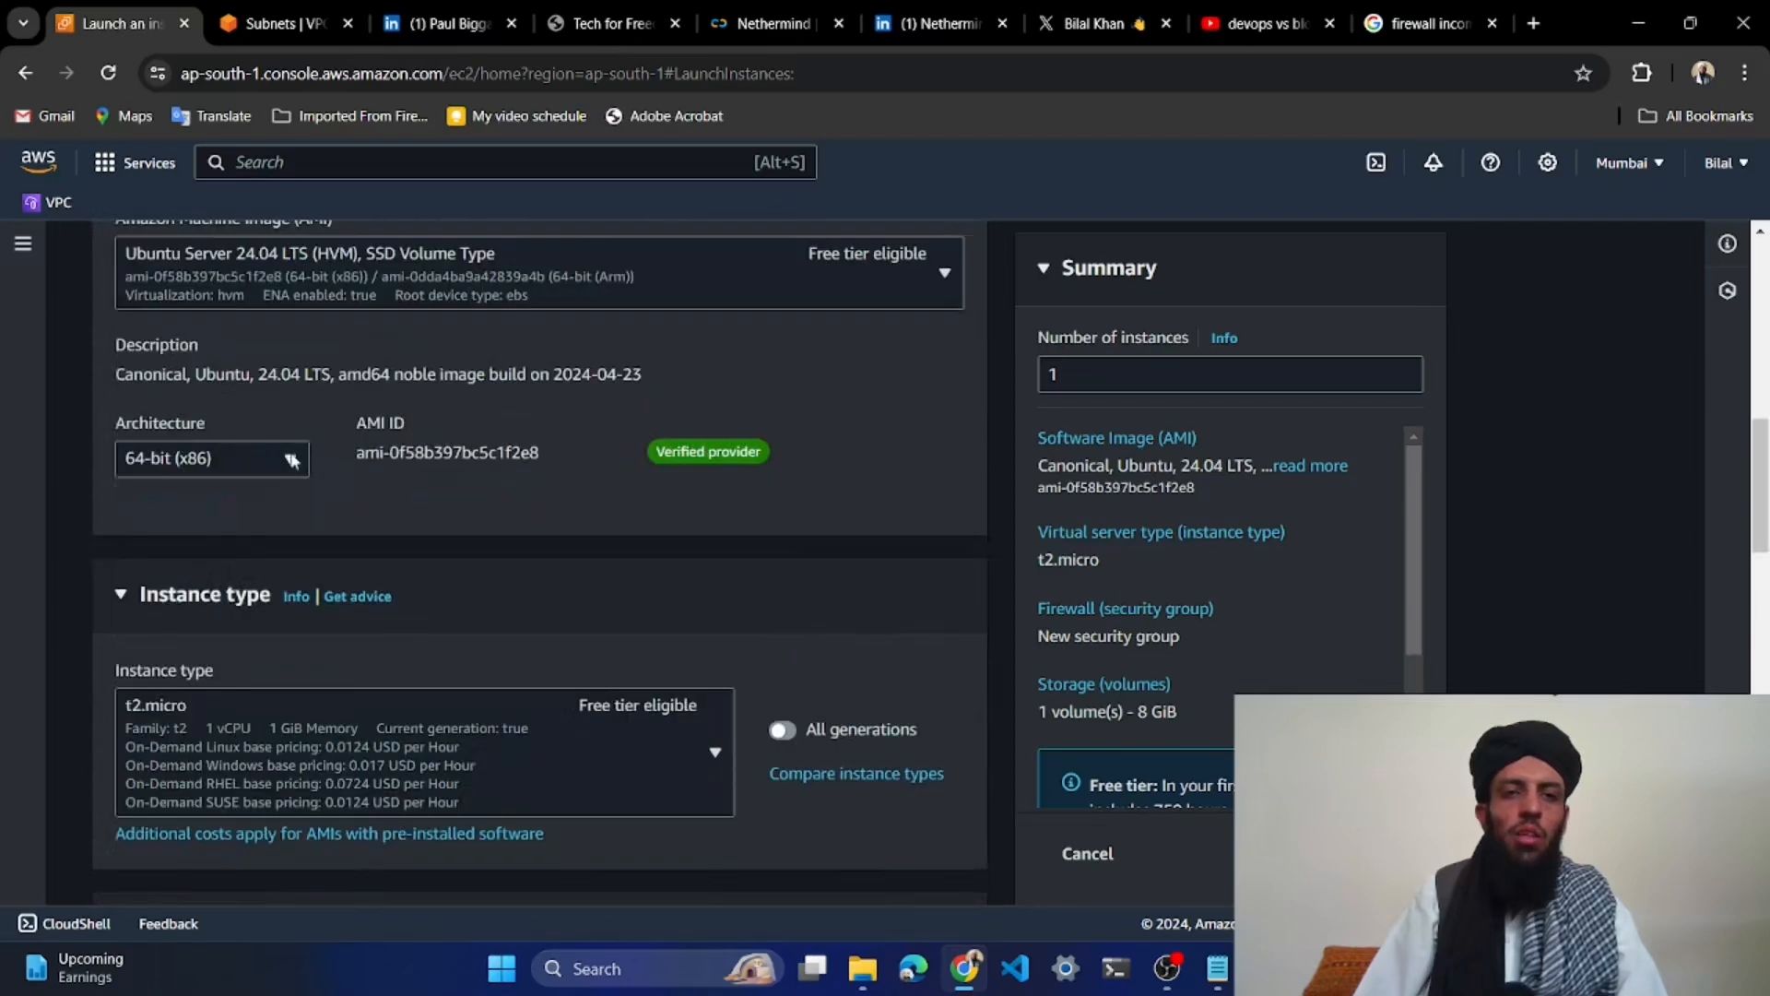
Select the existing key pair testingone for logging in to the instance
scroll(708, 426, down, 6)
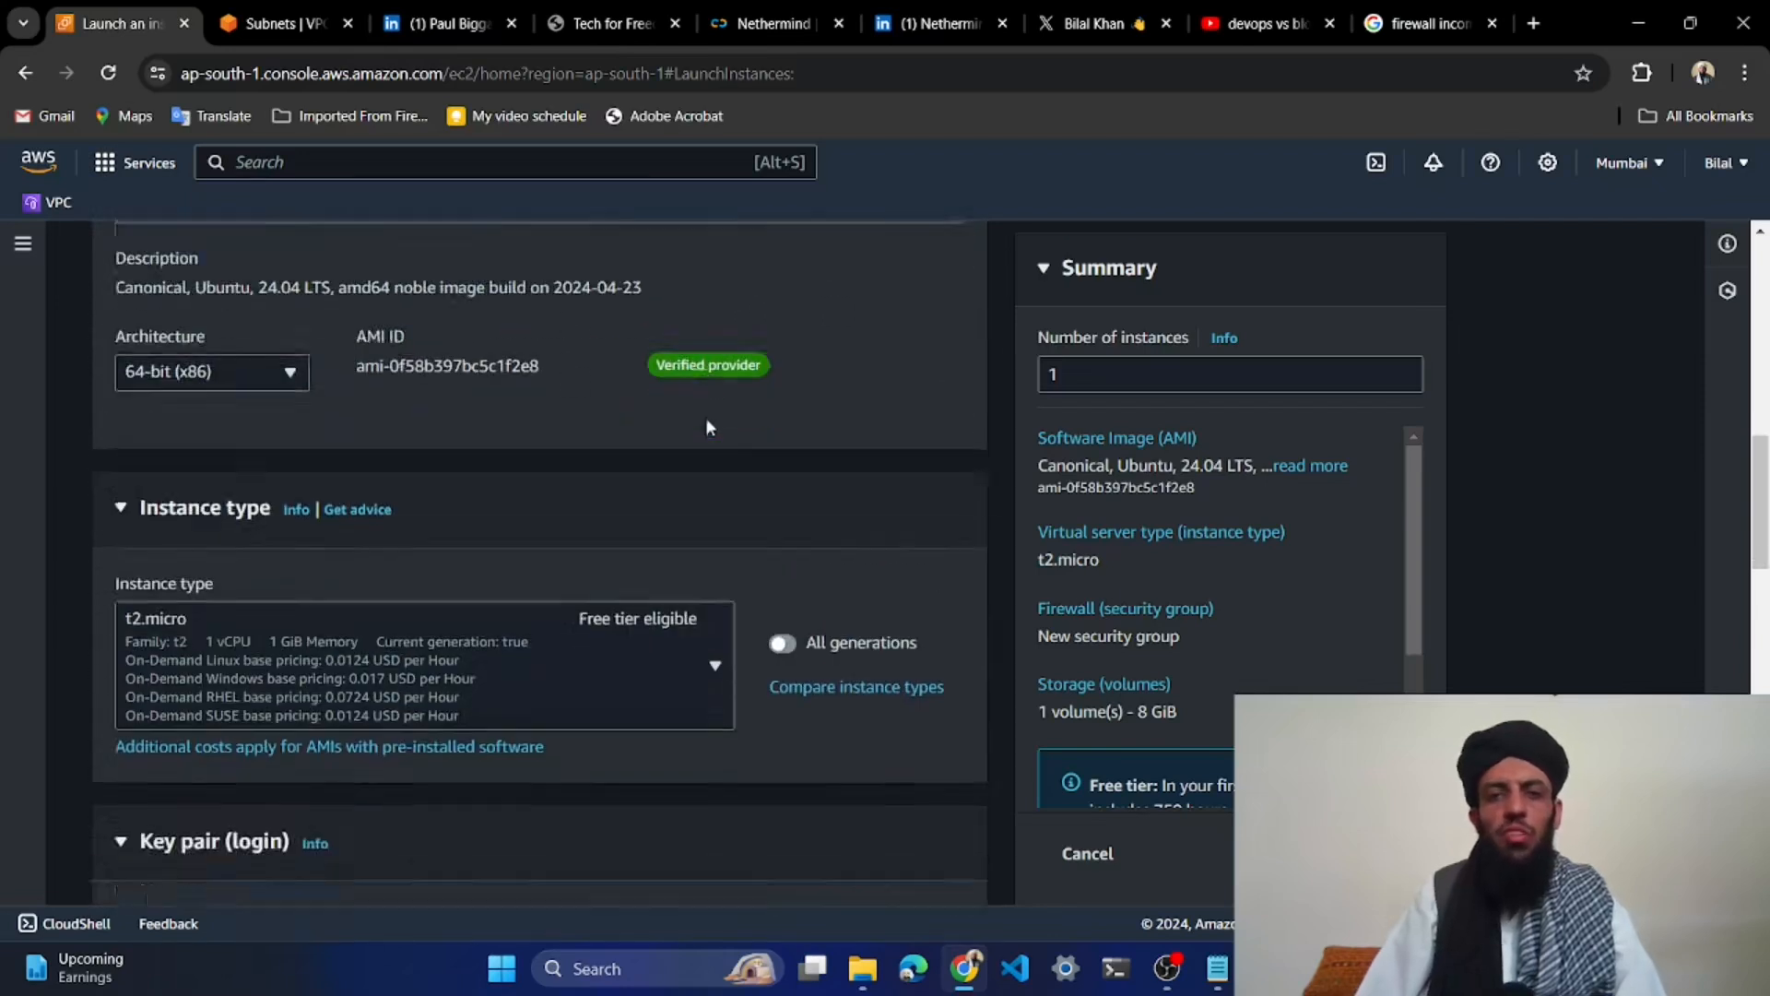
click(412, 534)
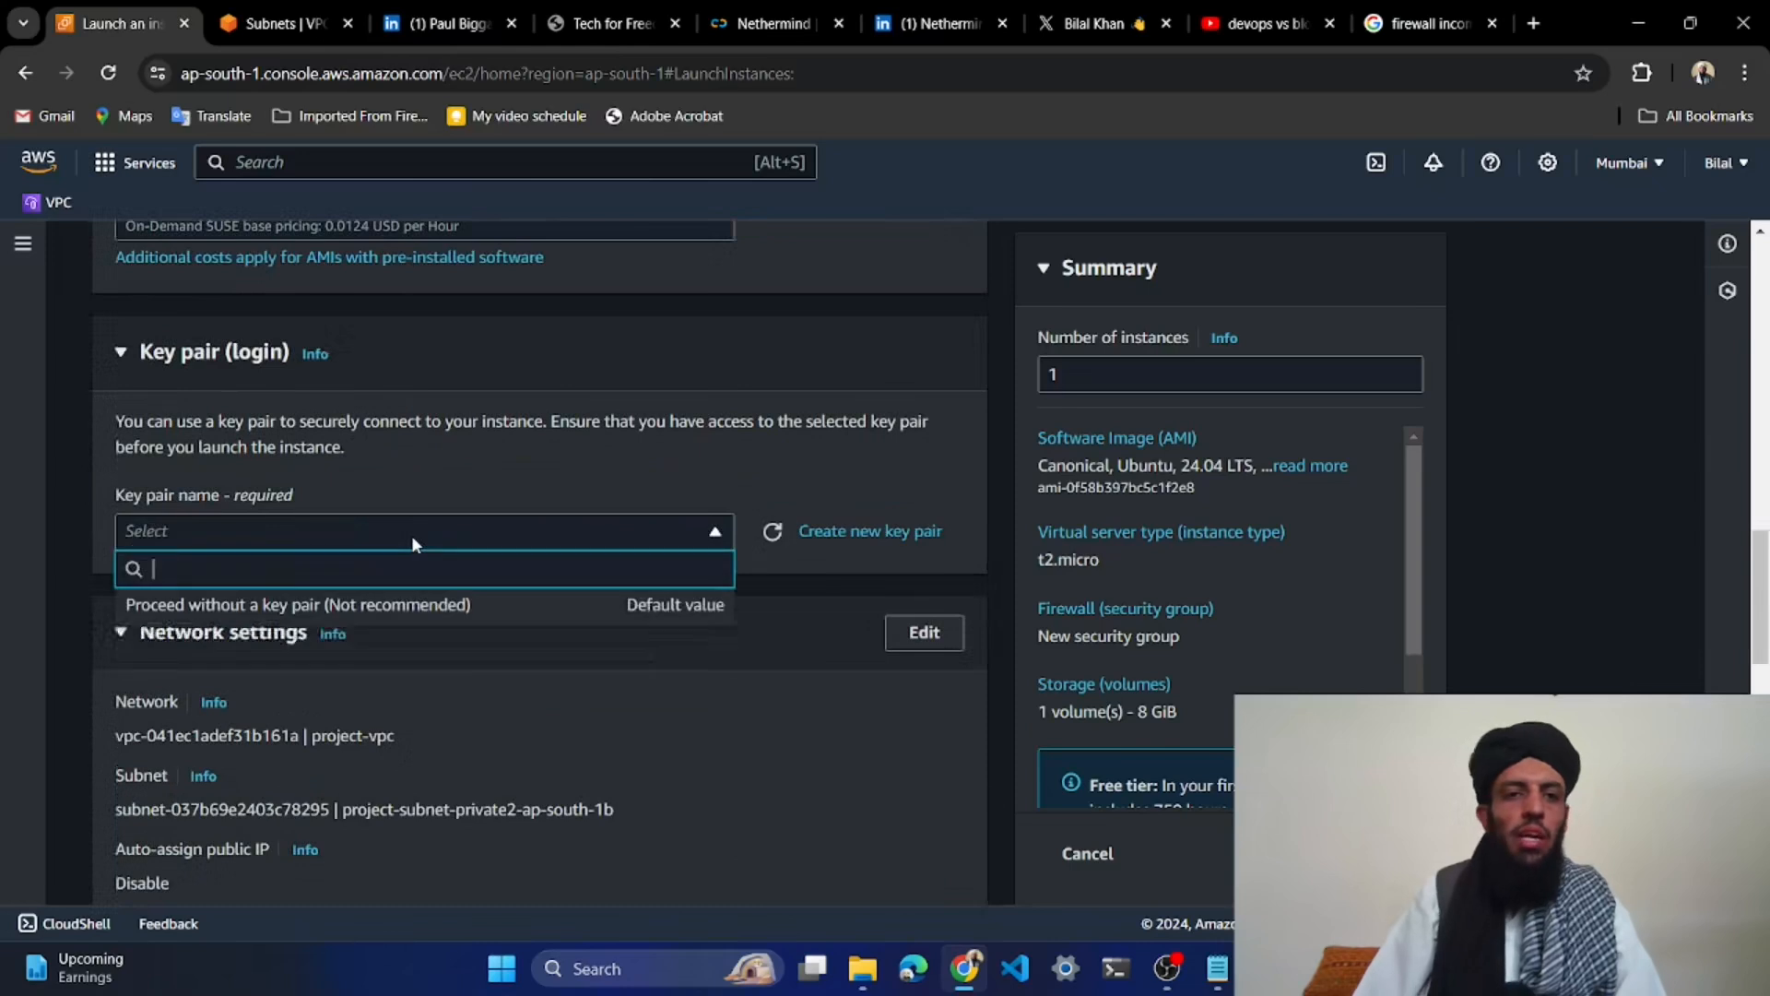
click(230, 635)
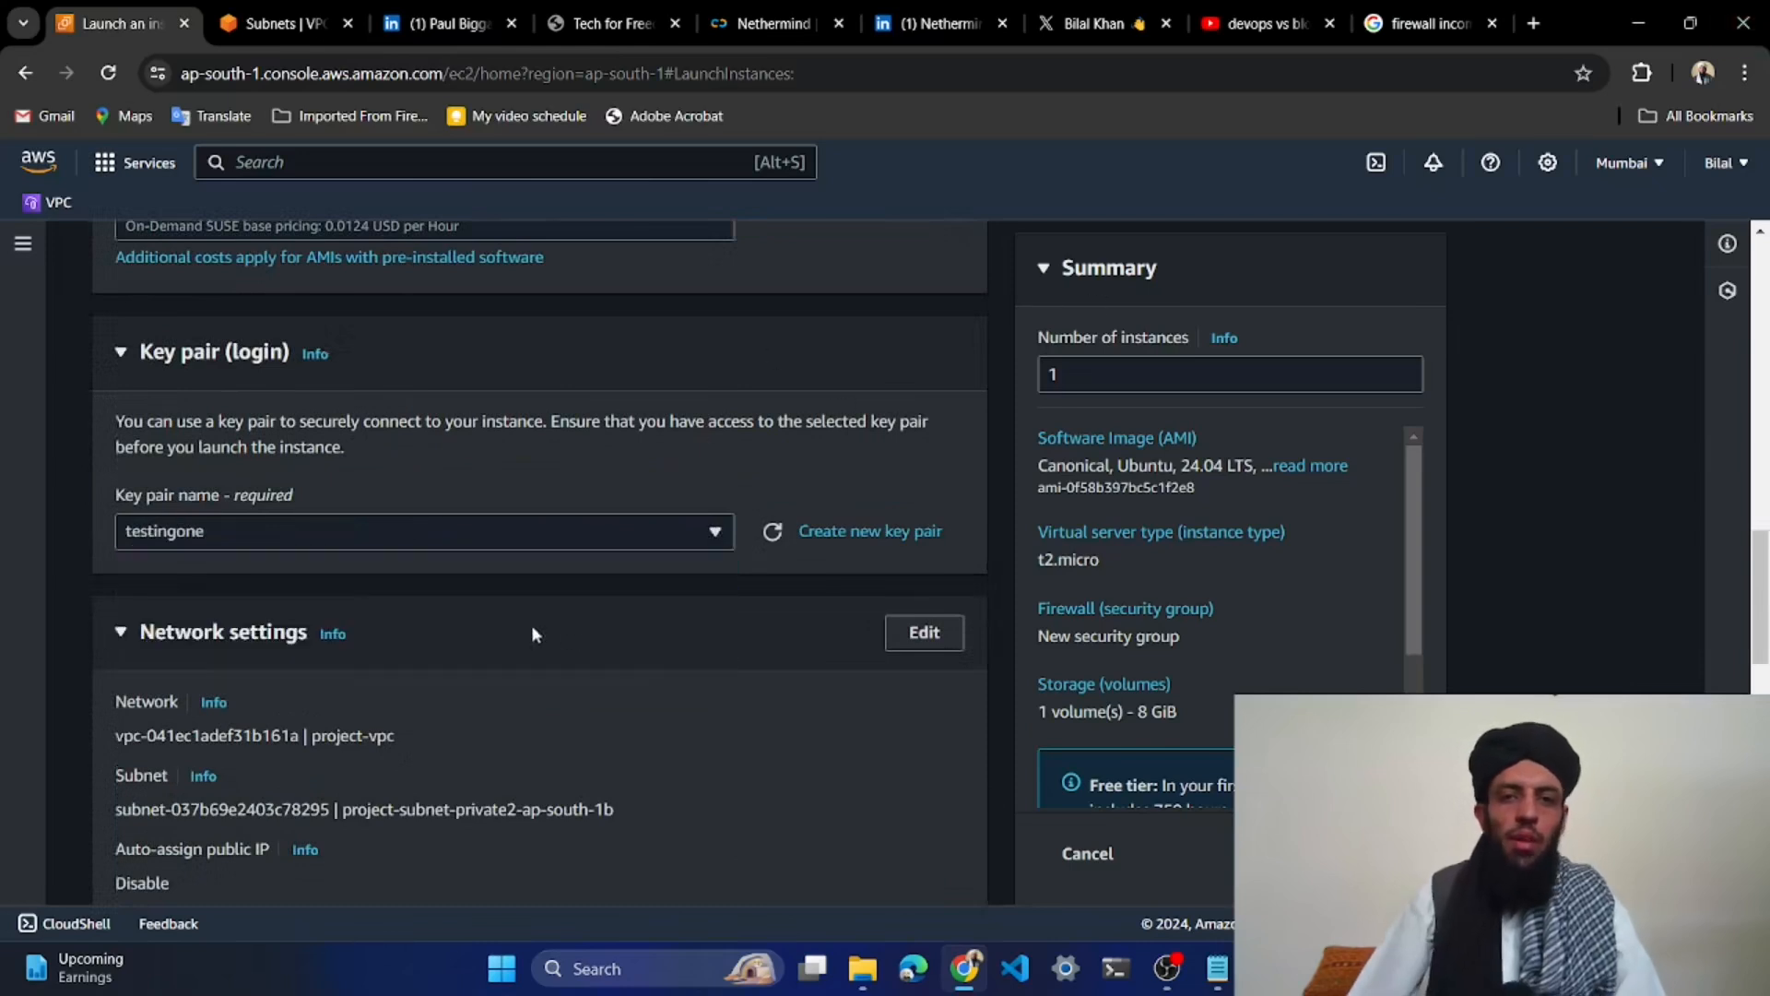
Switch the instance's firewall to an existing security group and select ssh-sg
scroll(661, 446, down, 4)
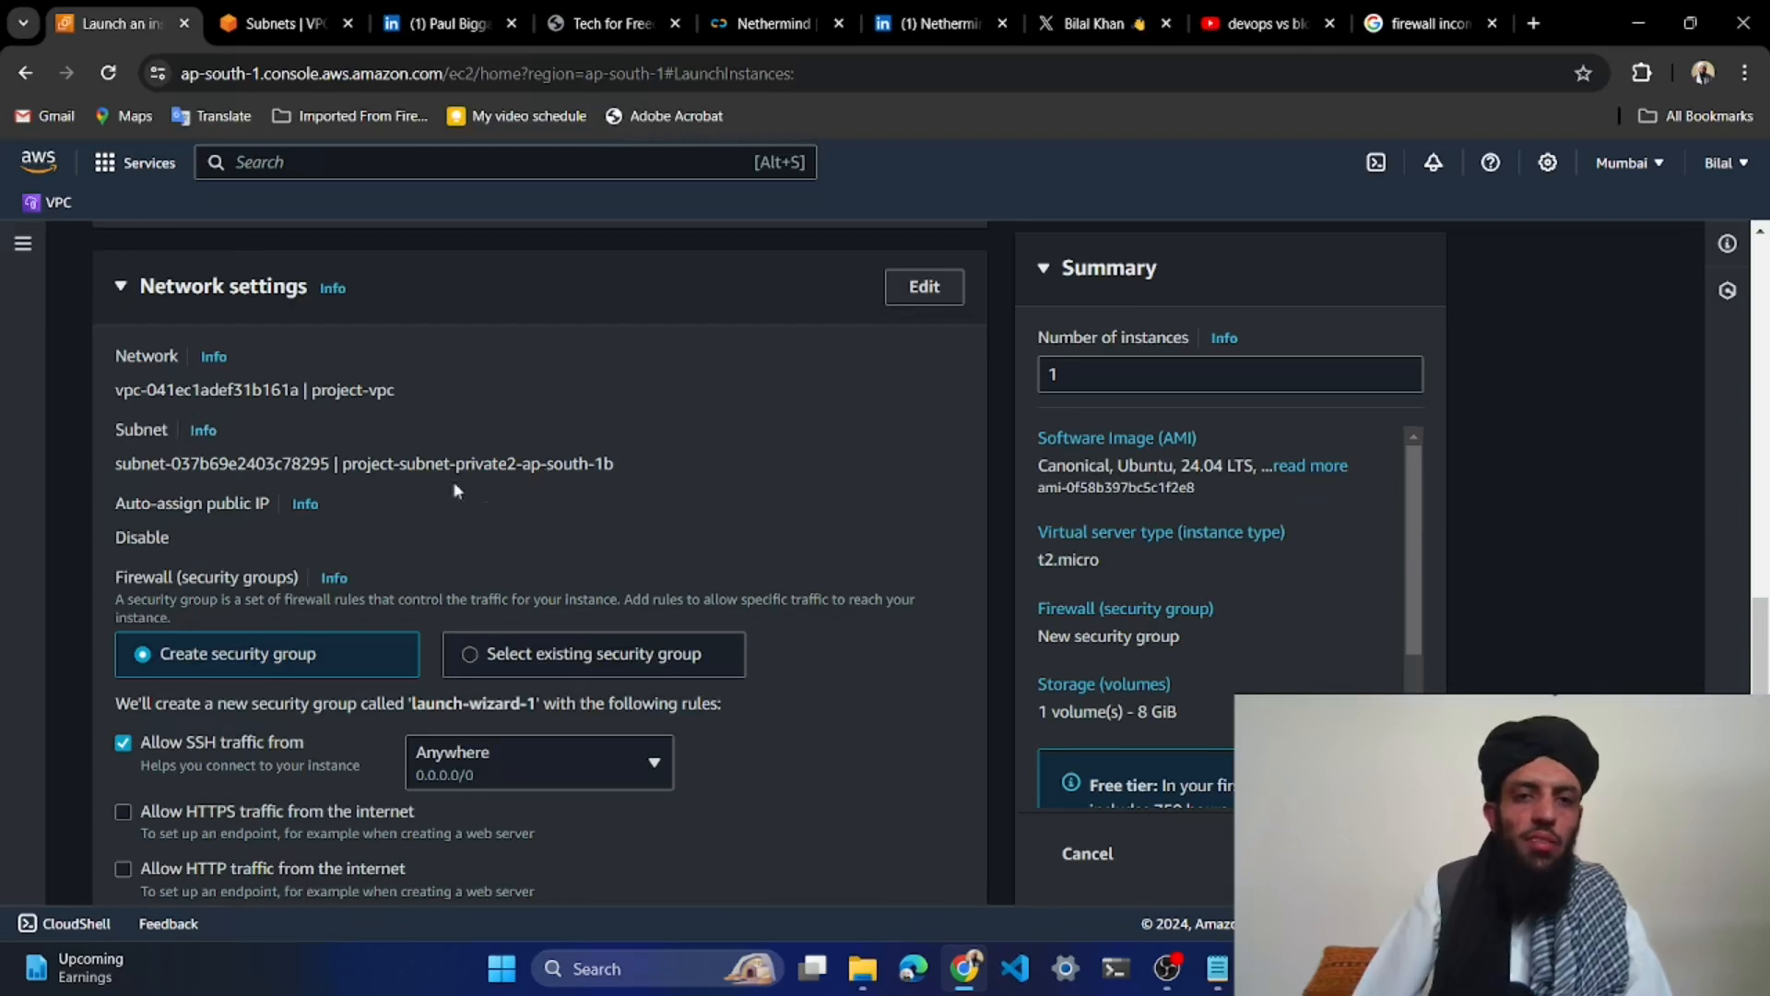
scroll(456, 491, down, 3)
scroll(269, 375, up, 3)
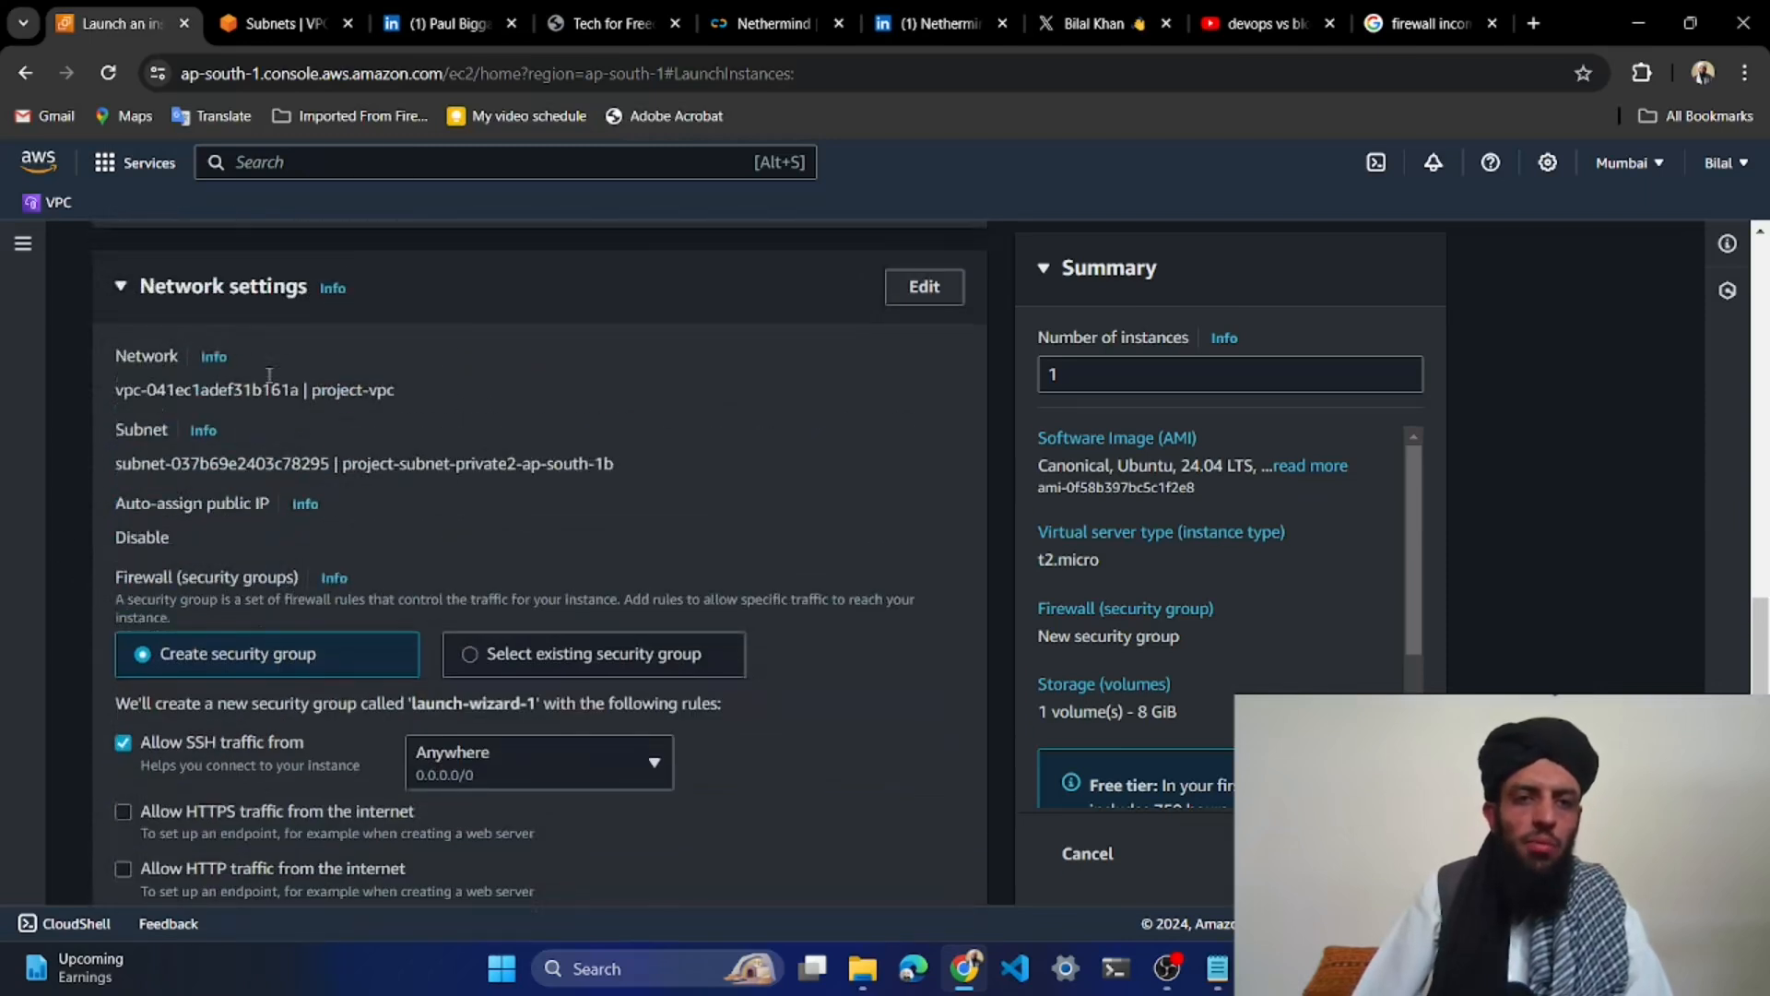
scroll(494, 738, down, 1)
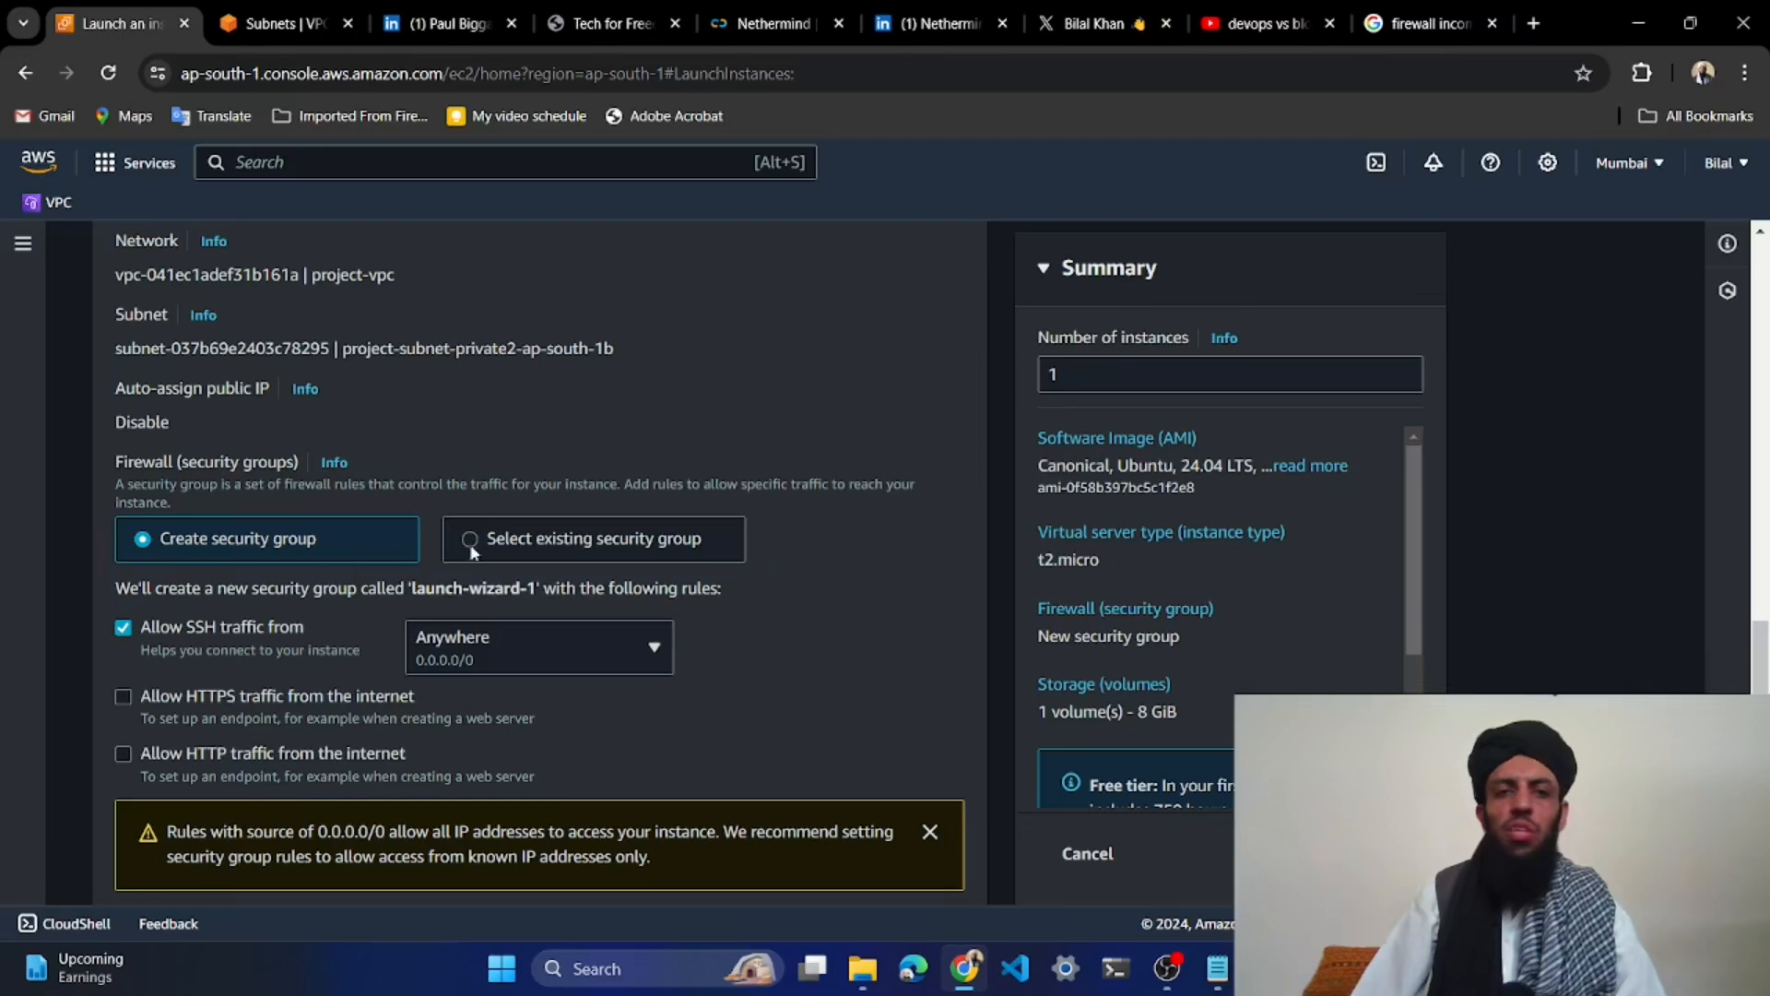
click(533, 542)
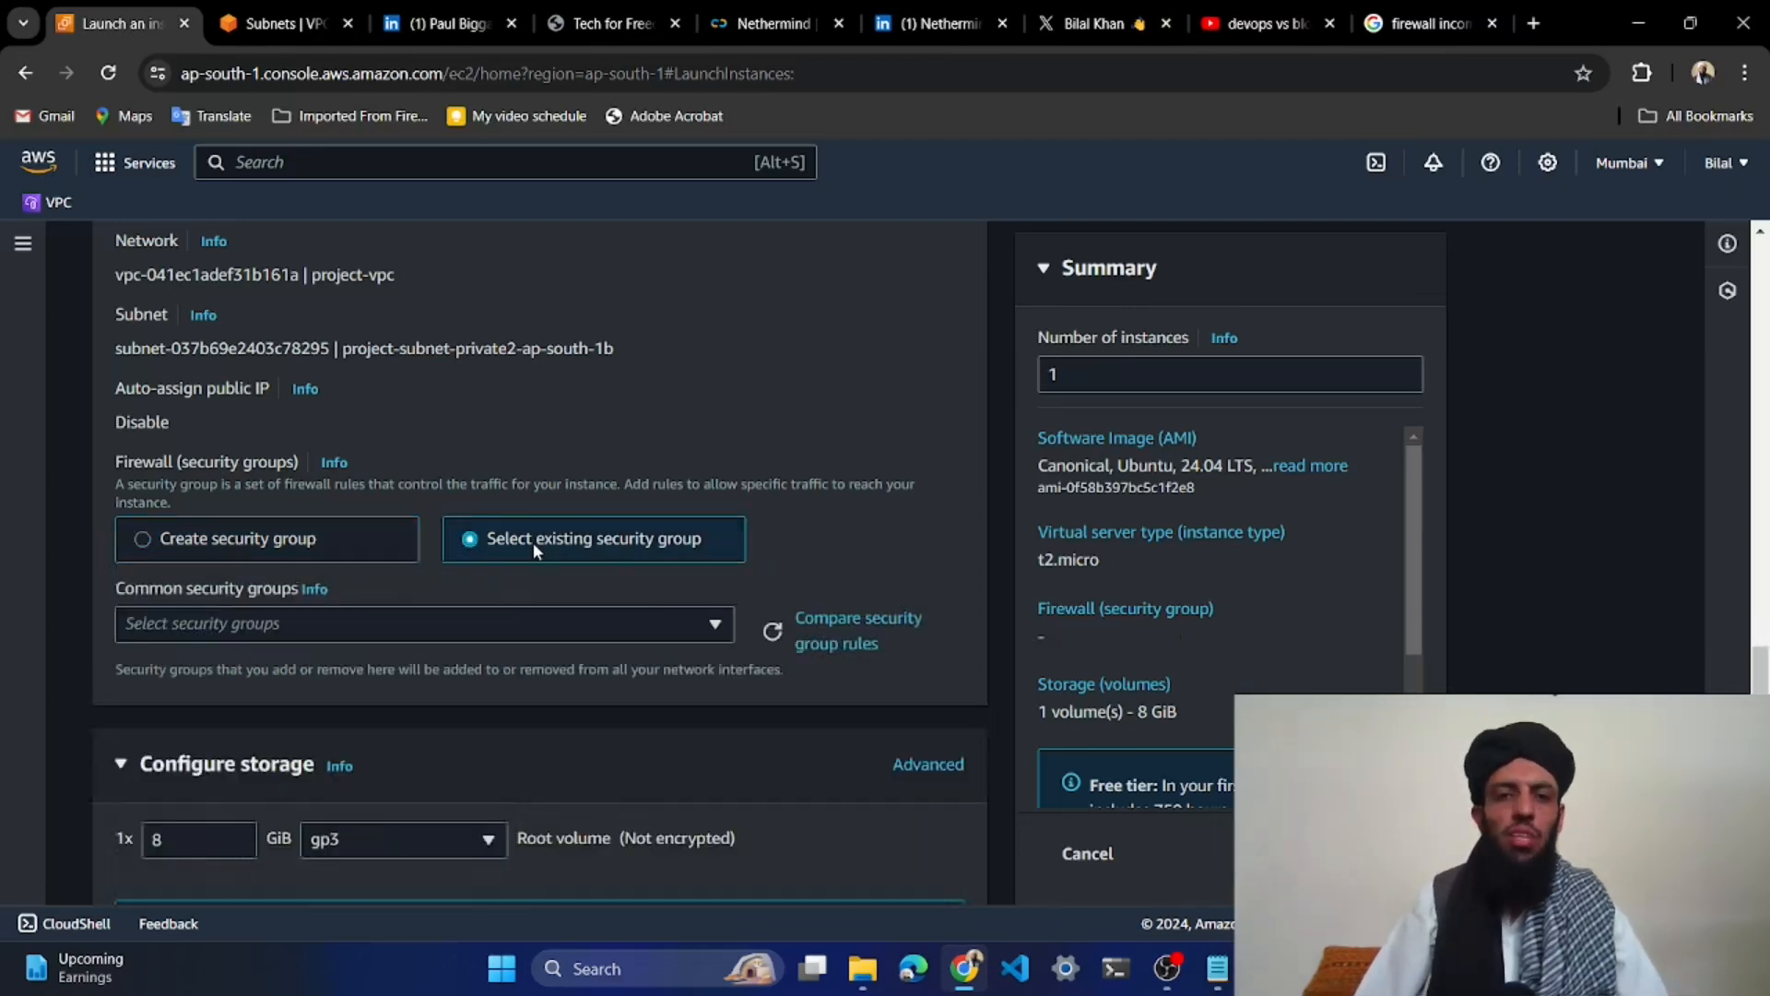
click(467, 622)
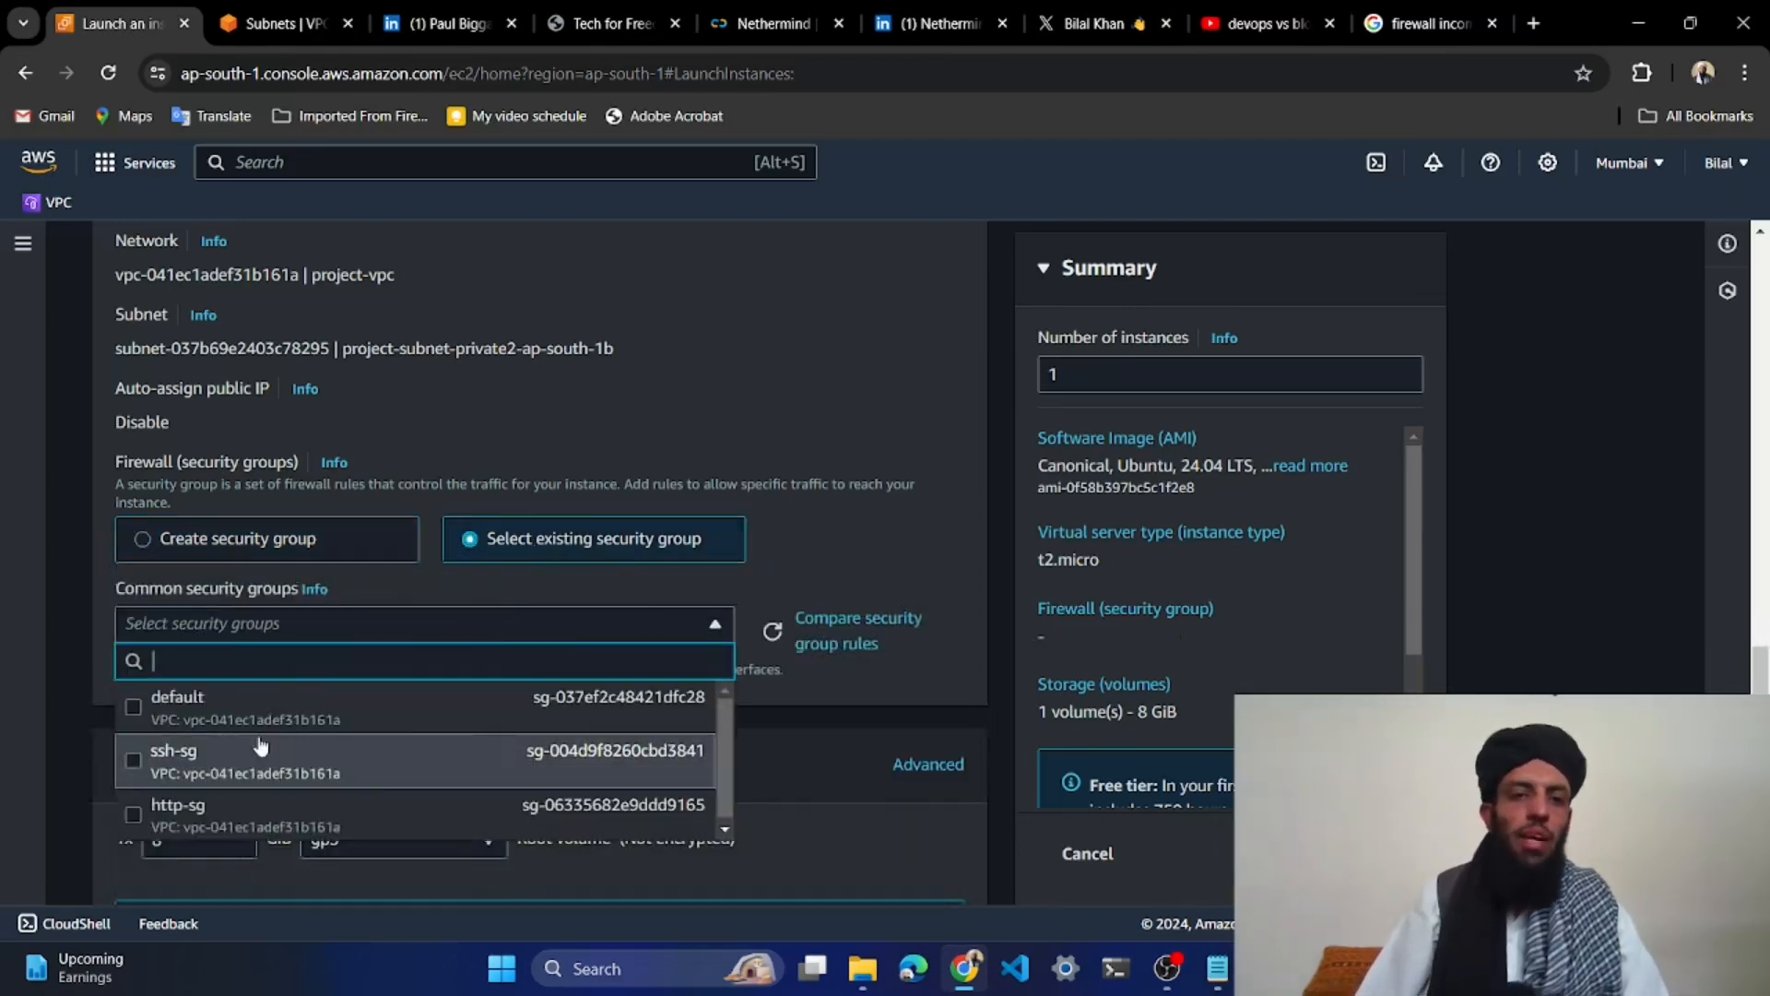
click(195, 768)
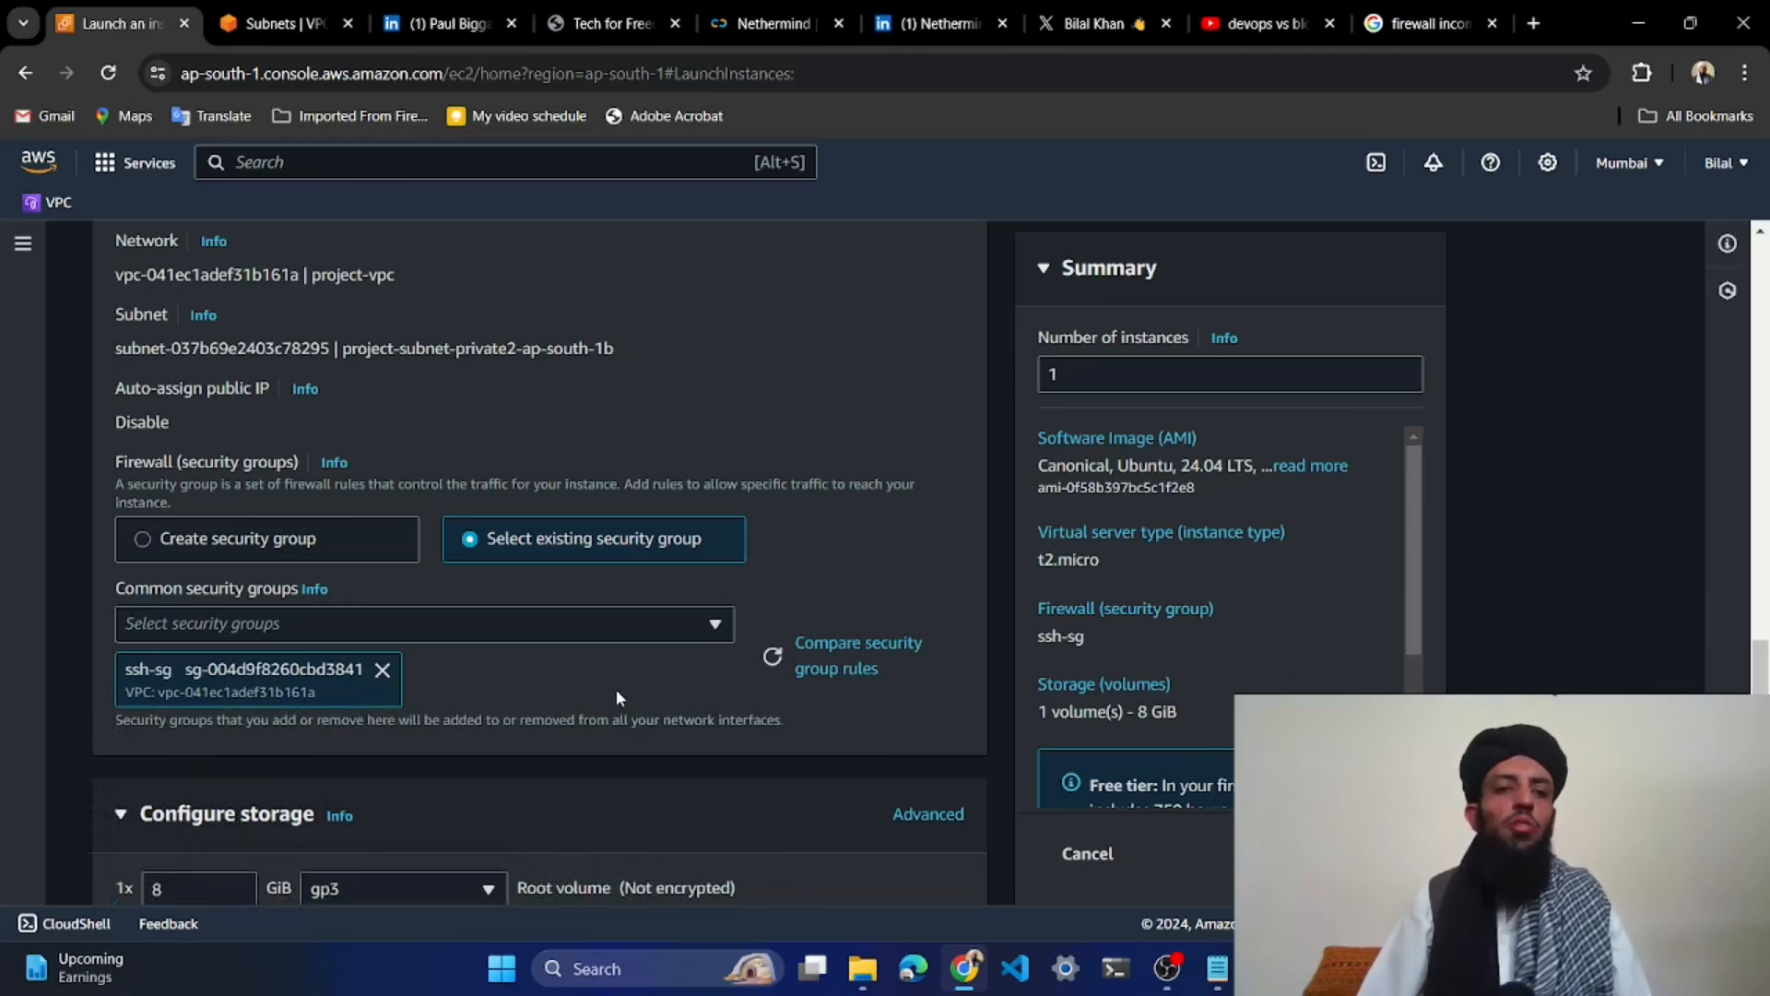
Add http-sg as a second security group, show all selected groups, and remove http-sg again
click(585, 611)
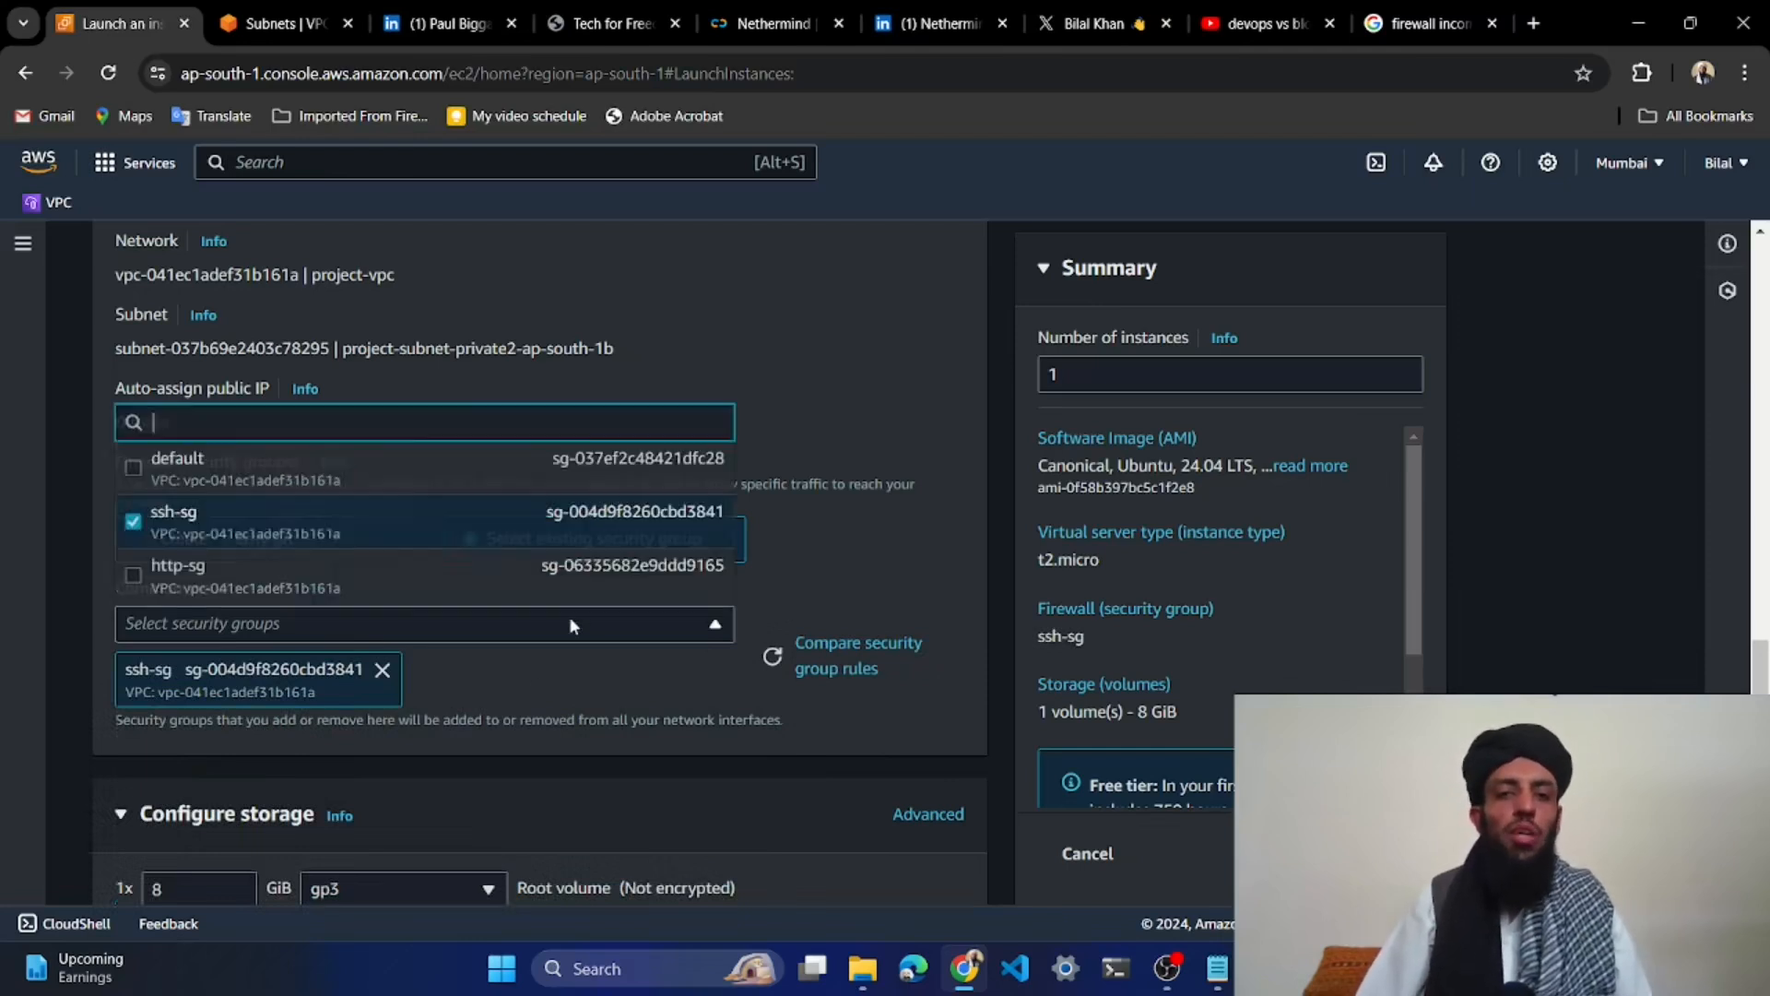
click(265, 581)
click(471, 728)
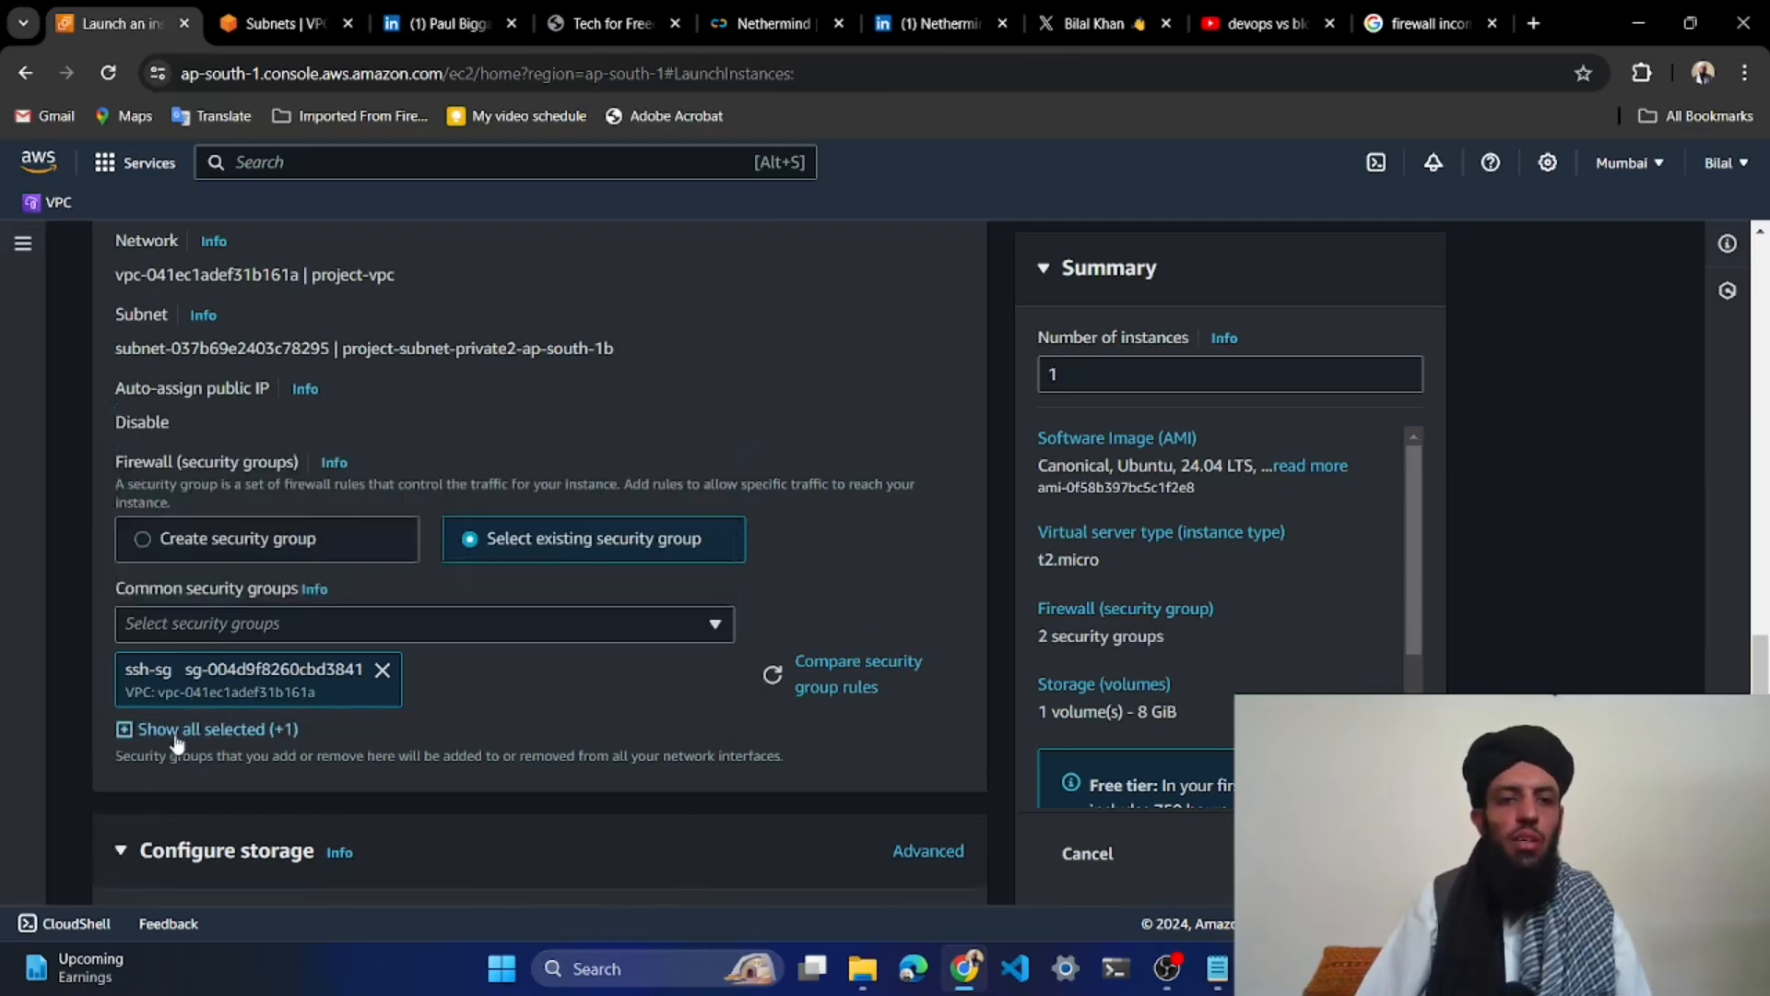
click(208, 730)
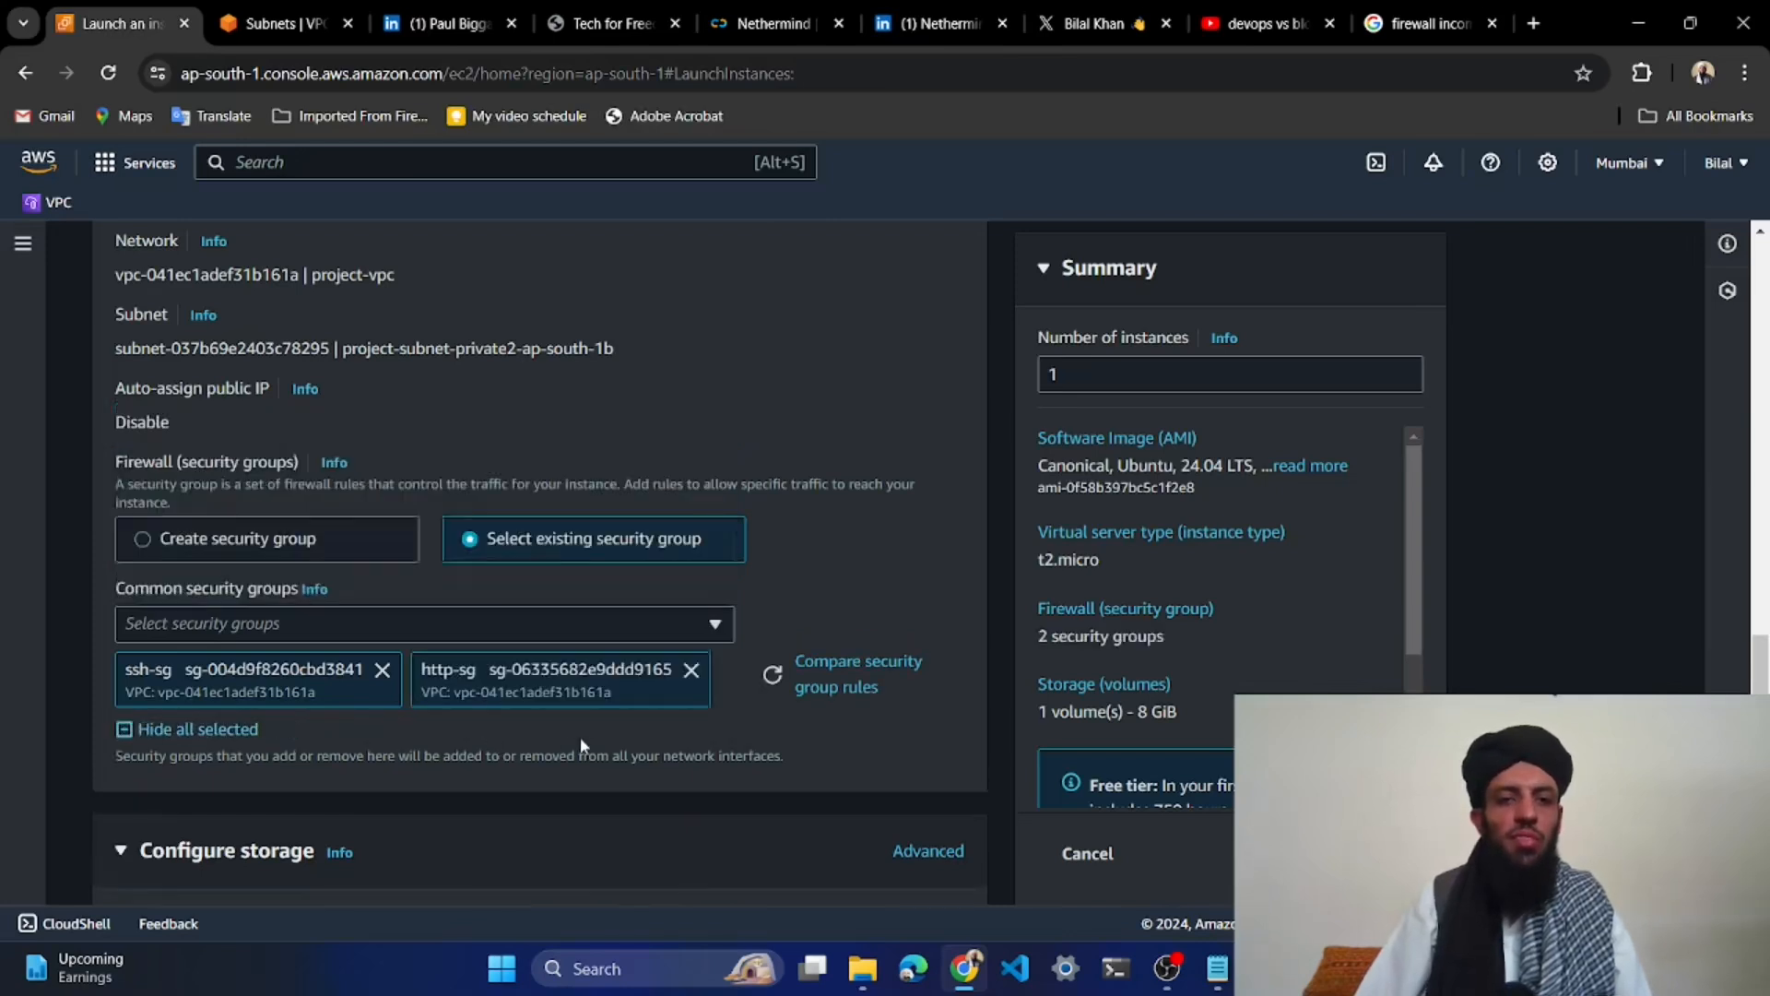
click(690, 672)
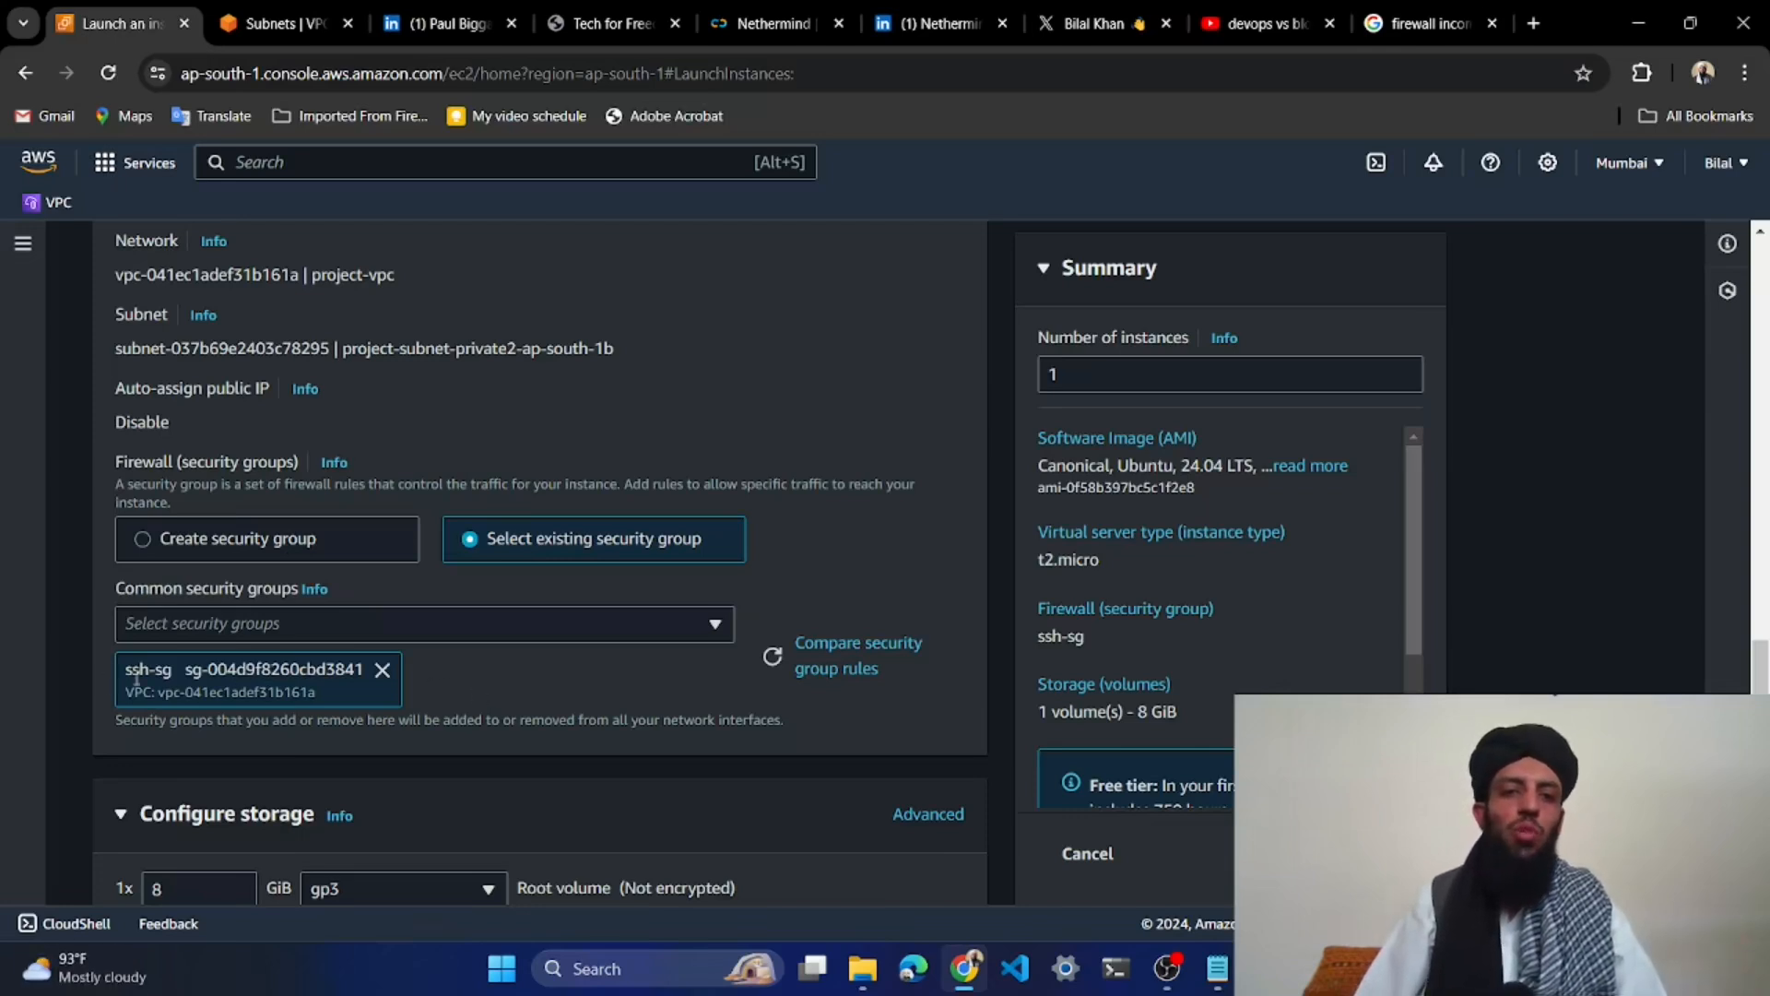
Edit the network settings to use the subnet project-subnet-public1-ap-south-1a and check the auto-assign public IP setting
scroll(610, 673, down, 5)
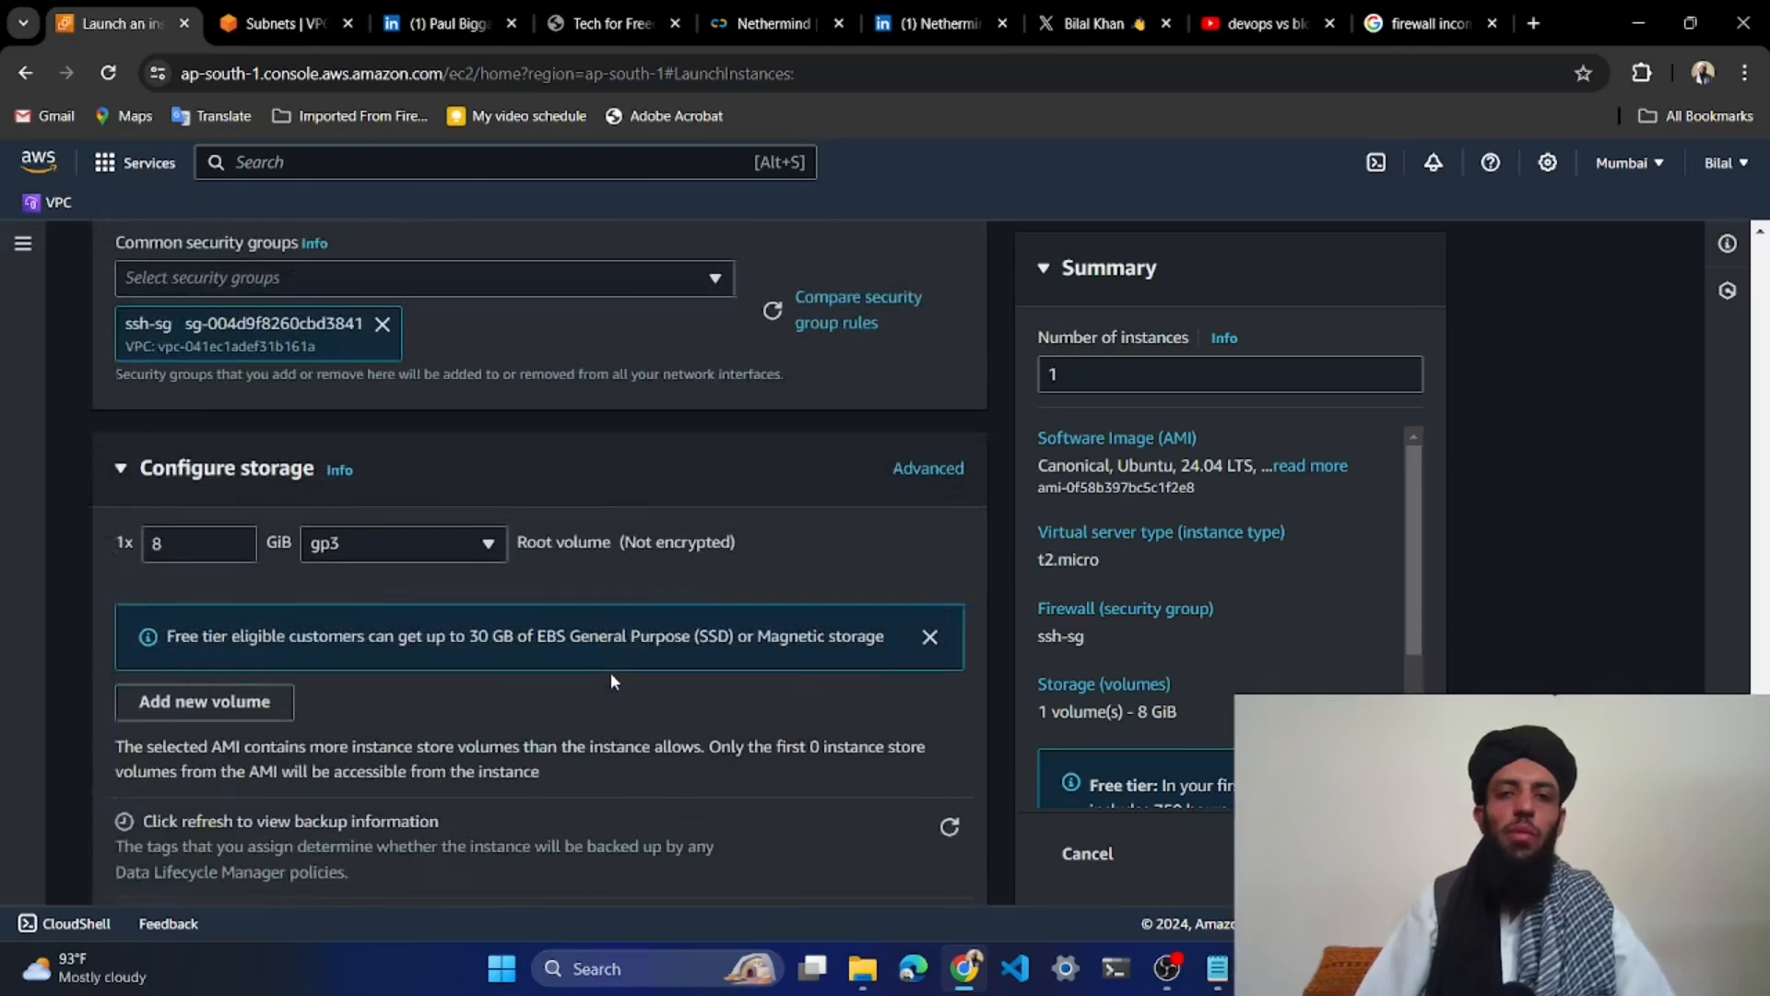
scroll(614, 677, up, 7)
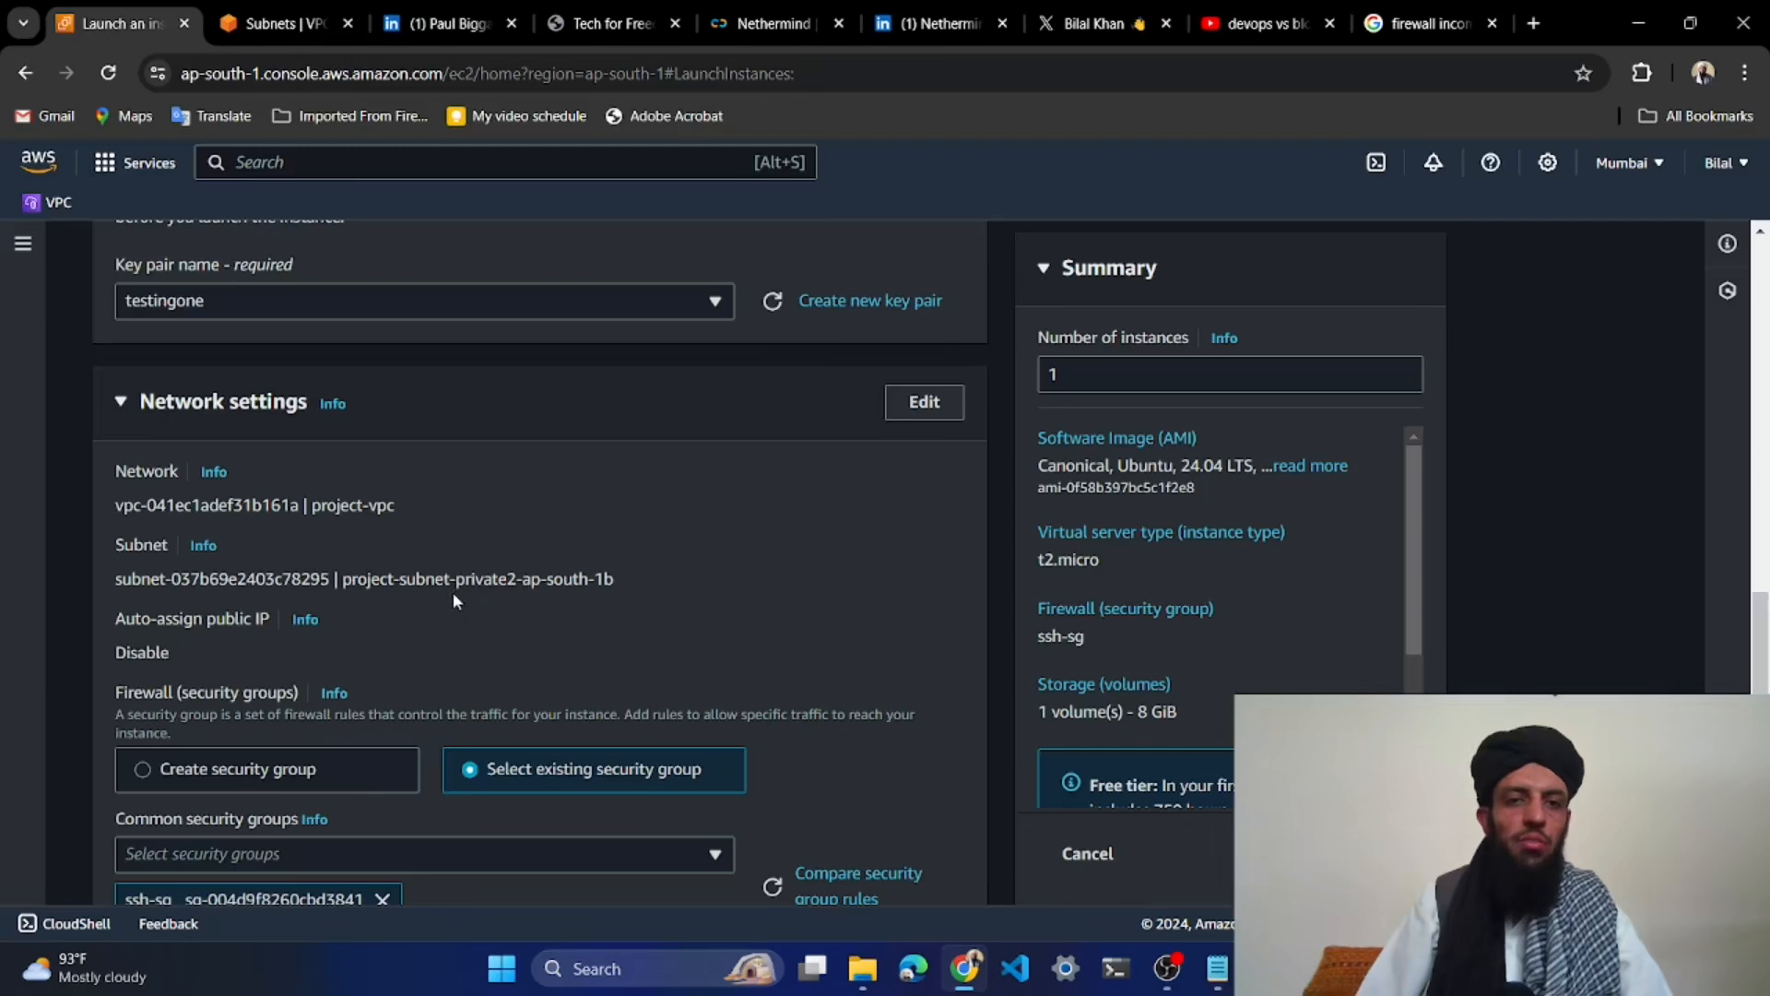
click(928, 402)
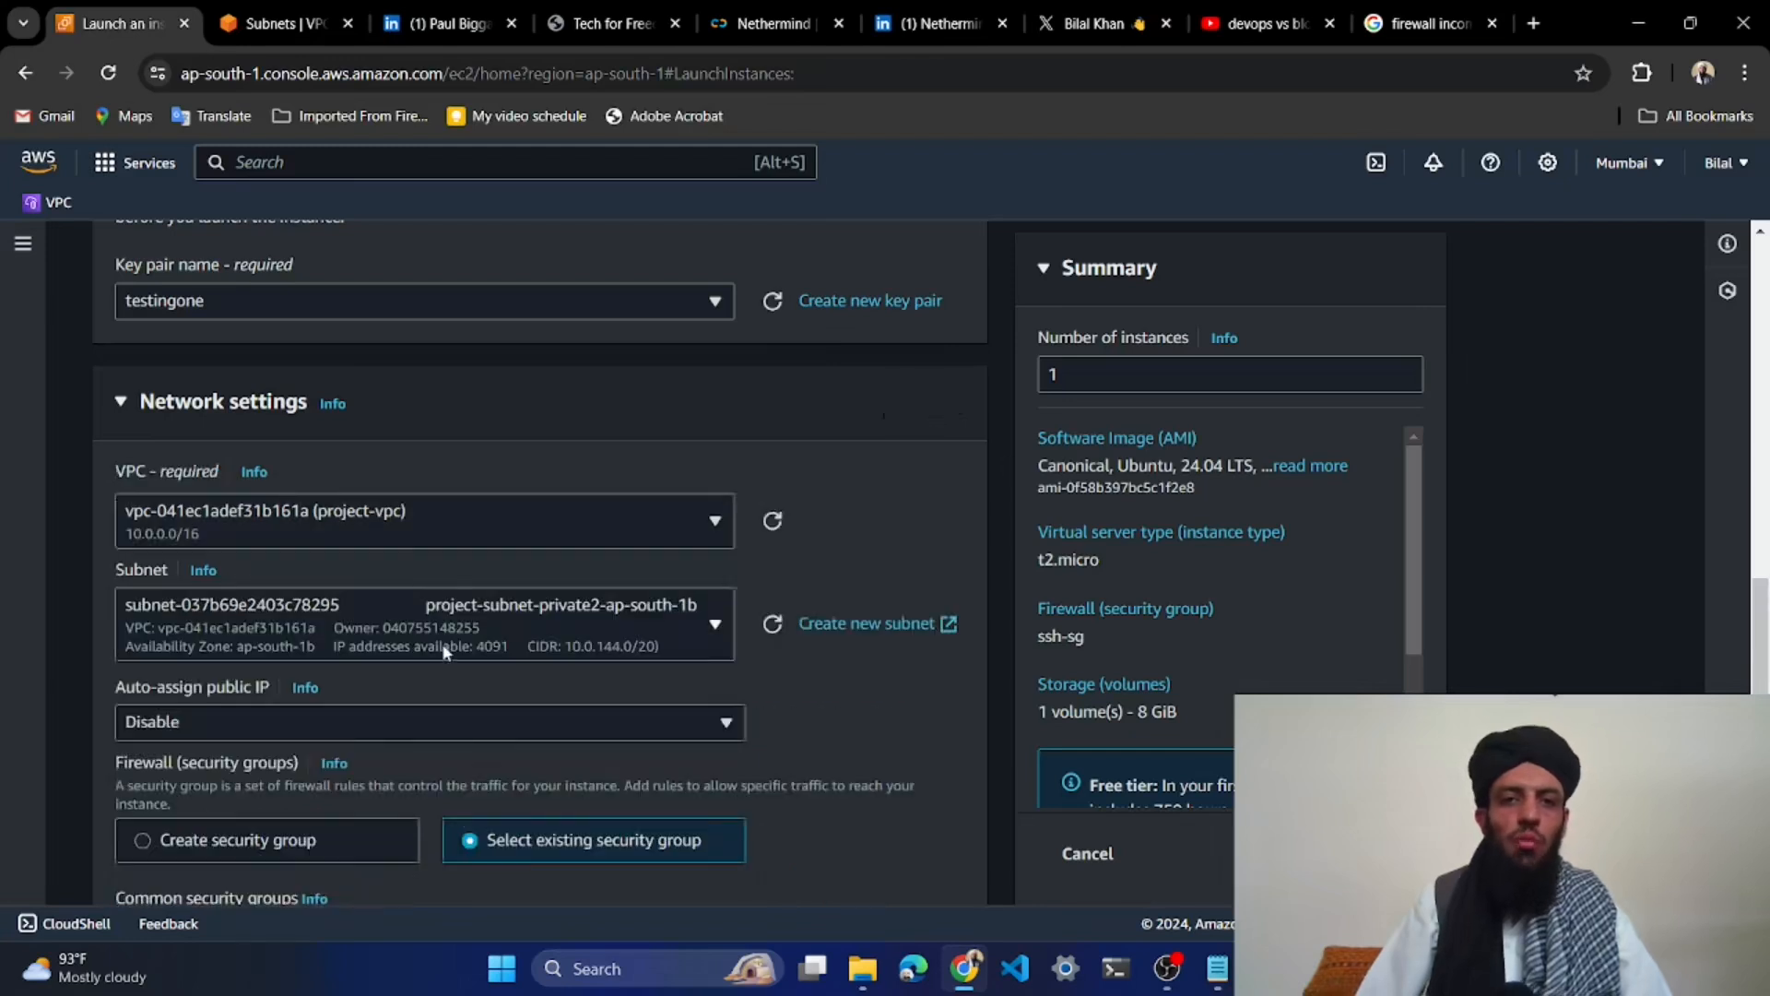
click(520, 619)
click(495, 424)
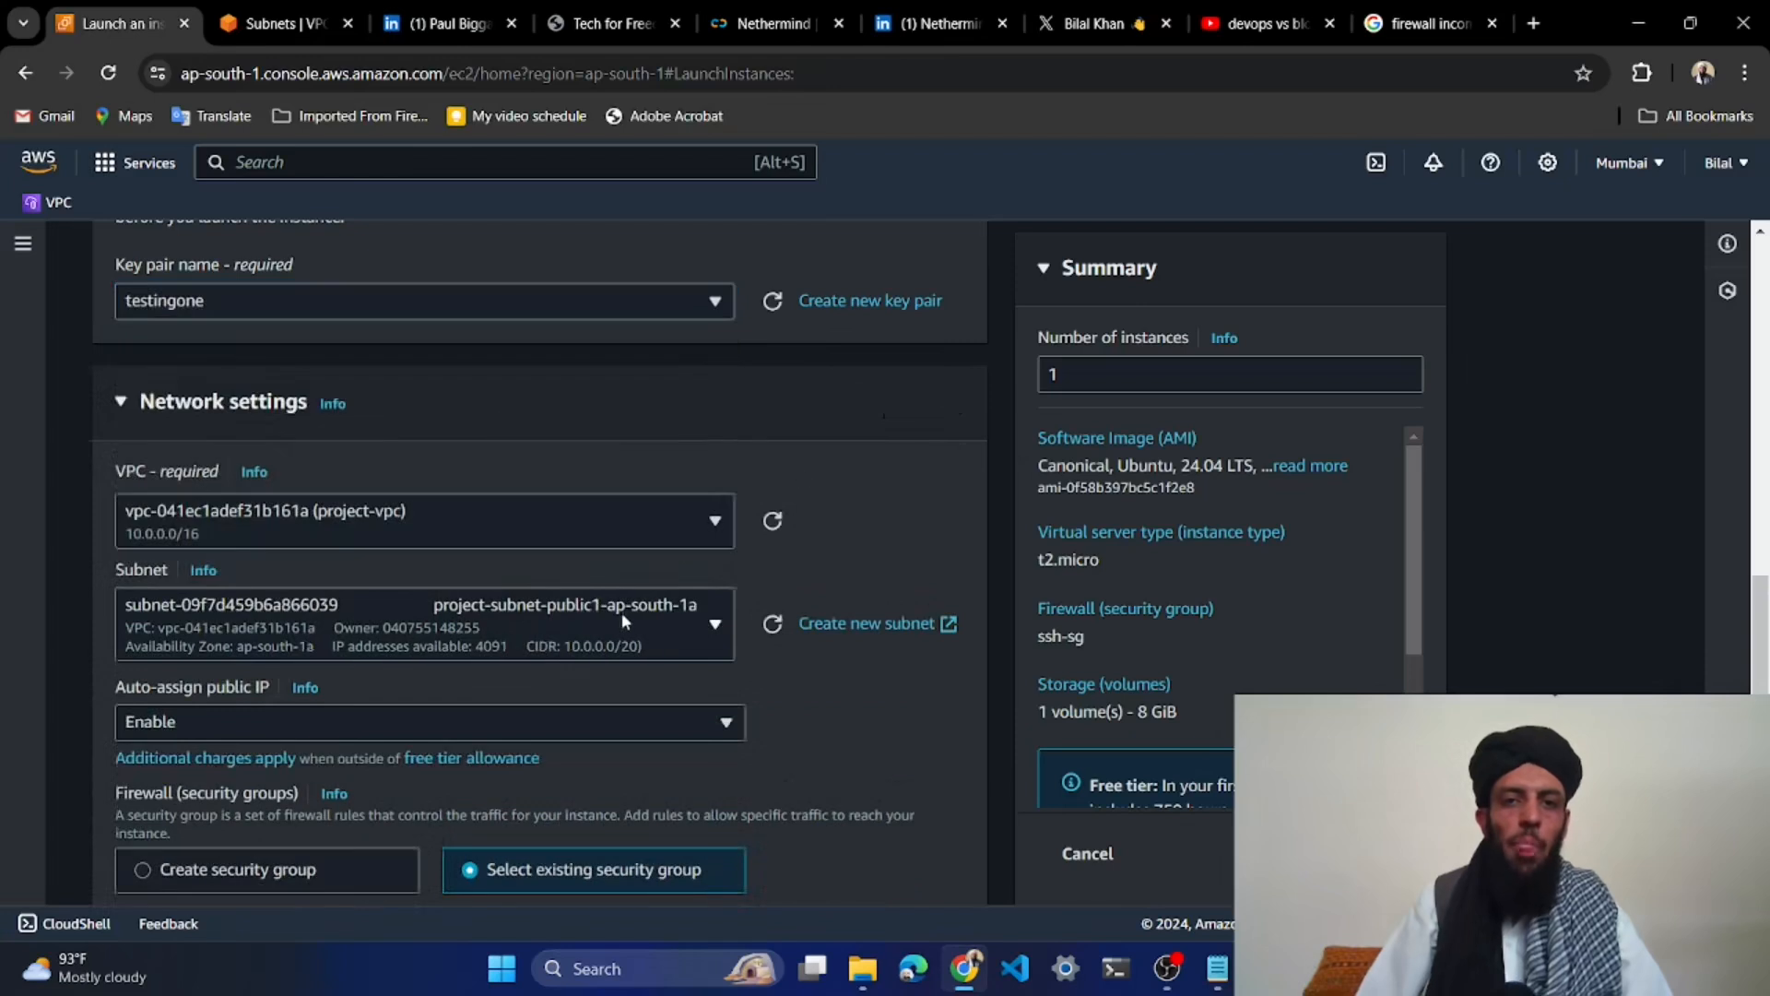
scroll(749, 632, down, 1)
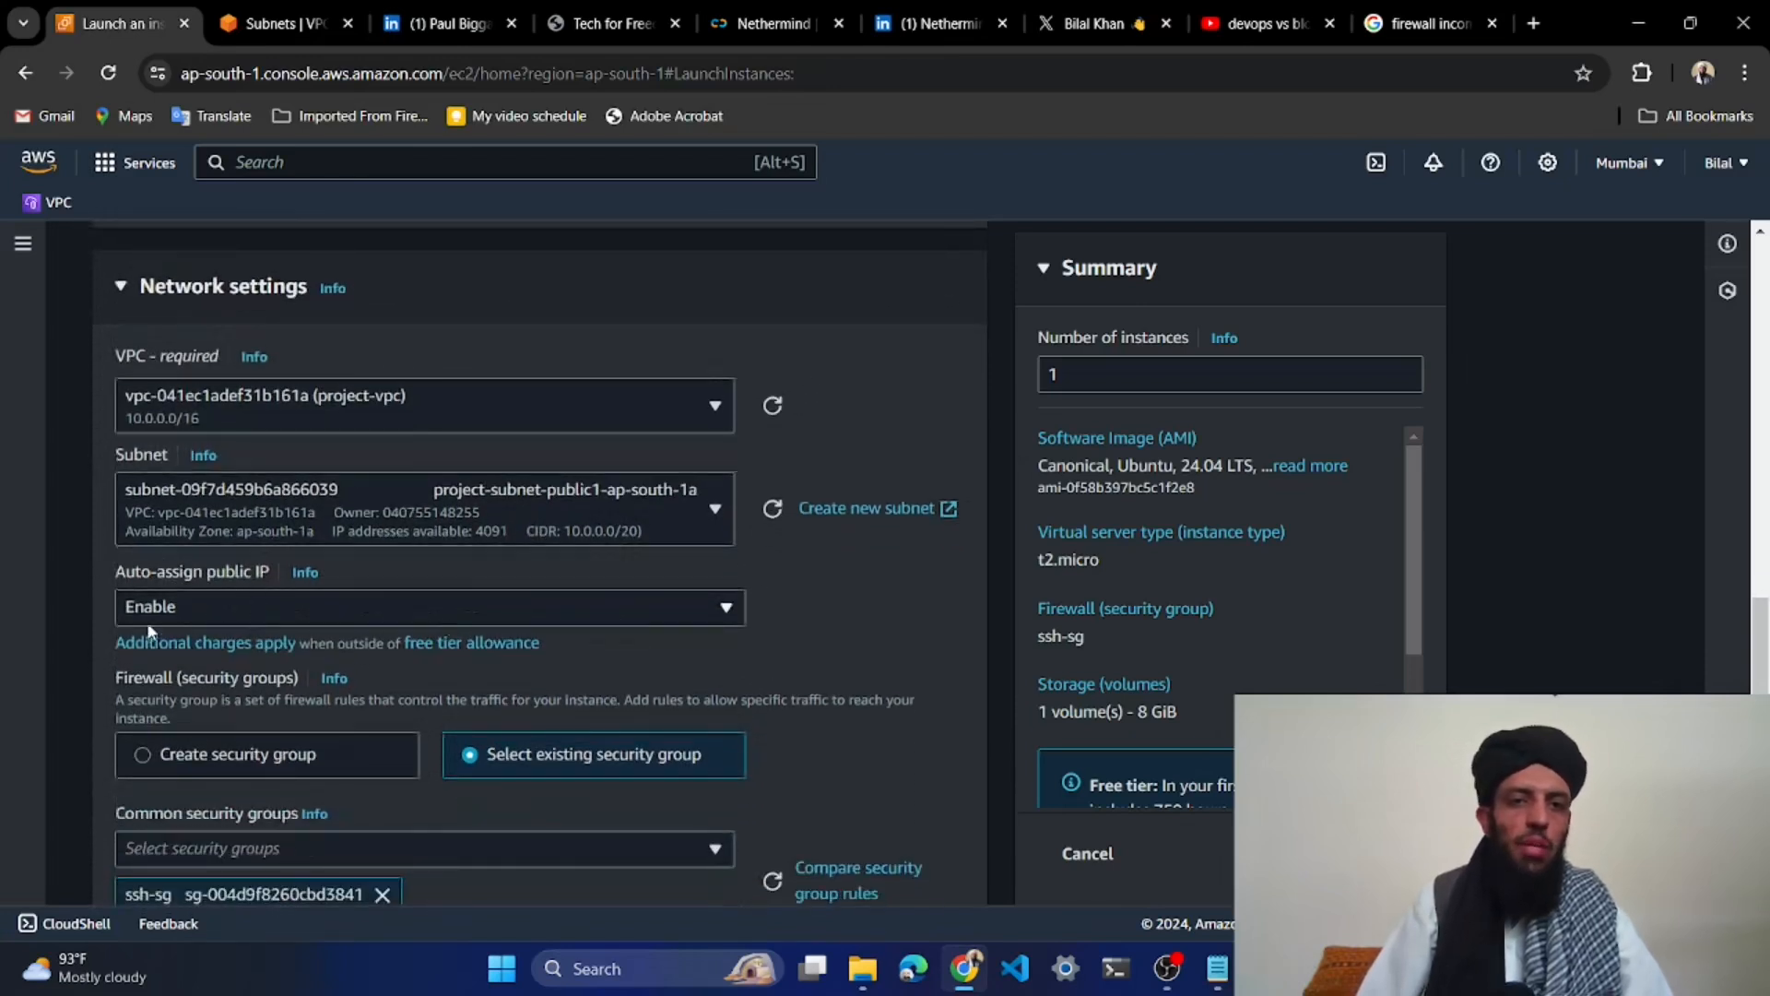
click(181, 612)
click(184, 615)
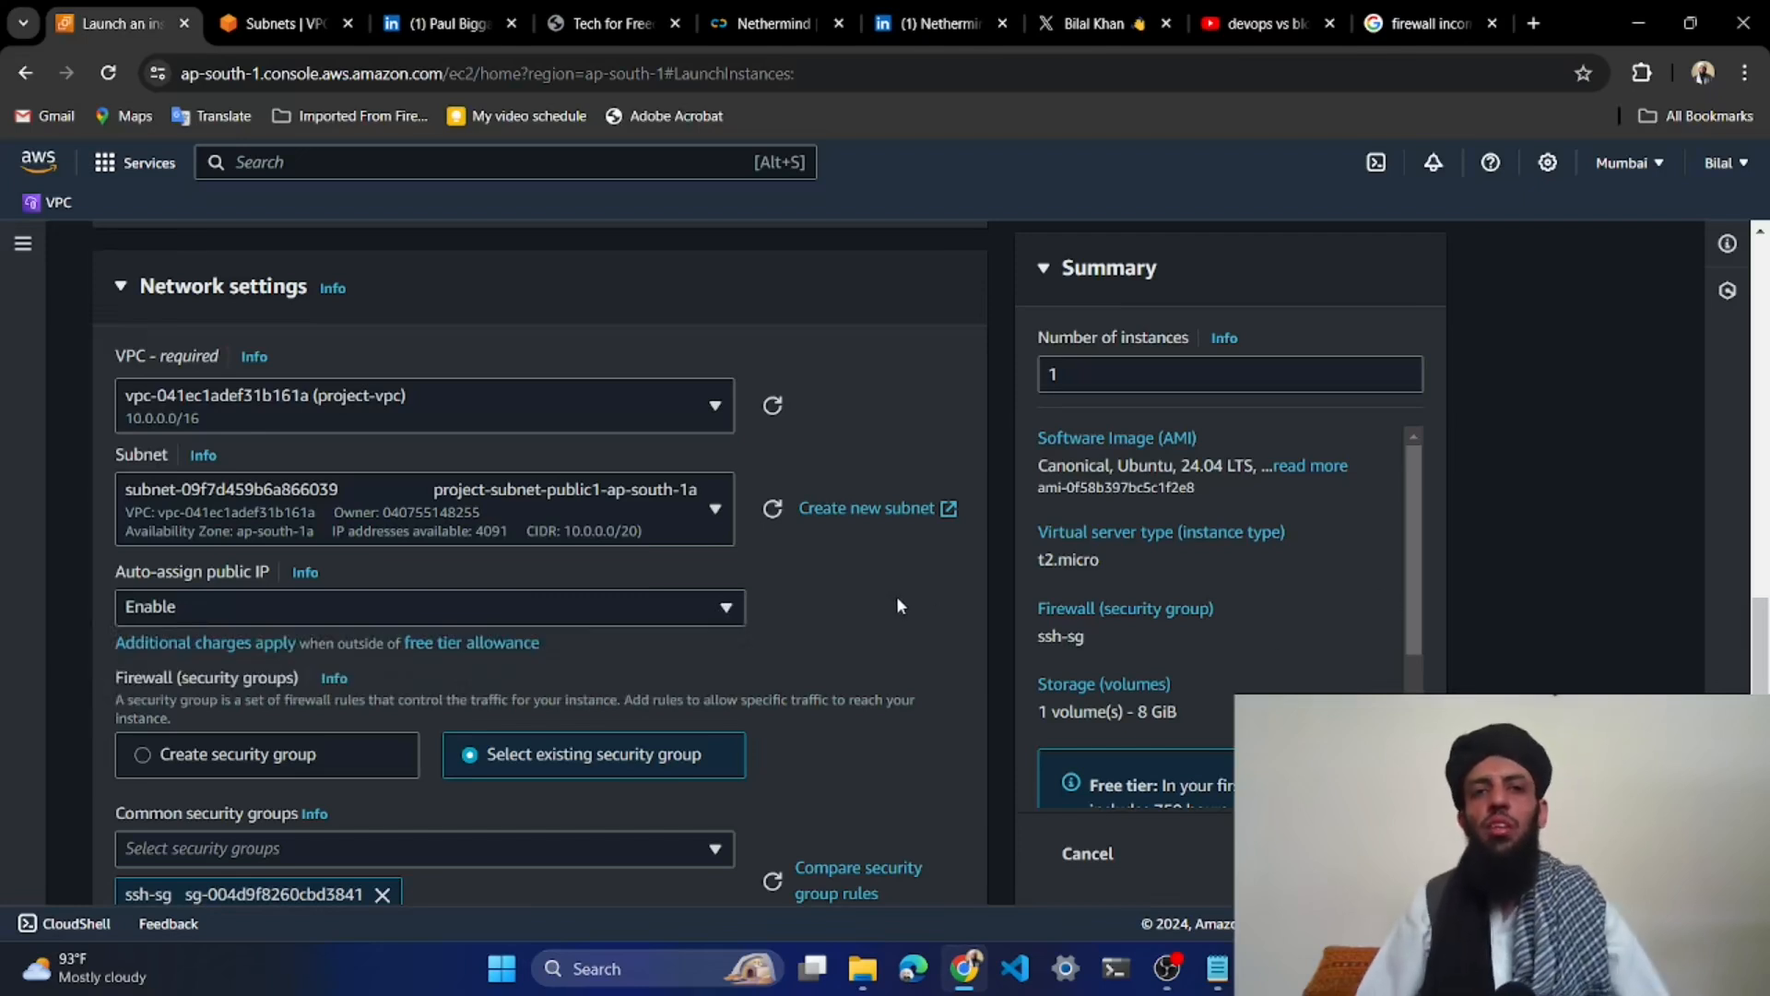
Review the instance's security group, network, image and instance type settings before launching
scroll(887, 597, down, 1)
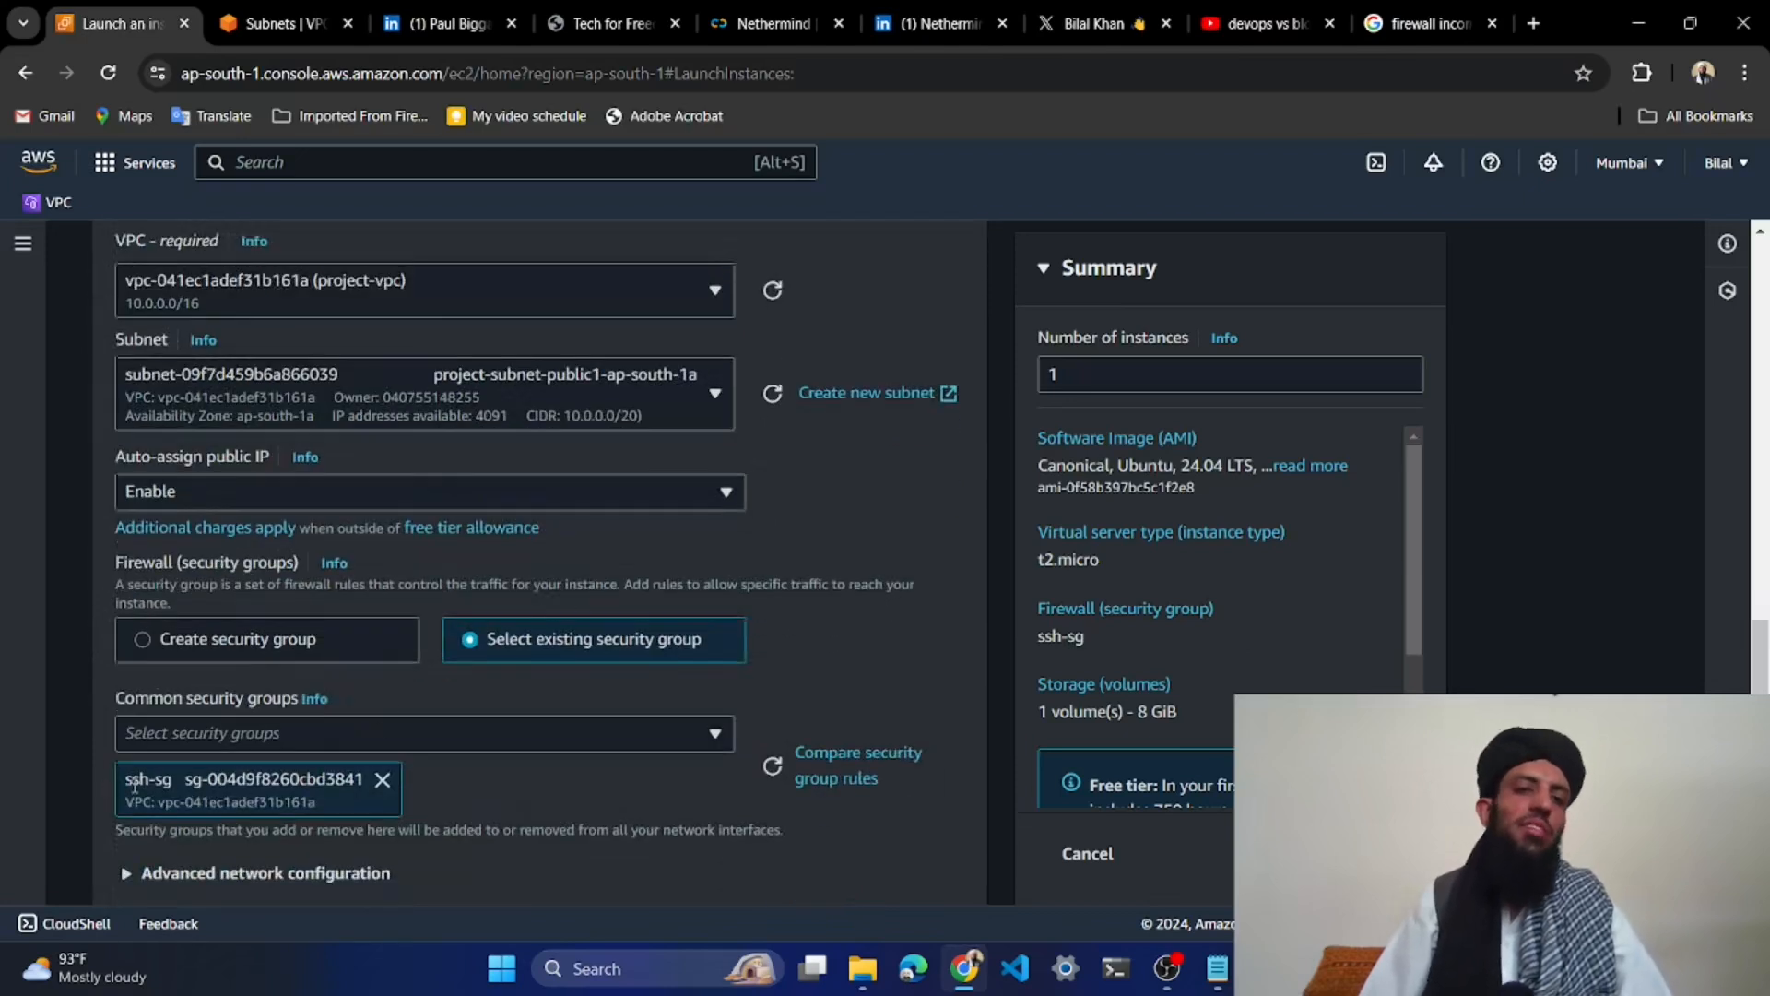
scroll(791, 485, up, 1)
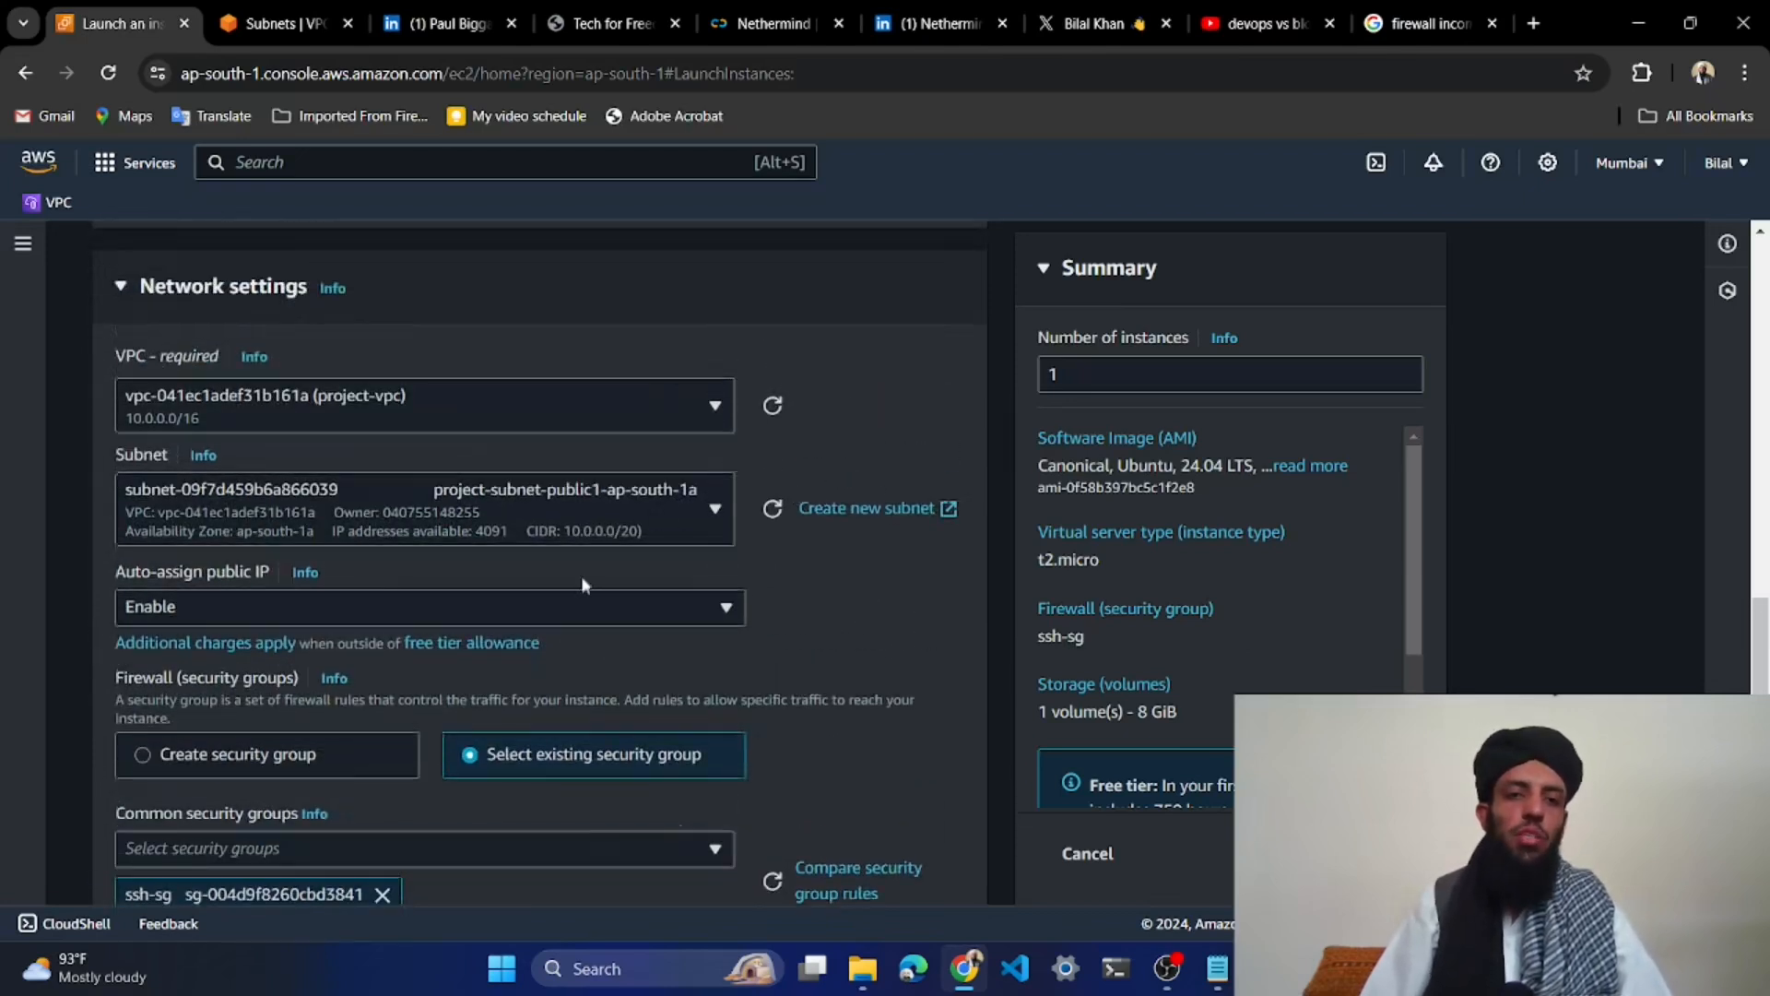
scroll(1014, 625, down, 2)
scroll(1015, 626, up, 12)
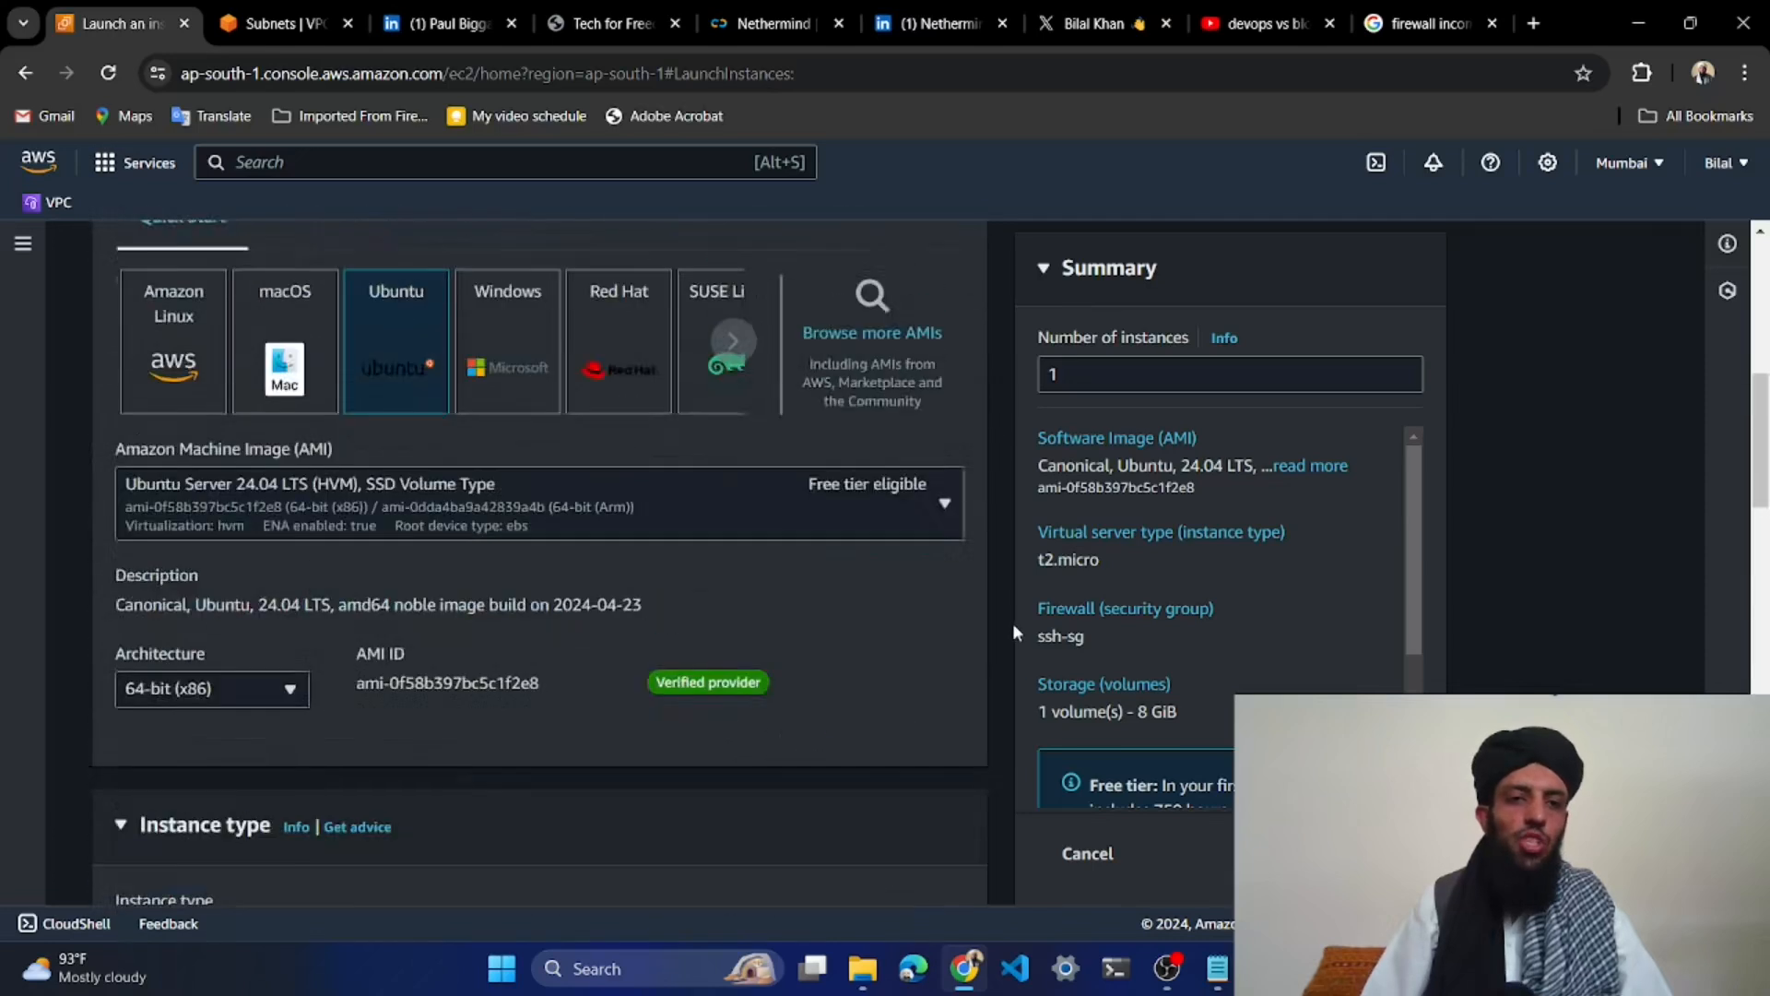
scroll(1003, 613, up, 3)
scroll(1003, 608, down, 8)
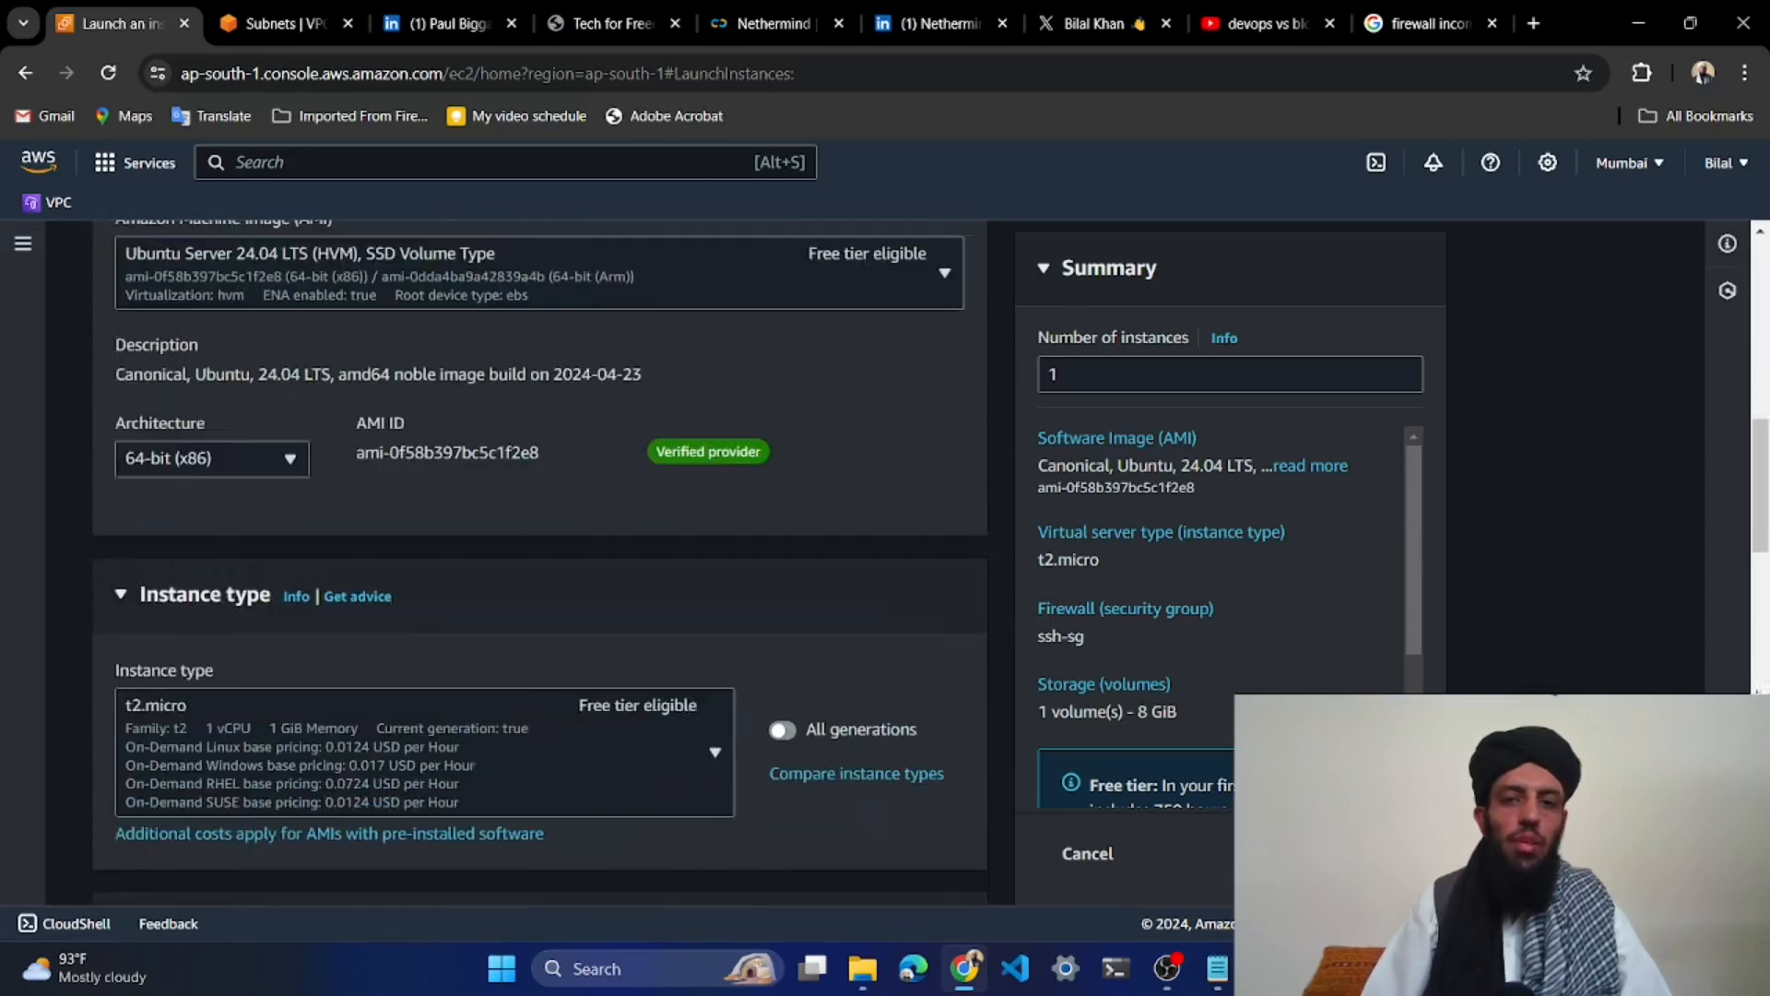
Launch the configured instance, open the instances list, and refresh it to check myserver's state
click(1346, 853)
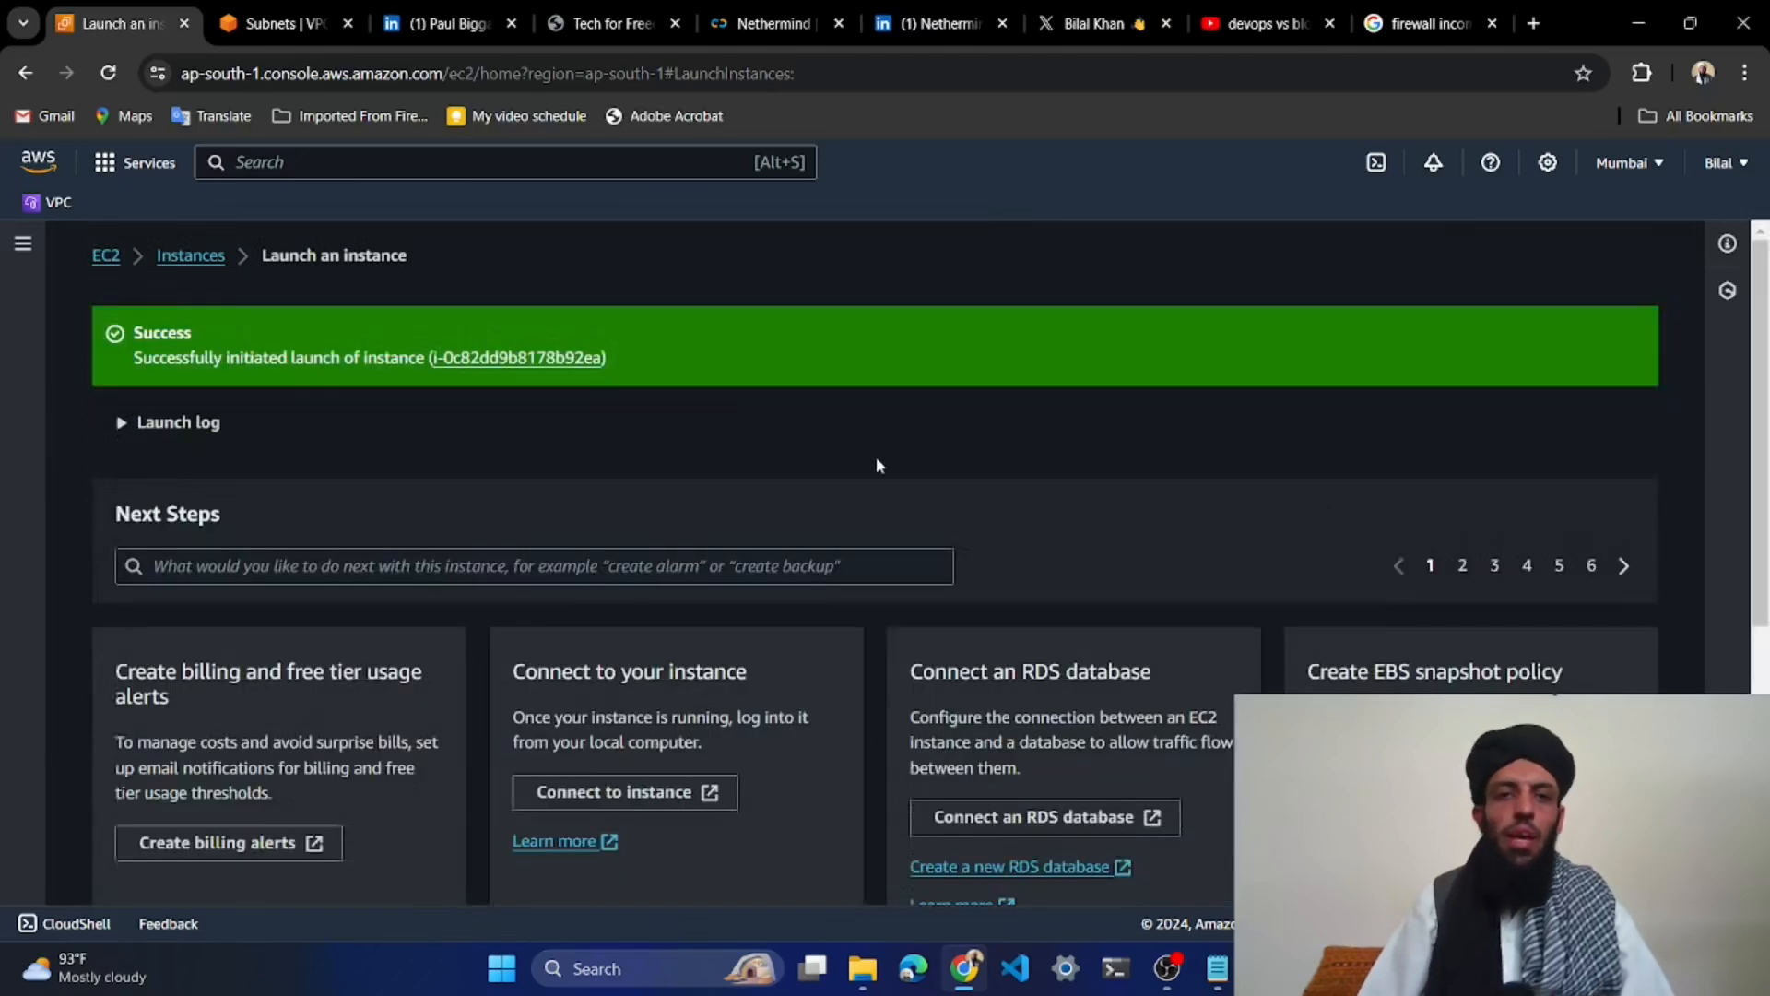
click(190, 257)
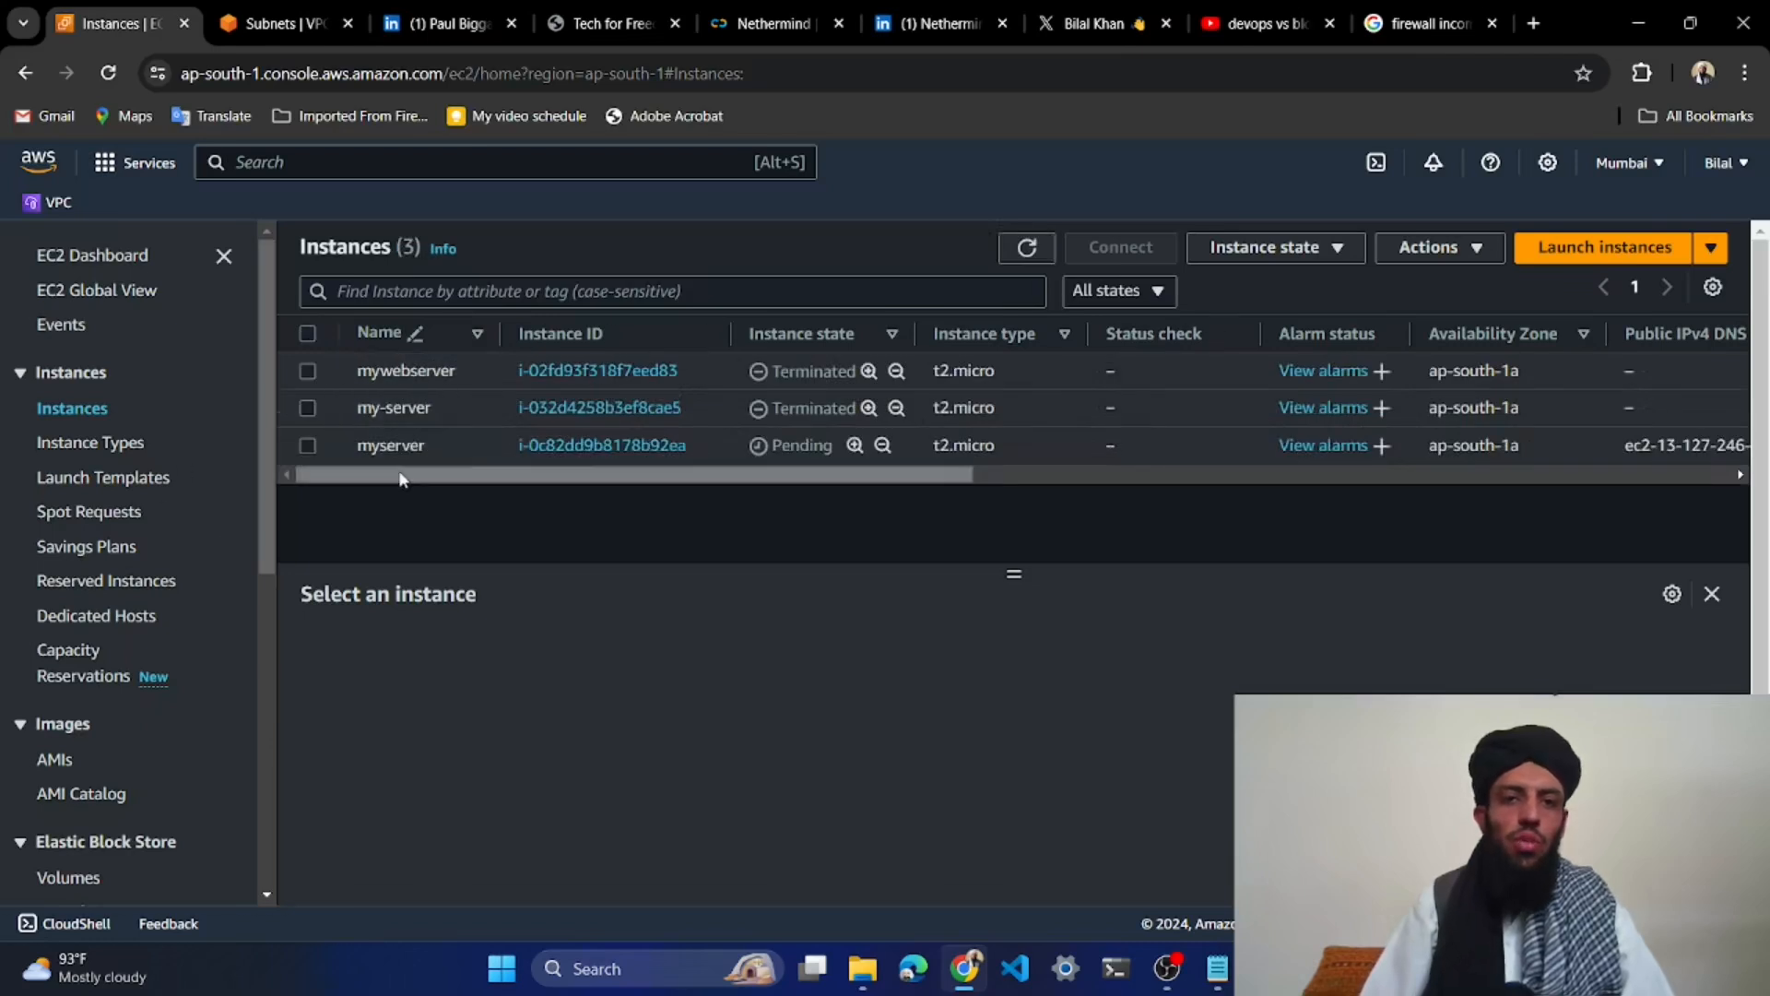
click(308, 380)
click(308, 380)
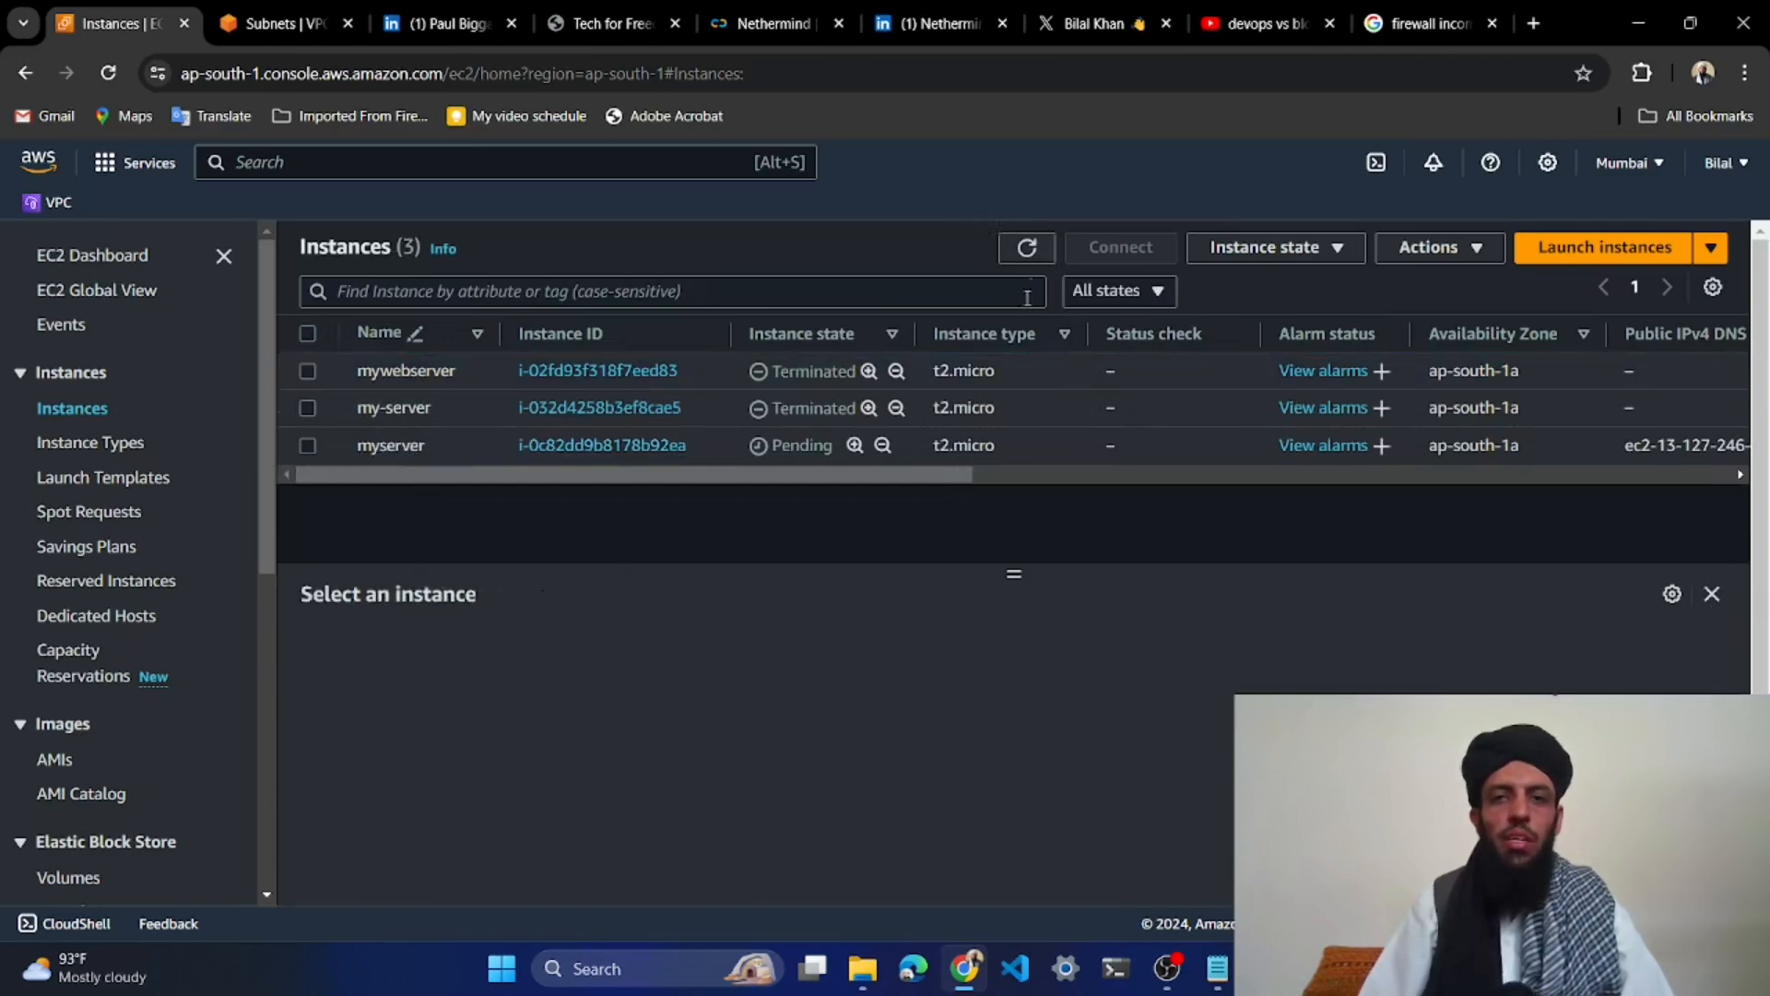
click(1029, 249)
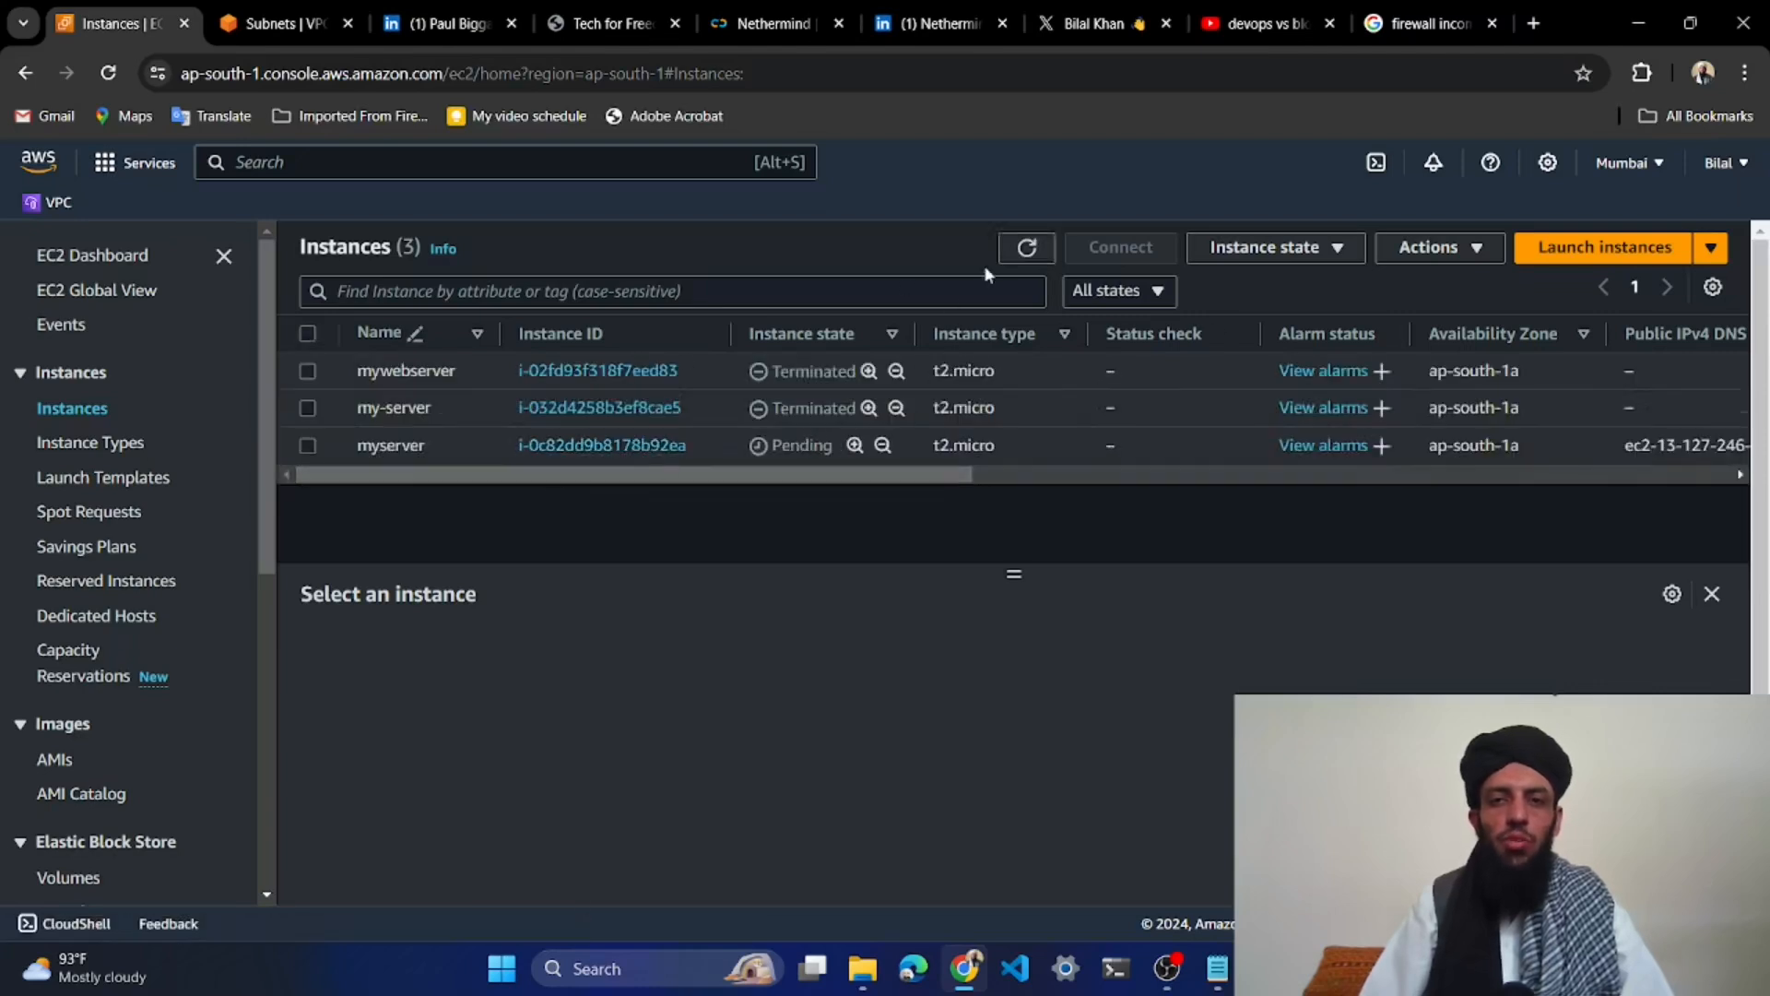
click(1025, 249)
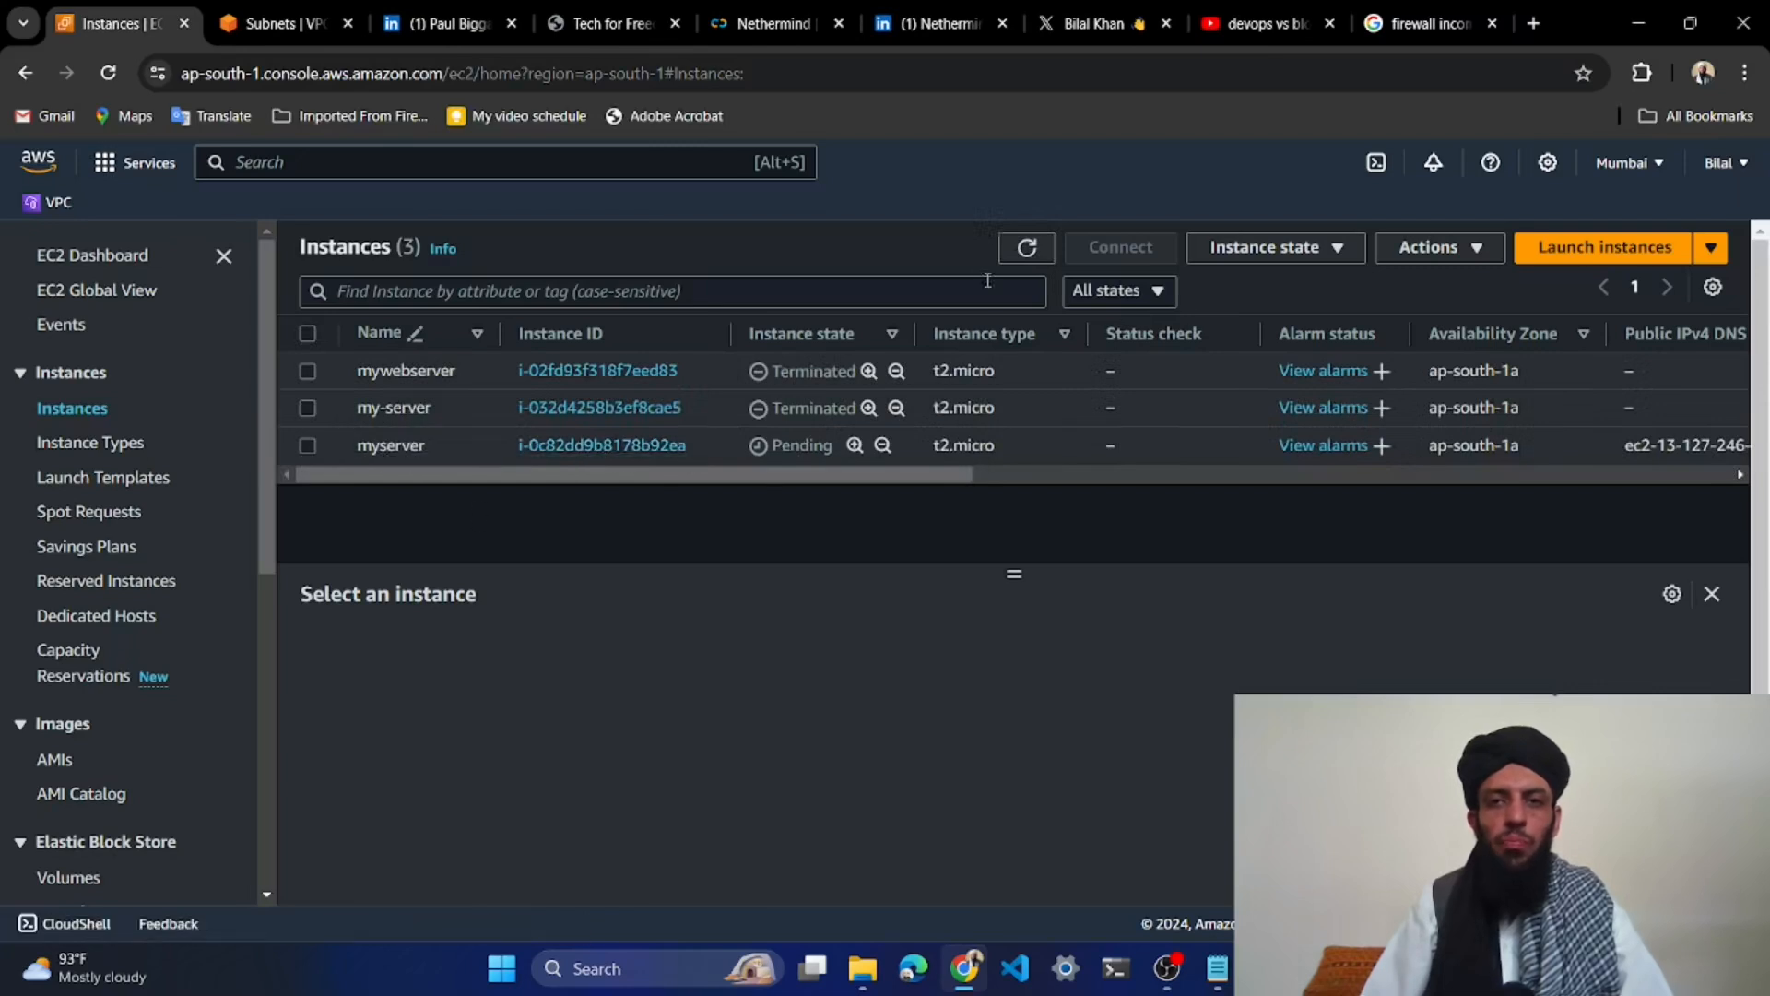
click(1030, 251)
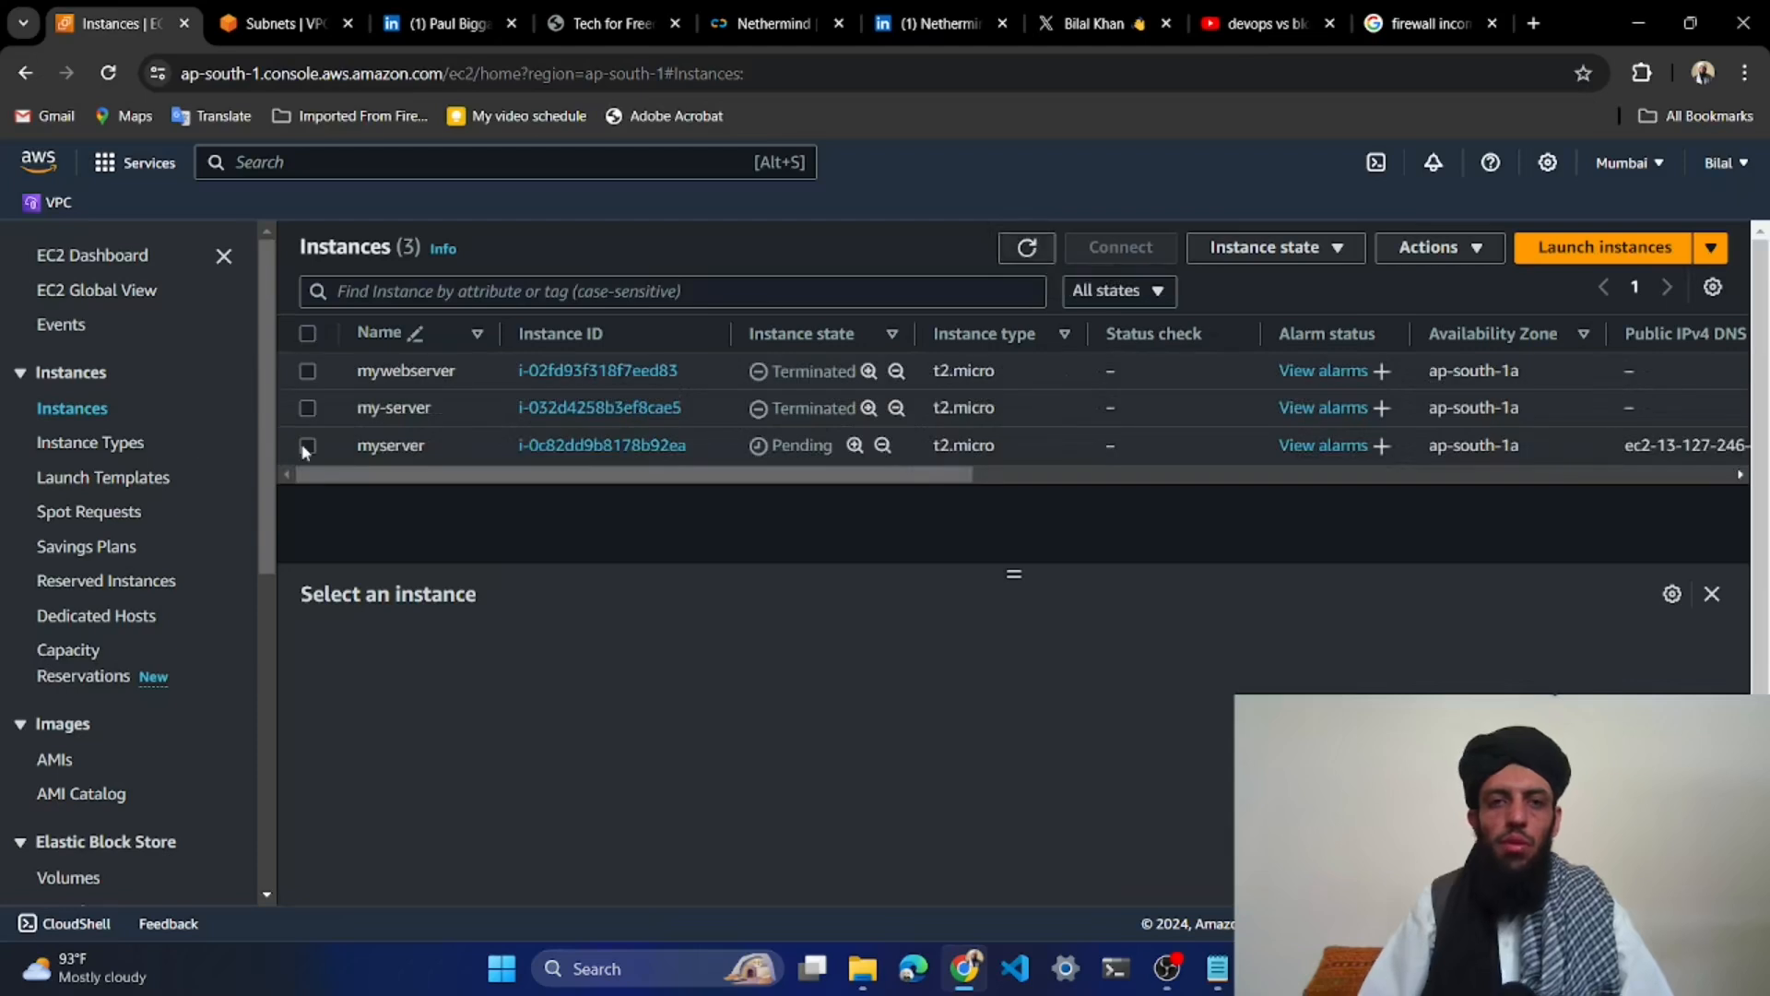
click(306, 446)
click(307, 446)
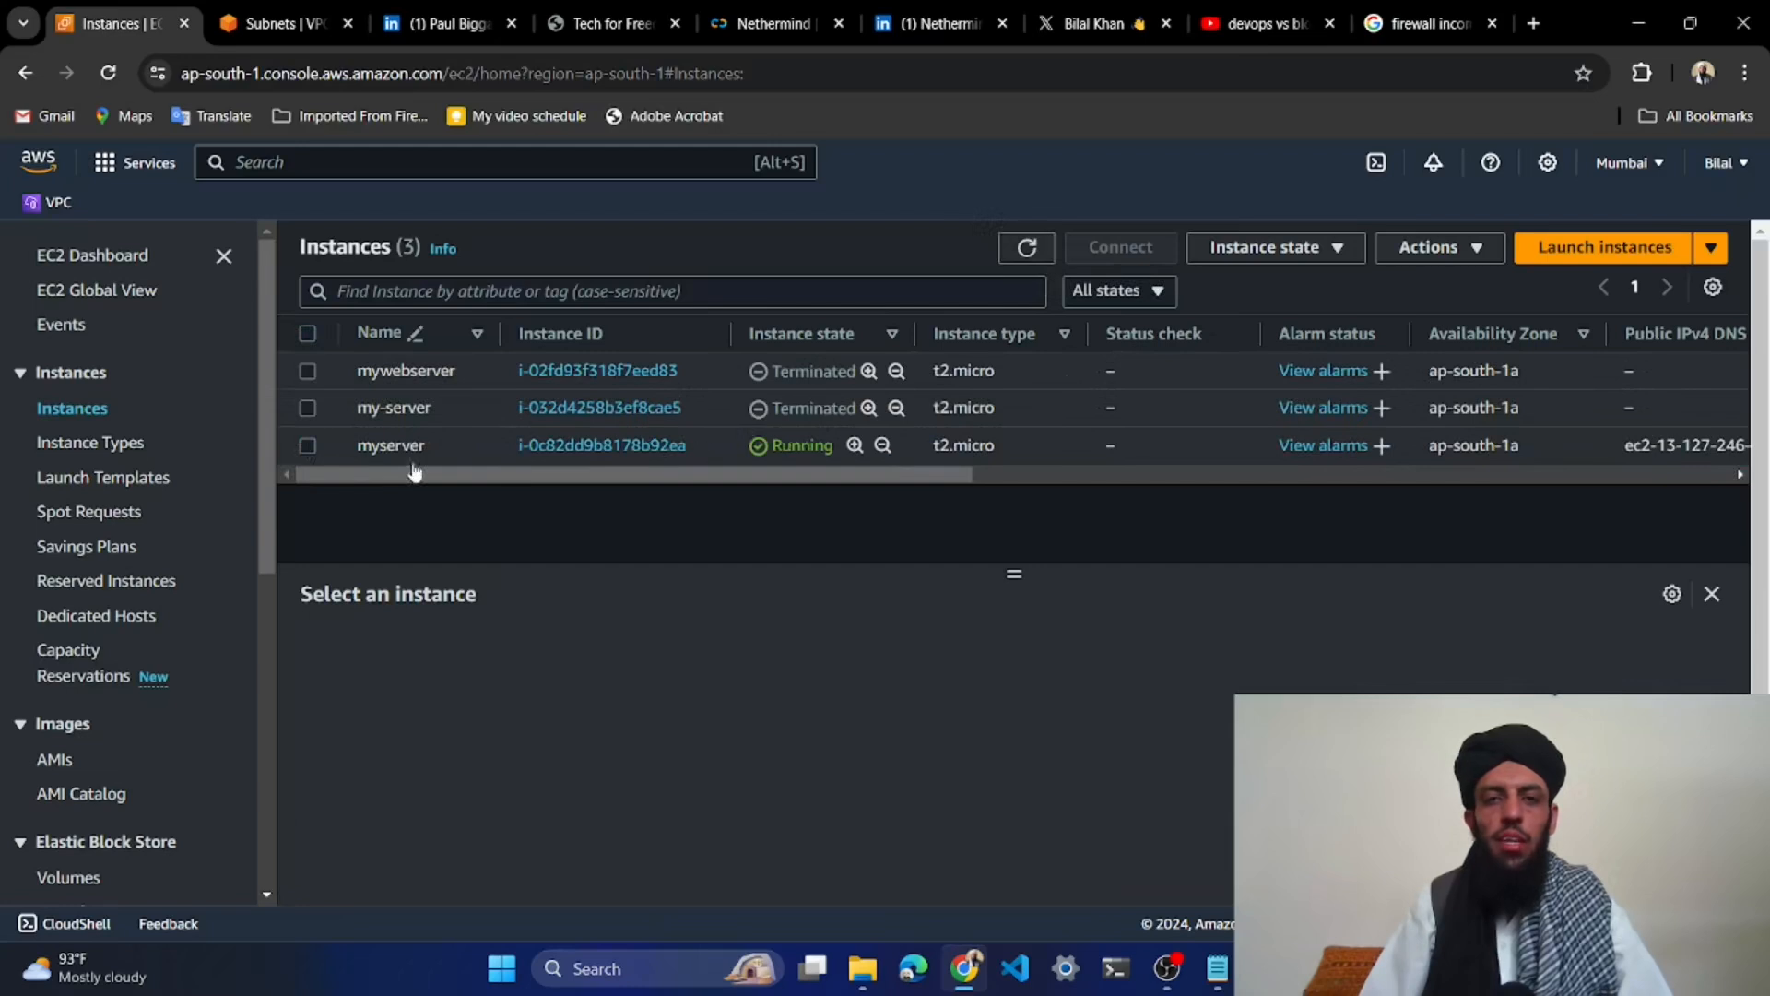
Connect to the myserver instance with EC2 Instance Connect using the username ubuntu
click(310, 448)
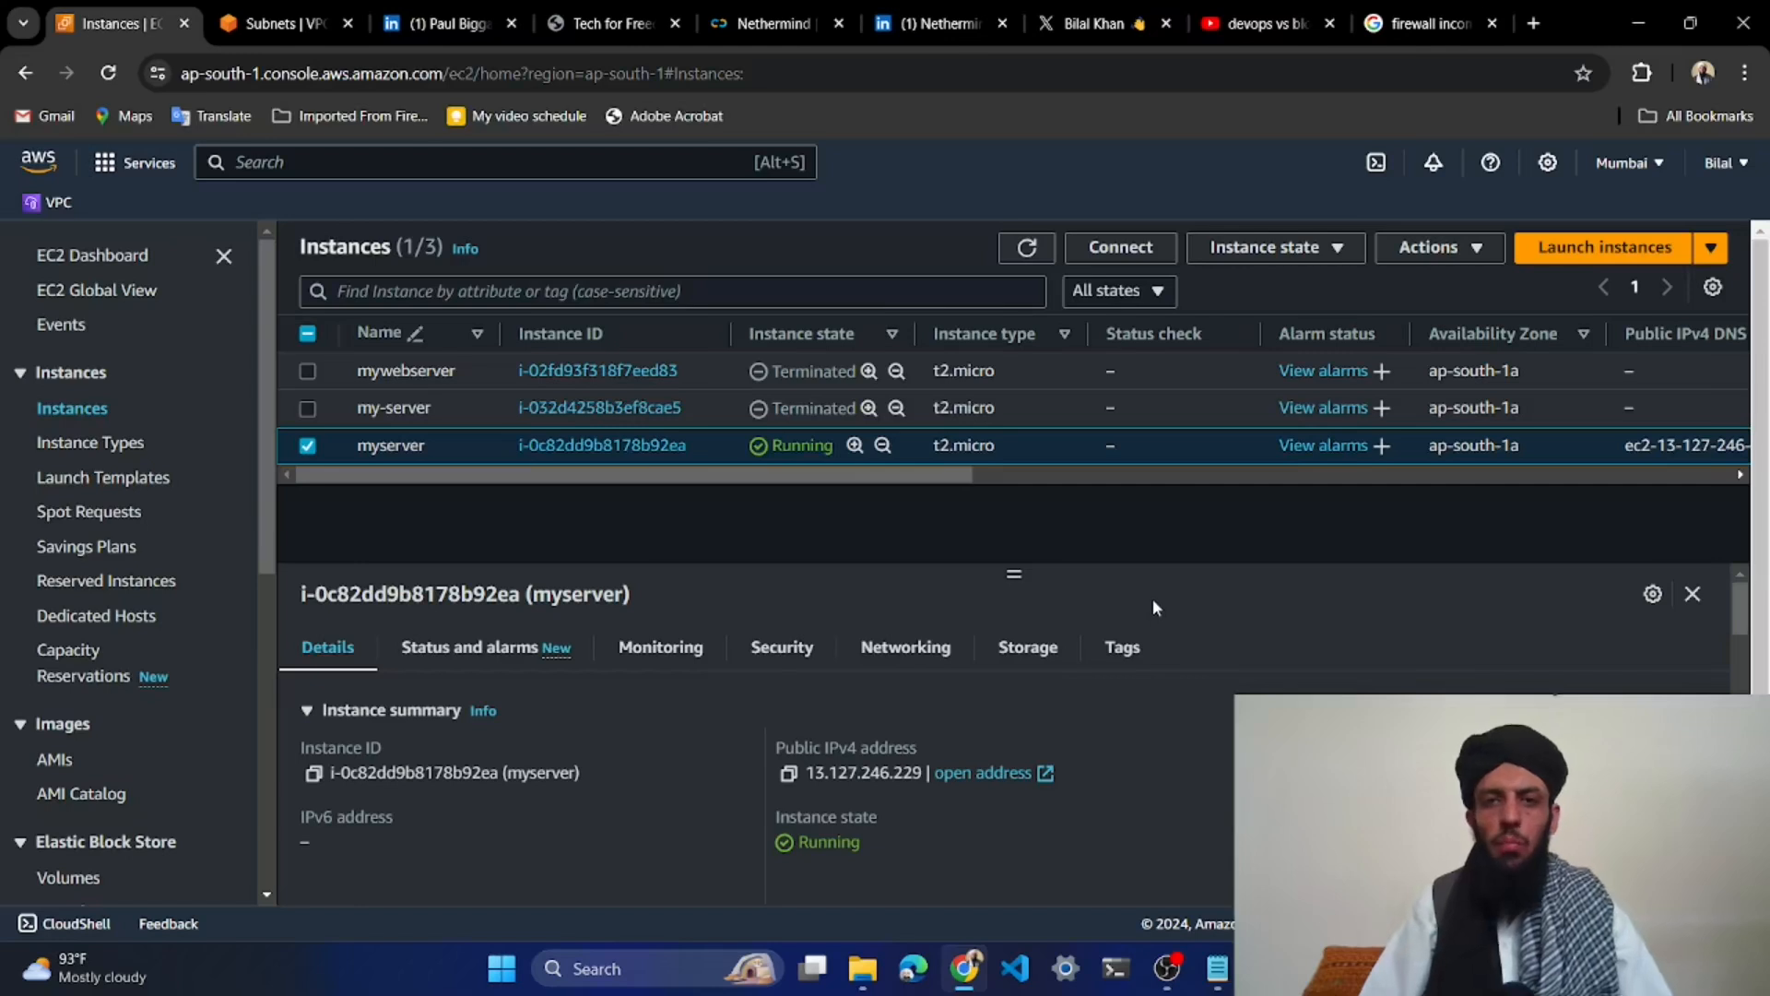
click(1125, 249)
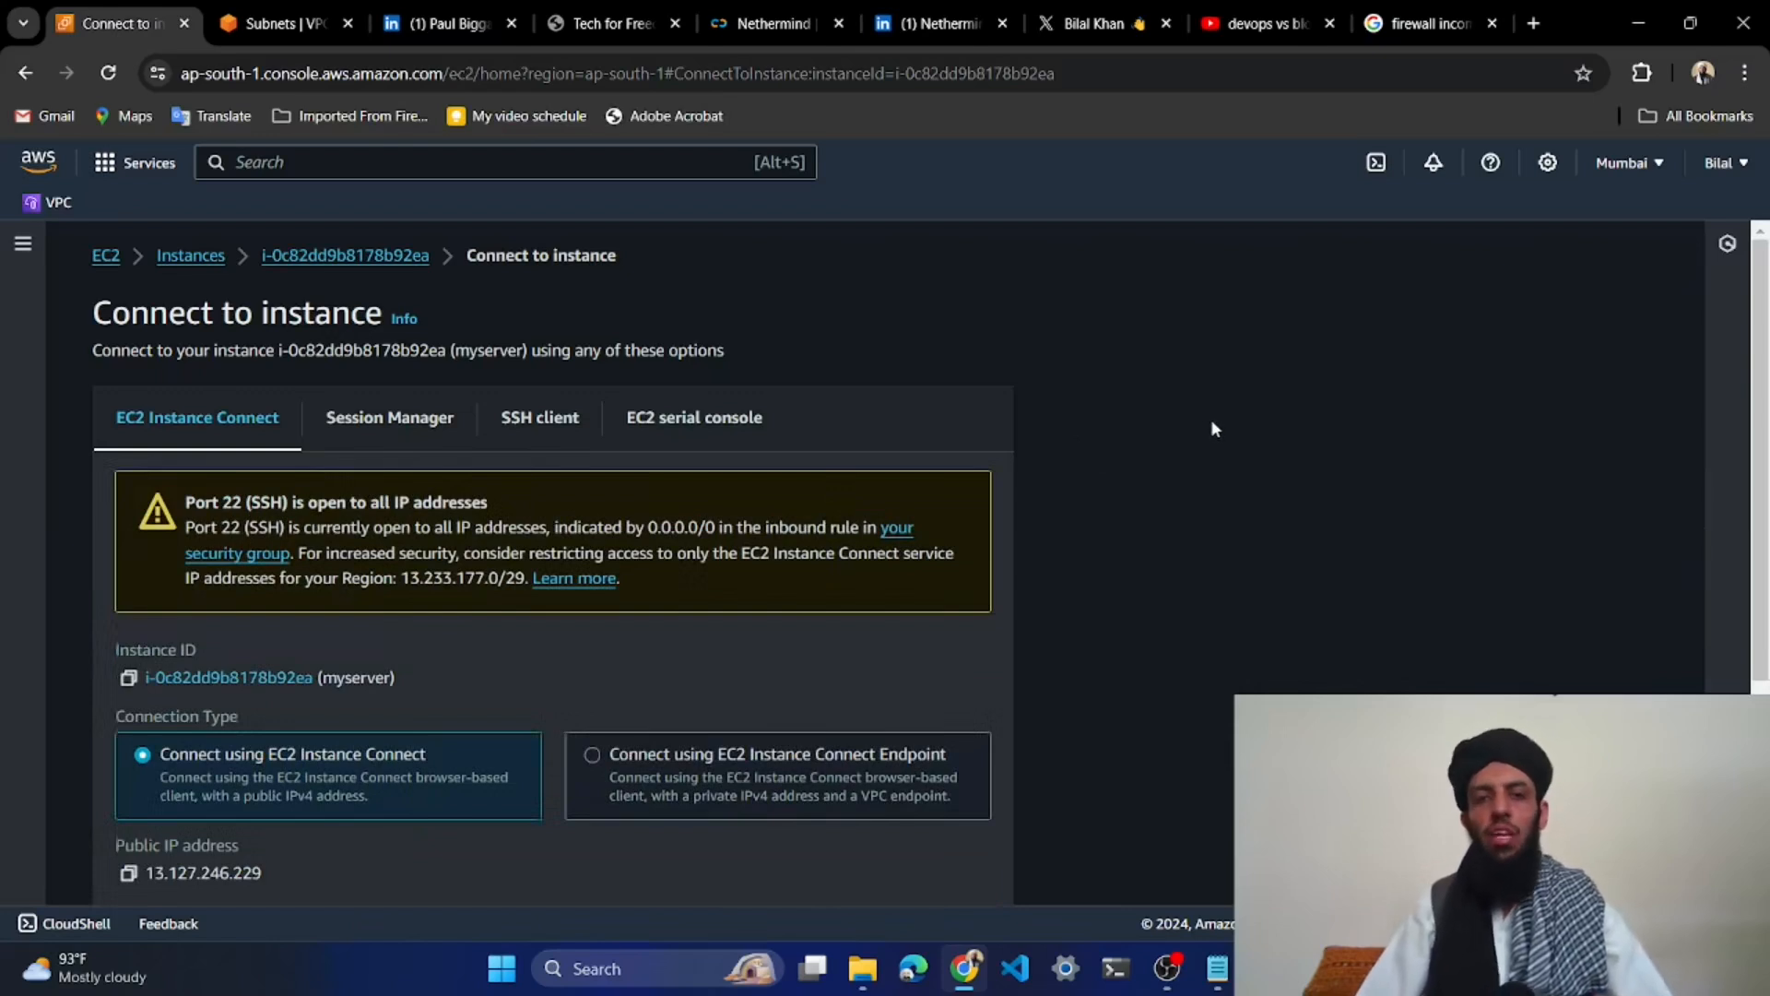
scroll(1209, 419, down, 3)
scroll(1210, 419, up, 3)
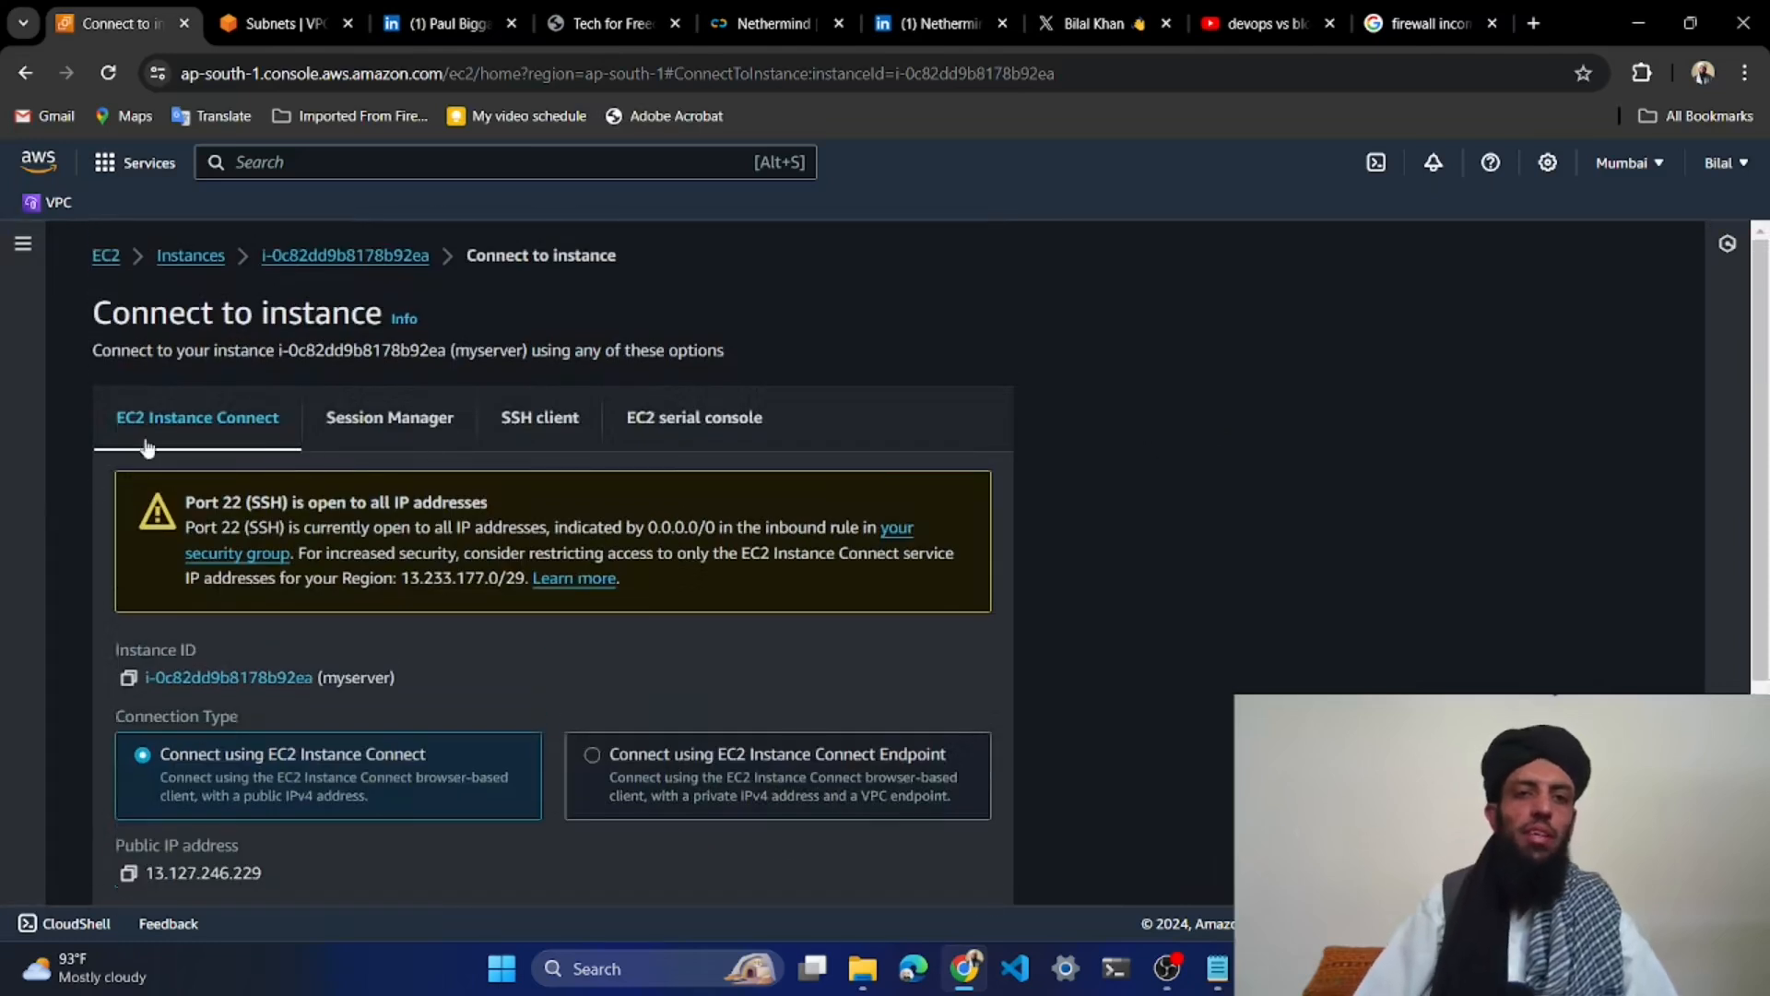
scroll(775, 514, down, 3)
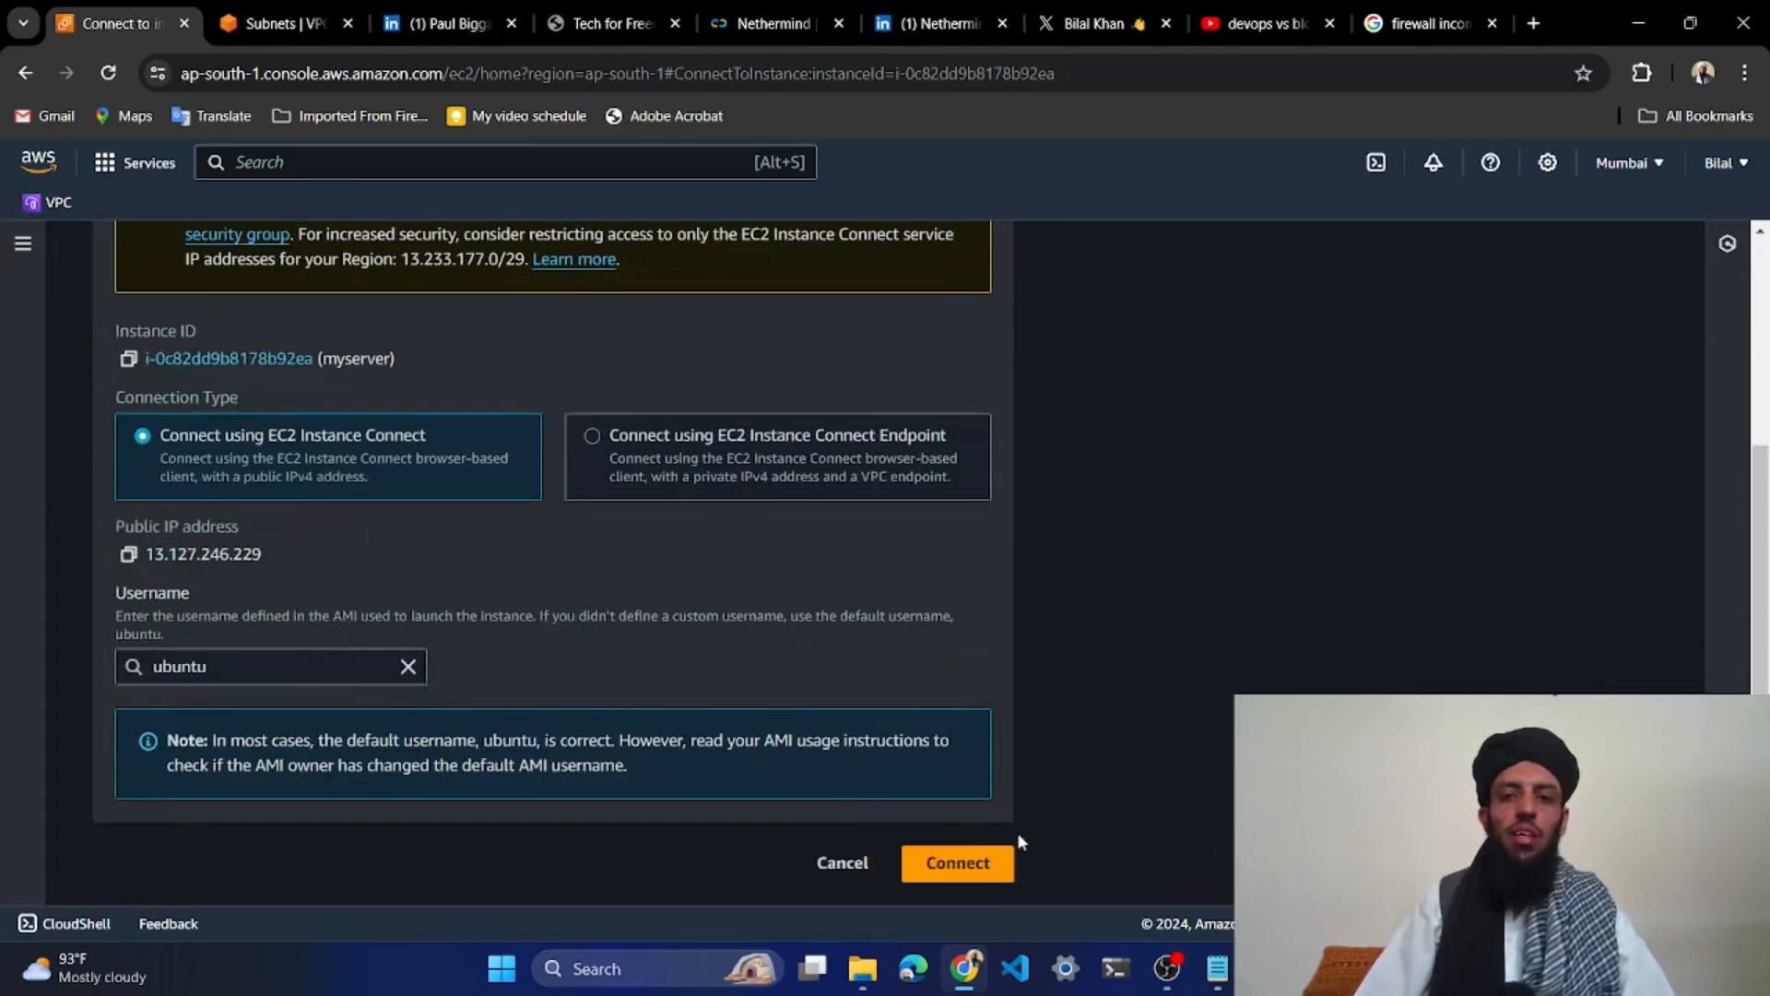
click(977, 867)
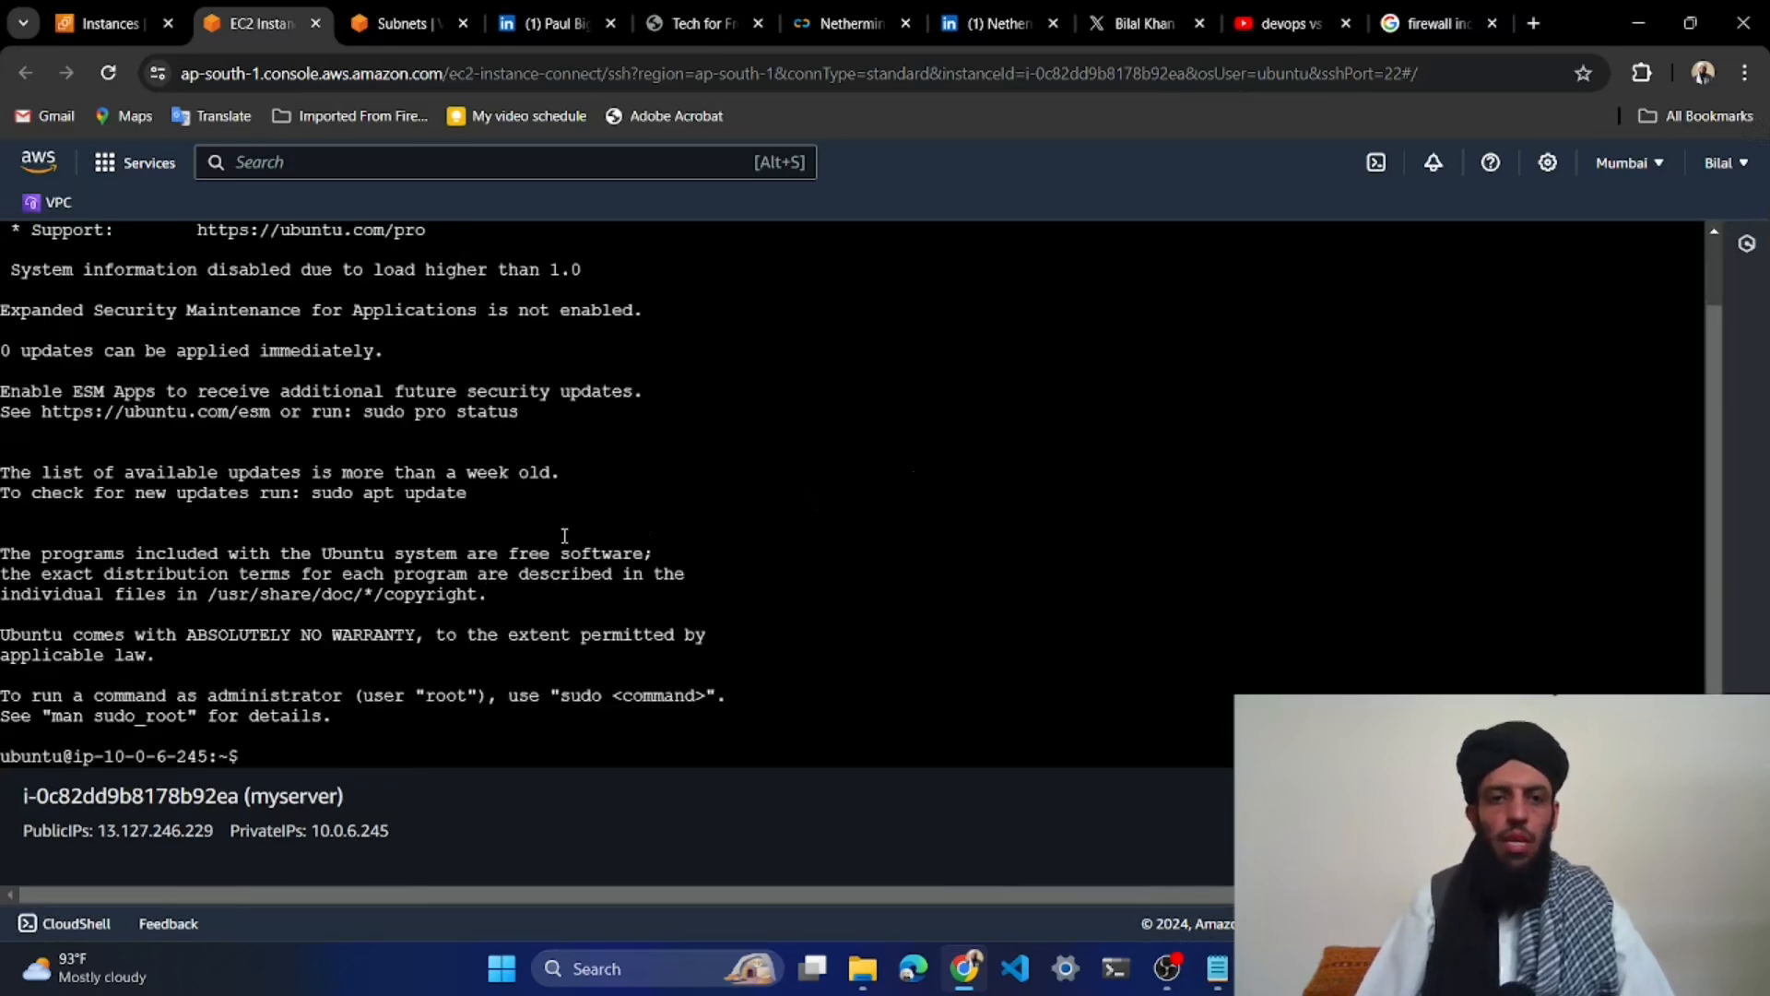
Clear the instance's terminal and update the package lists with "sudo apt-get update"
text(clear)
key(Return)
text(sudo )
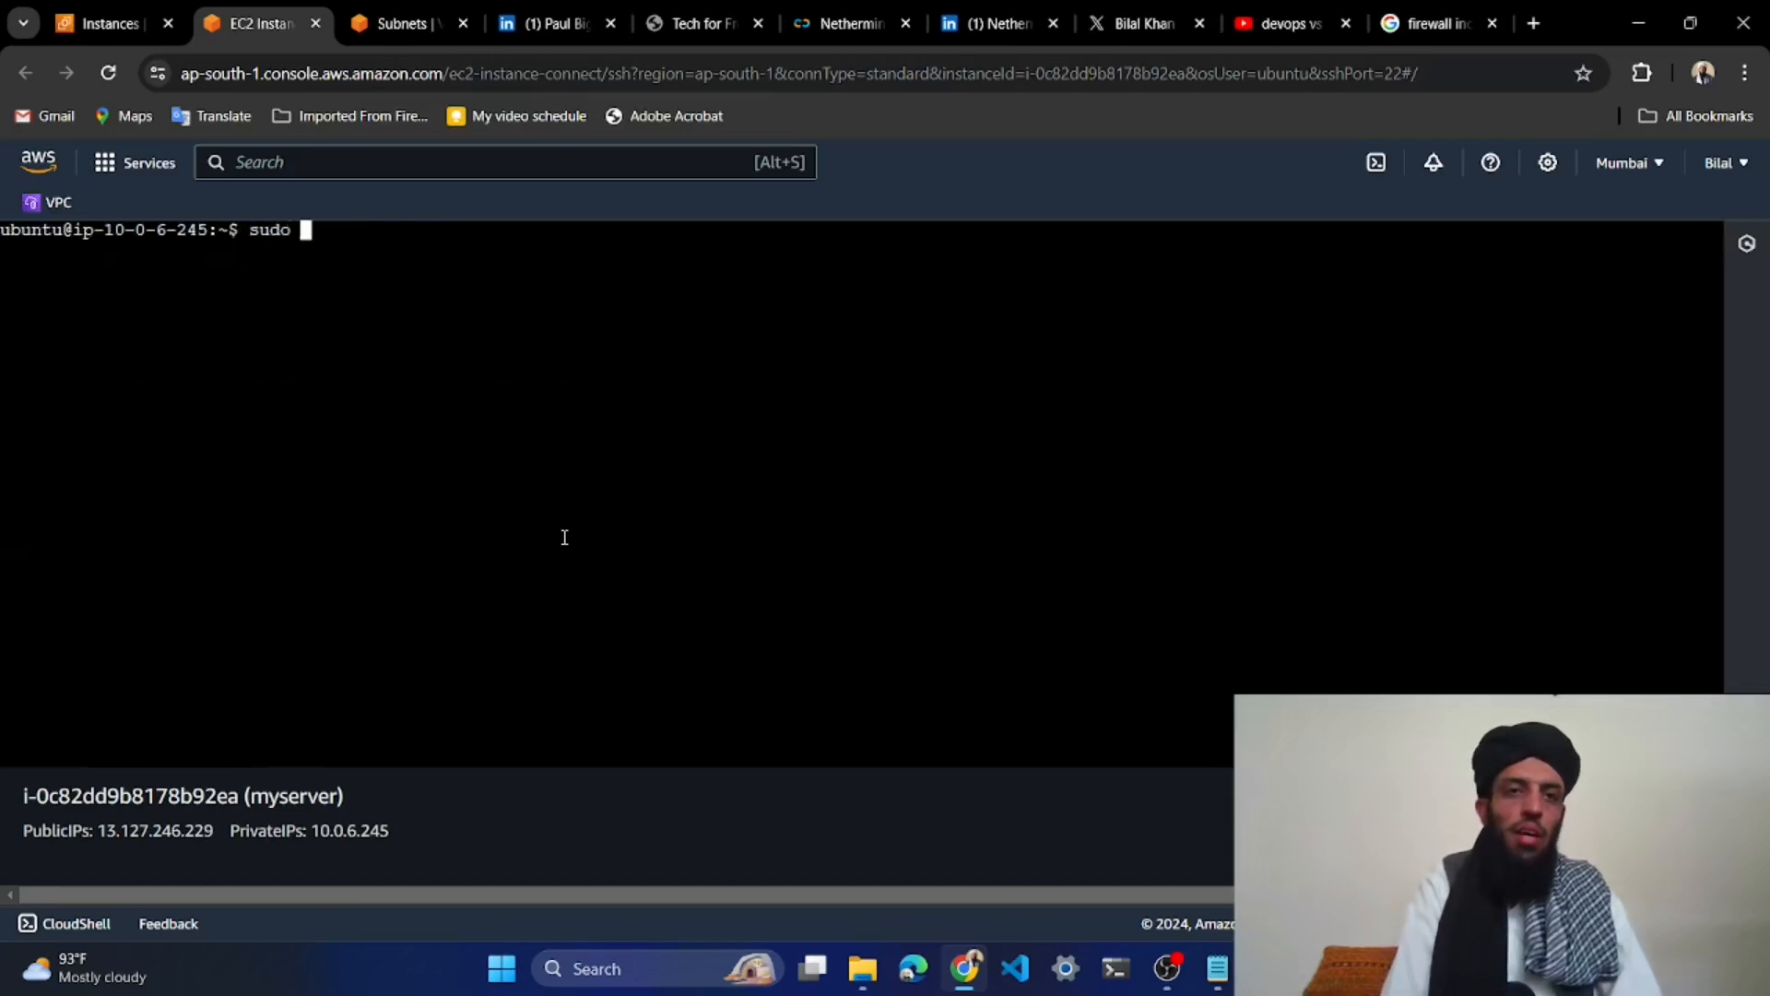
text(apt-get install)
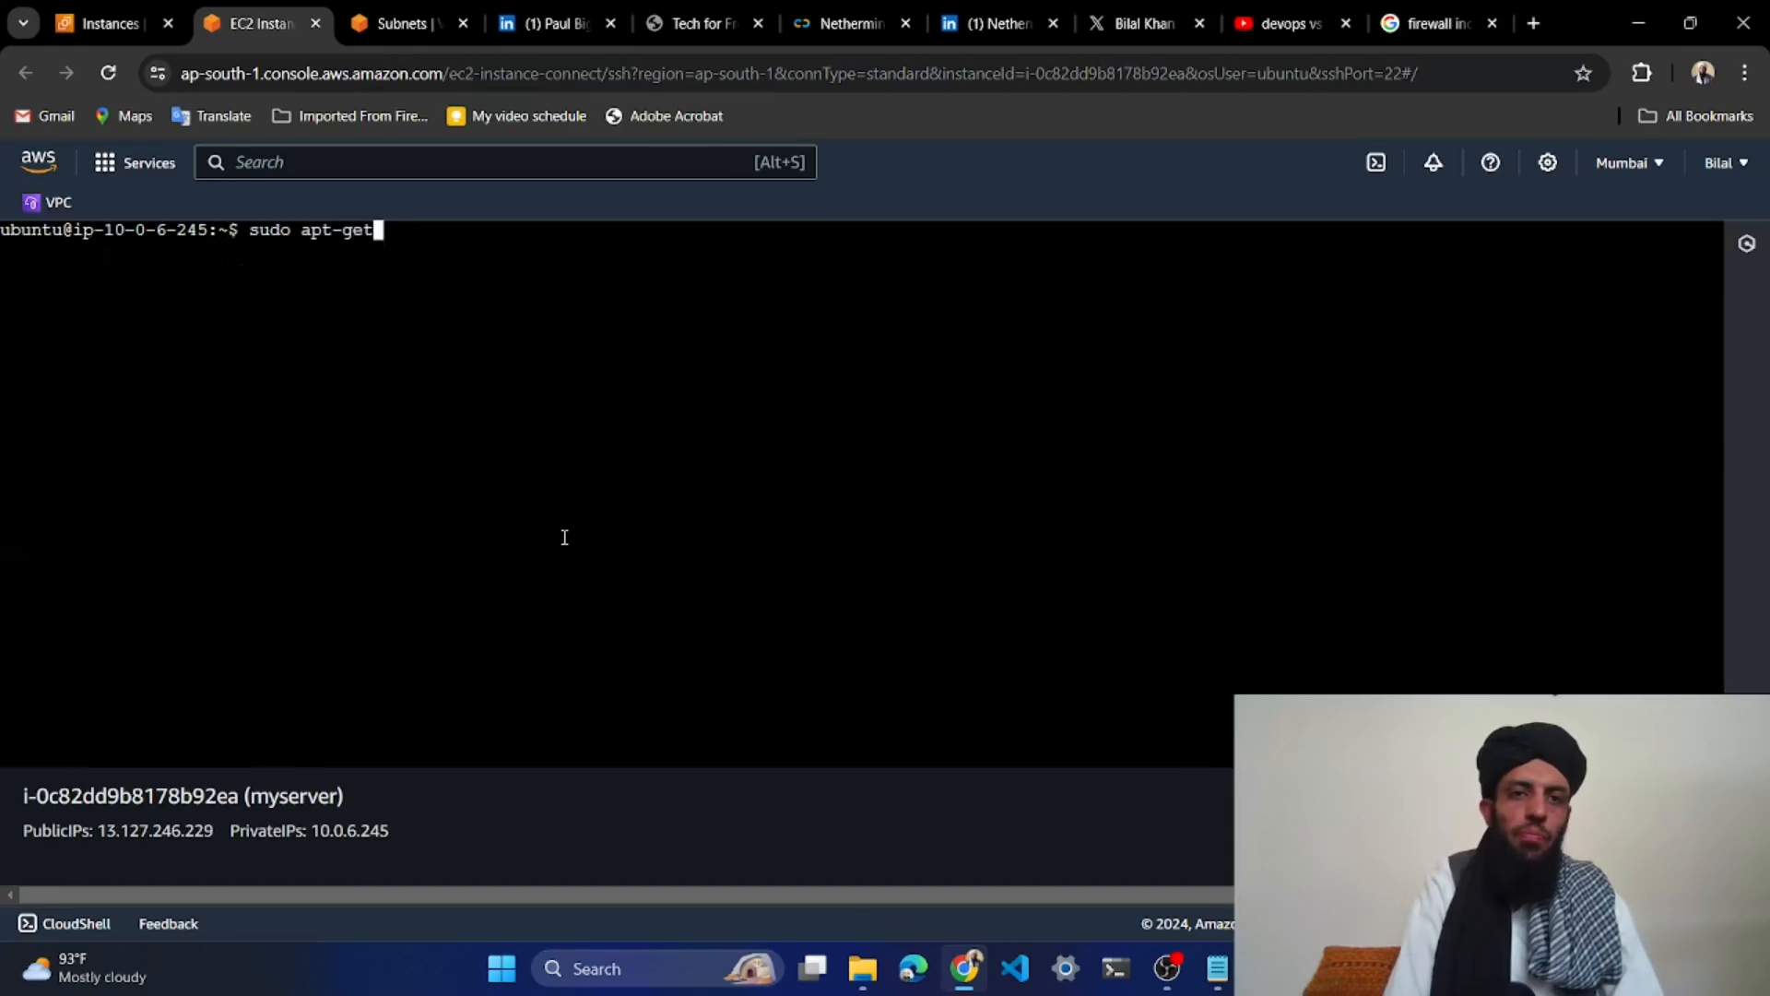
key(BackSpace)
key(BackSpace)
key(BackSpace)
key(BackSpace)
key(BackSpace)
key(BackSpace)
key(BackSpace)
key(BackSpace)
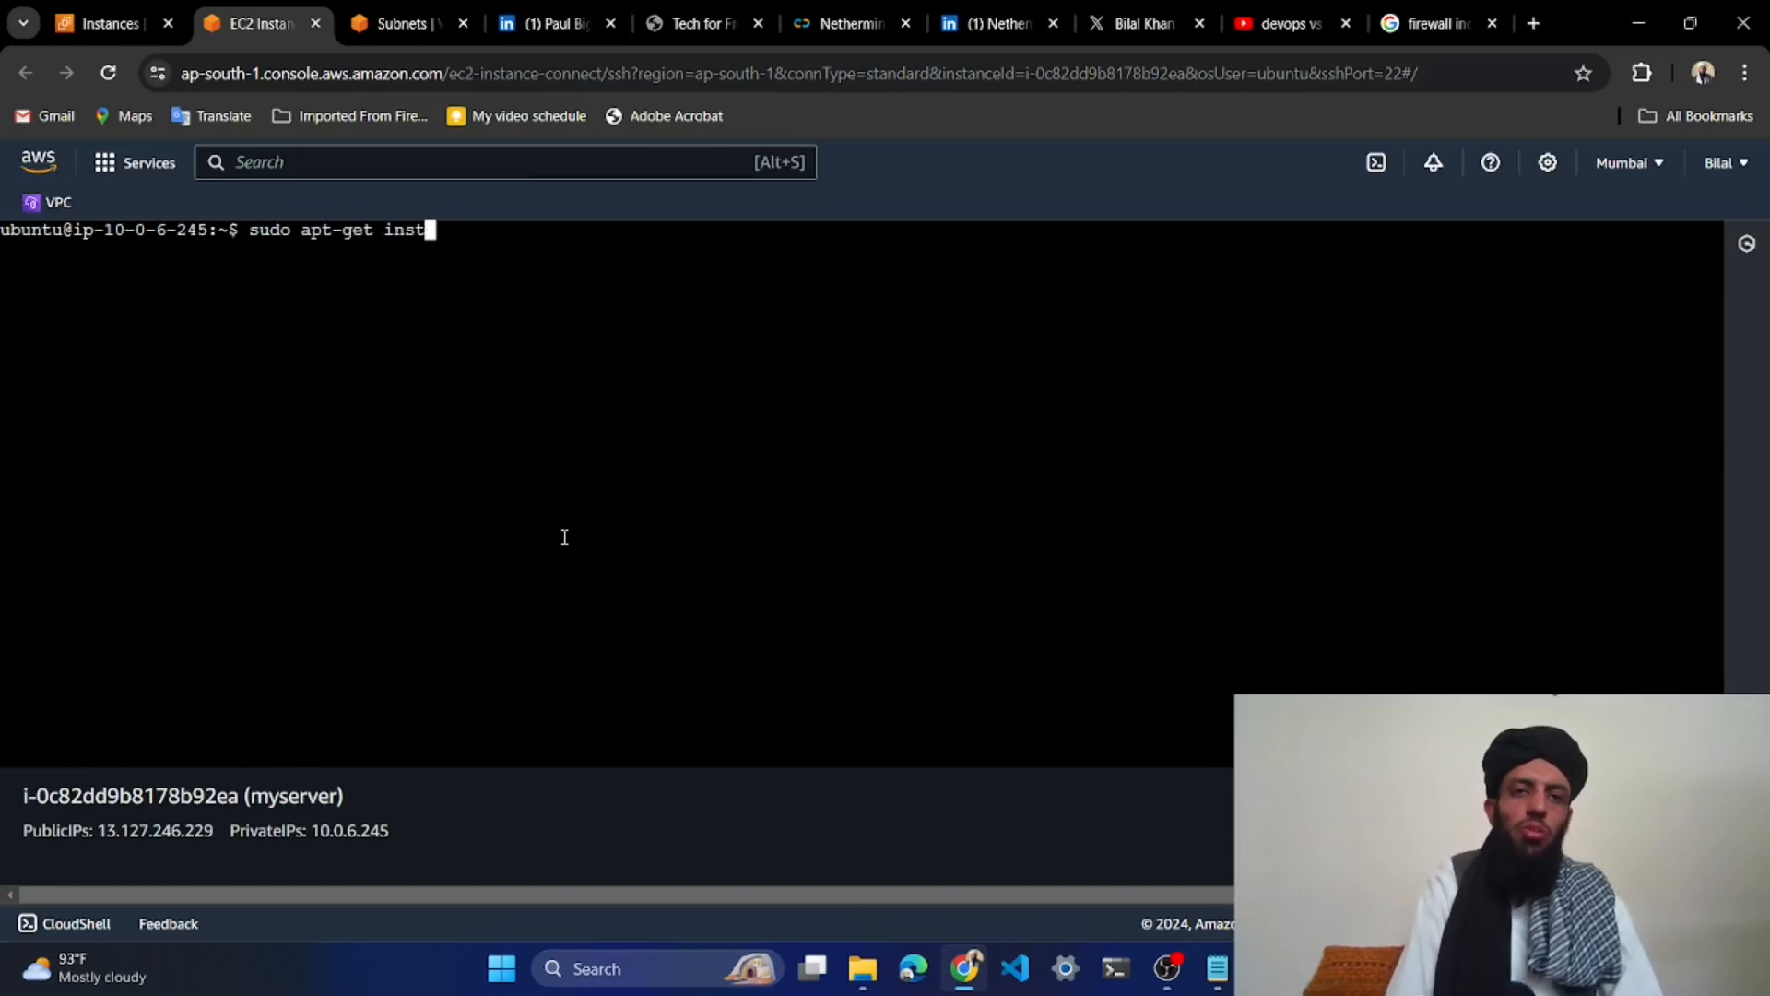
text(upd)
key(BackSpace)
key(BackSpace)
key(BackSpace)
text(update)
key(Return)
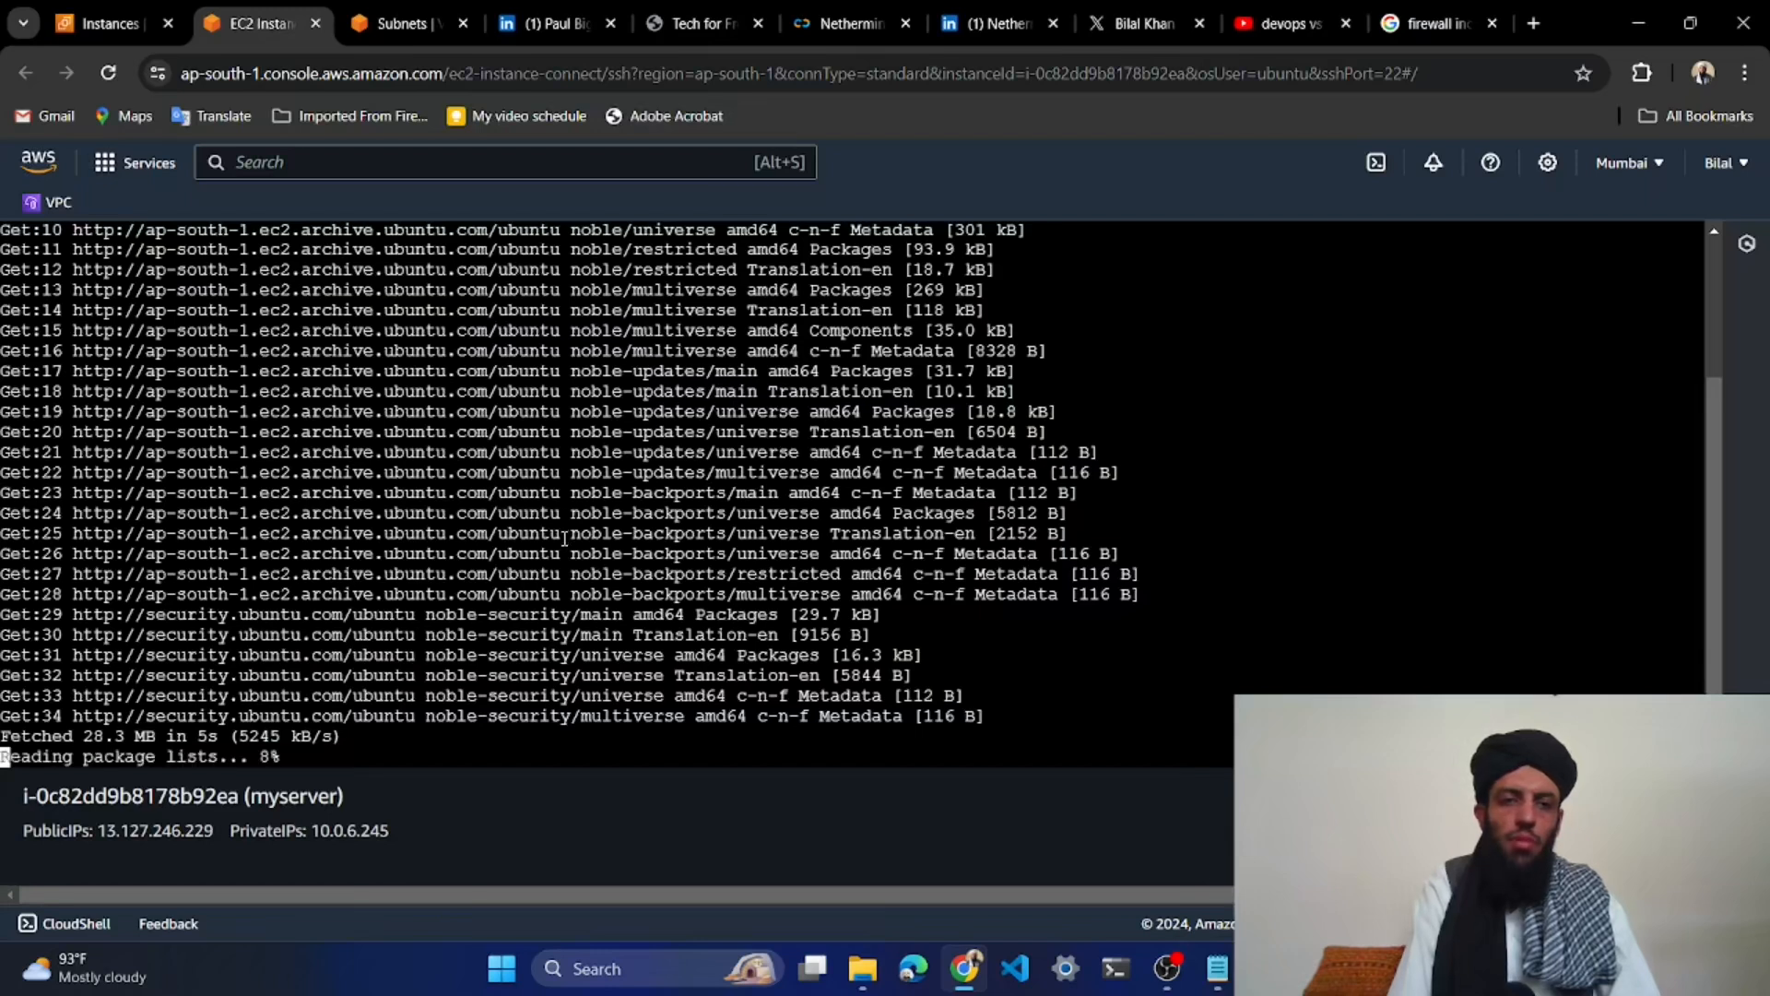
Install nginx on the instance with "sudo apt-get install nginx -y", clearing the terminal before and after
text(clear)
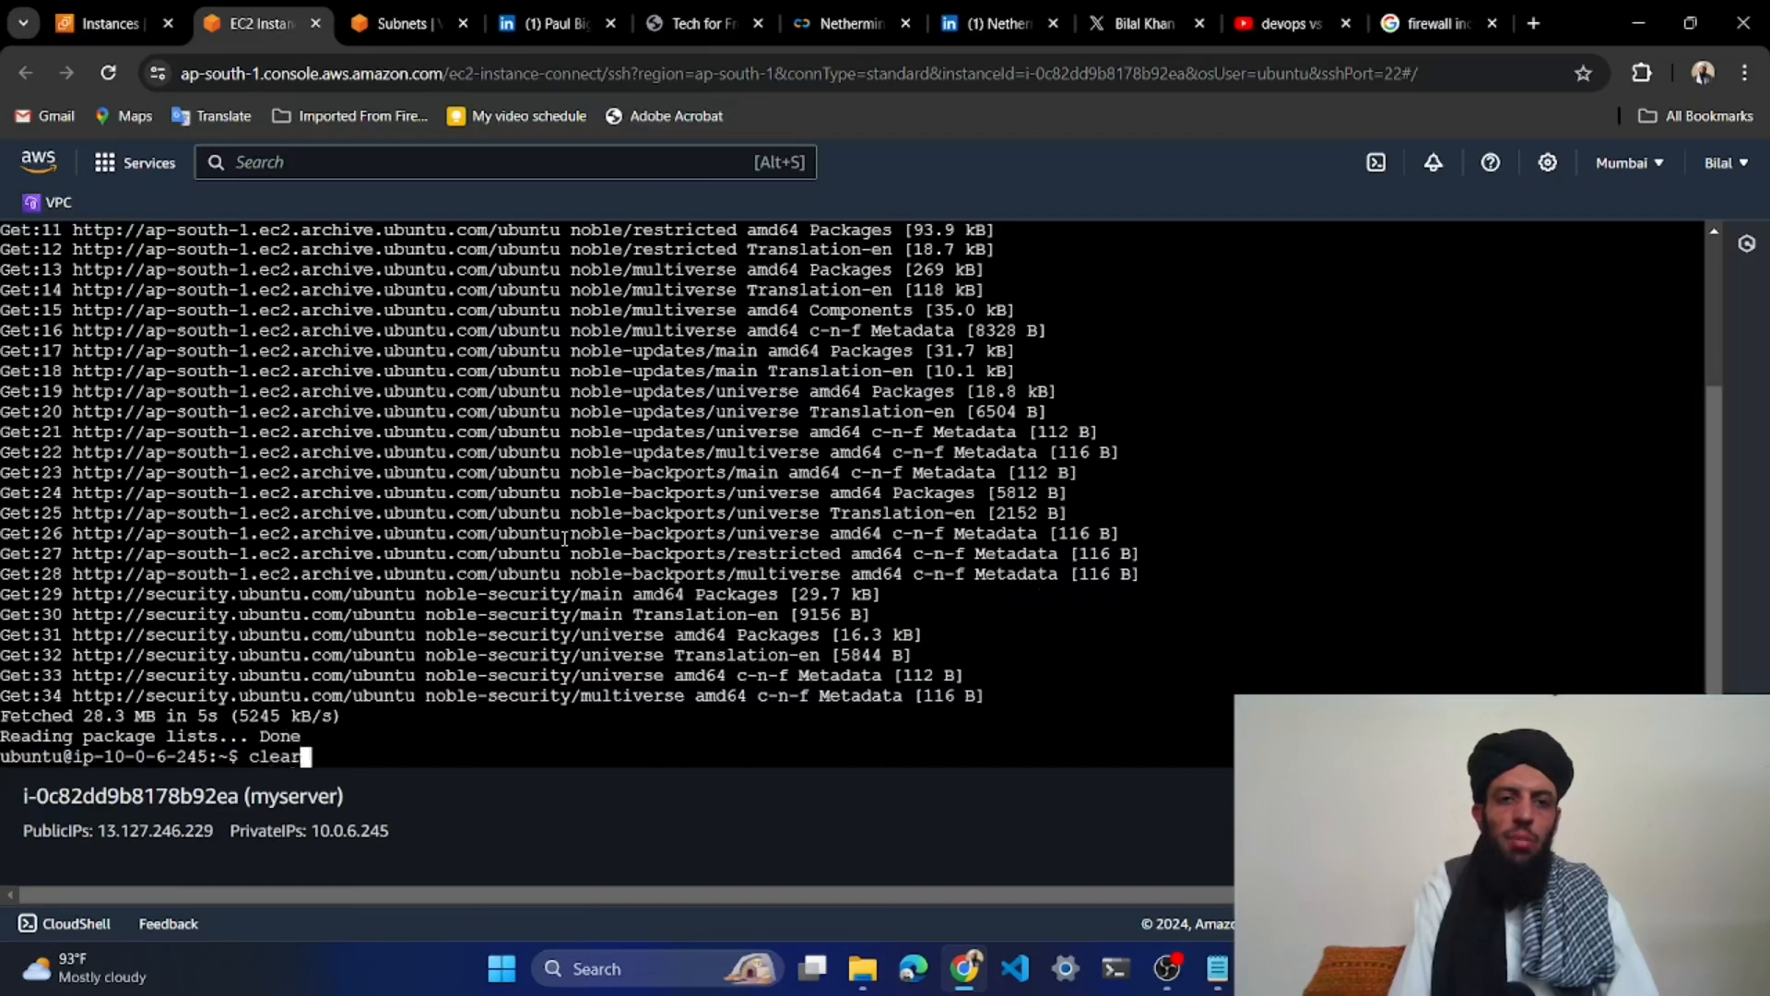
key(Return)
text(sudo apt)
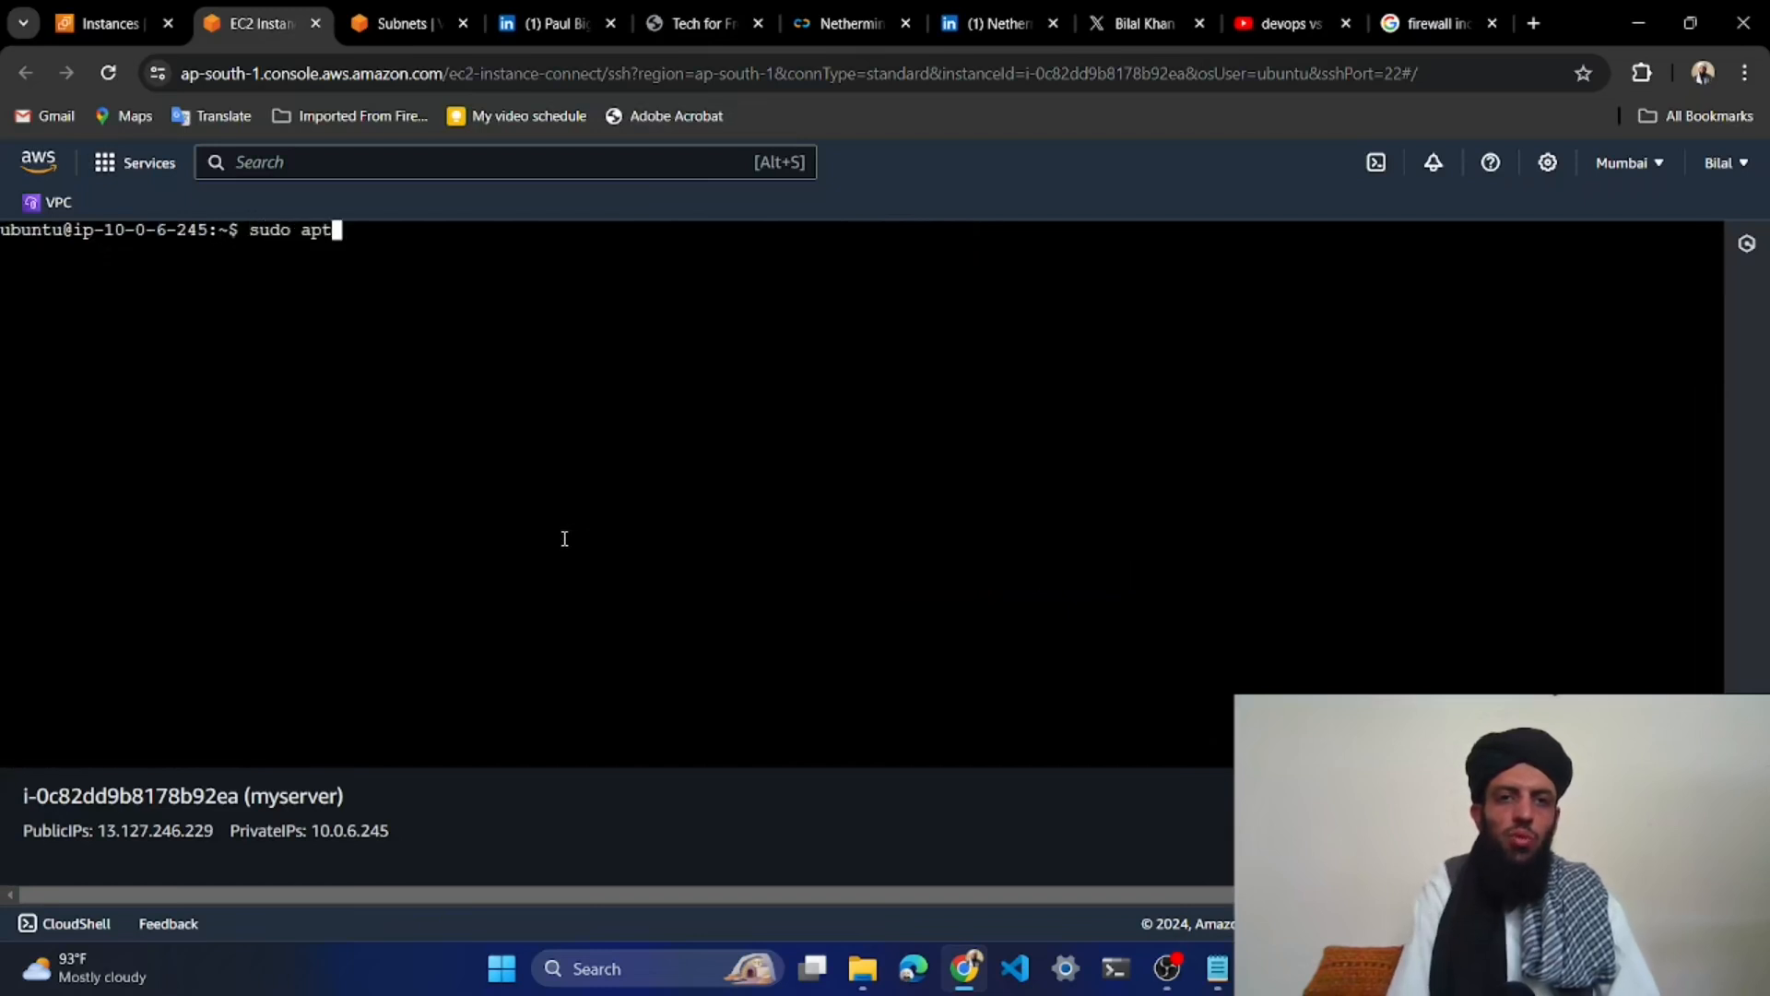
text(-get insta)
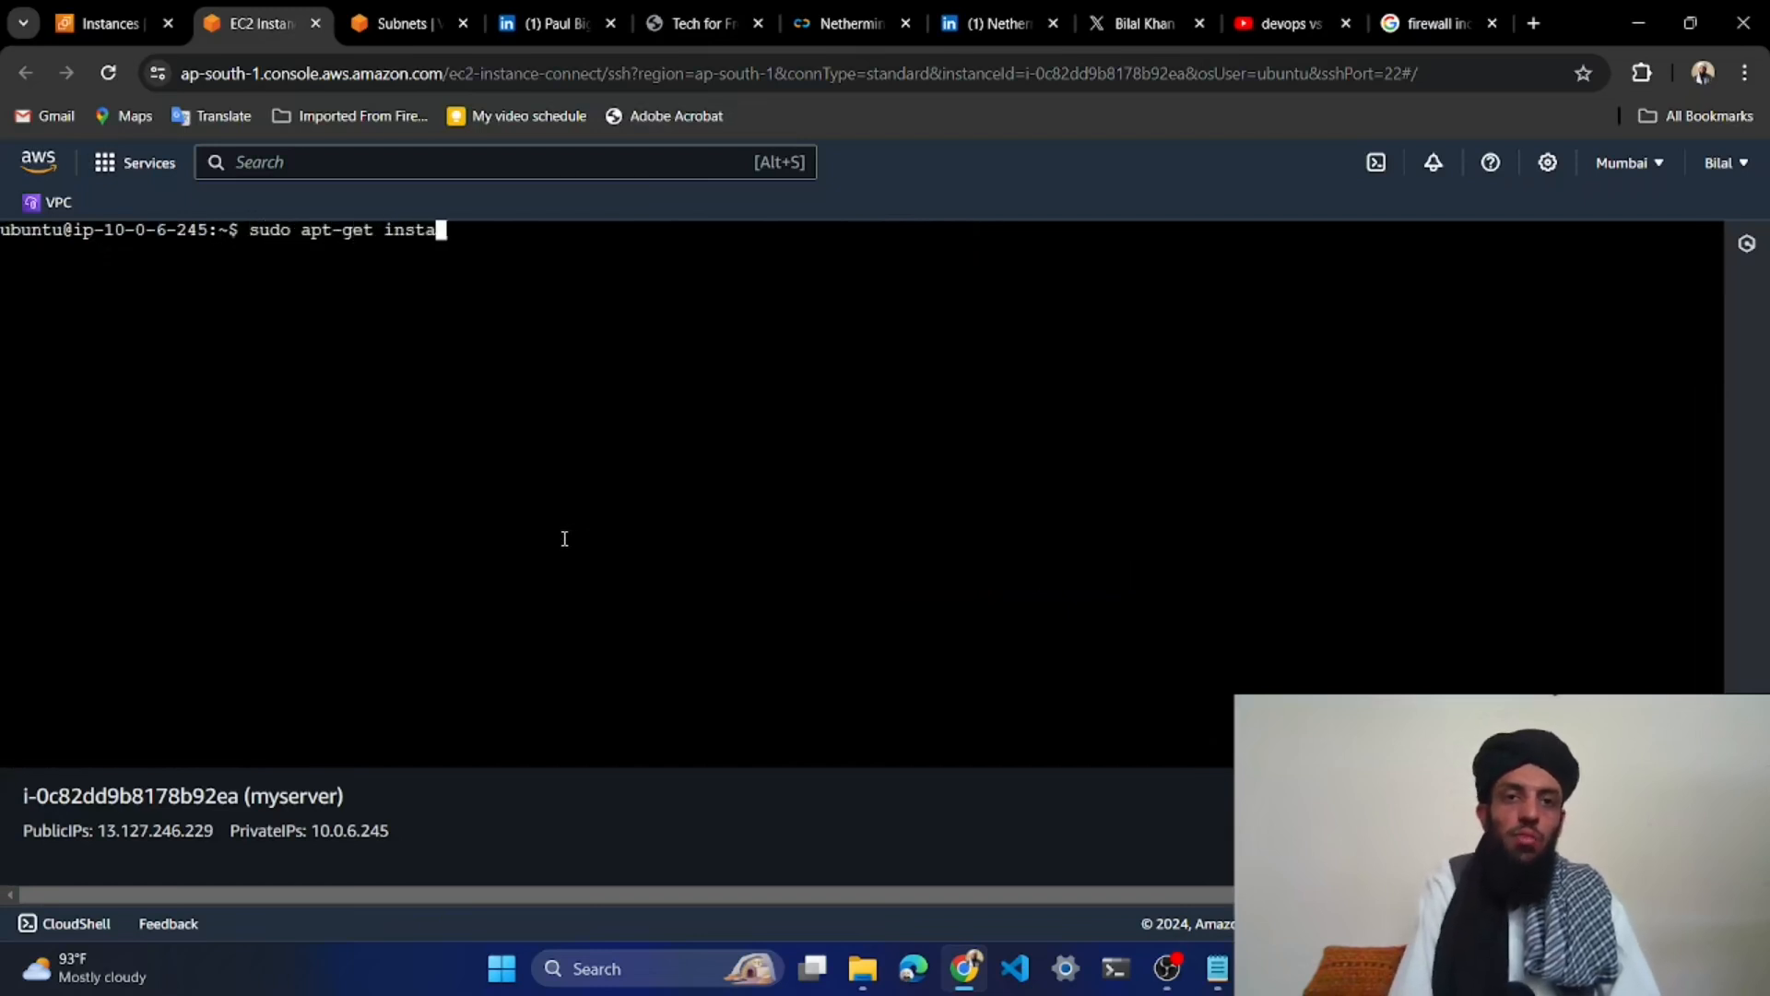
text(ll nginx 0-)
key(BackSpace)
key(BackSpace)
text(-y)
key(Return)
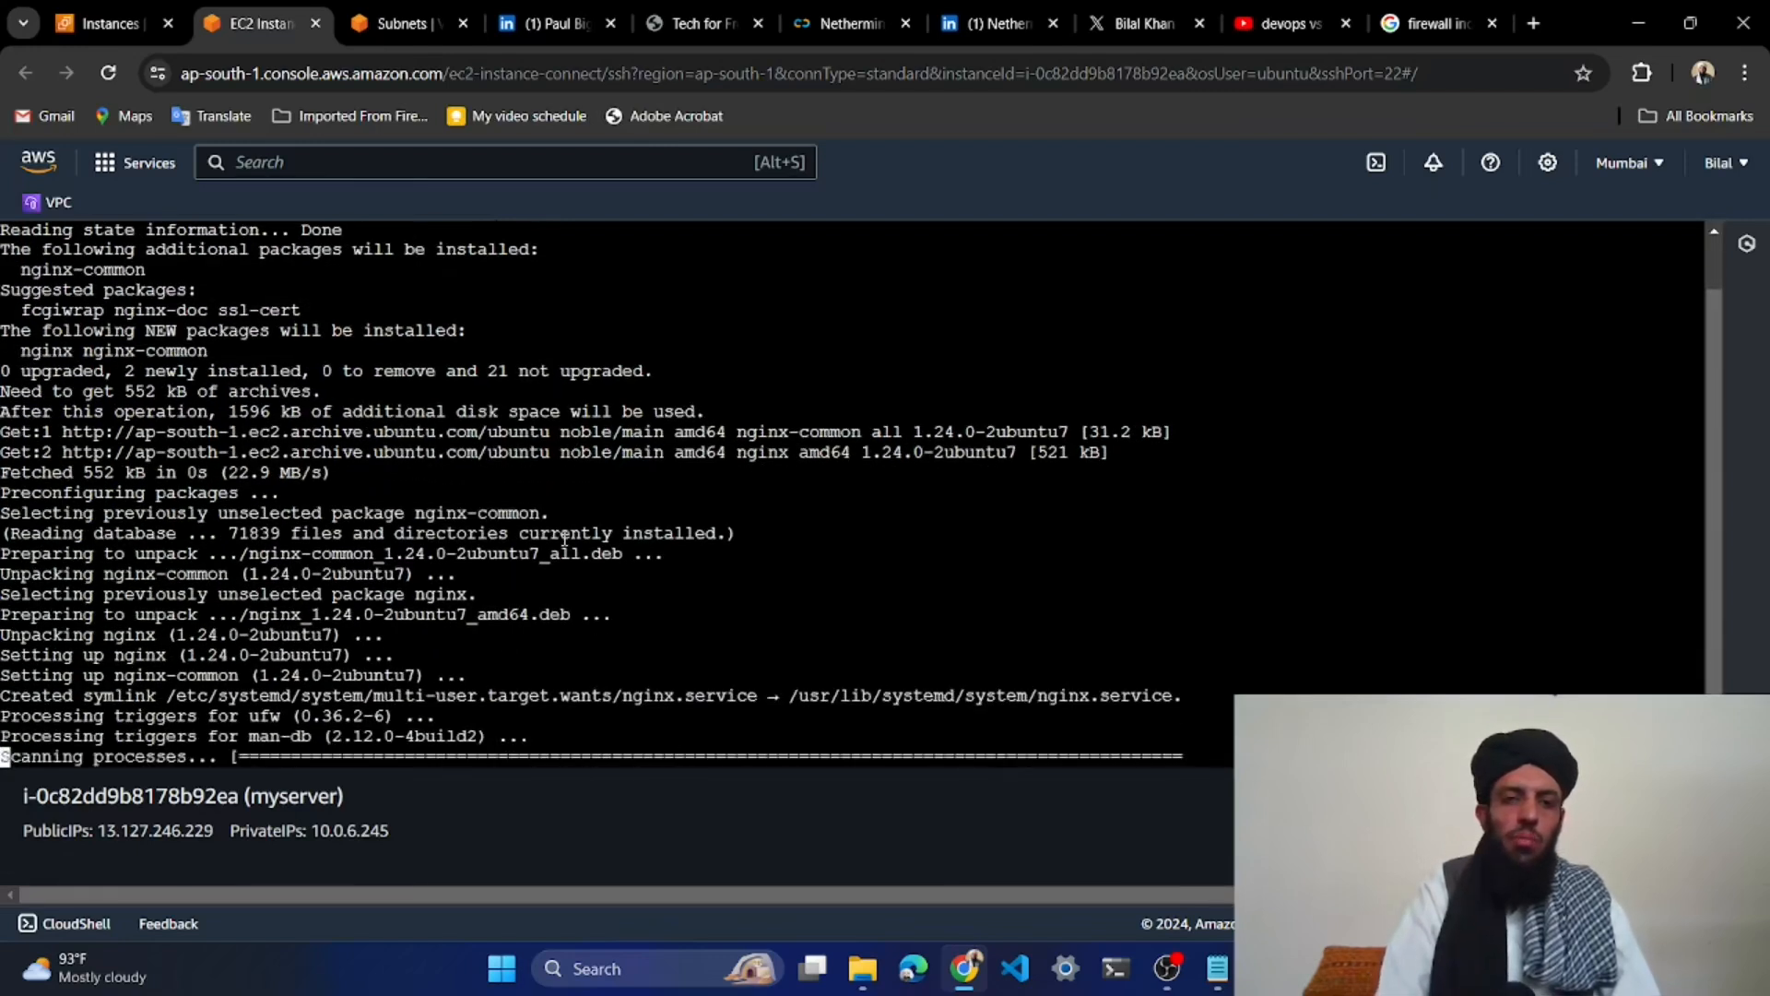
text(clear)
key(Return)
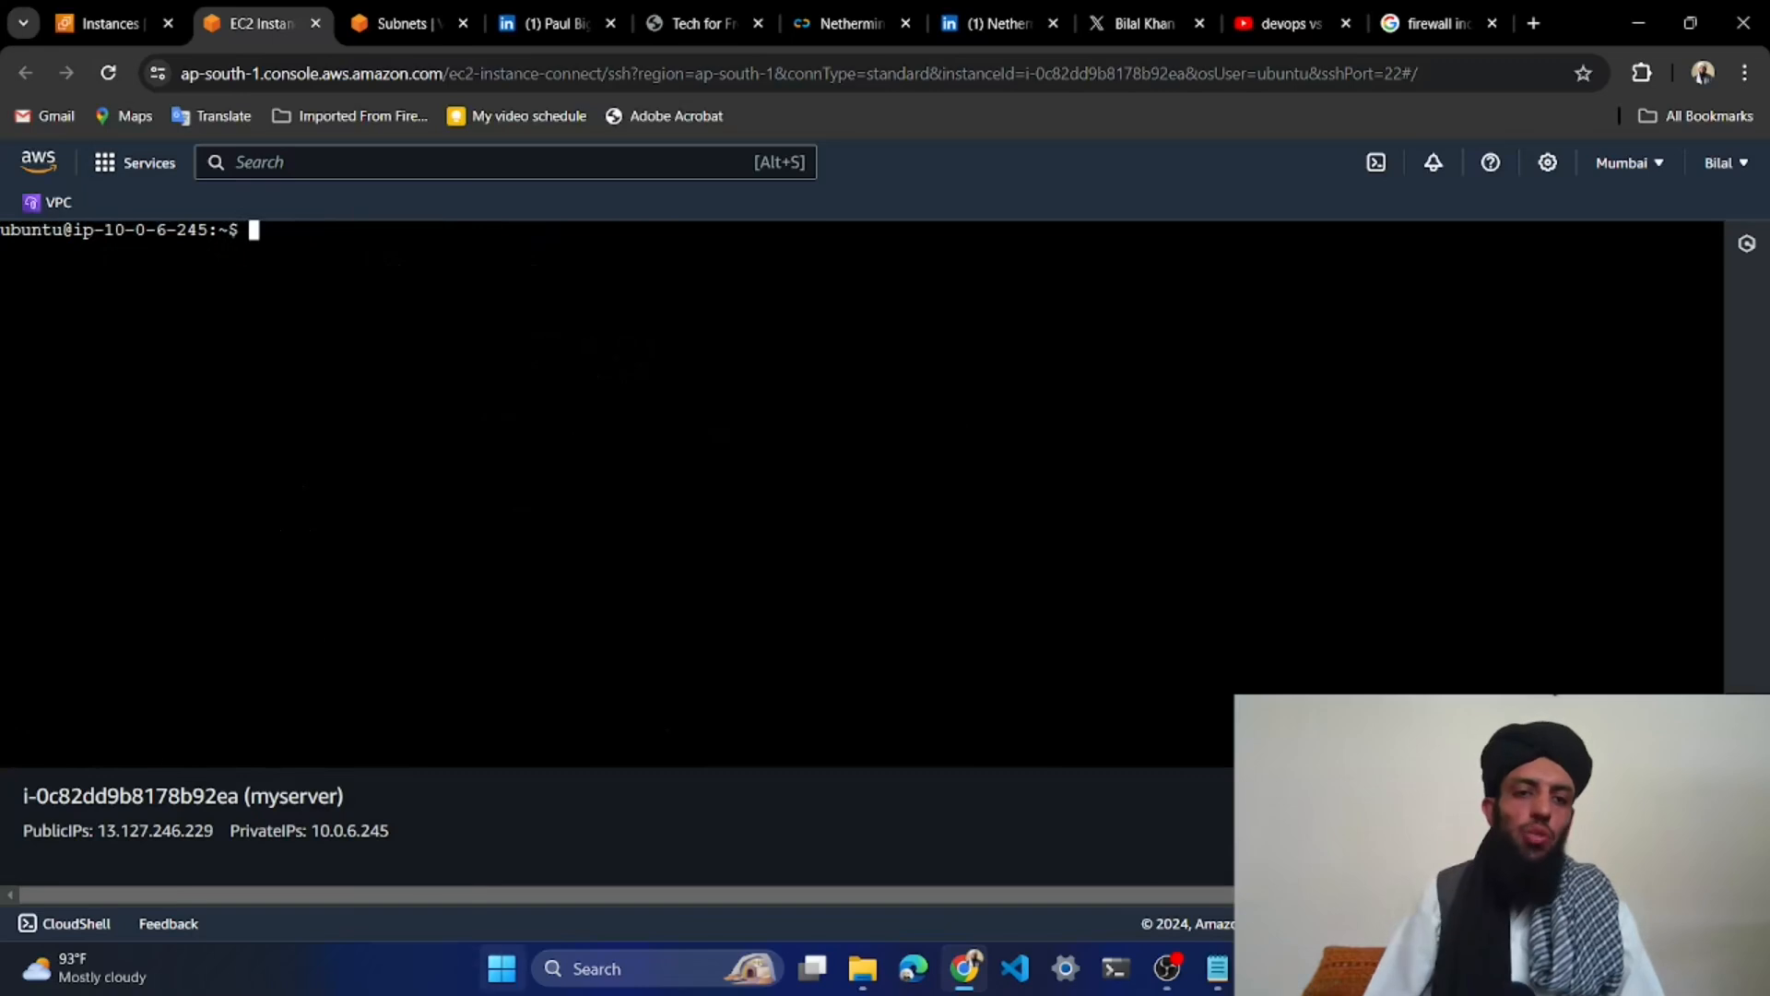
Copy myserver's public IP address, load it in place of the firewall image search, and move that page beside the terminal
click(218, 833)
drag(217, 833, 96, 830)
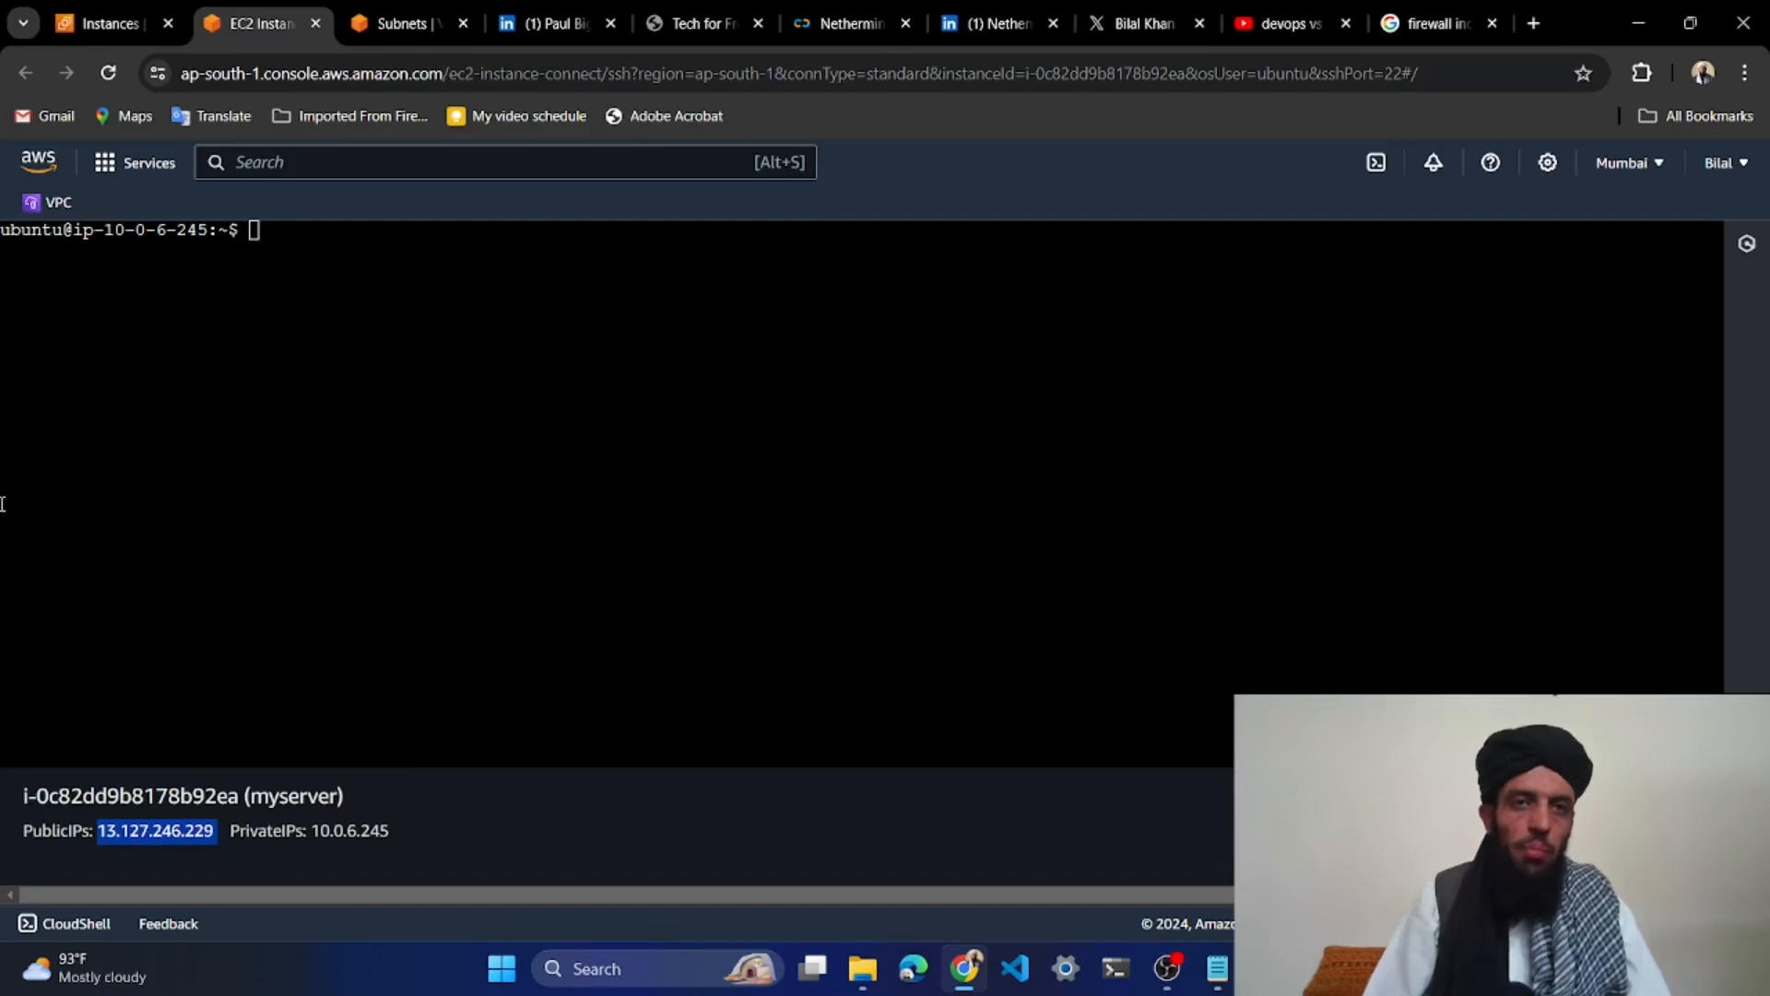
key(ctrl+c)
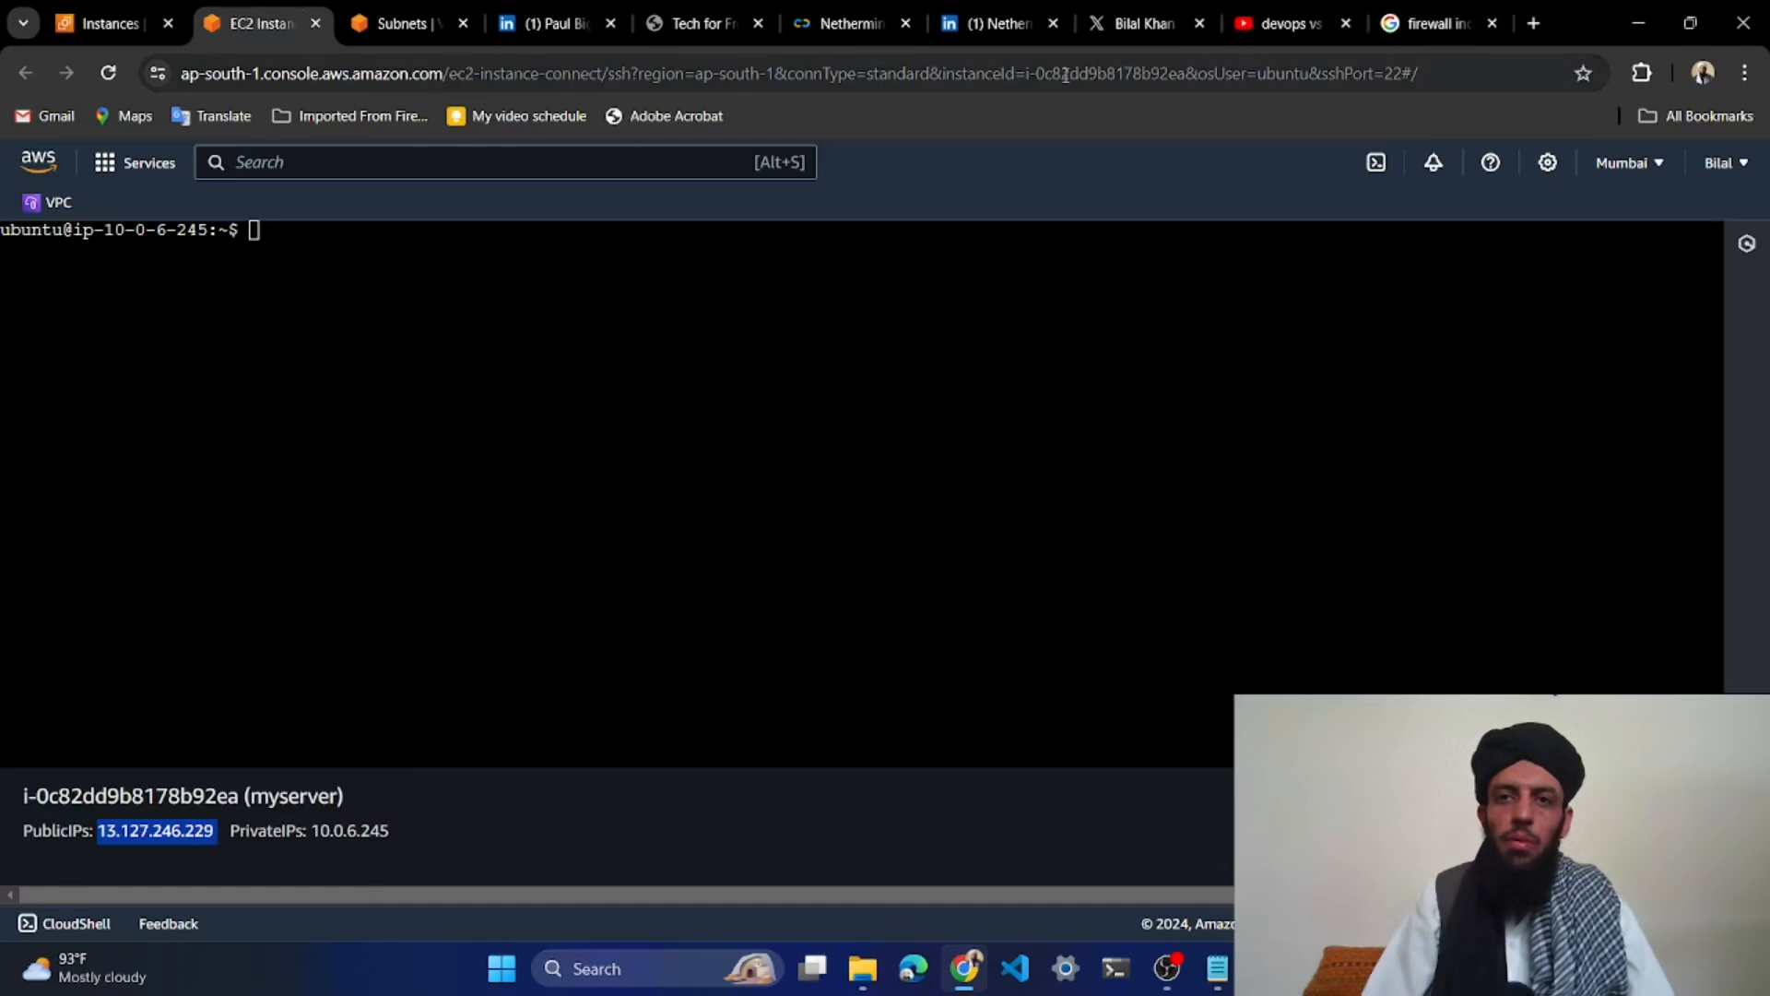
click(1453, 28)
click(1216, 72)
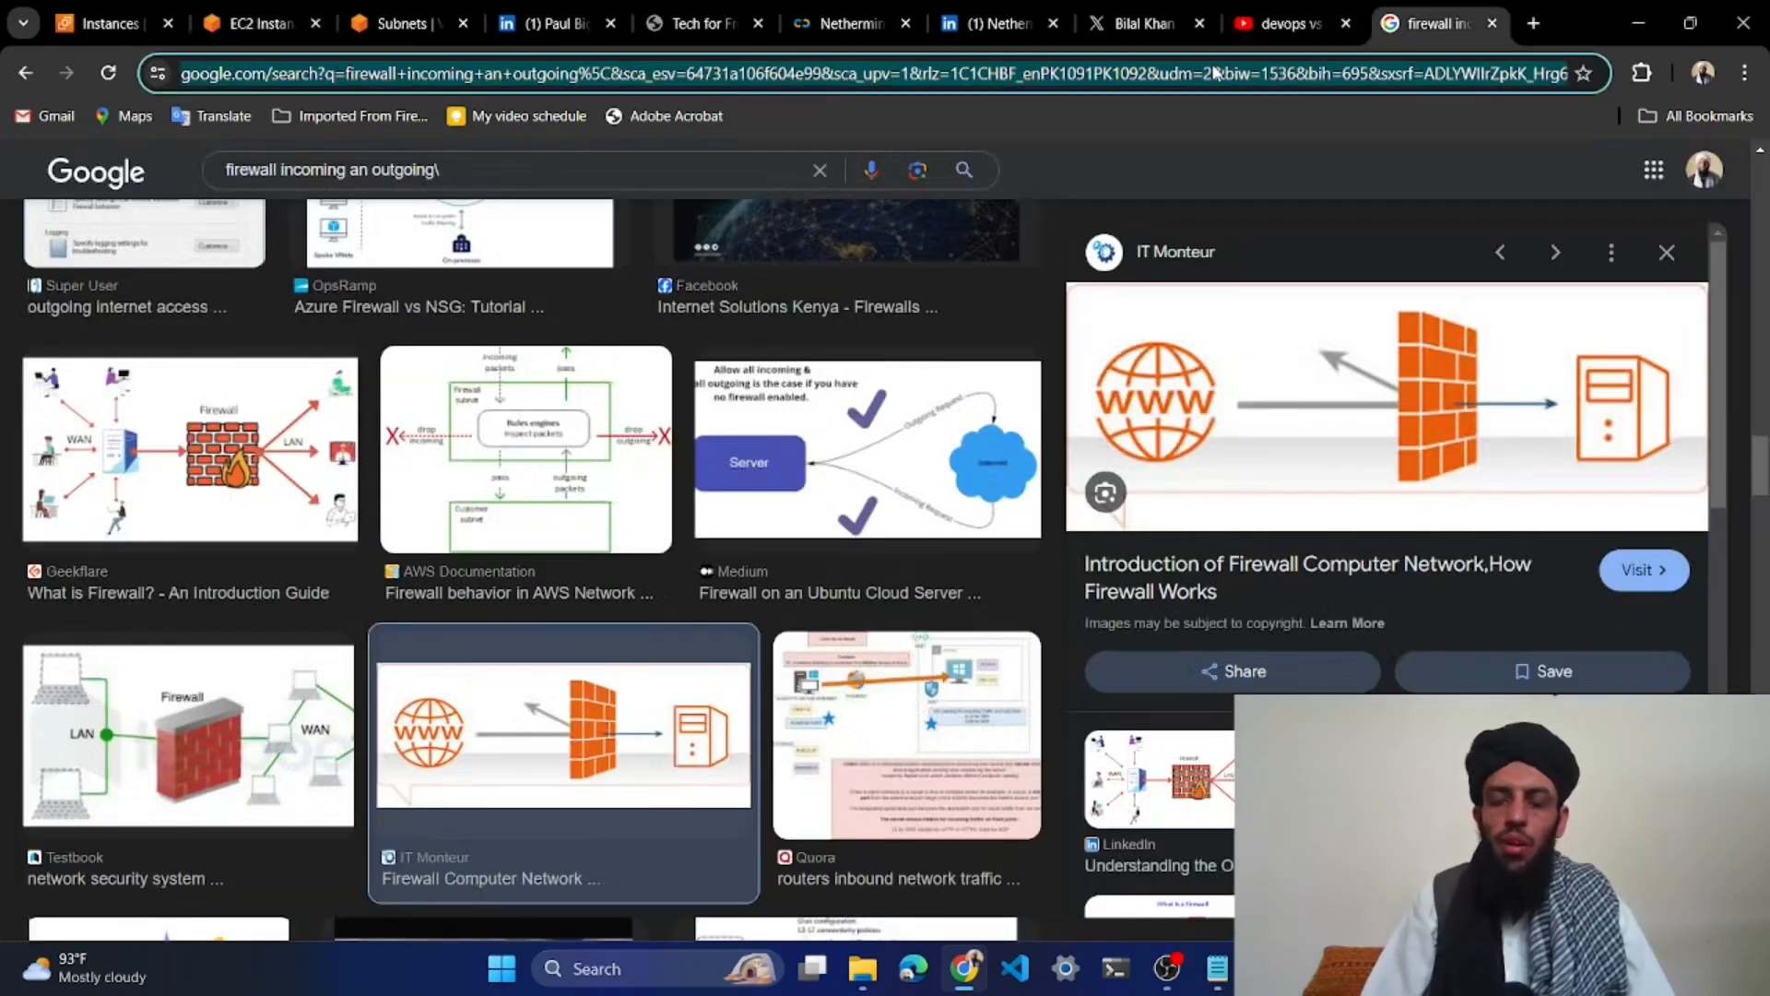
key(ctrl+v)
key(Return)
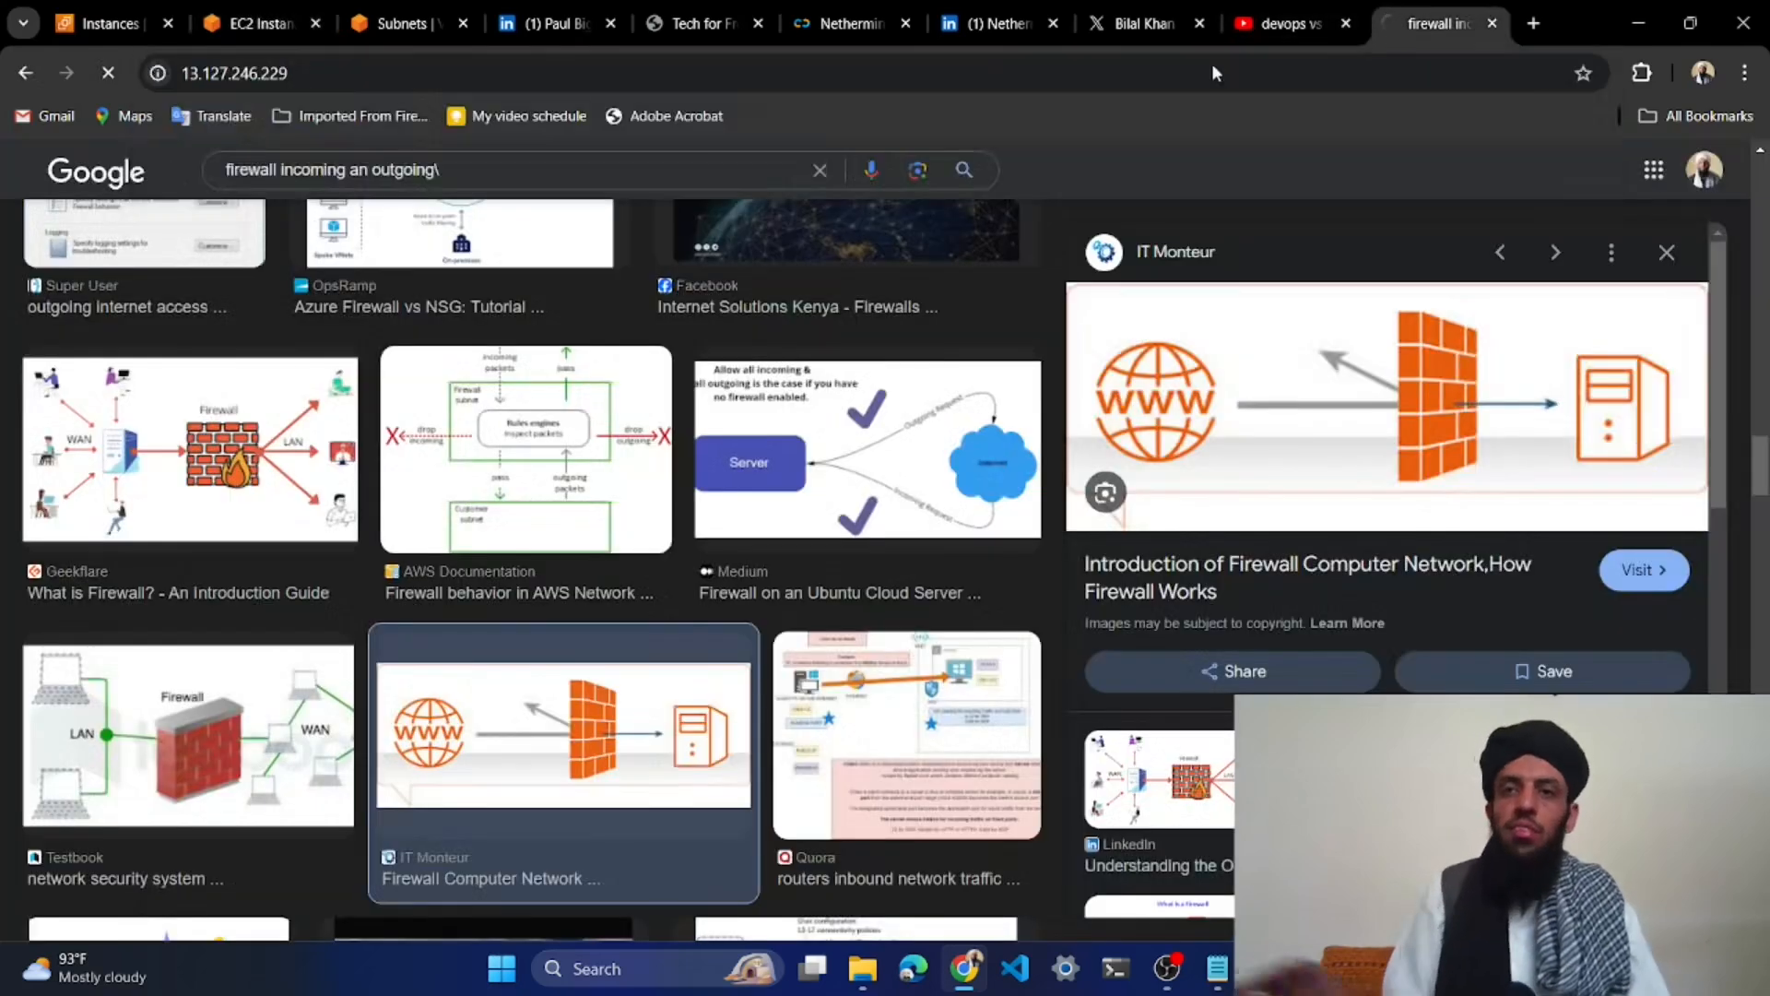
drag(1424, 23, 396, 20)
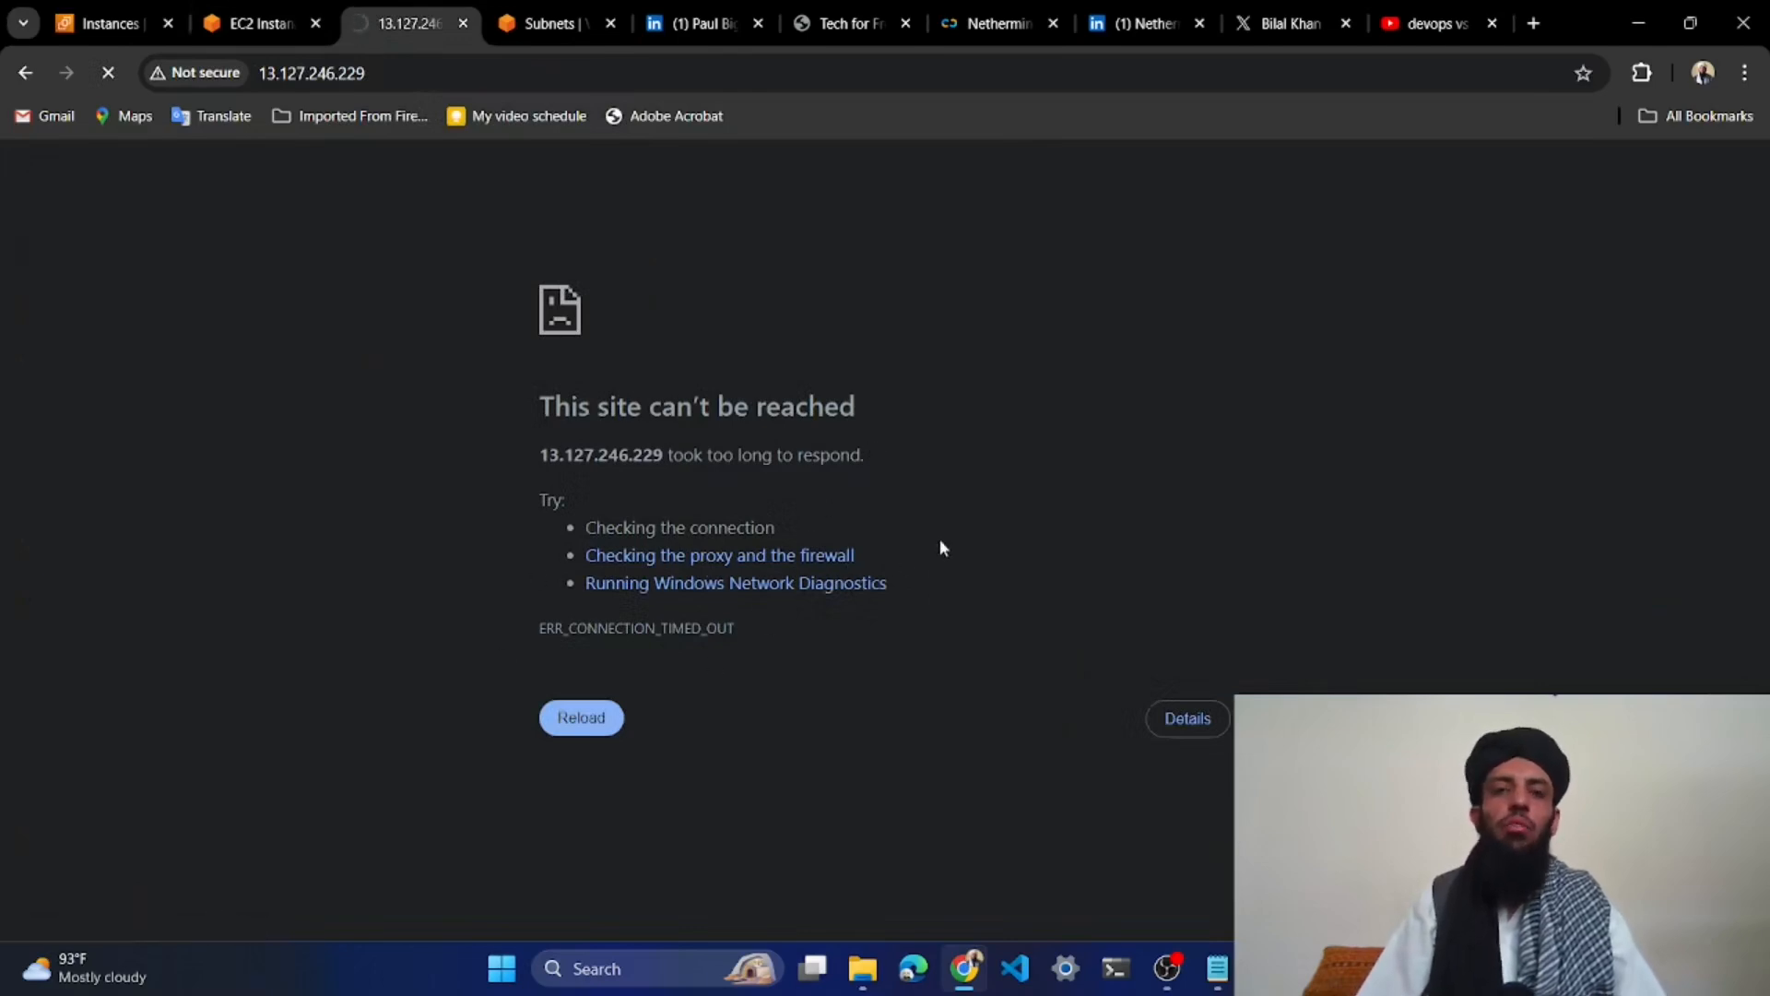
click(105, 76)
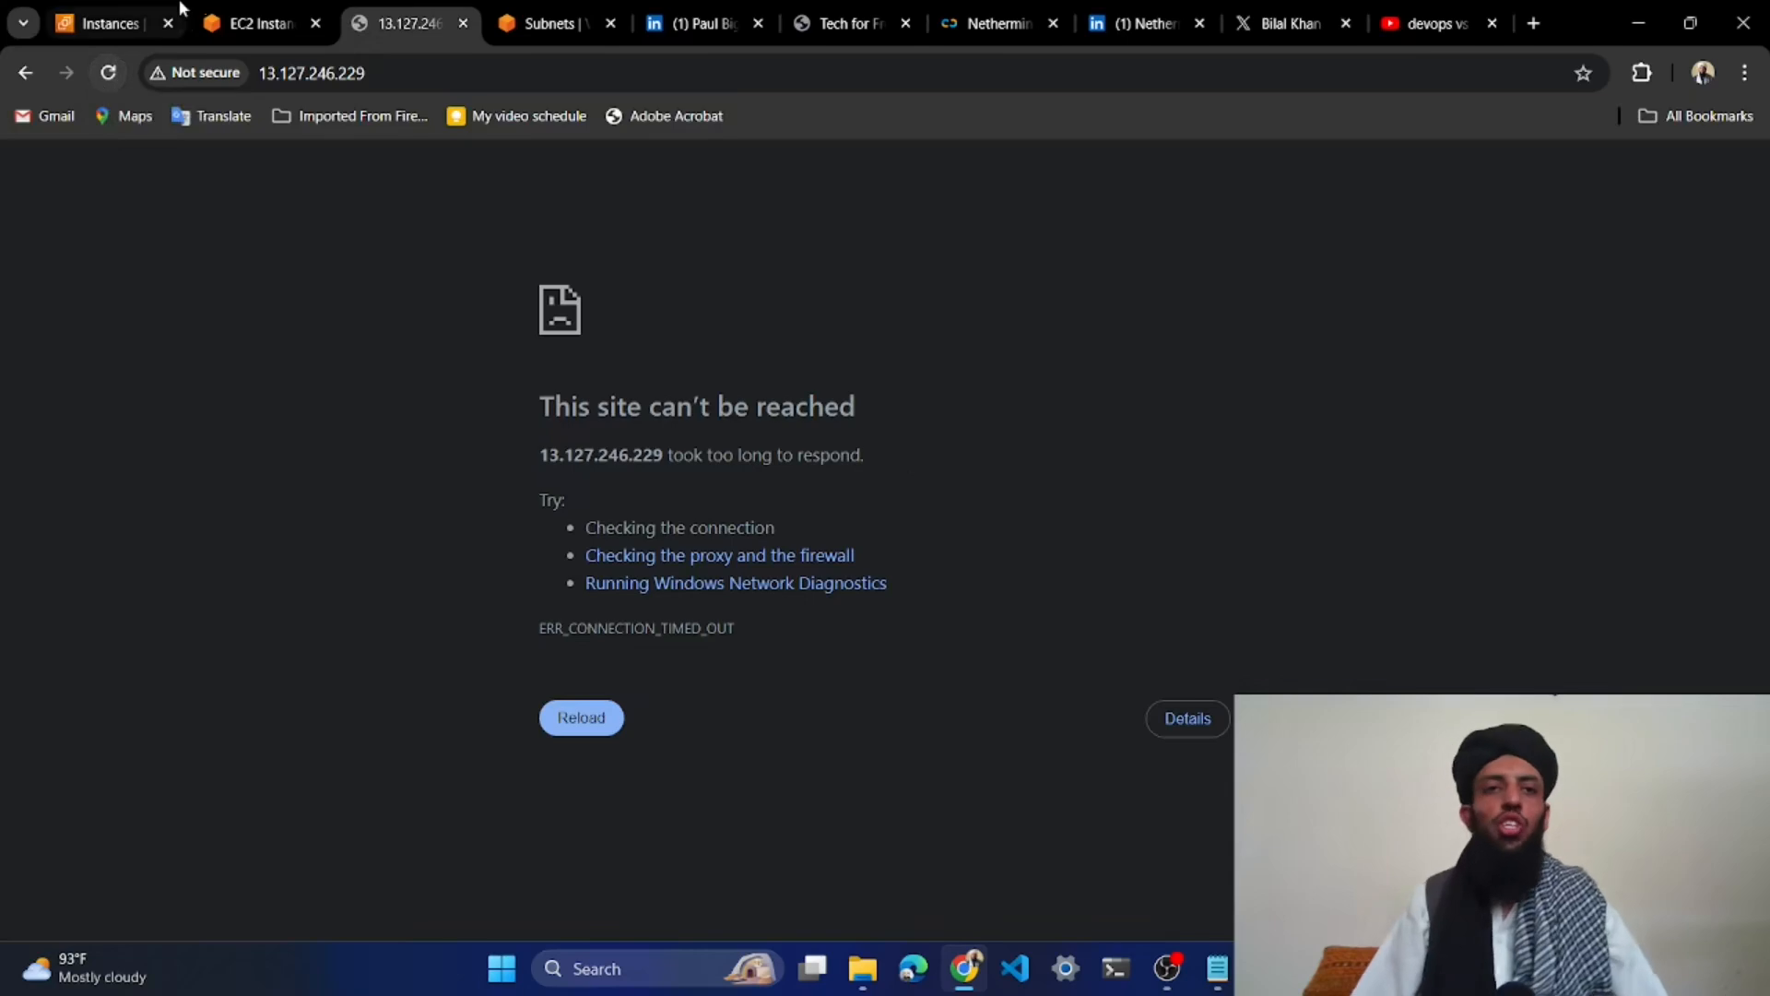
Return to the EC2 instances list and open the security group change page for myserver
click(228, 9)
click(108, 13)
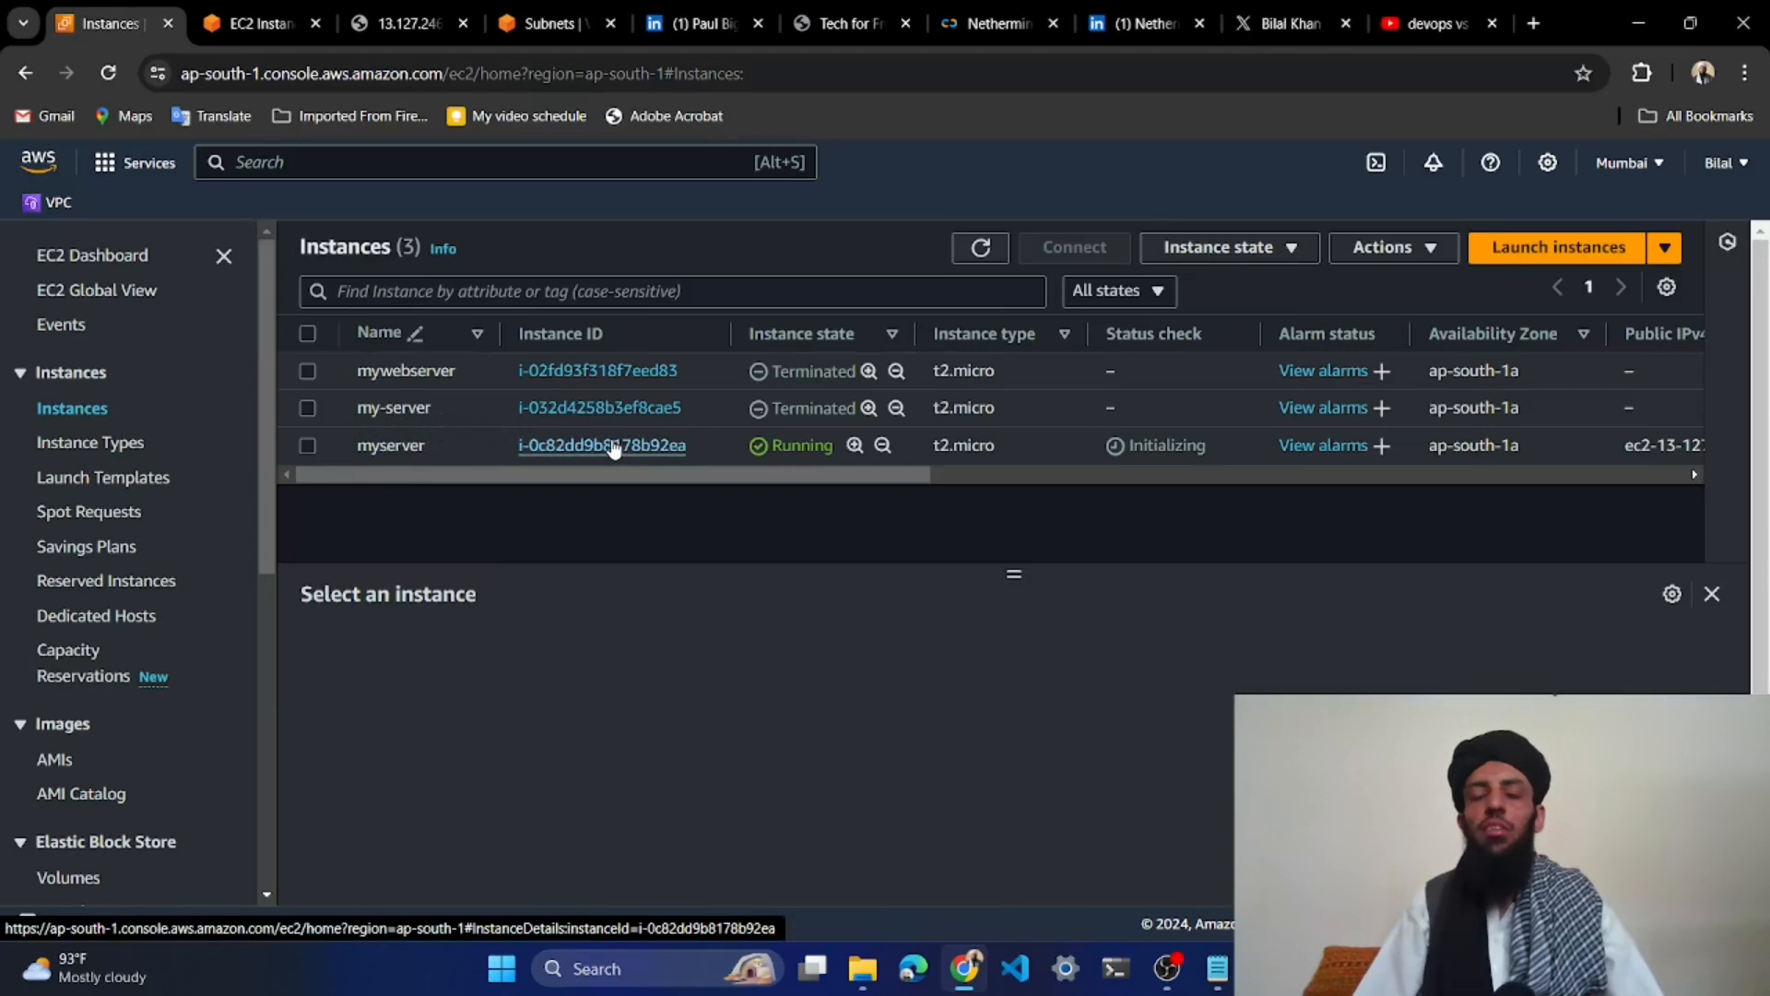
click(308, 445)
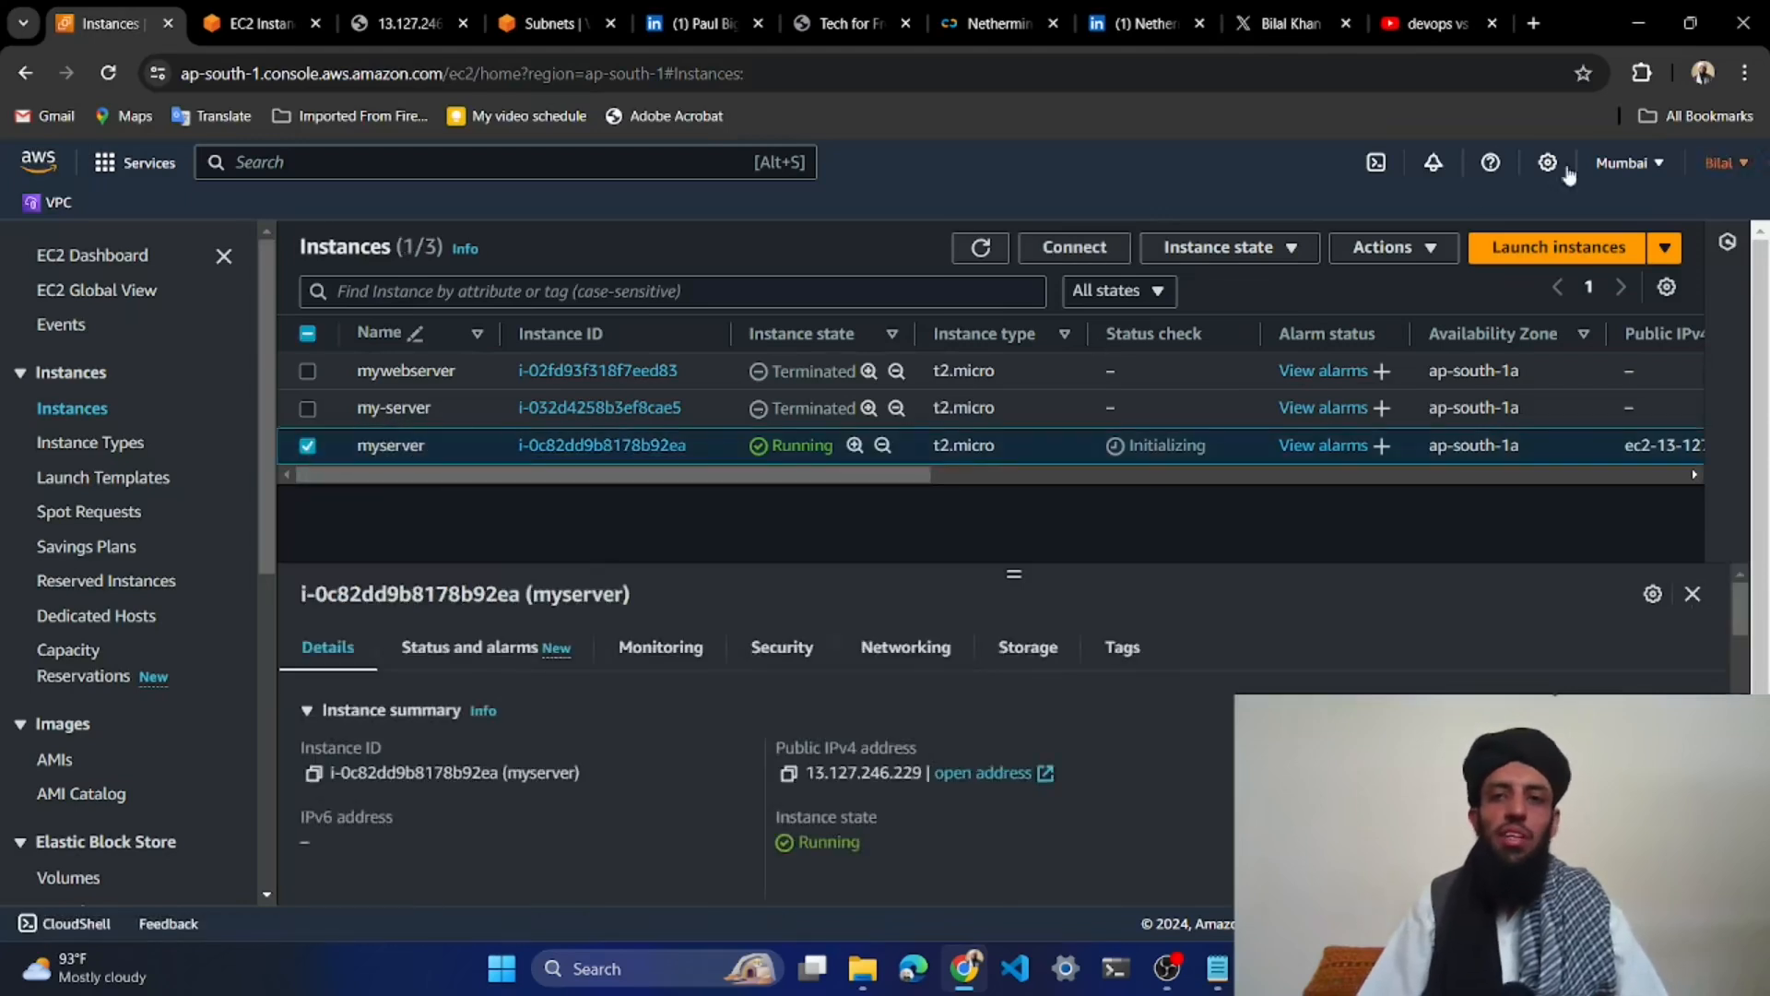
click(1412, 263)
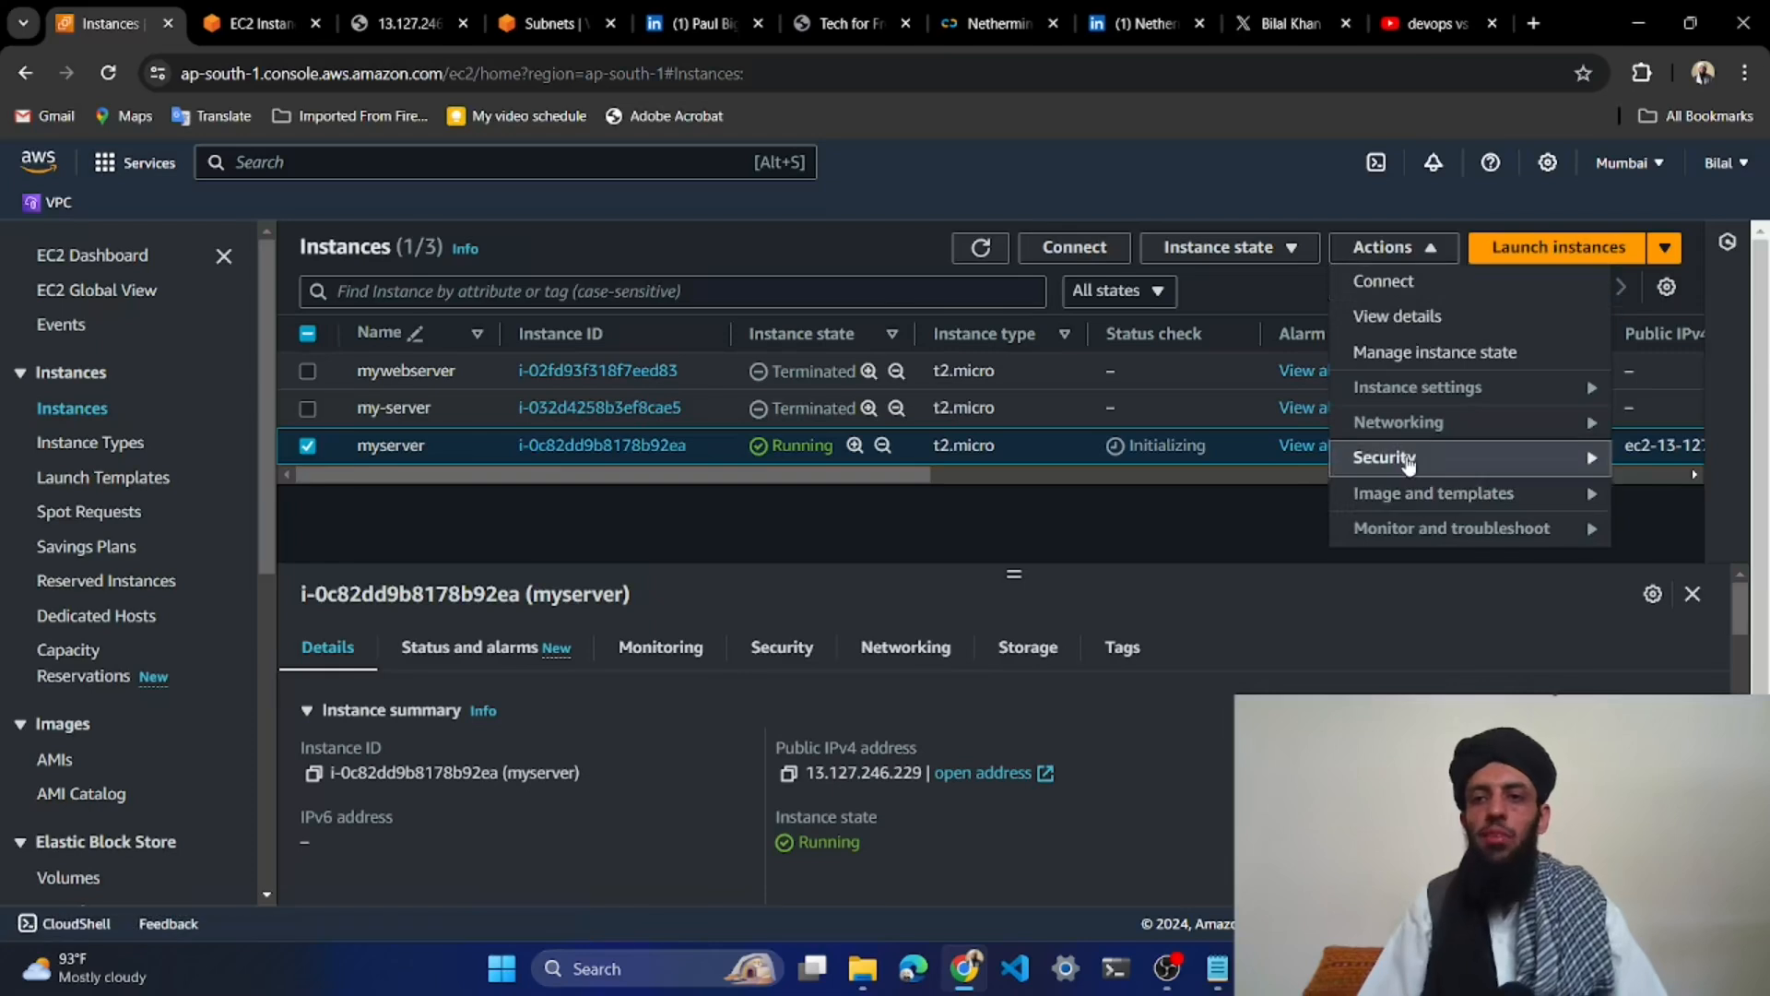
mouse_move(1408, 463)
click(1139, 459)
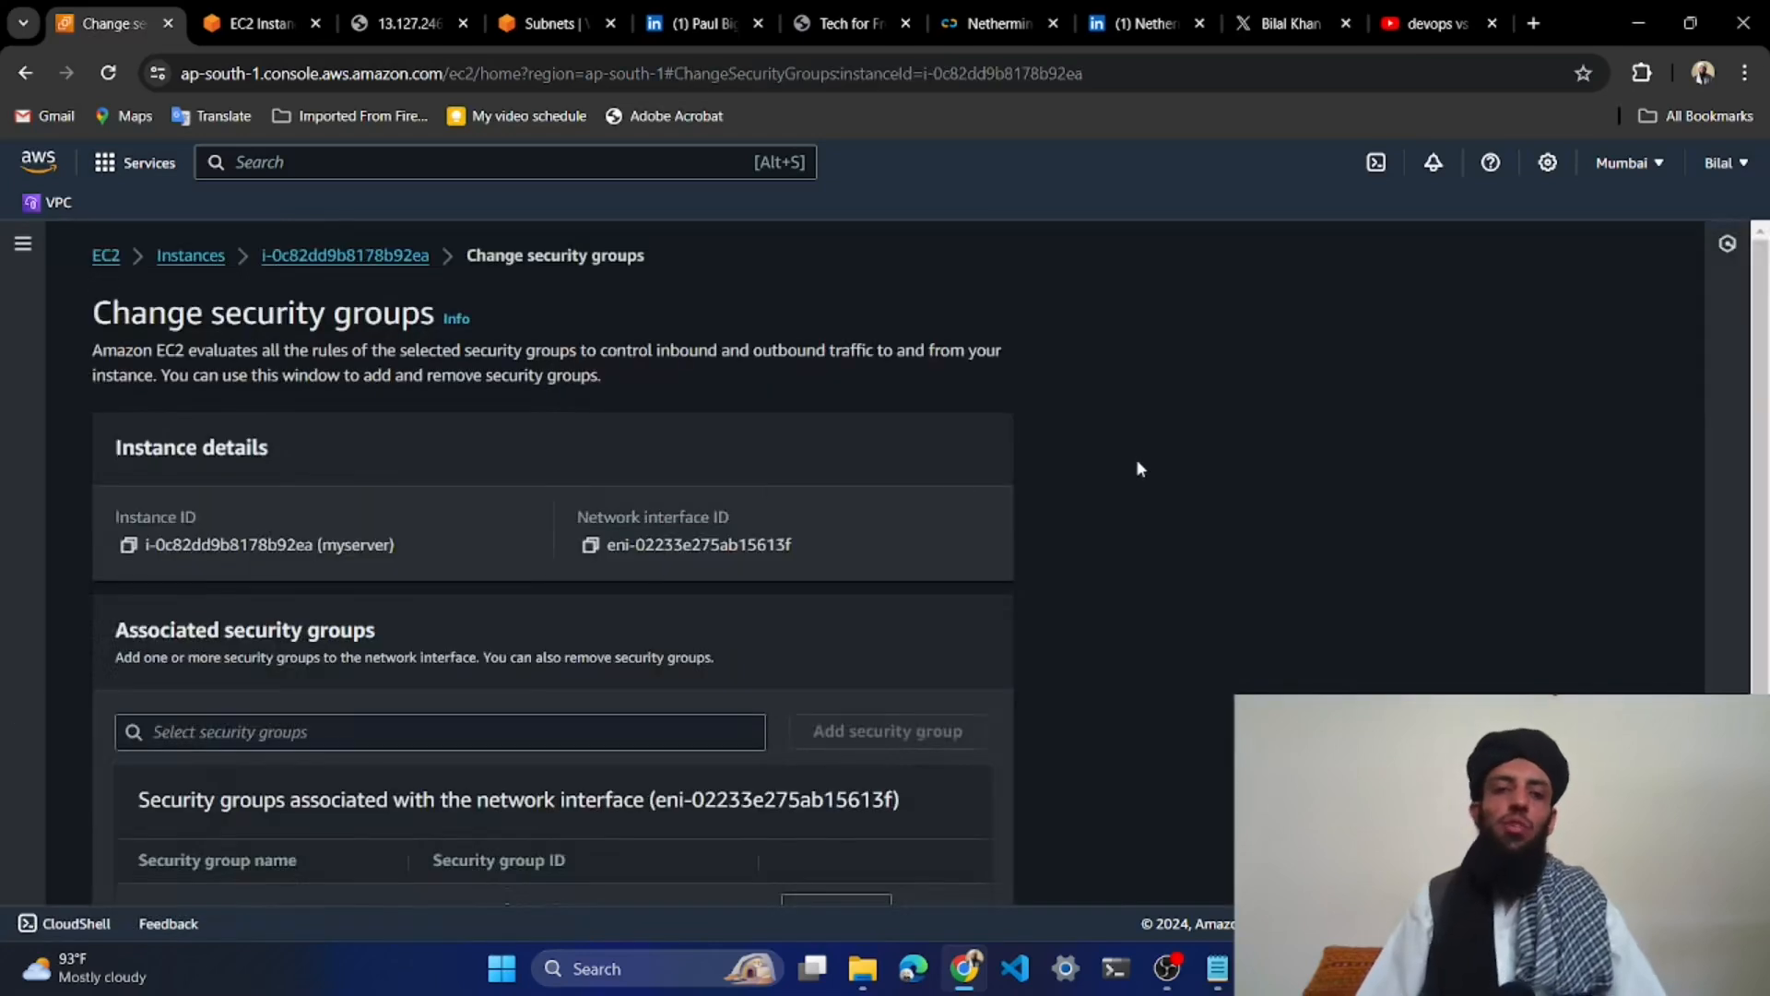
Add the http-sg security group to myserver's network interface alongside ssh-sg and save the change
scroll(1136, 457, down, 2)
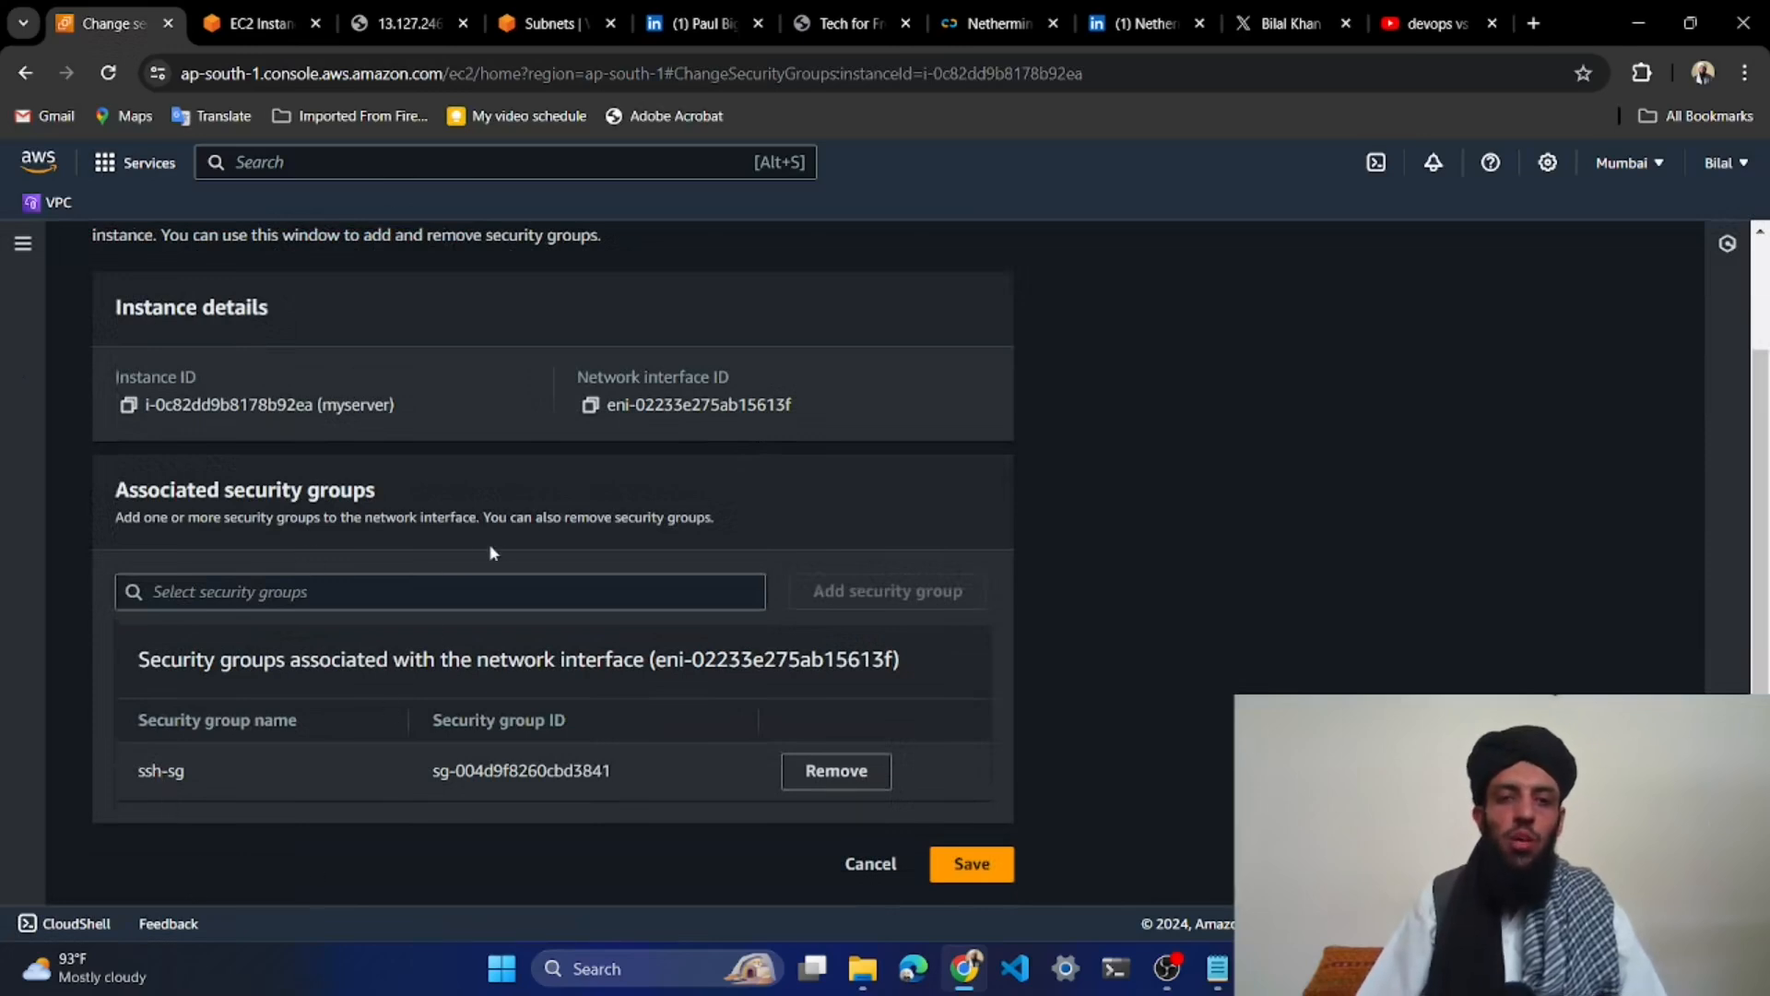
click(513, 590)
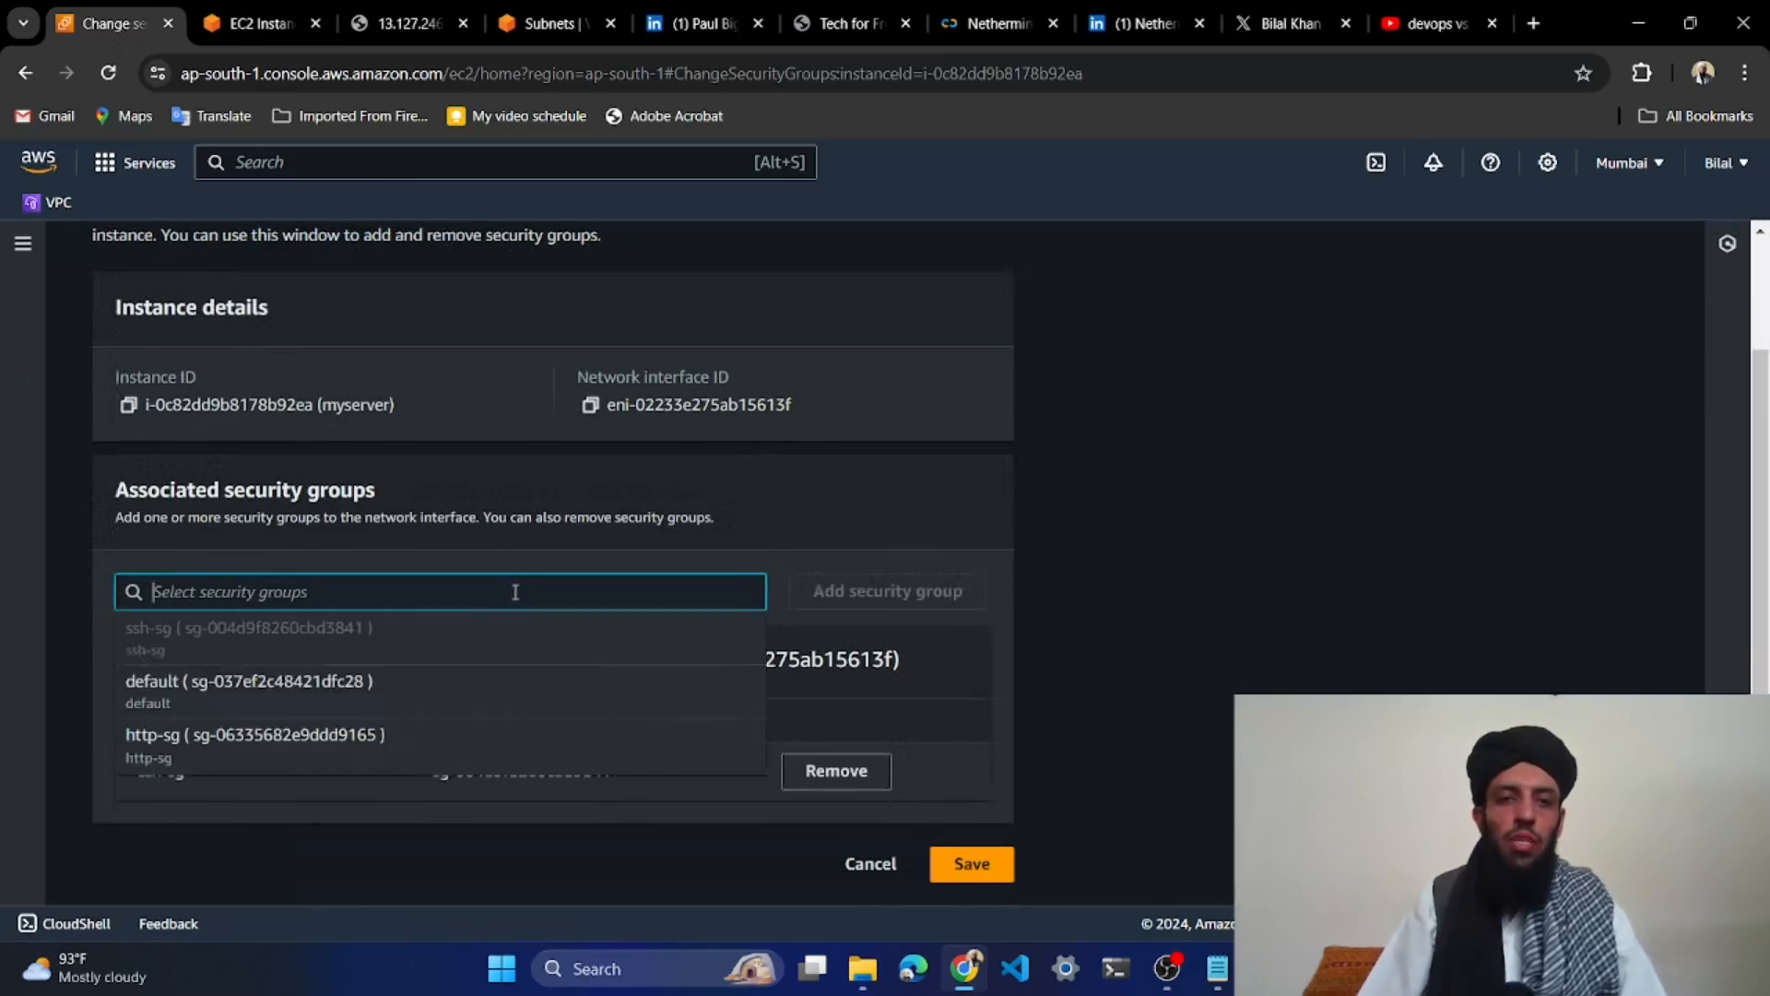
click(176, 733)
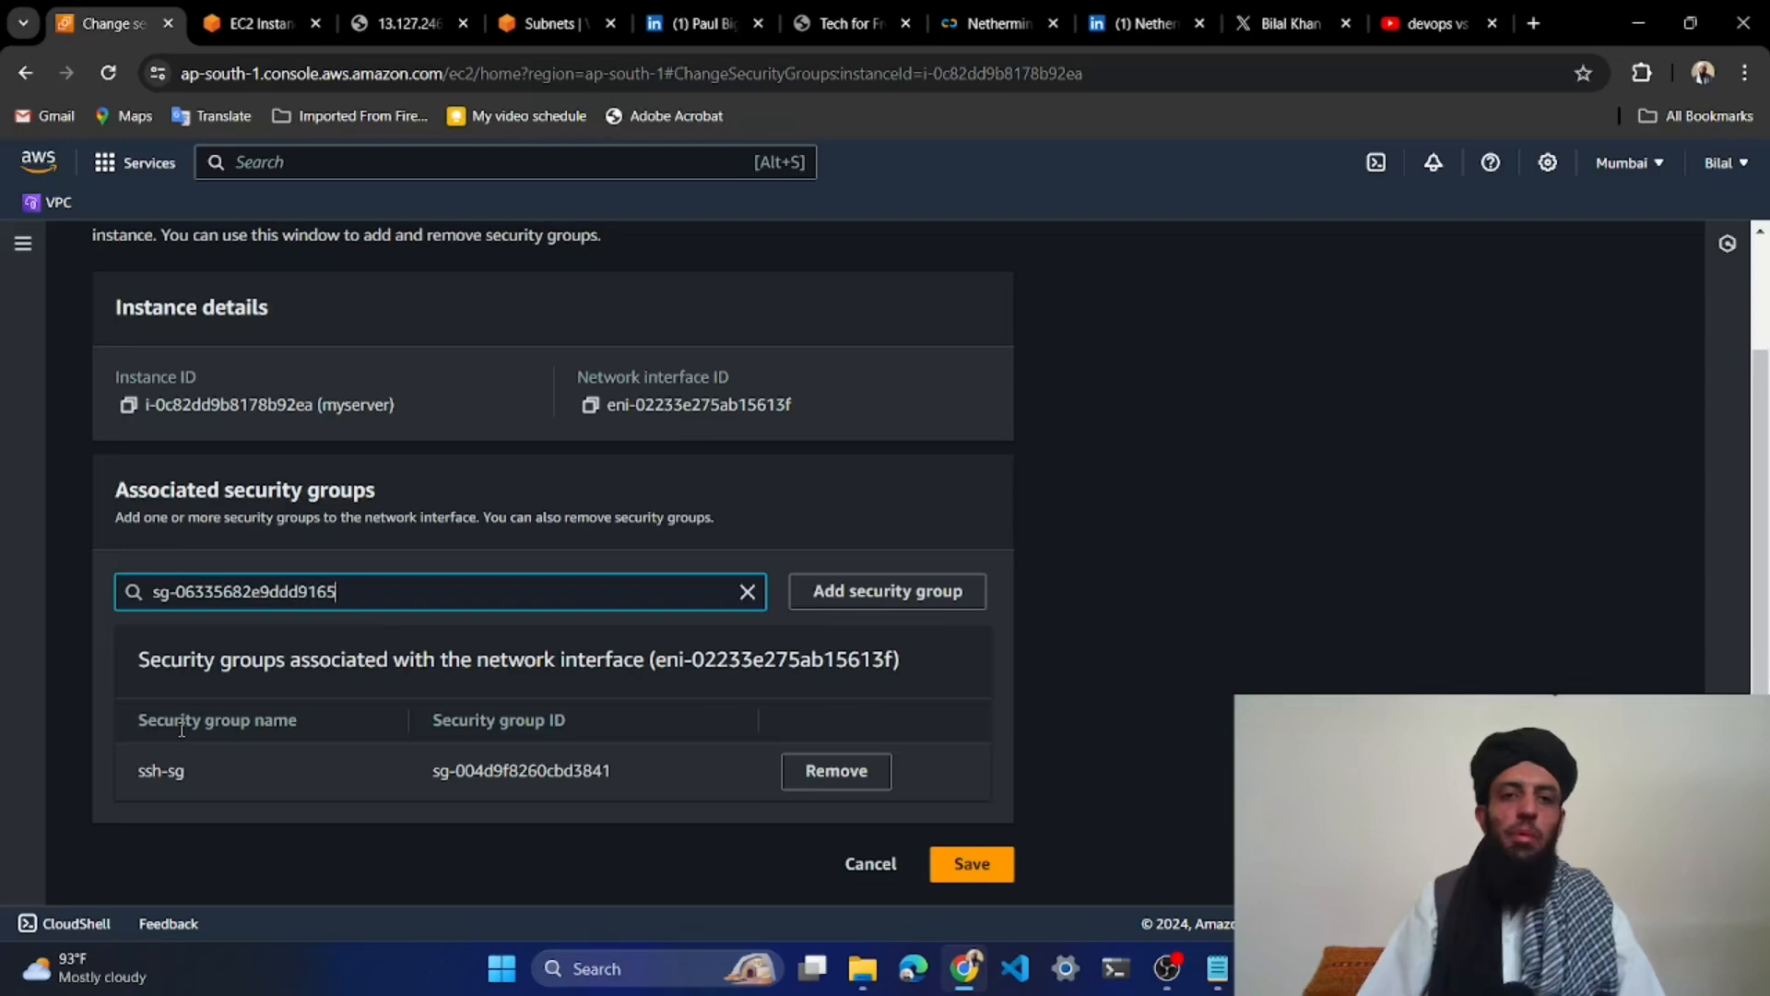
click(862, 595)
scroll(1015, 839, down, 1)
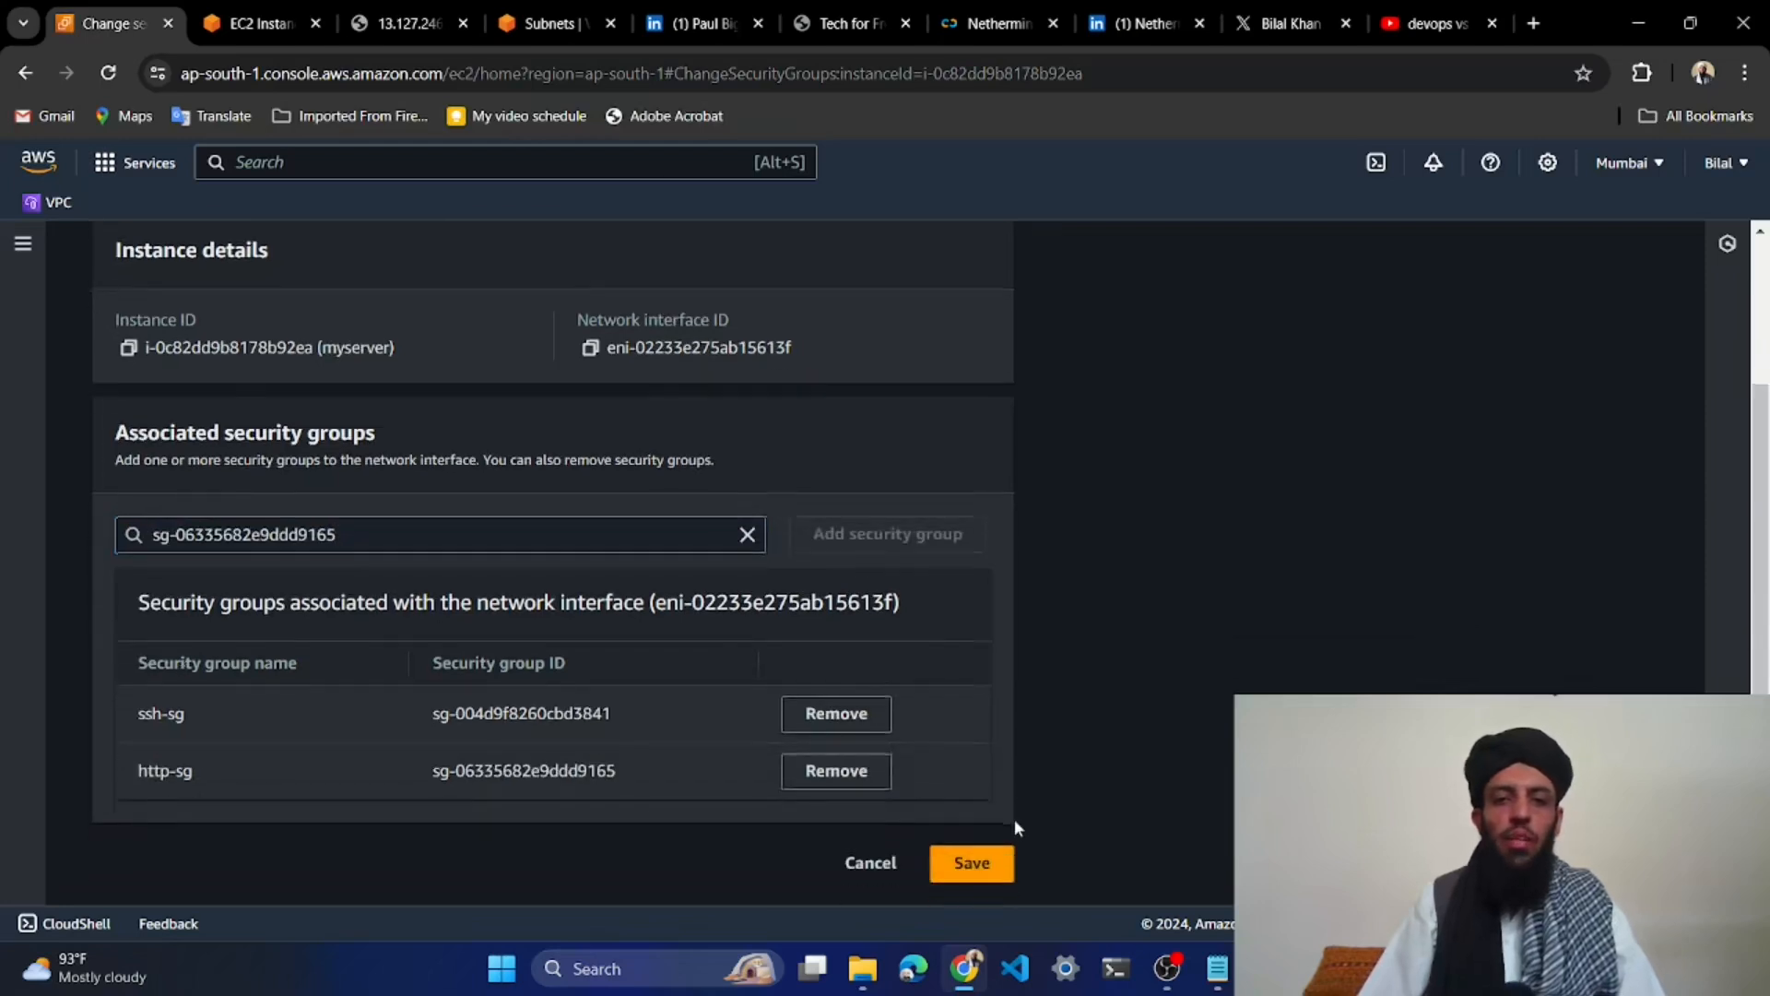
click(976, 865)
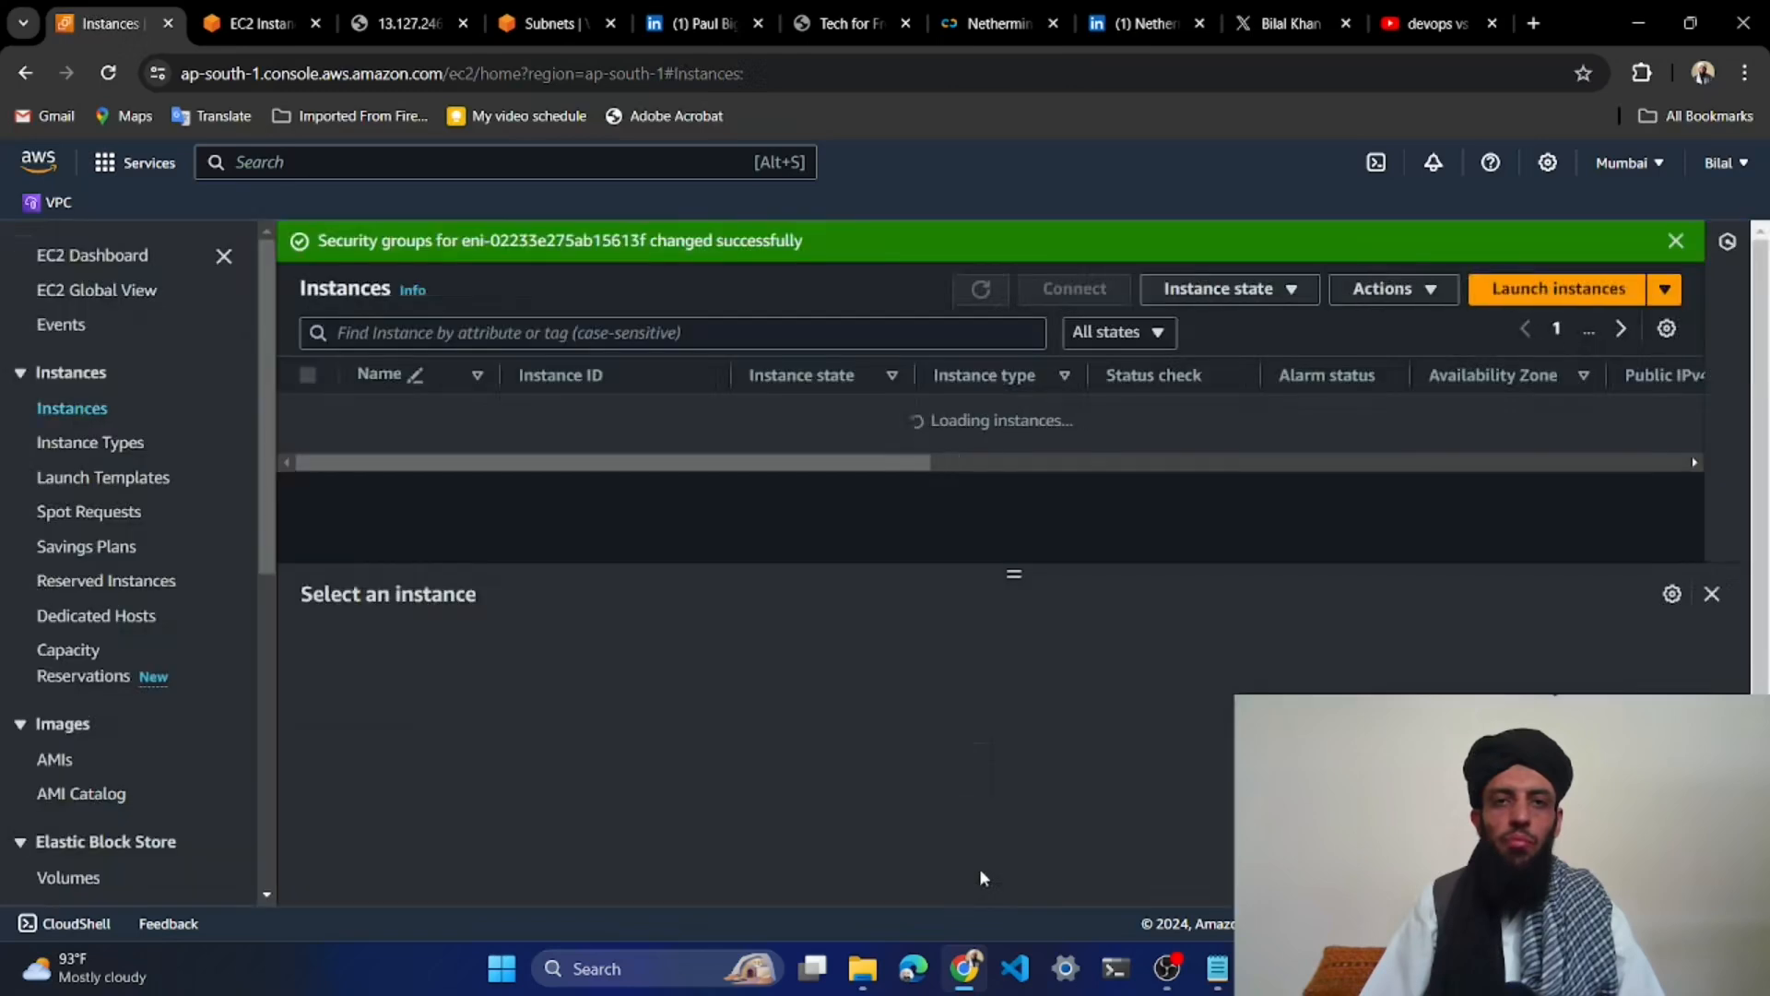
Load myserver's public IP page again to check whether the nginx web page is reachable
click(378, 21)
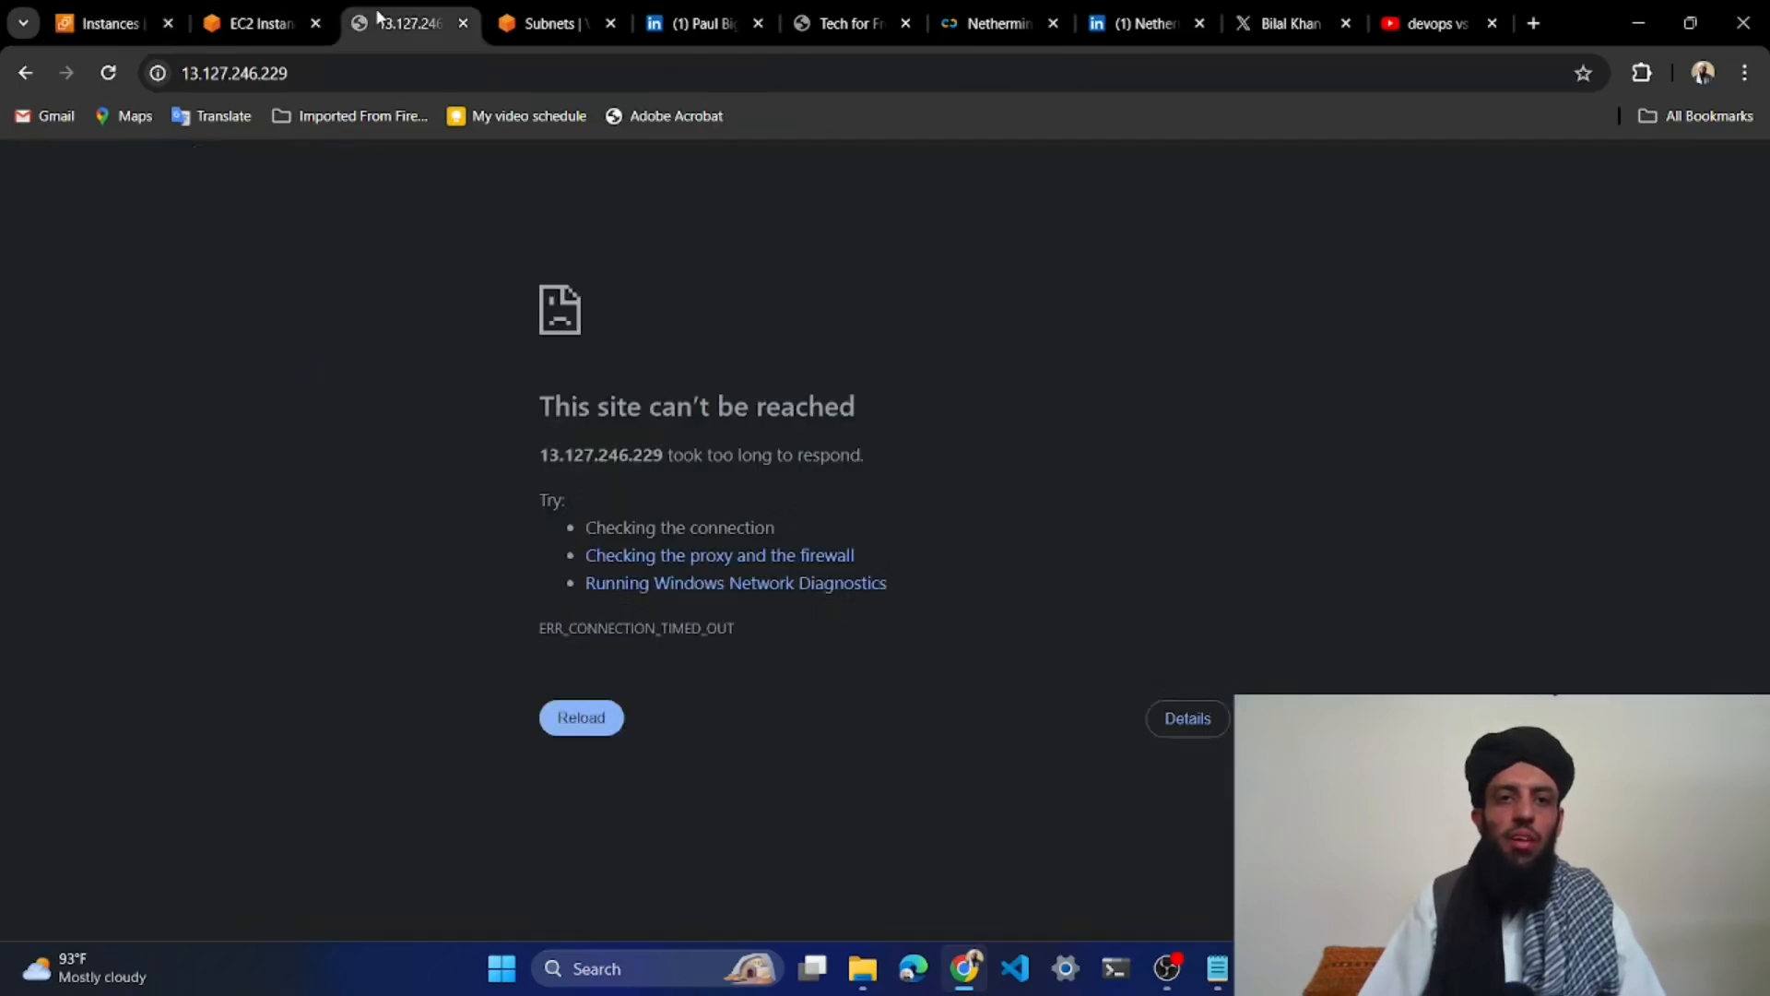
click(418, 61)
key(Return)
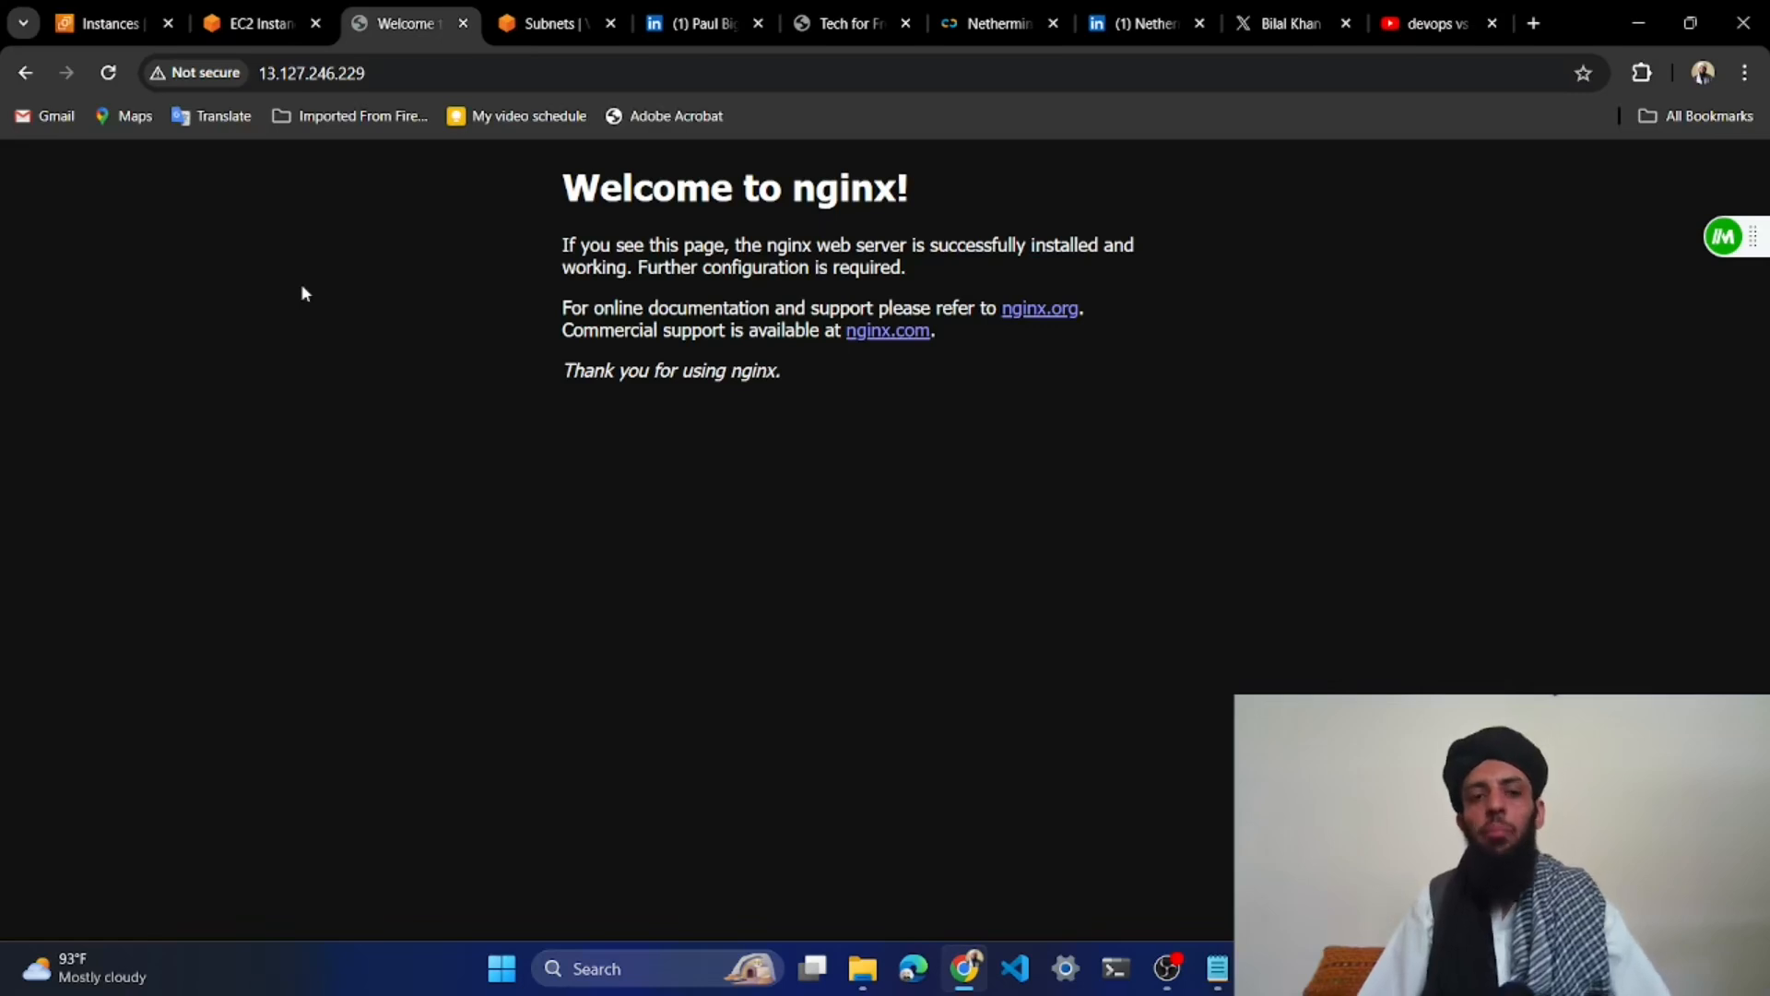
Return to the EC2 instances list, select myserver and reopen its security group change page
click(247, 23)
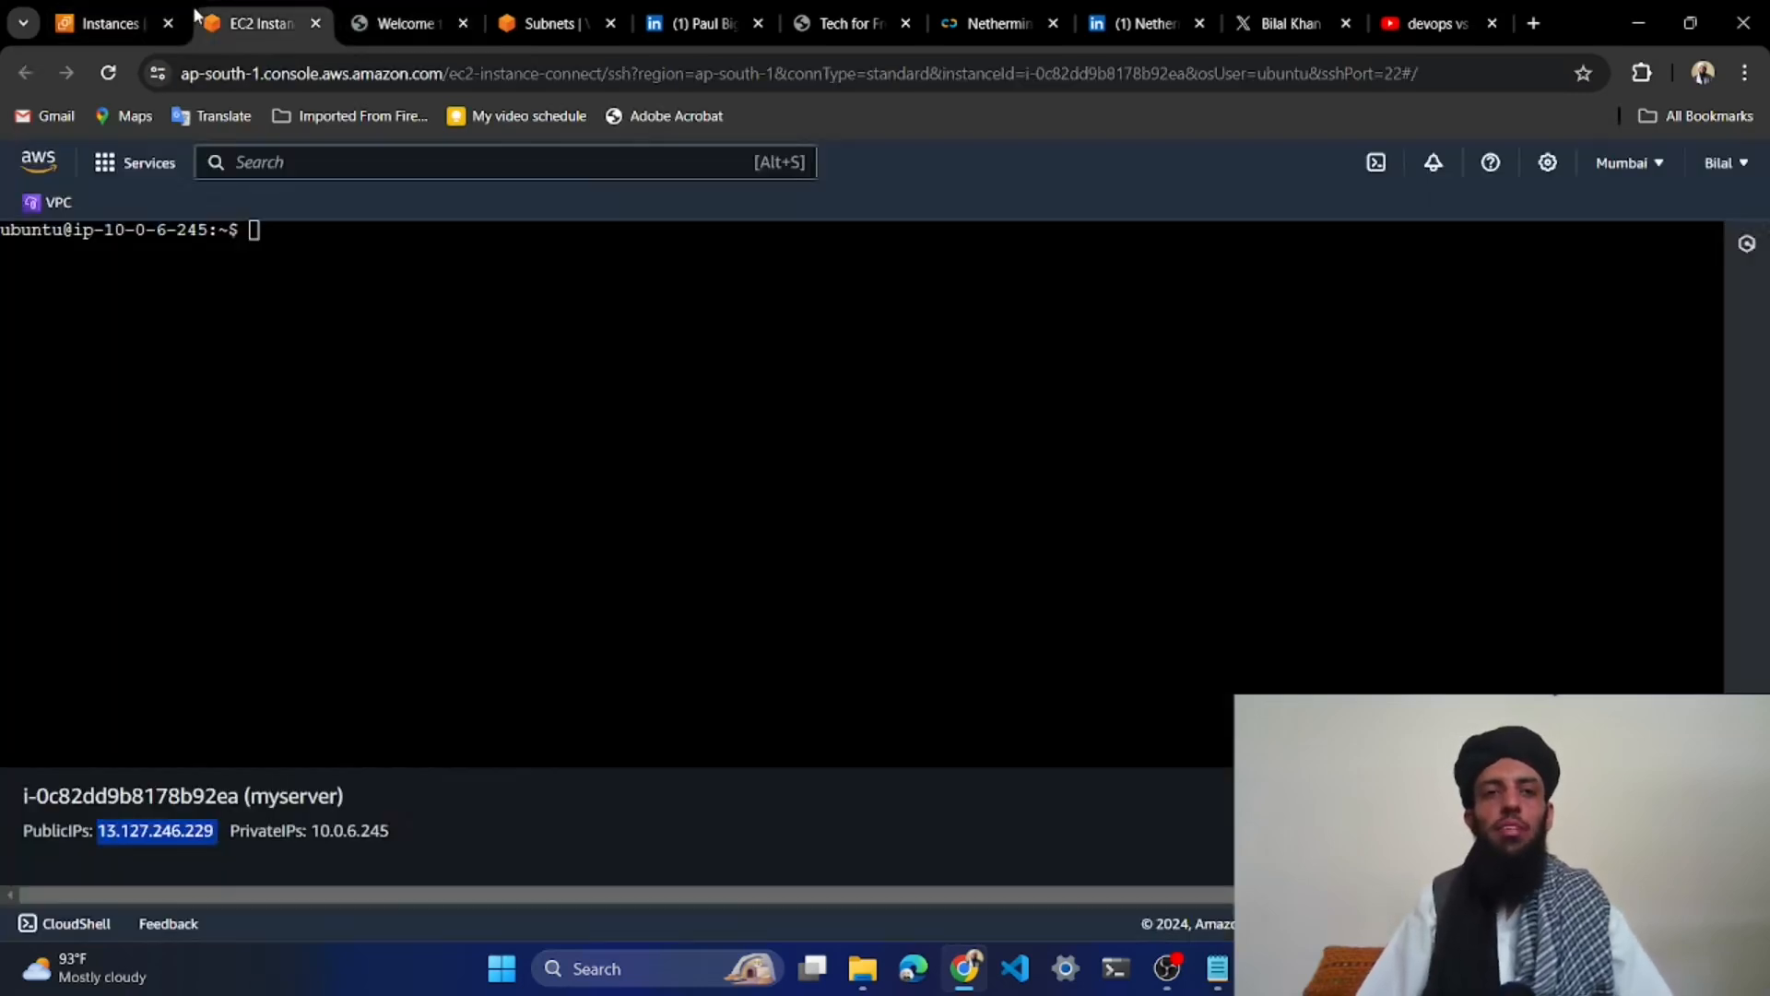
click(104, 11)
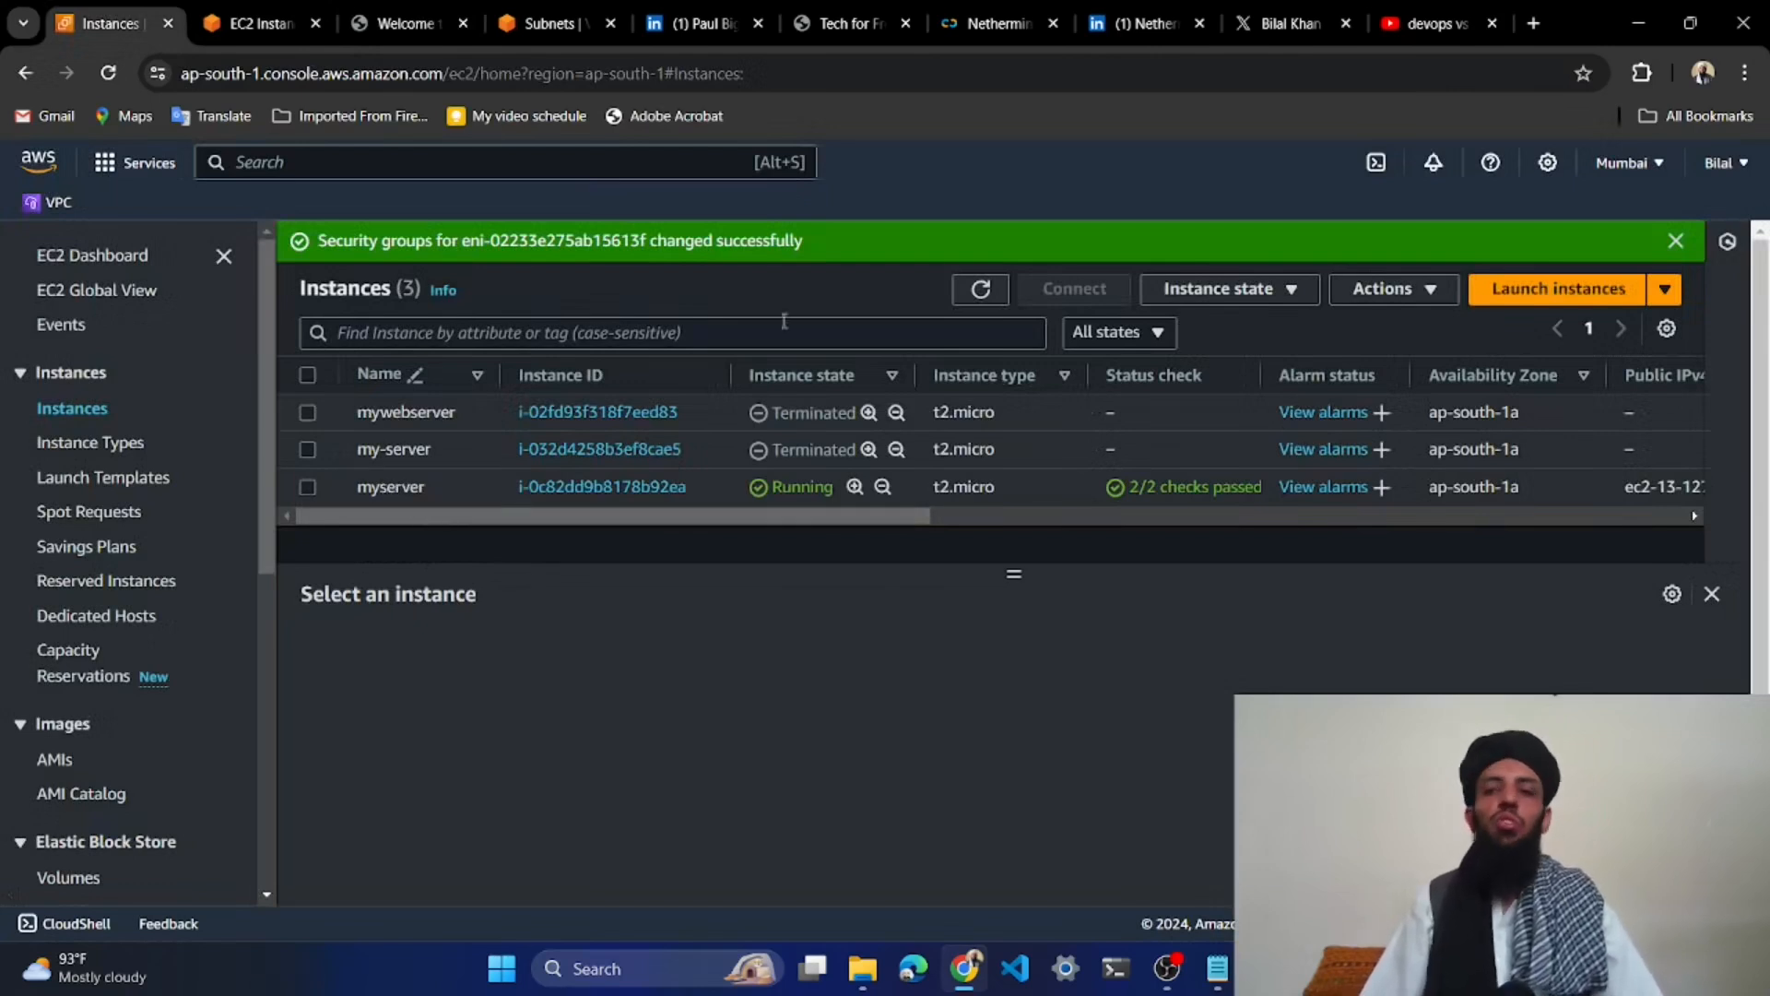
click(1385, 289)
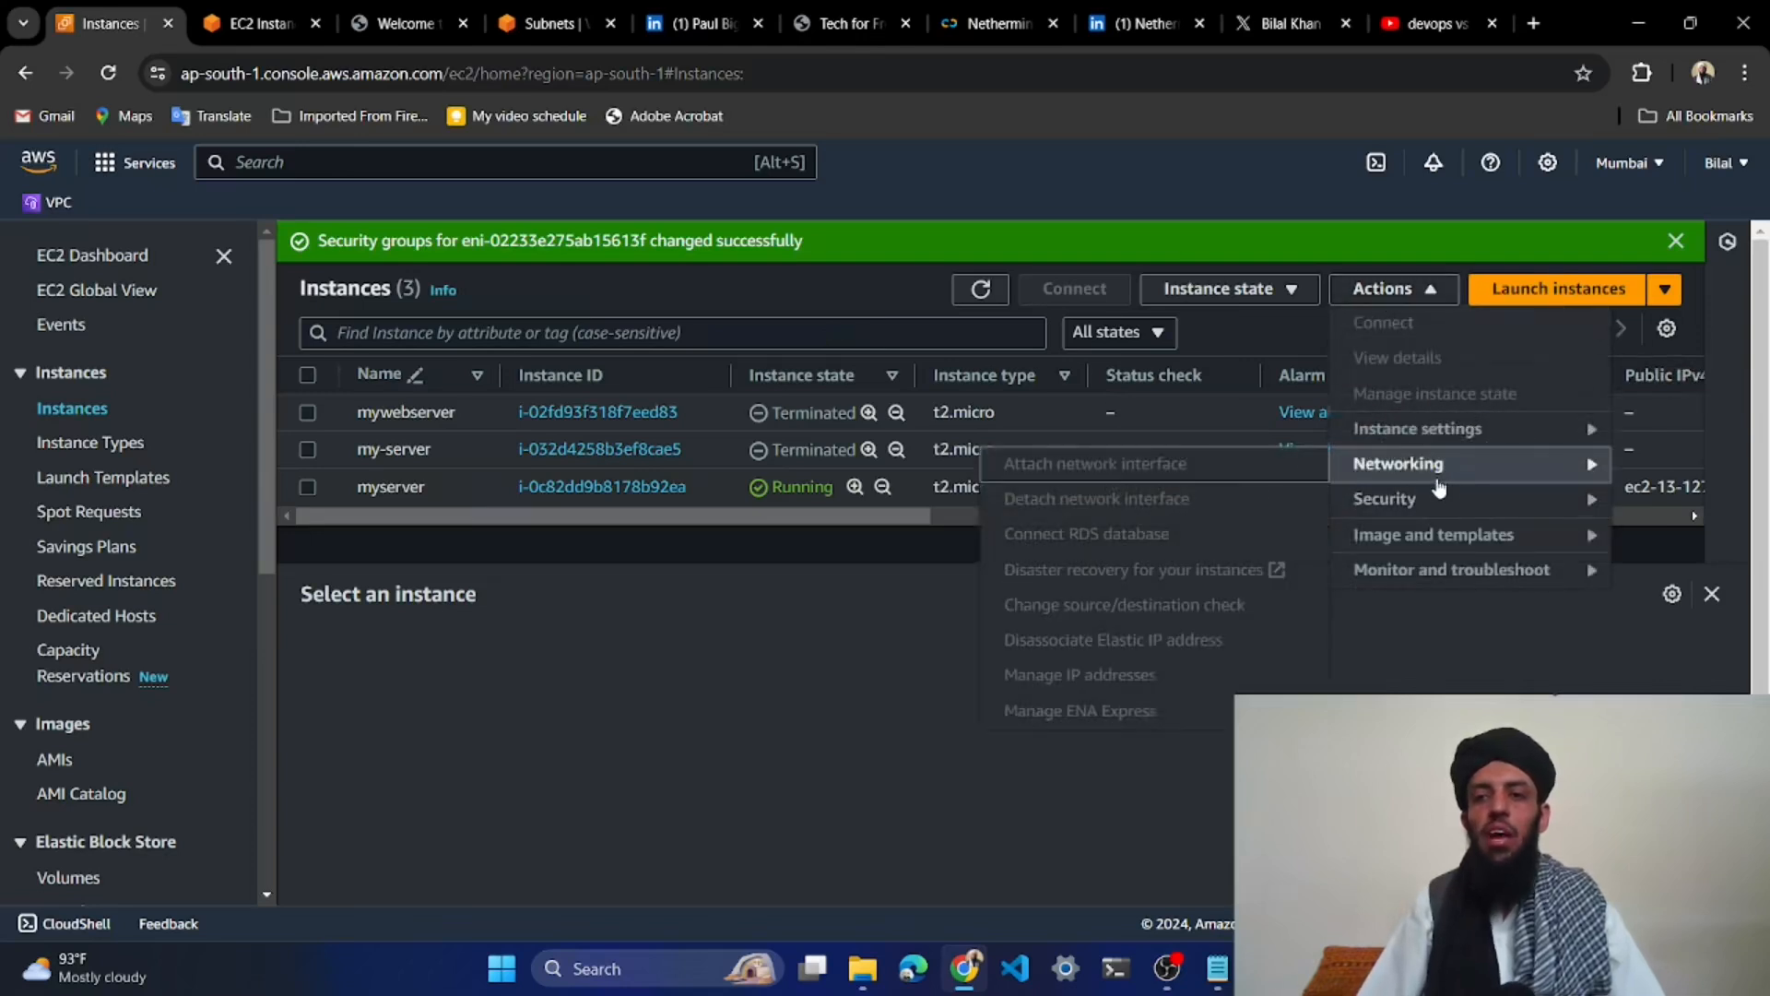
mouse_move(1396, 507)
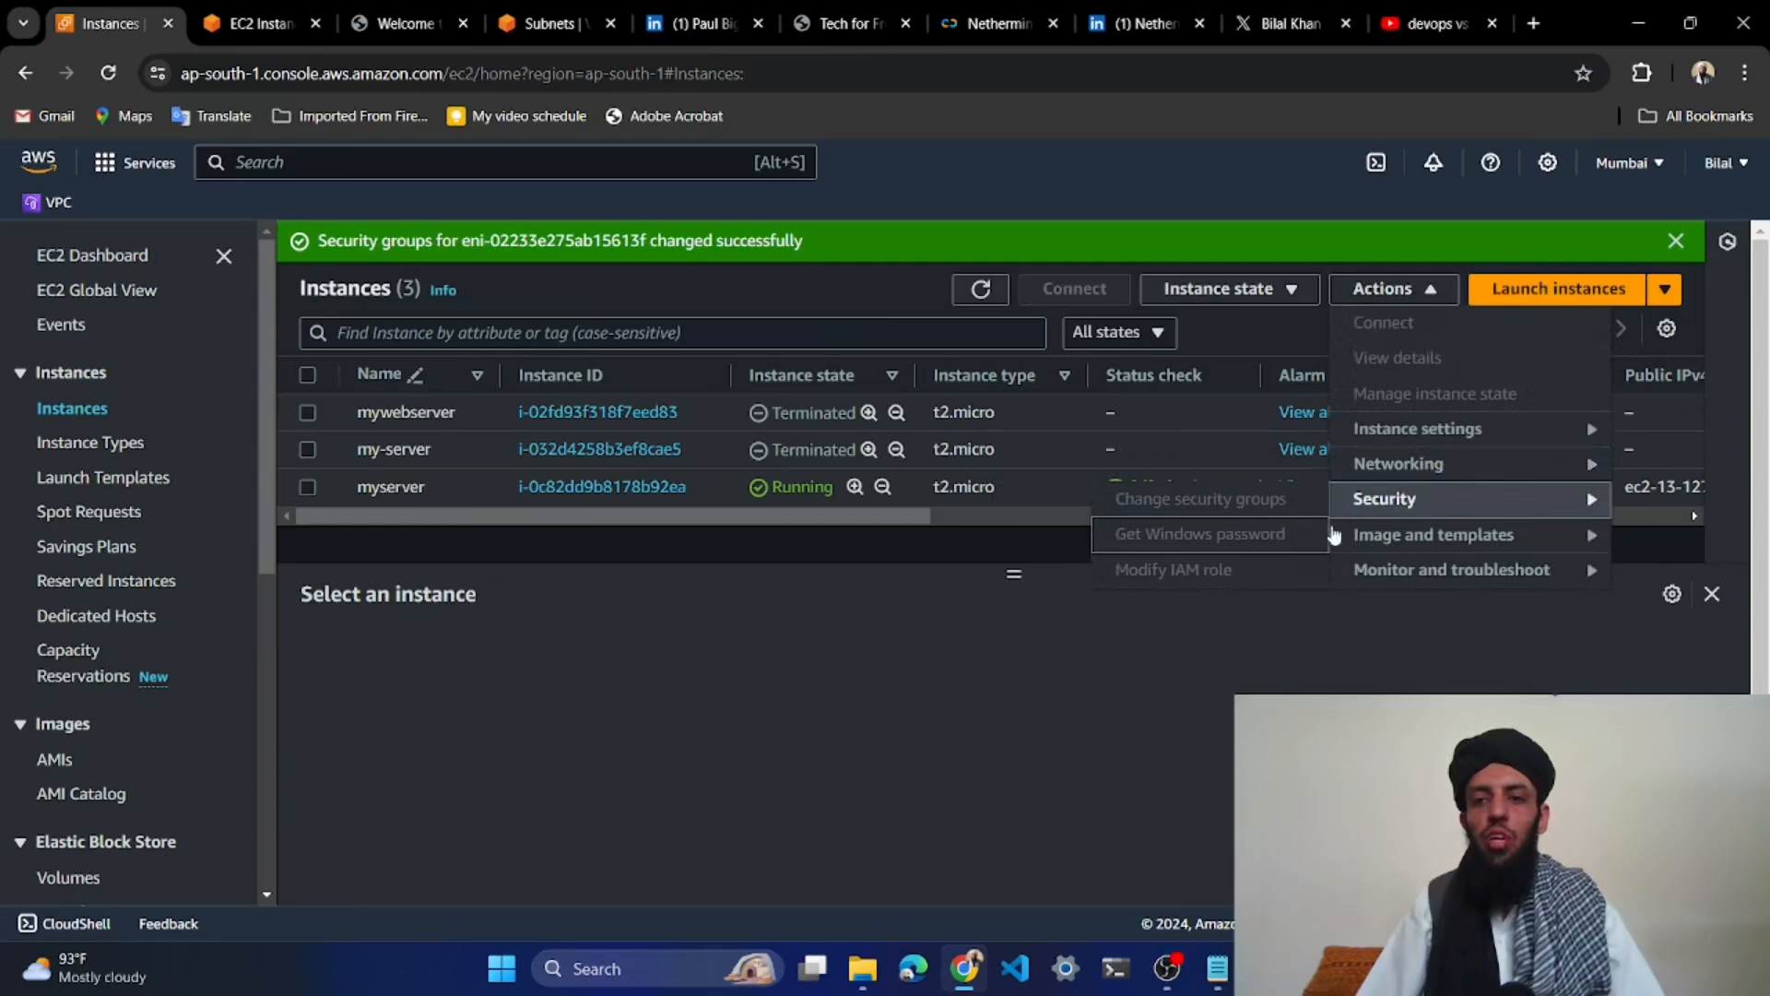
click(307, 487)
click(307, 487)
click(307, 487)
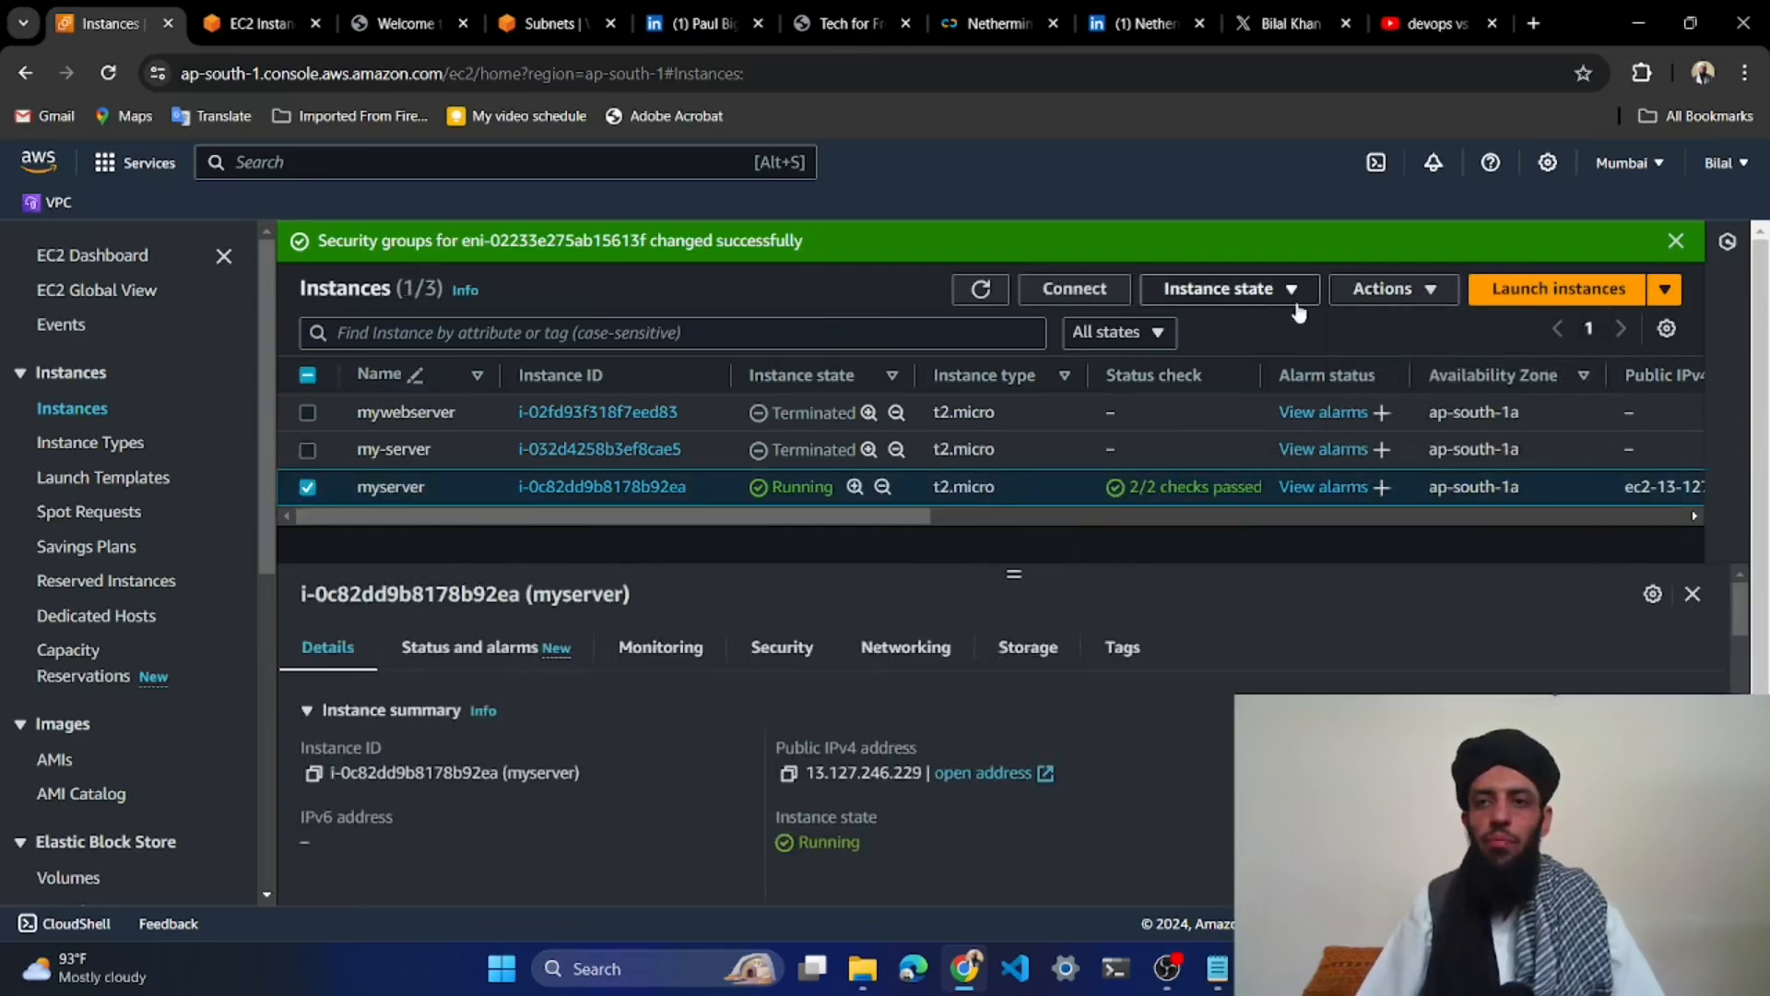
click(1388, 288)
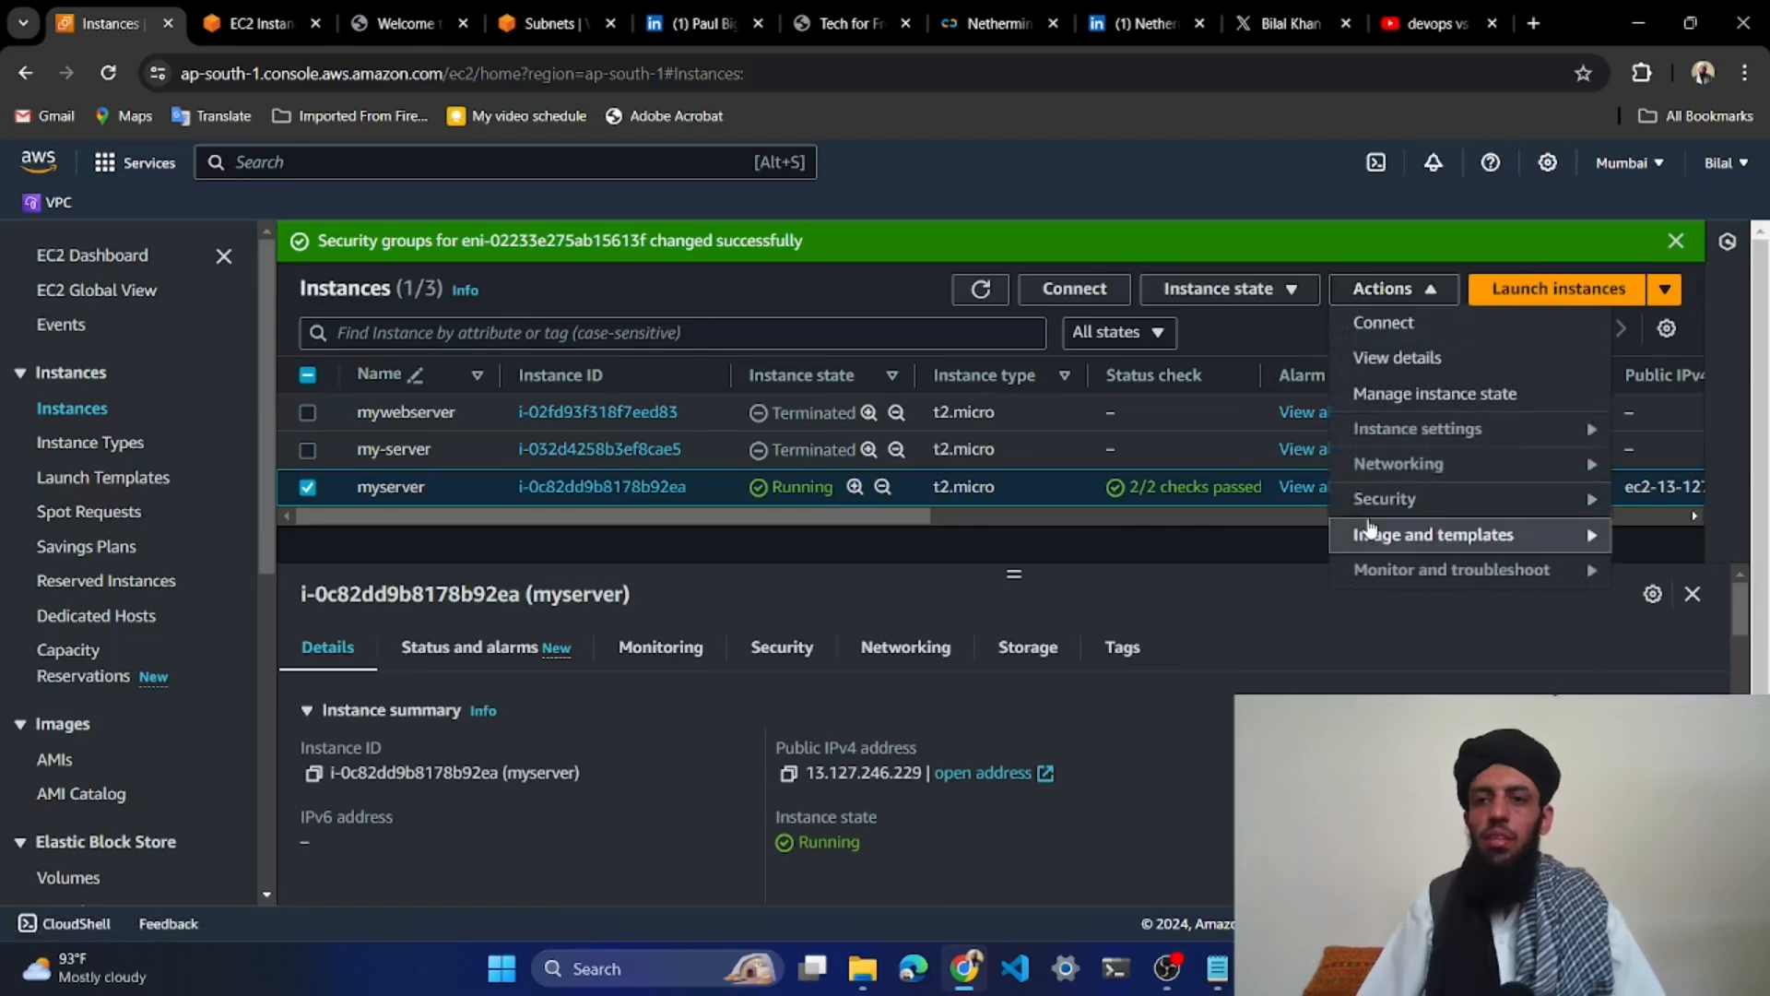
mouse_move(1370, 499)
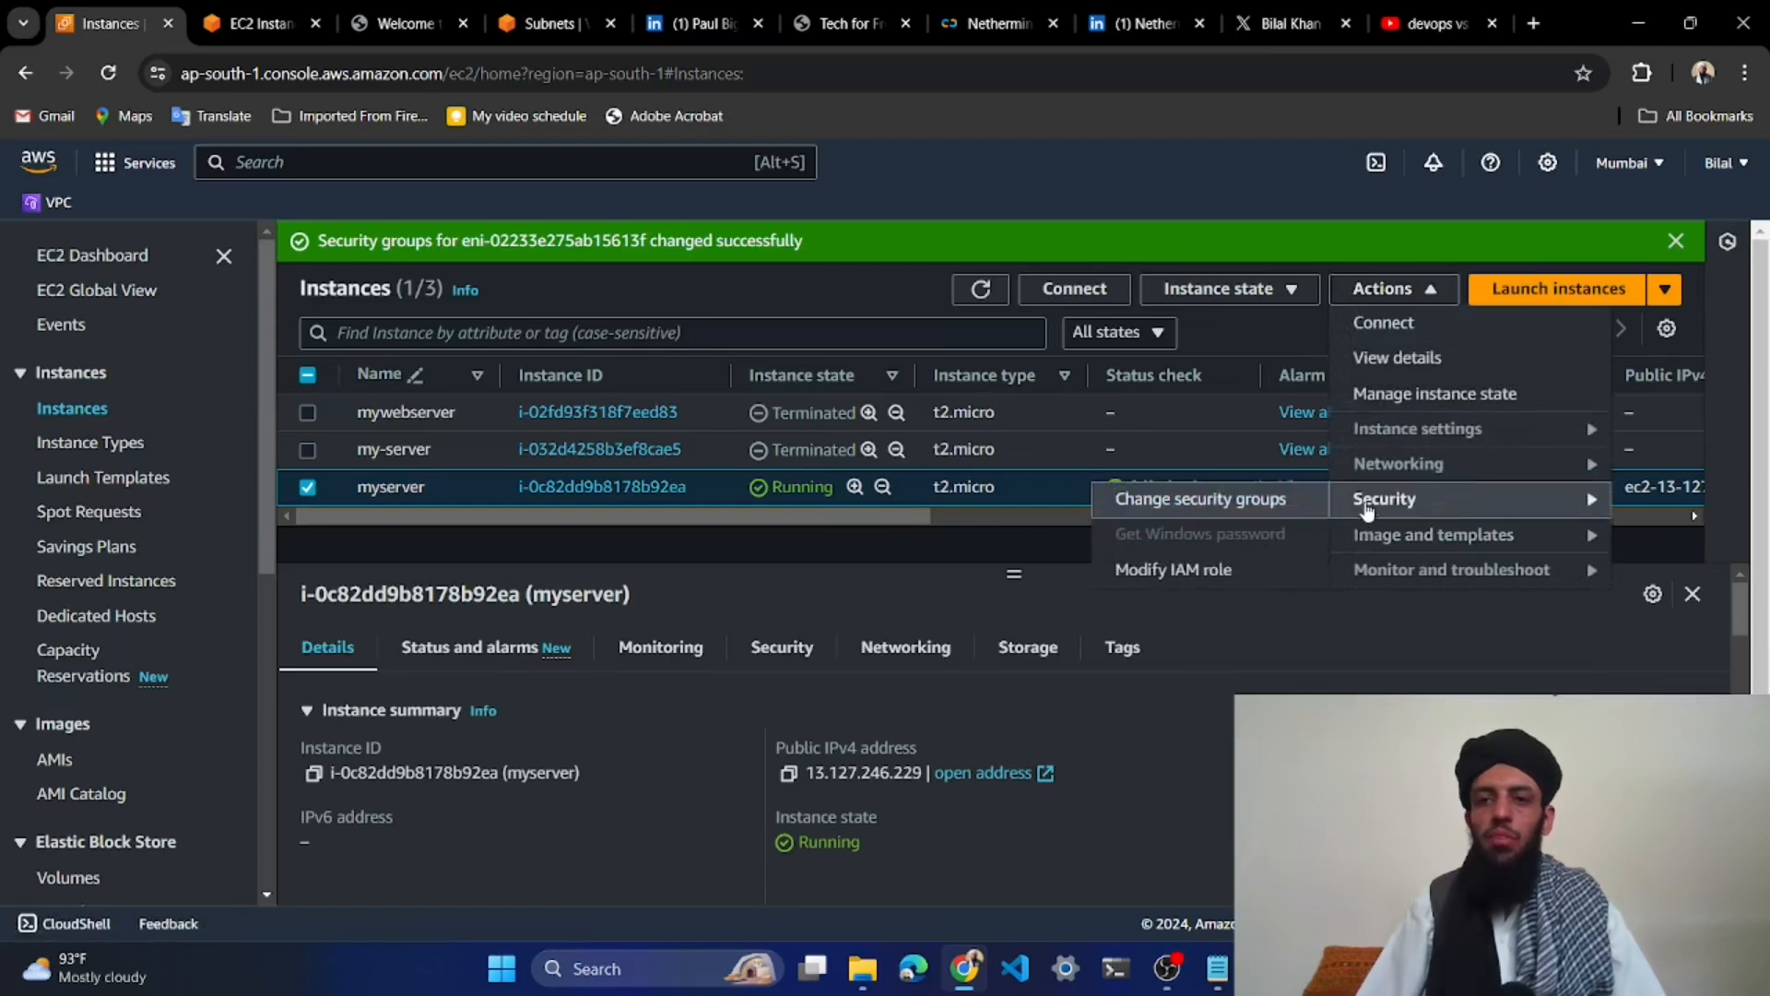
click(1283, 512)
Review the security groups associated with myserver and go back to the instances list through its instance summary
scroll(938, 513, down, 2)
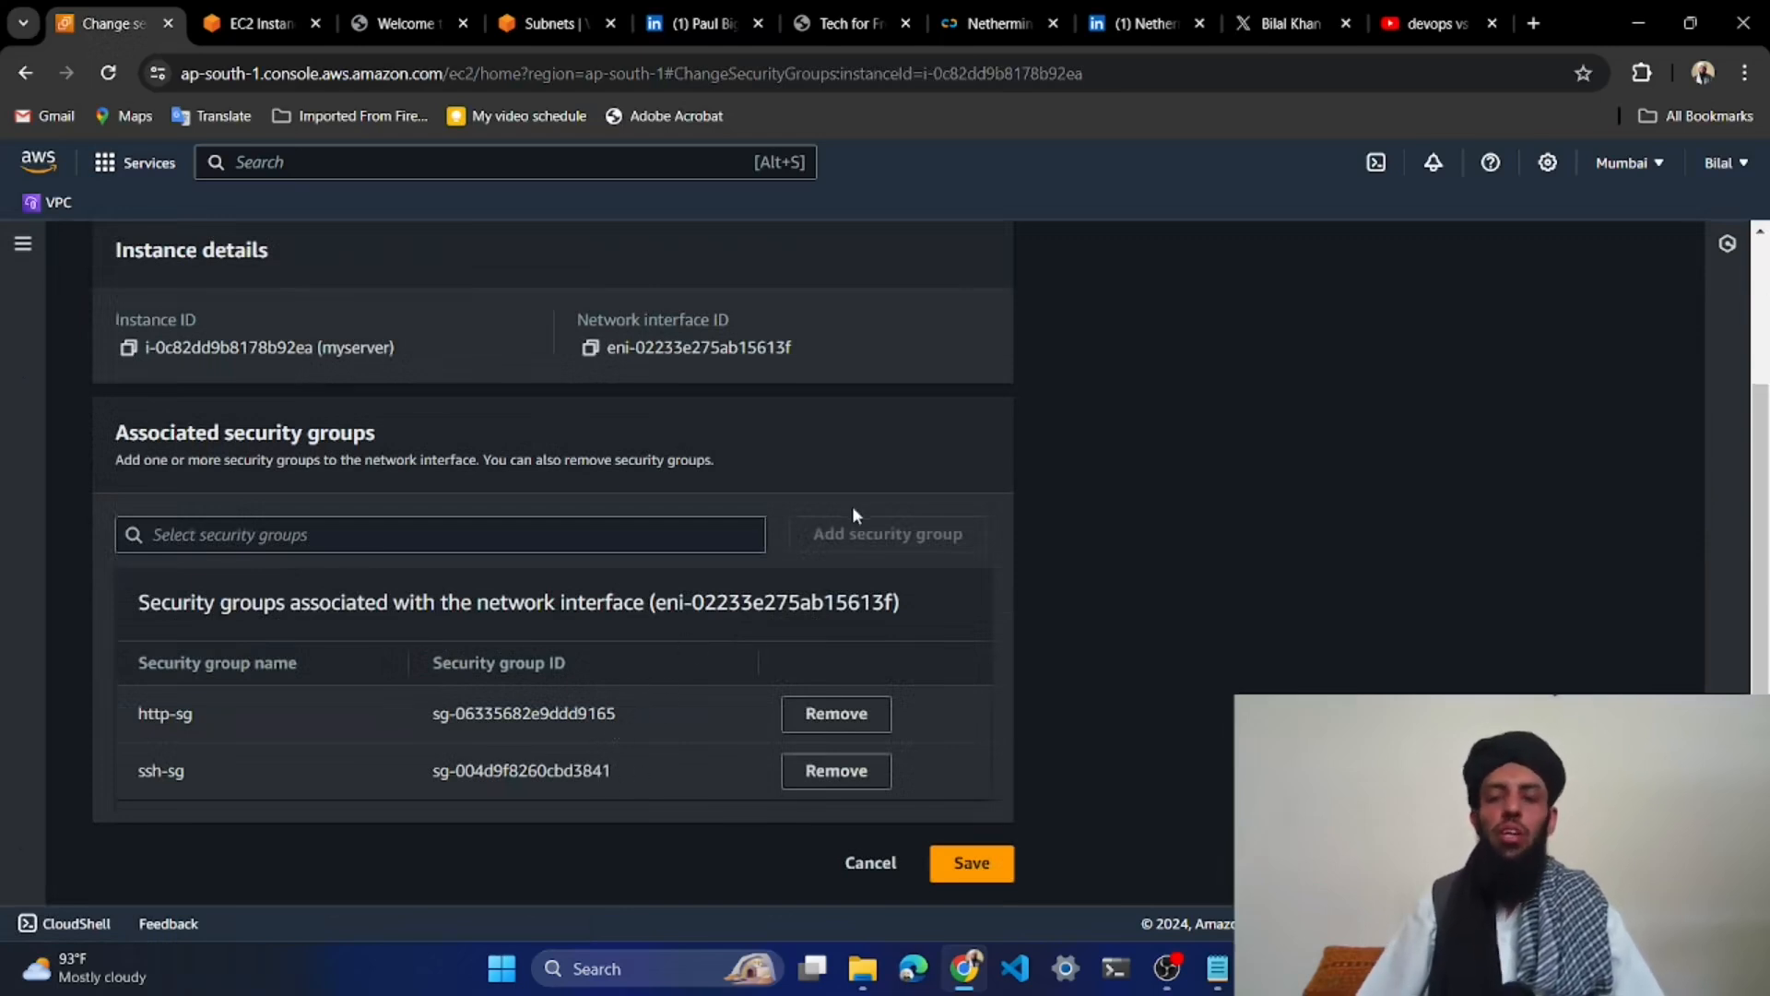
scroll(861, 501, up, 2)
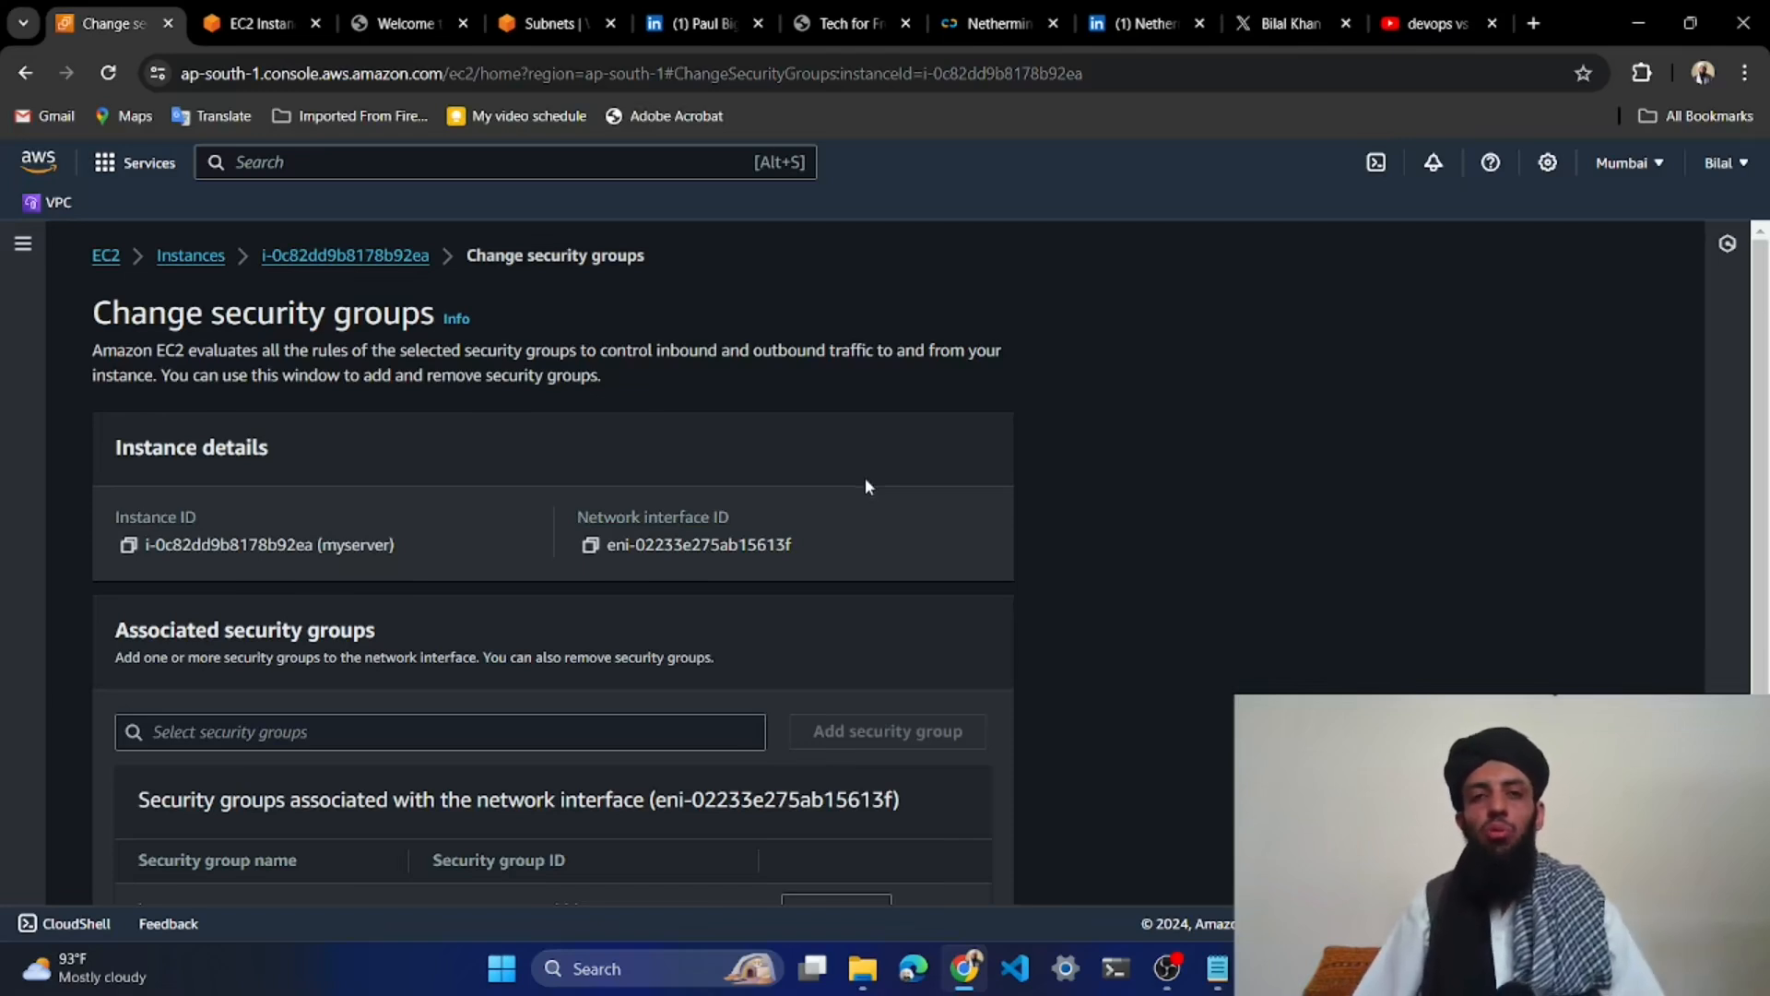
scroll(866, 480, down, 2)
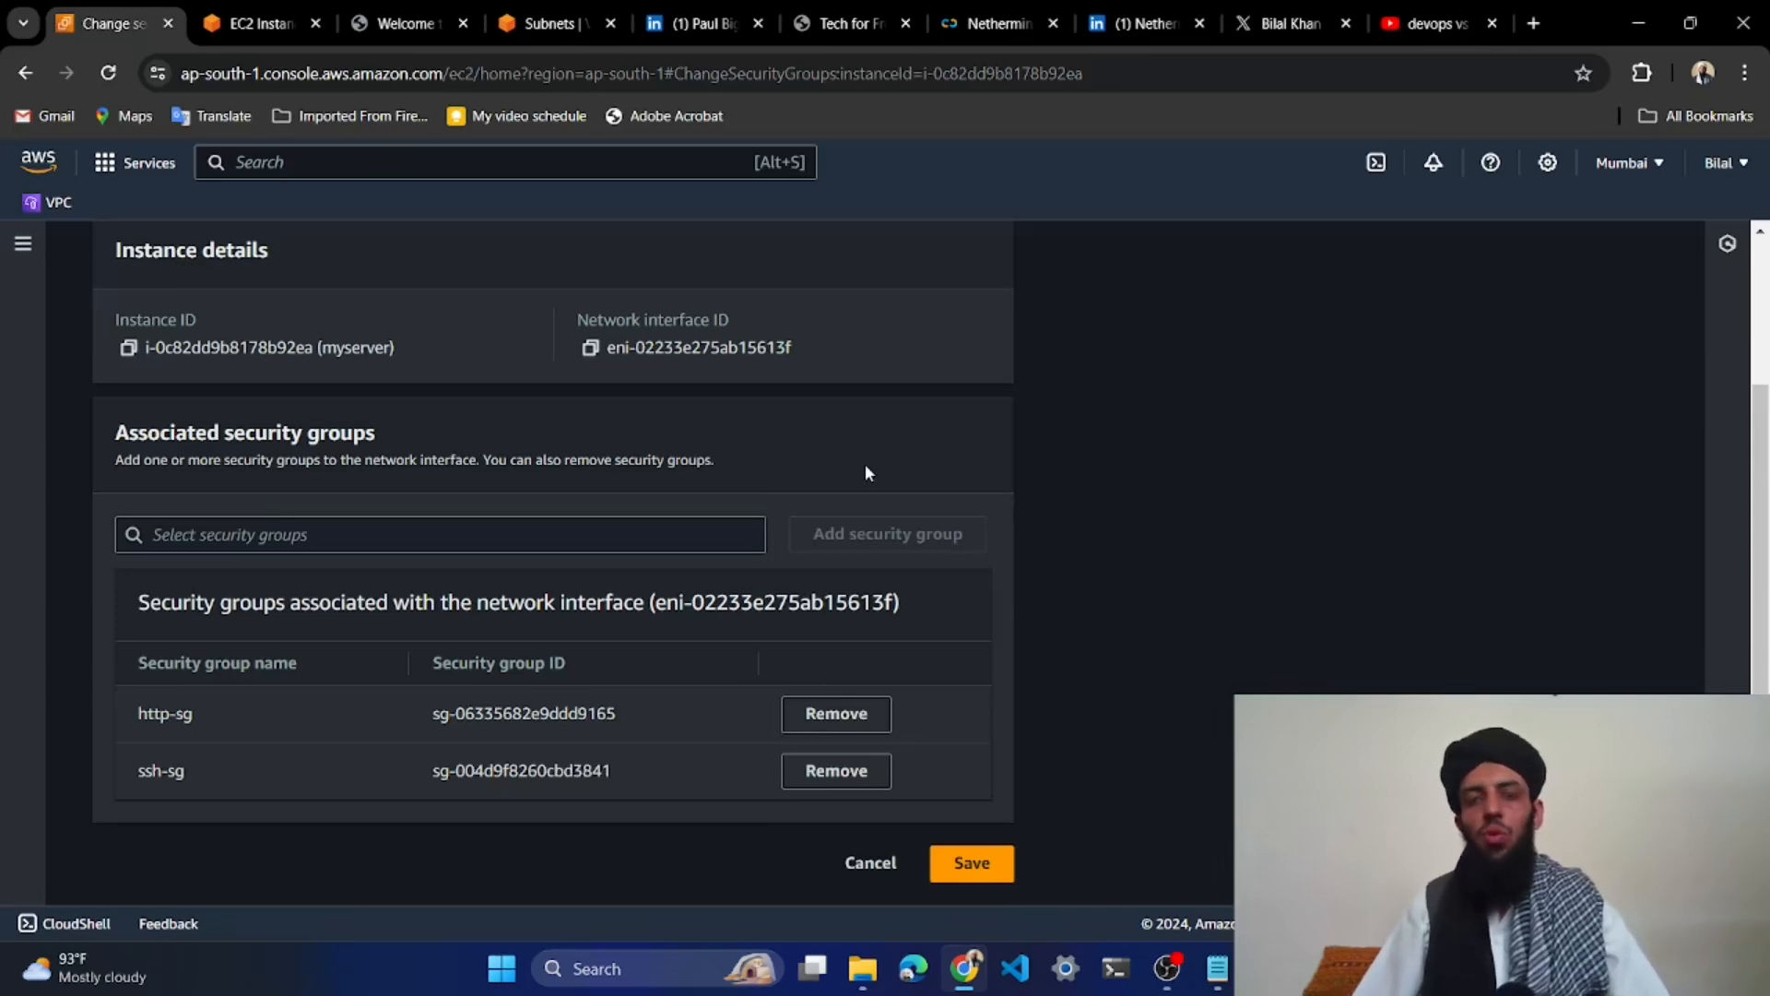
scroll(865, 463, up, 3)
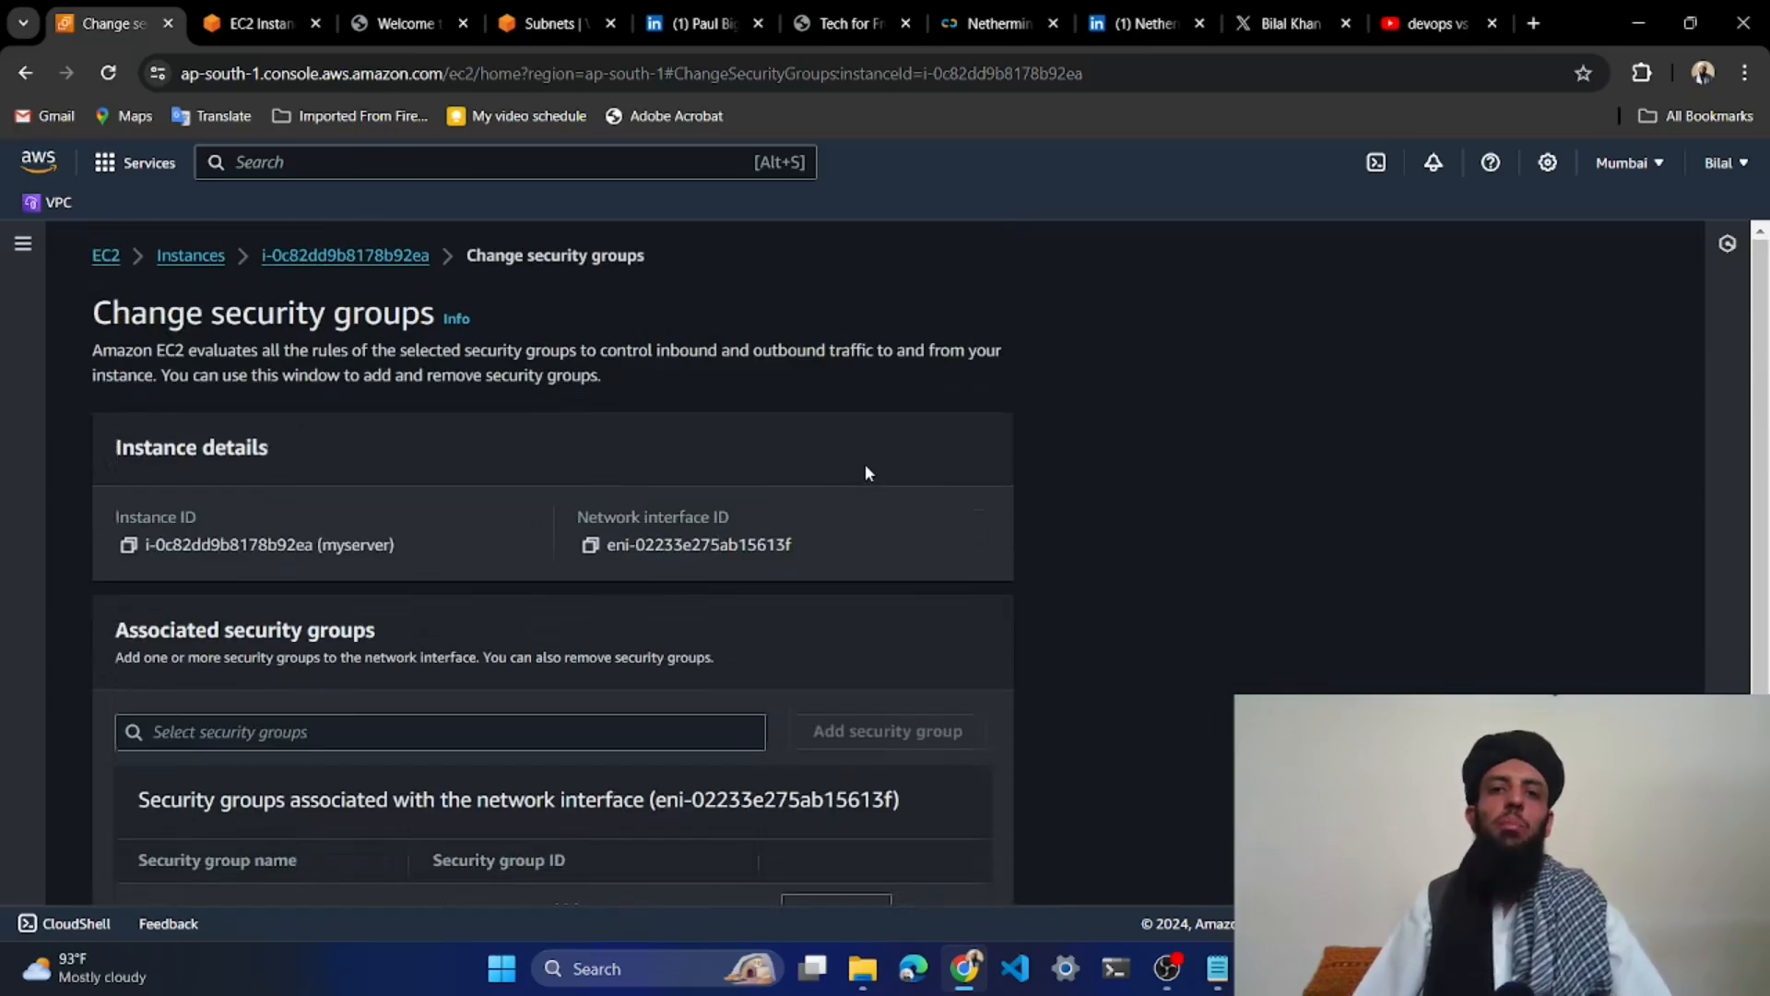
click(346, 257)
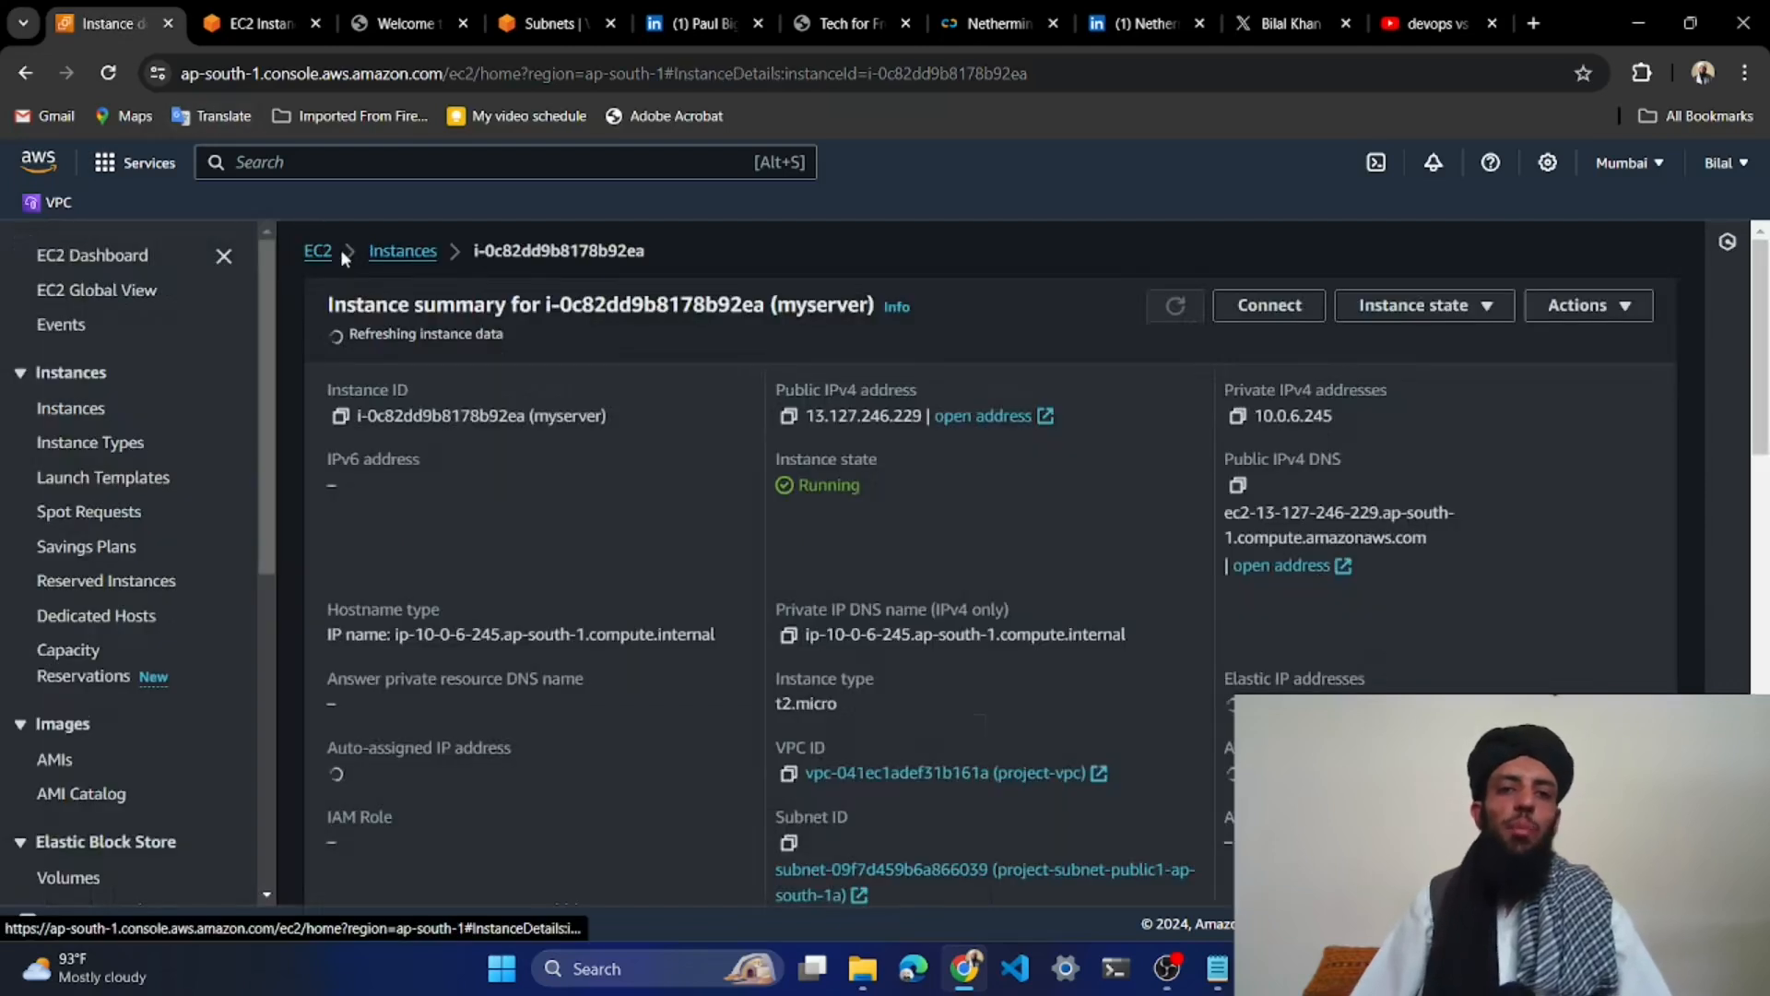
click(403, 251)
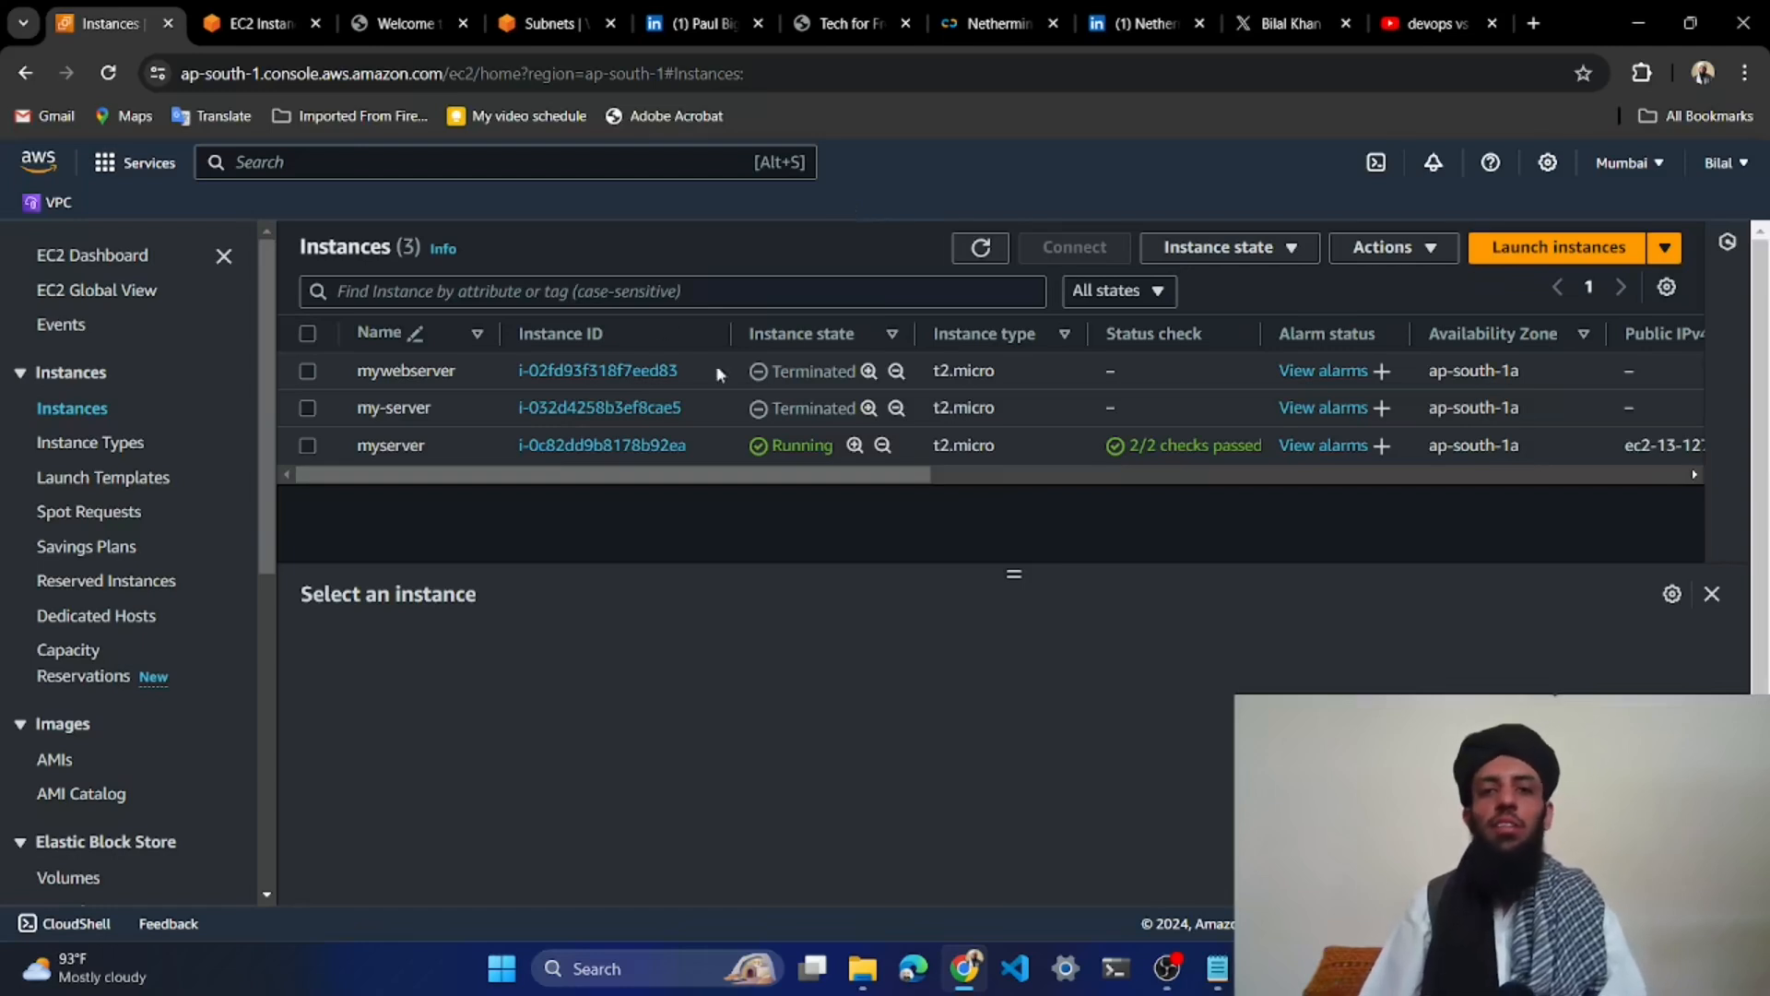
Terminate the myserver instance and confirm the termination
click(310, 446)
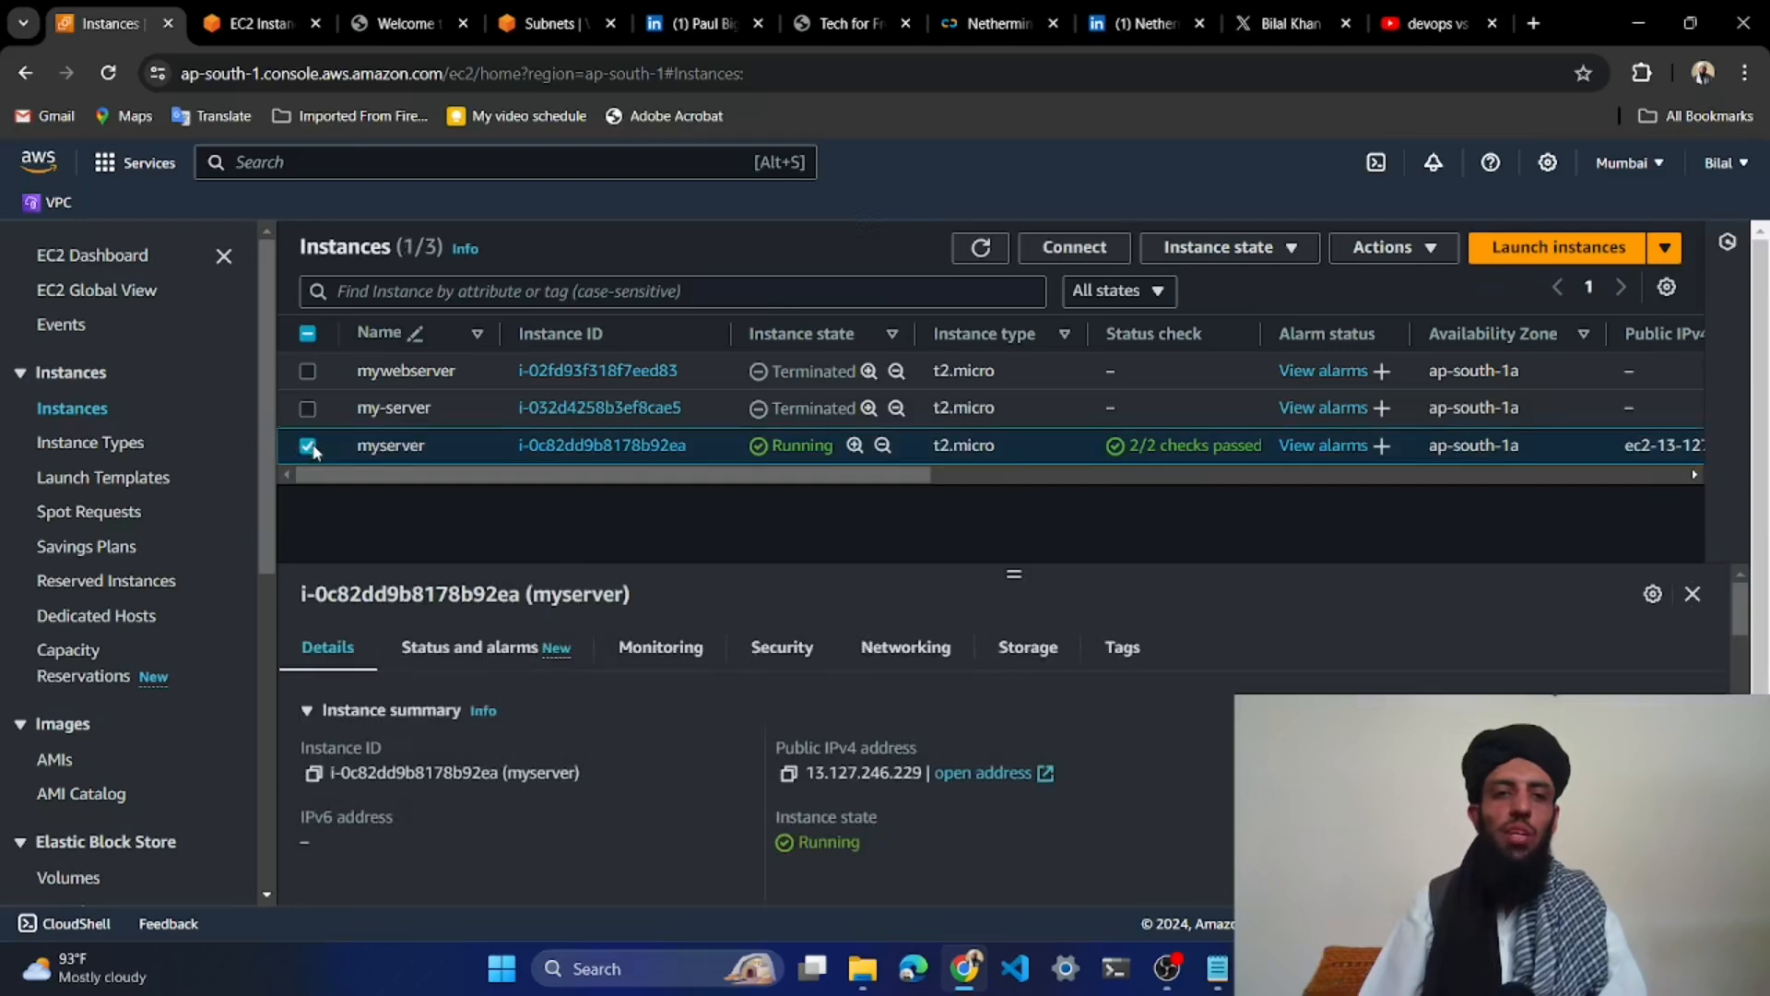
click(1219, 247)
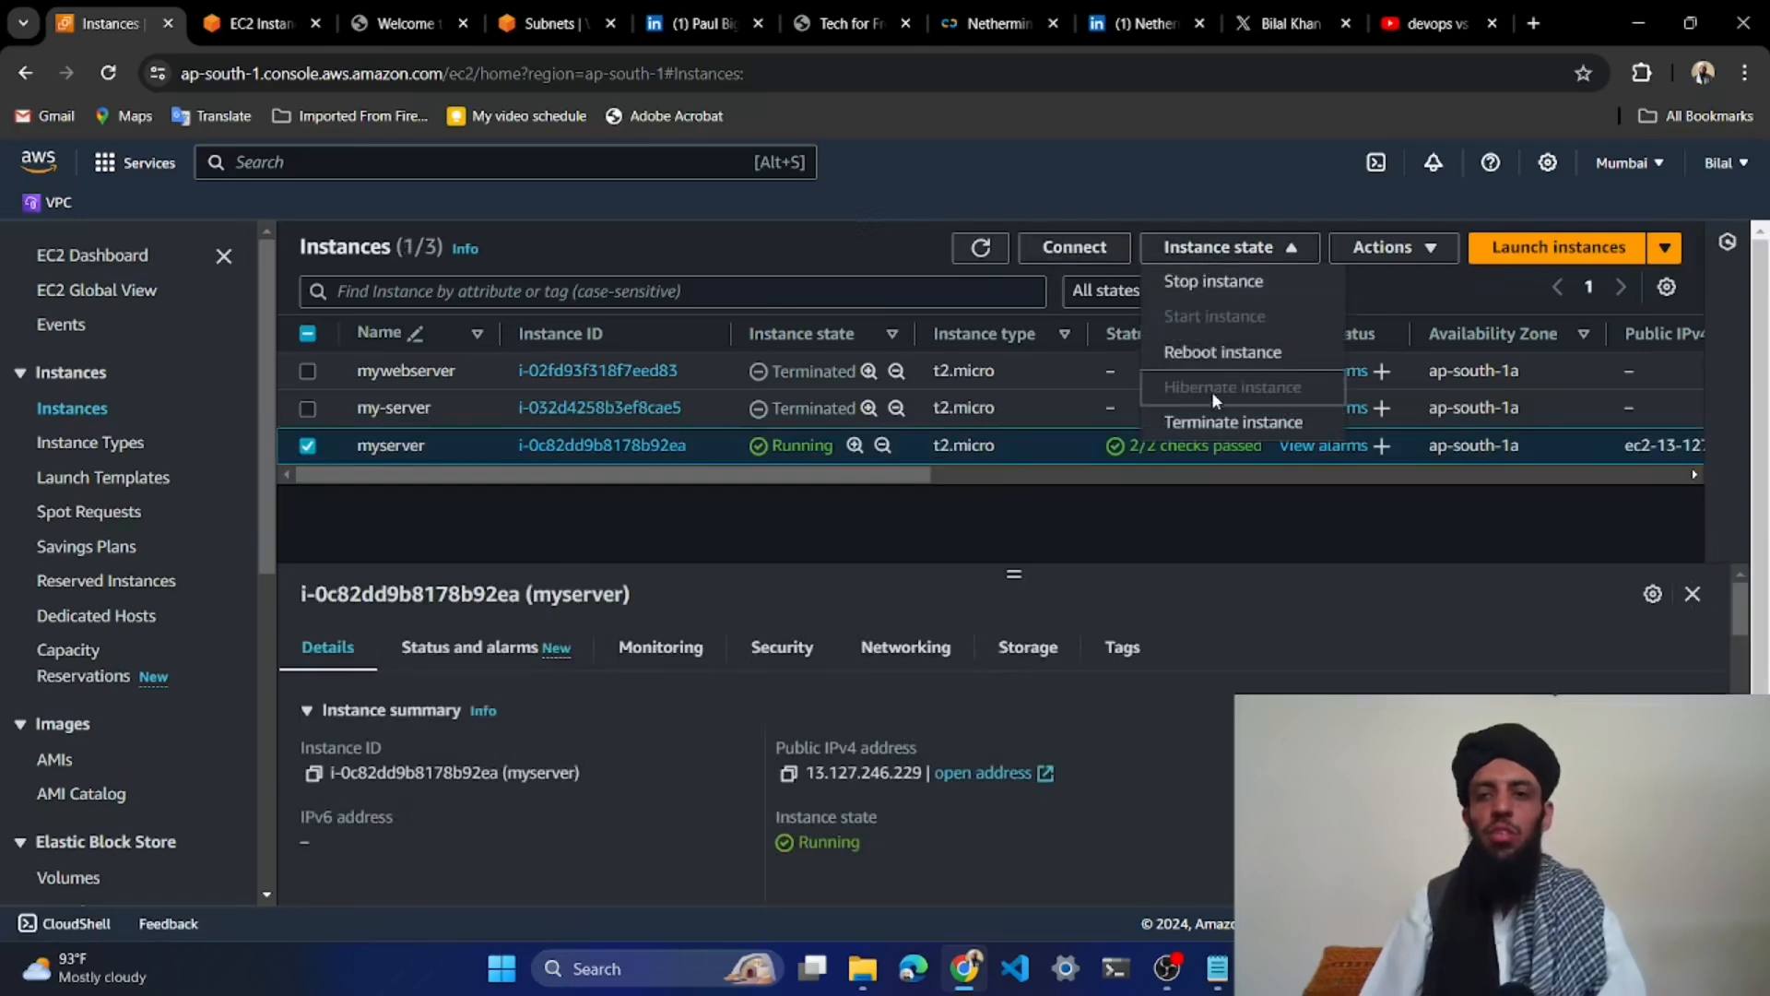
click(1226, 421)
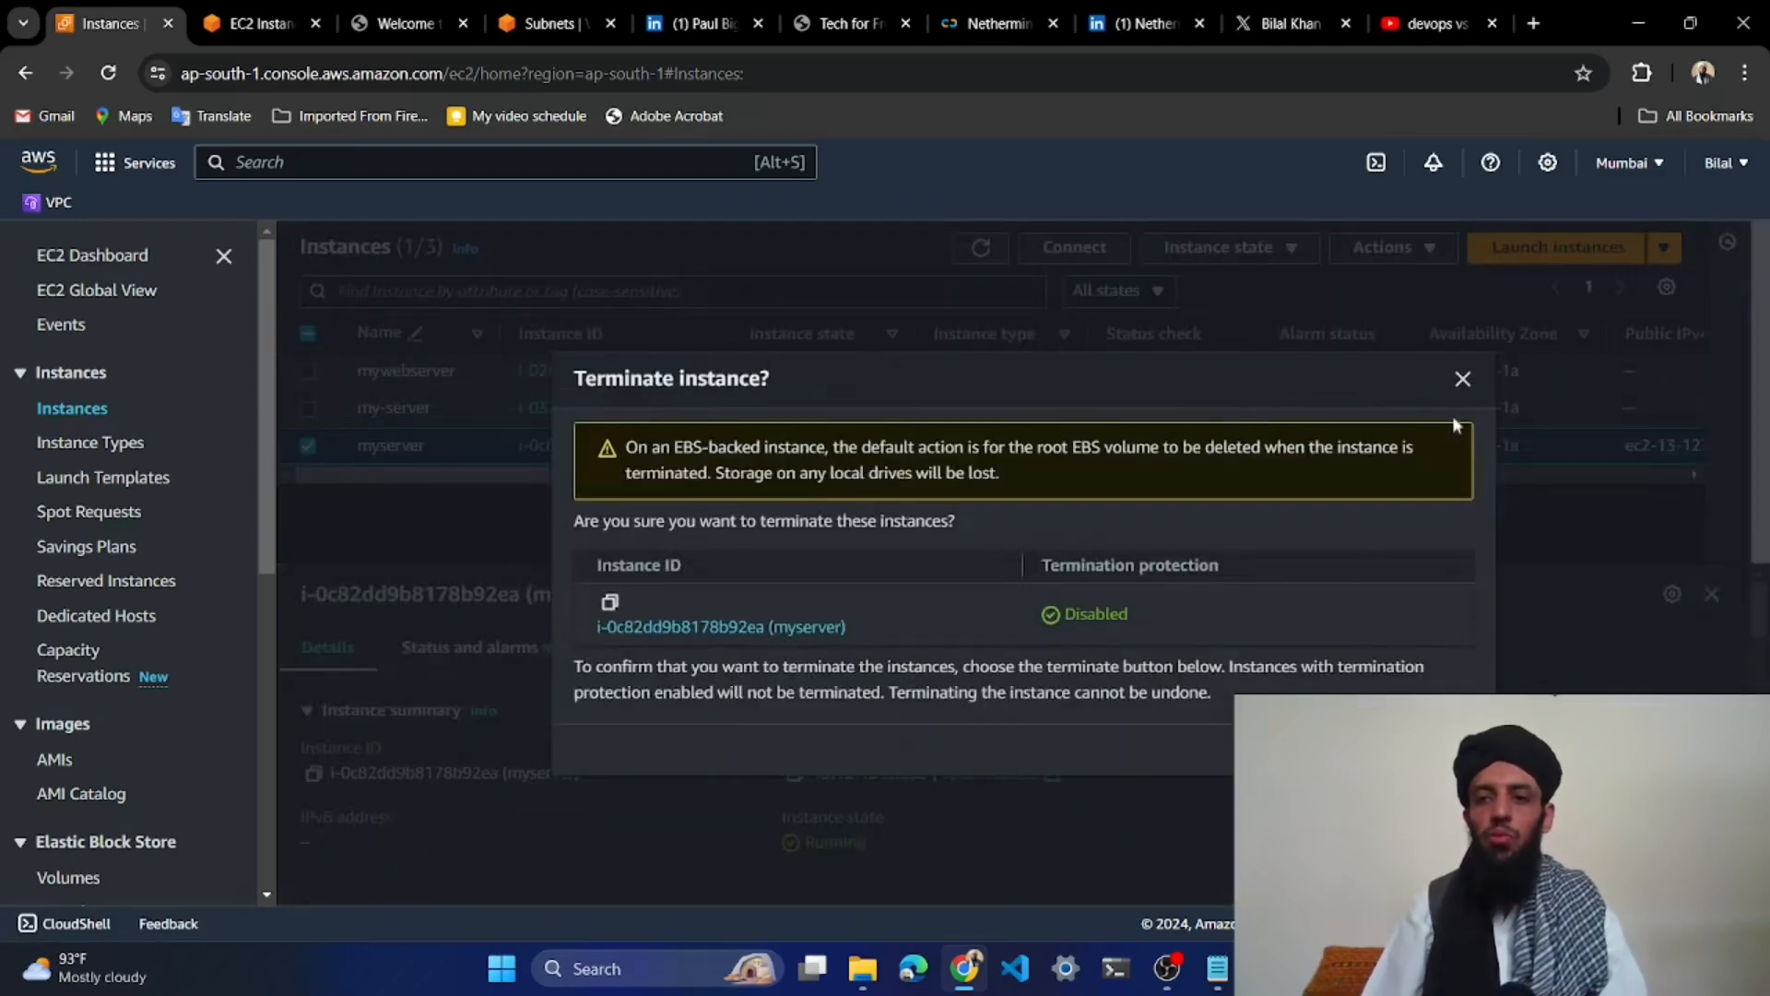
click(1462, 380)
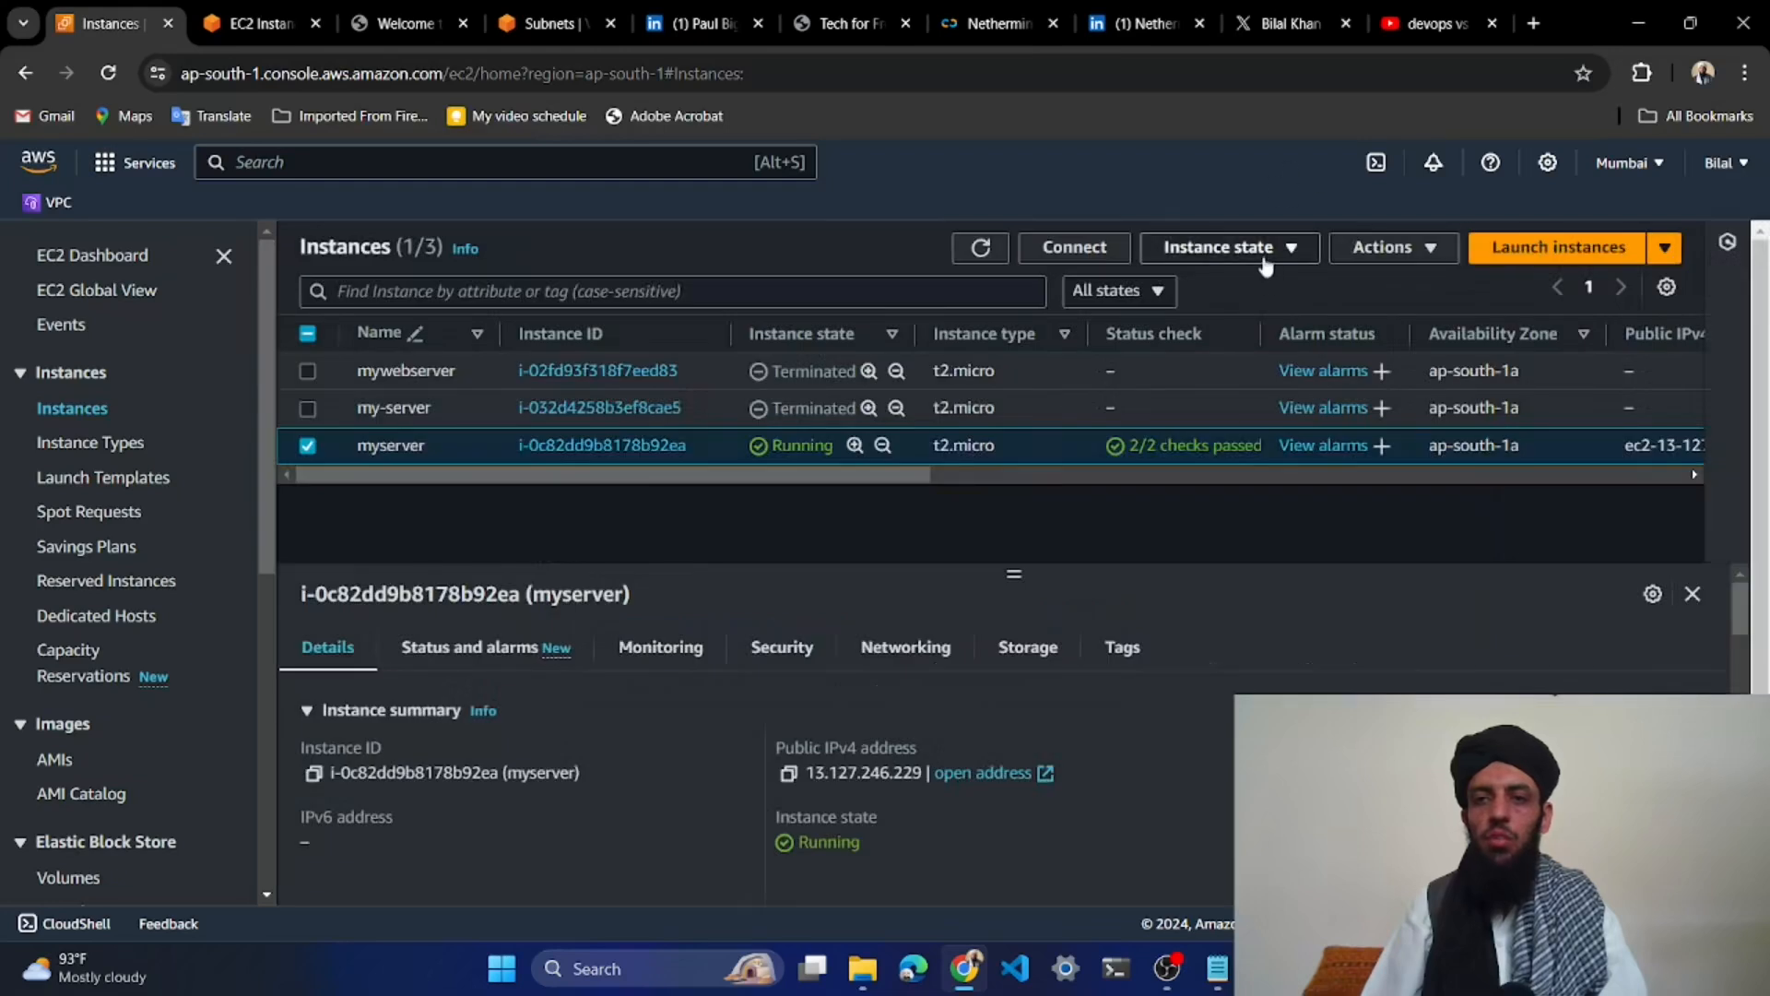
click(1272, 248)
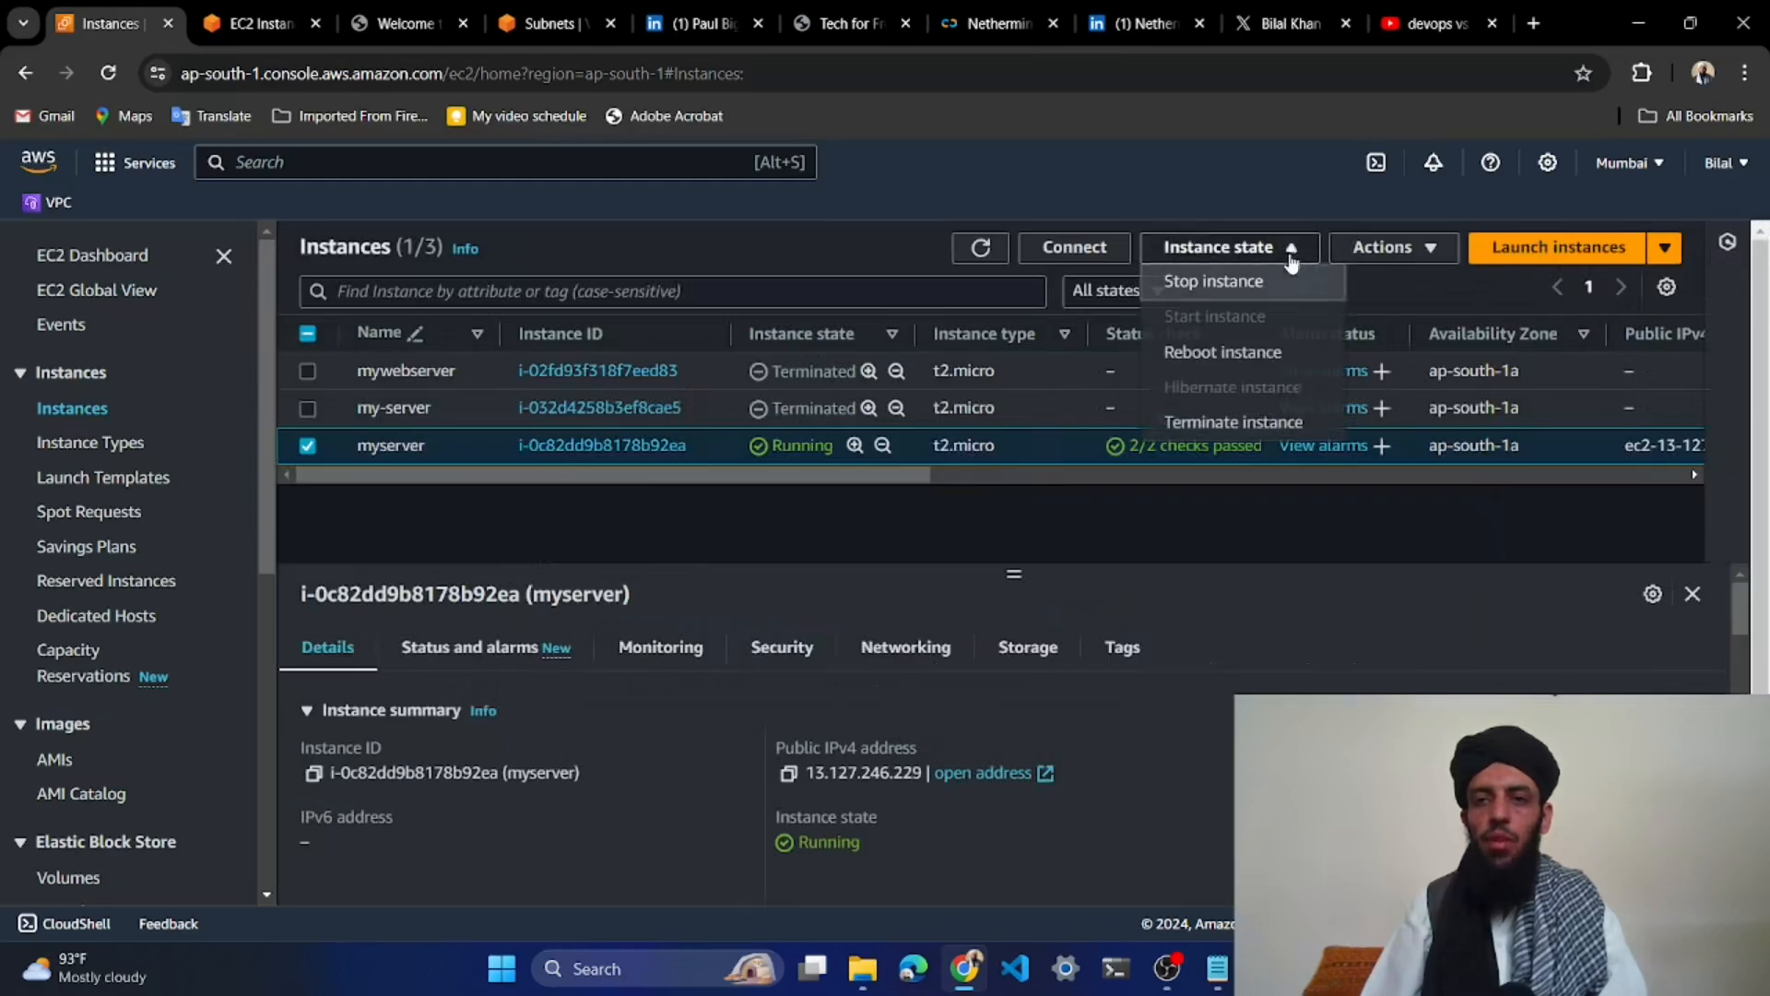
click(1276, 419)
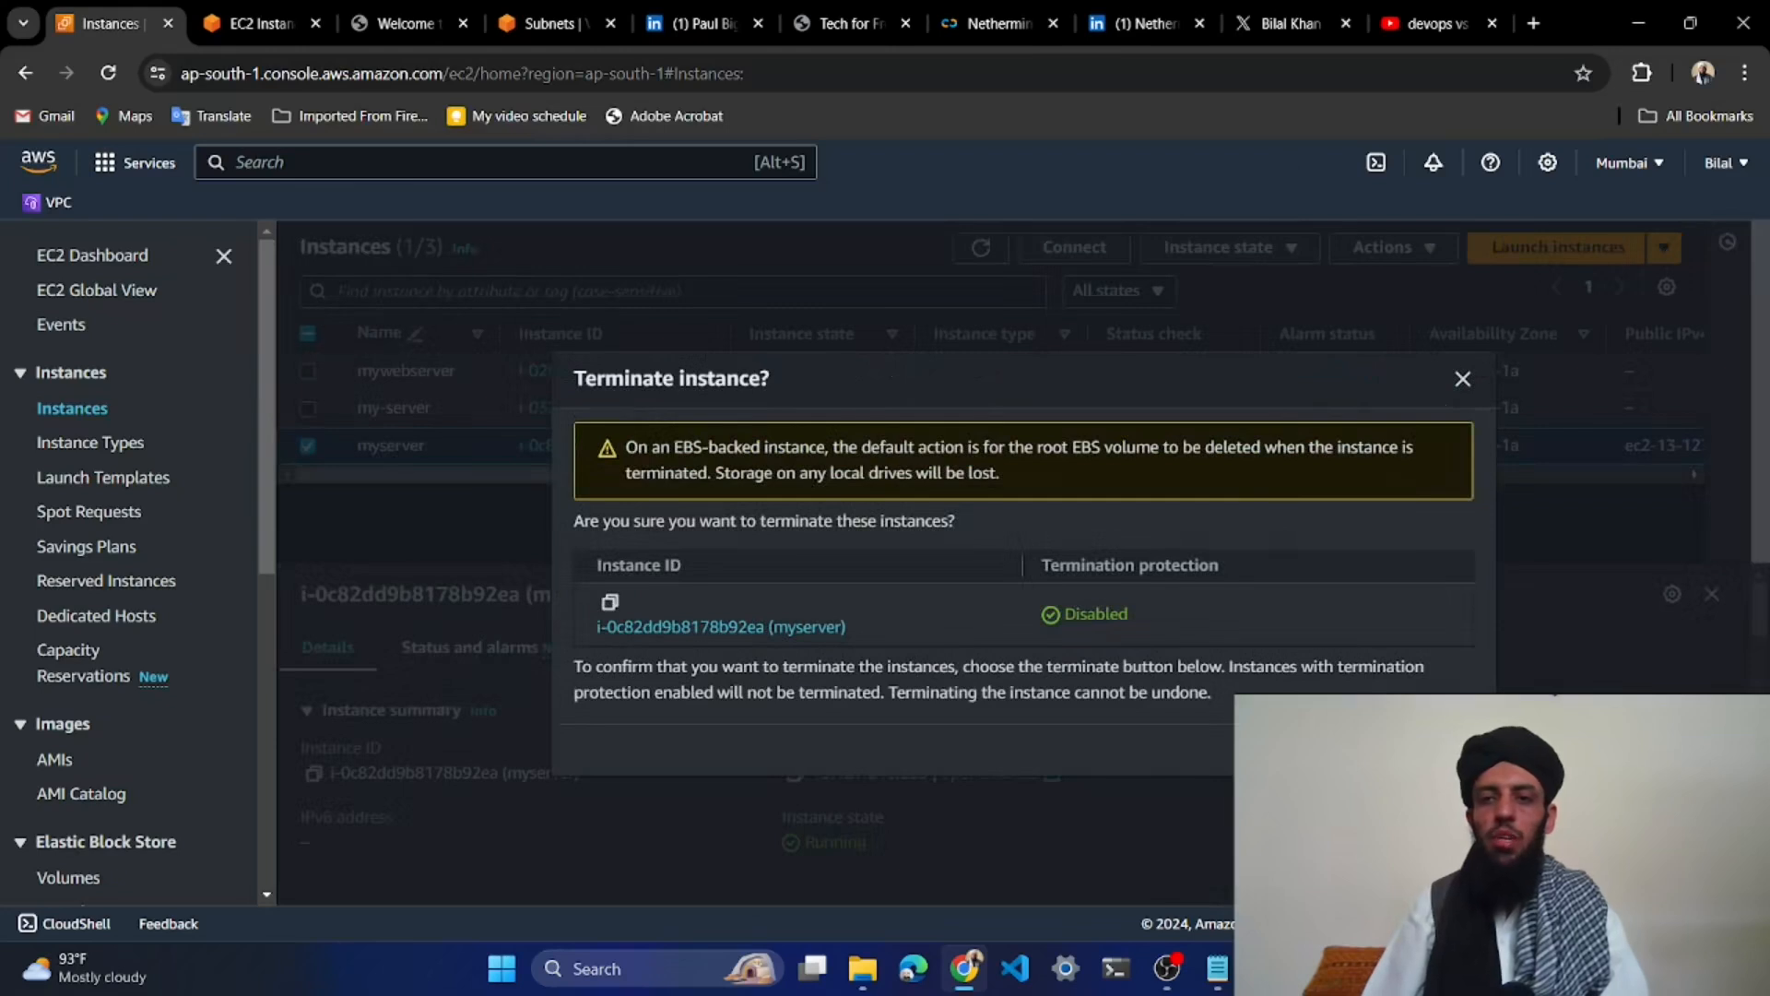
click(1425, 749)
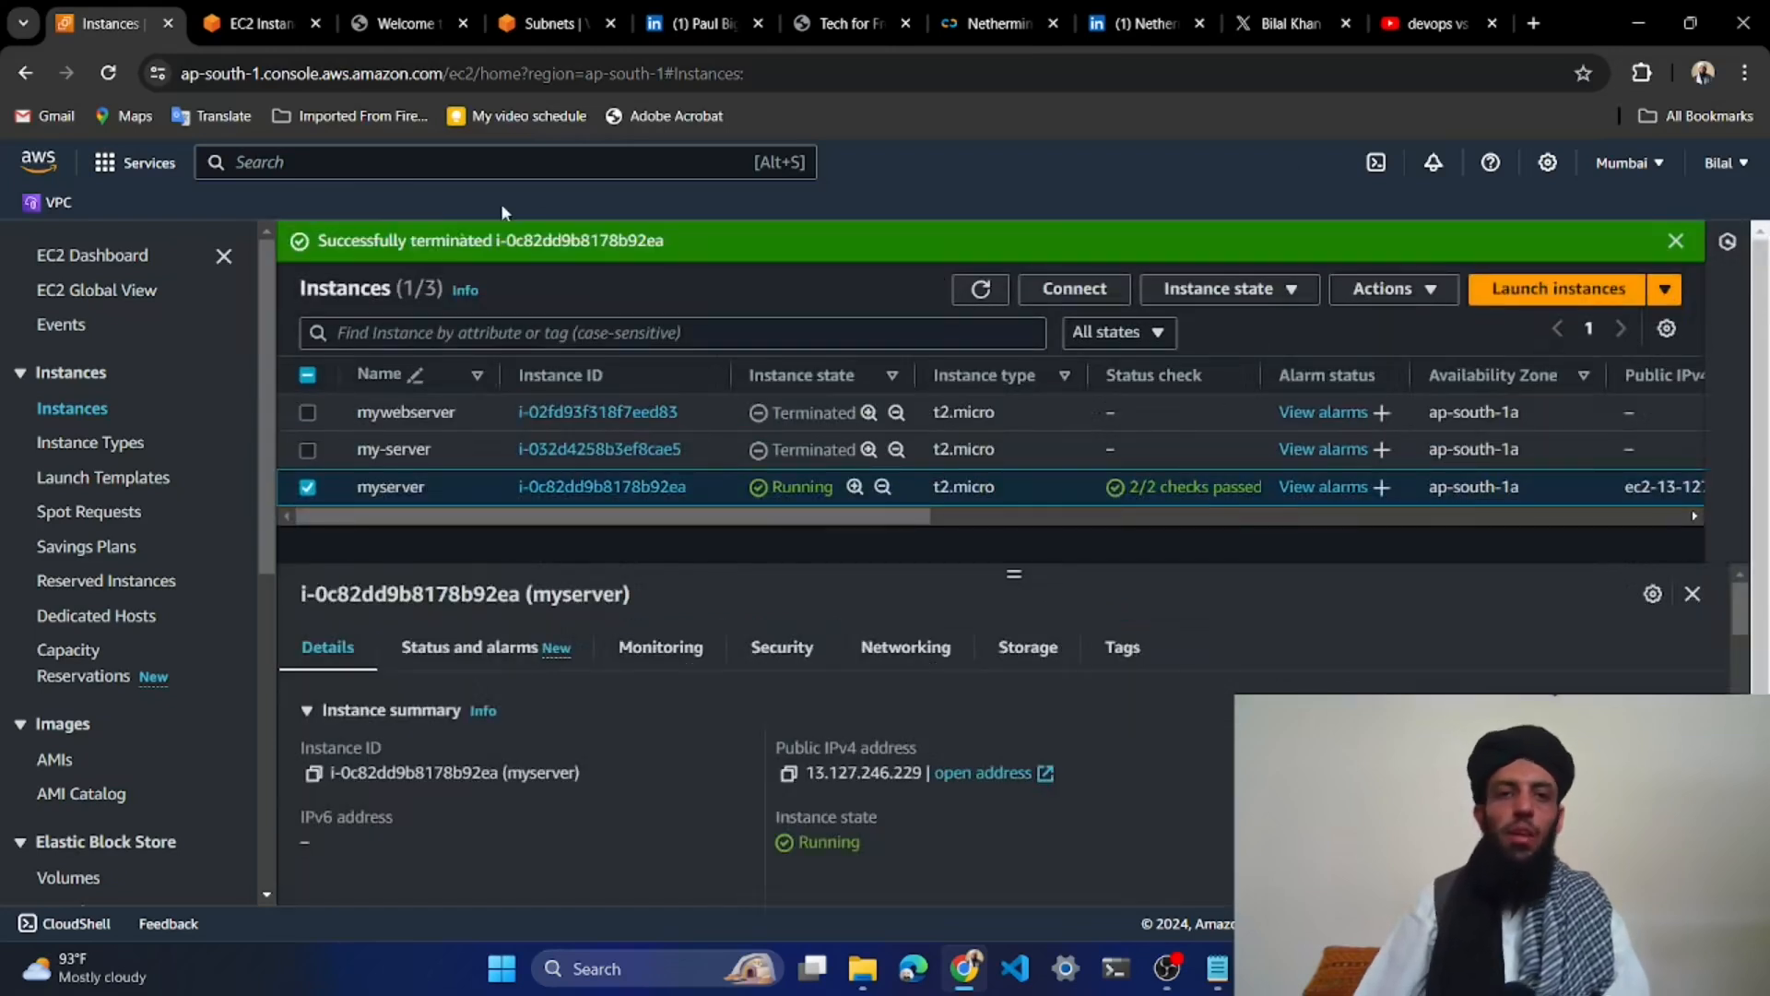
Close the instance's terminal page and move the Subnets page beside the EC2 instances page
click(256, 22)
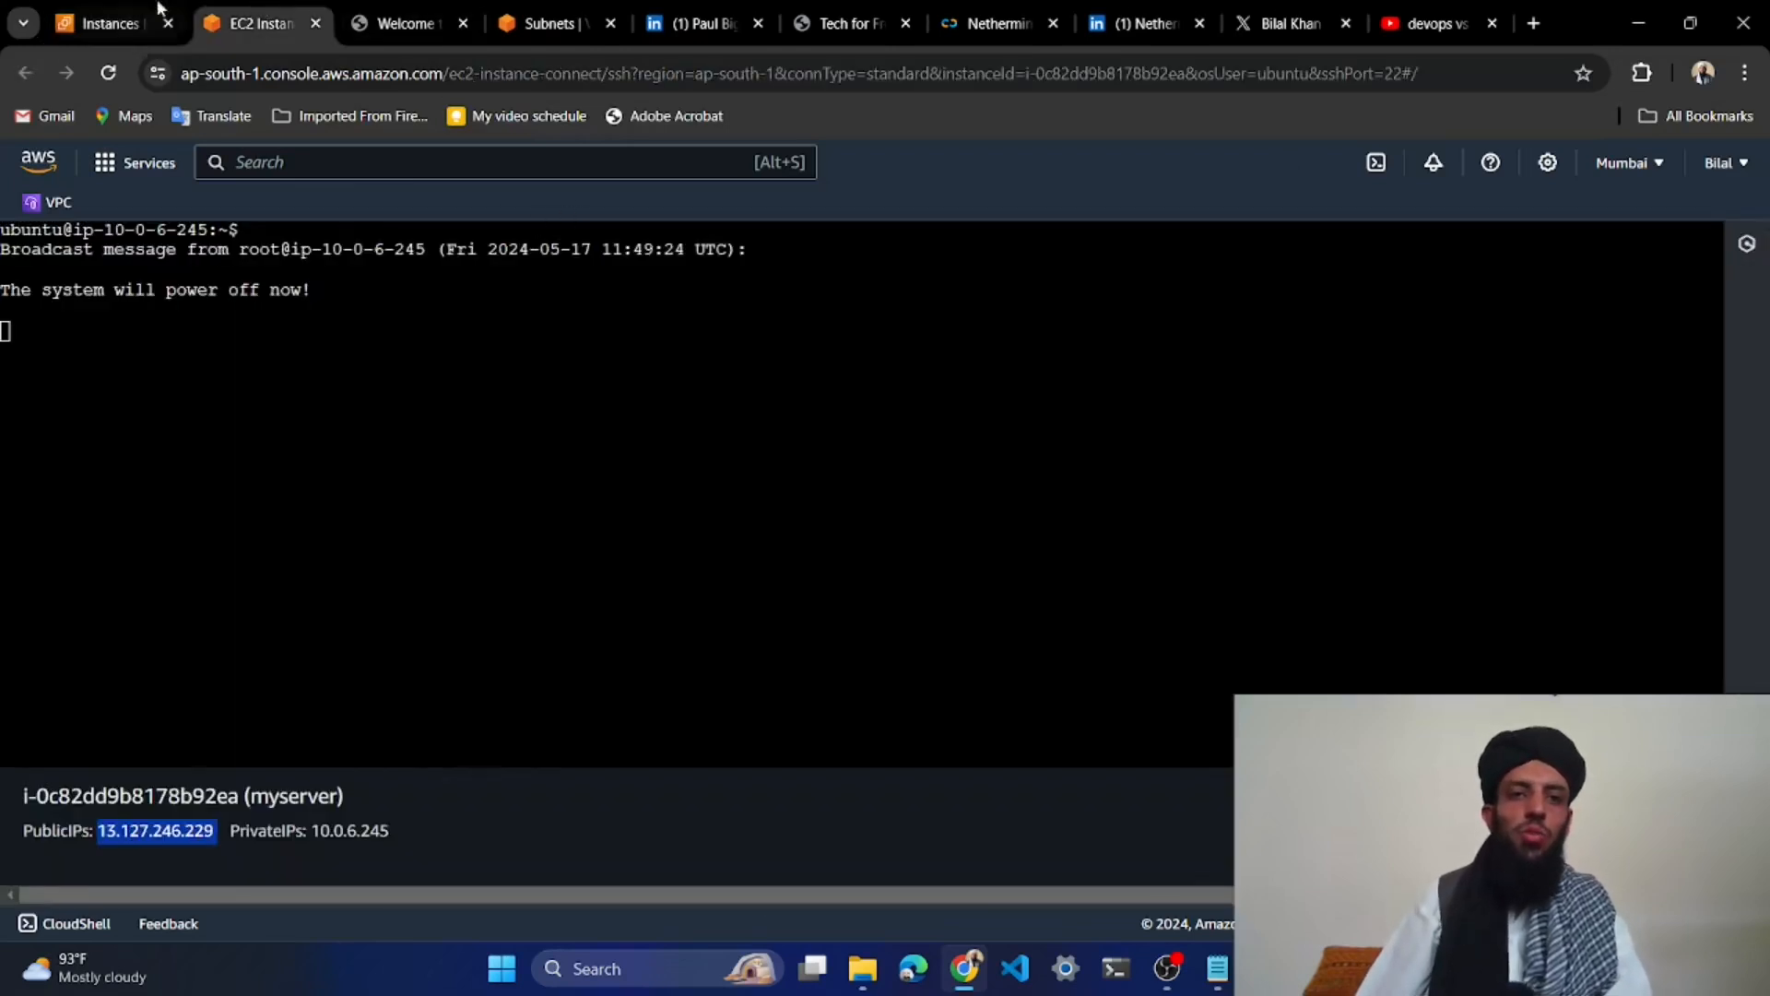
click(318, 23)
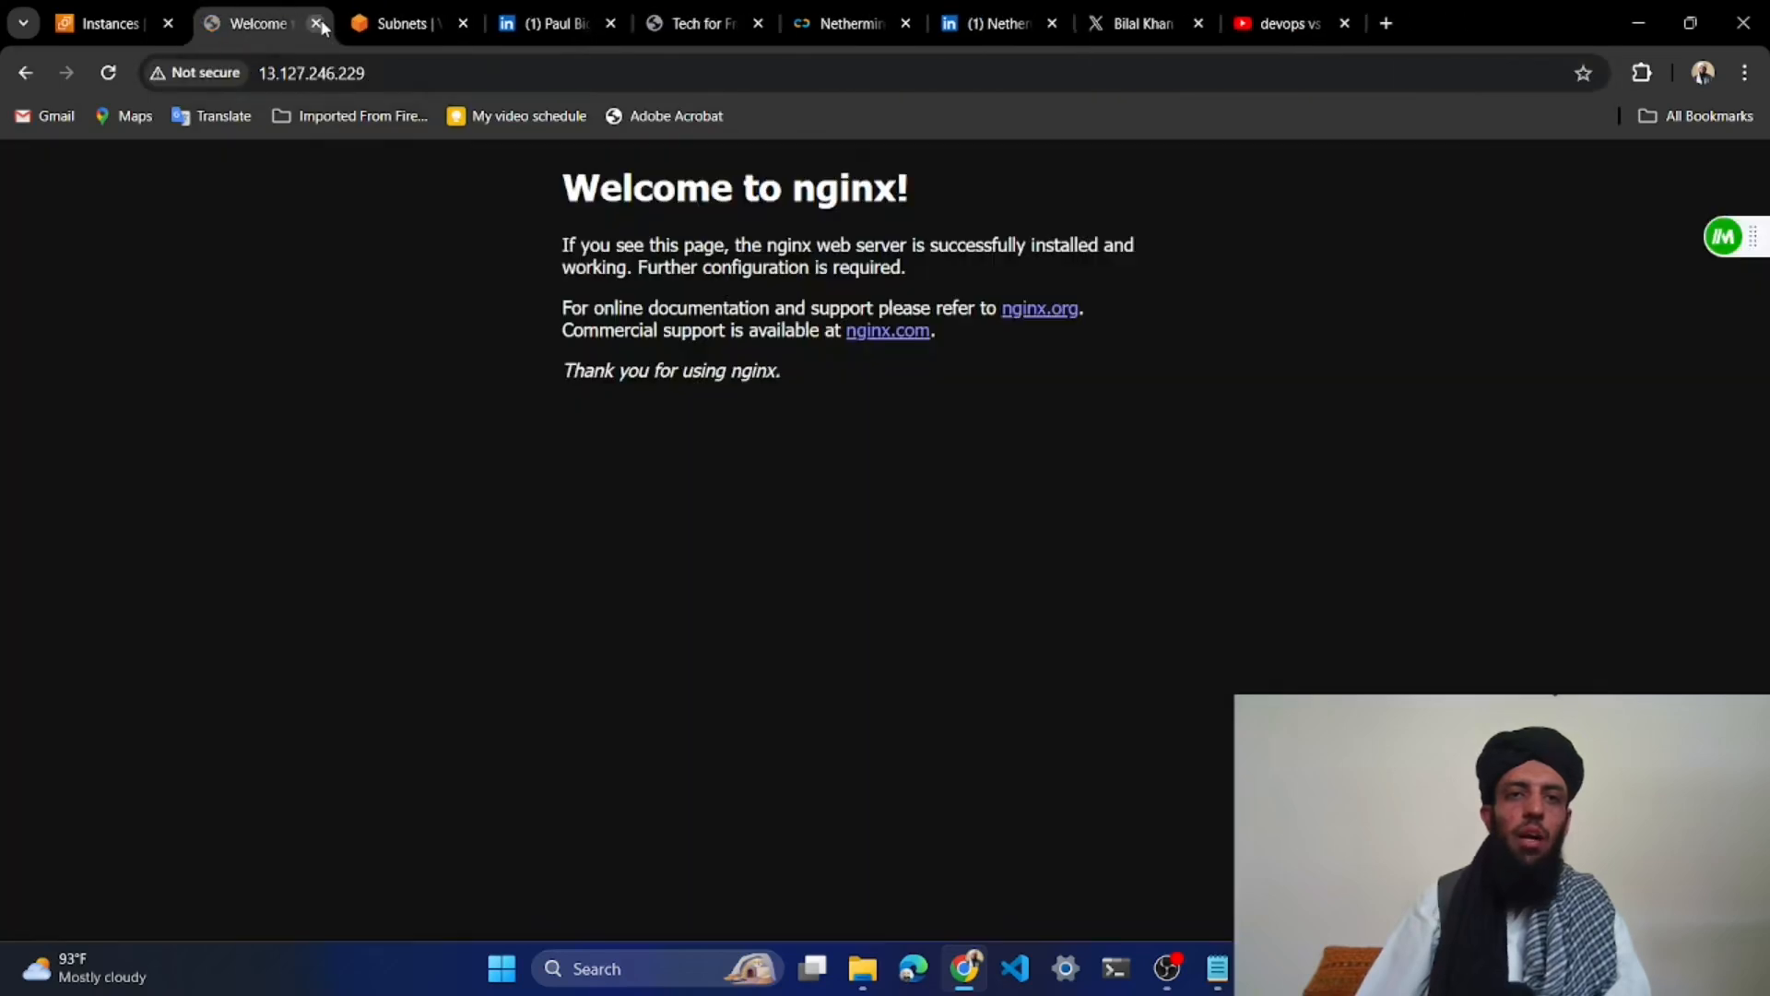
drag(366, 13, 231, 13)
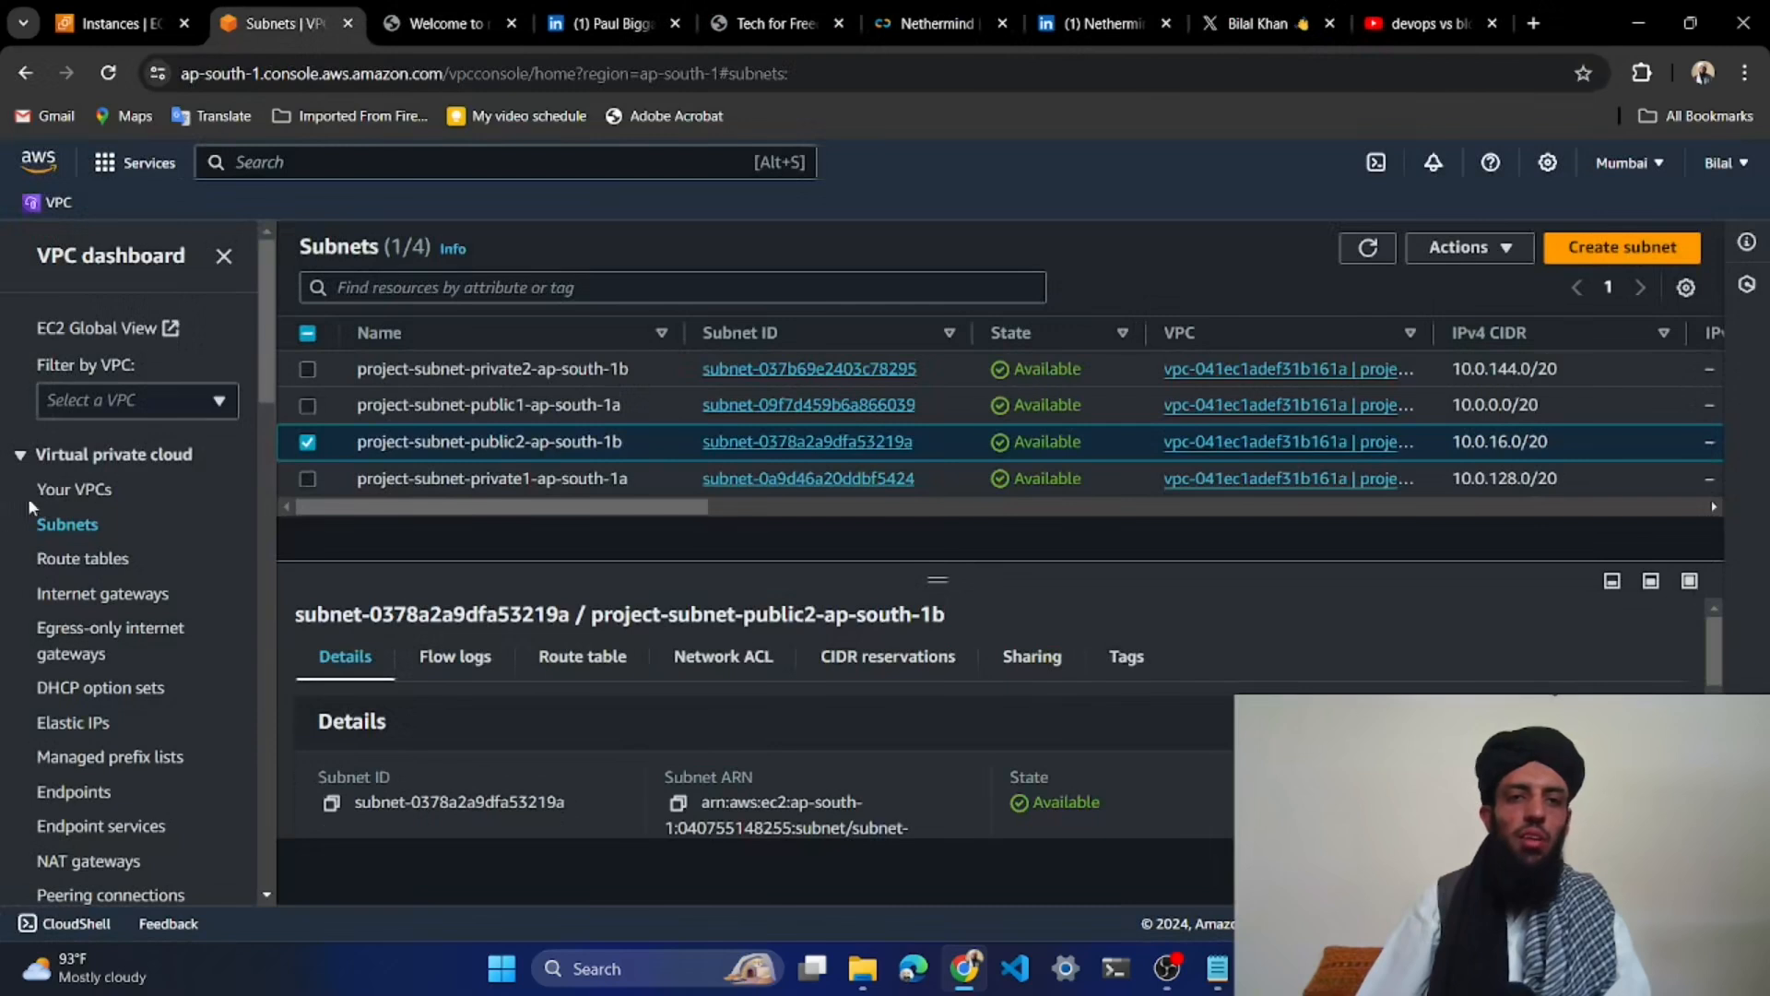
Try to delete project-vpc from the VPC list and check the state of the myserver instance that it contains
click(63, 491)
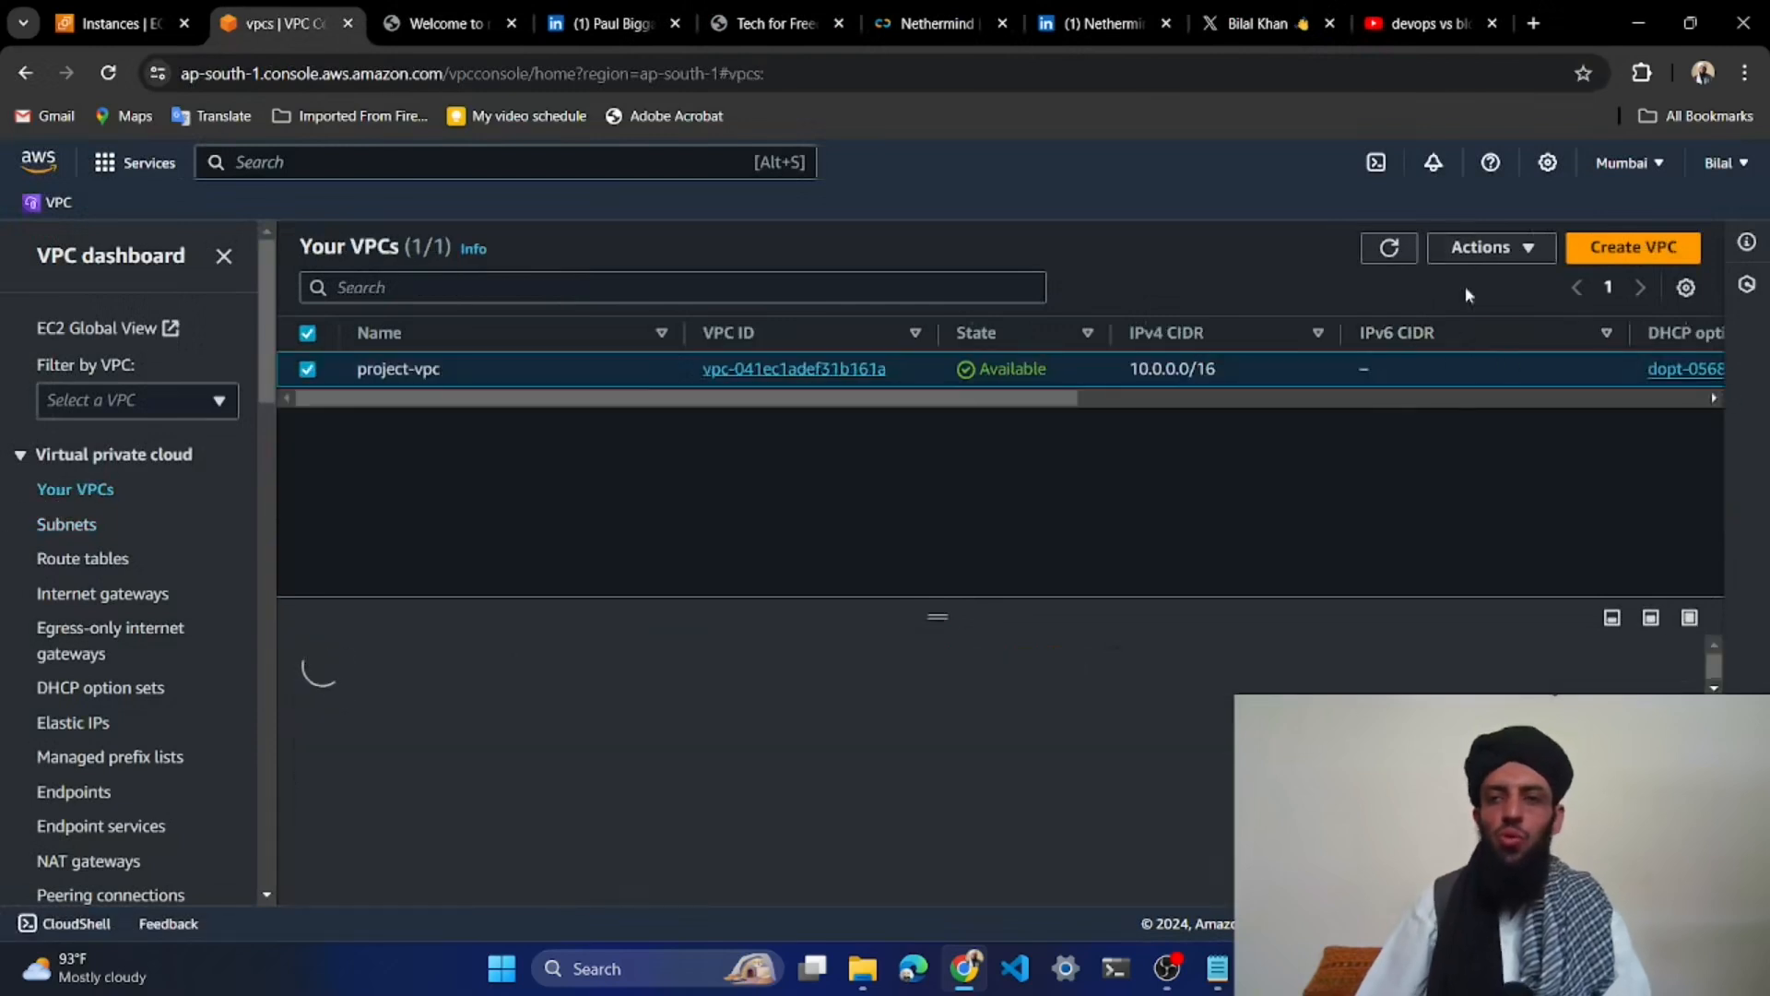
click(1492, 249)
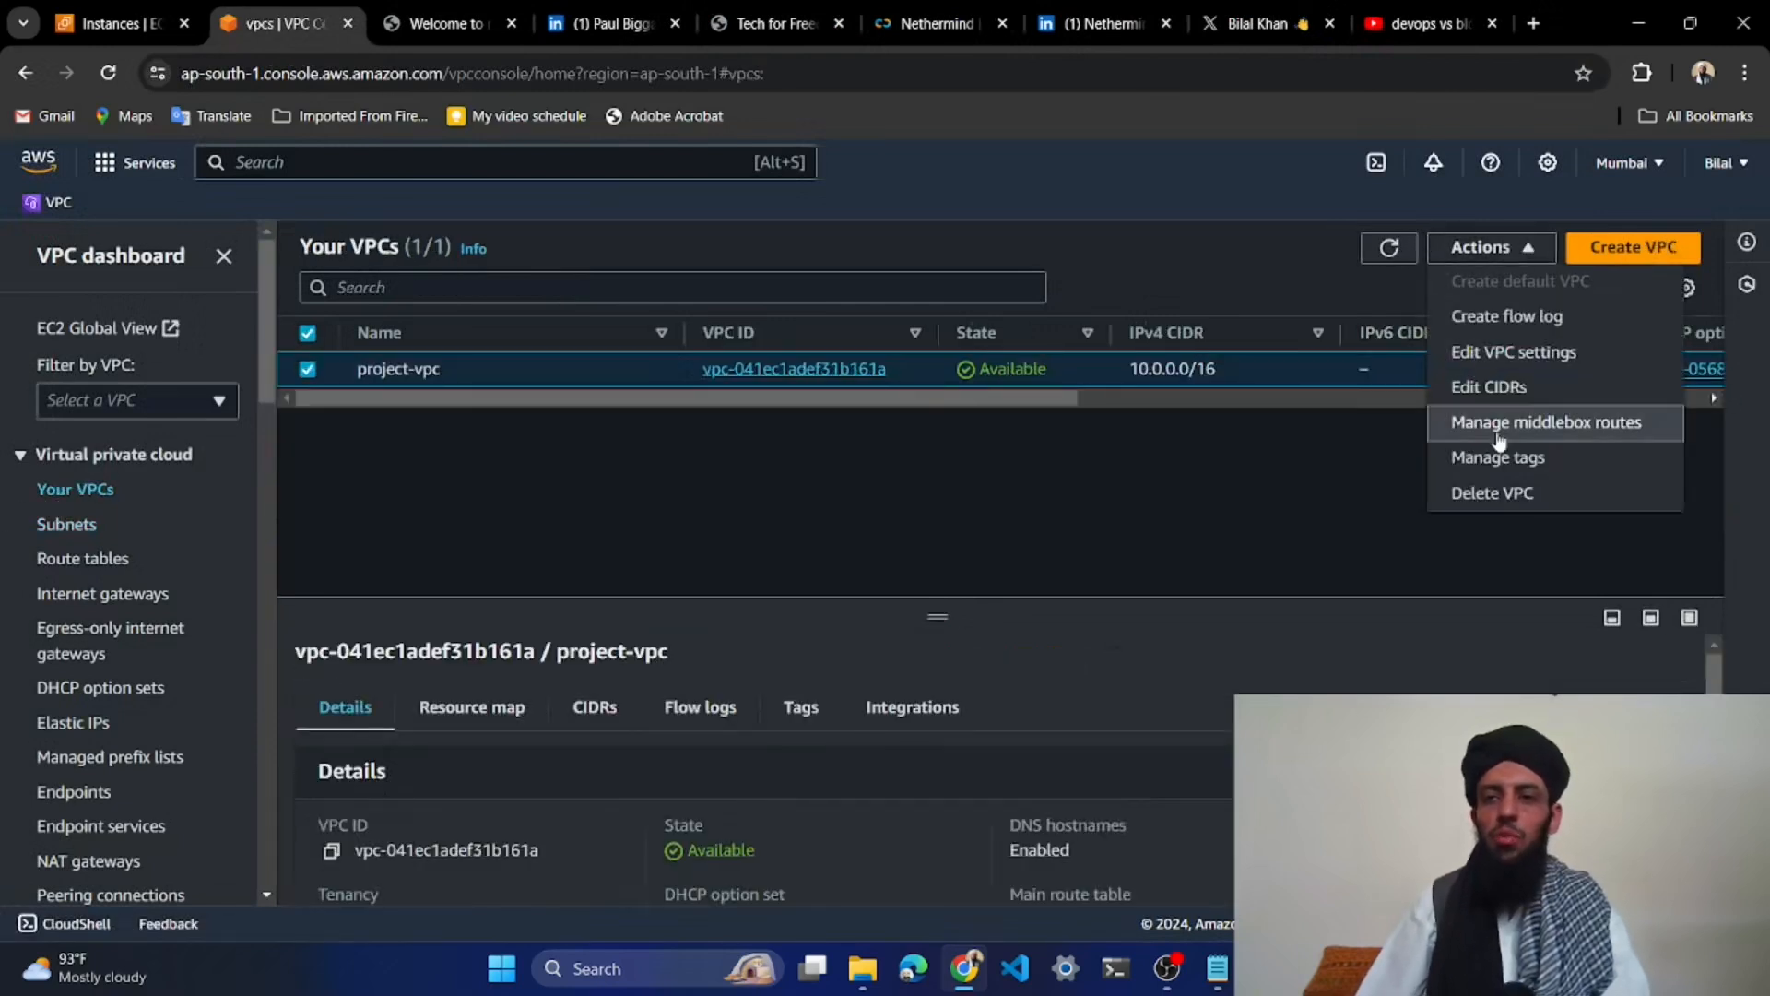
click(1499, 495)
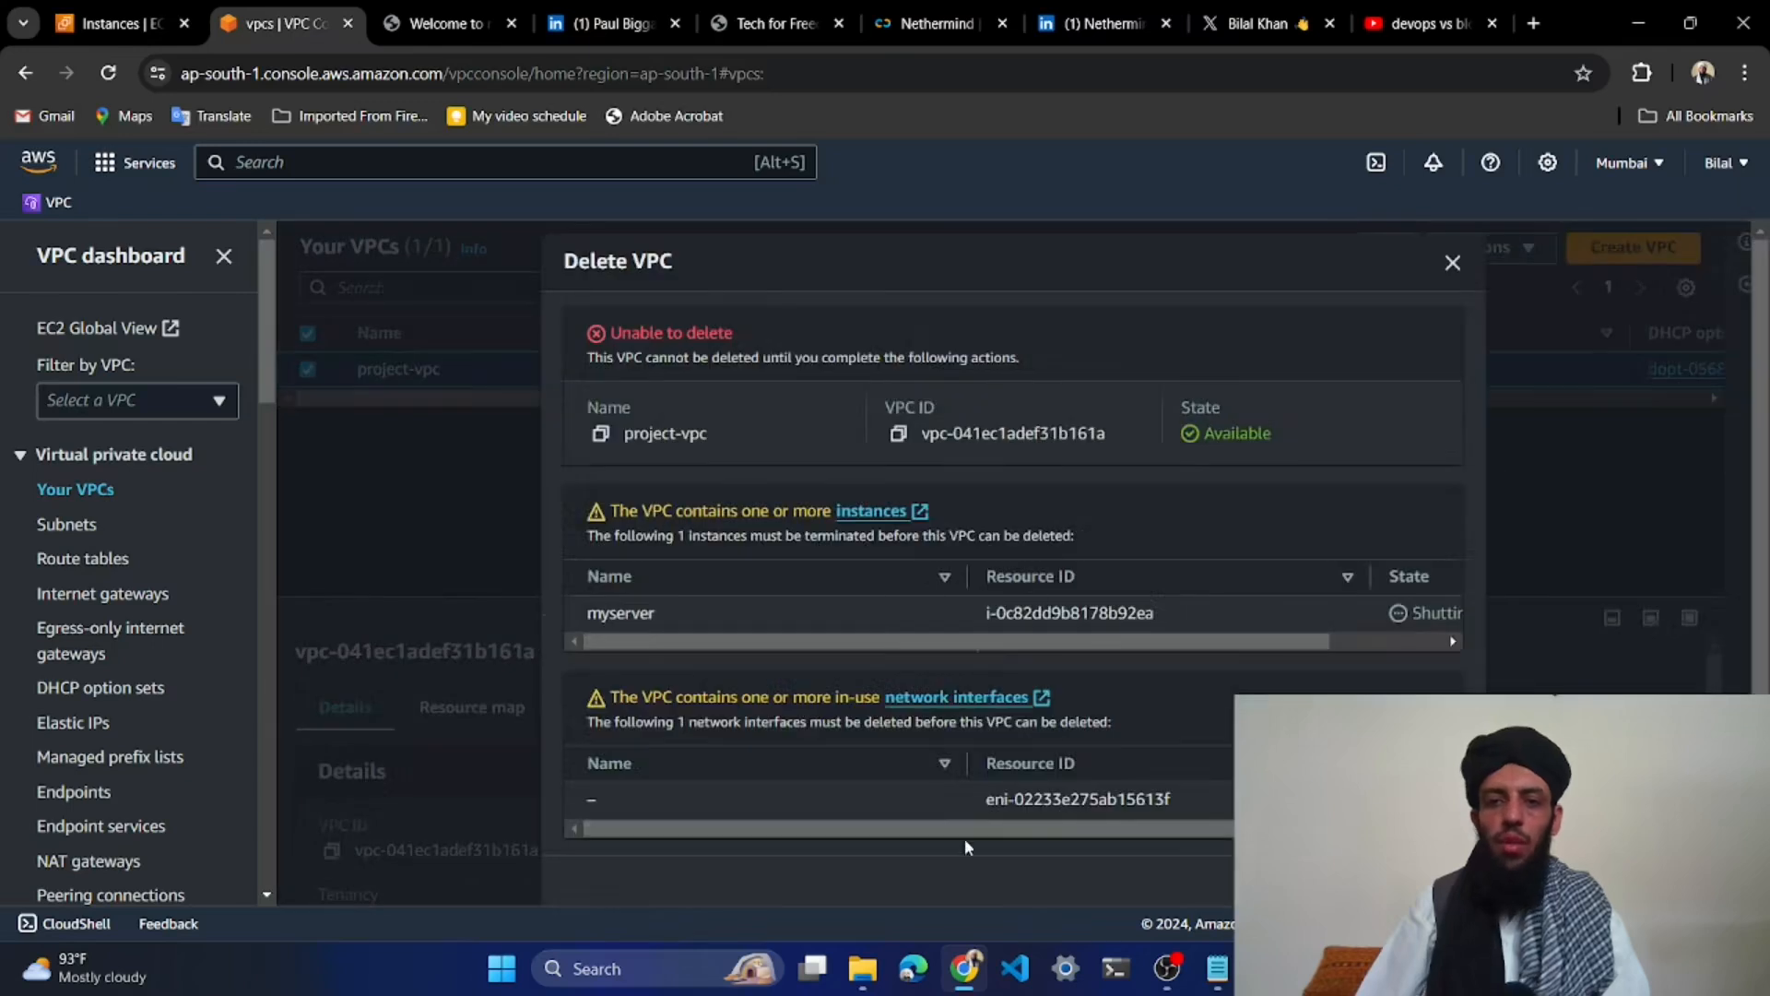
click(138, 20)
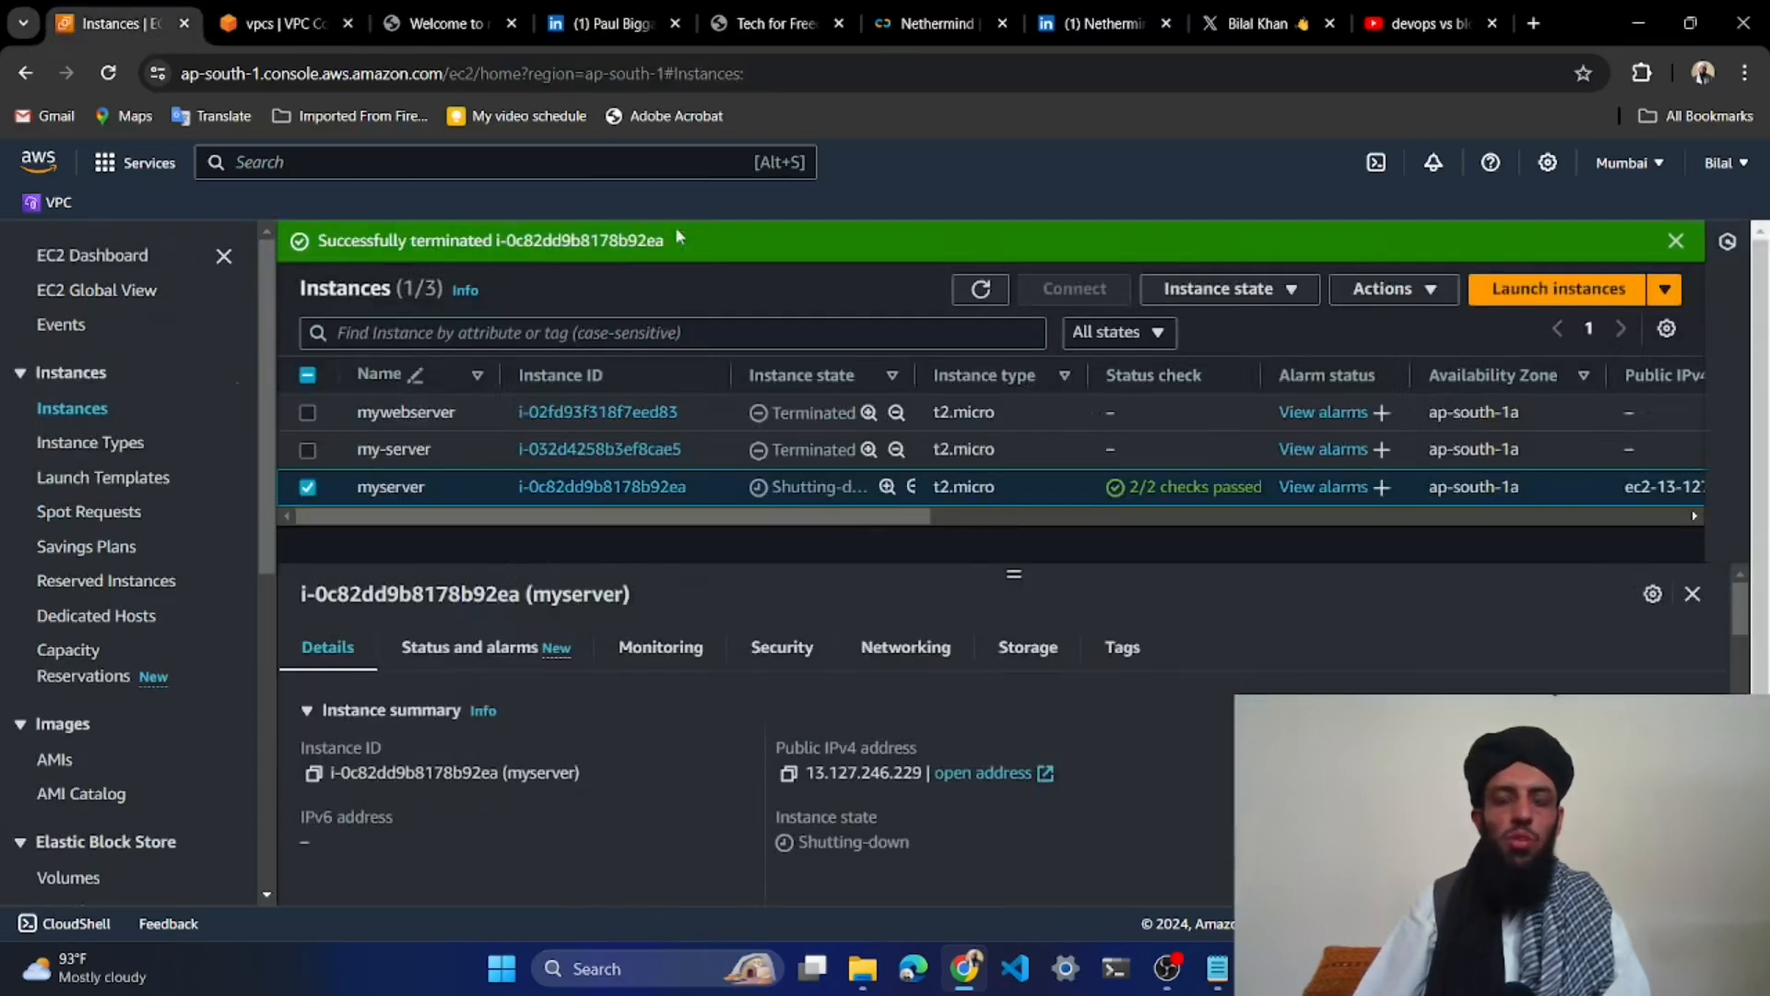
click(276, 22)
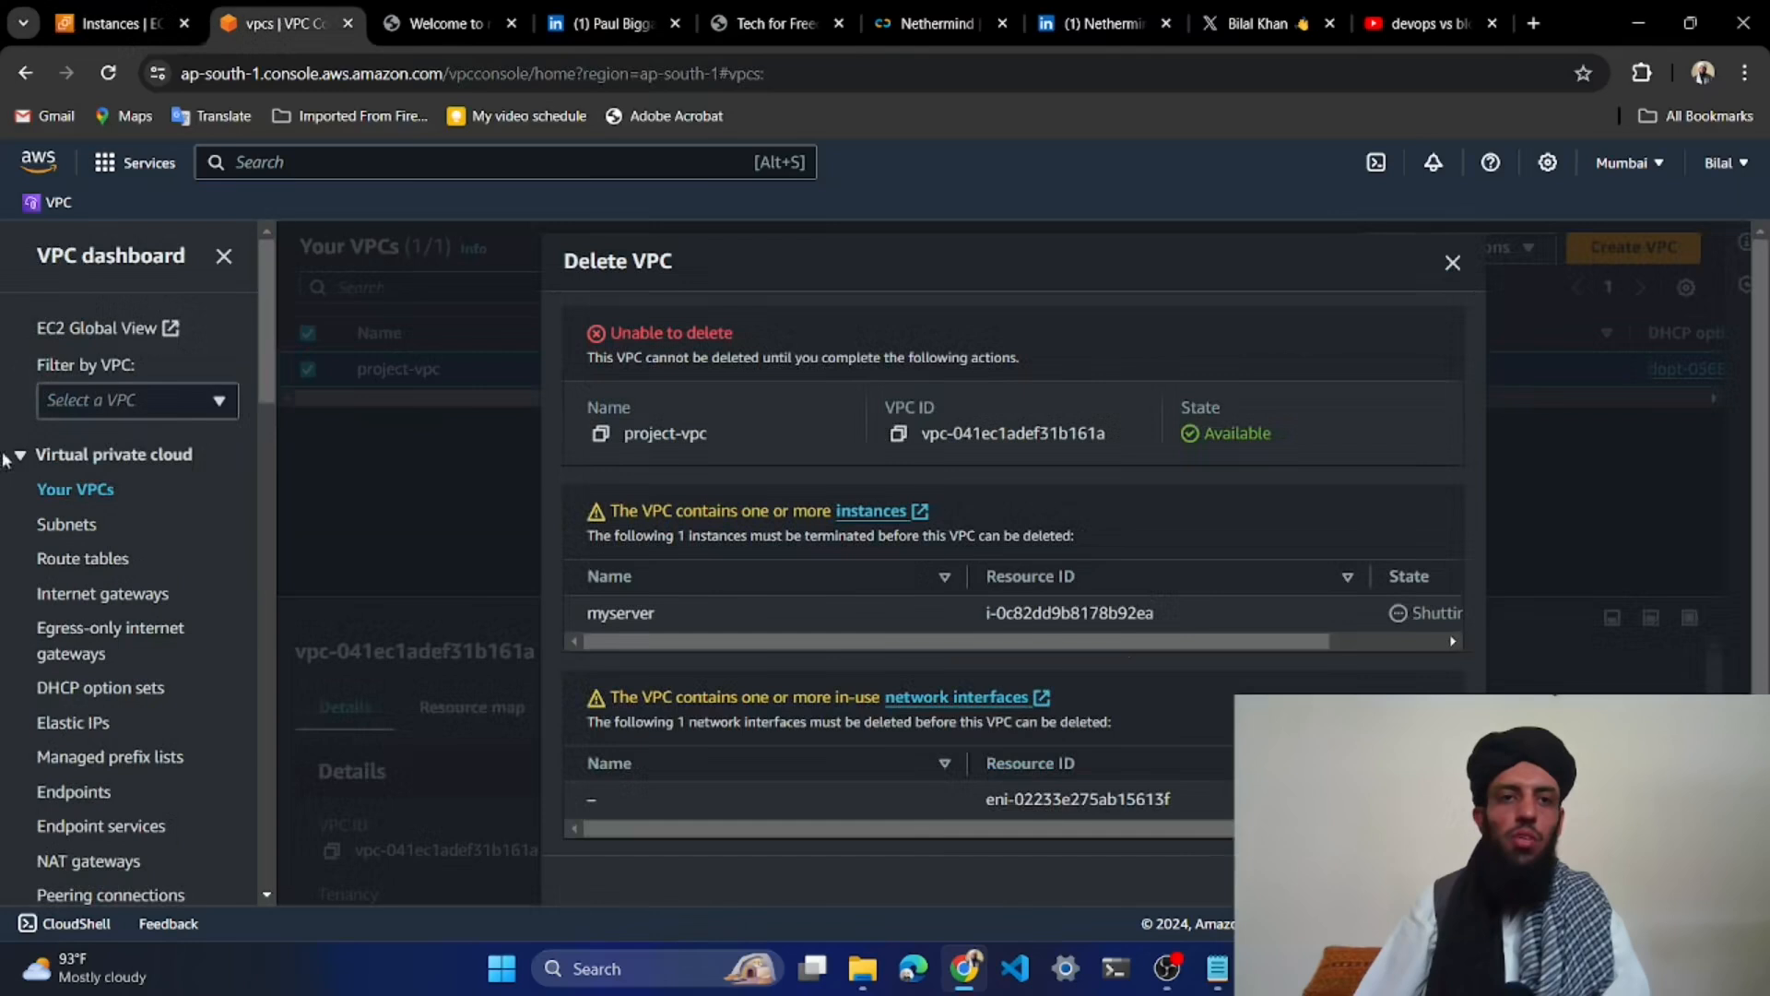
Open the security groups list from the EC2 dashboard
click(158, 11)
click(103, 254)
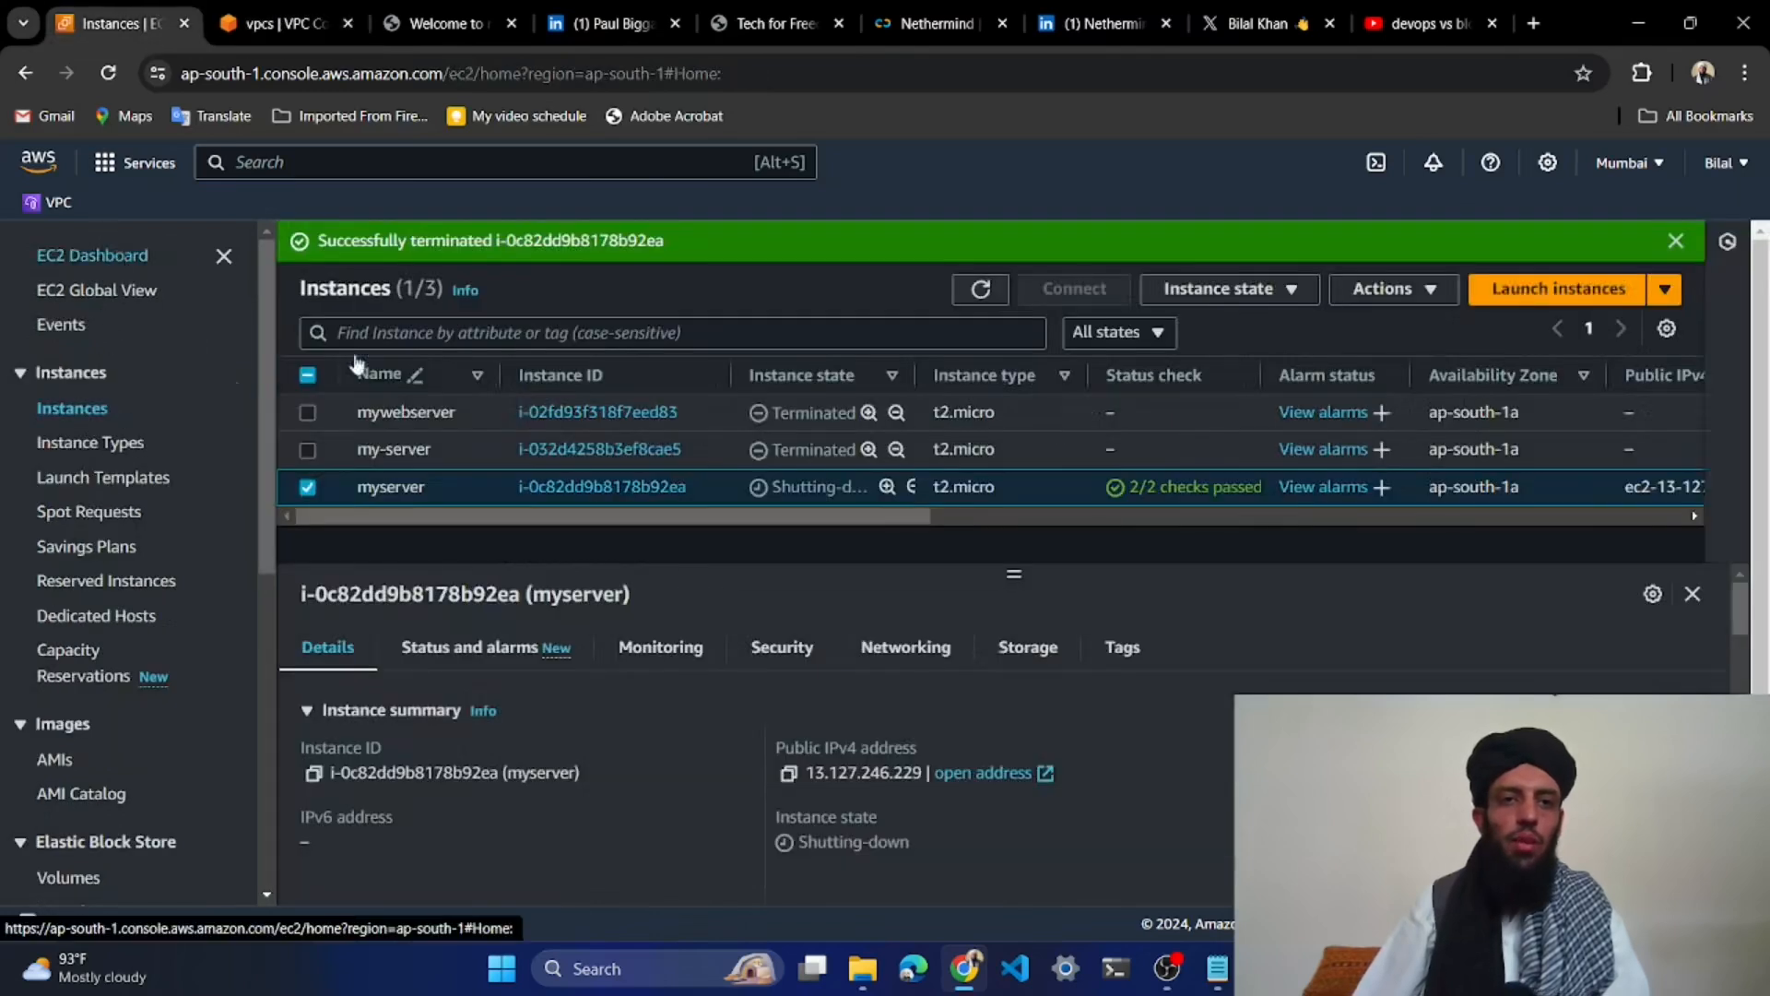
click(977, 493)
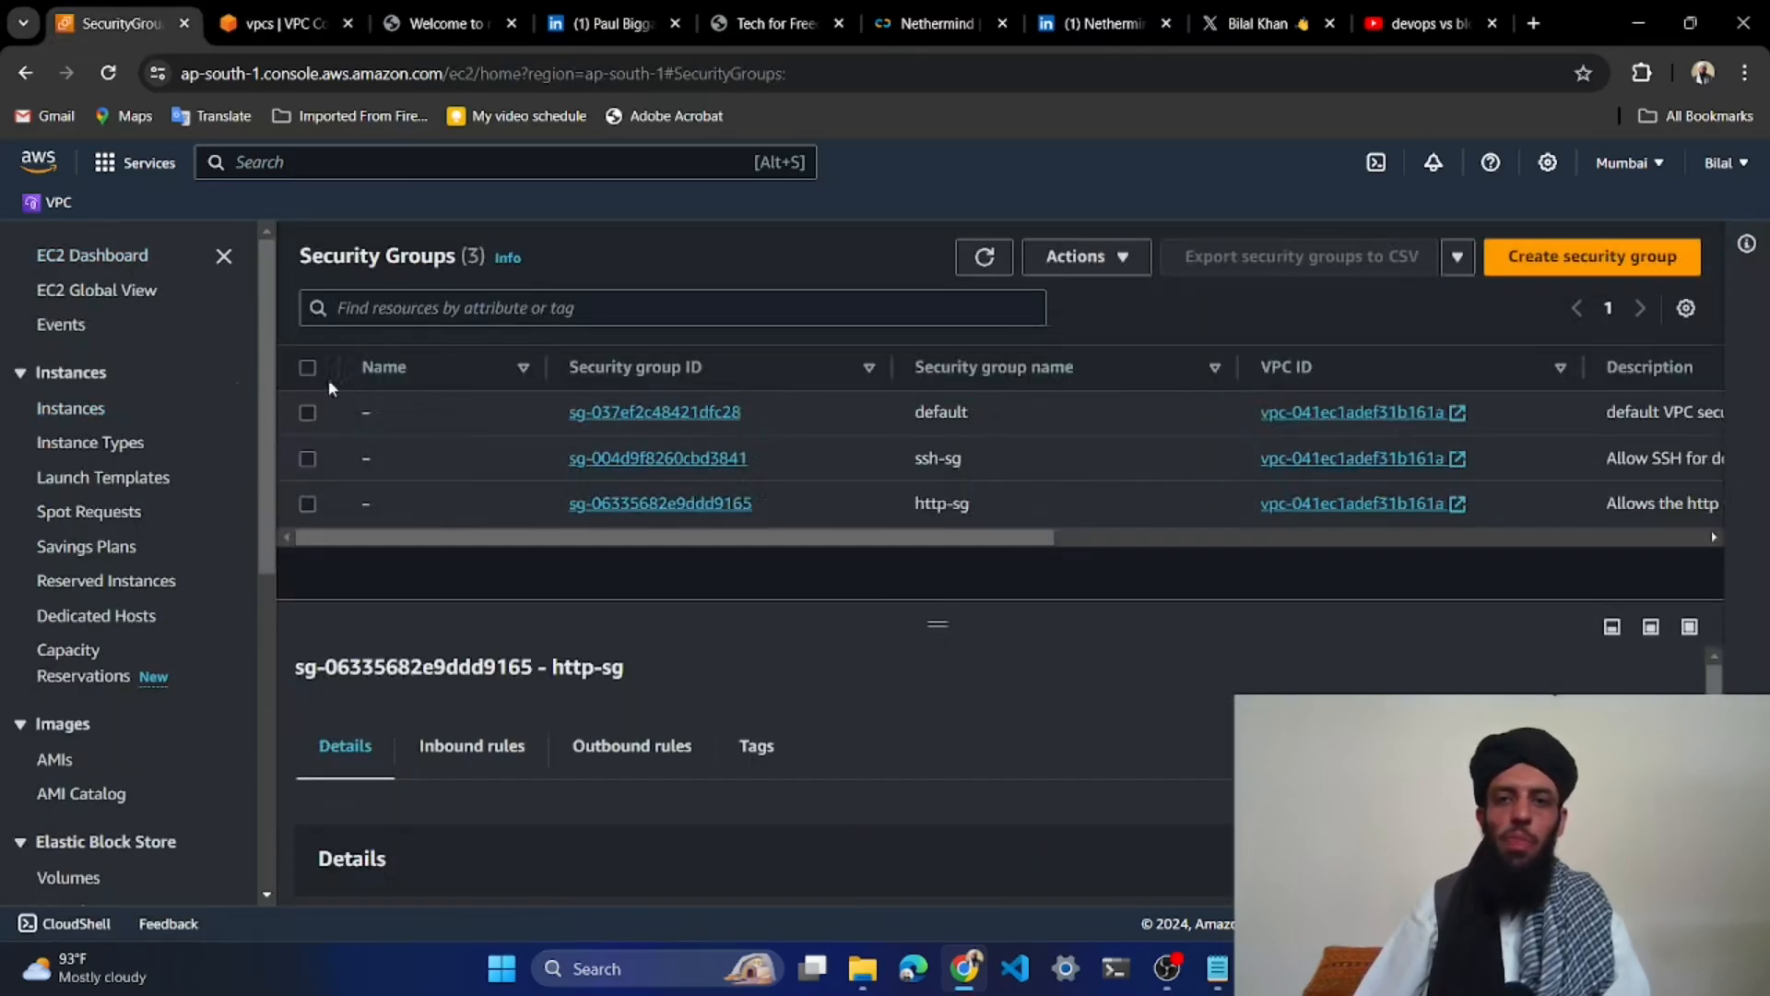
Try to delete the ssh-sg and http-sg security groups together, and close the deletion dialog
click(307, 502)
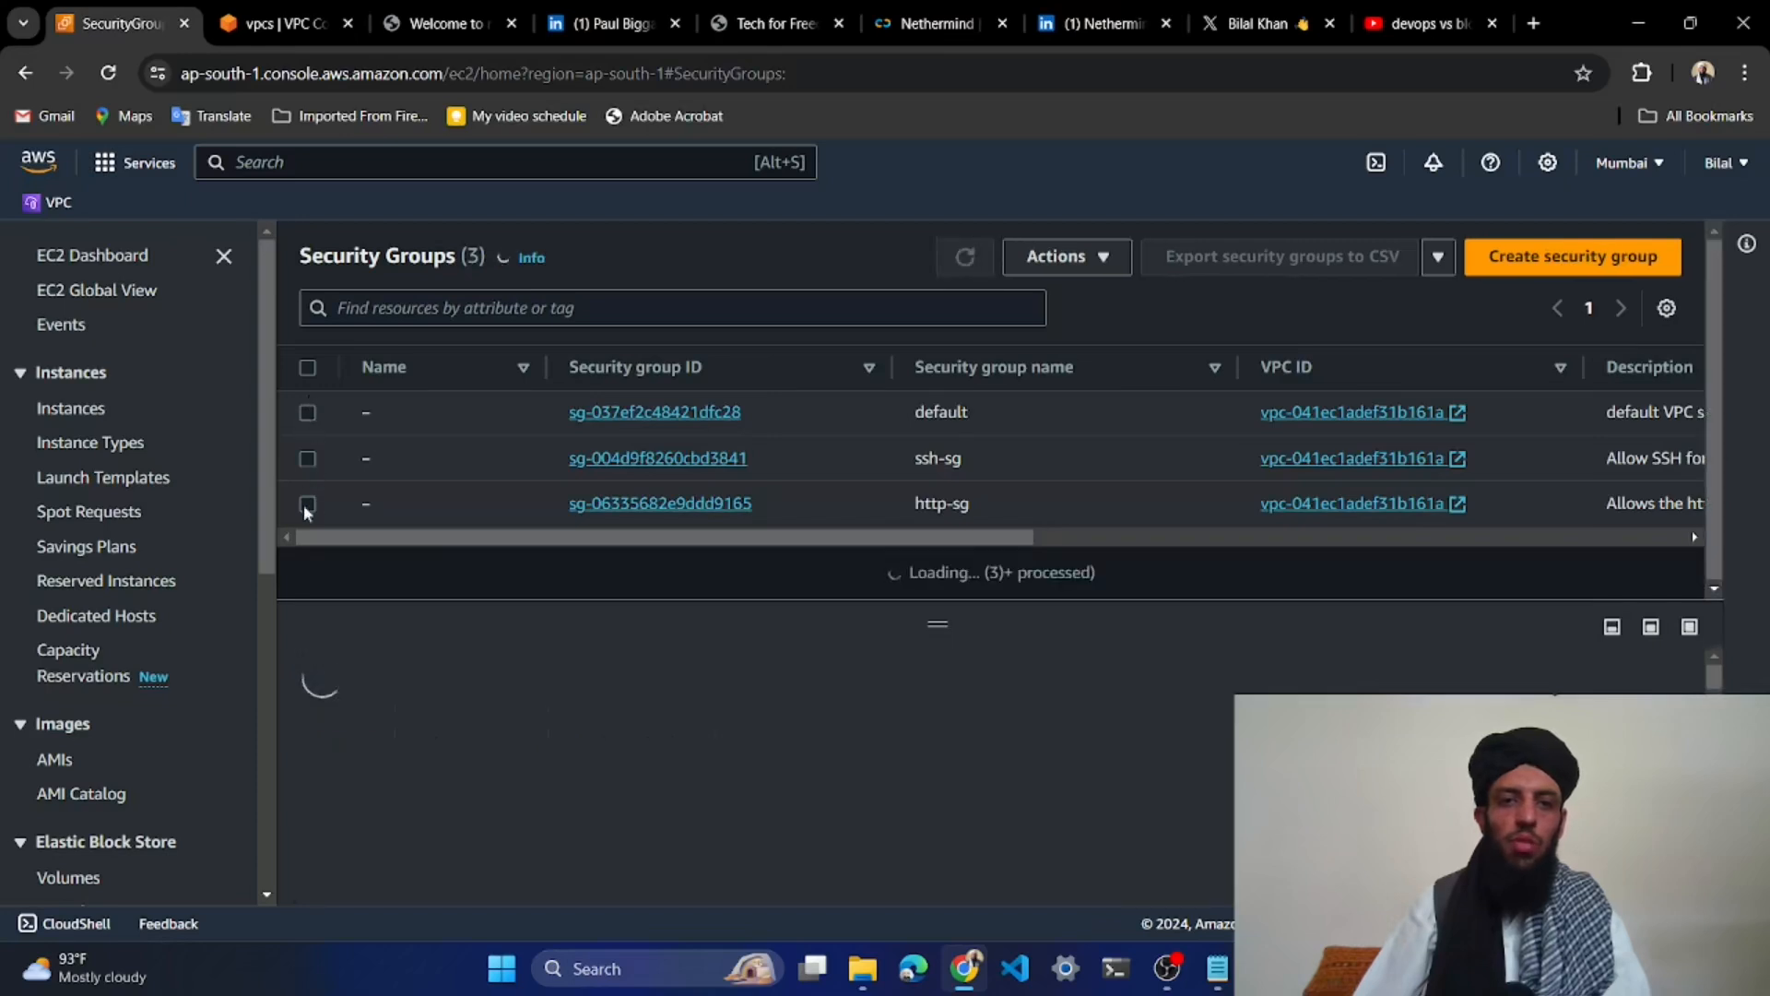
click(307, 458)
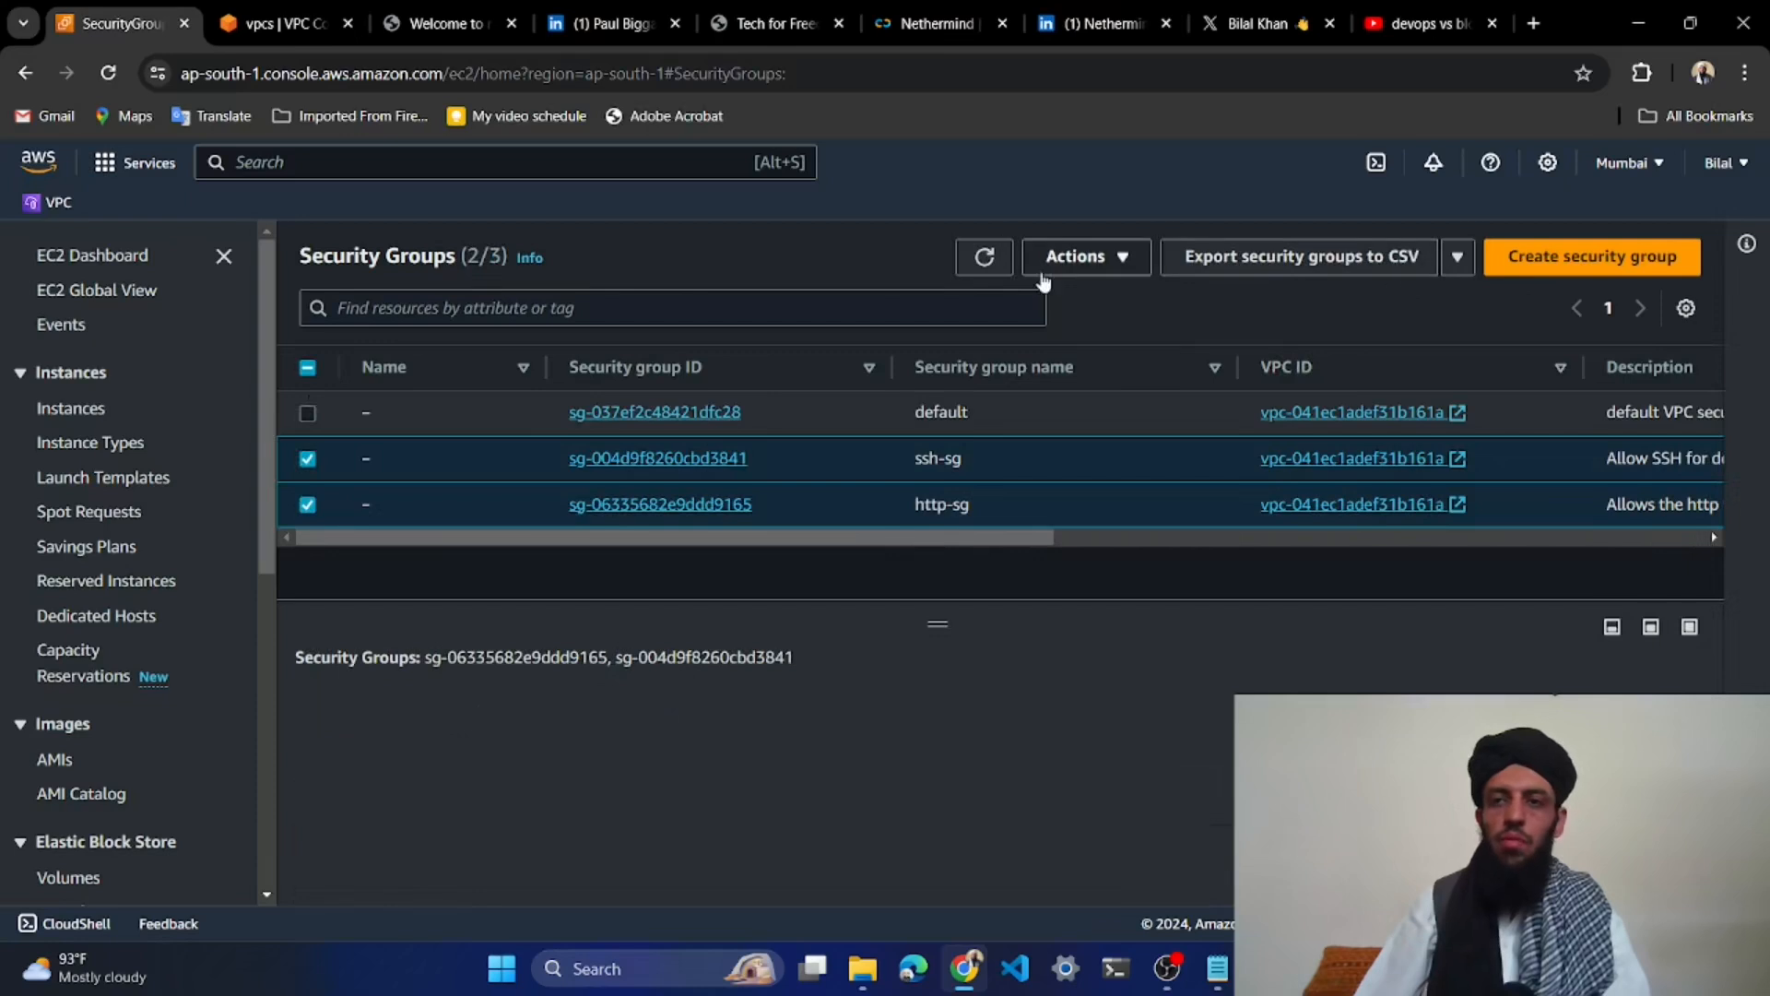
click(1075, 258)
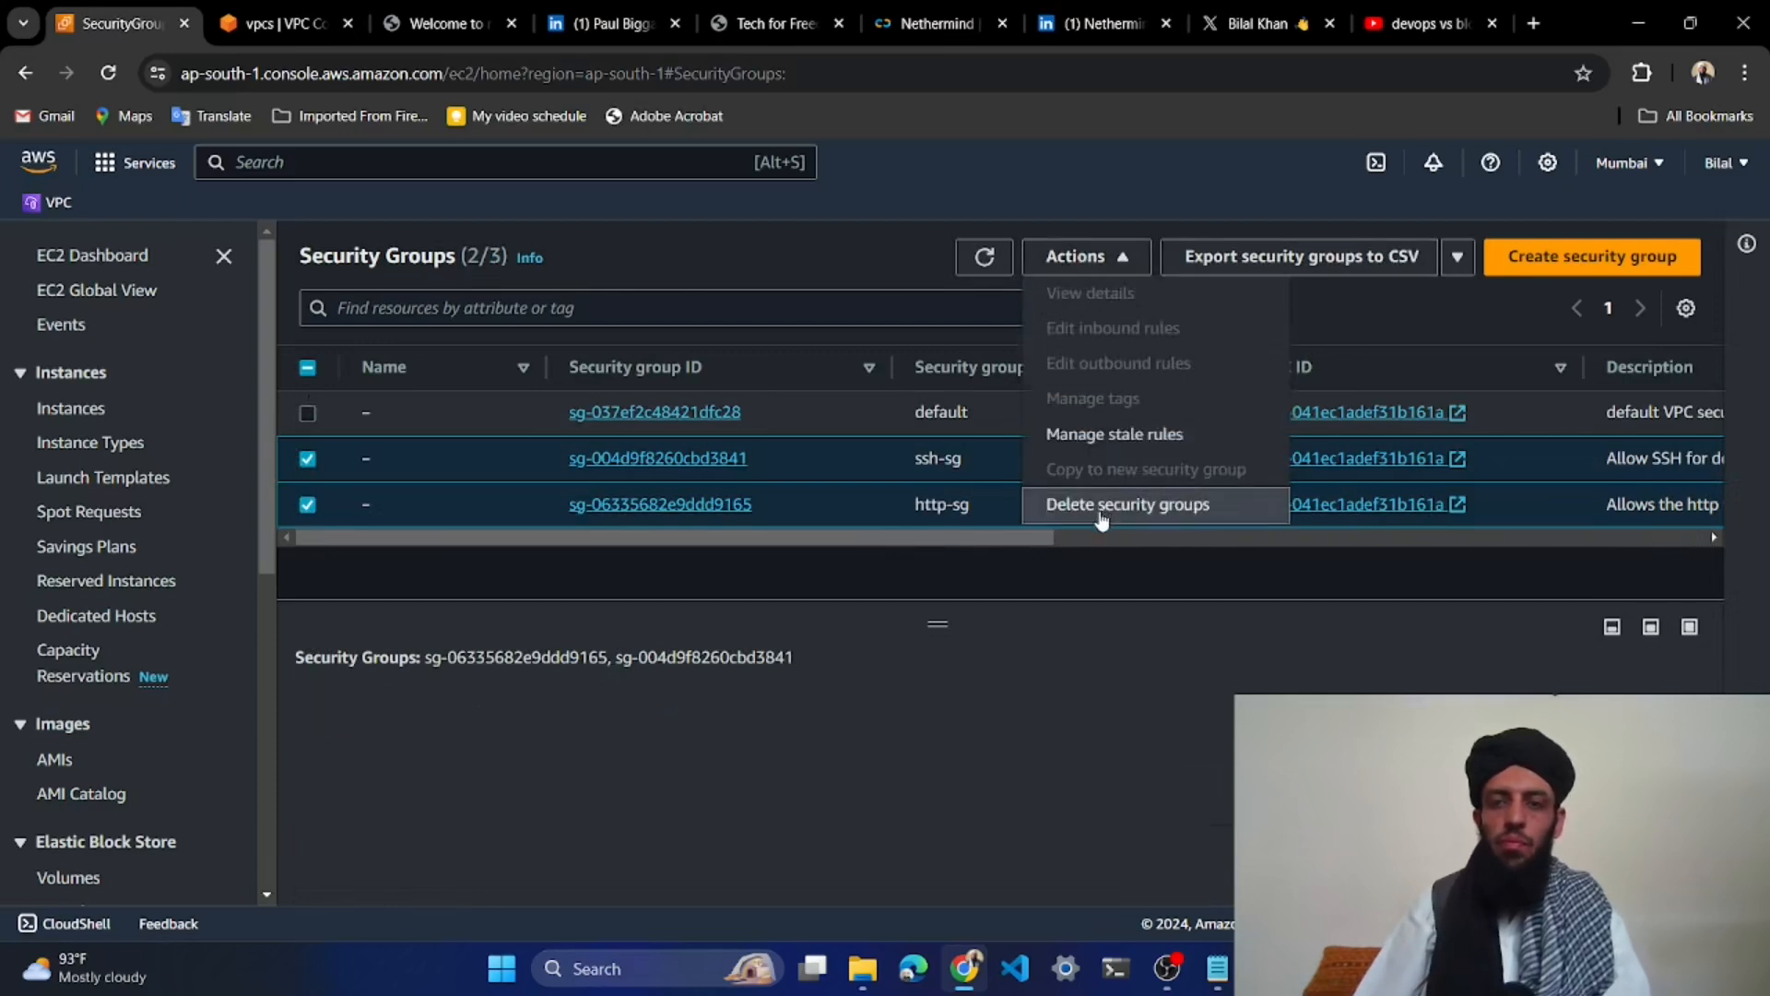
click(1102, 517)
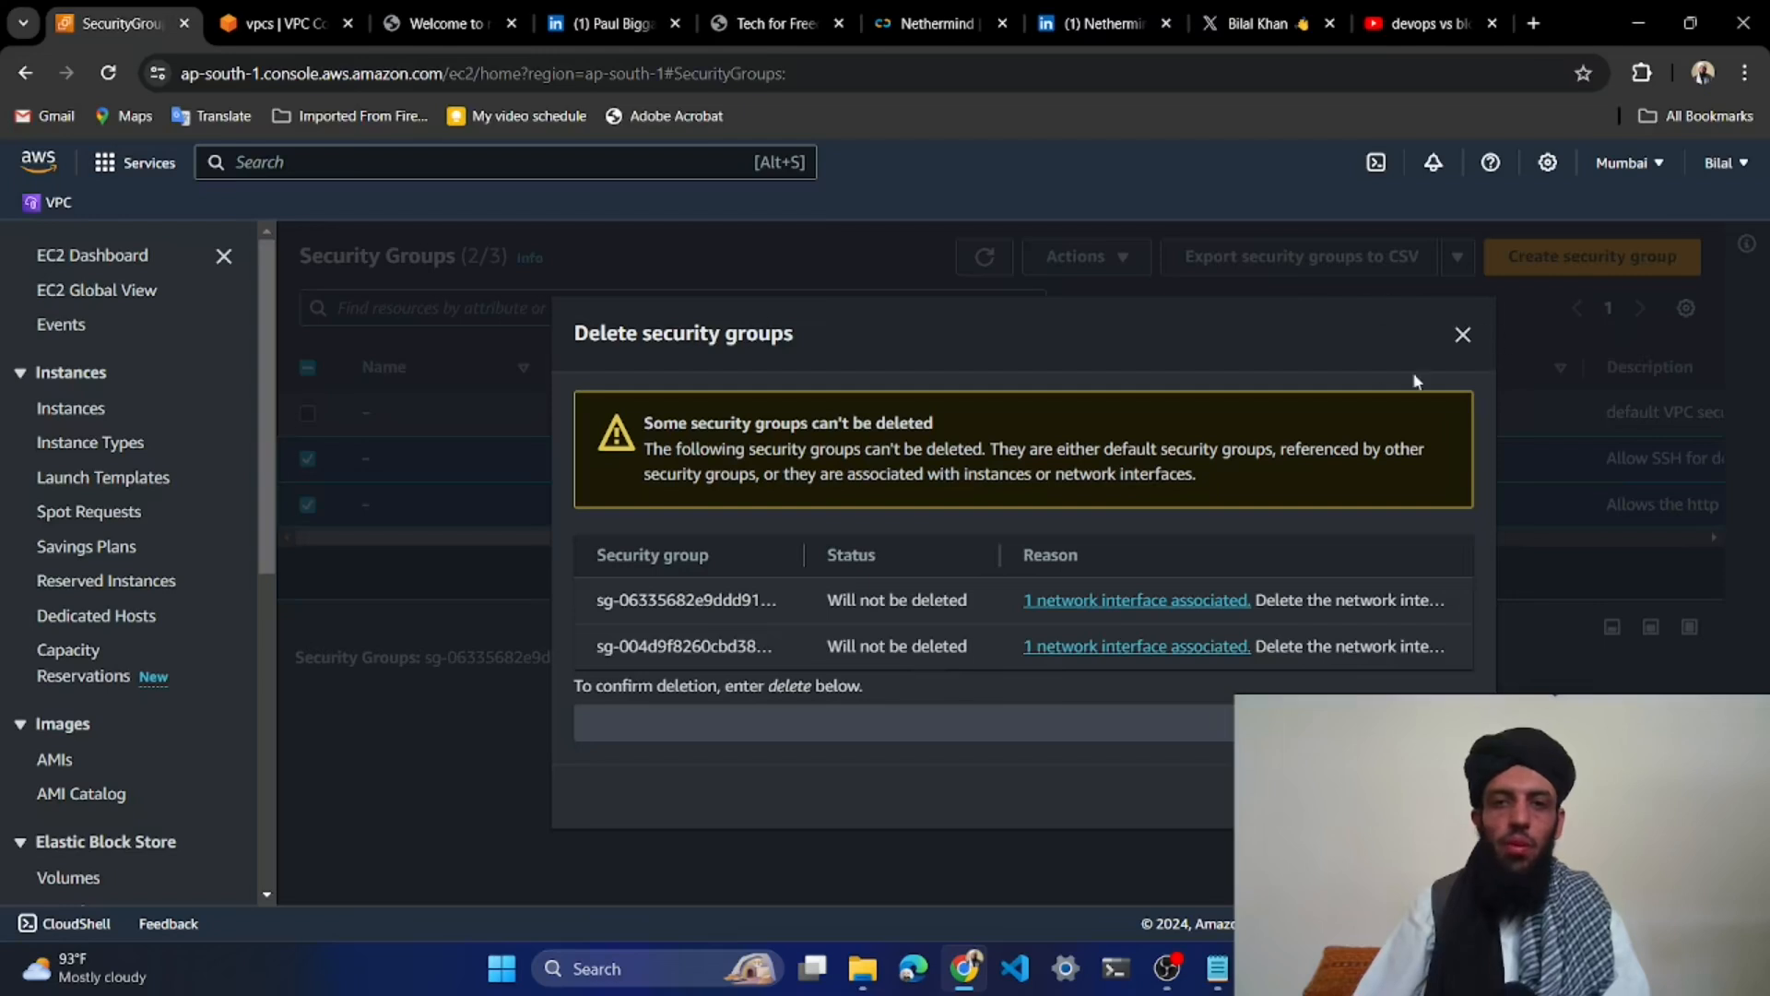
click(1465, 335)
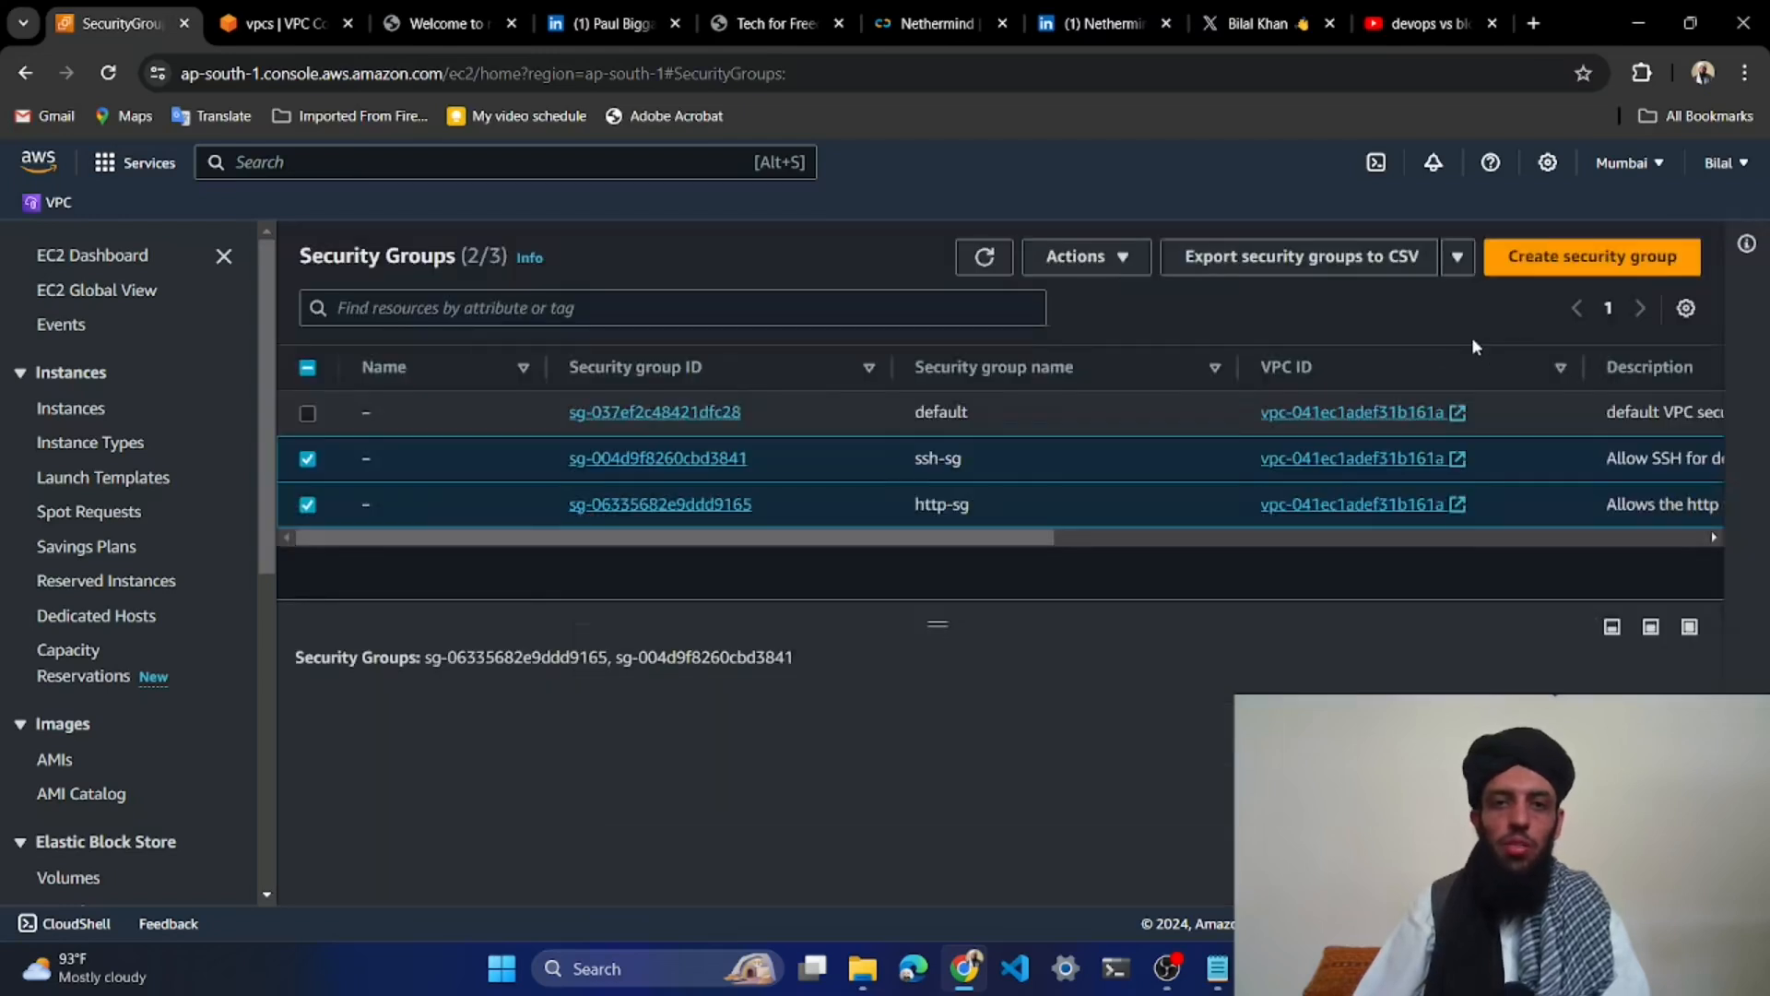
Leave only http-sg selected, delete that security group and confirm the deletion
click(307, 458)
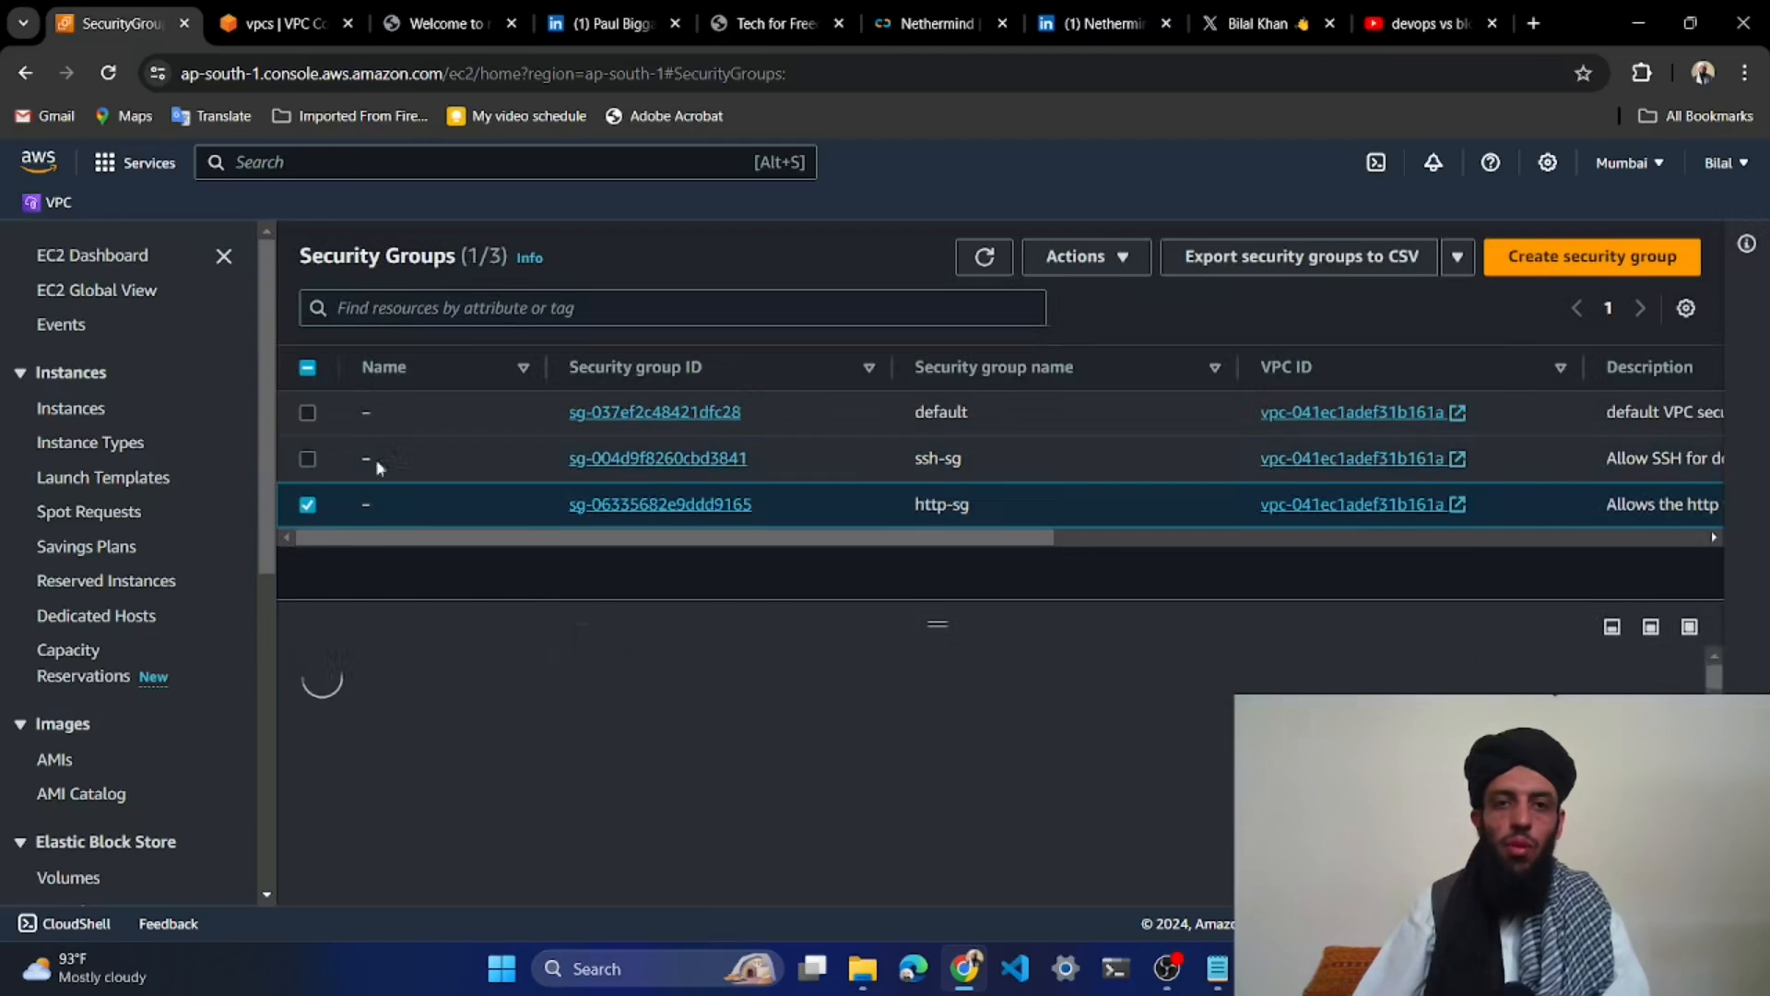
click(1075, 256)
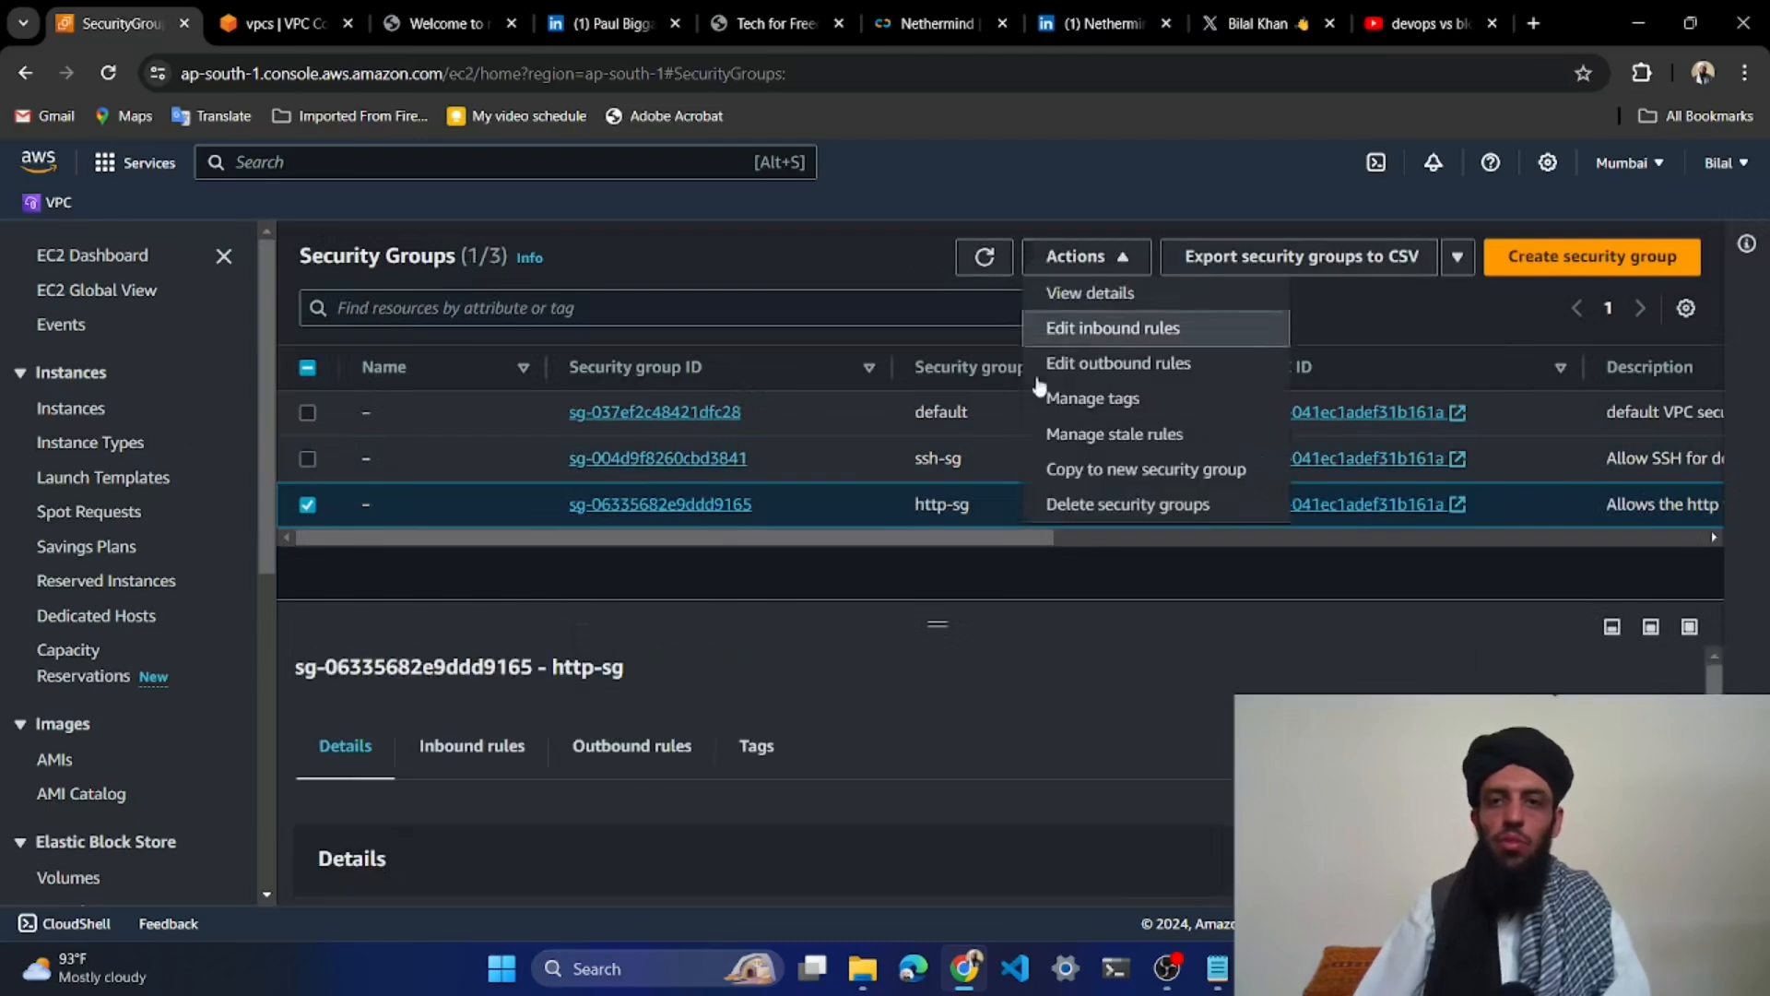
click(1088, 503)
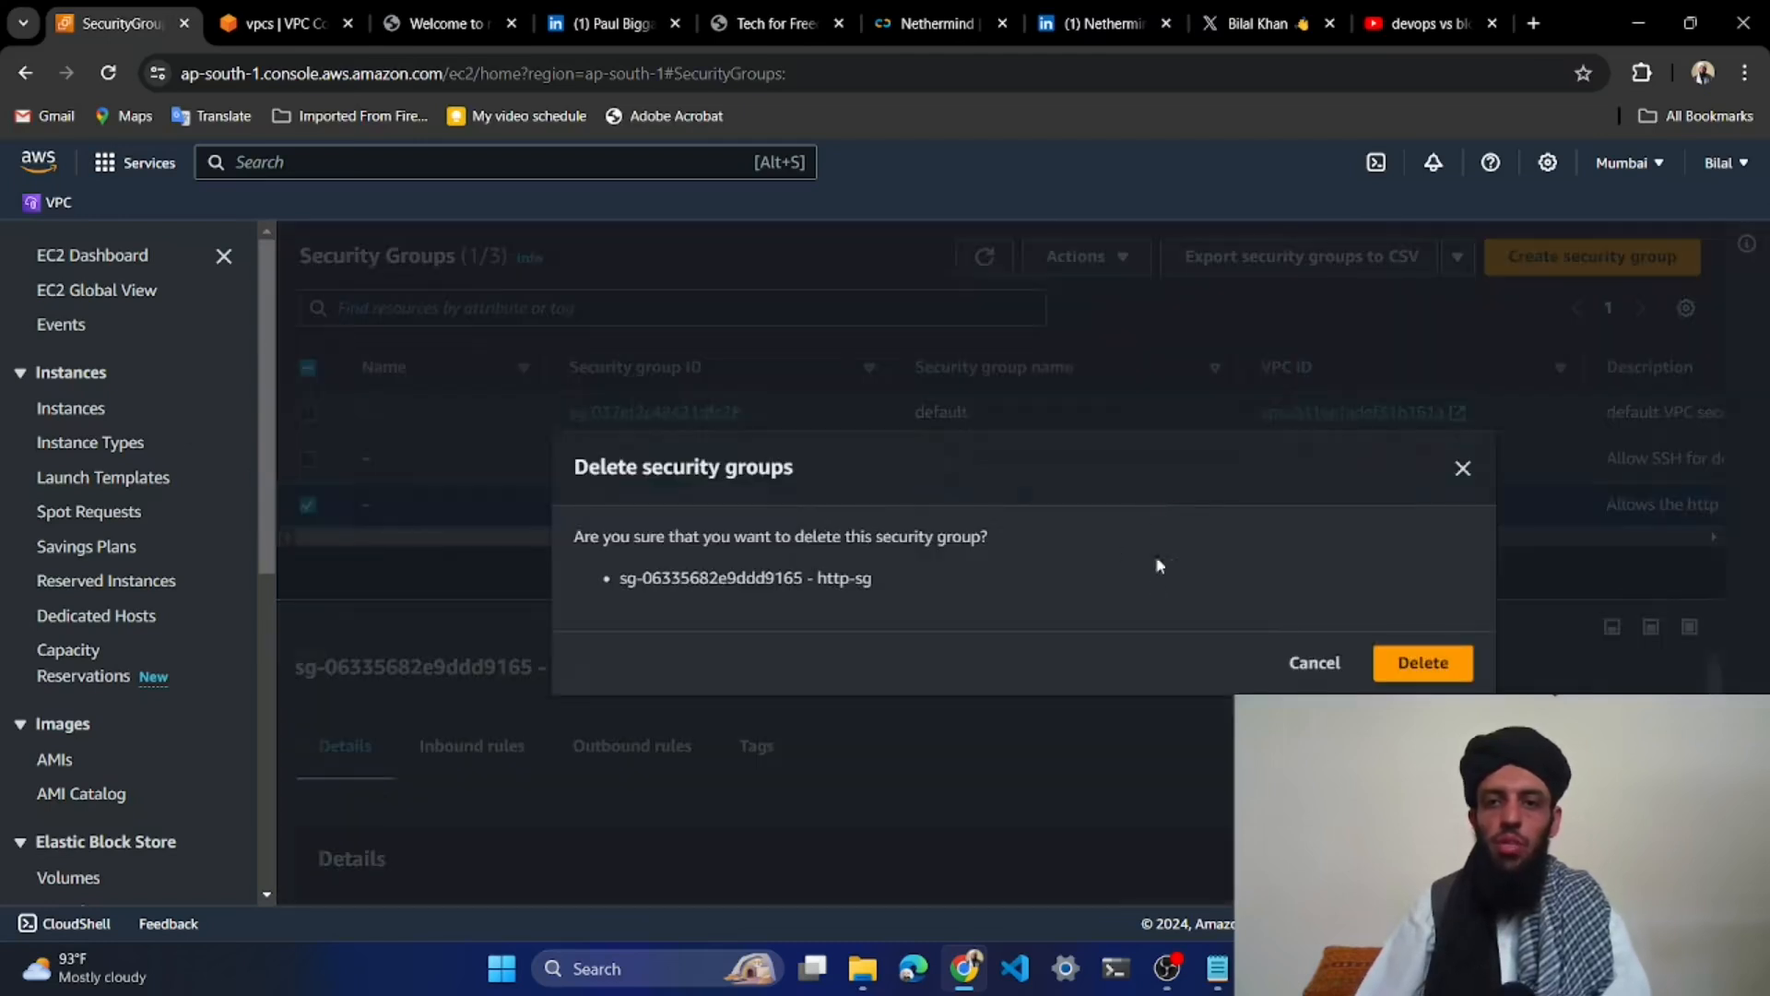
click(1428, 662)
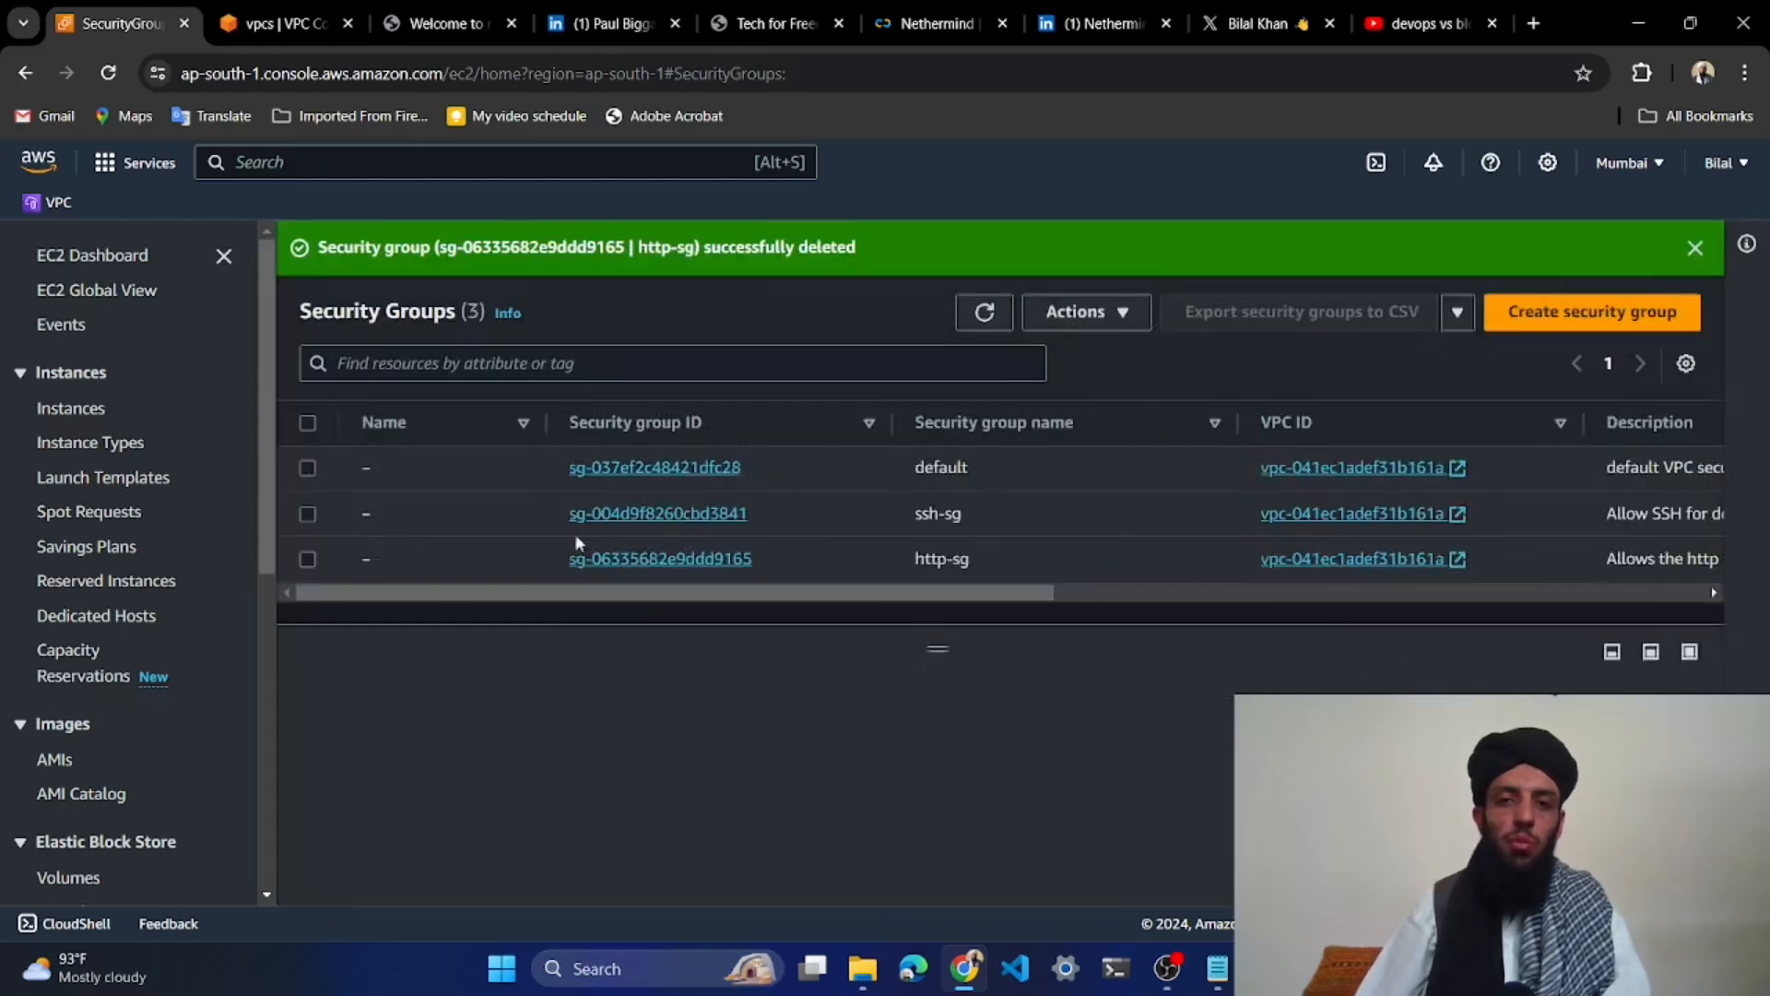
Try to delete the http-sg entry still listed among the security groups, and dismiss the notification
click(308, 558)
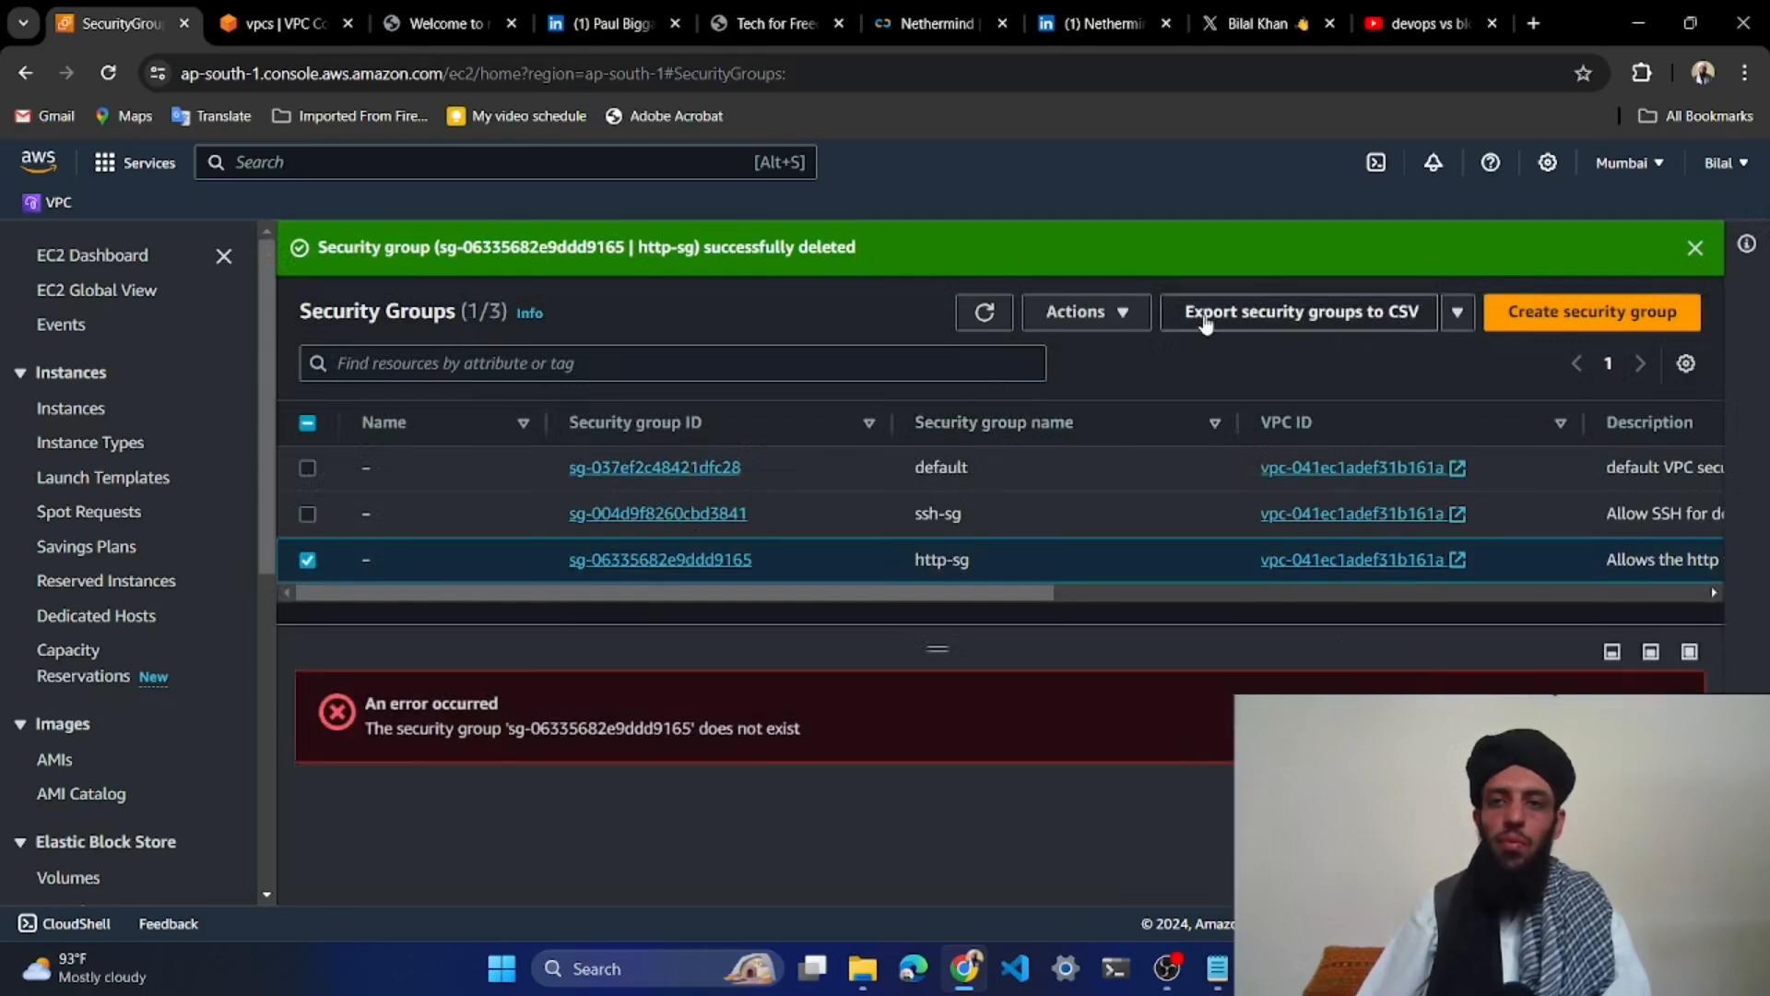
click(1115, 319)
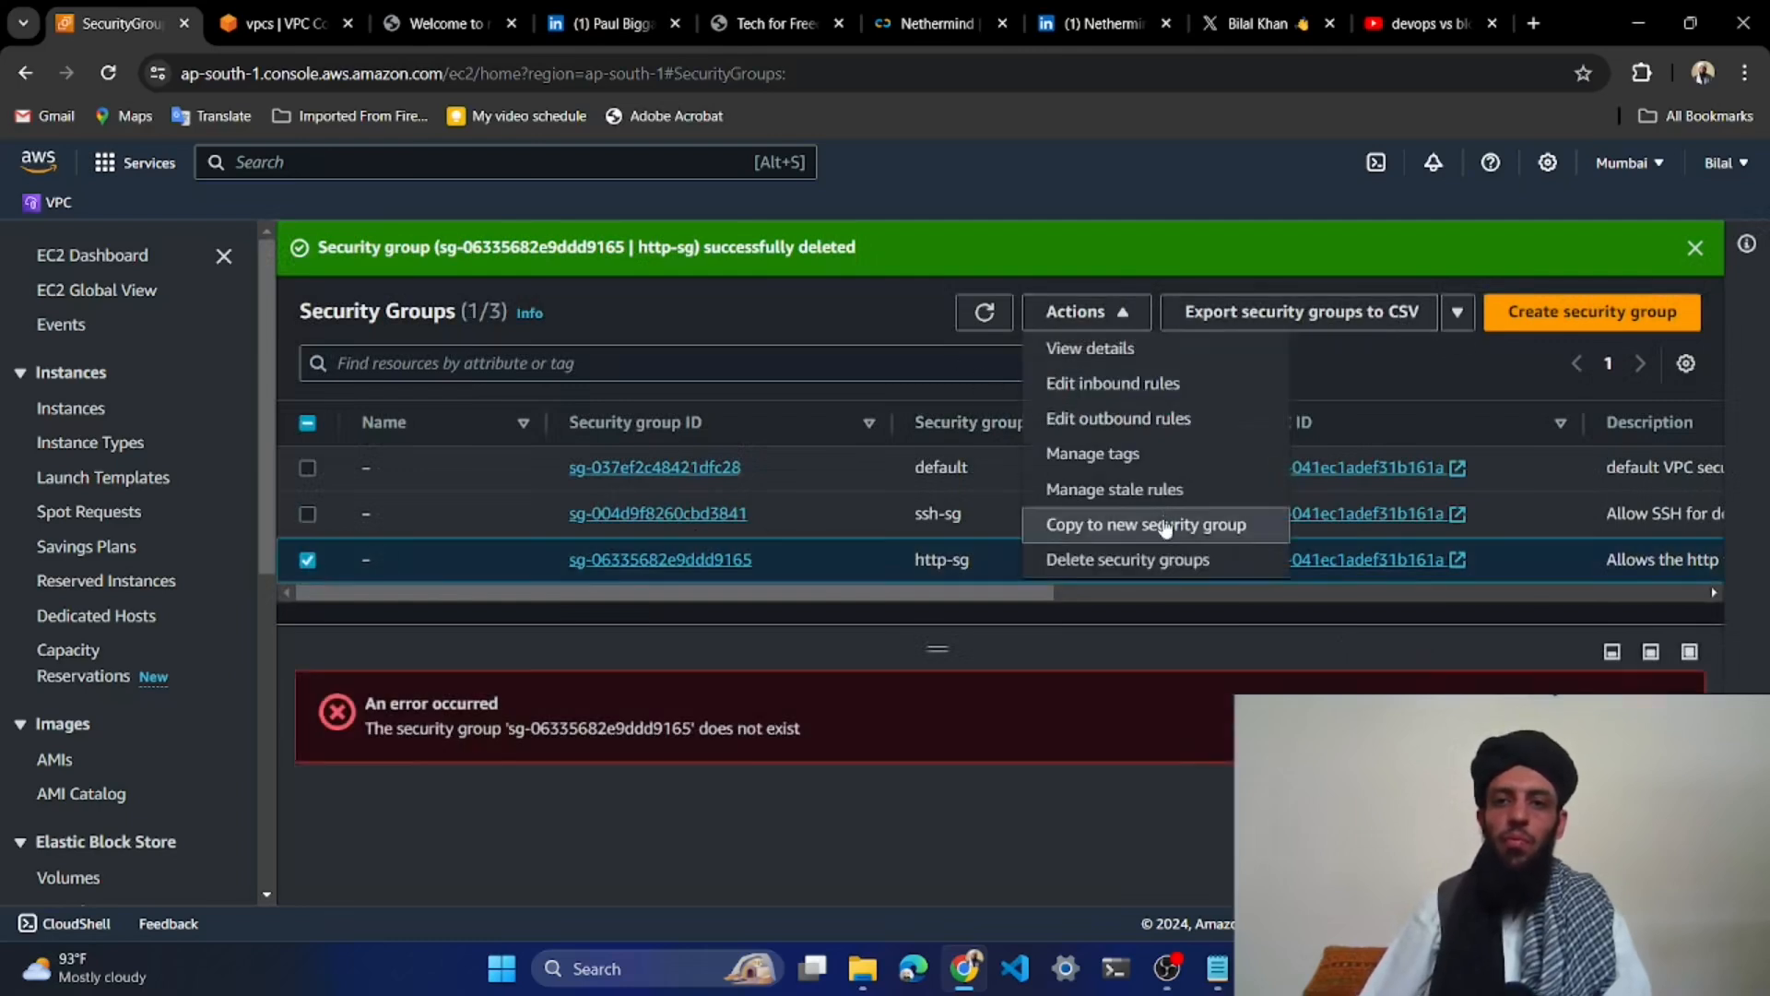
click(1217, 558)
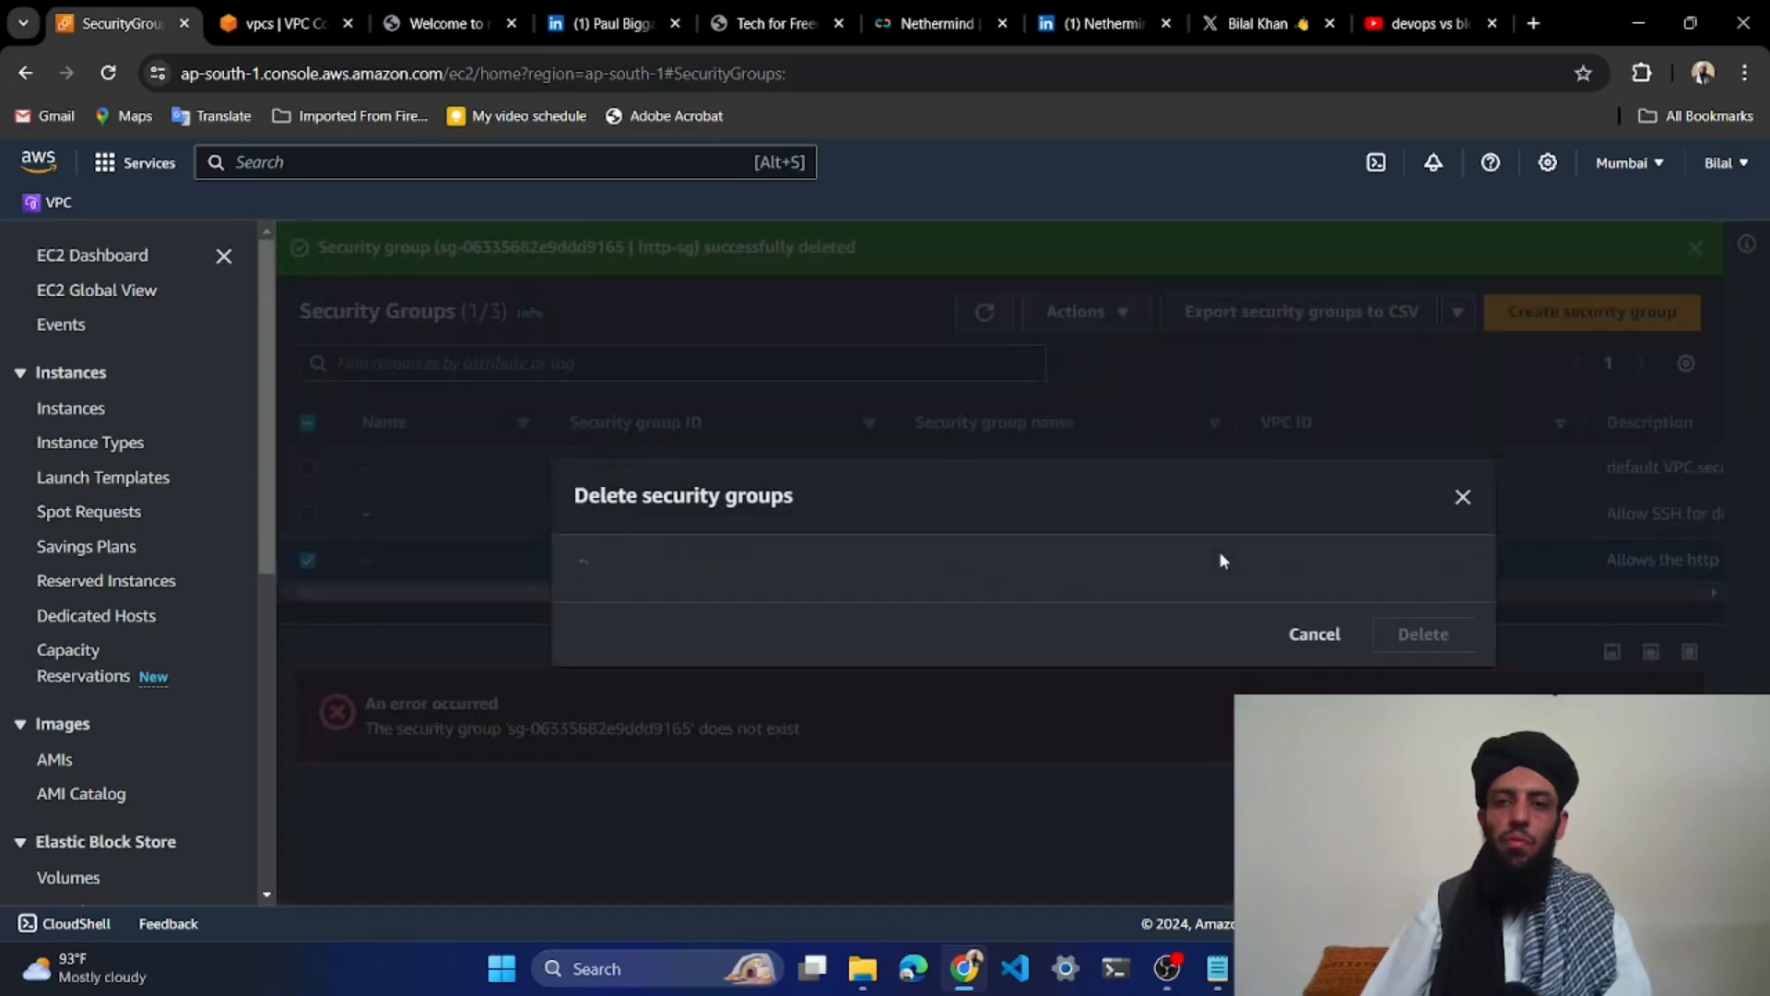
click(1415, 662)
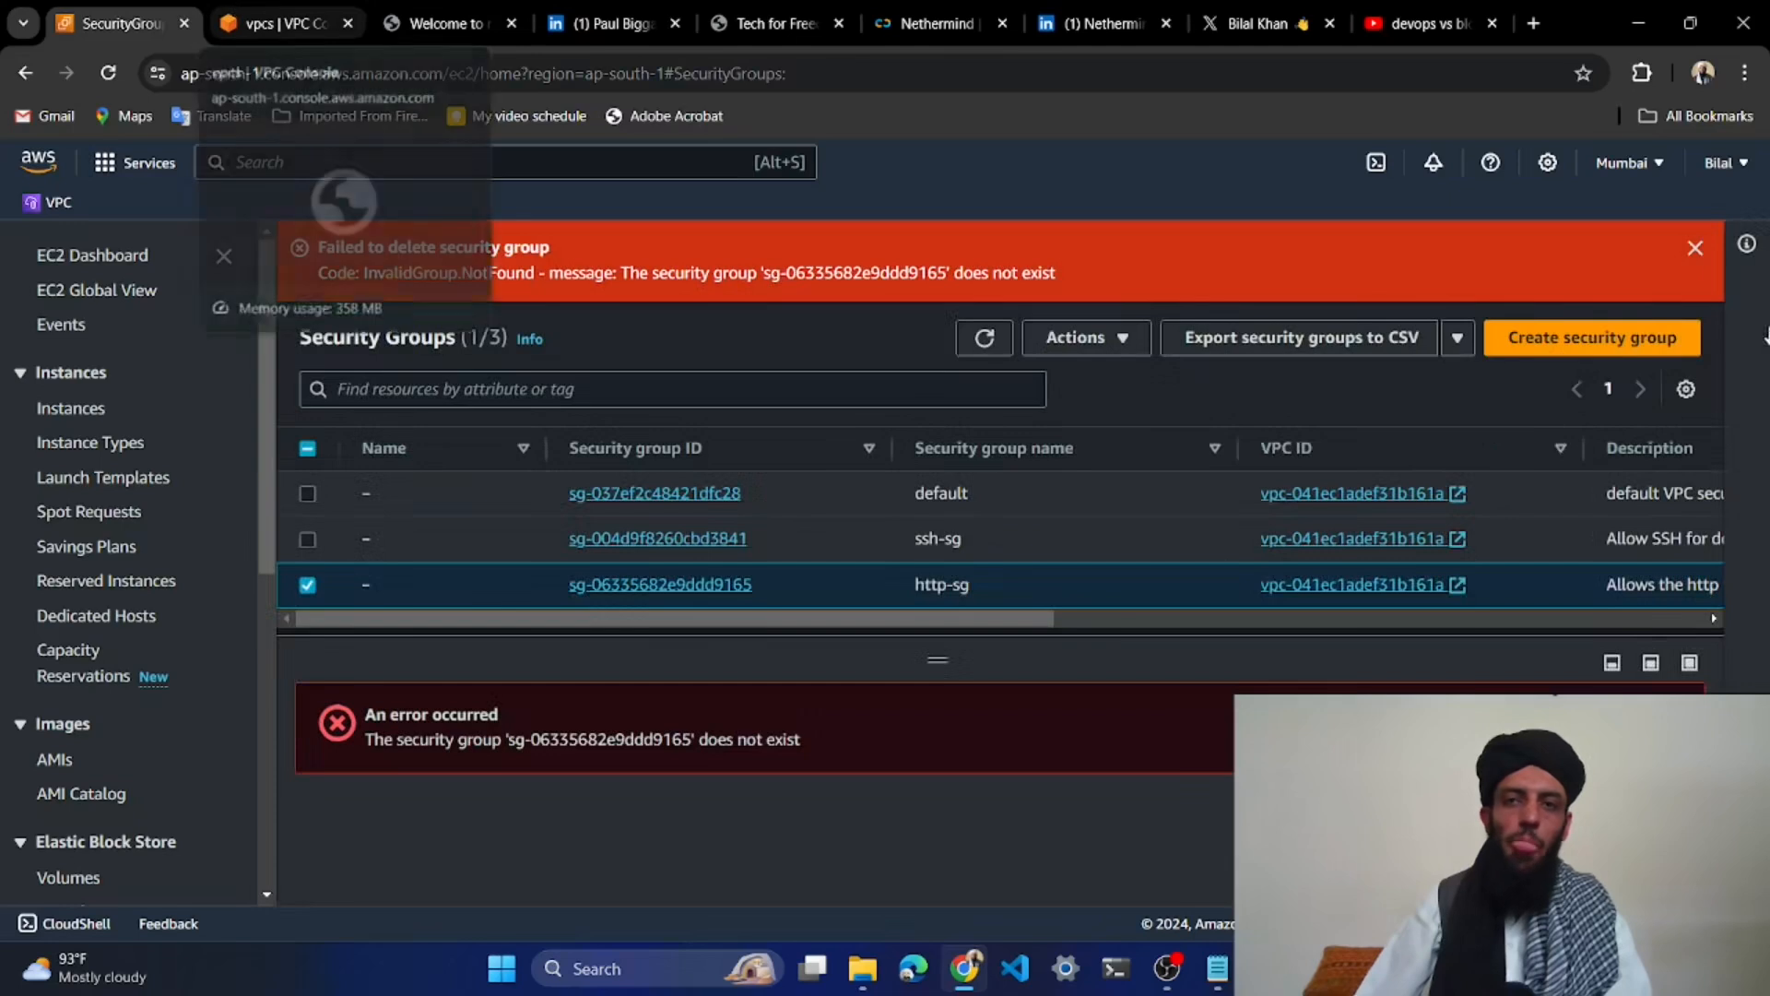
click(1695, 248)
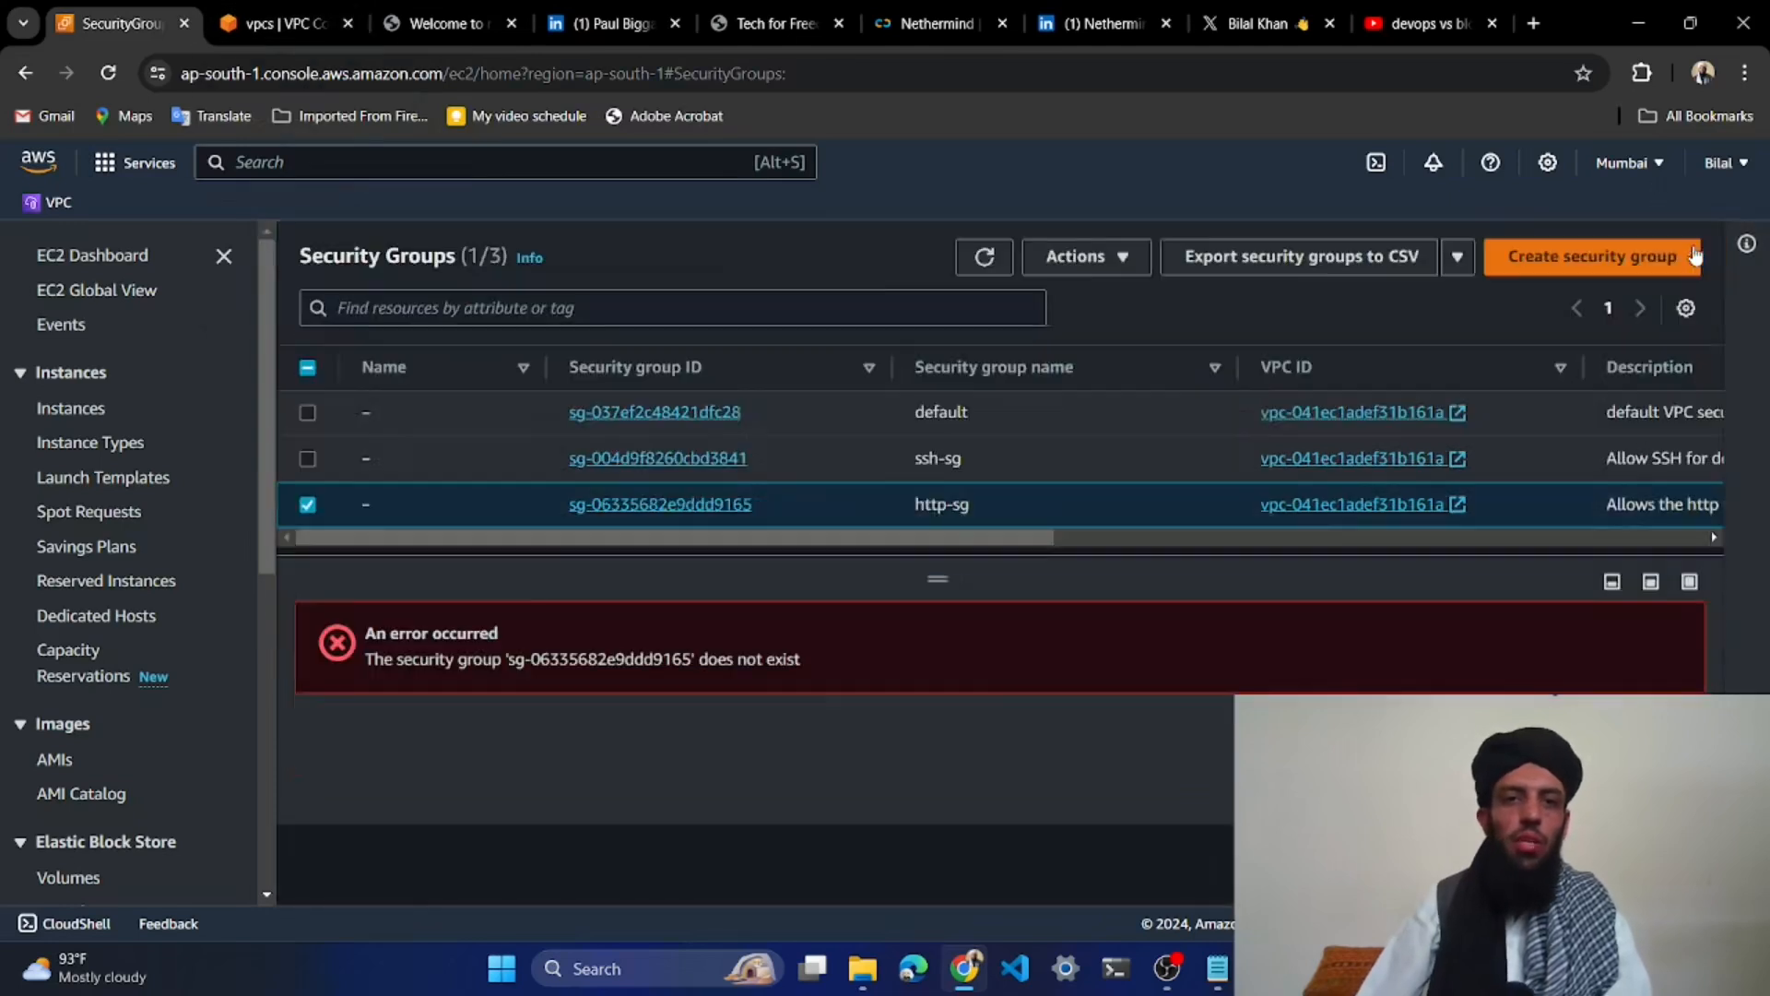
Refresh the security groups list and check the open project-vpc deletion dialog before returning to the list
click(1007, 257)
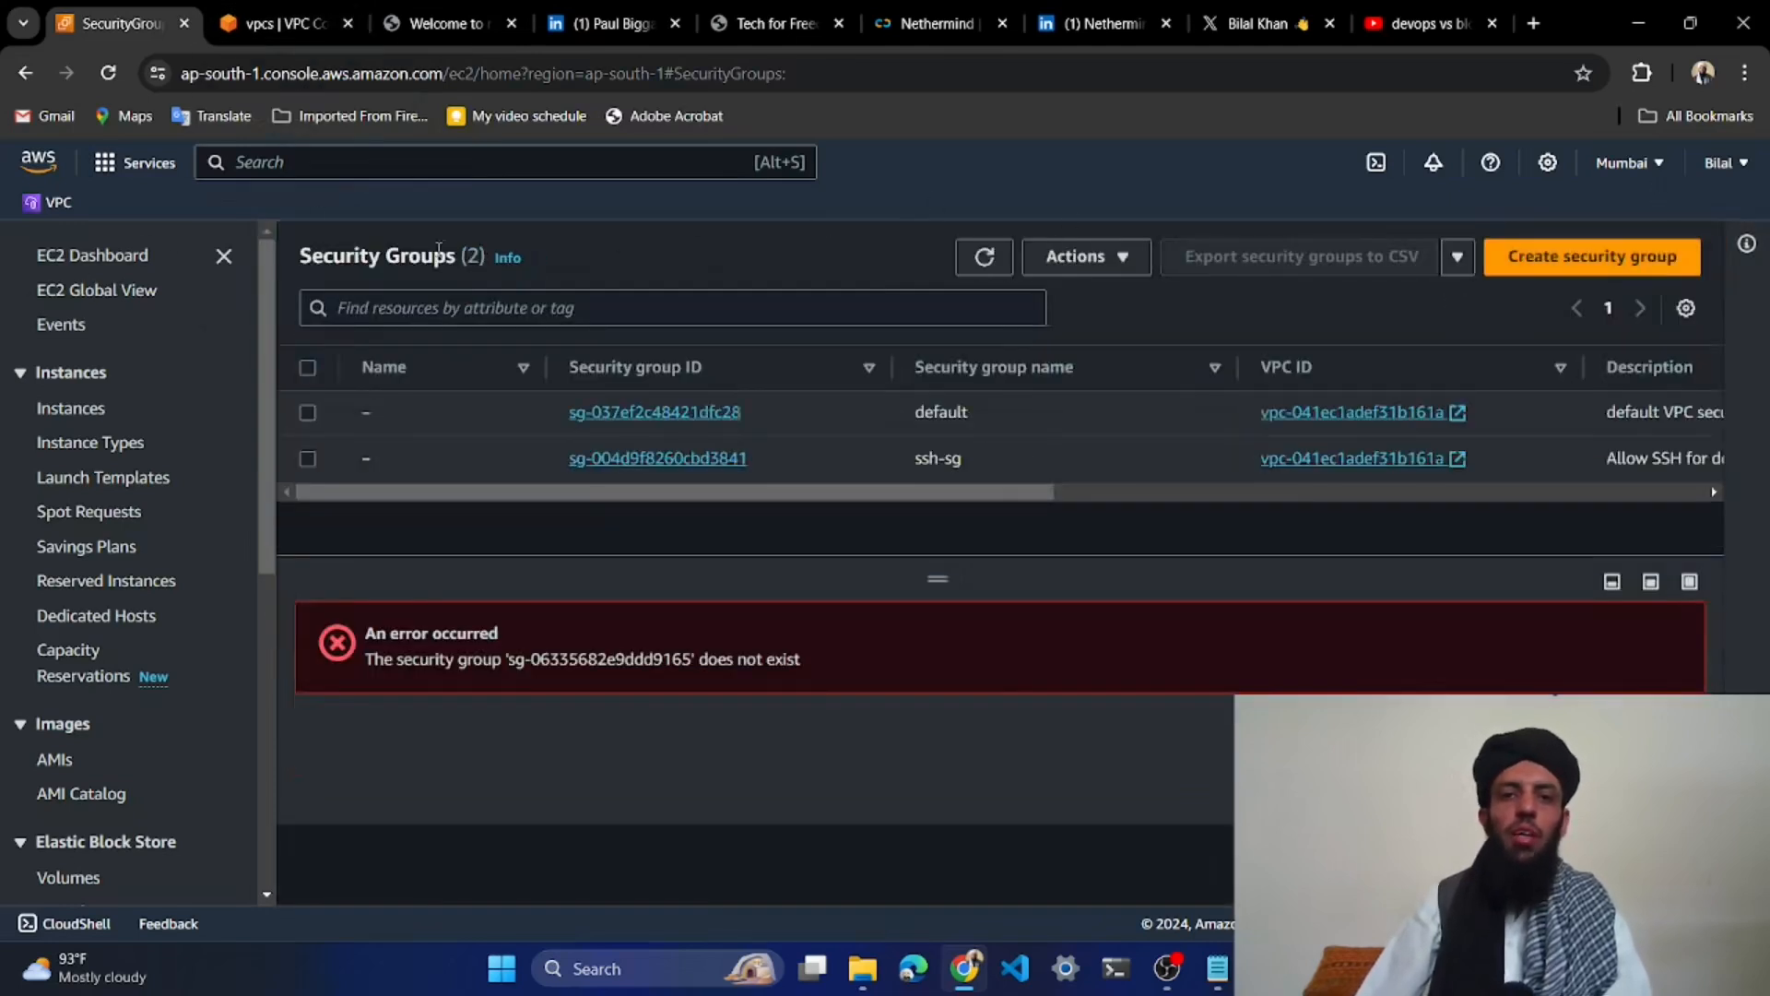
click(311, 33)
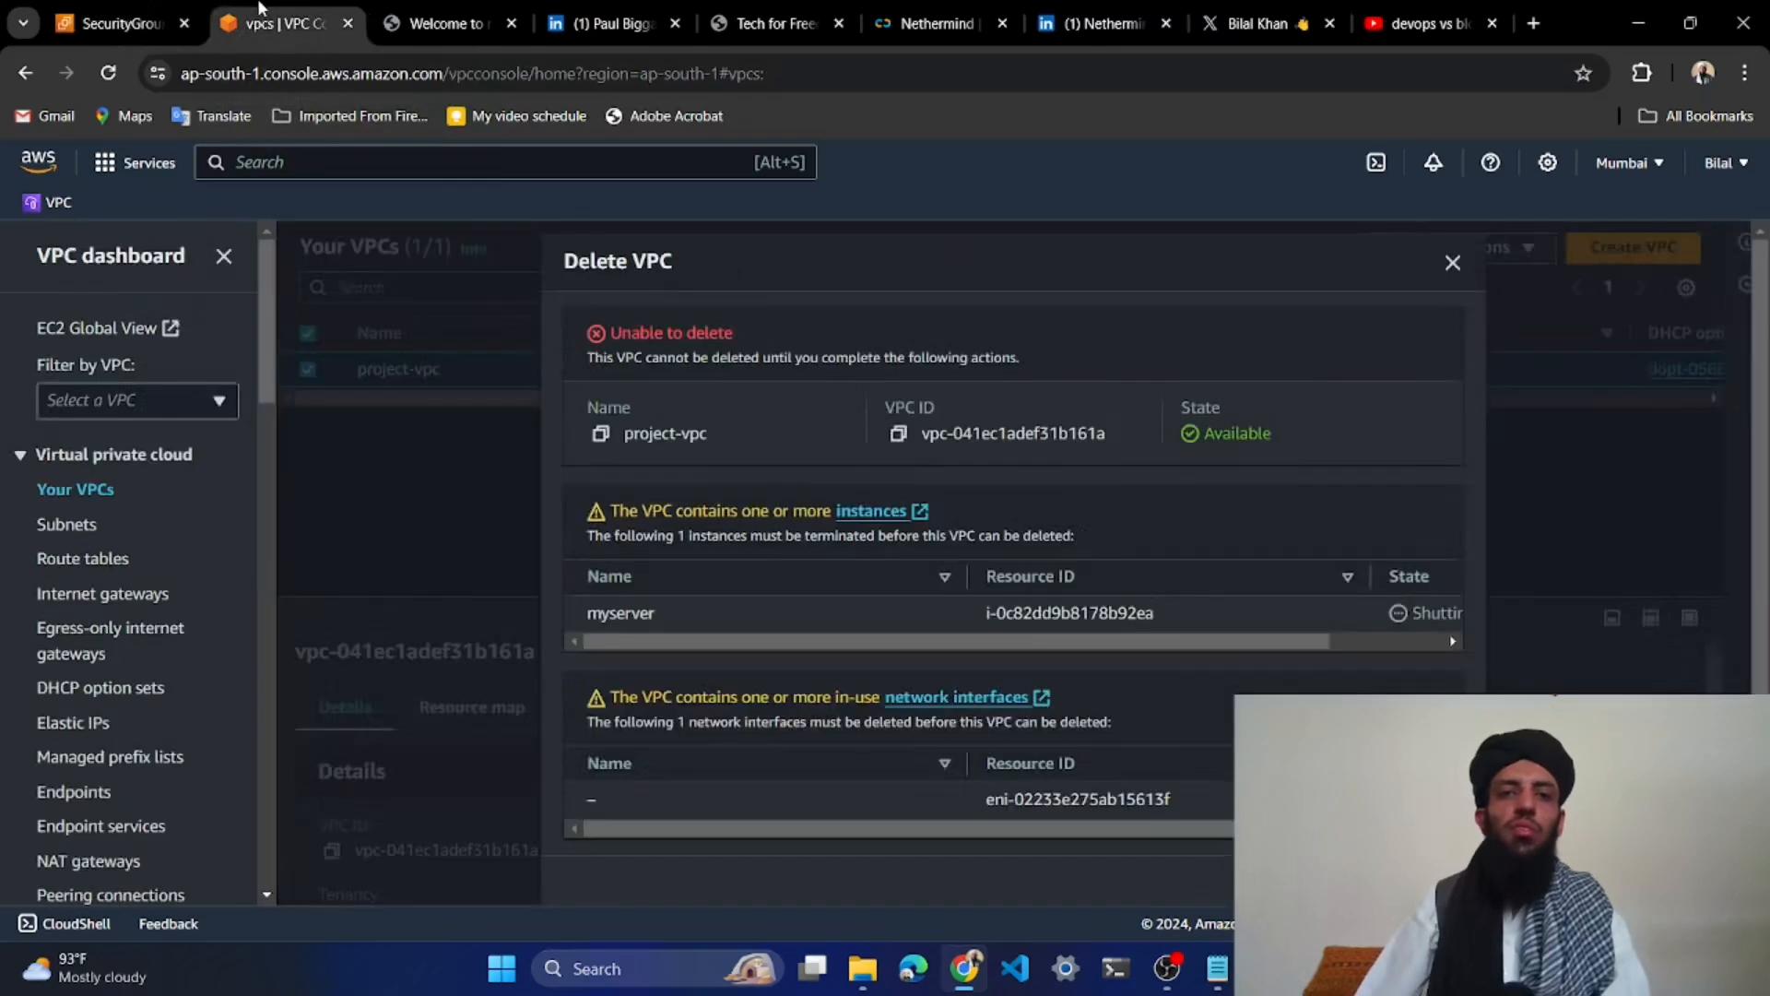
click(120, 23)
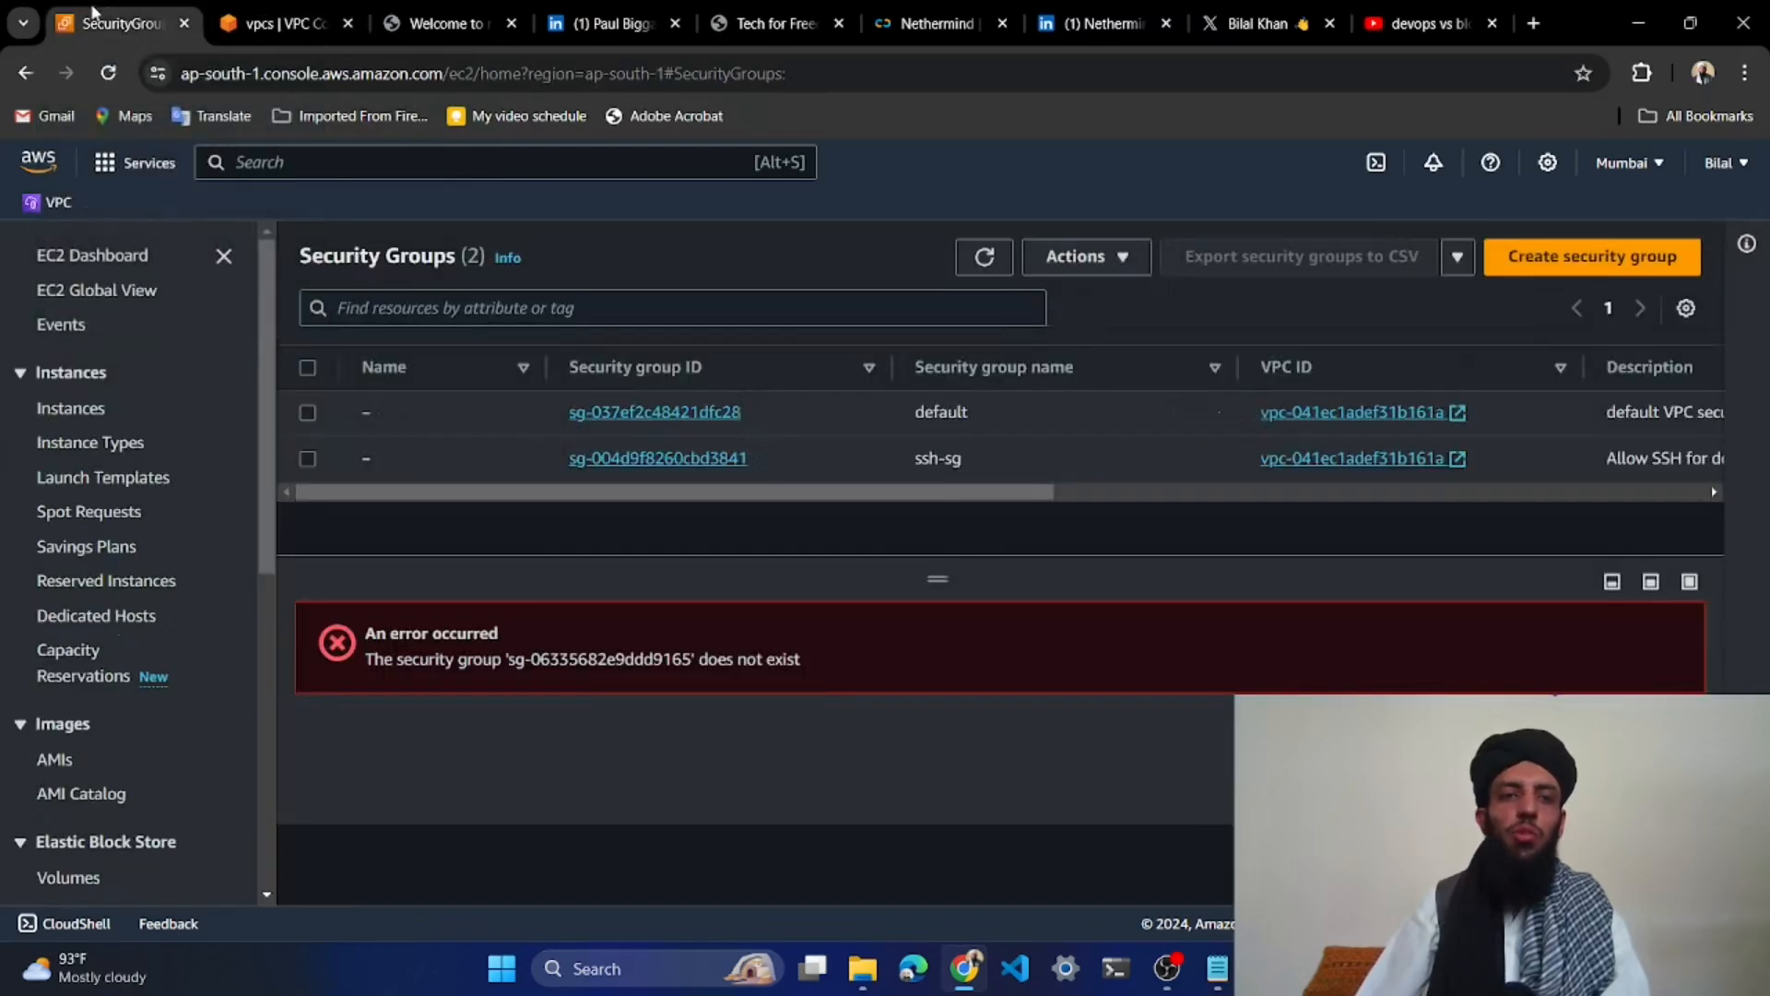